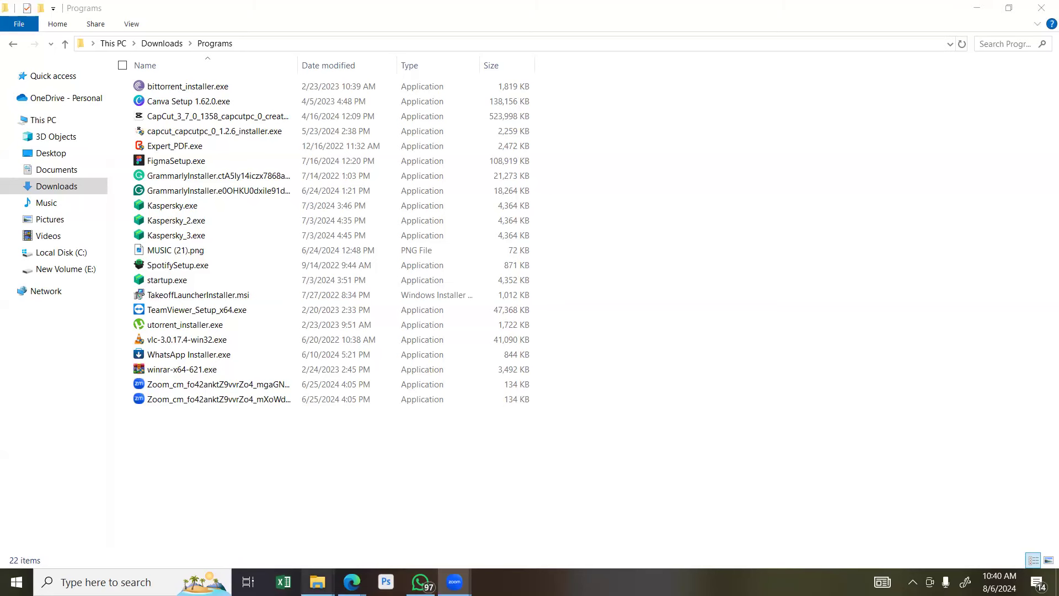
Bring Edge's new tab forward and open canva.com from its shortcut.
mouse_move(368, 574)
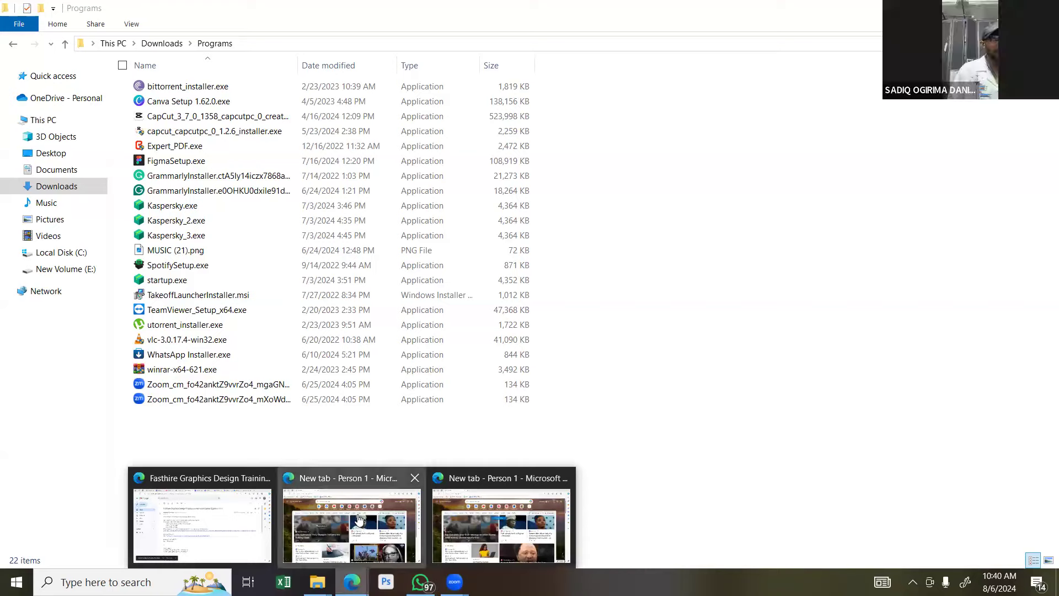
left_click(361, 549)
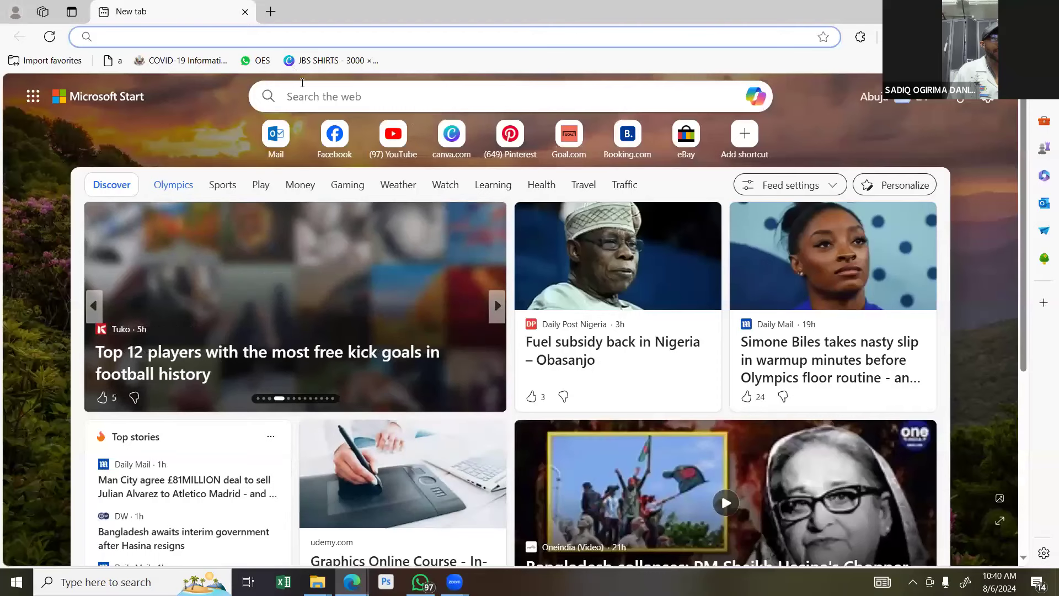
left_click(447, 136)
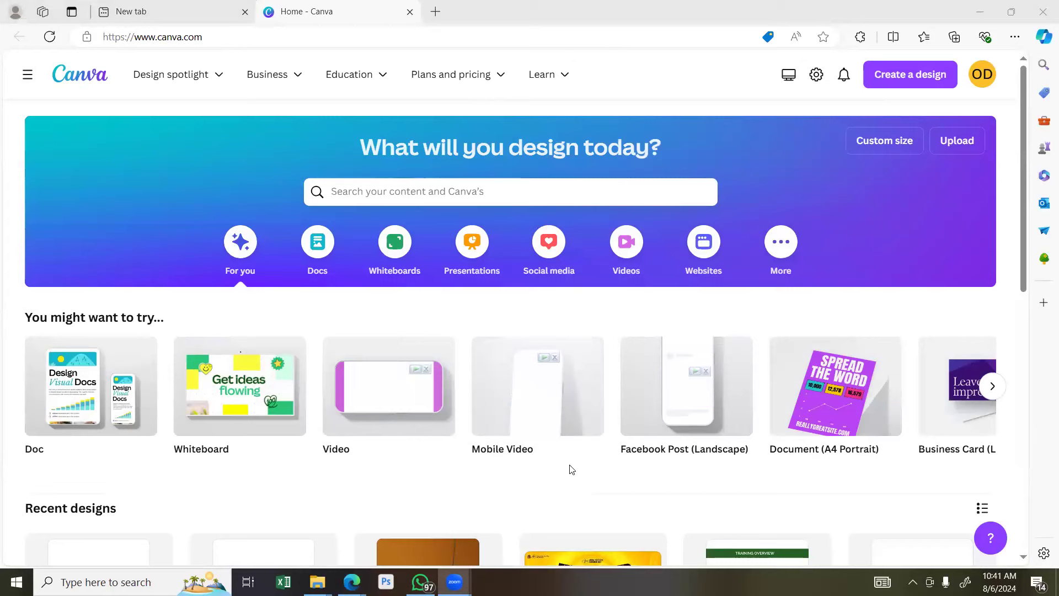
key("XF86AudioRaiseVolume")
key("XF86AudioRaiseVolume")
key("XF86AudioRaiseVolume")
key("XF86AudioRaiseVolume")
key("XF86AudioRaiseVolume")
key("XF86AudioRaiseVolume")
key("XF86AudioRaiseVolume")
key("XF86AudioRaiseVolume")
key("XF86AudioRaiseVolume")
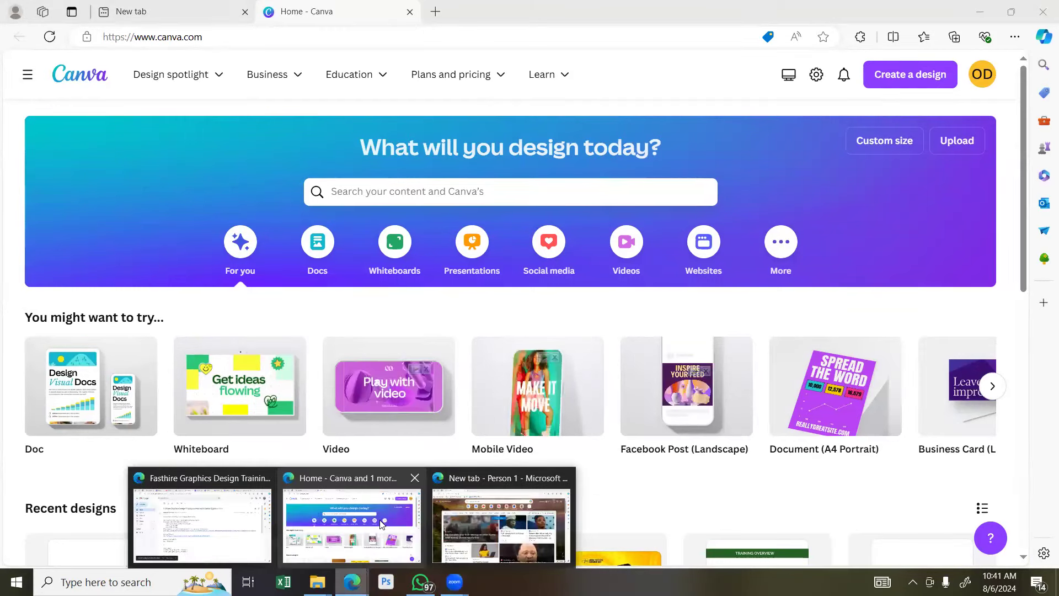
Open the 'Add a heading' design from Recent designs.
scroll(457, 286, "down", 4)
scroll(458, 287, "down", 3)
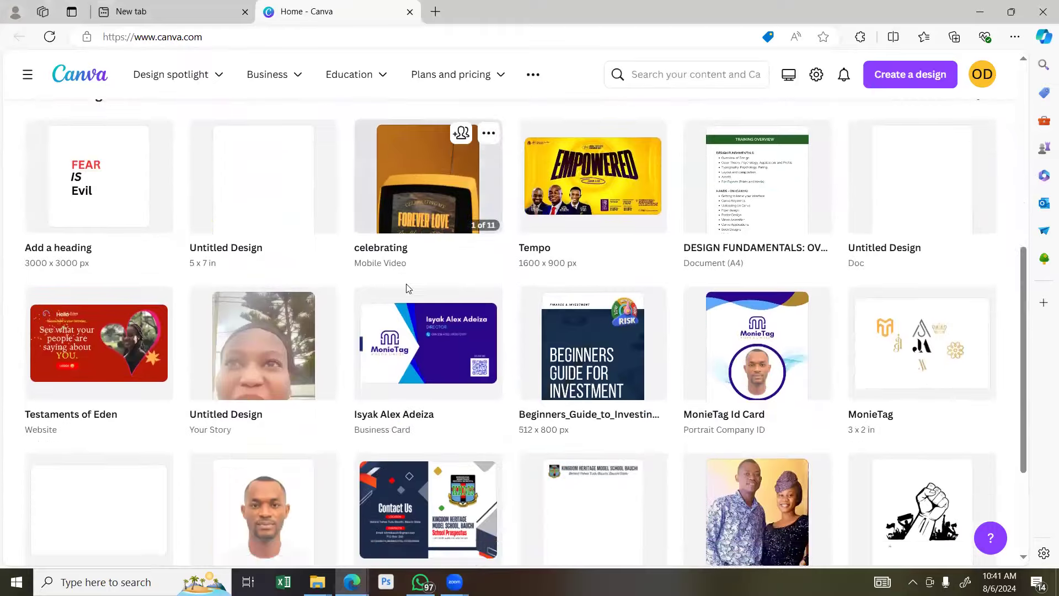
scroll(407, 289, "up", 3)
left_click(172, 355)
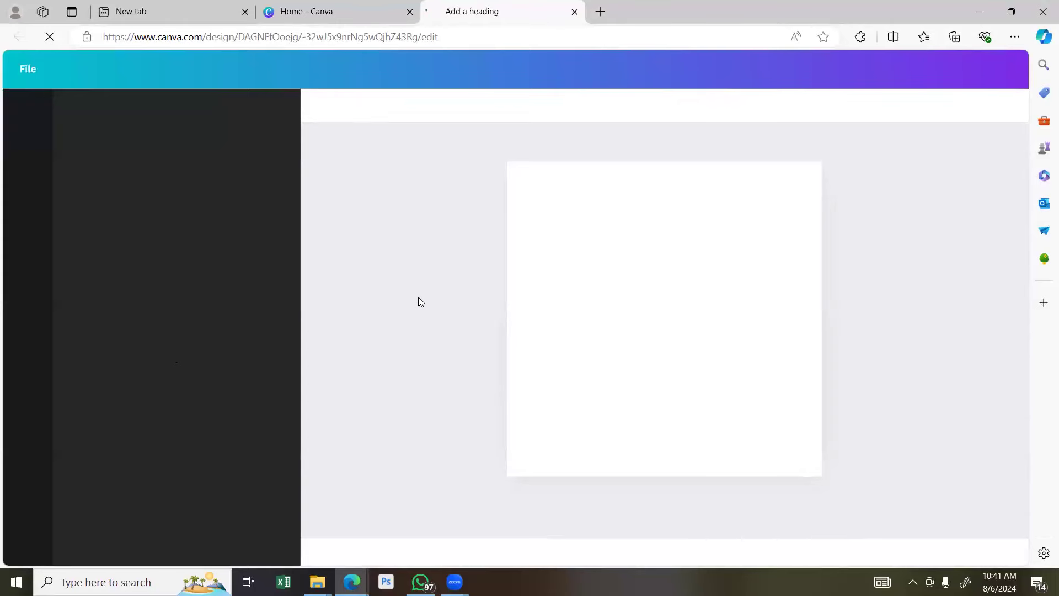
Select the top-left and top-right green squares, then clear the selection.
left_click(585, 244)
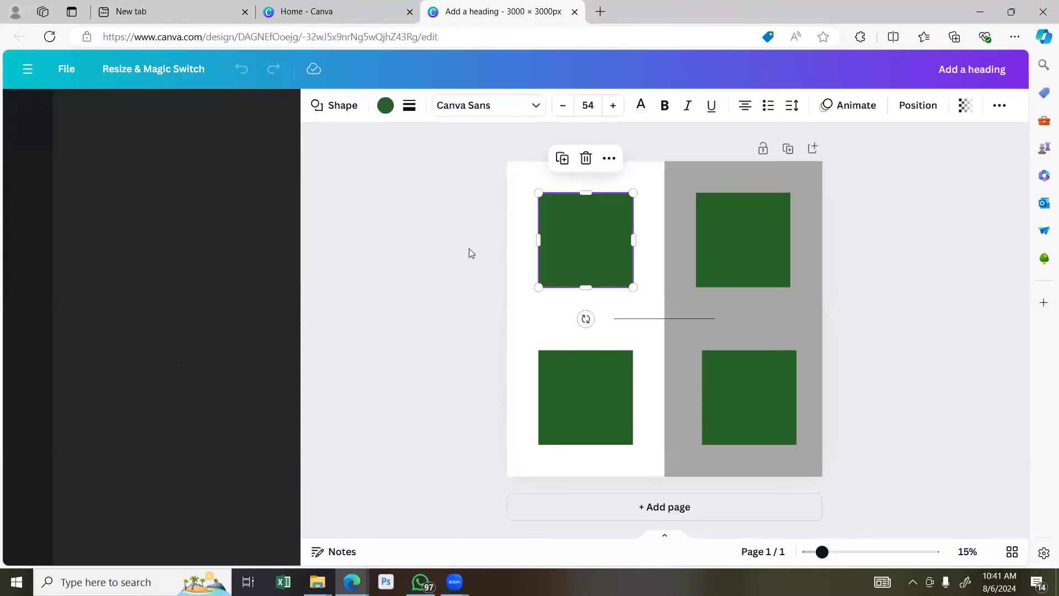
left_click(476, 214)
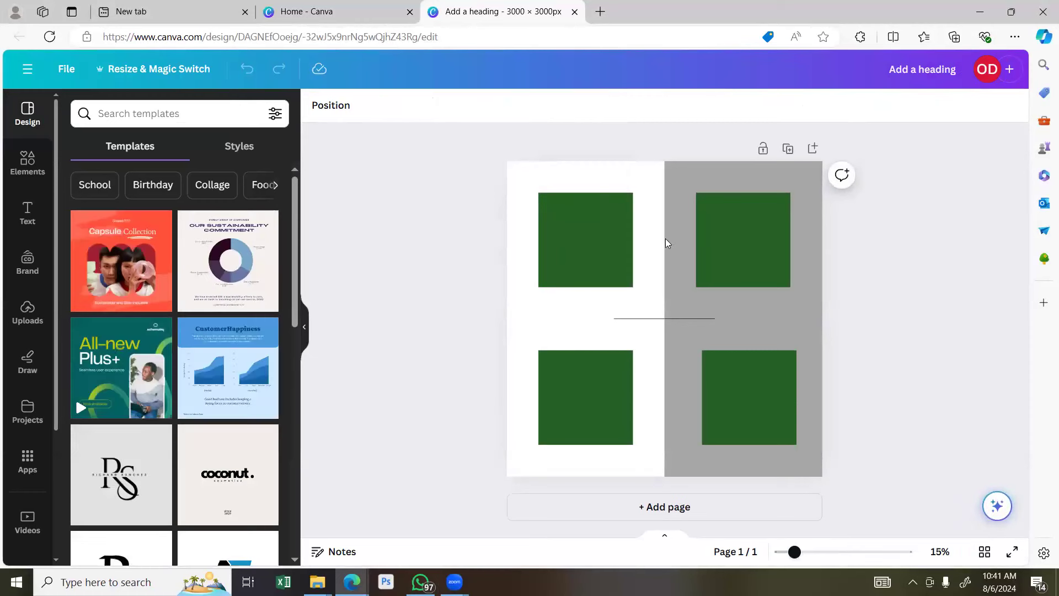
left_click(596, 245)
left_click(731, 262)
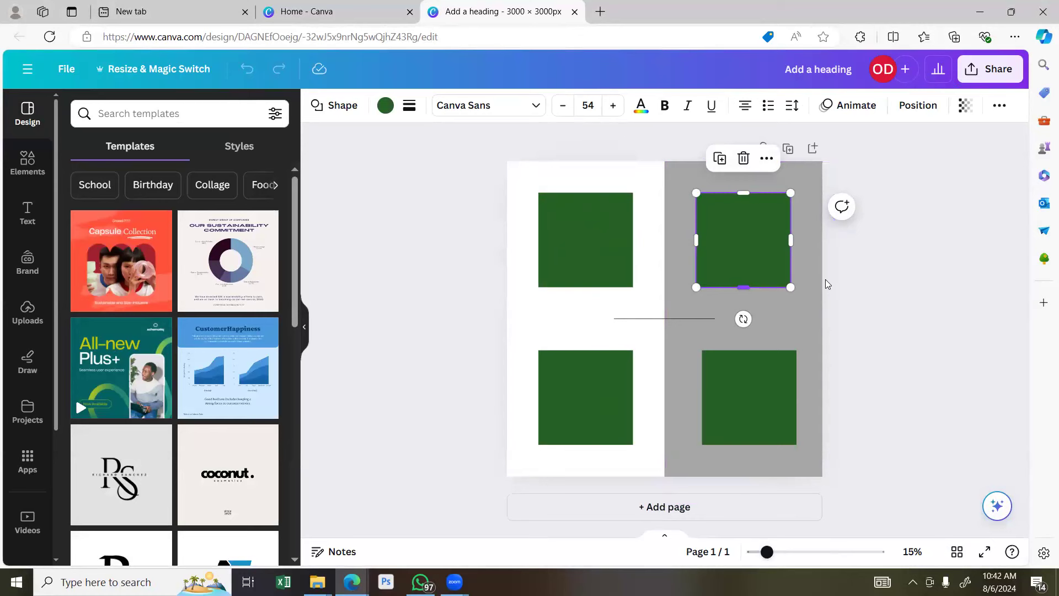
left_click(873, 274)
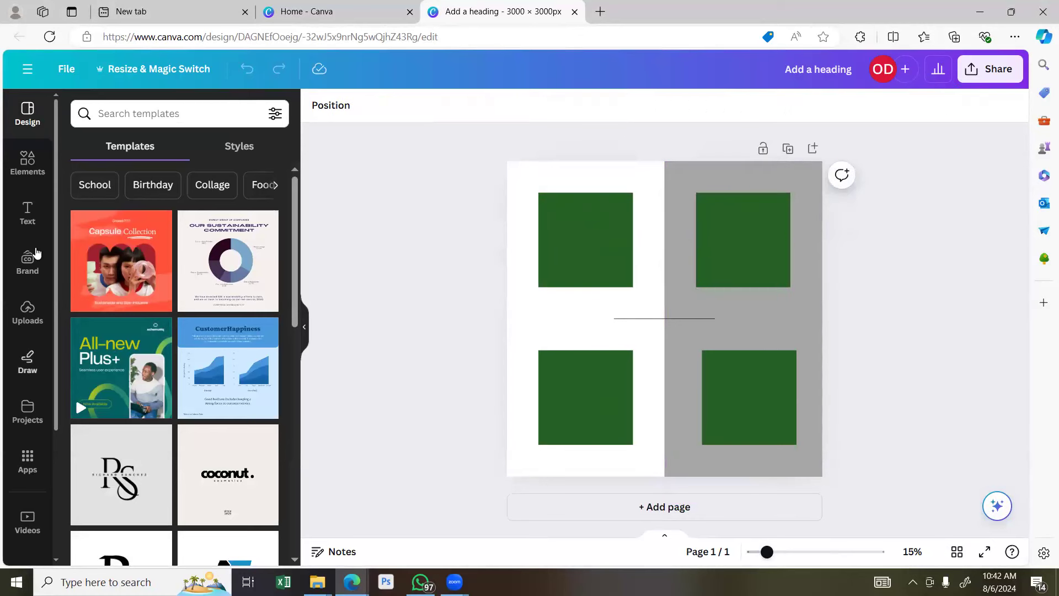
Add a paragraph text box and replace its text with 'Visual Balance'.
left_click(27, 212)
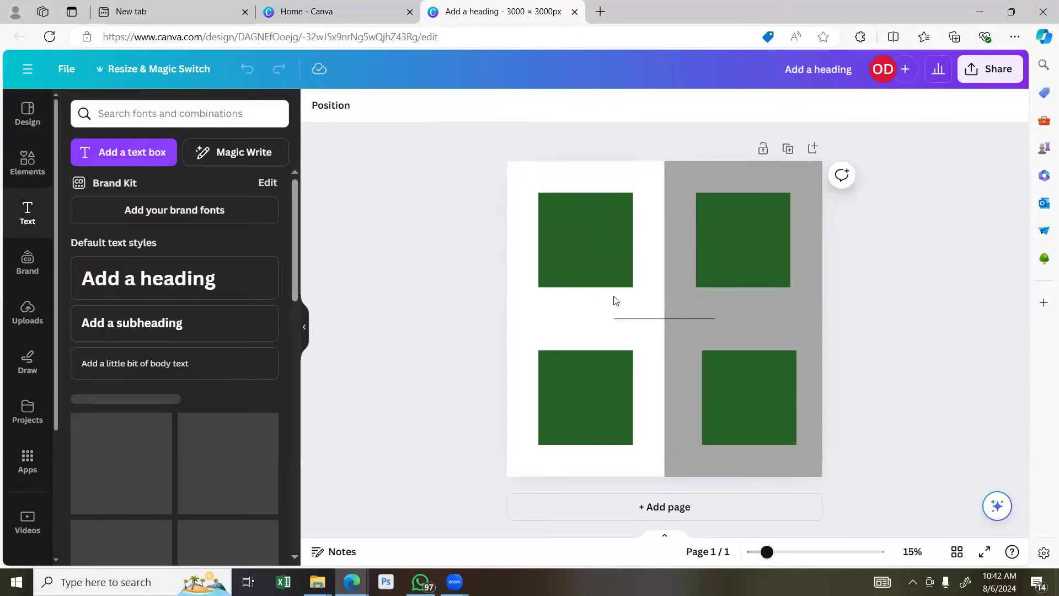
key("t")
left_click(587, 316)
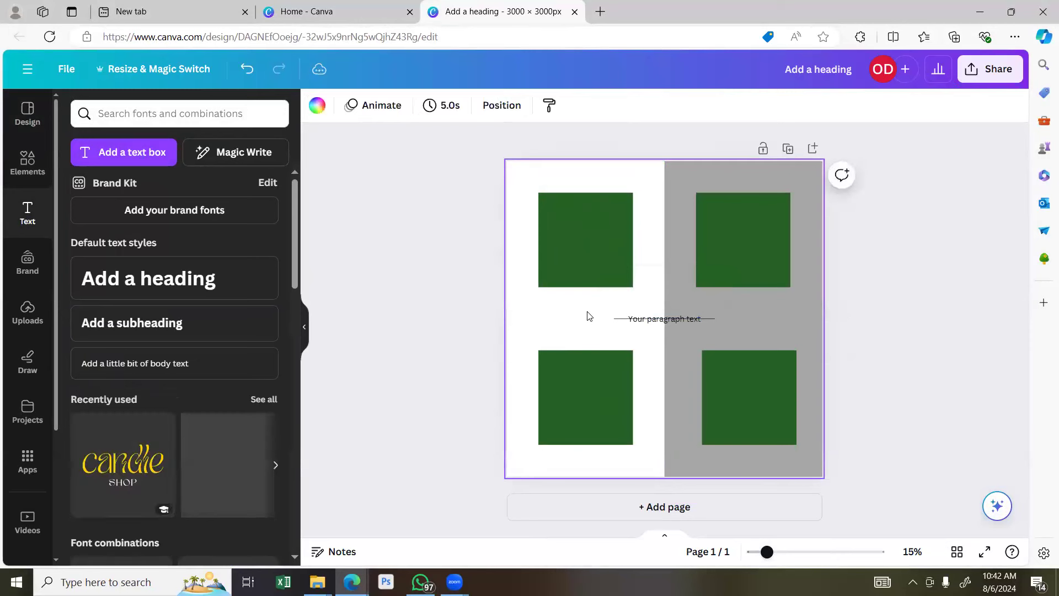
double_click(666, 318)
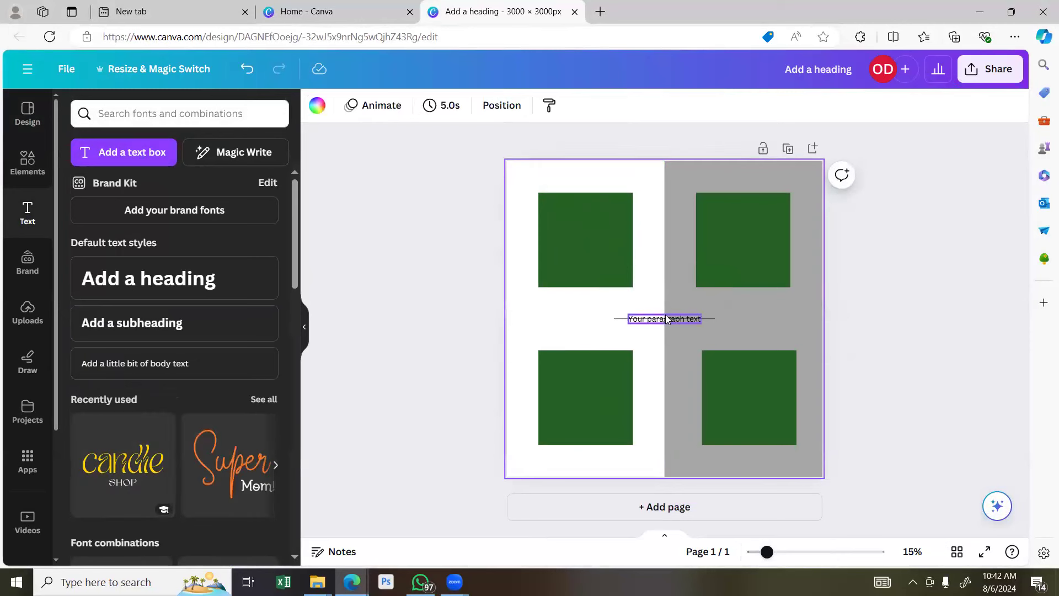
key("BackSpace")
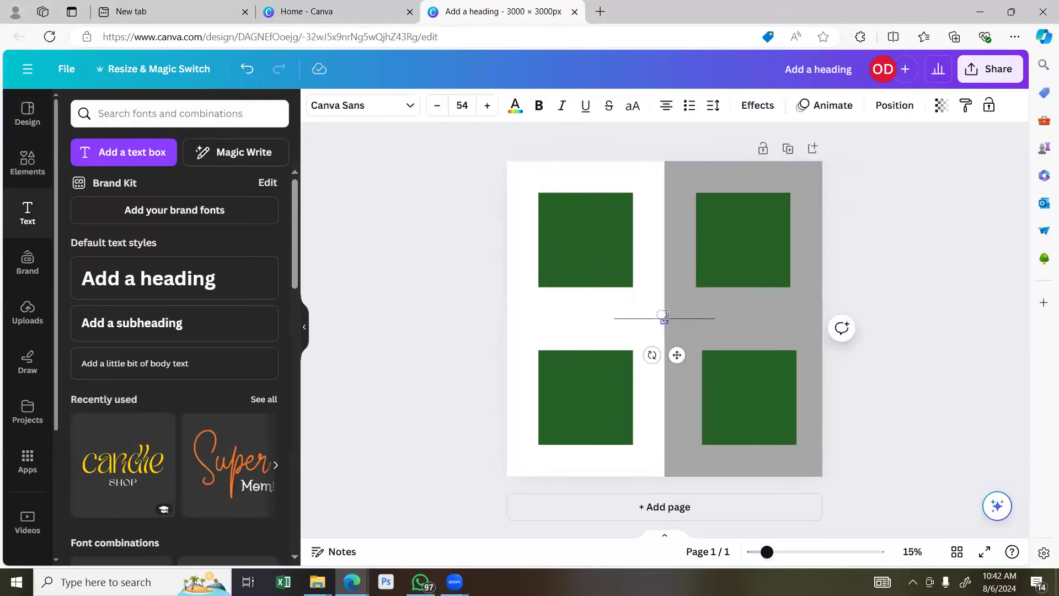
type("Visual Balance")
Enlarge the Visual Balance text to about 99 and centre it among the squares.
left_click(662, 319)
left_click_drag(638, 314, 594, 307)
left_click_drag(654, 353, 678, 342)
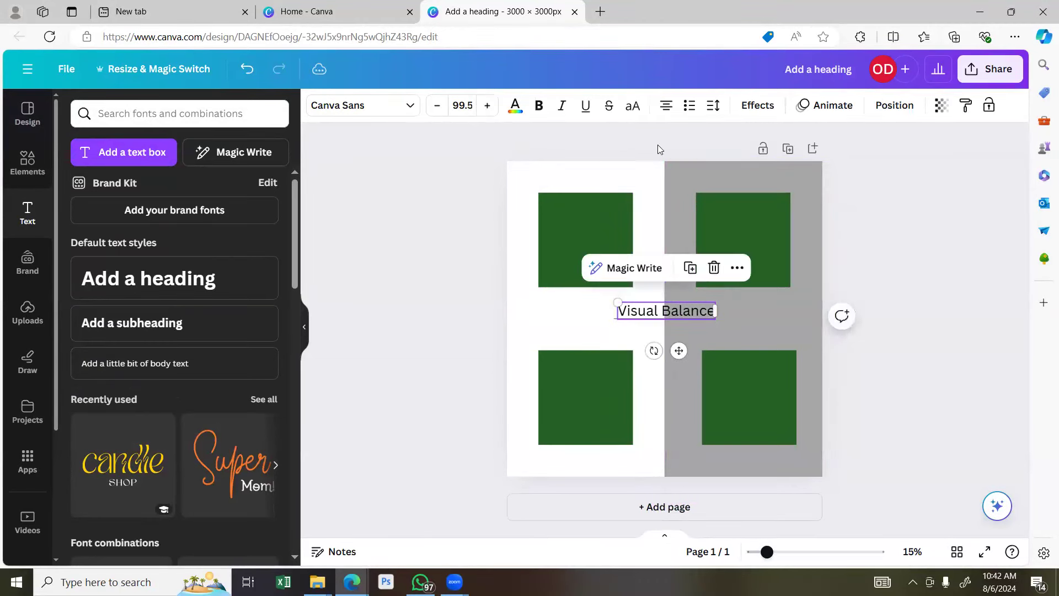
left_click(515, 104)
left_click(428, 262)
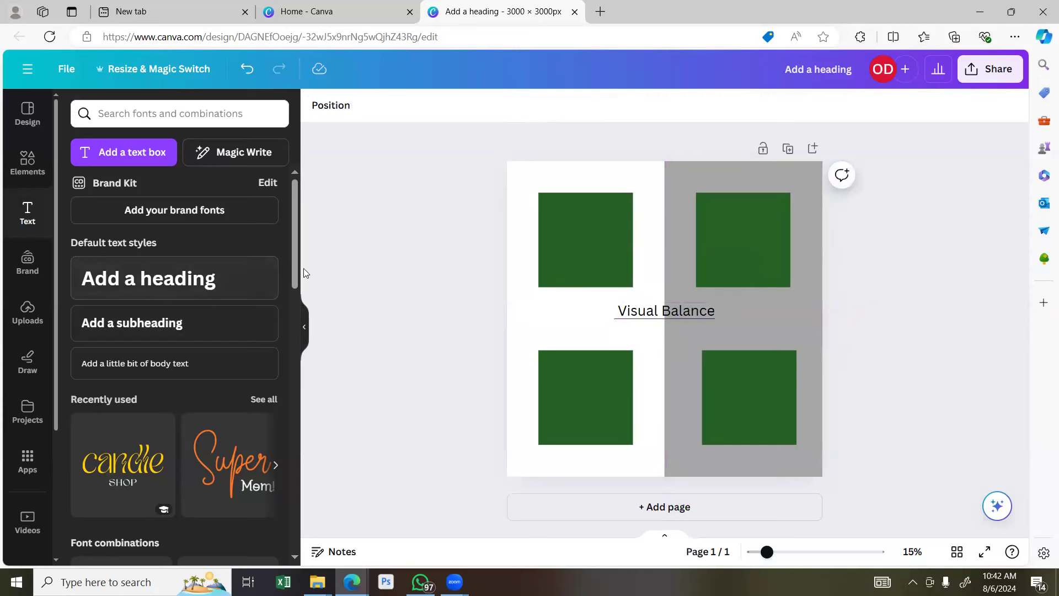
left_click(588, 276)
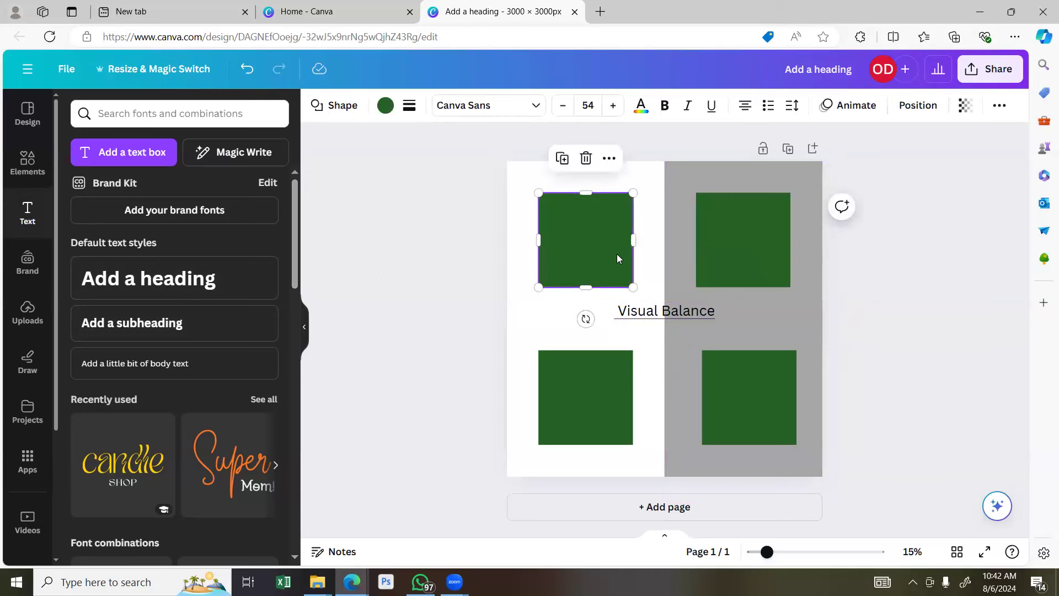
left_click(601, 392)
Add a second page with a 'relative to artboard' heading shrunk to fit.
left_click(670, 510)
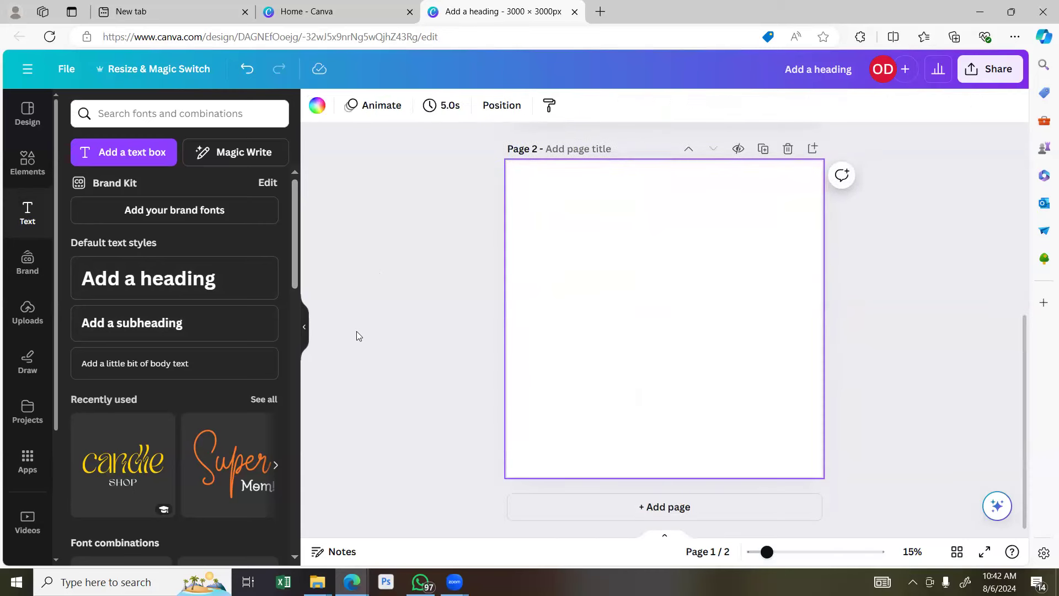
type("t")
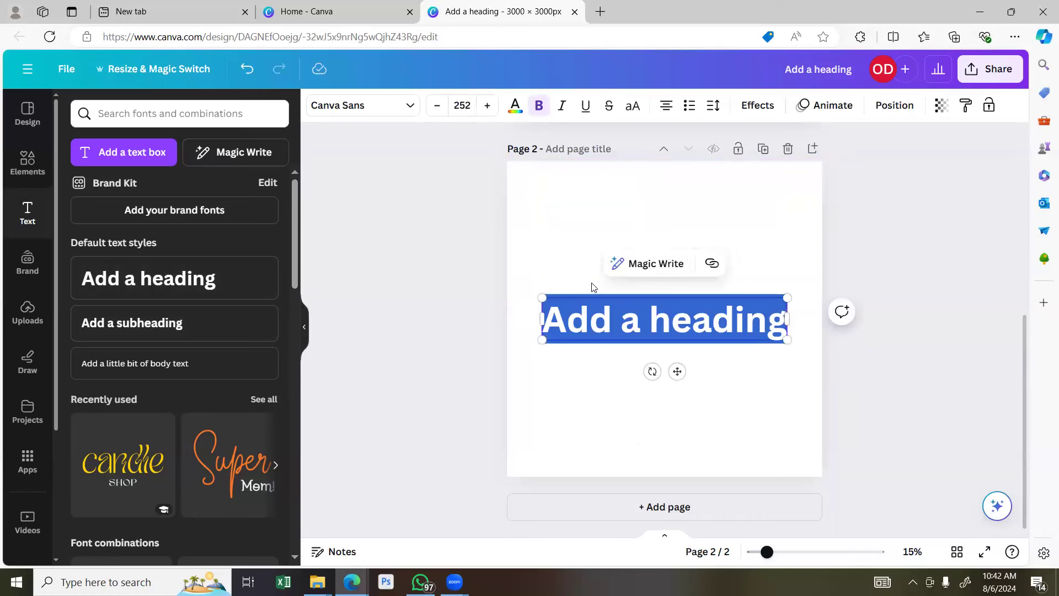
type("relative to")
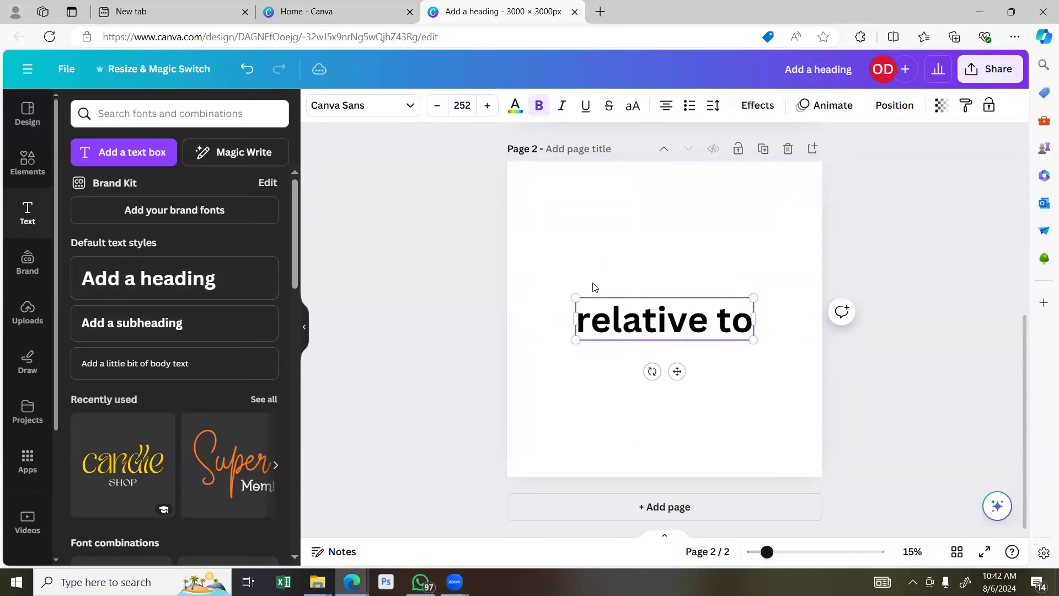
type(" artboard")
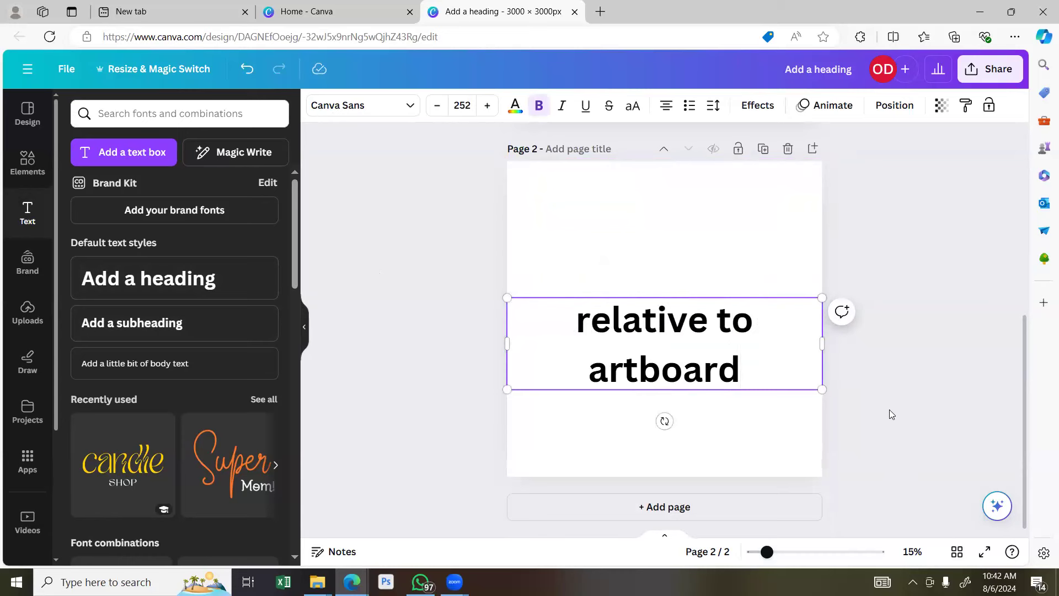
left_click_drag(819, 390, 711, 358)
Copy the 'relative to artboard' heading using Canva's right-click menu.
right_click(648, 325)
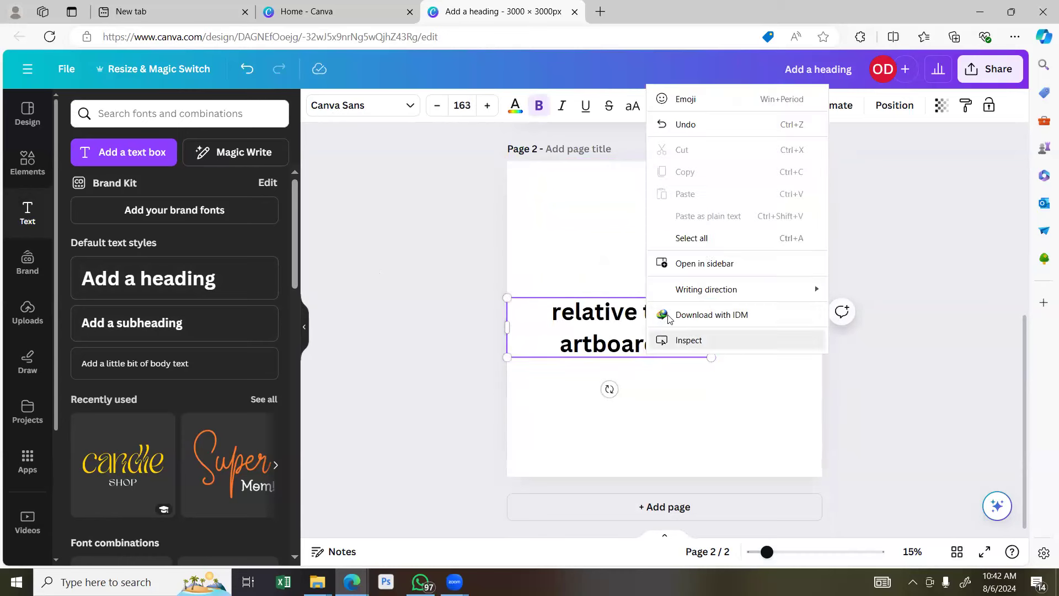
left_click(562, 268)
right_click(578, 344)
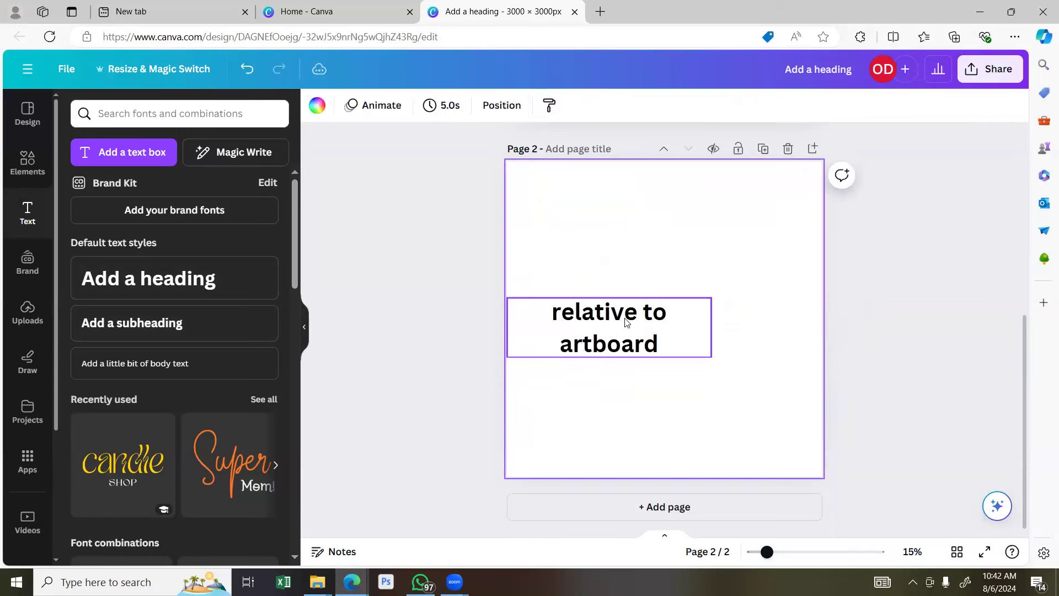
left_click(630, 207)
scroll(631, 249, "up", 5)
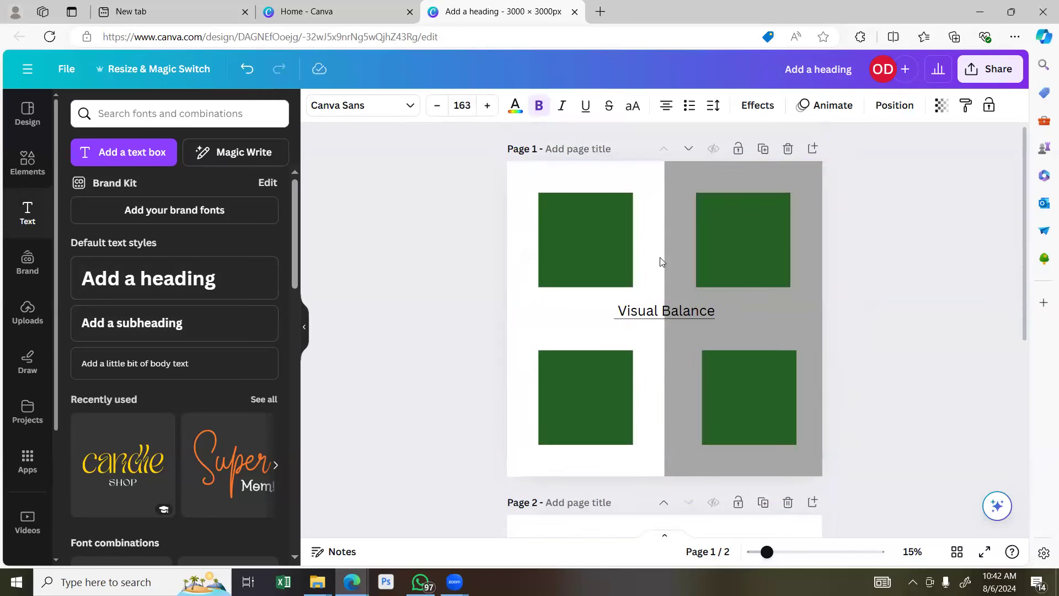
Paste the heading onto page 1, shrink it and place it at the top.
right_click(657, 245)
left_click(684, 312)
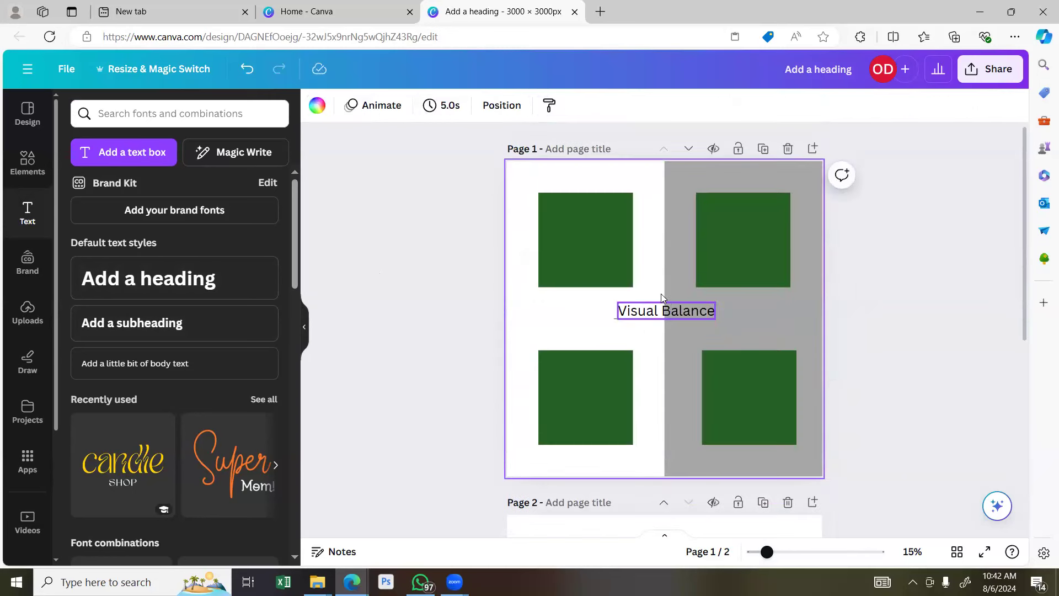
left_click_drag(662, 320, 687, 236)
left_click_drag(629, 263, 681, 217)
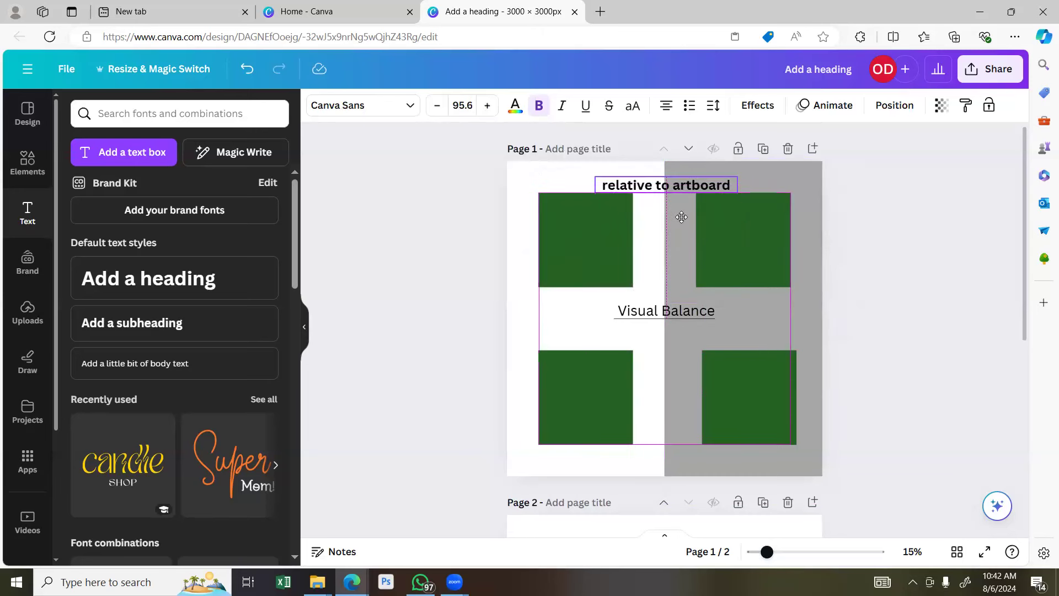
left_click_drag(617, 206, 631, 187)
left_click_drag(691, 223, 676, 218)
left_click(927, 217)
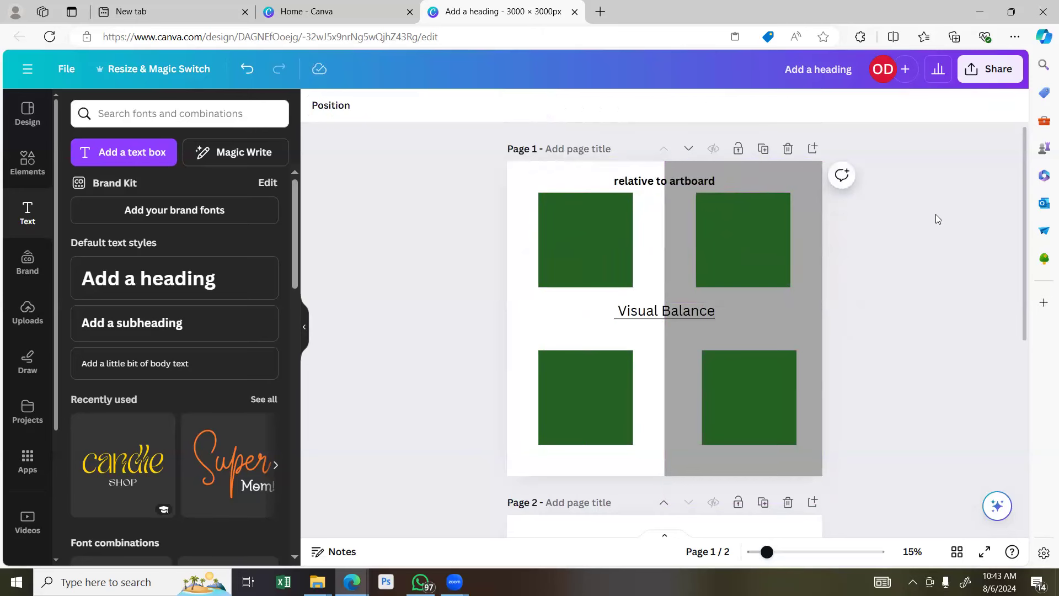
Make the caption uppercase, widen it to one line and centre it horizontally.
left_click(677, 182)
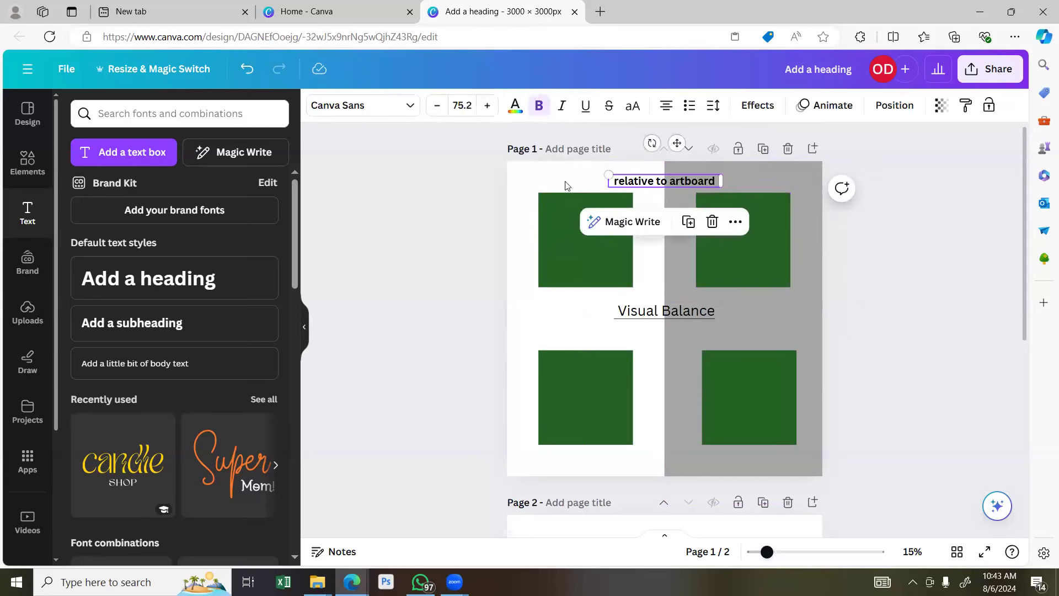
left_click(514, 107)
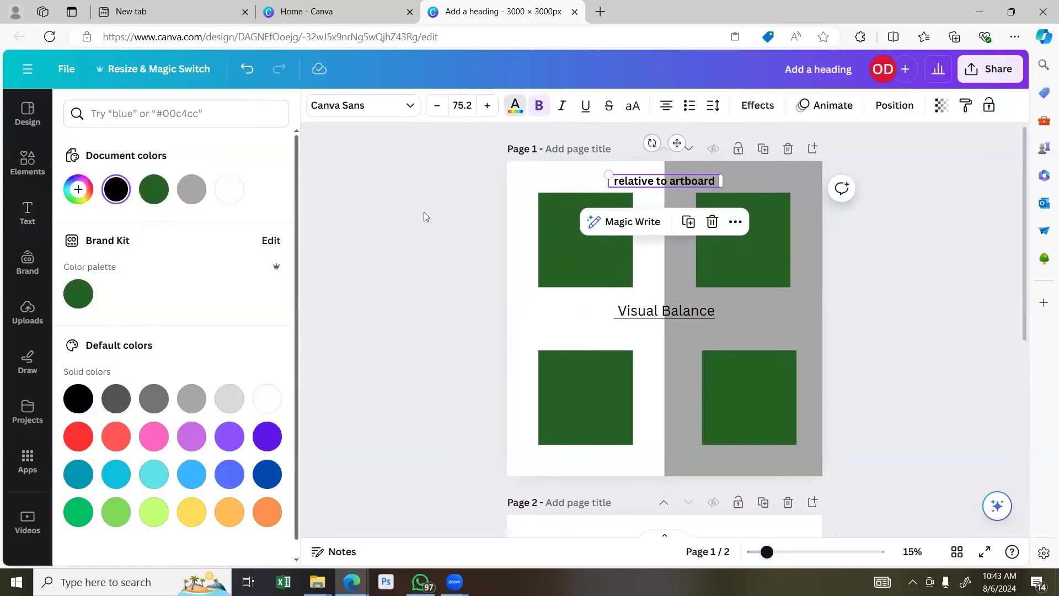
left_click(632, 106)
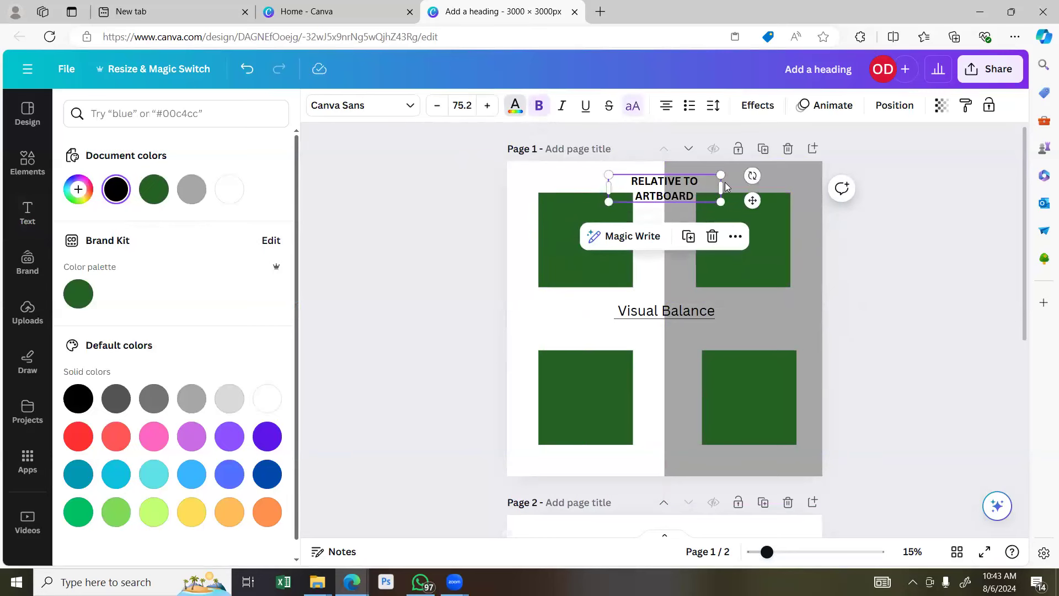
left_click_drag(740, 183, 739, 183)
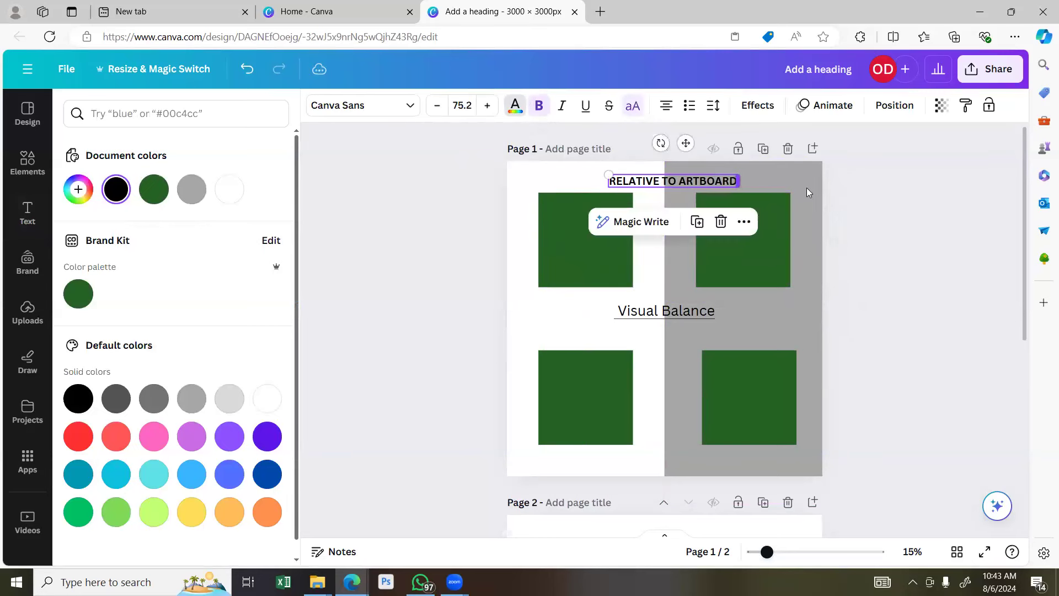
left_click(897, 108)
left_click(251, 265)
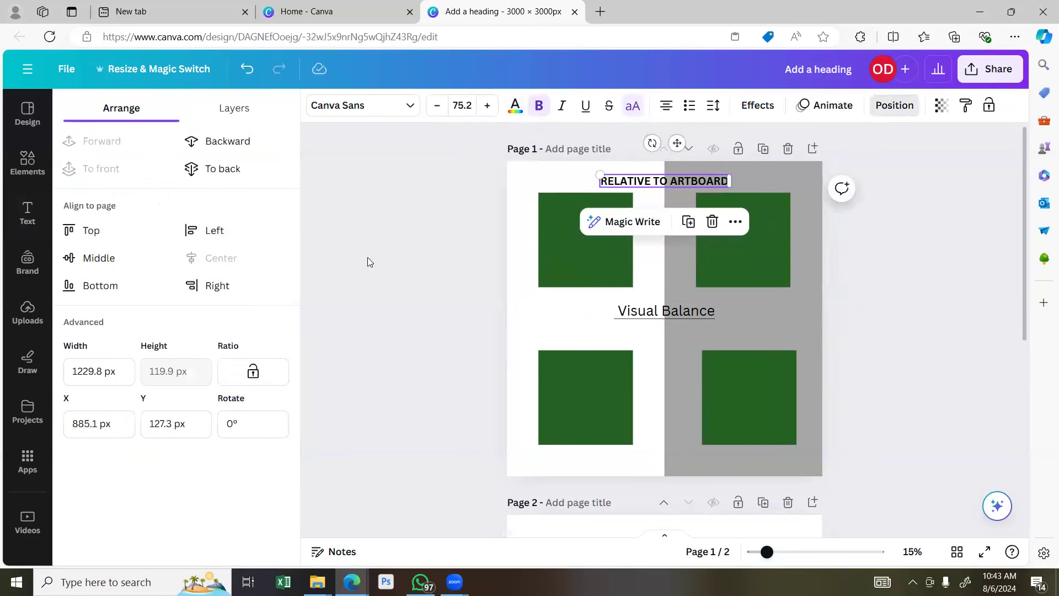
left_click(410, 261)
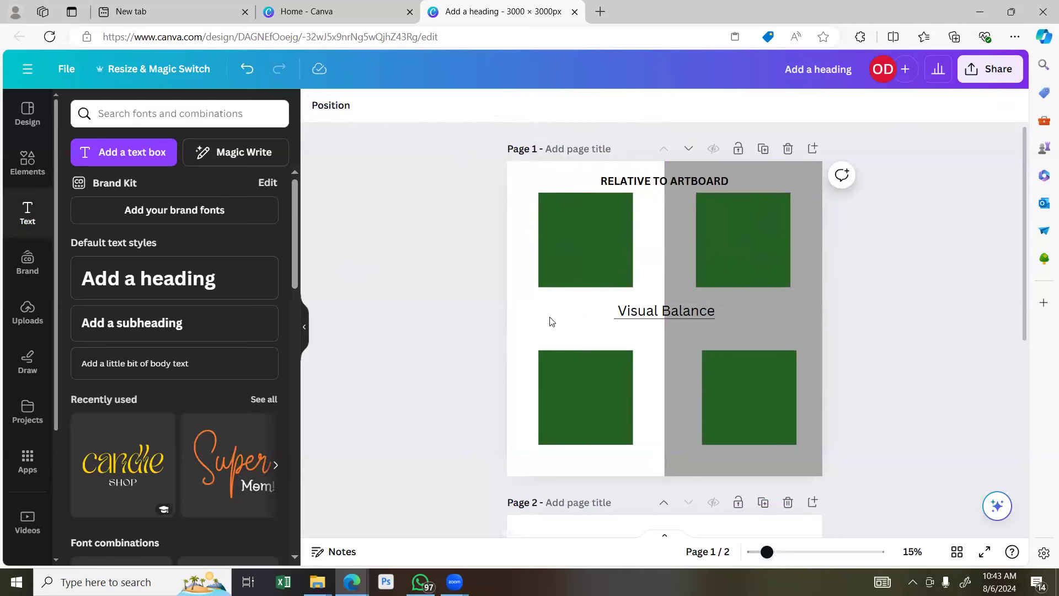
left_click(644, 320)
left_click(849, 270)
Shrink the top-left green square.
left_click(657, 182)
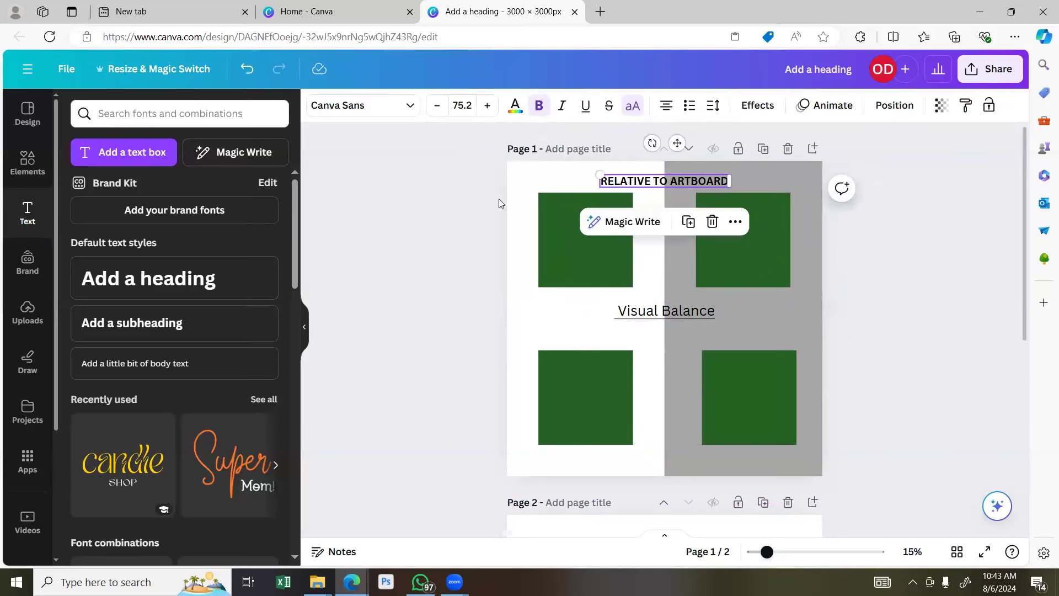
left_click_drag(449, 172, 932, 457)
left_click(987, 211)
left_click(619, 246)
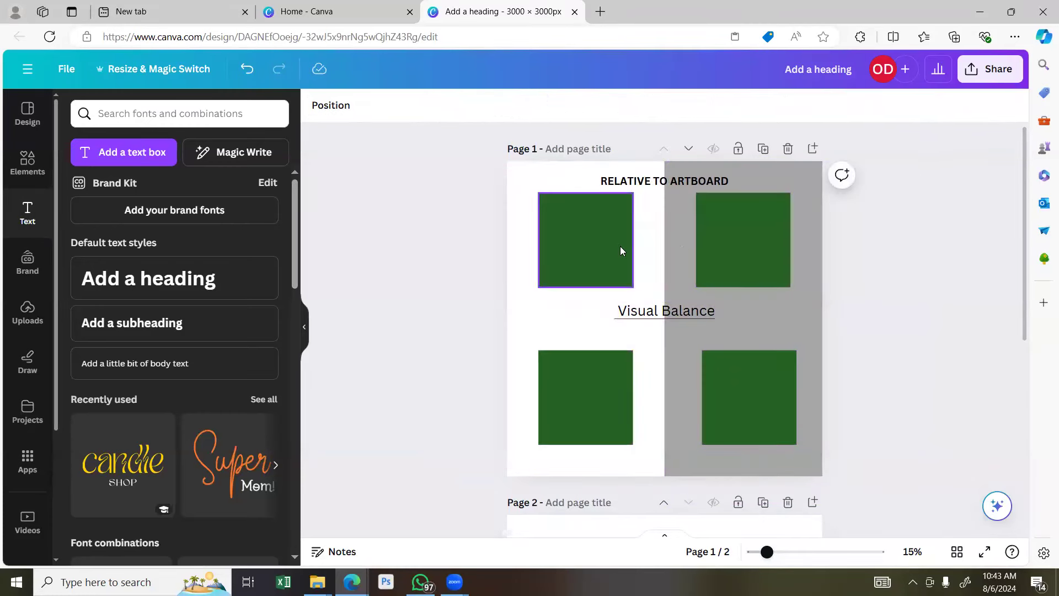
left_click_drag(632, 191, 569, 217)
Turn the top-right square into a thin bar beside it and duplicate it into stacked bars.
left_click_drag(738, 241, 638, 242)
left_click_drag(633, 293, 635, 213)
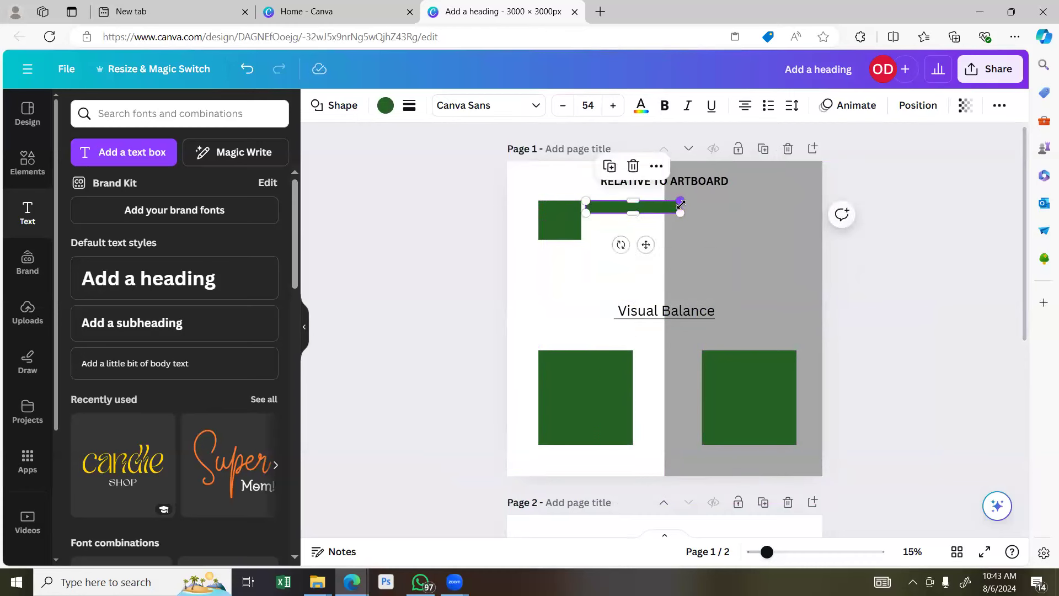
left_click_drag(680, 207, 617, 208)
left_click_drag(614, 245, 614, 272)
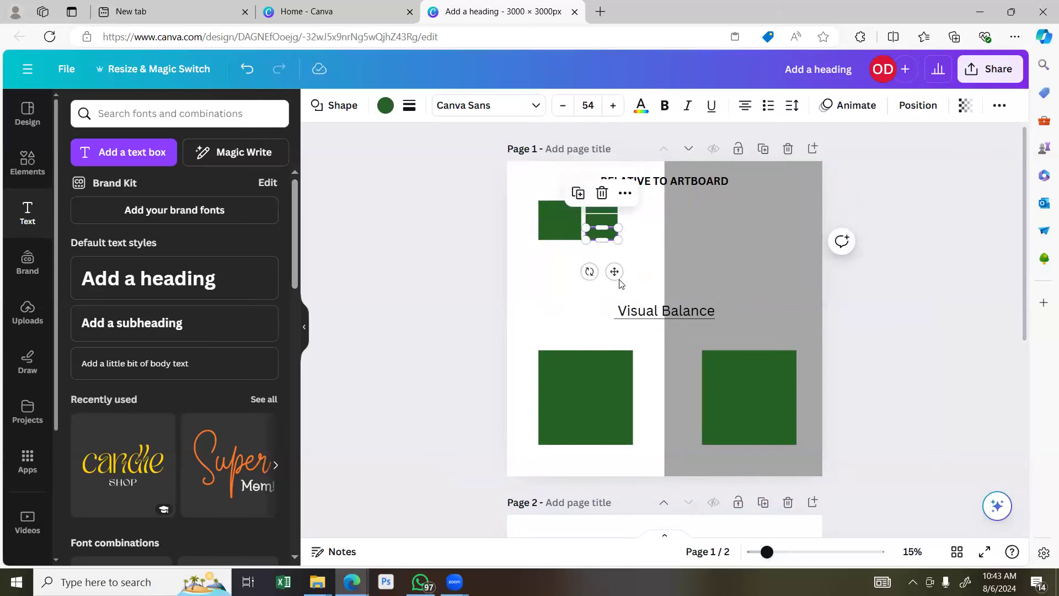
left_click(615, 258)
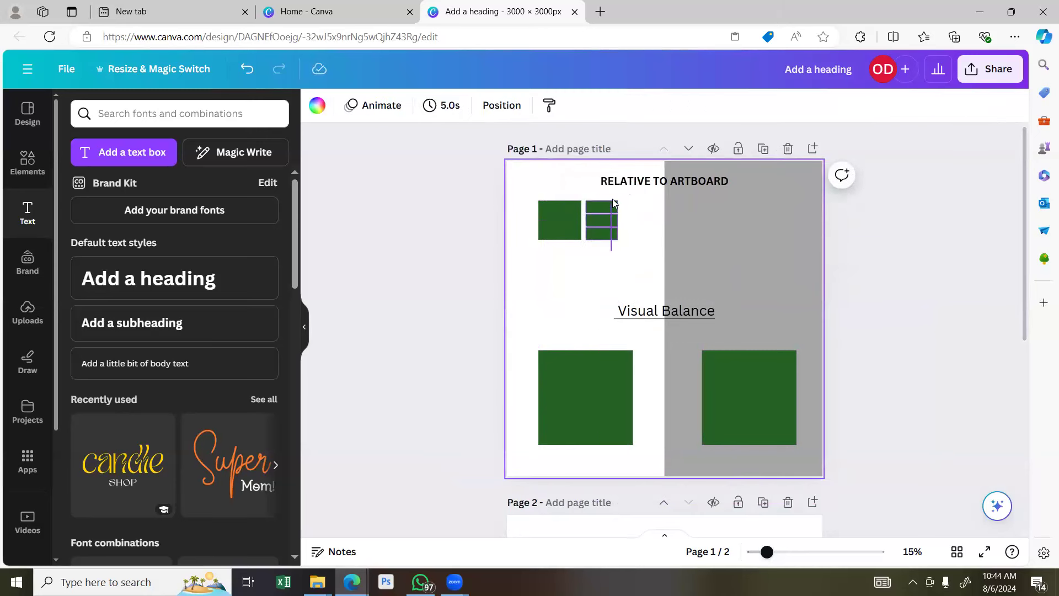
left_click_drag(613, 199, 612, 199)
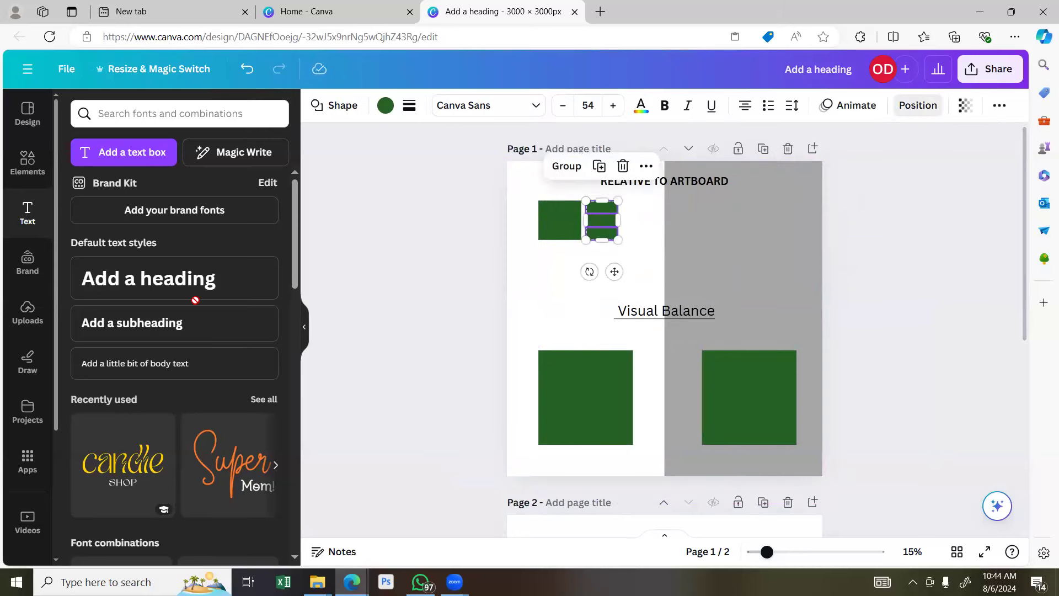
left_click(907, 111)
left_click_drag(617, 272, 619, 274)
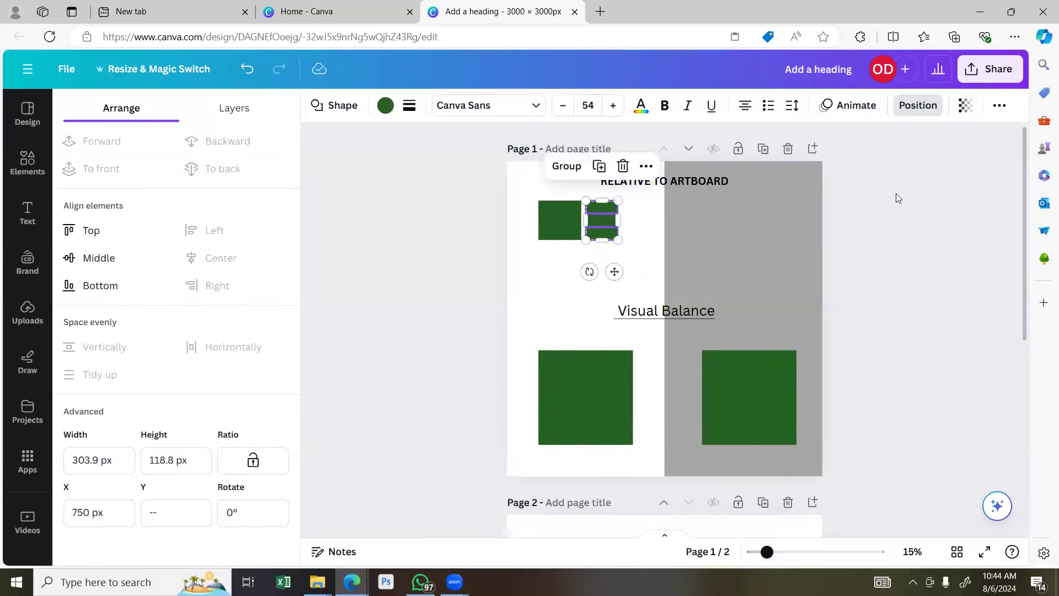
left_click(896, 193)
left_click(877, 222)
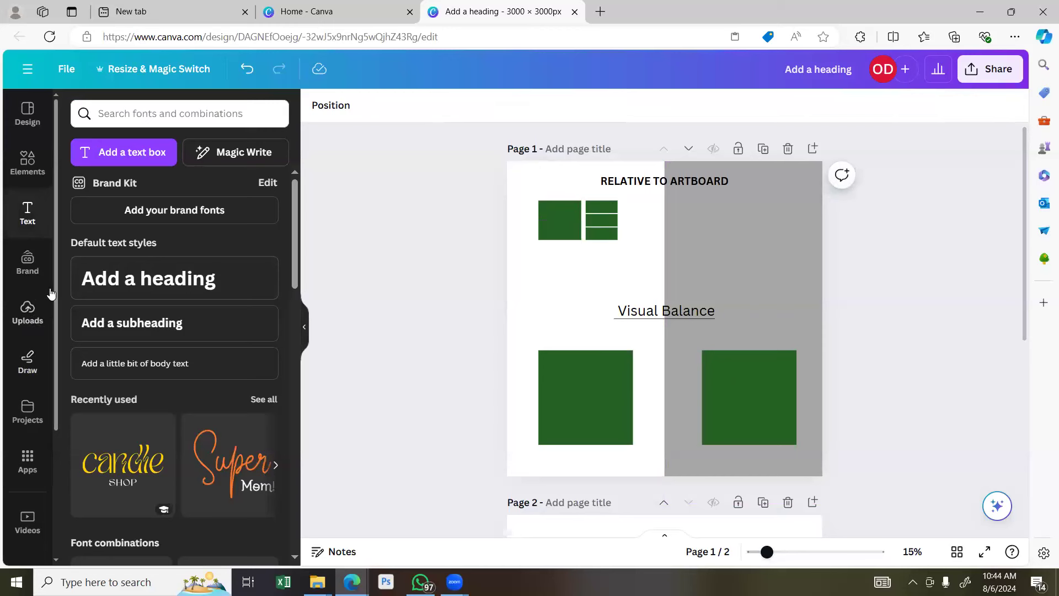
left_click(694, 183)
Add a white '1' label over the green blocks.
left_click_drag(692, 184, 632, 280)
type("1")
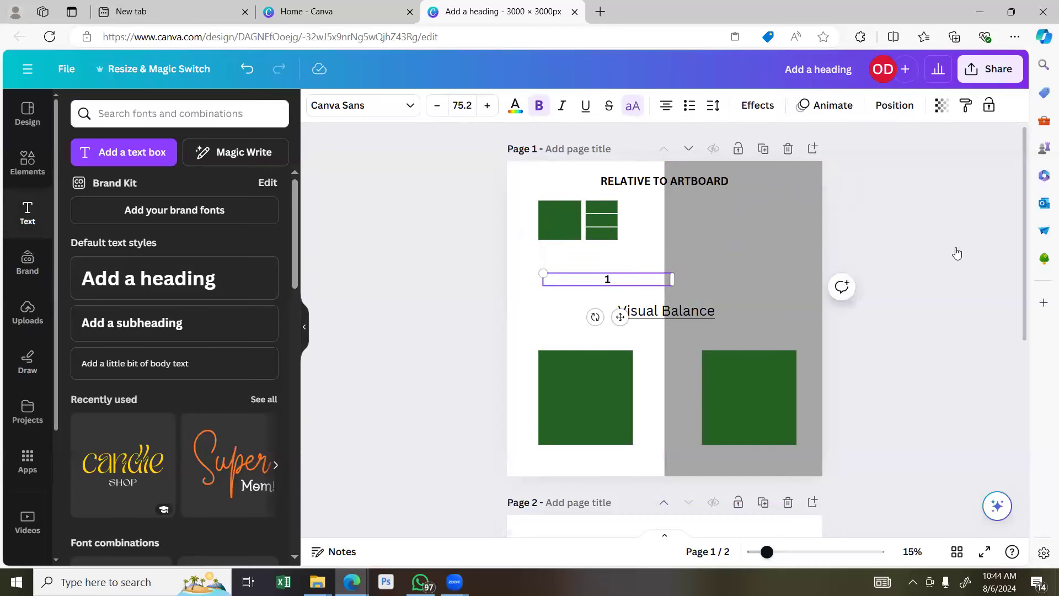
left_click(514, 106)
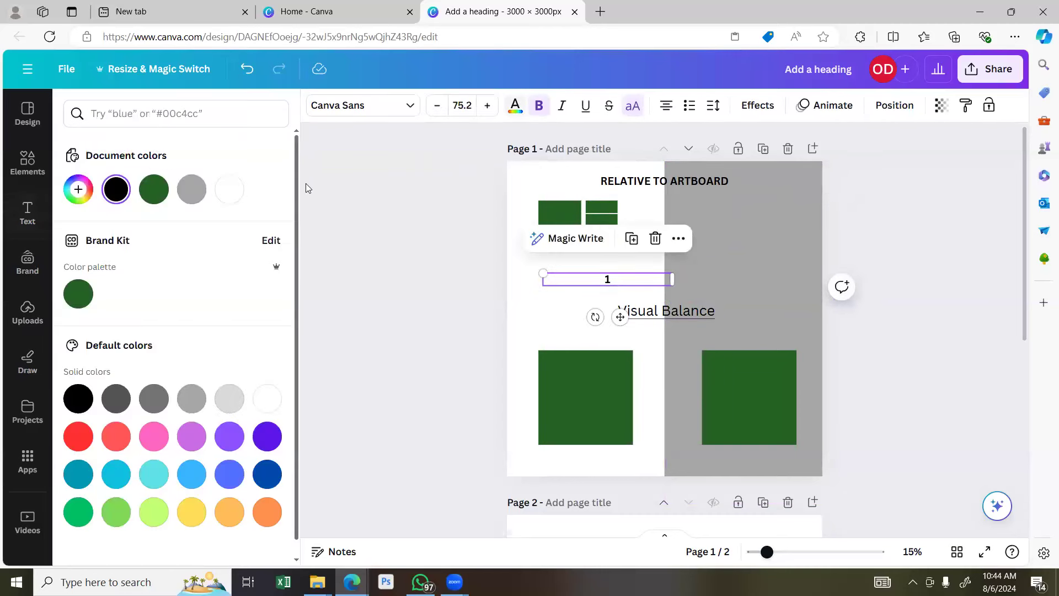
left_click(229, 190)
left_click_drag(619, 316, 571, 257)
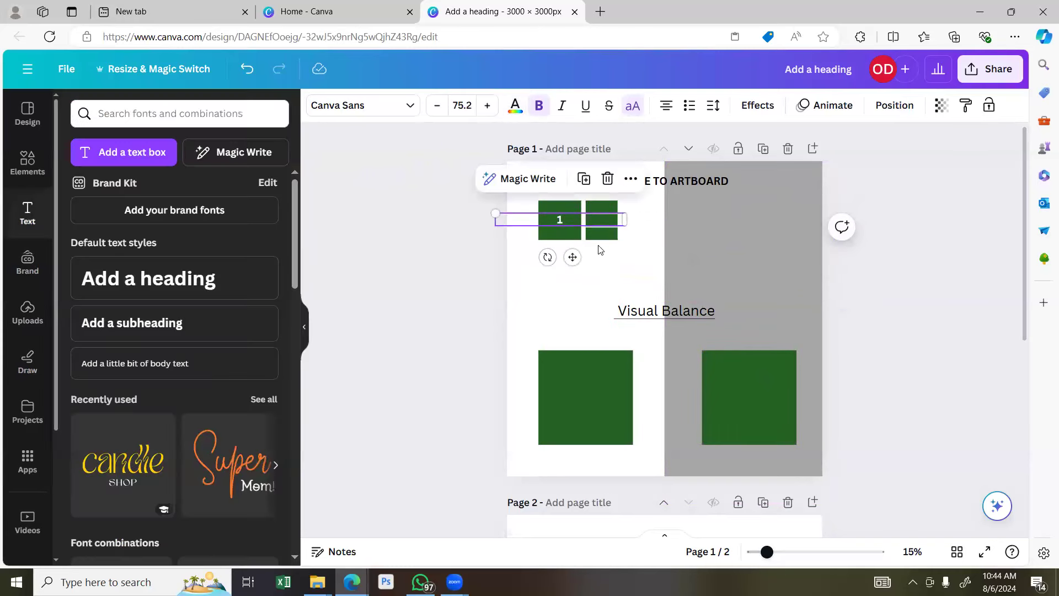
Duplicate the '1' onto the thin bars and narrow the middle copy.
left_click(585, 181)
left_click_drag(574, 261, 615, 274)
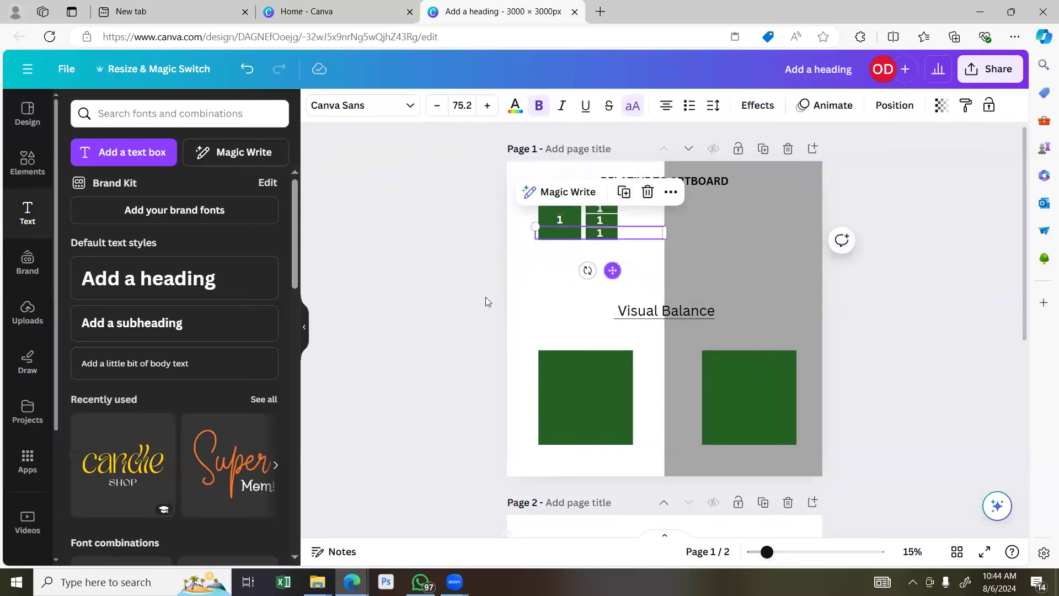
left_click(412, 296)
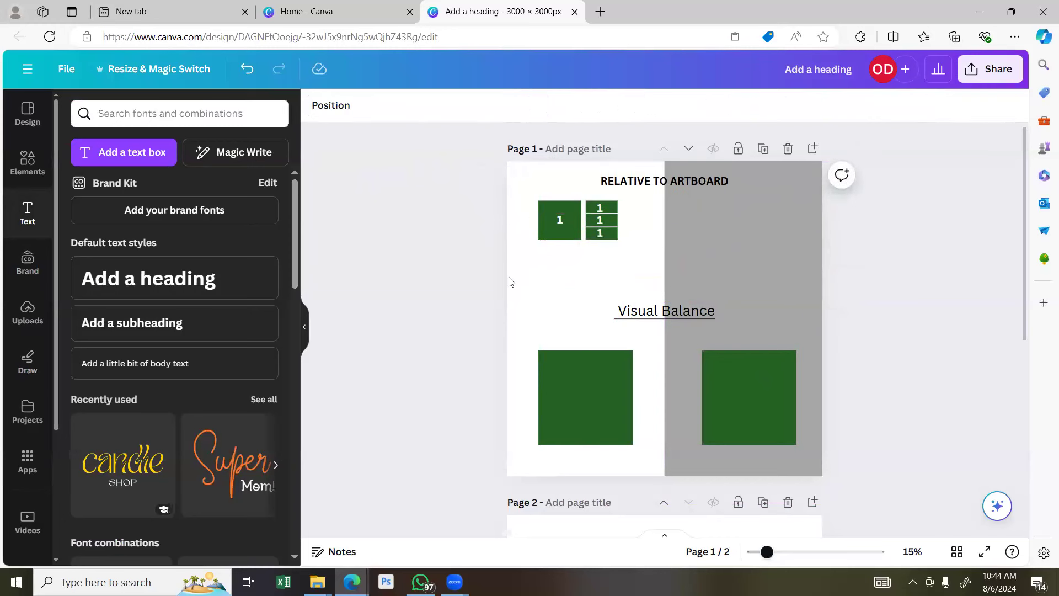
left_click(584, 225)
left_click_drag(664, 221, 539, 234)
Enlarge the big '1' centred on the square and nudge the top small '1' onto its bar.
left_click(562, 221)
left_click_drag(585, 227, 616, 236)
left_click_drag(496, 213, 436, 207)
left_click_drag(540, 244, 575, 263)
left_click_drag(650, 209, 797, 196)
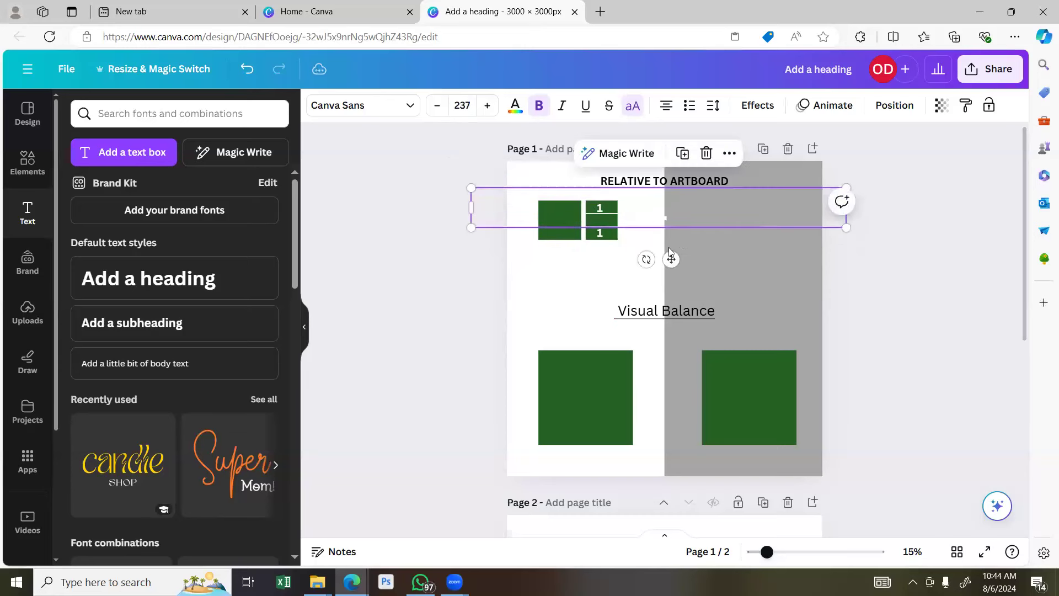
left_click_drag(599, 265, 569, 265)
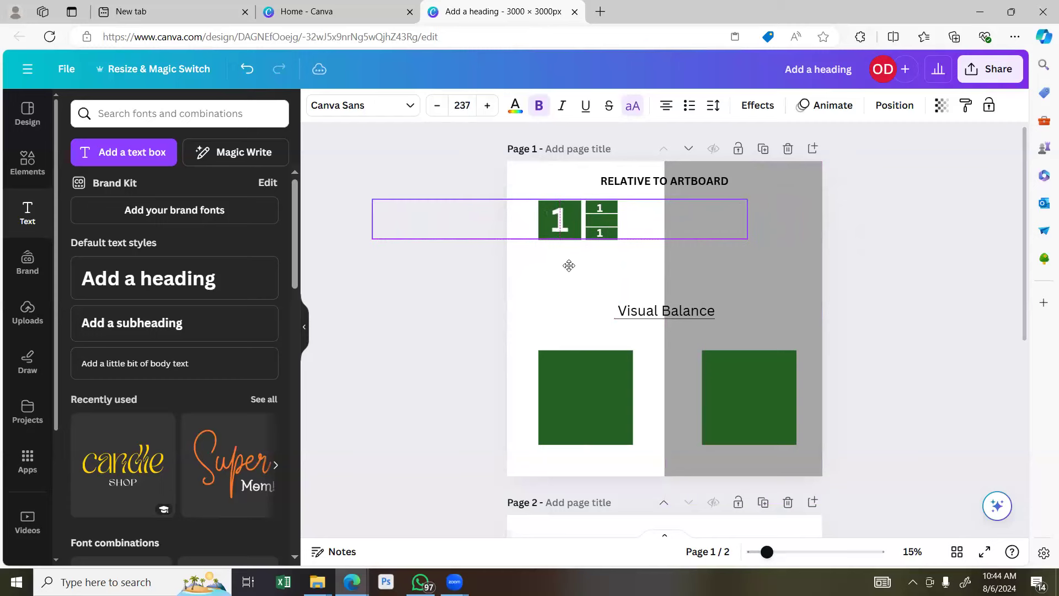
left_click(892, 211)
left_click(613, 212)
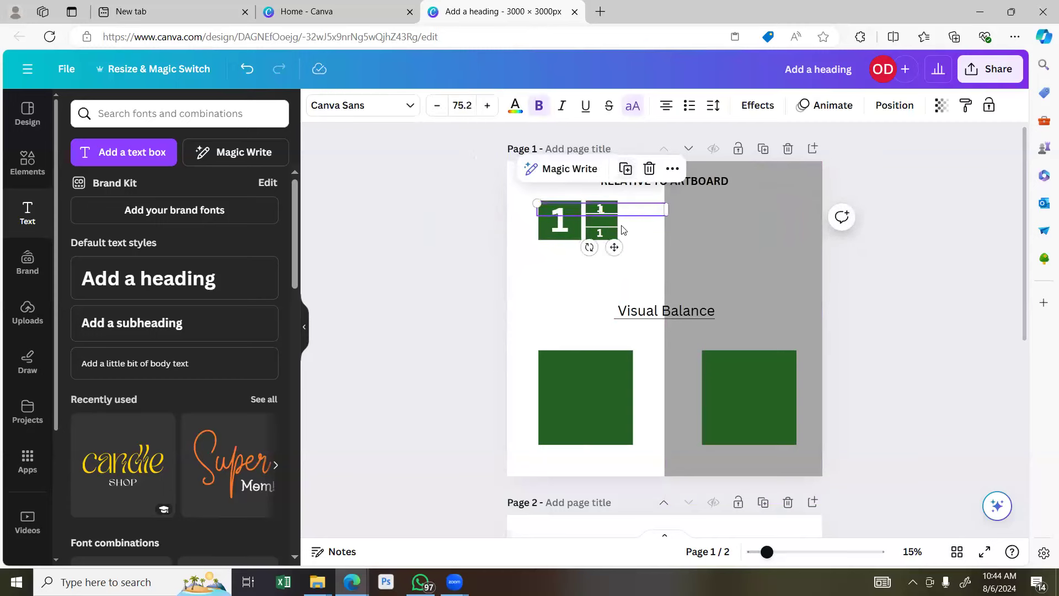
left_click_drag(613, 240, 614, 250)
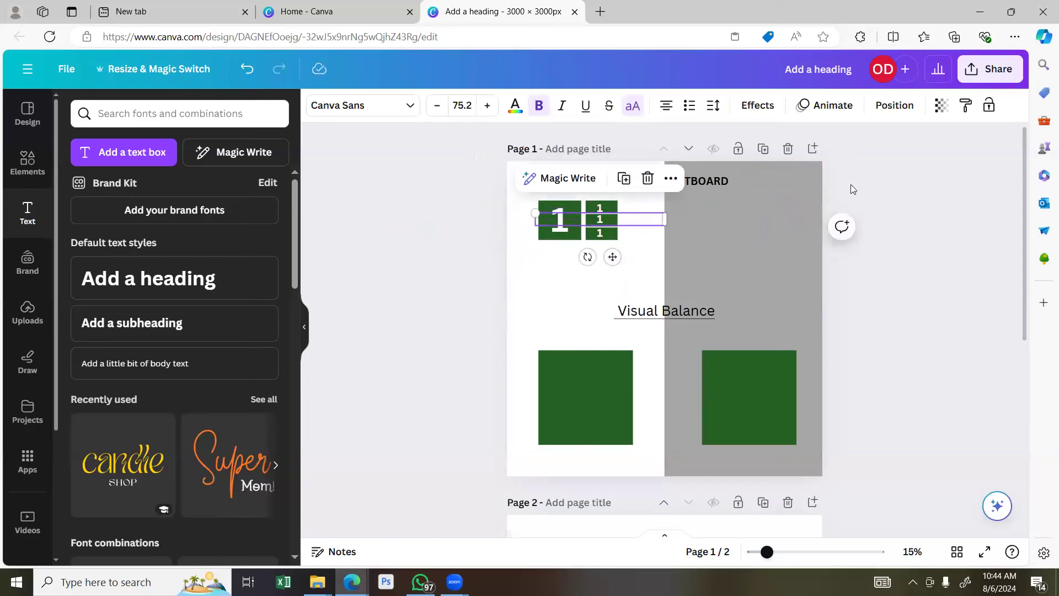
left_click(850, 184)
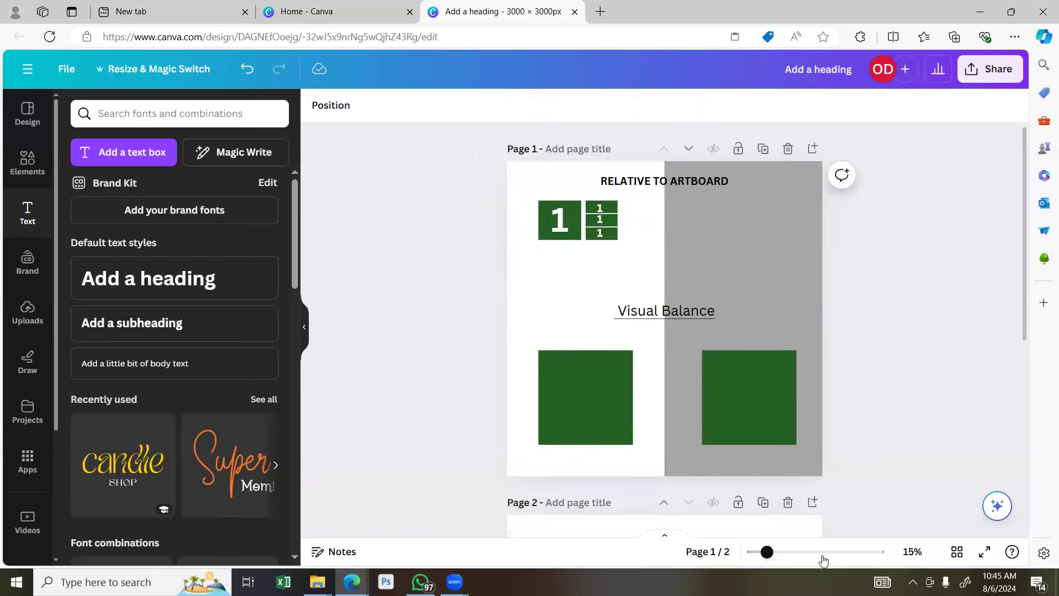
At 85% zoom, duplicate the RELATIVE TO ARTBOARD heading and move the copy below the green blocks.
left_click(814, 553)
left_click_drag(711, 533, 486, 525)
scroll(765, 387, "up", 6)
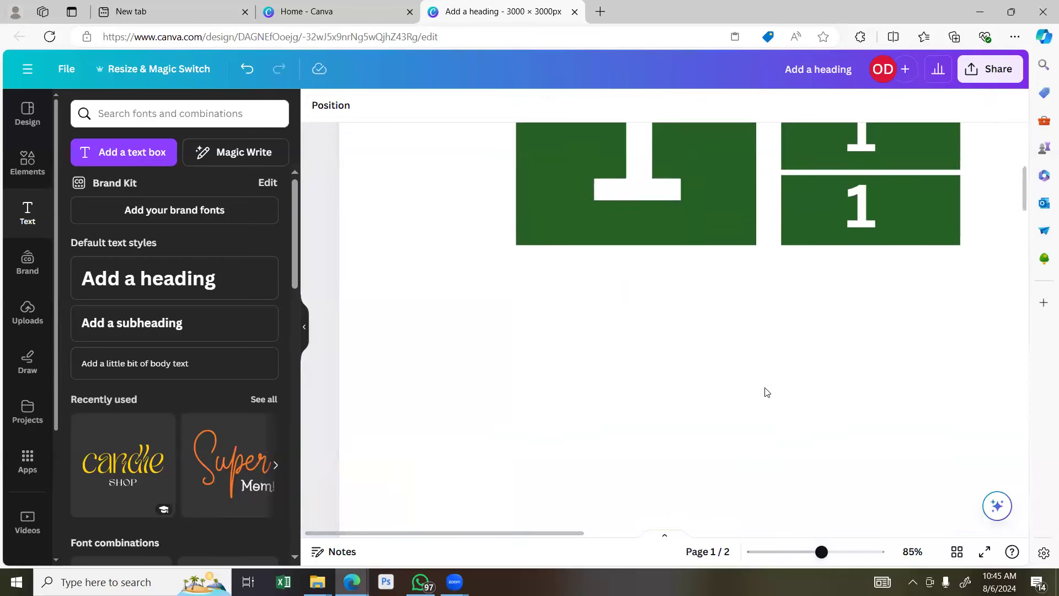
scroll(765, 391, "up", 4)
left_click_drag(567, 534, 655, 534)
scroll(827, 331, "up", 2)
left_click(911, 184)
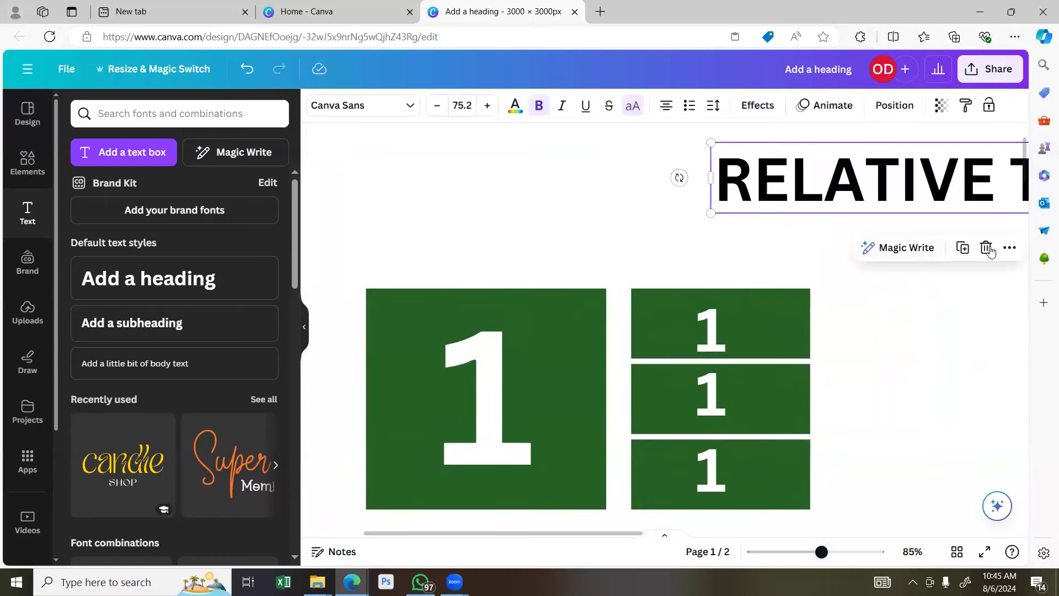
left_click(962, 248)
key("ctrl+x")
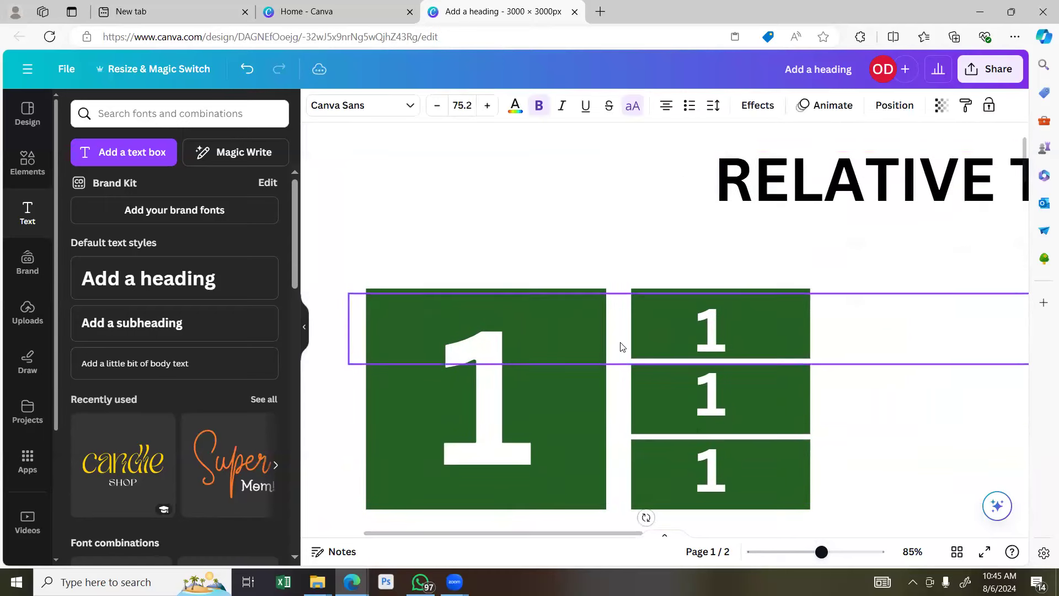
scroll(621, 346, "down", 1)
left_click_drag(609, 513, 608, 484)
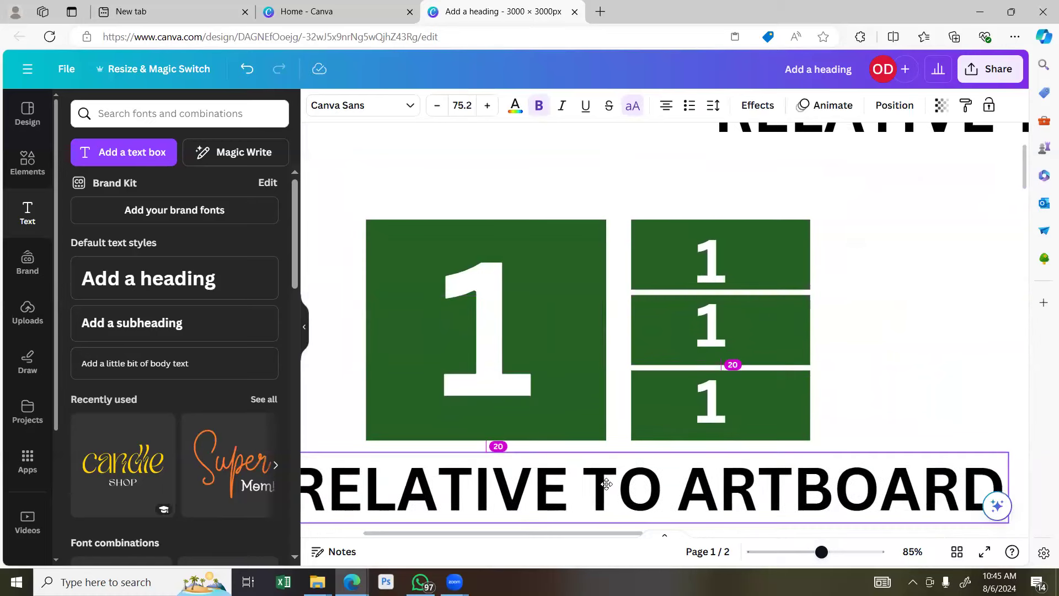
double_click(608, 484)
Retype the copied heading as RELATIVE TO ELEMNTS, shrink it and place it under the blocks.
type("RELATIVE T")
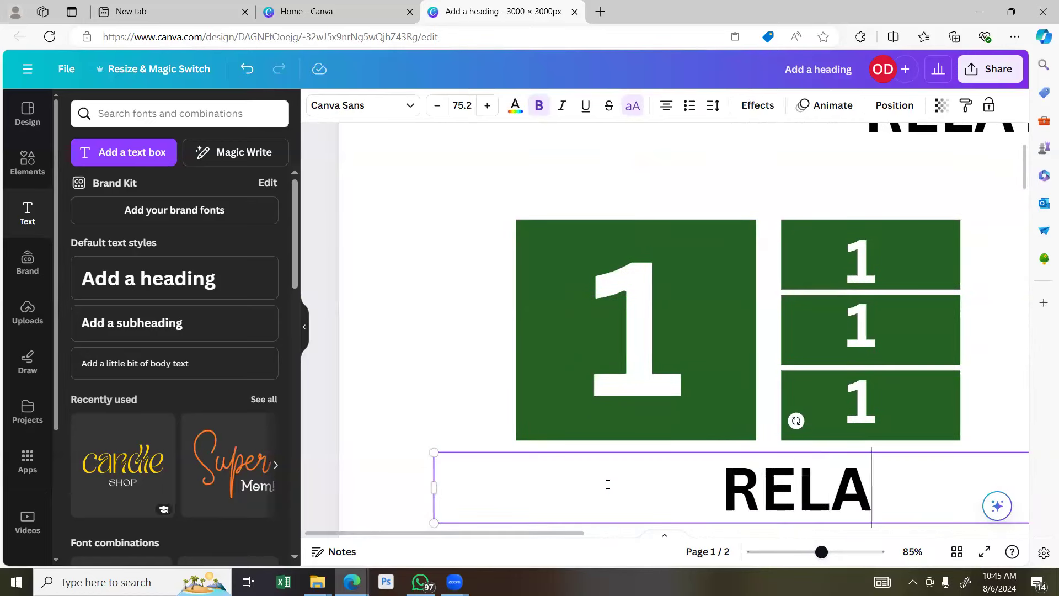
type("ELE")
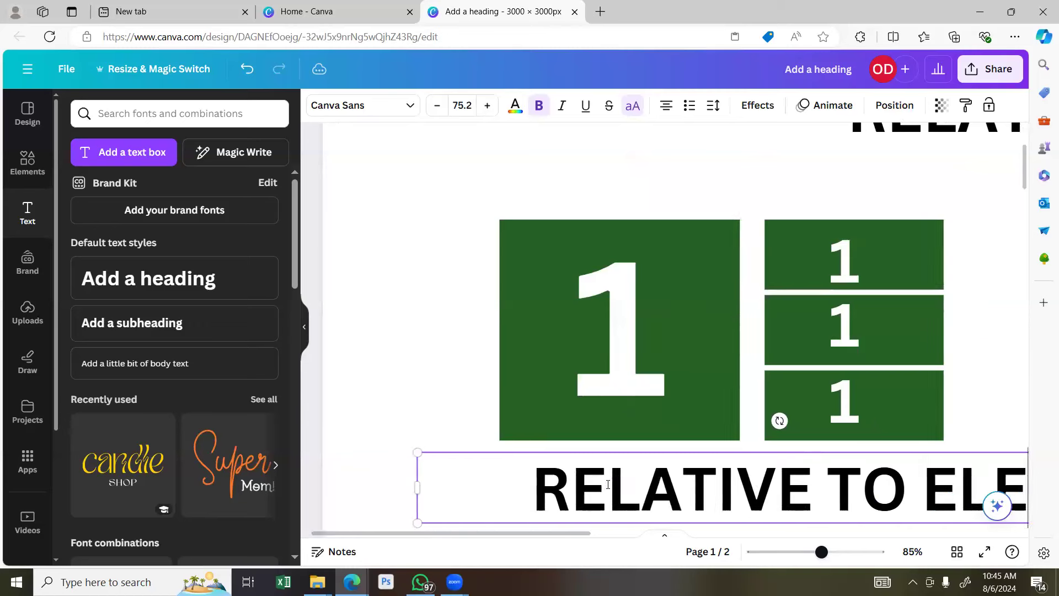
type("MNTS")
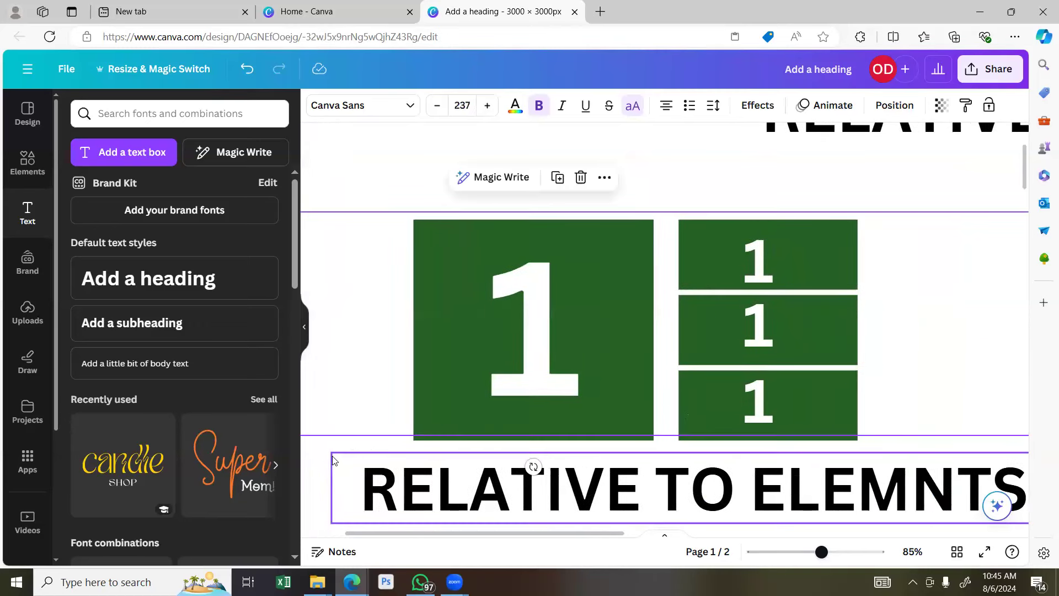
left_click_drag(329, 453, 533, 472)
scroll(791, 395, "down", 5)
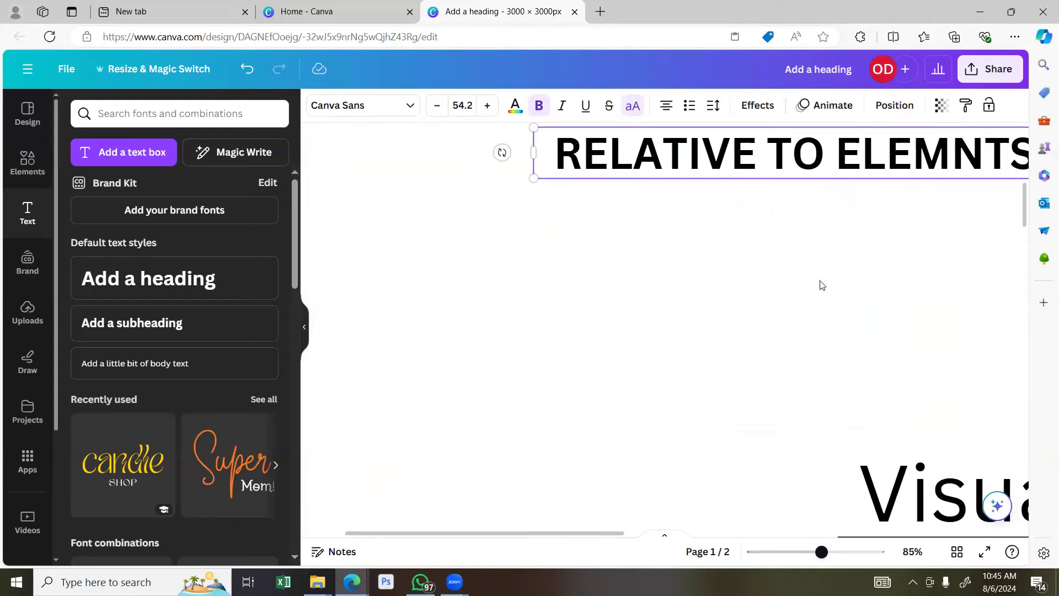
scroll(818, 284, "up", 3)
left_click_drag(741, 380, 447, 357)
left_click_drag(589, 358, 713, 357)
Correct the spelling to RELATIVE TO ELEMENTS, shrink it further and centre it under the blocks.
left_click(798, 346)
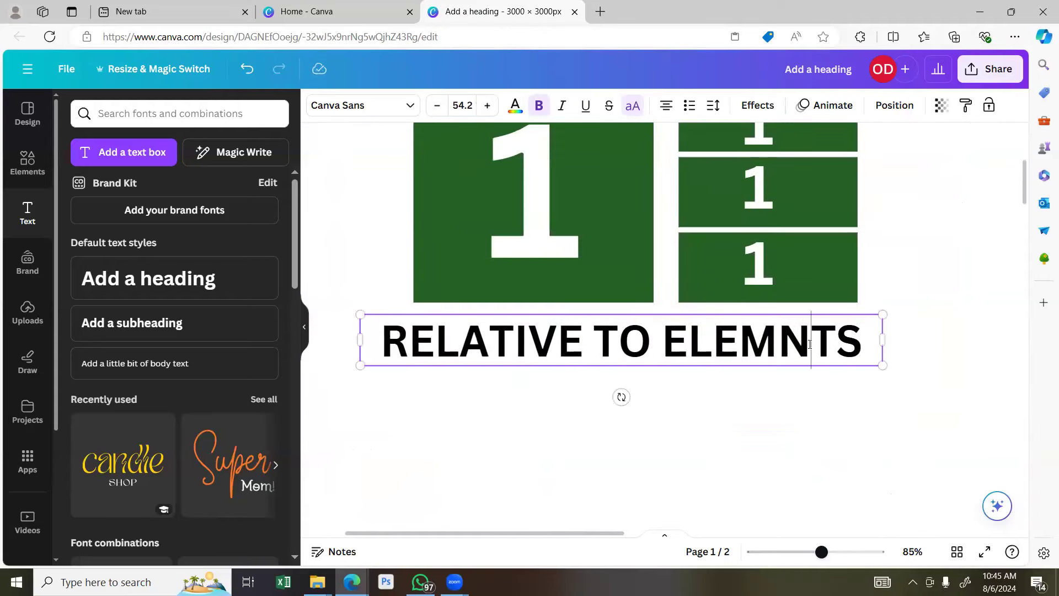
type("E")
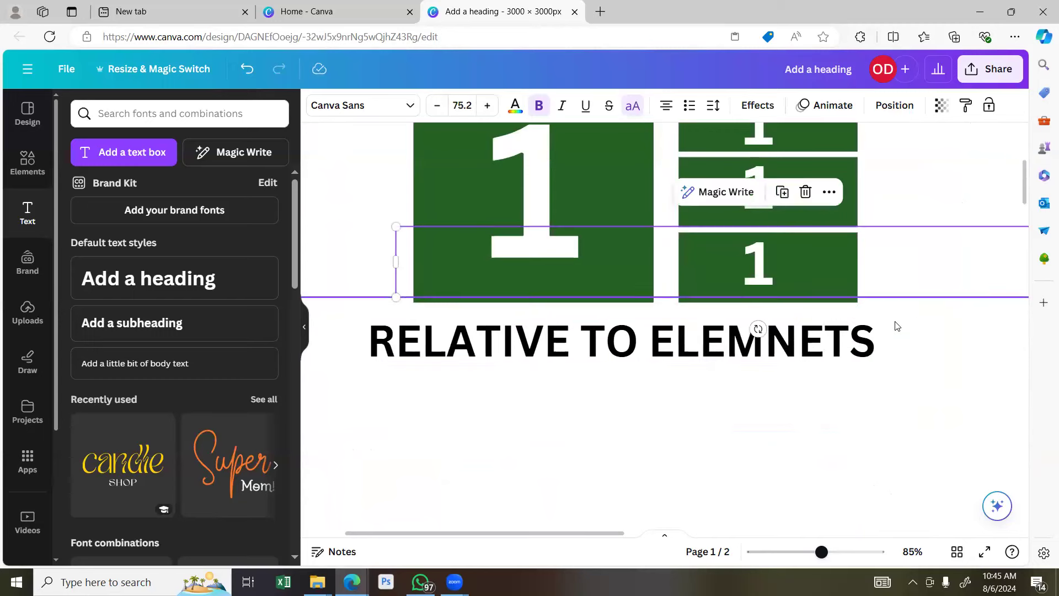
left_click_drag(876, 316, 752, 327)
left_click(681, 353)
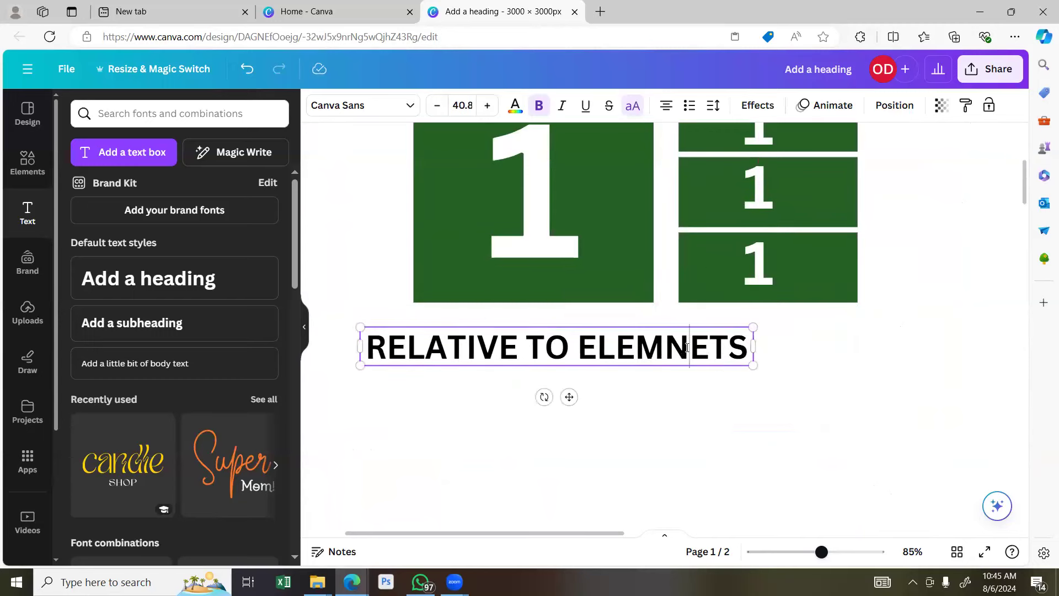
key("BackSpace")
type("N")
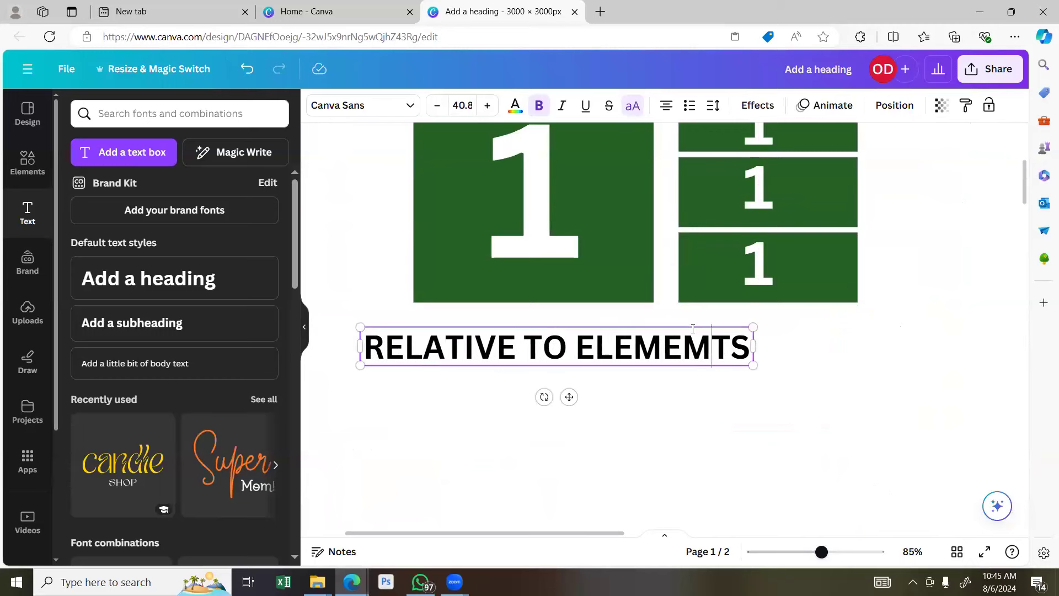
left_click_drag(568, 396, 654, 391)
left_click(706, 412)
Check the '1' labels, zoom out to the whole page and add a circle from Elements.
scroll(706, 412, "up", 5)
scroll(708, 413, "down", 5)
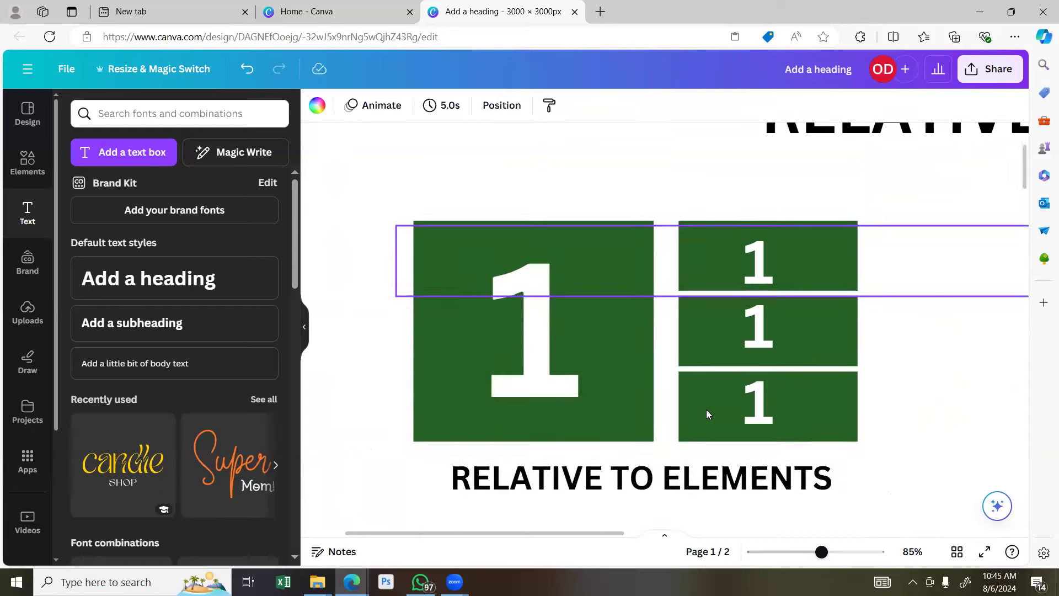
scroll(626, 418, "down", 2)
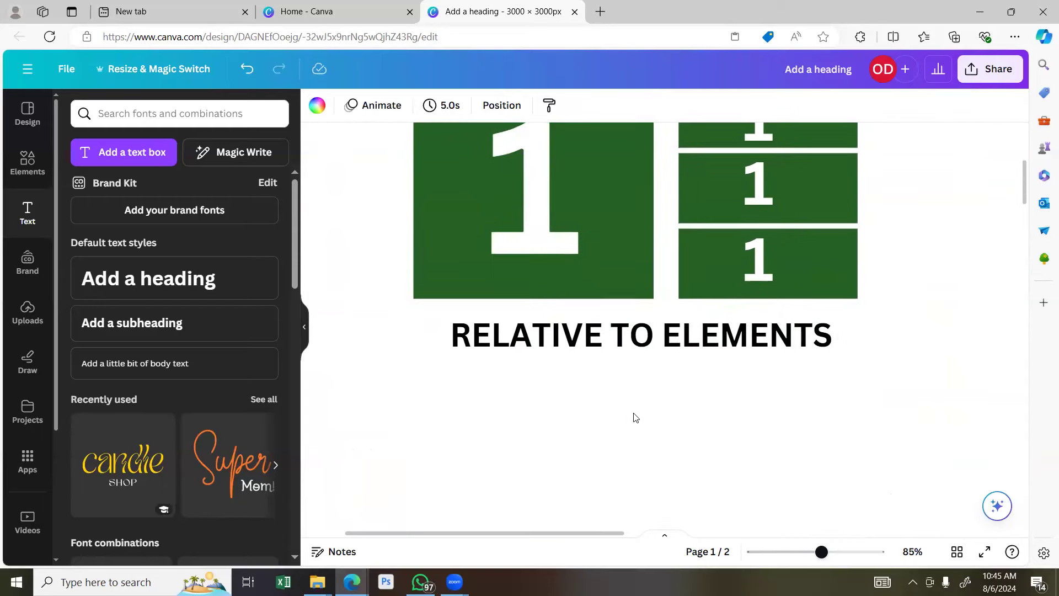
scroll(631, 414, "up", 5)
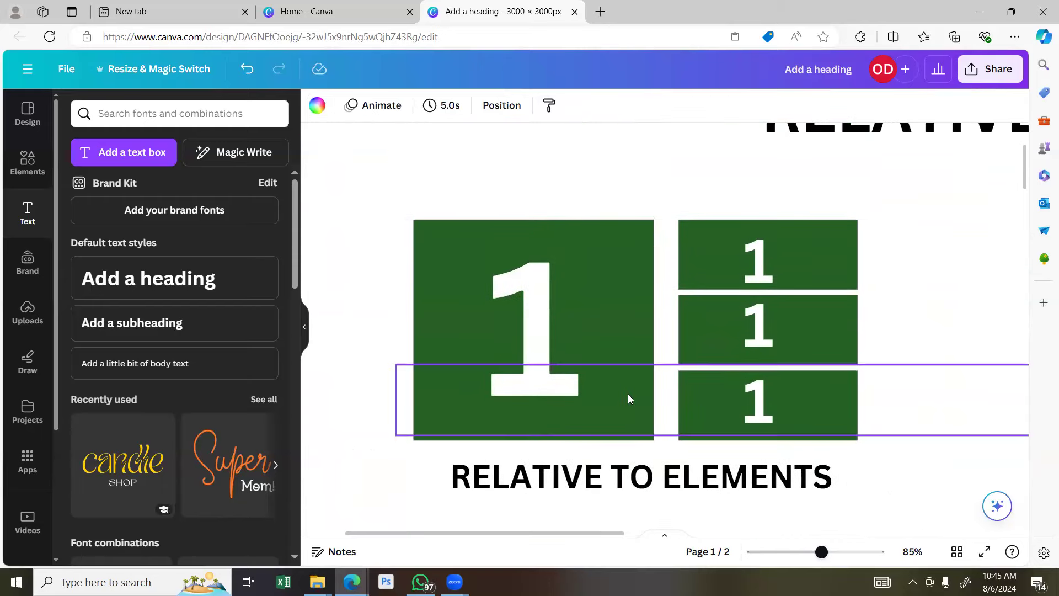
scroll(626, 386, "down", 1)
left_click(462, 188)
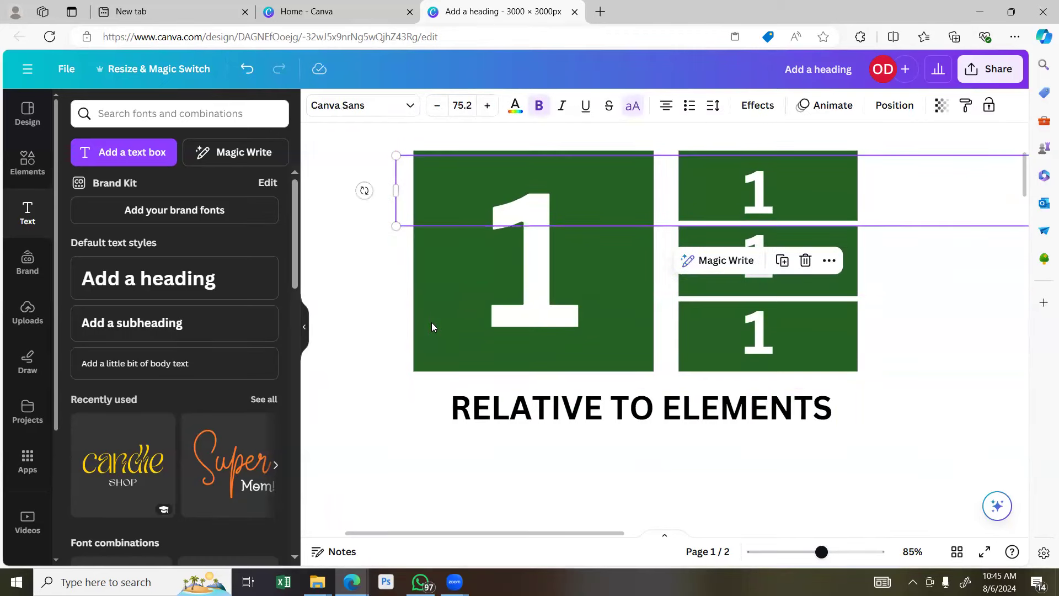
left_click(347, 281)
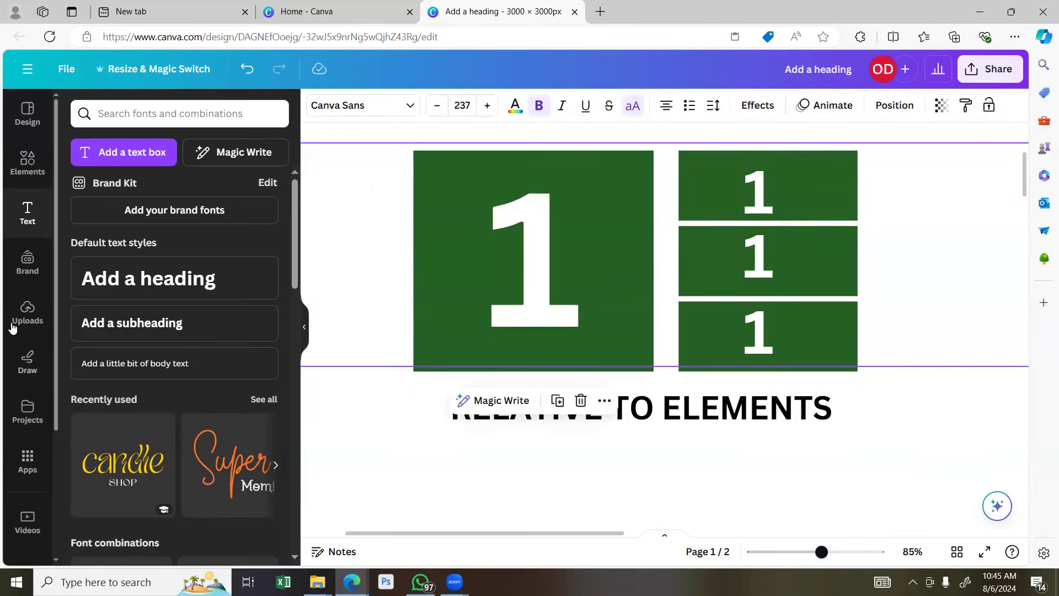
scroll(651, 380, "down", 5)
left_click(777, 558)
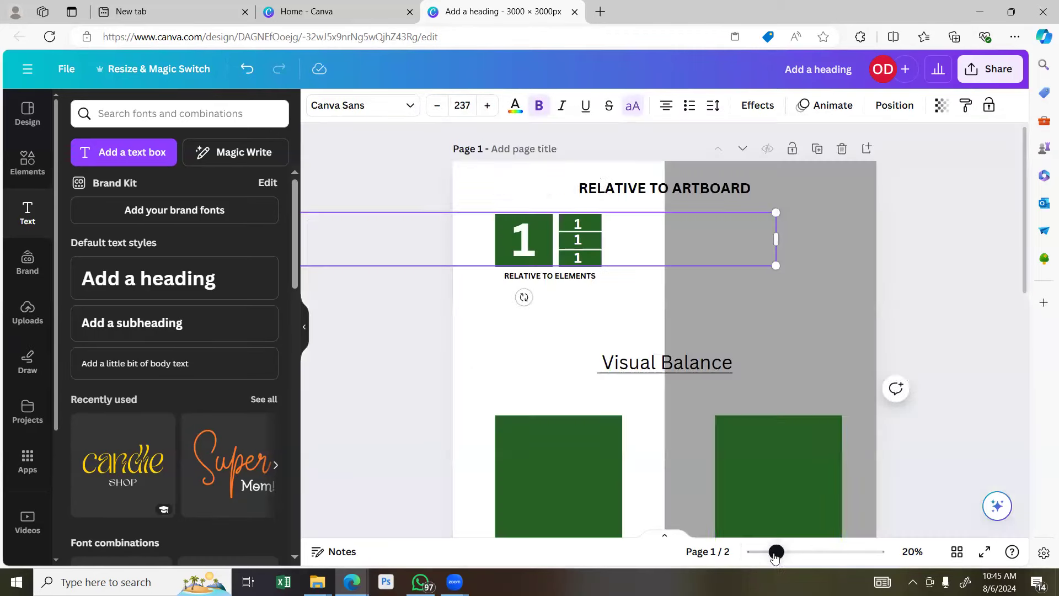
left_click(33, 163)
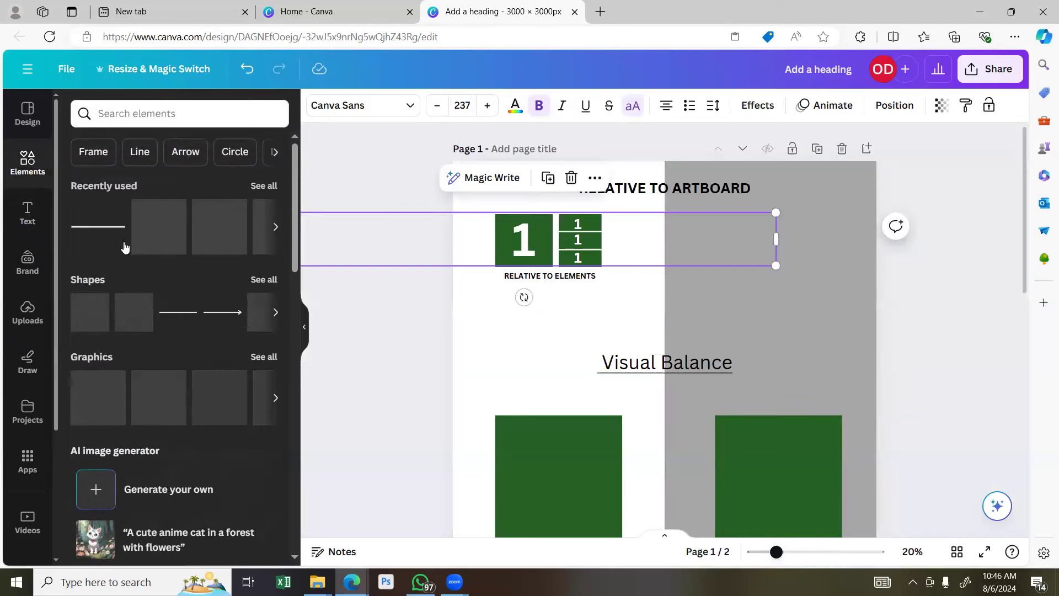
left_click(265, 311)
Size the green circle to 761×761 px beneath the RELATIVE TO ELEMENTS caption.
left_click_drag(653, 345, 537, 319)
left_click_drag(615, 289, 590, 307)
left_click_drag(551, 355, 576, 332)
left_click_drag(598, 285, 589, 315)
left_click(378, 276)
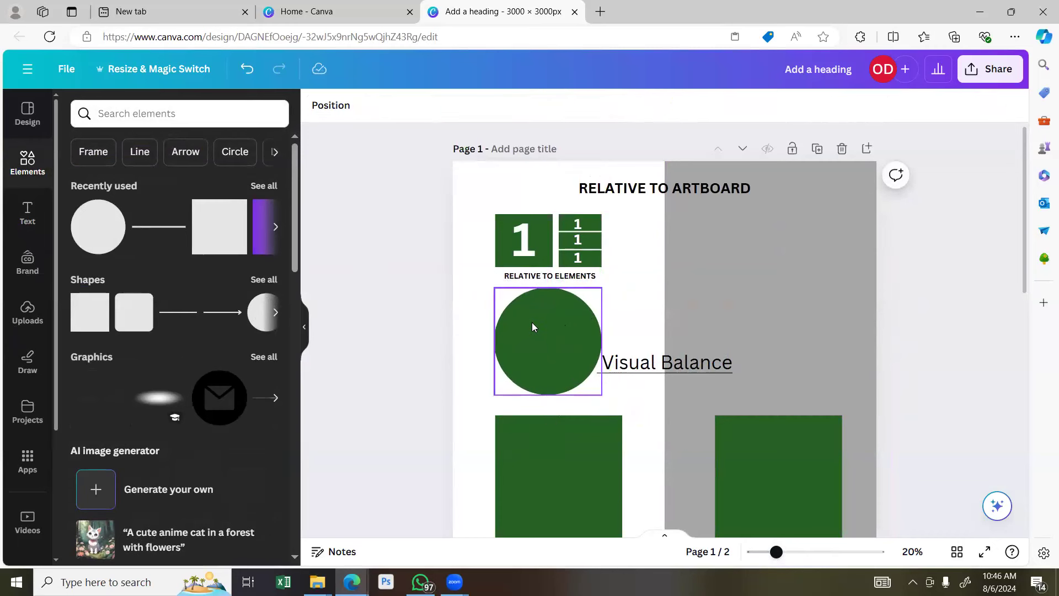
left_click(542, 328)
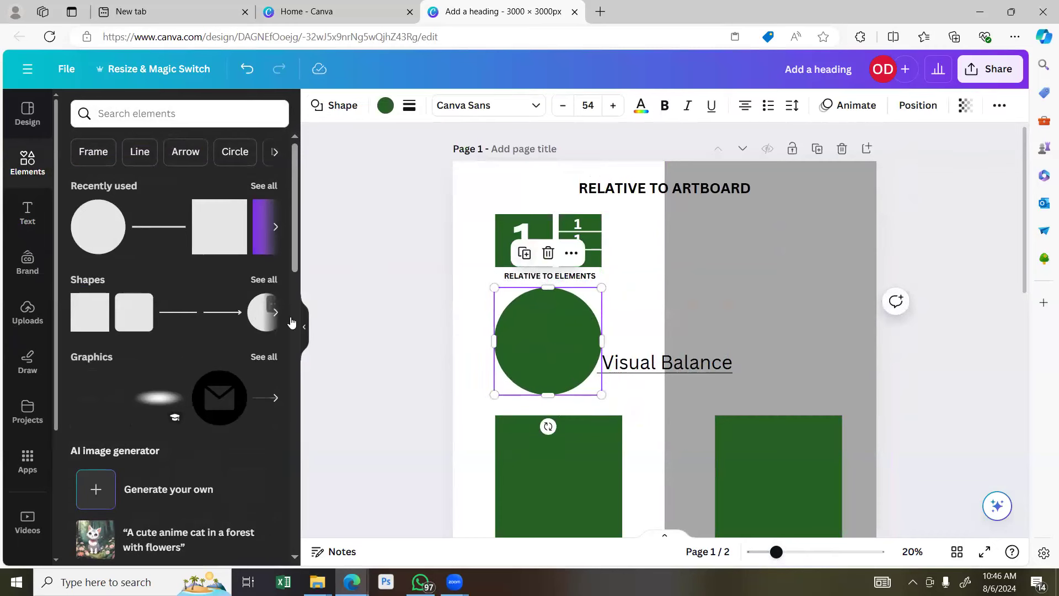
Add a second circle shrunk to a small dot inside the green circle, ready to colour.
left_click(264, 311)
left_click_drag(728, 308, 561, 370)
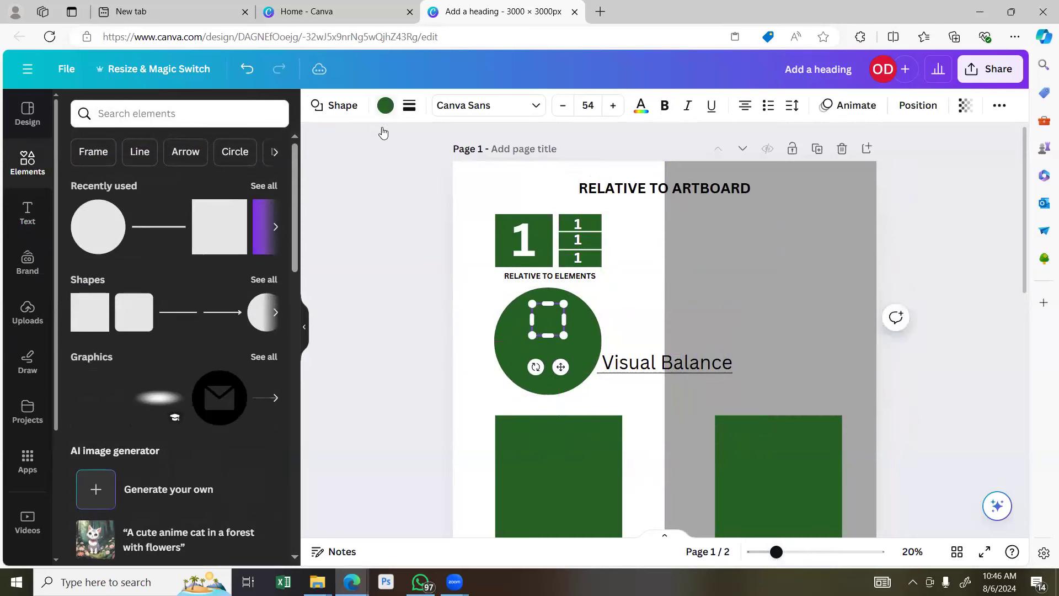
left_click(385, 104)
Make the small circle white and duplicate it into the lower part of the green circle.
left_click(266, 190)
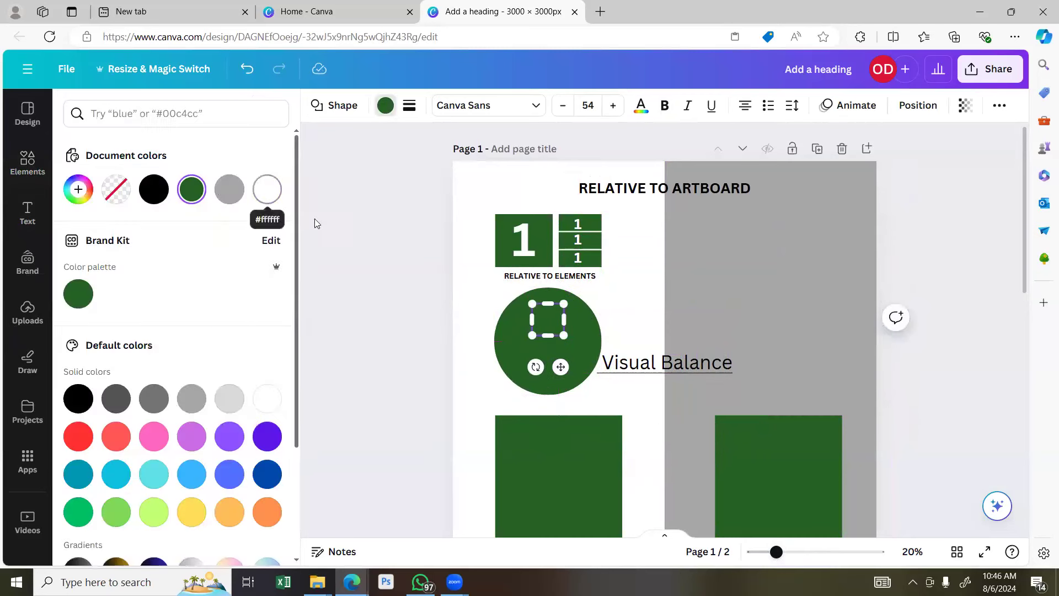
left_click(541, 320)
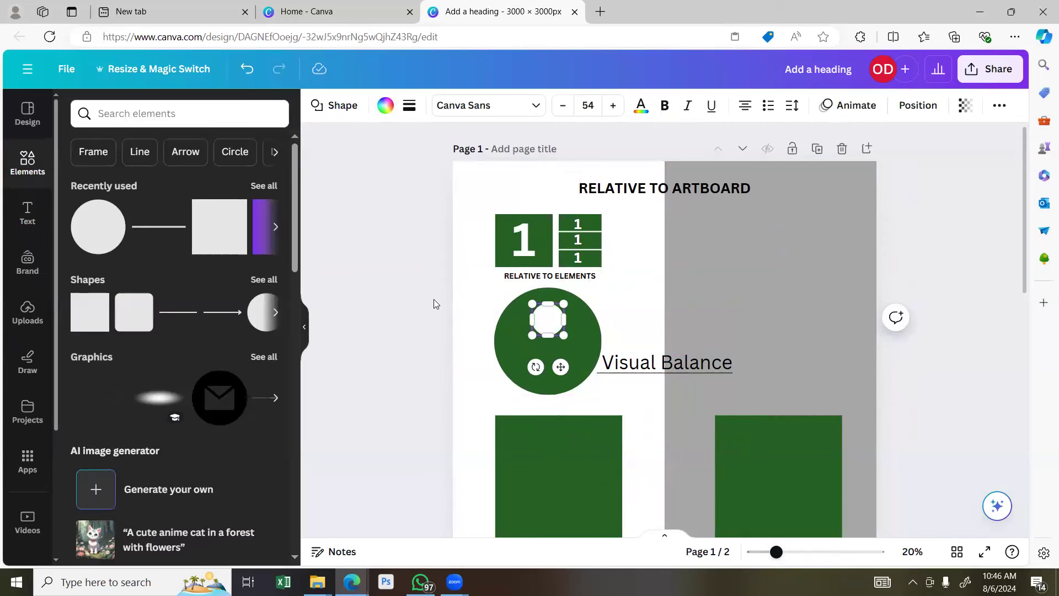
left_click(433, 299)
left_click(537, 313)
key("ctrl+d")
left_click_drag(547, 326, 544, 361)
Add more white dot copies and arrange them evenly, giving four dots inside the circle.
left_click(524, 311)
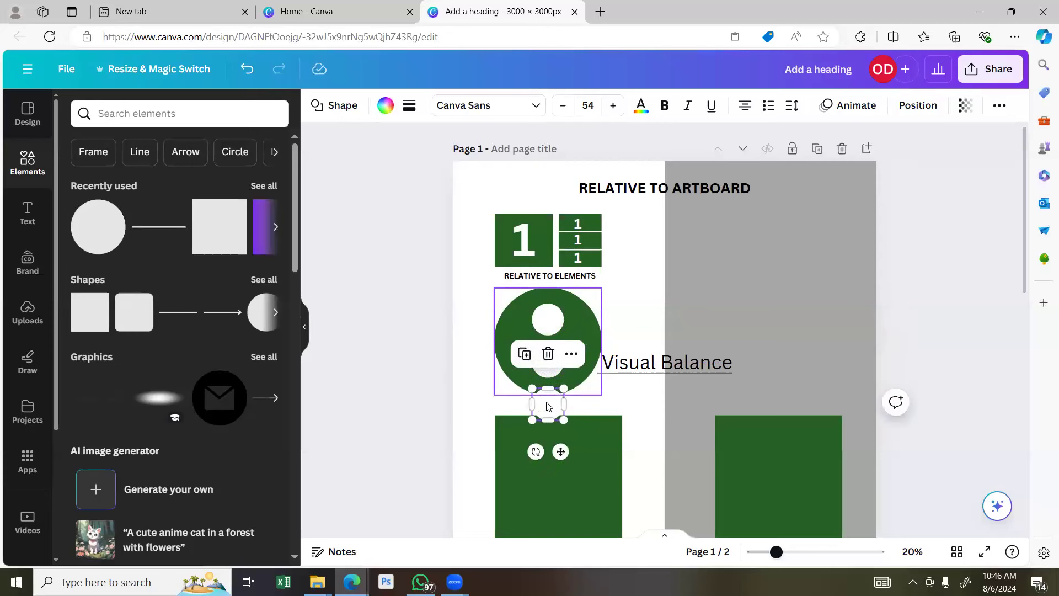
left_click_drag(548, 405, 513, 336)
left_click(551, 291)
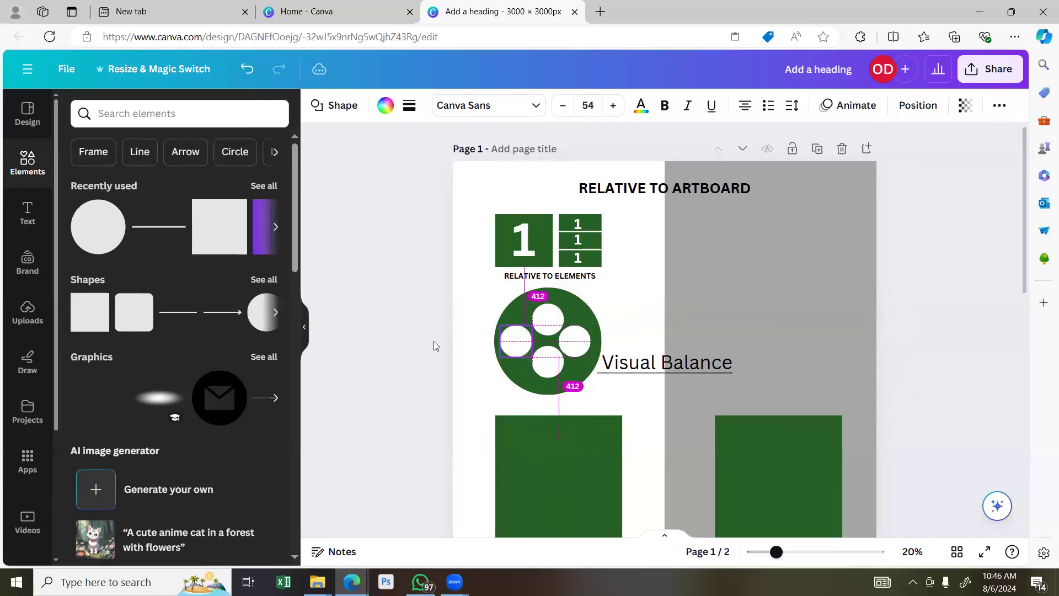
left_click(407, 348)
left_click(518, 342)
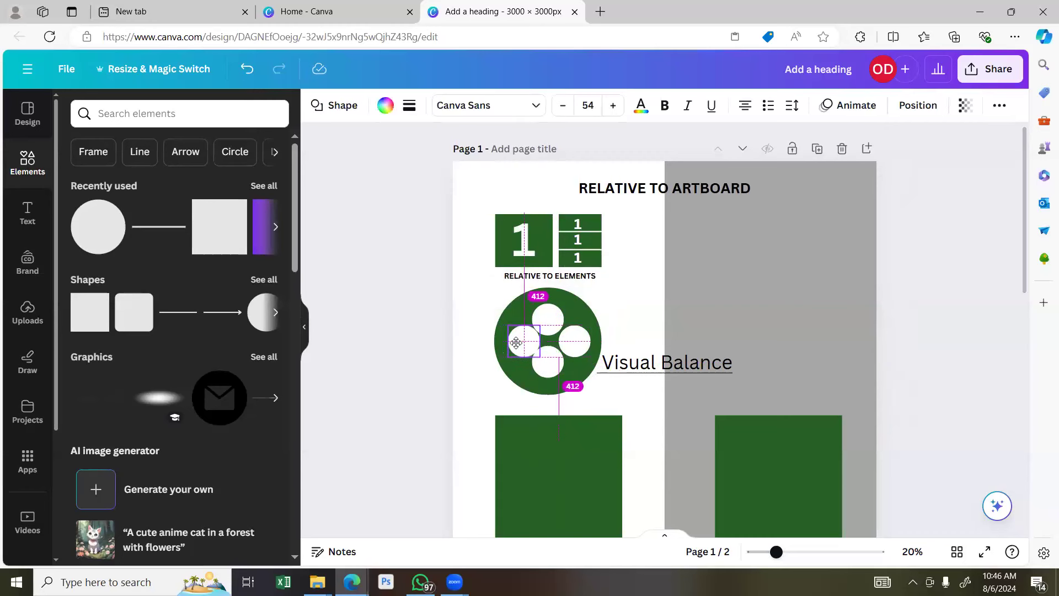
left_click(379, 350)
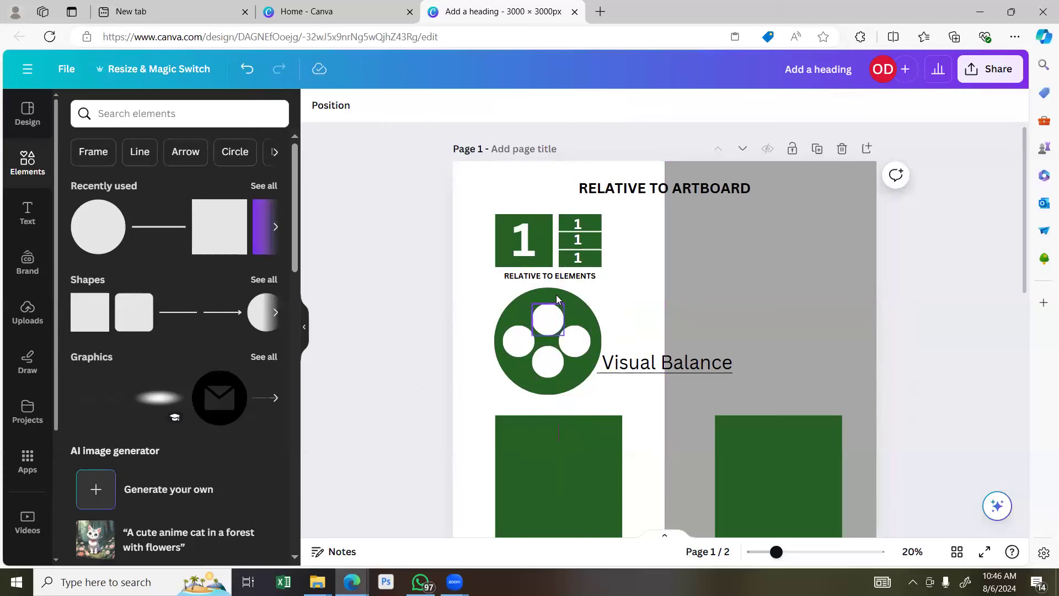
Review the dotted green circle and RELATIVE TO ELEMENTS caption, then switch to WhatsApp.
left_click(570, 371)
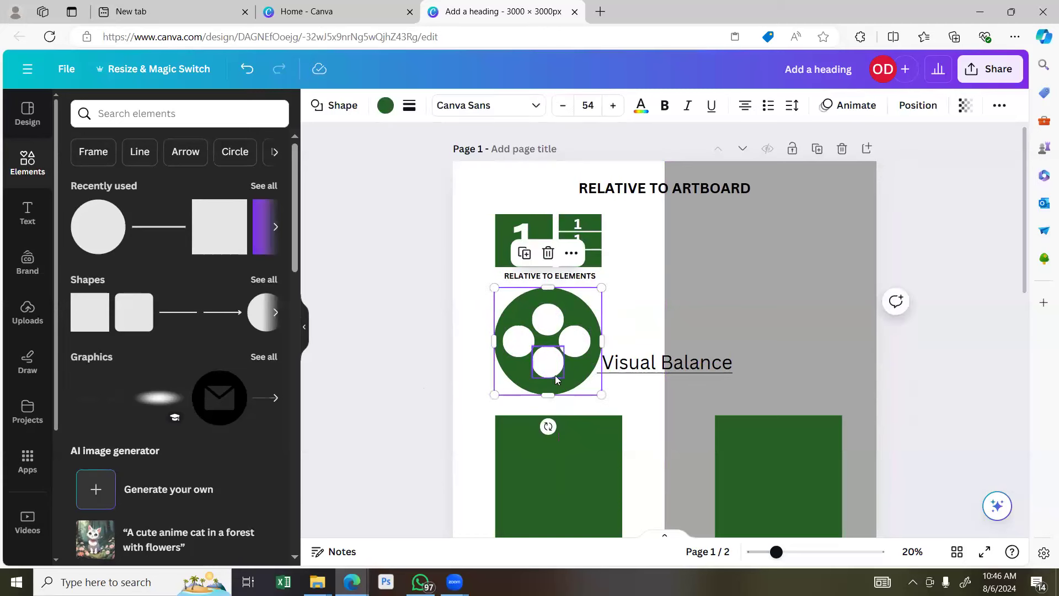
left_click(404, 341)
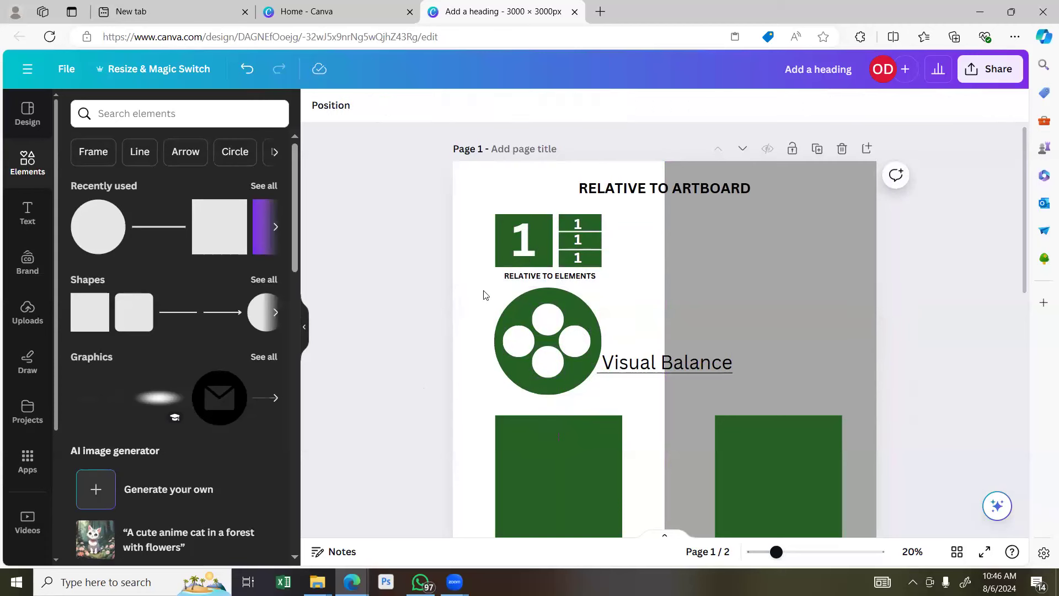
left_click(534, 278)
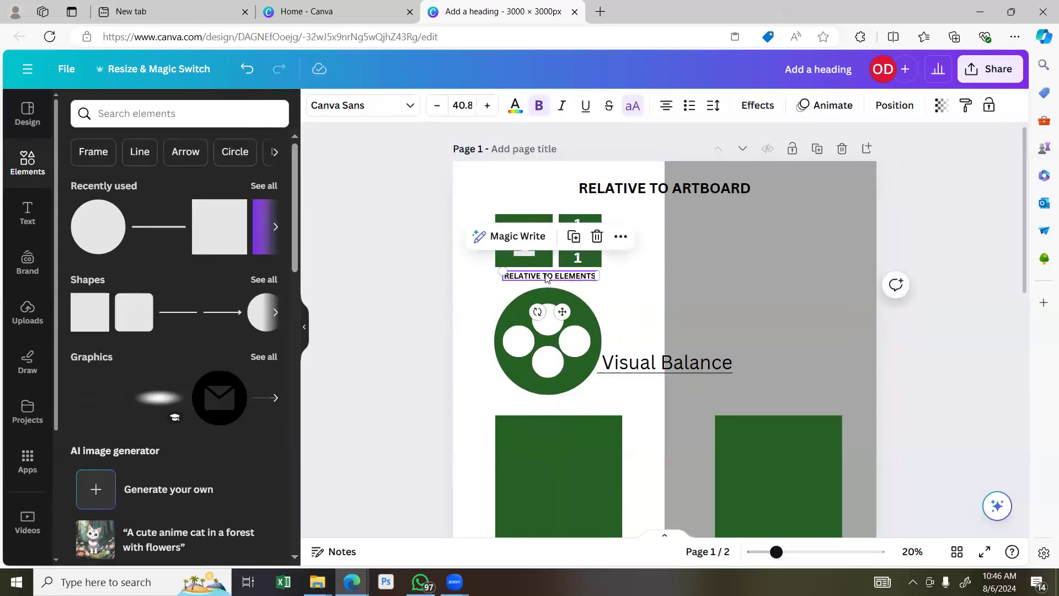
left_click(942, 225)
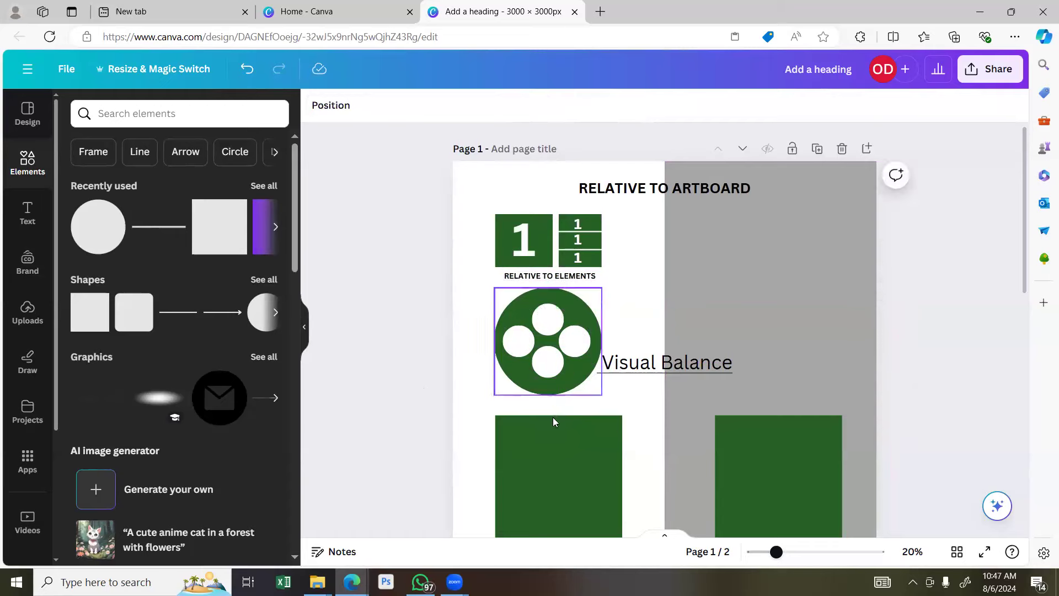
scroll(576, 384, "down", 1)
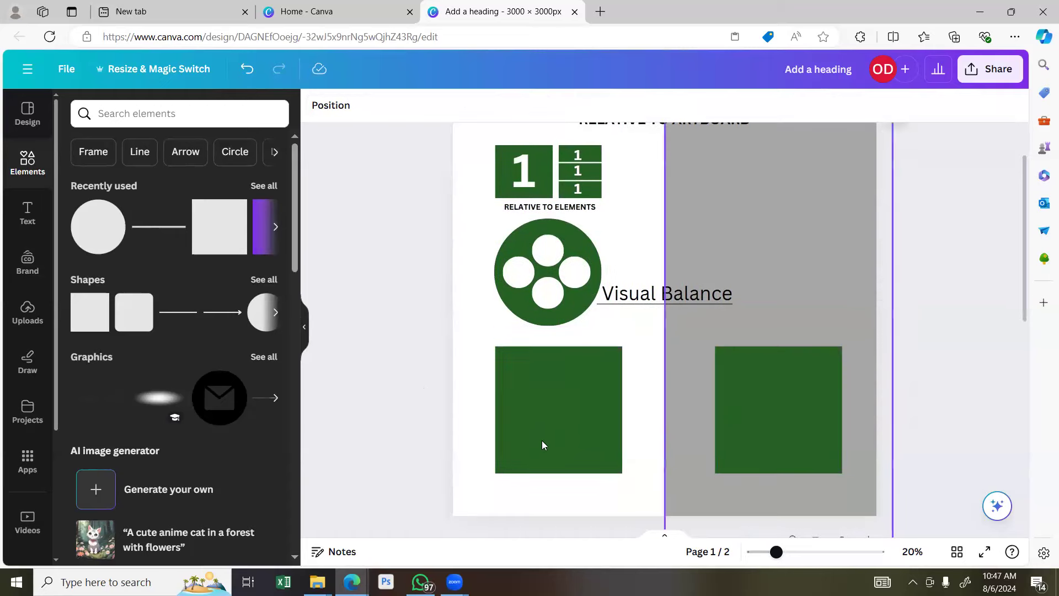
left_click(420, 581)
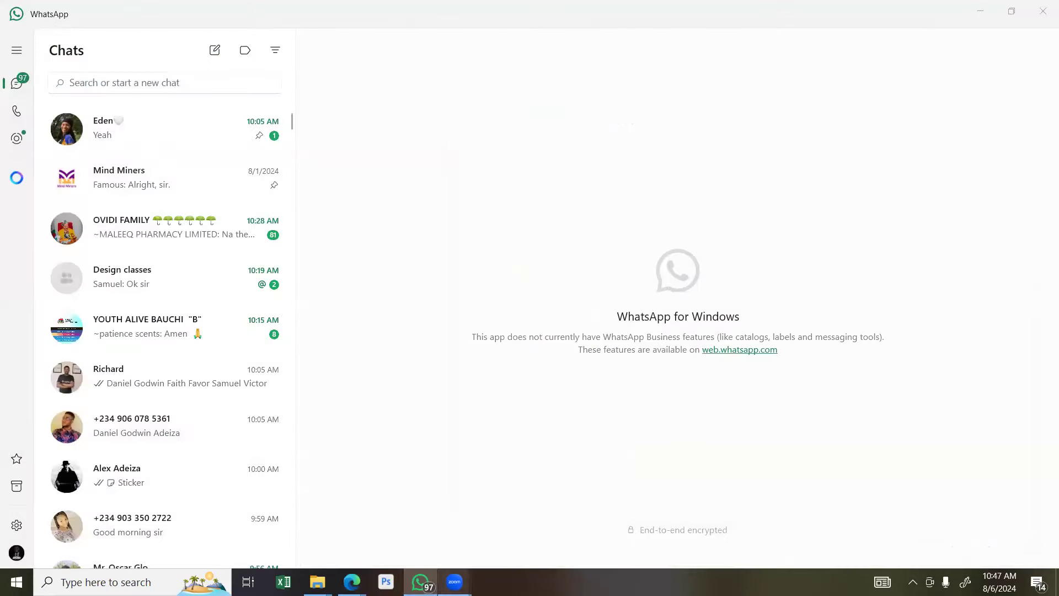
Check the Zoom meeting, then bring the Canva design in Edge back to the front.
mouse_move(454, 582)
left_click(505, 522)
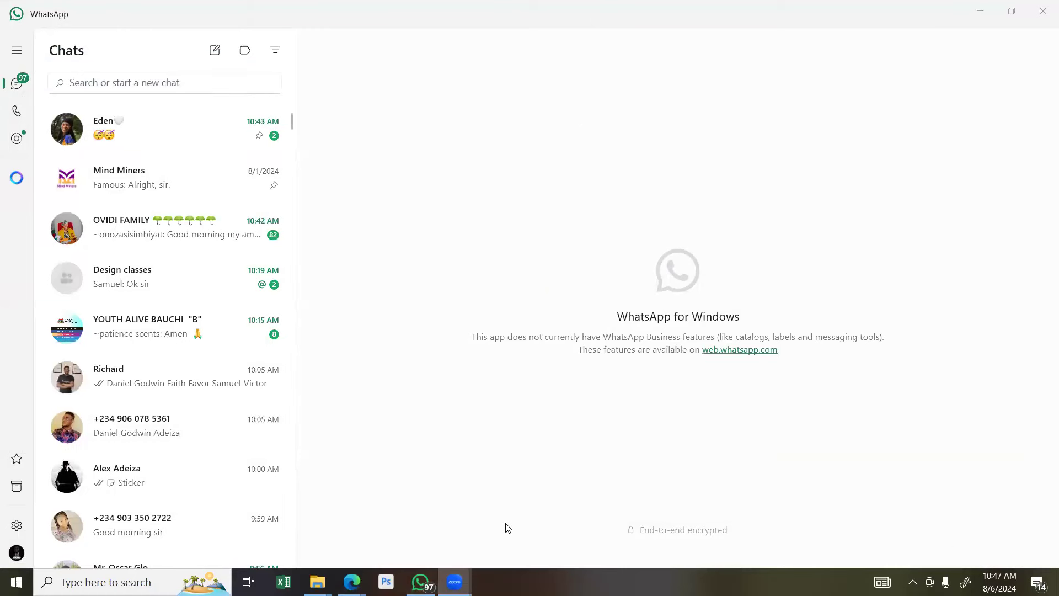
left_click(353, 580)
left_click(380, 514)
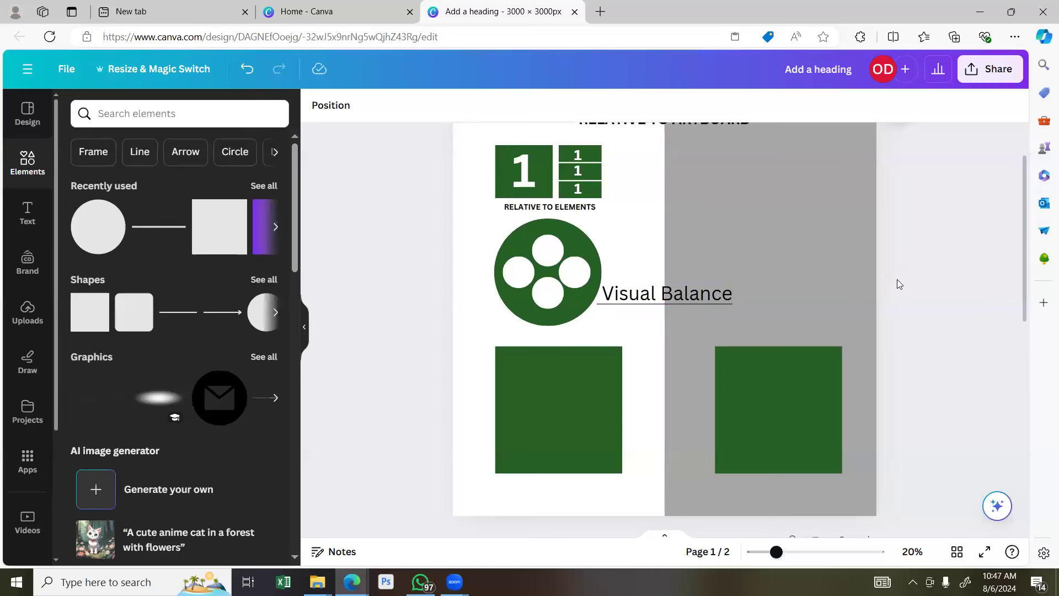
Delete the Visual Balance text, leaving only its underline beside the green circle.
scroll(679, 277, "down", 1)
scroll(678, 277, "up", 2)
scroll(679, 277, "down", 2)
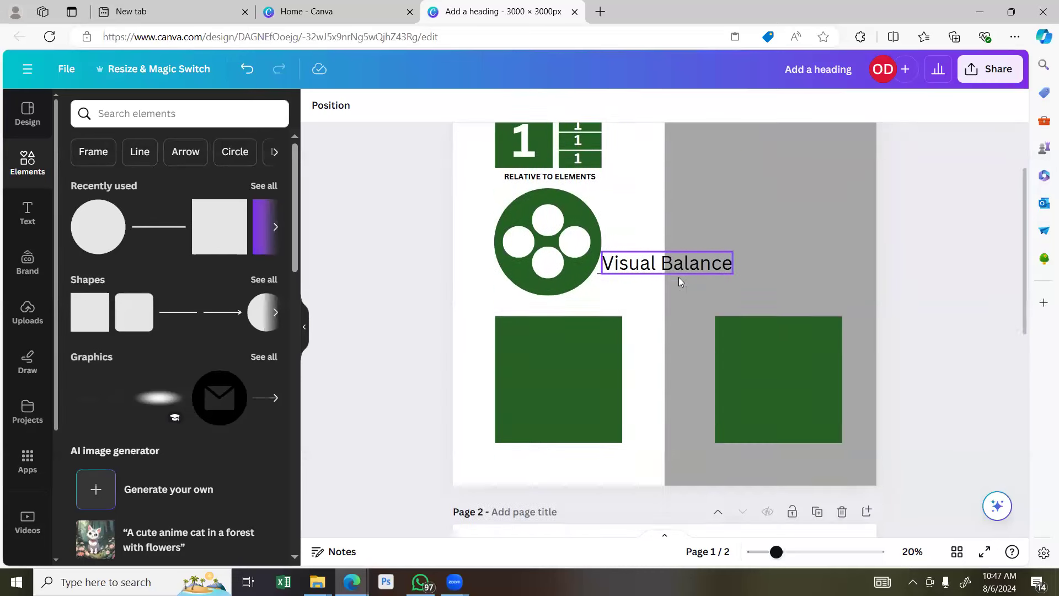
scroll(678, 277, "up", 1)
scroll(660, 306, "up", 2)
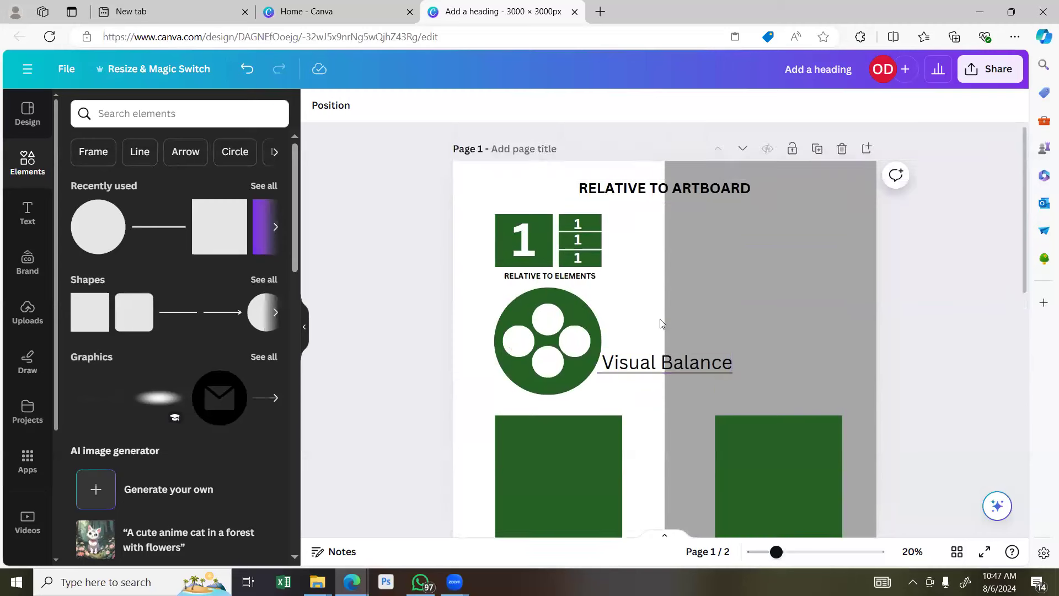
left_click(660, 356)
key("Delete")
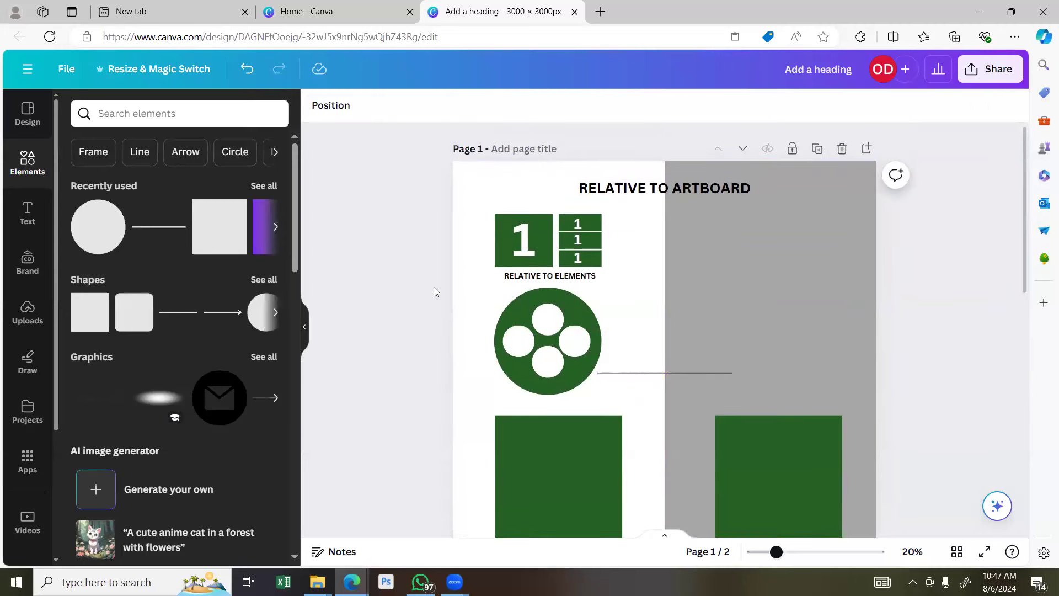
Open and dismiss the page's context menu, then select the middle 1 in the stack.
right_click(574, 168)
left_click(342, 322)
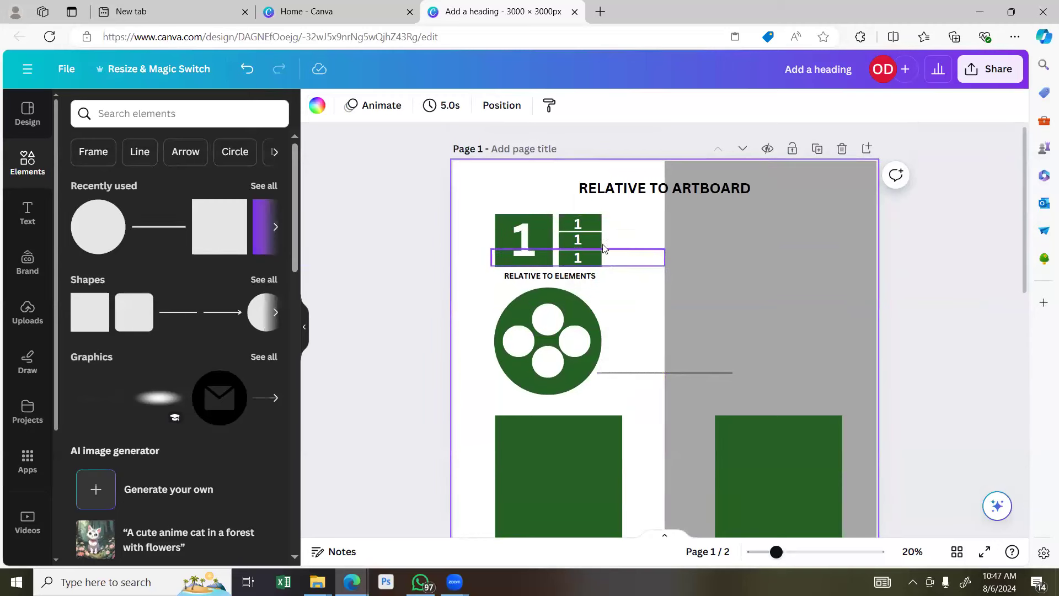
left_click(645, 243)
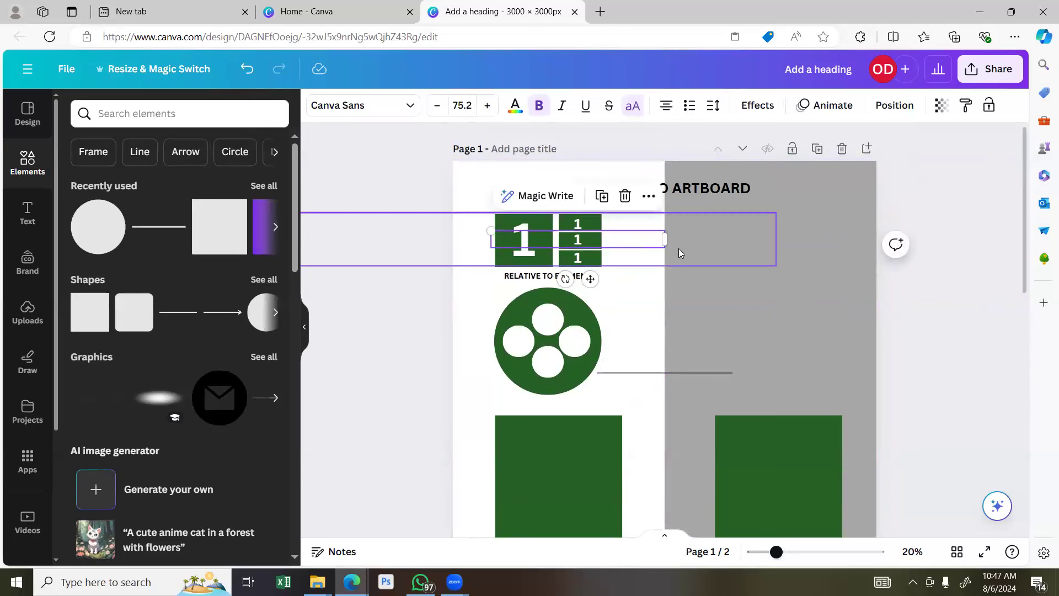
Copy the RELATIVE TO ELEMENTS caption as a '30KG' label left of the large 1 block.
left_click(989, 227)
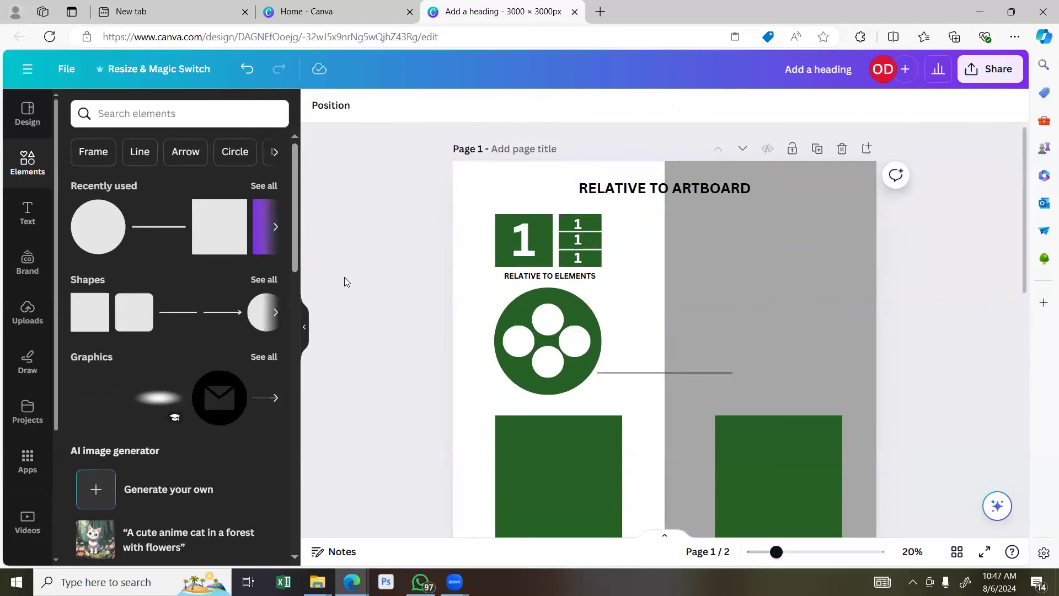
left_click(554, 275)
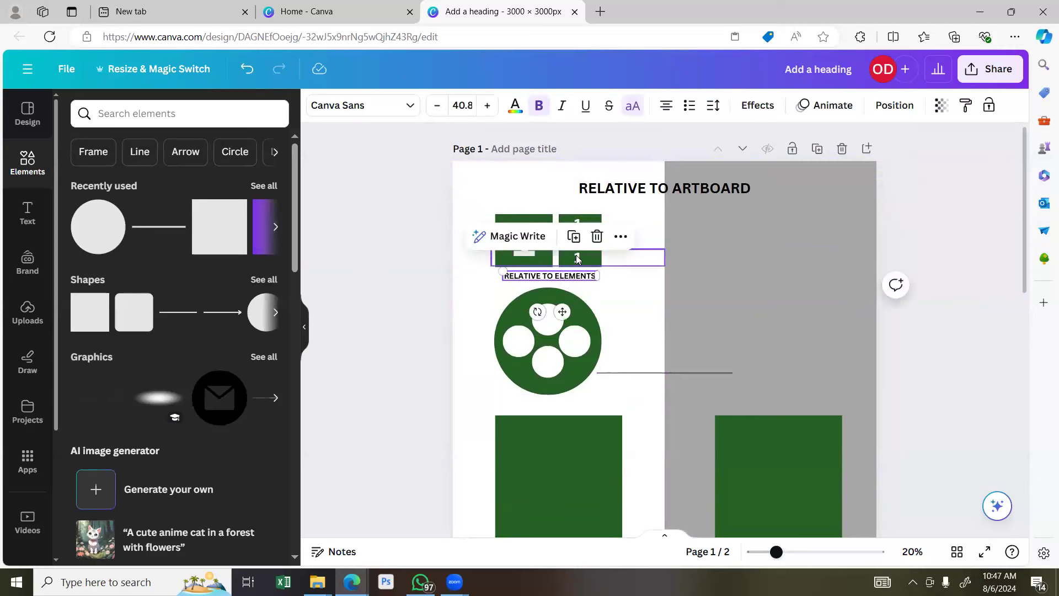
left_click_drag(571, 284, 513, 239)
type("30")
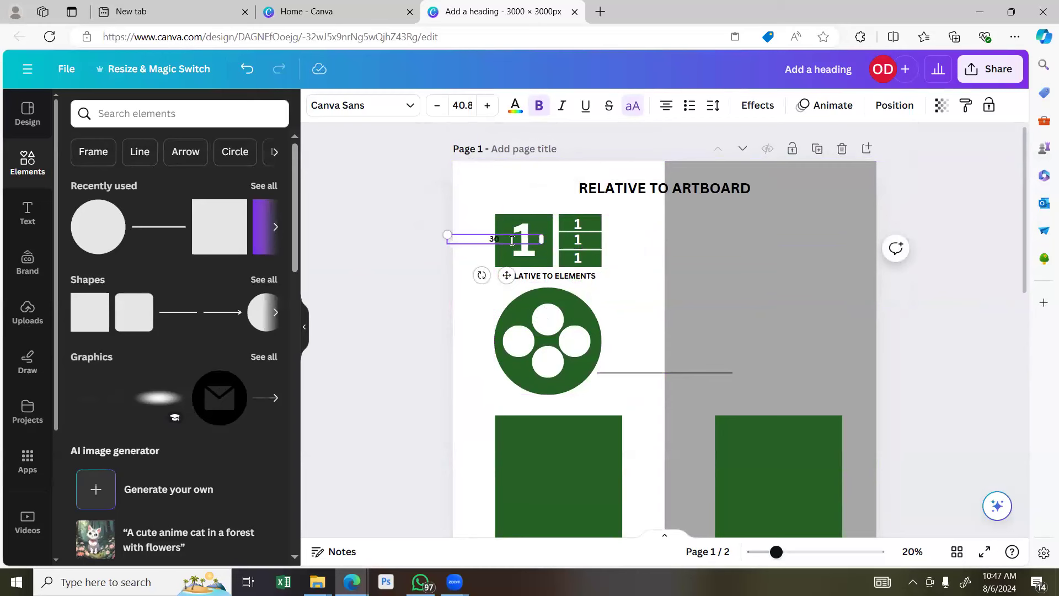
type("KG")
left_click_drag(506, 276, 493, 280)
left_click(463, 280)
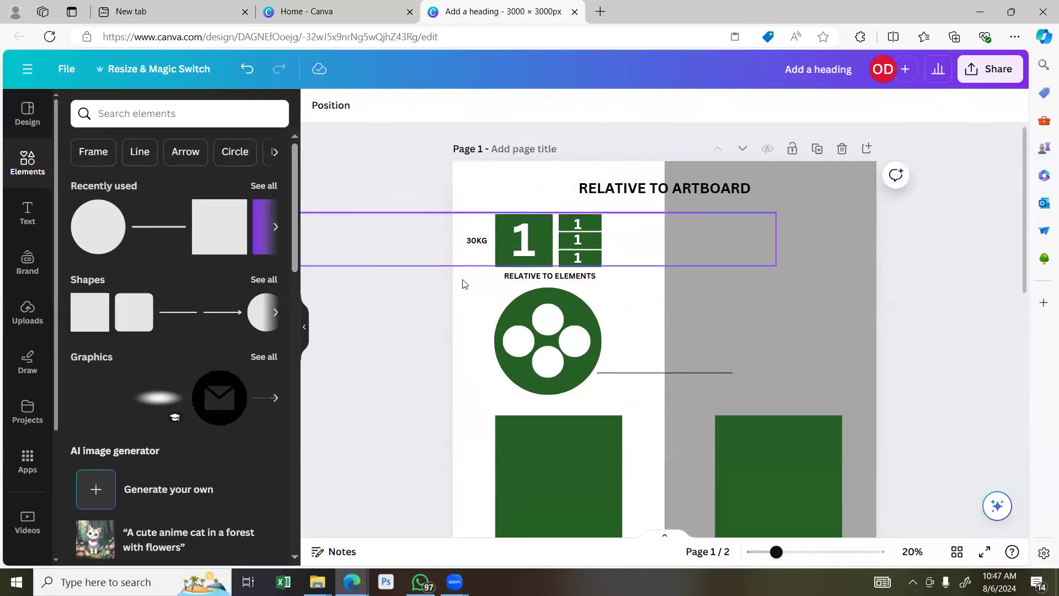
Copy the 30KG label beside the three stacked 1s and retype it as '10KGX3'.
left_click(476, 241)
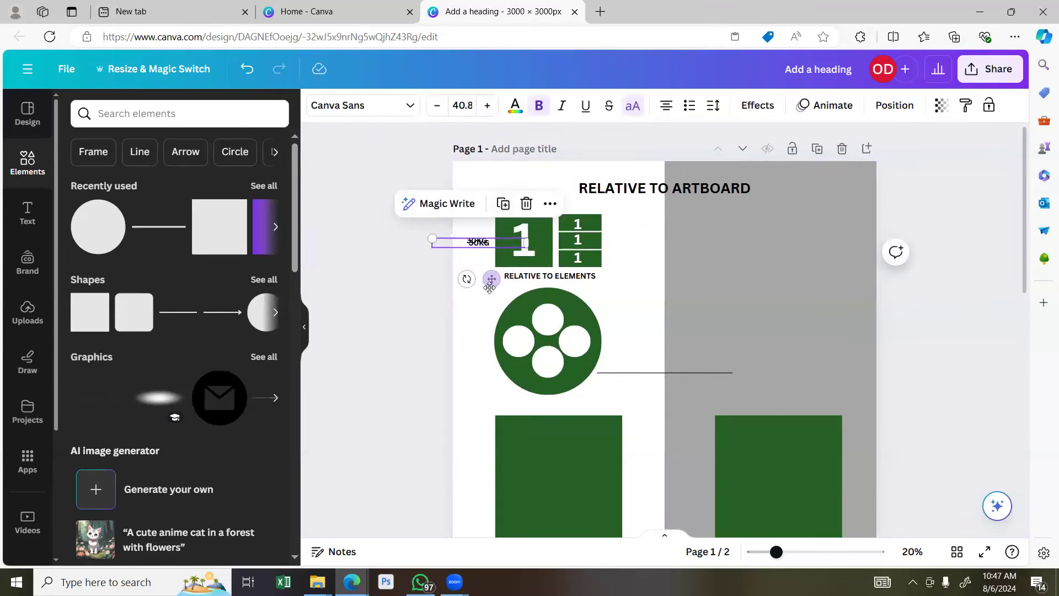
left_click_drag(490, 285, 633, 284)
double_click(621, 241)
type("1")
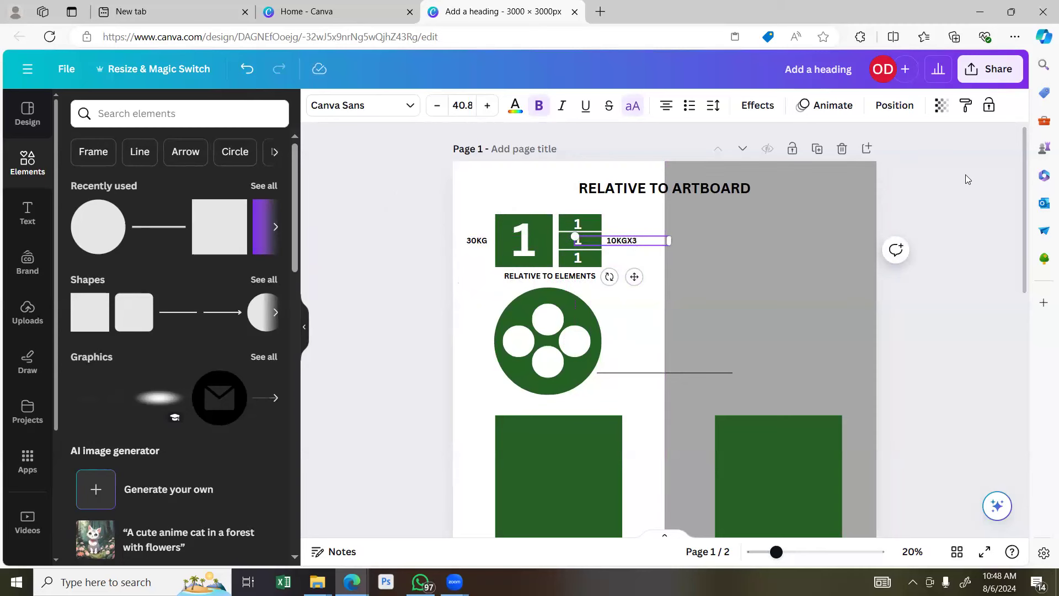
left_click(415, 364)
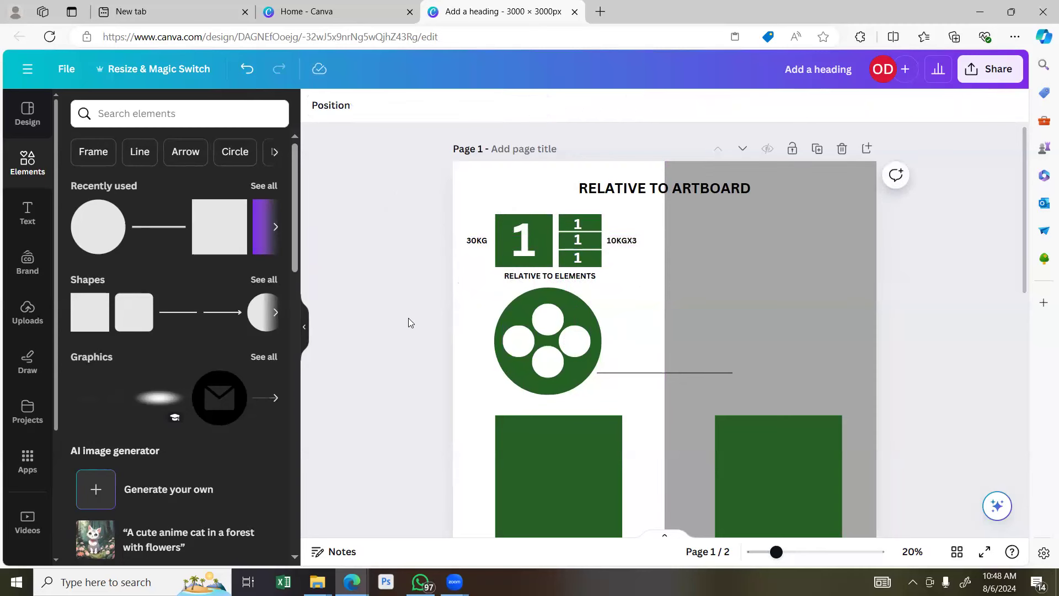
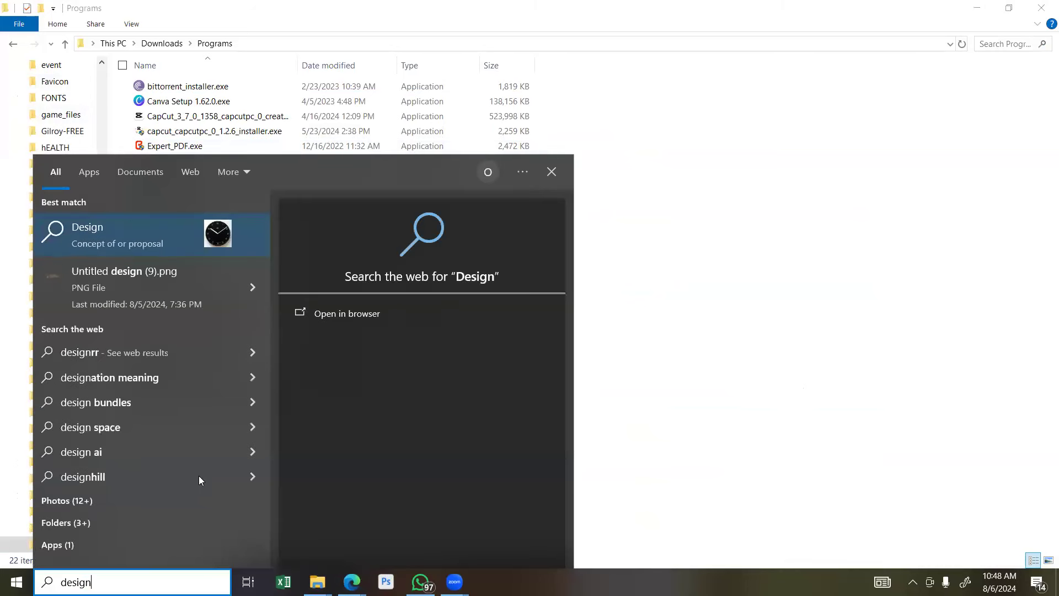
Abandon the 'optimized' Windows search and return to the 'Add a heading' Canva window in Edge.
key("ctrl+a")
type("optimized")
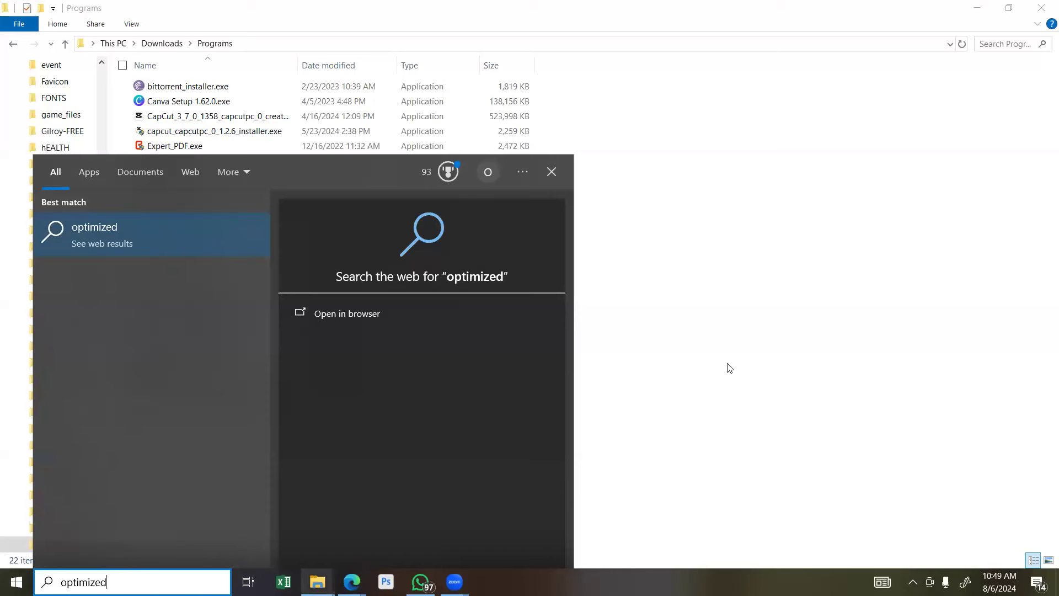
key("Escape")
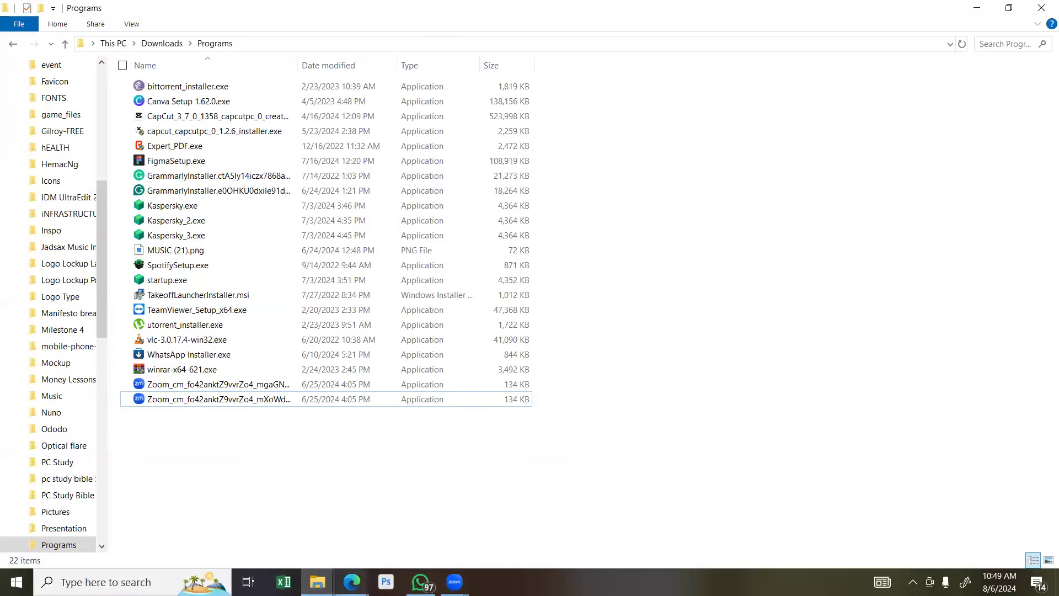
left_click(352, 582)
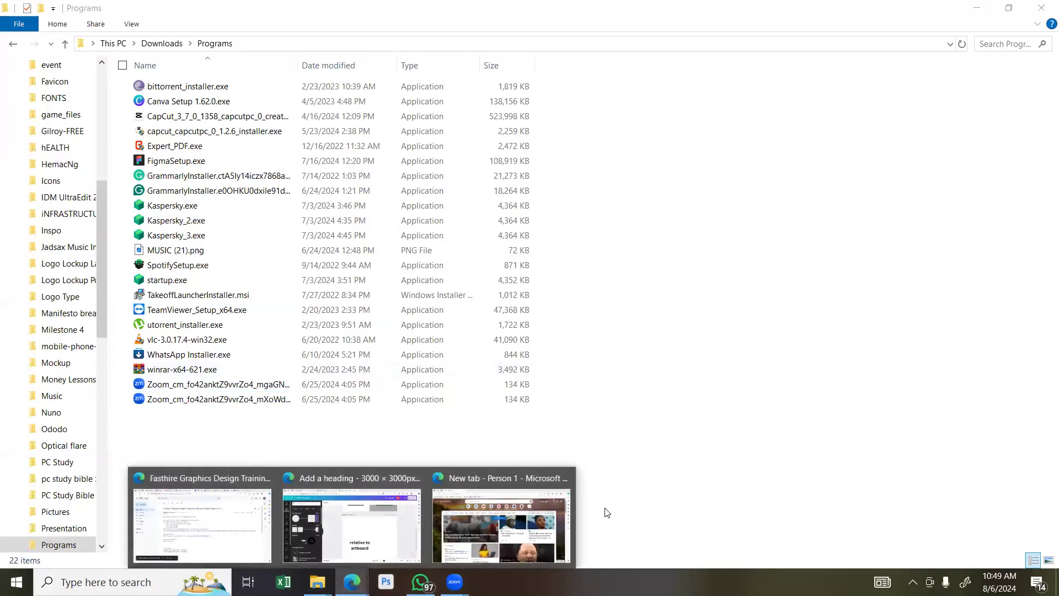
left_click(411, 515)
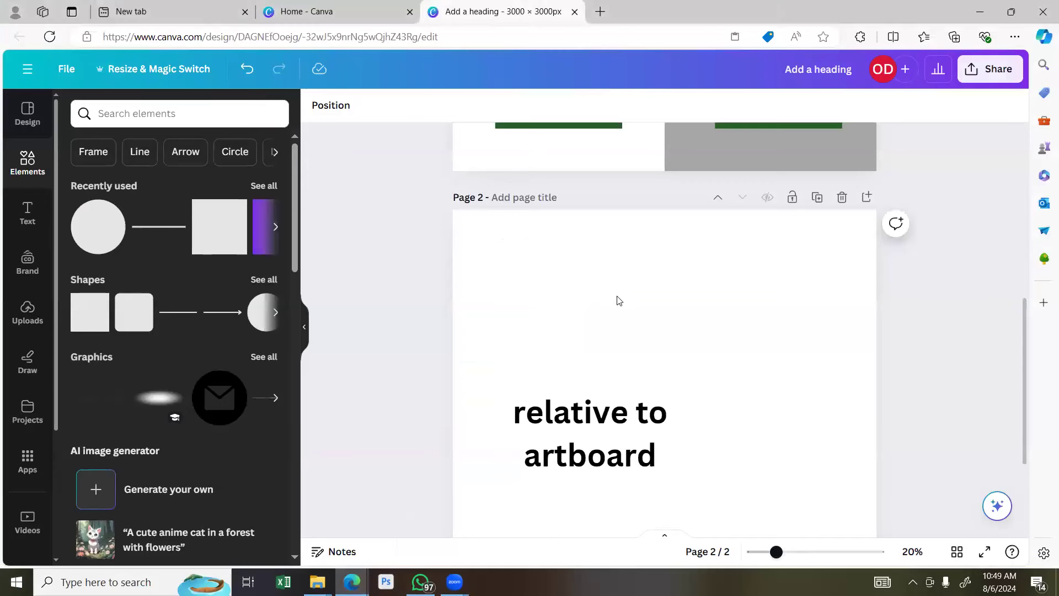
scroll(619, 300, "down", 3)
scroll(619, 300, "up", 7)
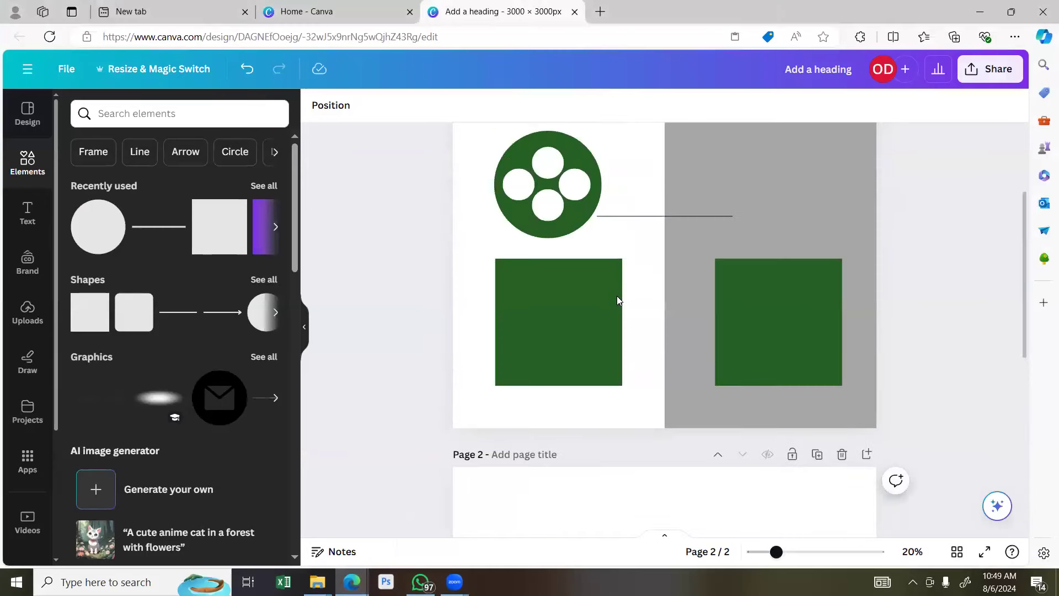
scroll(618, 300, "up", 3)
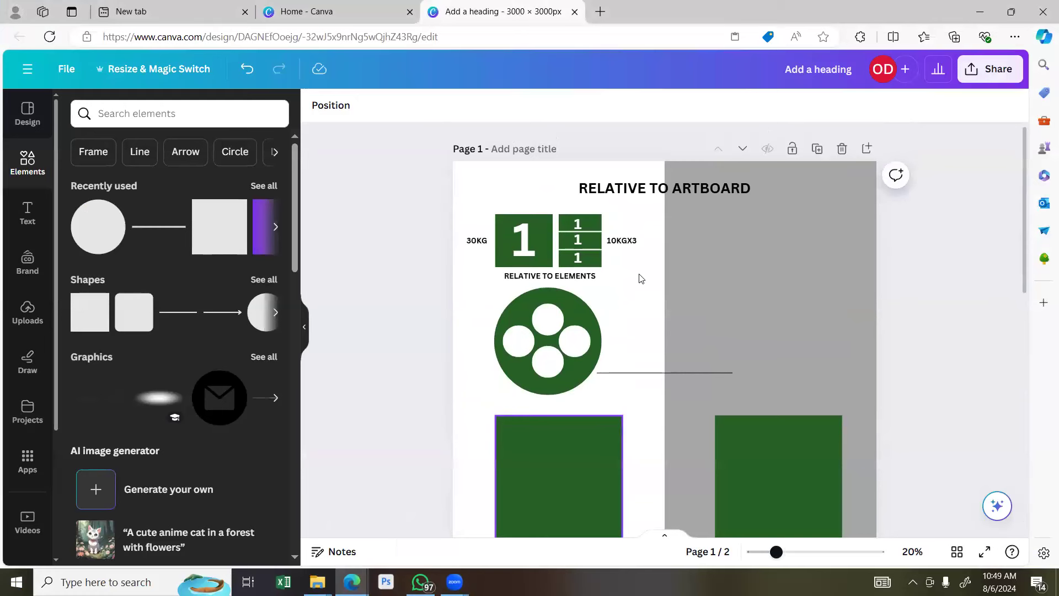
left_click(697, 189)
scroll(663, 234, "down", 2)
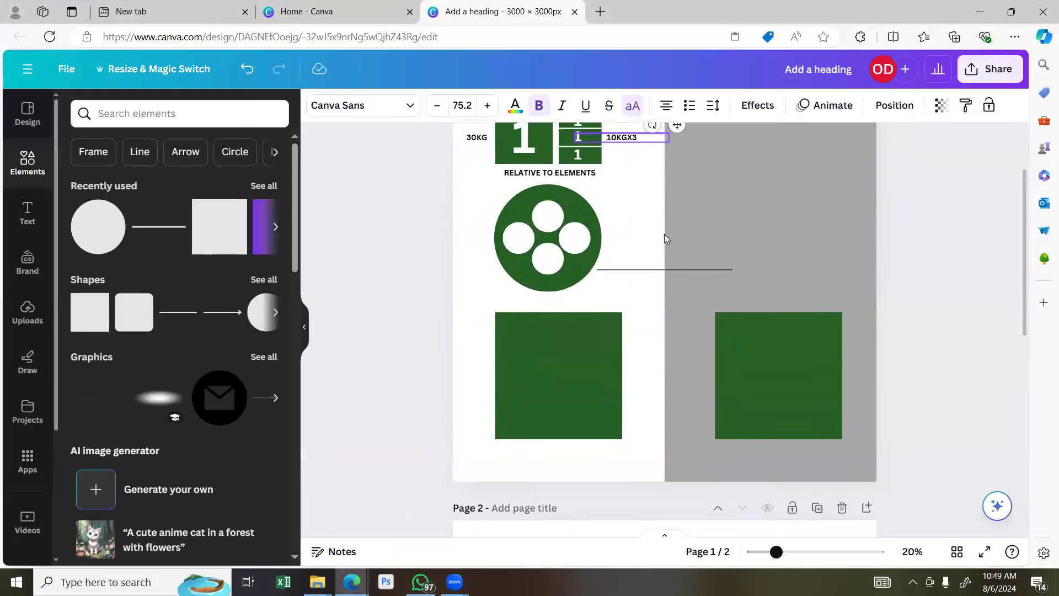
scroll(664, 239, "down", 1)
left_click(595, 358)
left_click(742, 354)
left_click(566, 363)
scroll(638, 229, "up", 4)
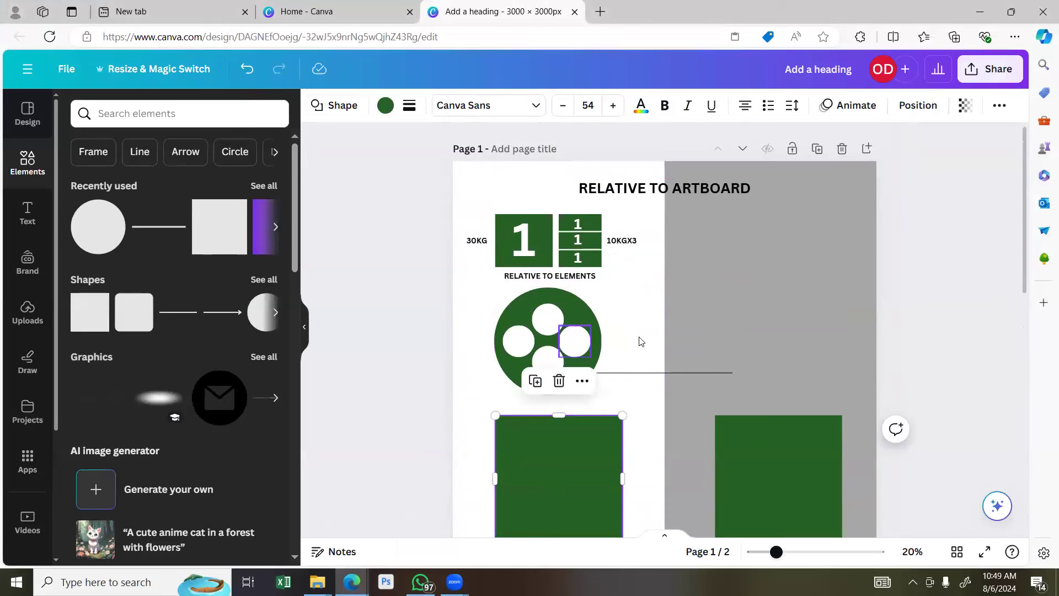
left_click(580, 280)
scroll(742, 298, "down", 3)
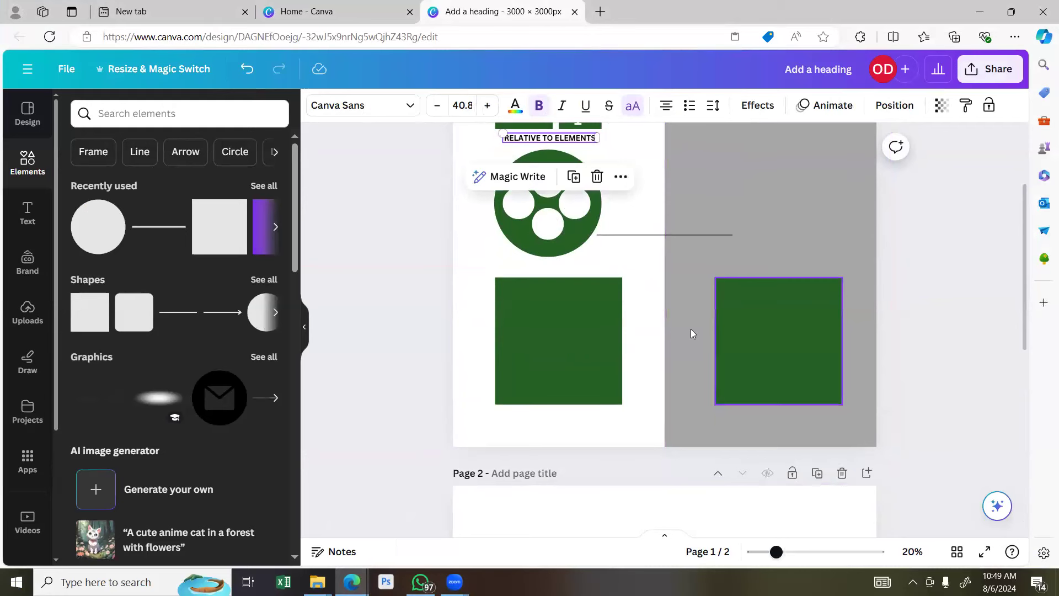
scroll(674, 312, "down", 2)
scroll(660, 328, "up", 4)
scroll(659, 329, "up", 1)
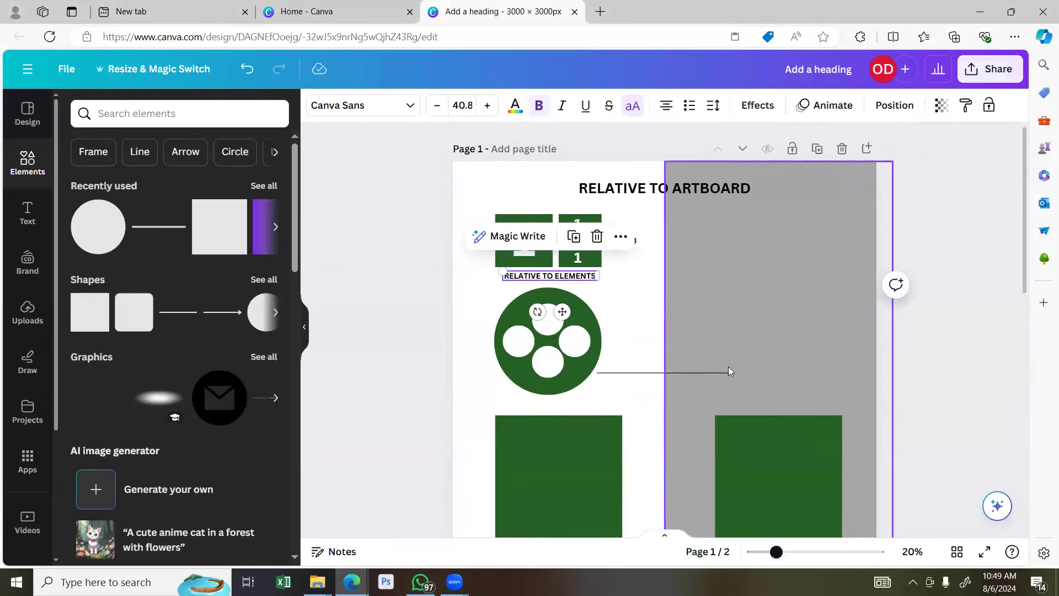
scroll(462, 495, "down", 4)
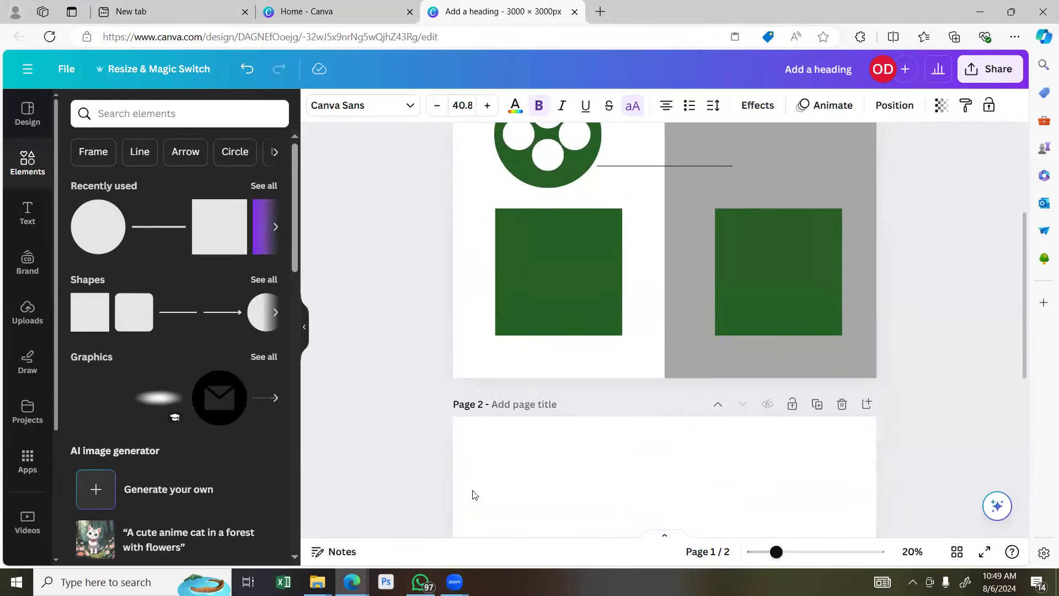
scroll(480, 495, "up", 3)
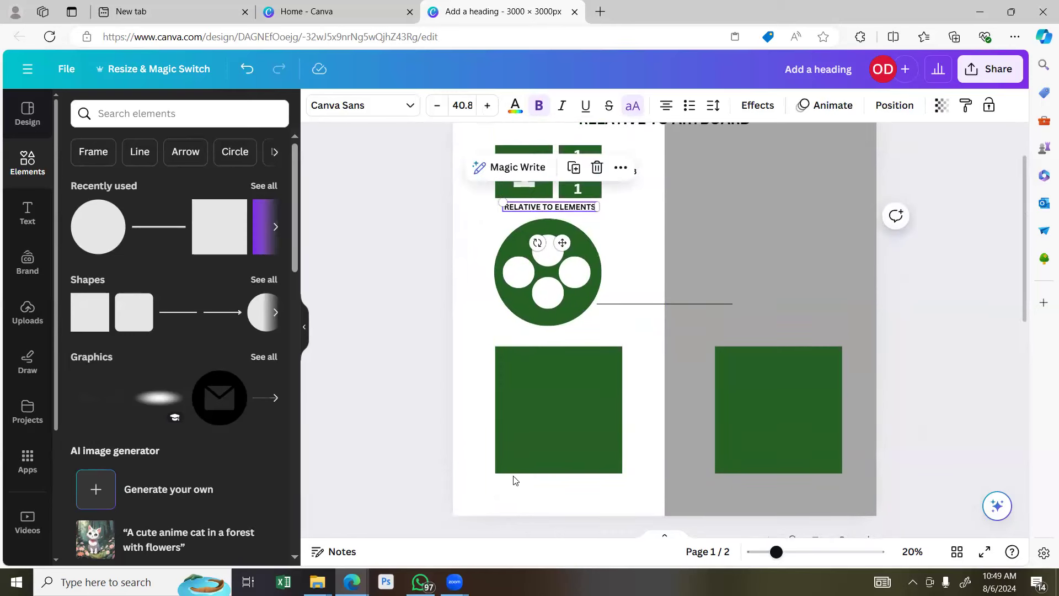
scroll(514, 480, "up", 1)
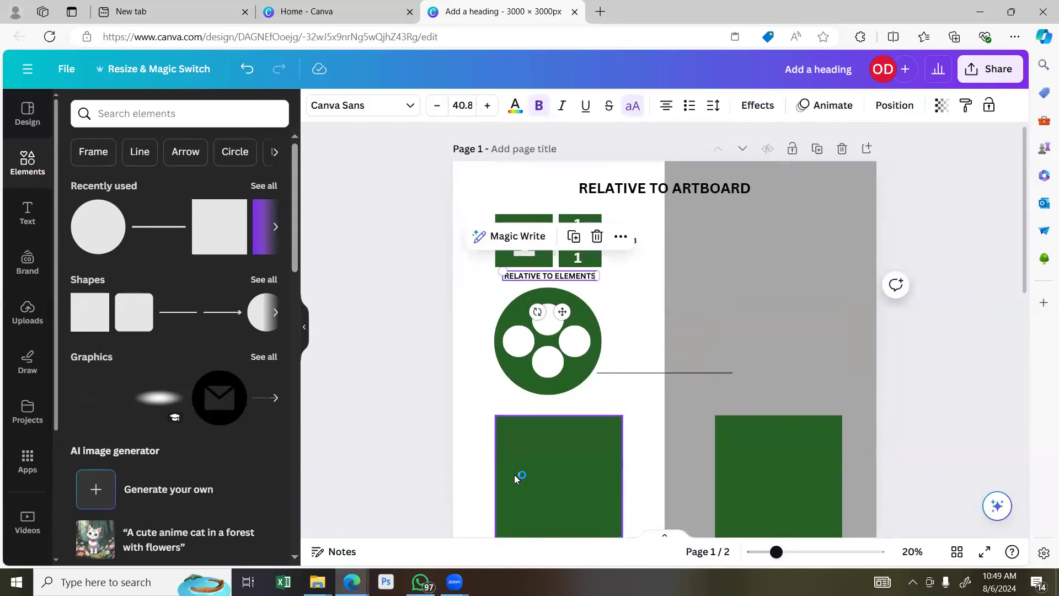
left_click(702, 188)
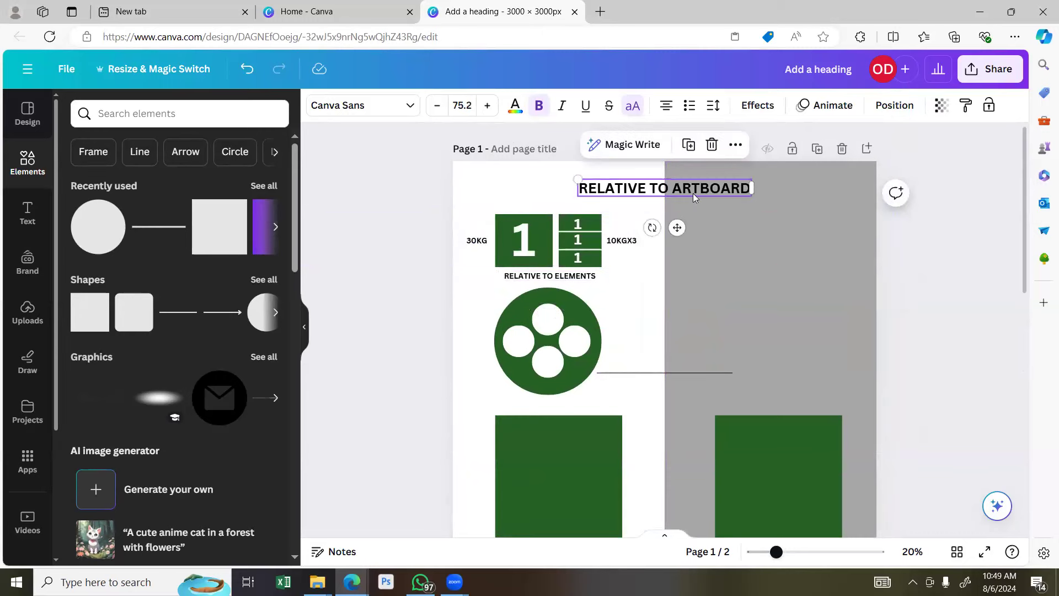
scroll(665, 332, "down", 1)
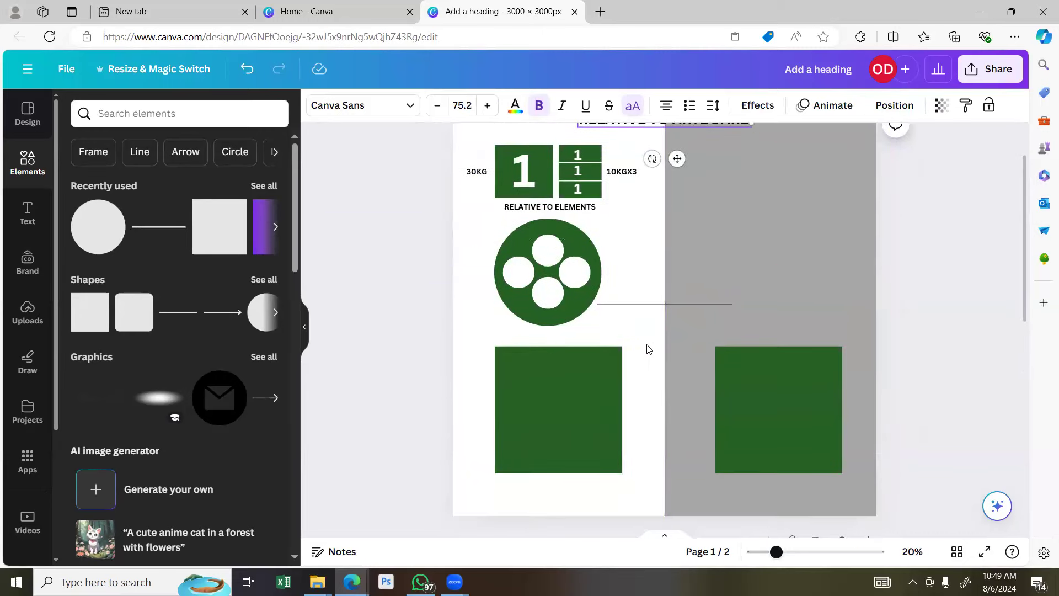
scroll(650, 360, "up", 1)
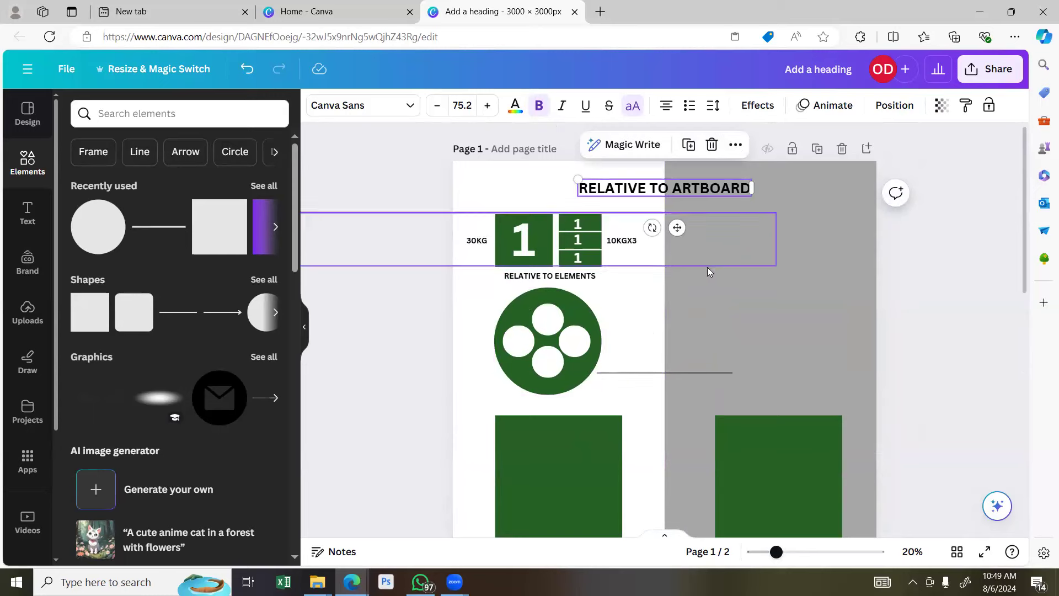
scroll(699, 363, "down", 3)
scroll(699, 363, "up", 3)
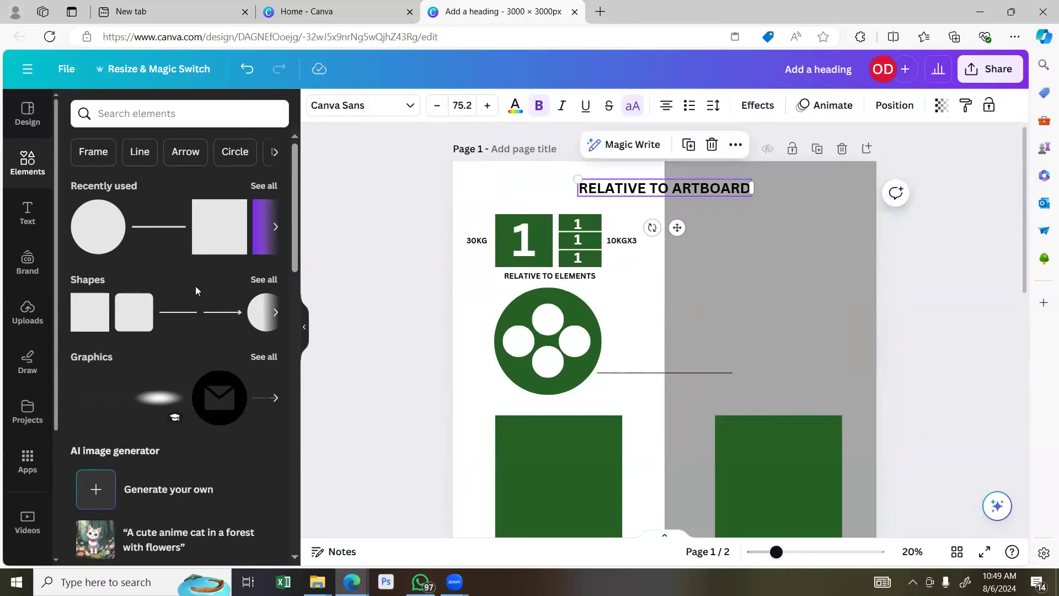
Add a square over the 1 boxes, send it to the back and colour it grey.
left_click(90, 312)
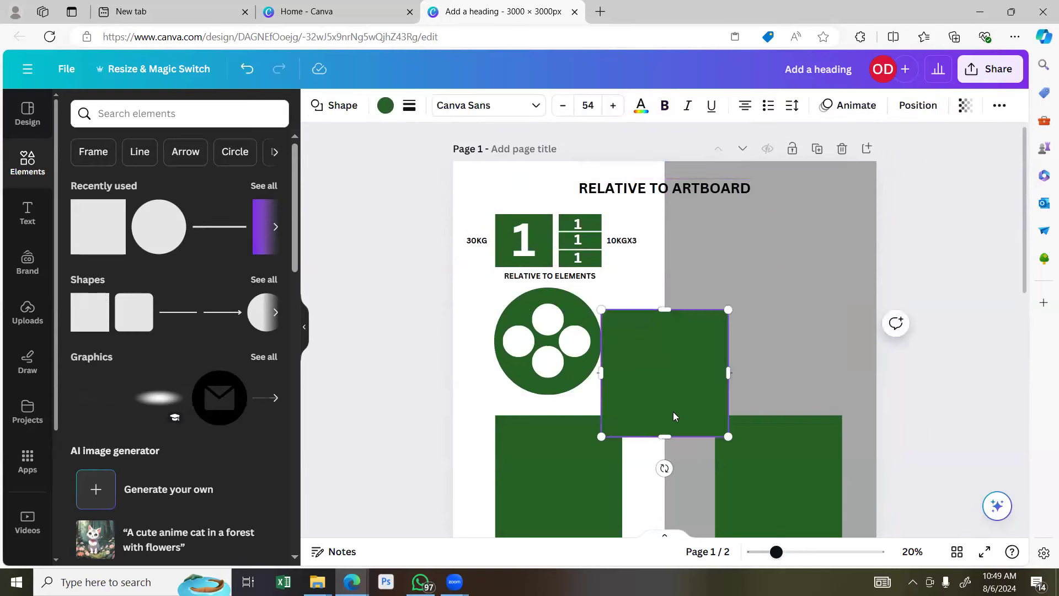
left_click_drag(664, 371, 549, 292)
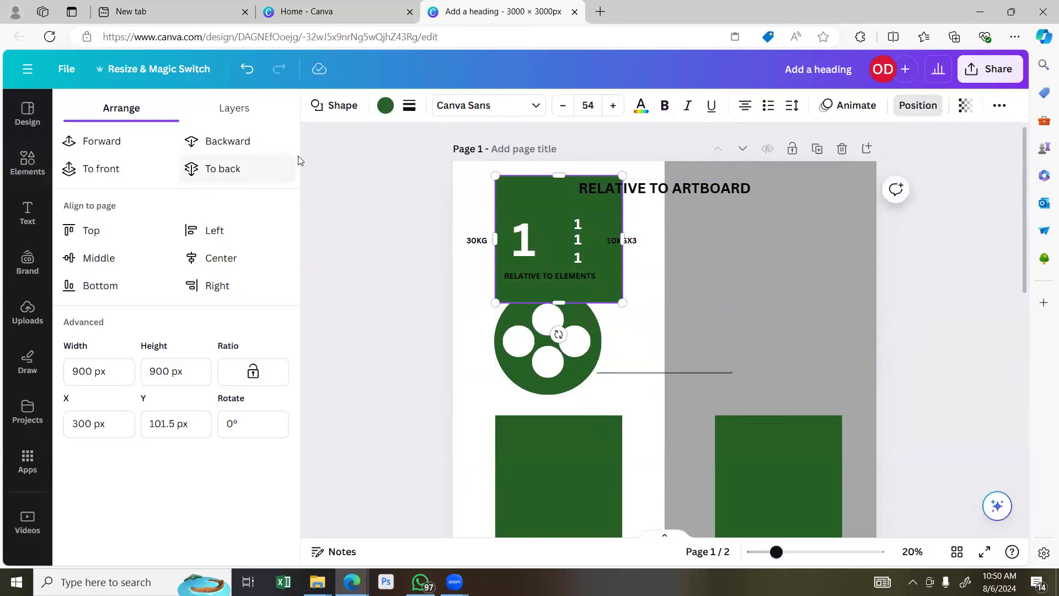
left_click(231, 168)
left_click(378, 110)
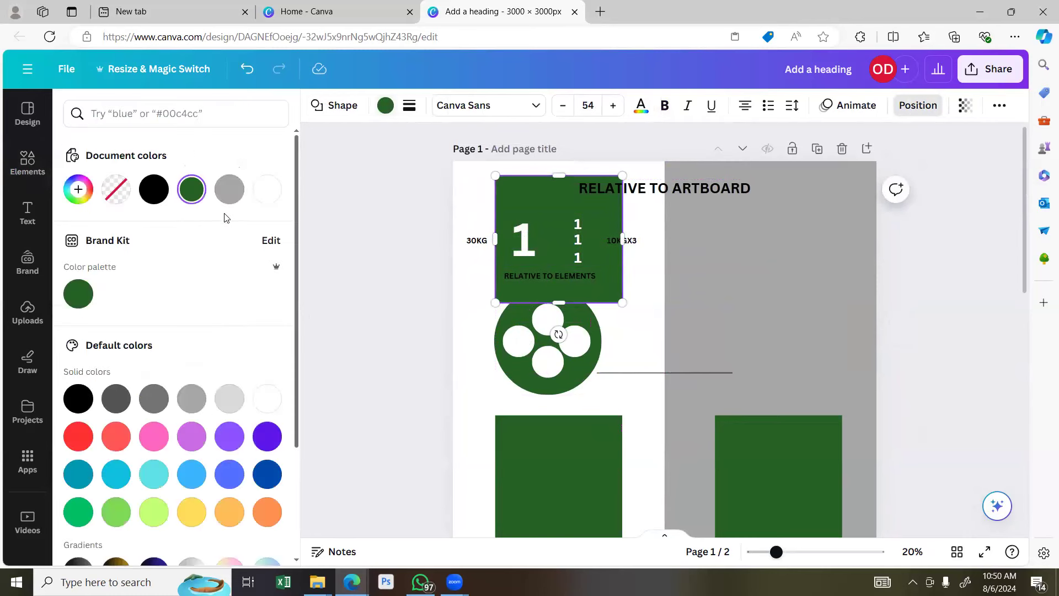
left_click(239, 196)
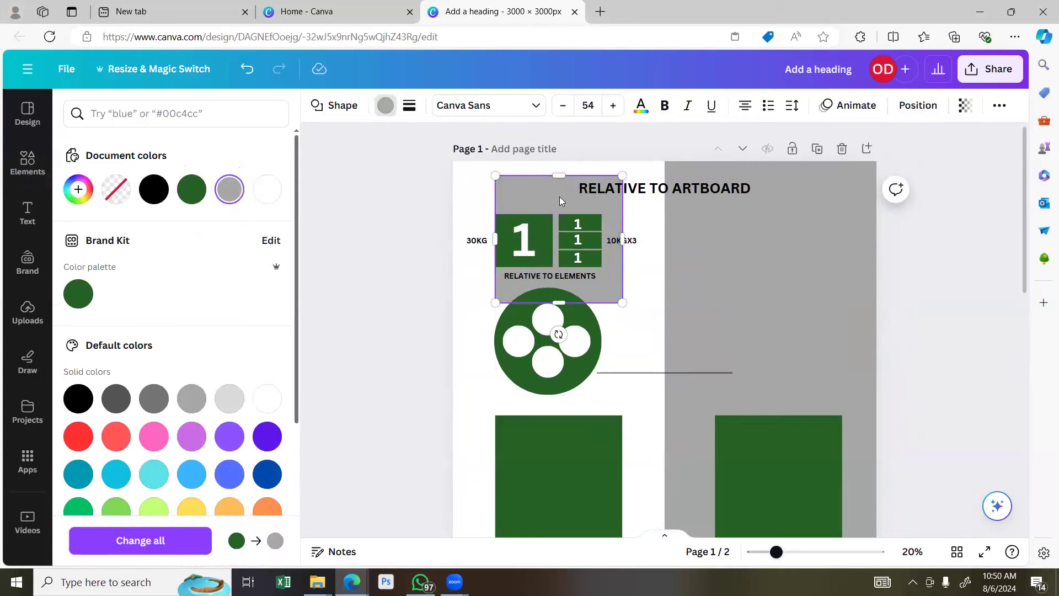
Trim the grey rectangle's edges to hug the green 1 block, about 915 px wide.
left_click_drag(491, 237, 486, 240)
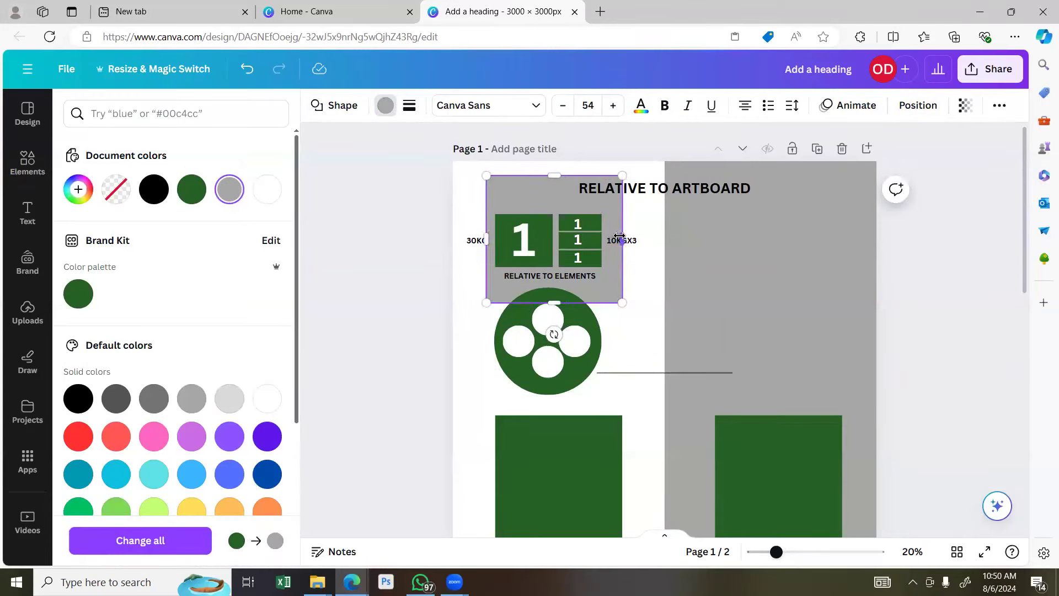
left_click_drag(615, 240, 611, 246)
left_click_drag(556, 183, 556, 203)
left_click_drag(553, 298, 564, 283)
left_click_drag(549, 197, 550, 204)
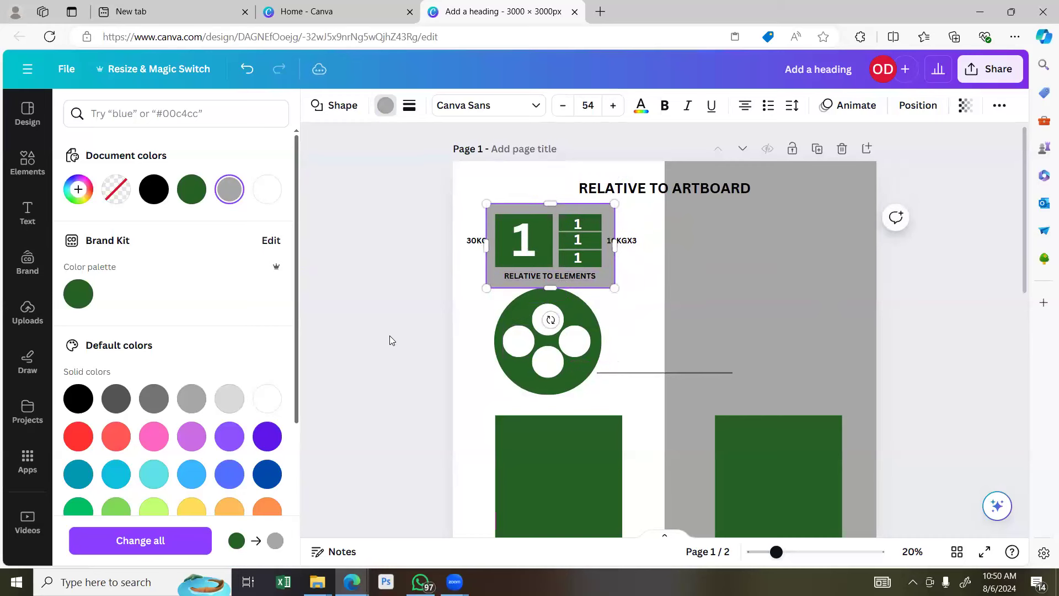
left_click(389, 335)
left_click_drag(631, 336, 544, 349)
Undo the accidental move and nudge the circle group slightly lower.
key("ctrl+z")
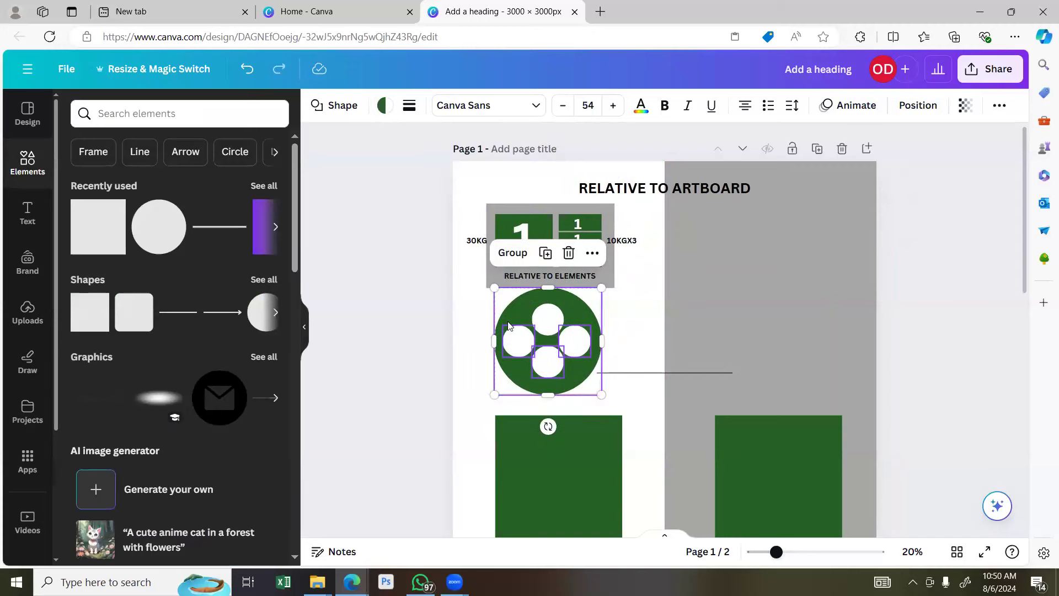
left_click(427, 327)
left_click_drag(480, 316, 586, 381)
left_click_drag(591, 339, 594, 340)
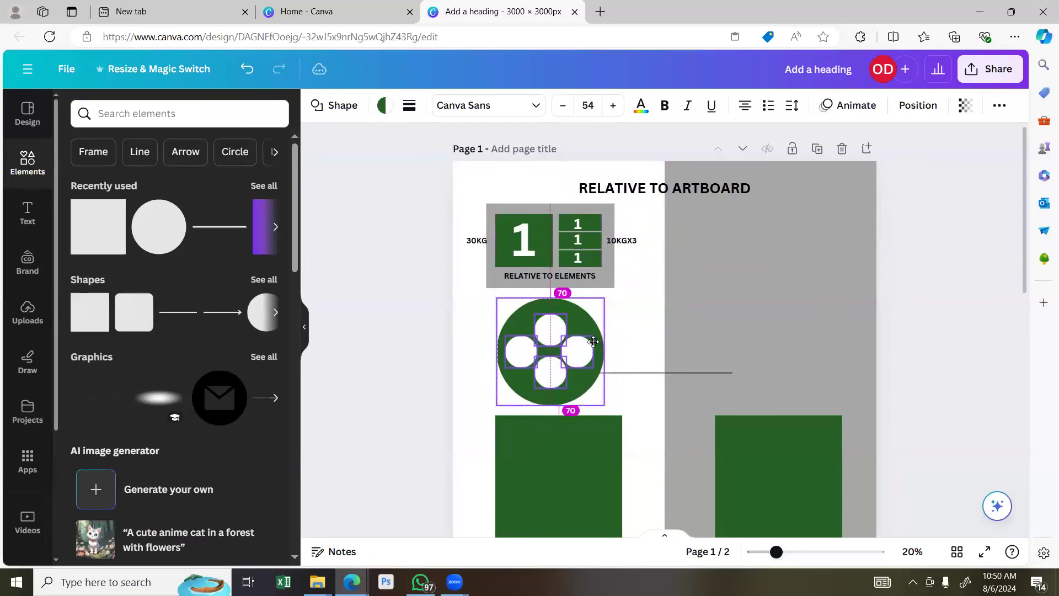
left_click(371, 347)
scroll(819, 442, "down", 1)
Duplicate the right green square and stretch the copy into a tall rectangle, about 900 × 1,430 px.
left_click(819, 444)
left_click(757, 313)
left_click_drag(762, 408, 775, 210)
left_click_drag(780, 263, 778, 307)
scroll(902, 299, "up", 2)
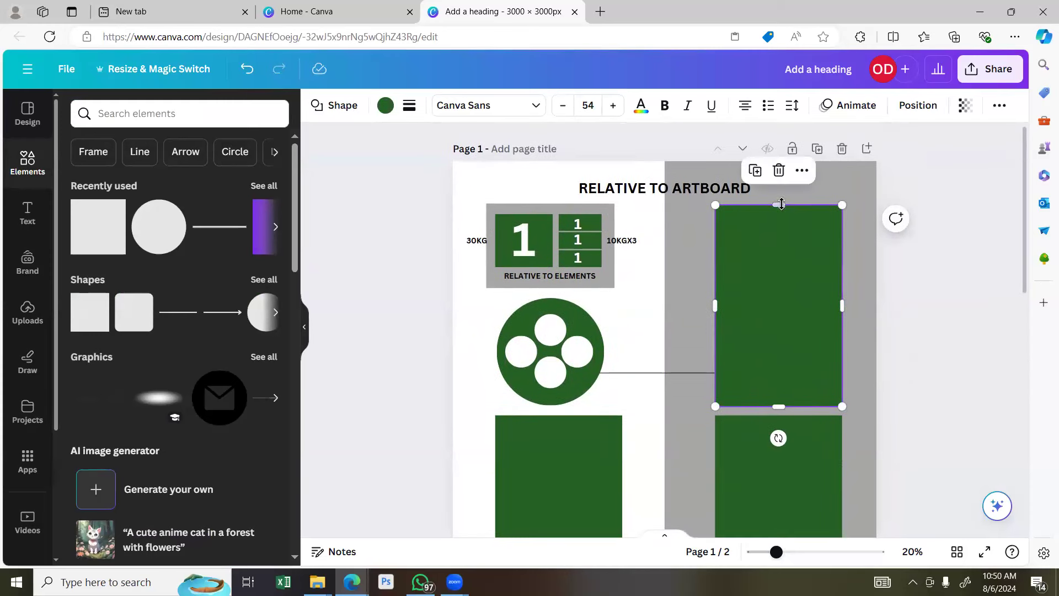
left_click_drag(777, 209, 778, 203)
mouse_move(777, 405)
left_mouse_down()
mouse_move(778, 395)
mouse_move(778, 406)
left_mouse_up()
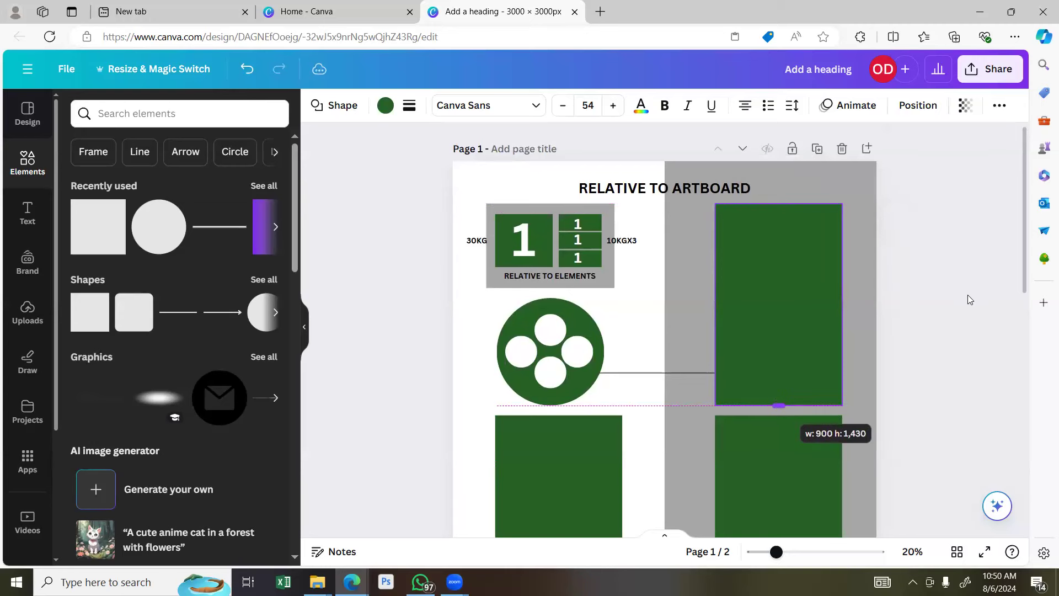
left_click(950, 214)
scroll(937, 216, "down", 4)
scroll(918, 217, "up", 4)
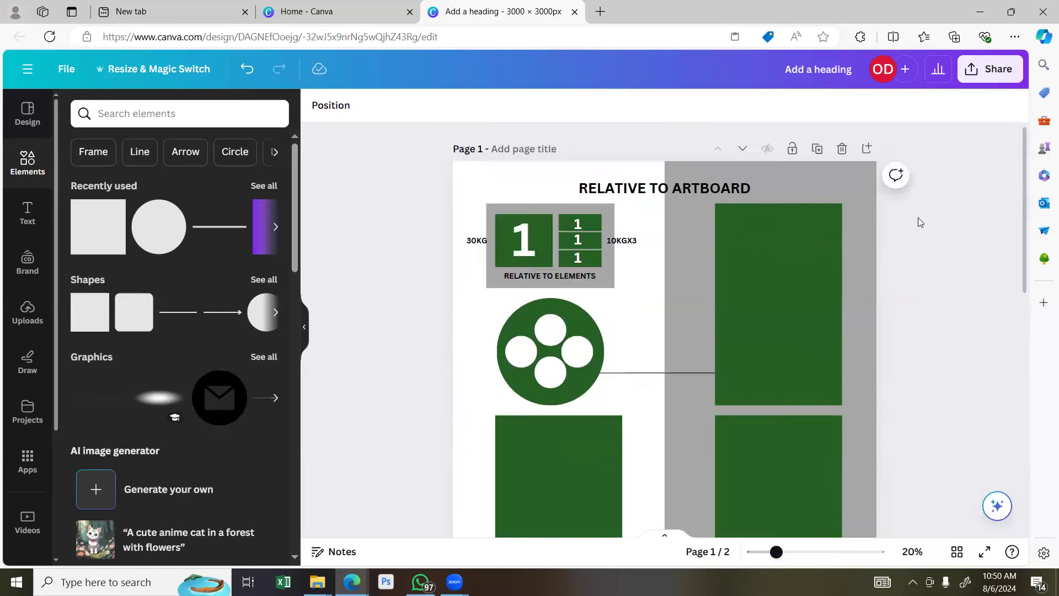
Delete the connector line between the circle and the rectangle.
scroll(654, 321, "down", 3)
scroll(644, 319, "up", 3)
left_click(686, 373)
left_click(665, 338)
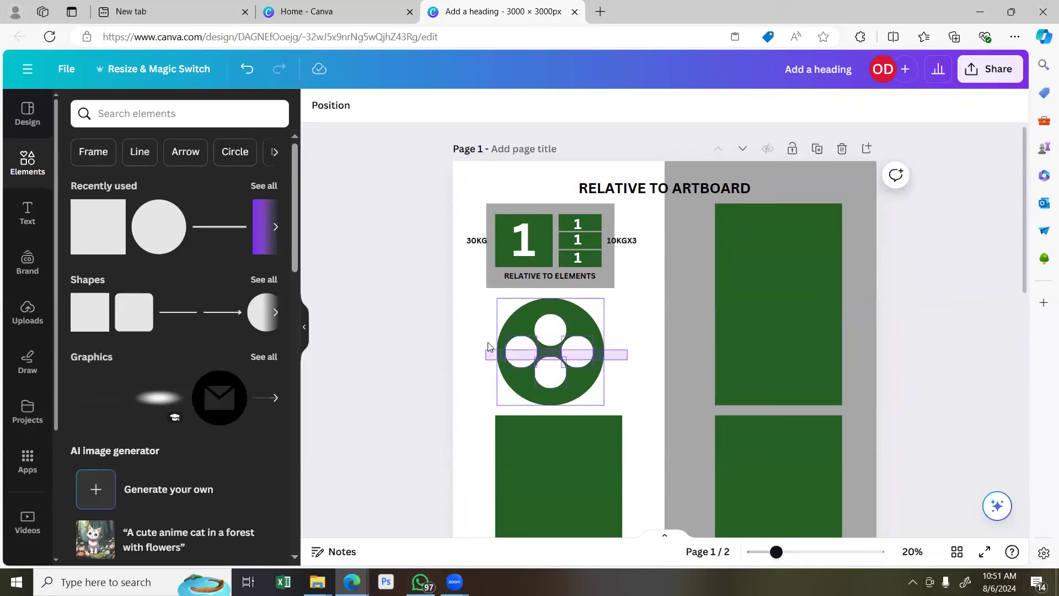
Copy the RELATIVE TO ELEMENTS label, retype it as 'RELATIONSHIP' and centre it below the circle.
left_click_drag(488, 319, 602, 393)
left_click(568, 293)
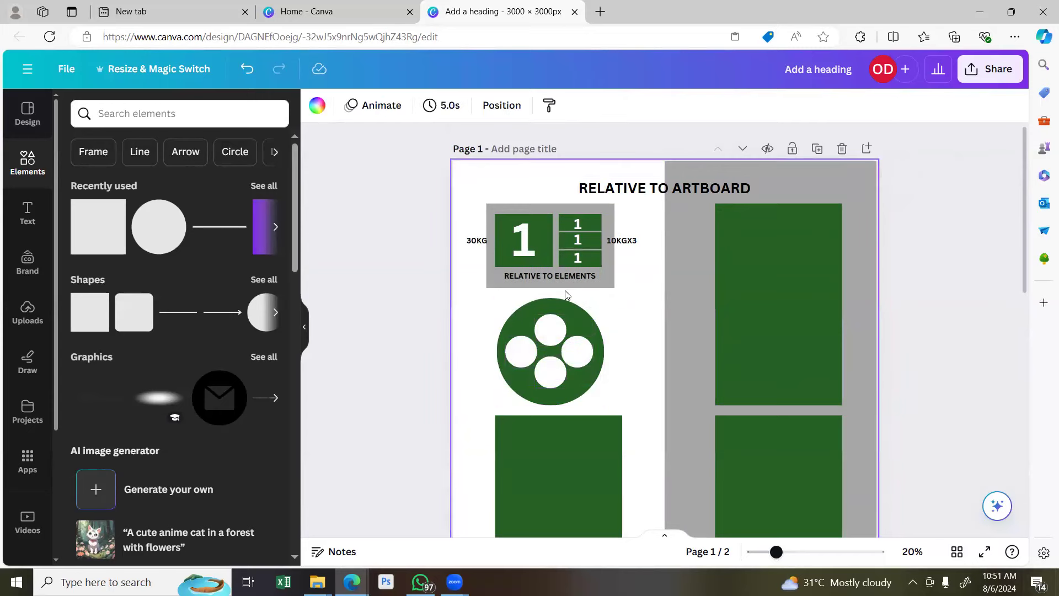
left_click(560, 270)
left_click(573, 236)
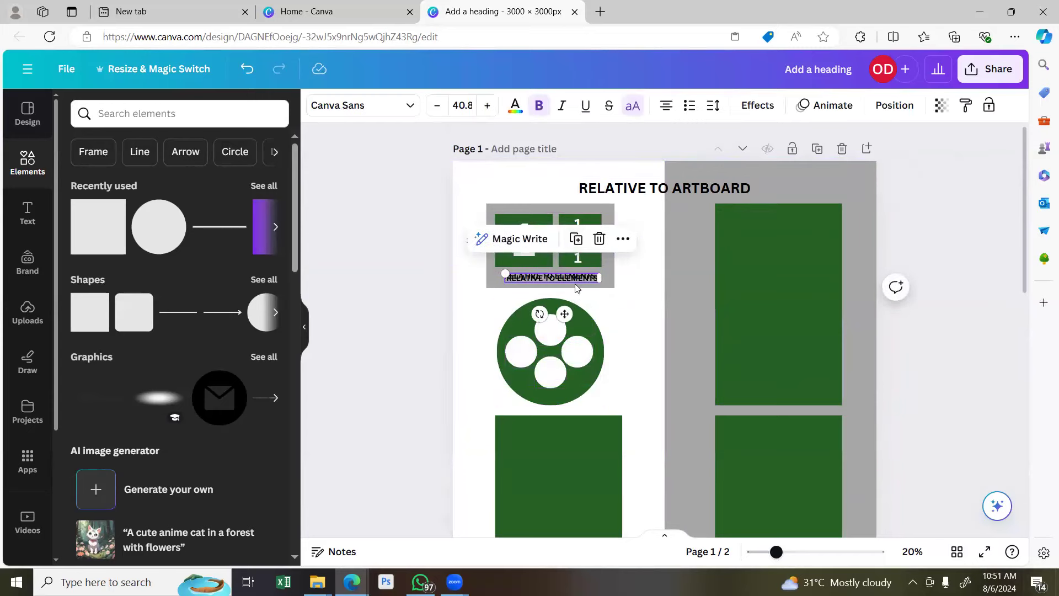
left_click_drag(593, 314, 682, 377)
double_click(661, 342)
type("RELATI")
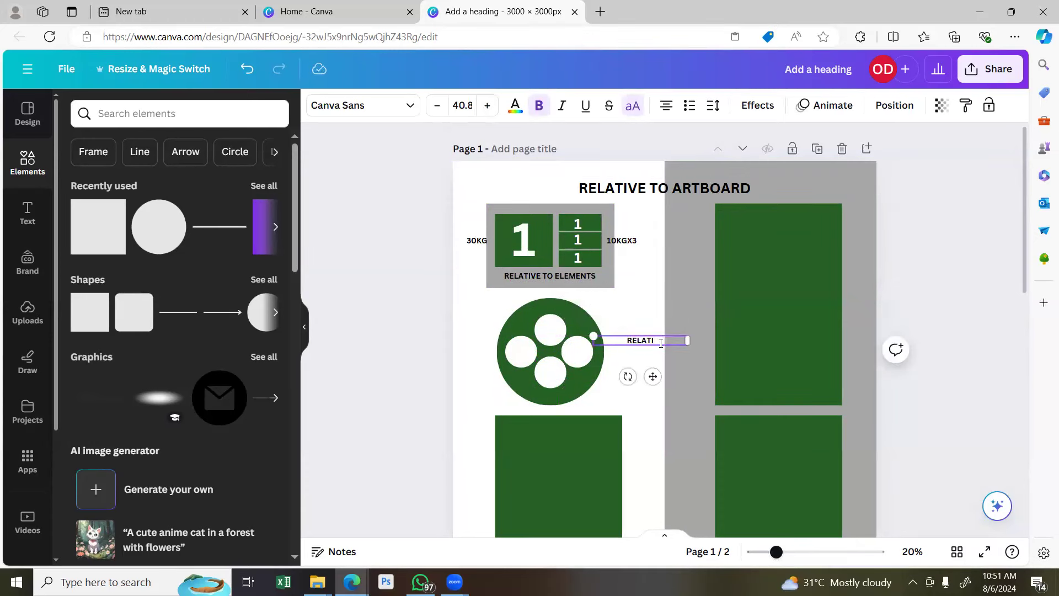
type("ONSHIPS")
key("BackSpace")
left_click_drag(652, 376, 568, 428)
Select the lower green square beneath the RELATIONSHIP label.
left_click(543, 464)
scroll(579, 442, "down", 2)
scroll(634, 480, "down", 2)
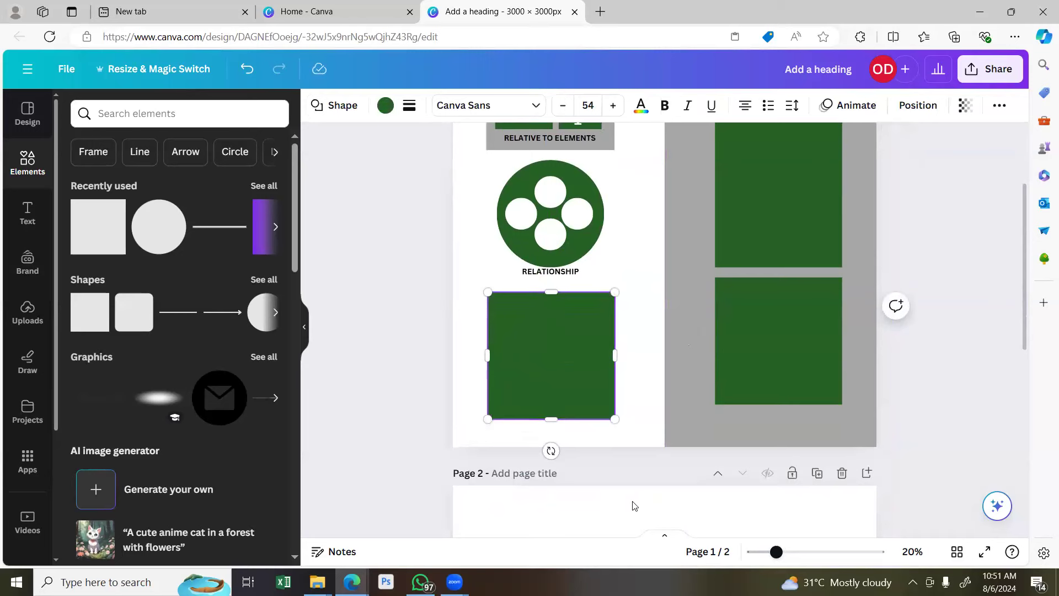
scroll(634, 472, "up", 2)
scroll(647, 492, "down", 4)
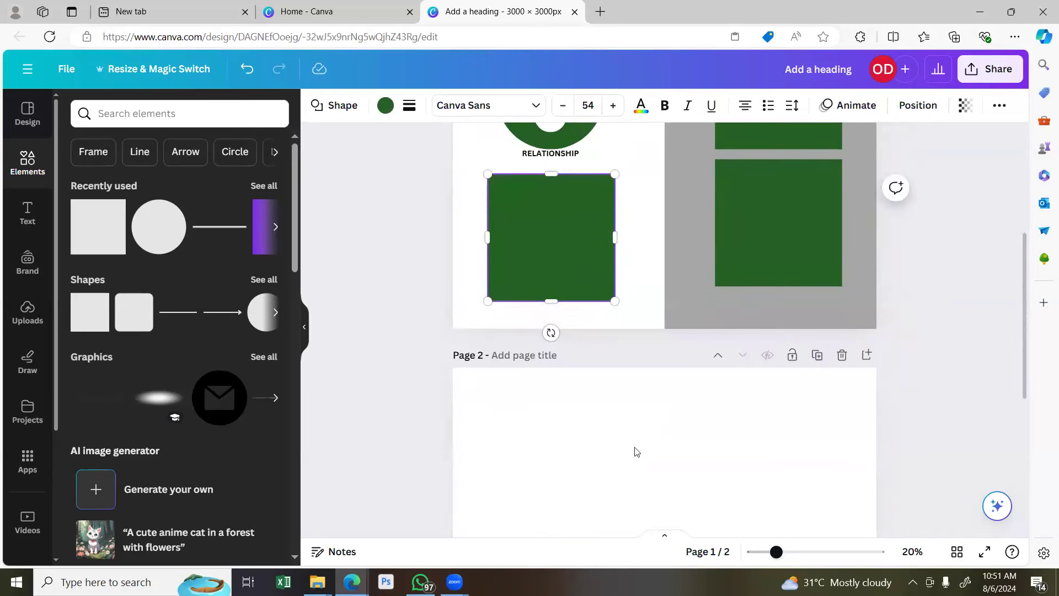
Replace page 2's 'relative to artboard' text with a small Instagram outline icon.
left_click(623, 453)
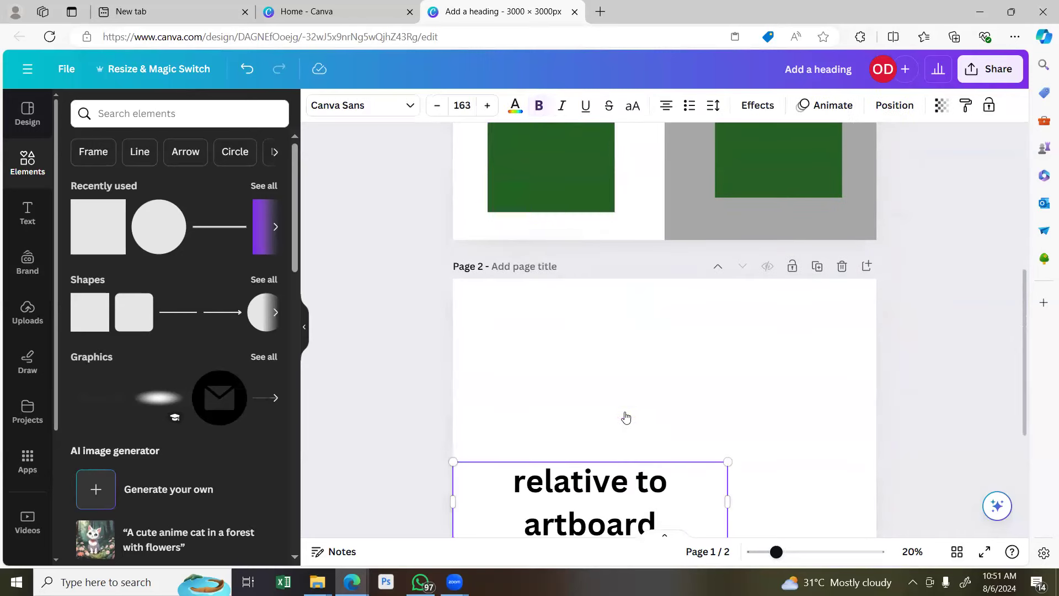
left_click(638, 427)
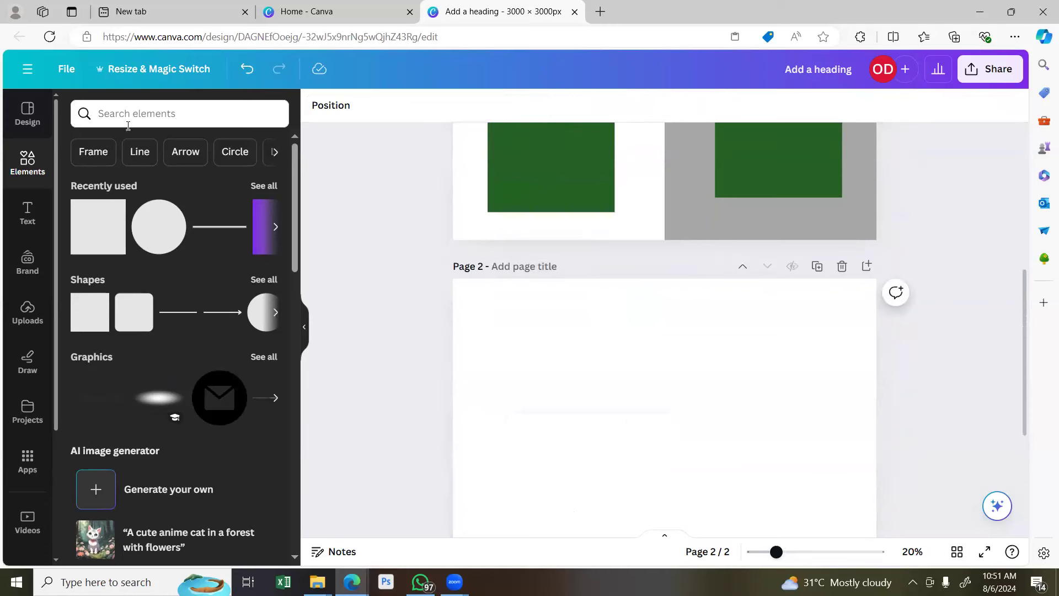
left_click(98, 113)
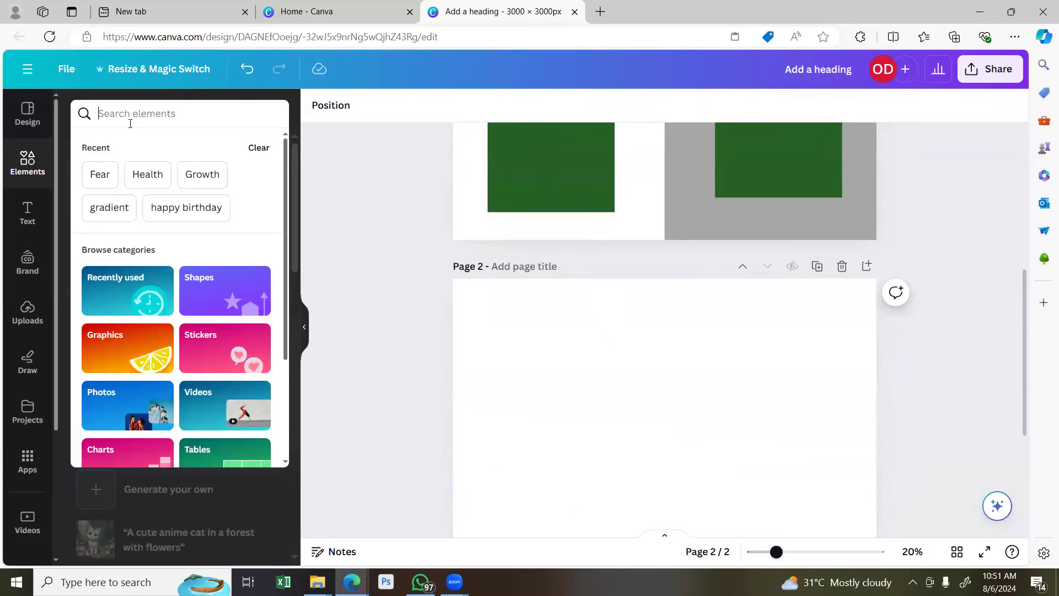
type("instagram")
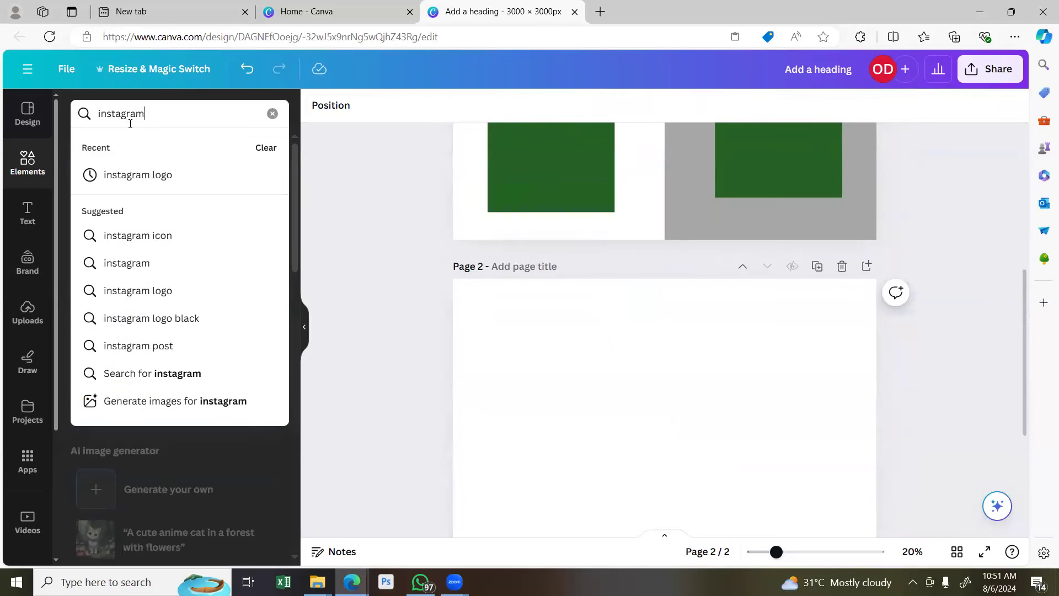
key("Return")
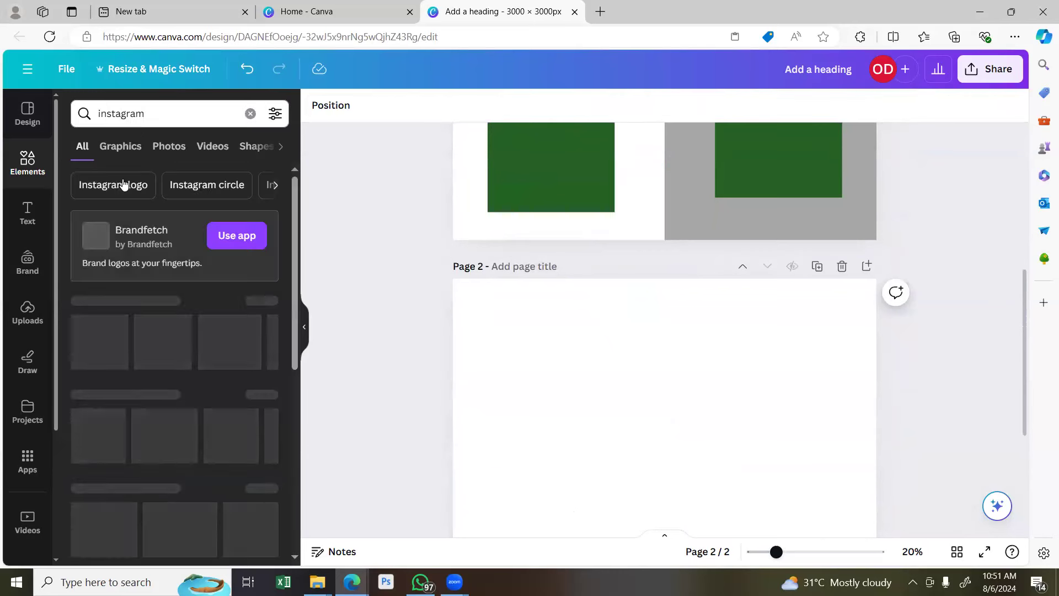
scroll(129, 326, "down", 1)
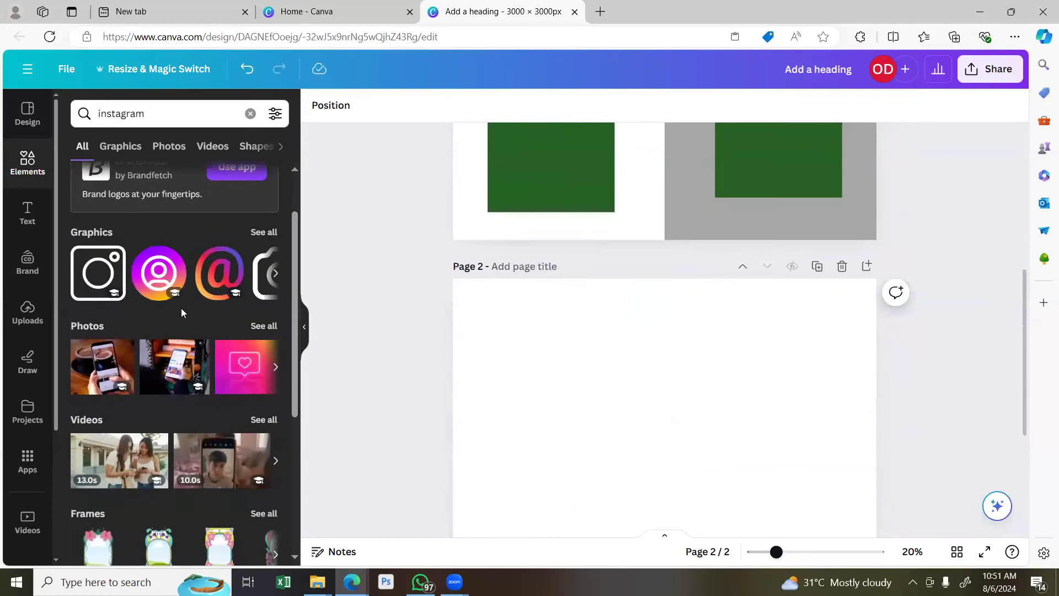
left_click(109, 295)
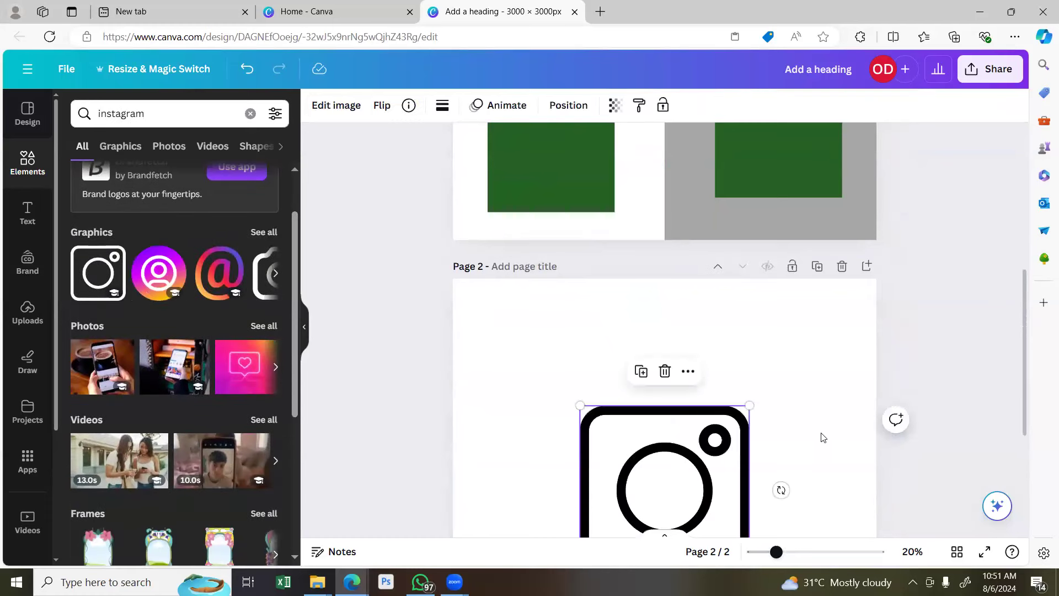
left_click_drag(689, 455, 640, 423)
scroll(634, 419, "down", 4)
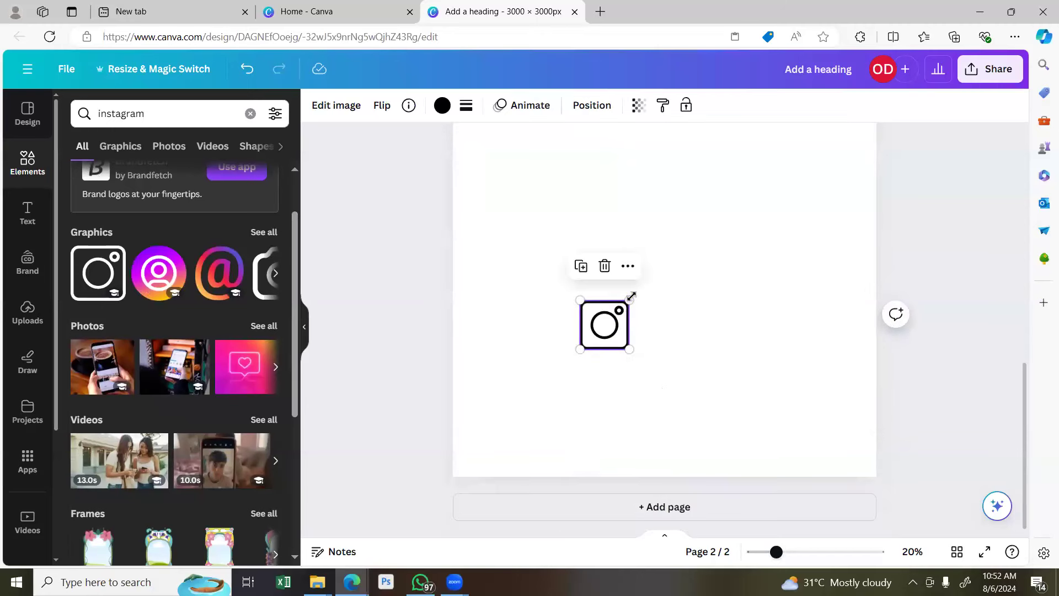
left_click_drag(608, 329, 605, 342)
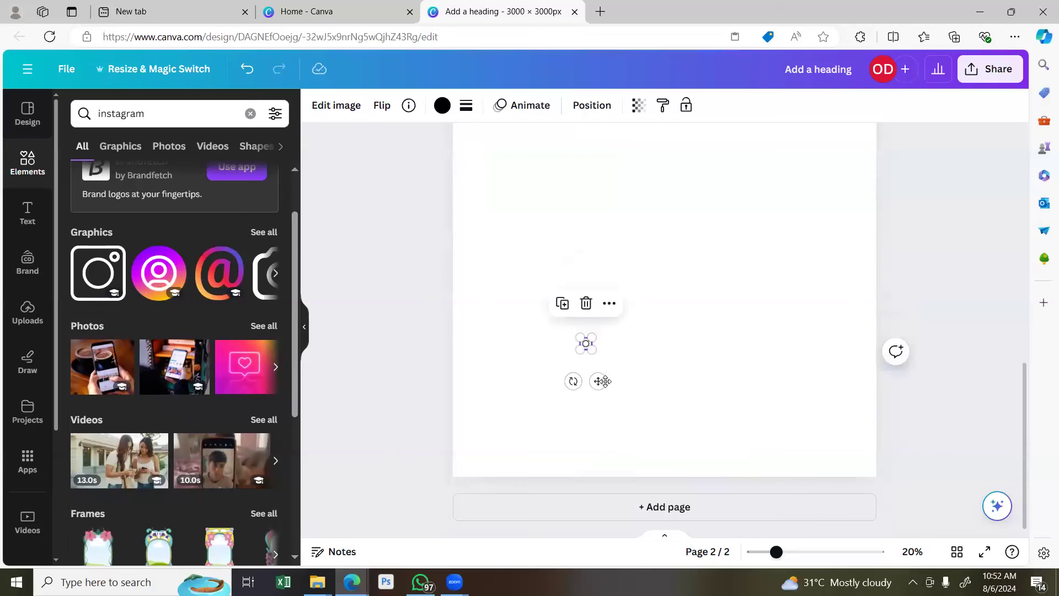
Add a text box with the creator's social handle right of the icon.
type("text")
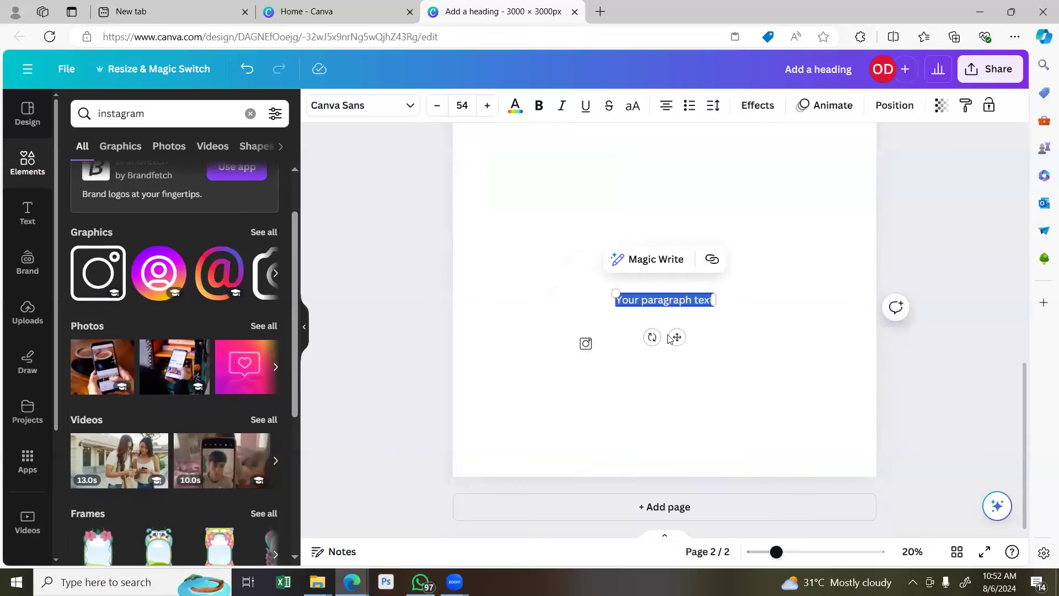
type("og")
key("BackSpace")
key("BackSpace")
type("ir")
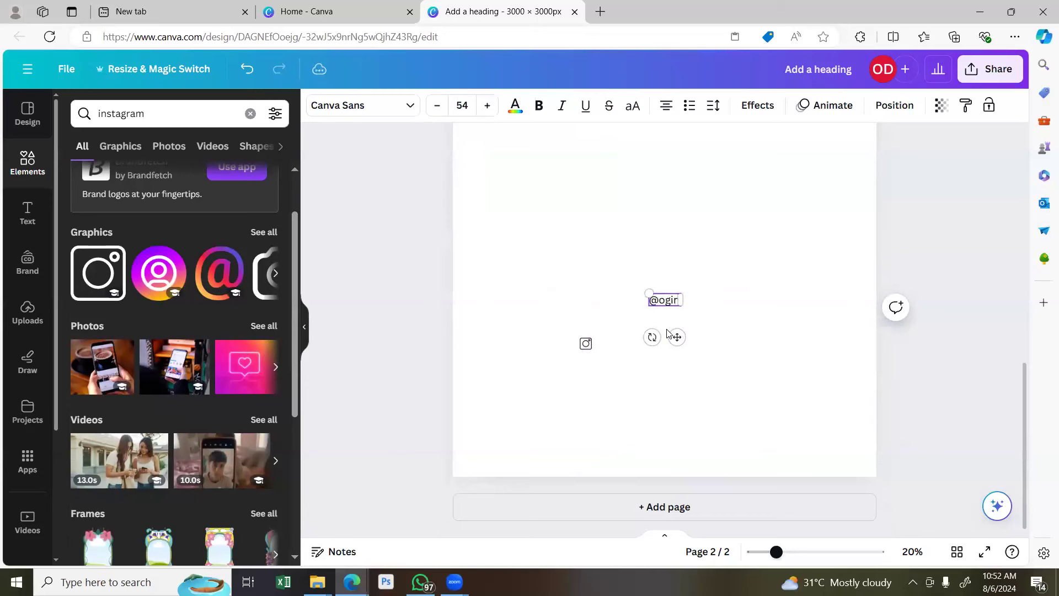
type("ima_danie")
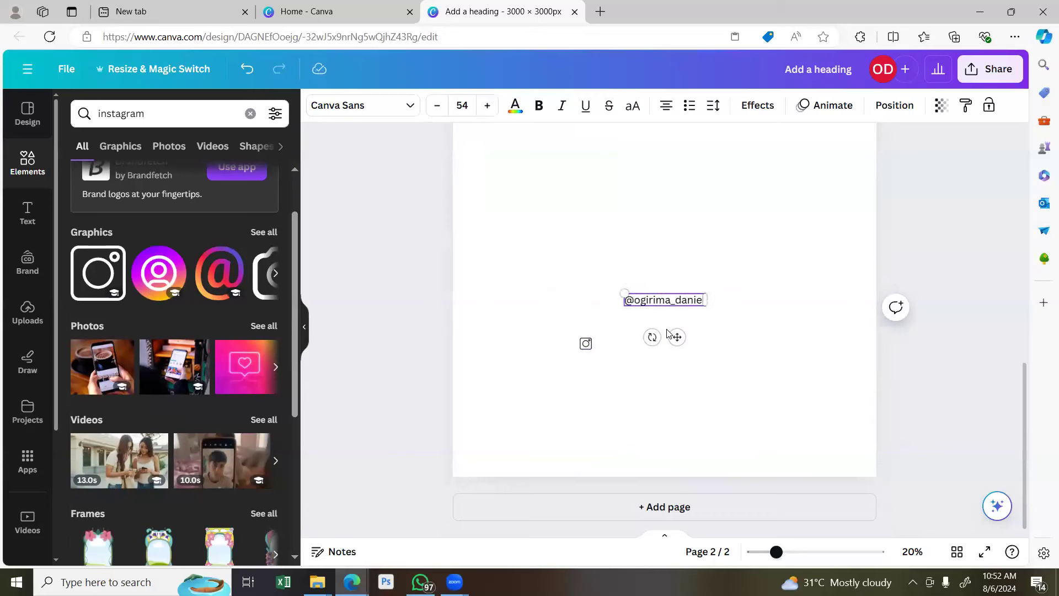
type("l")
left_click_drag(677, 336, 650, 380)
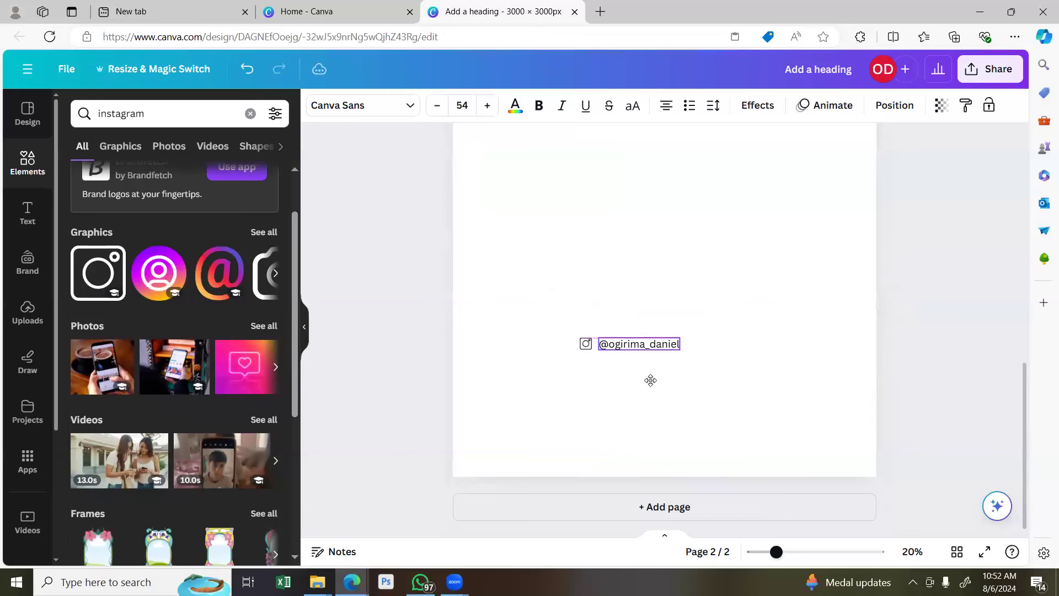
Move the icon and handle together to page 2's lower-left corner.
left_click(711, 360)
left_click_drag(711, 360, 529, 333)
left_click(910, 101)
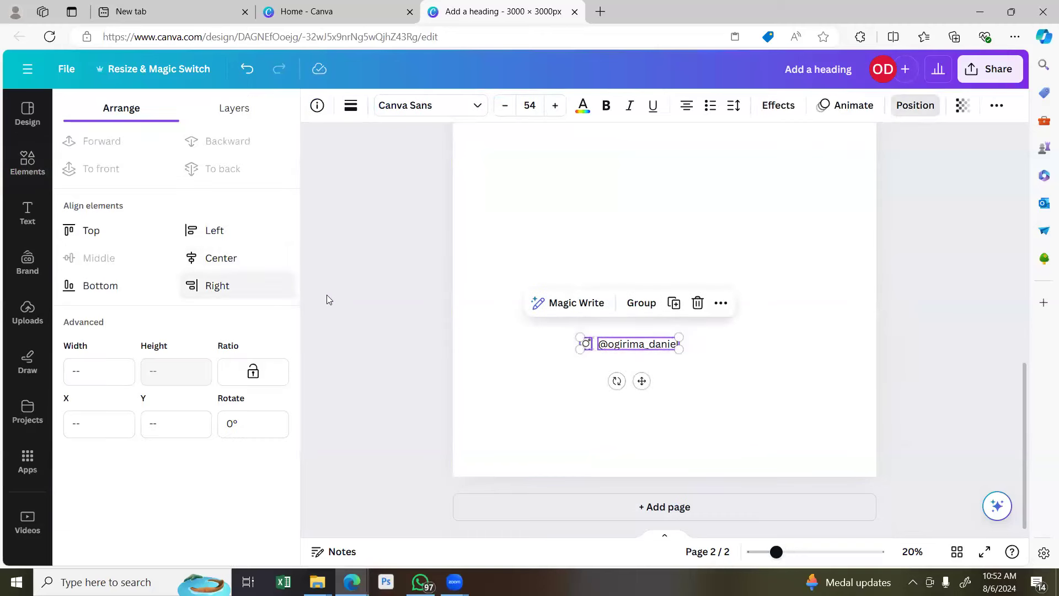
left_click_drag(640, 381, 562, 463)
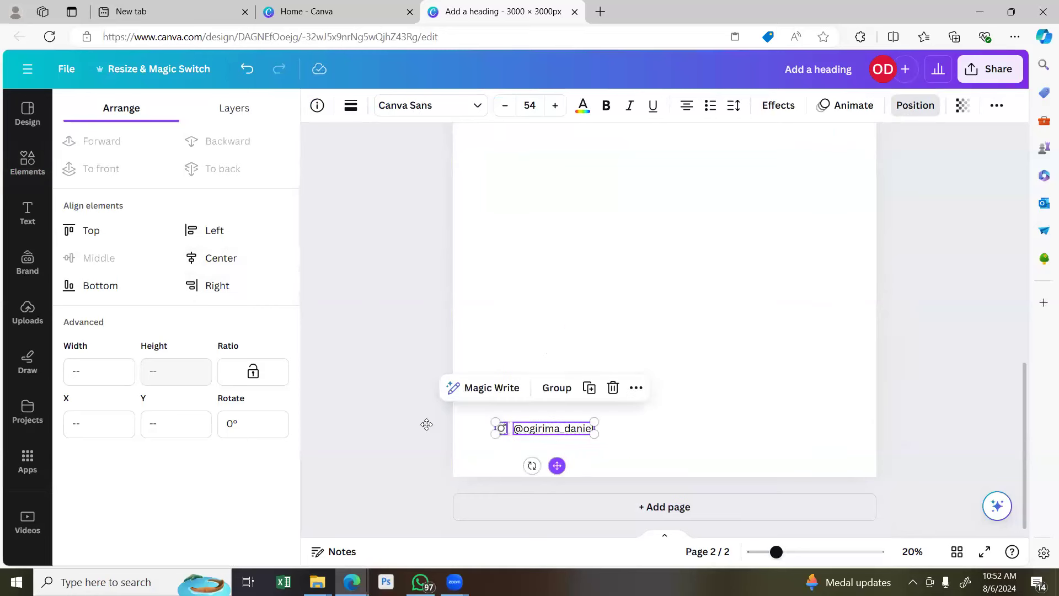
left_click(407, 404)
scroll(702, 407, "up", 1)
scroll(704, 411, "up", 8)
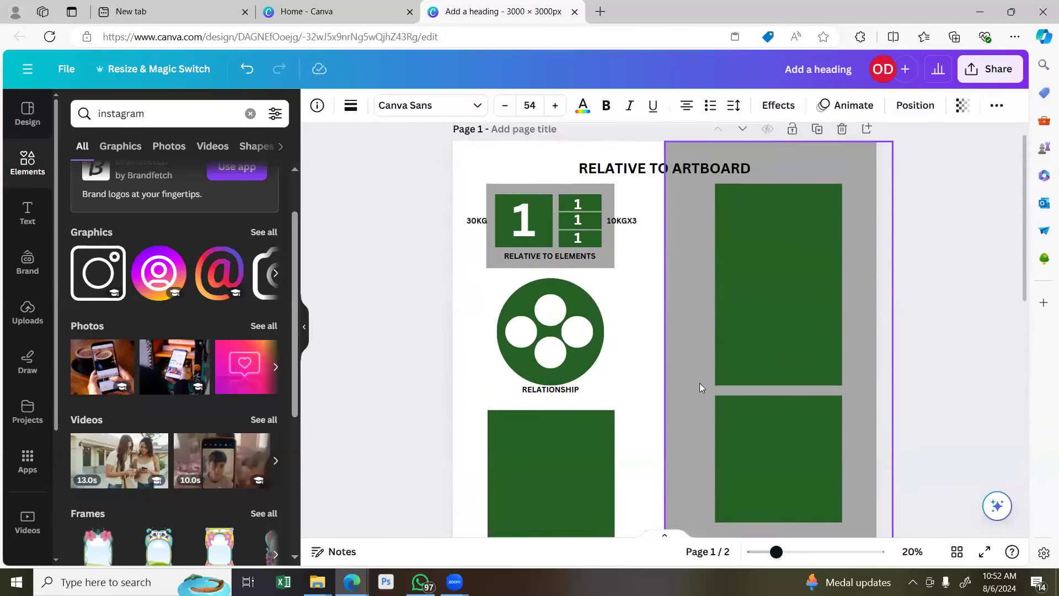
scroll(699, 387, "down", 10)
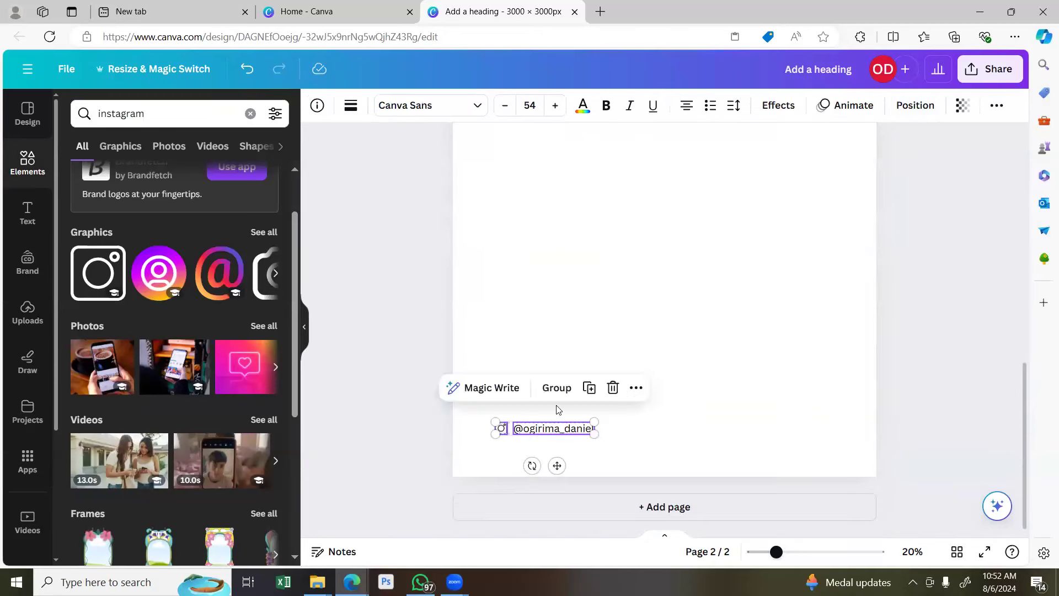
Group the Instagram icon with the handle and move it onto page 1's lower green square.
left_click(557, 386)
right_click(555, 433)
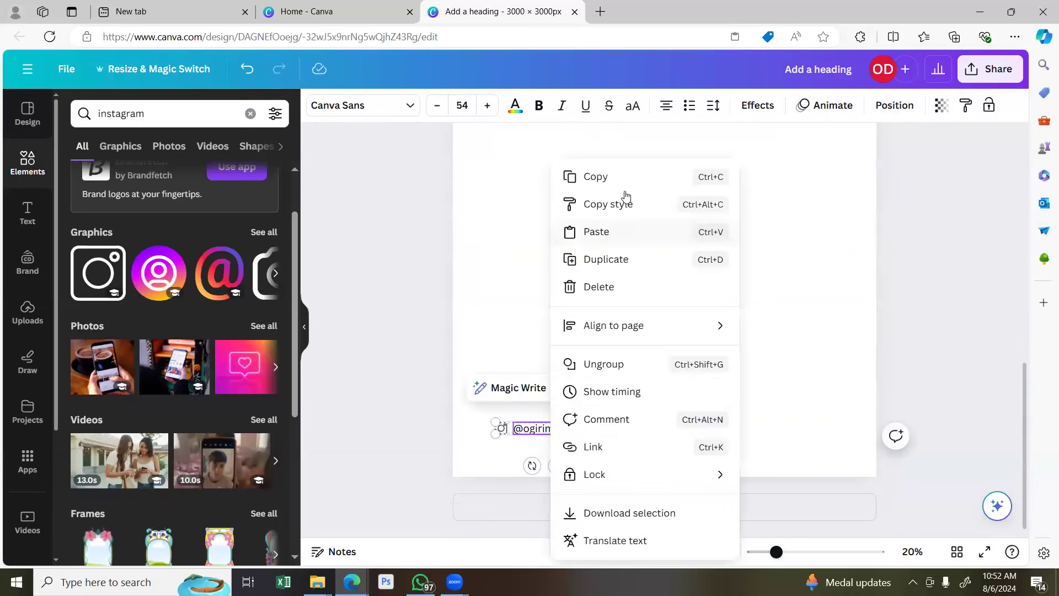
key("Escape")
scroll(630, 210, "up", 5)
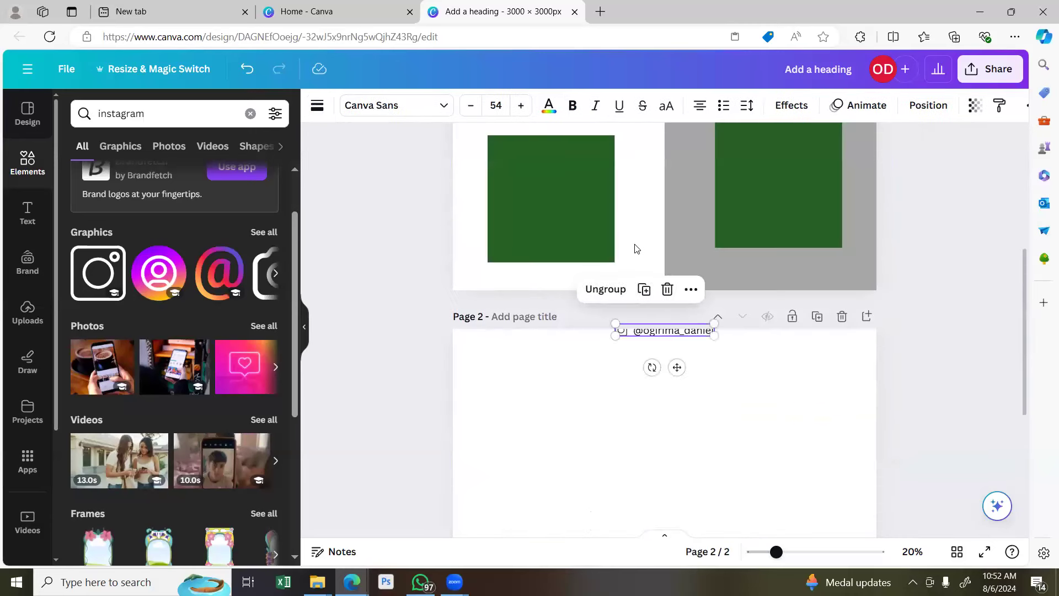
left_click_drag(678, 368, 559, 274)
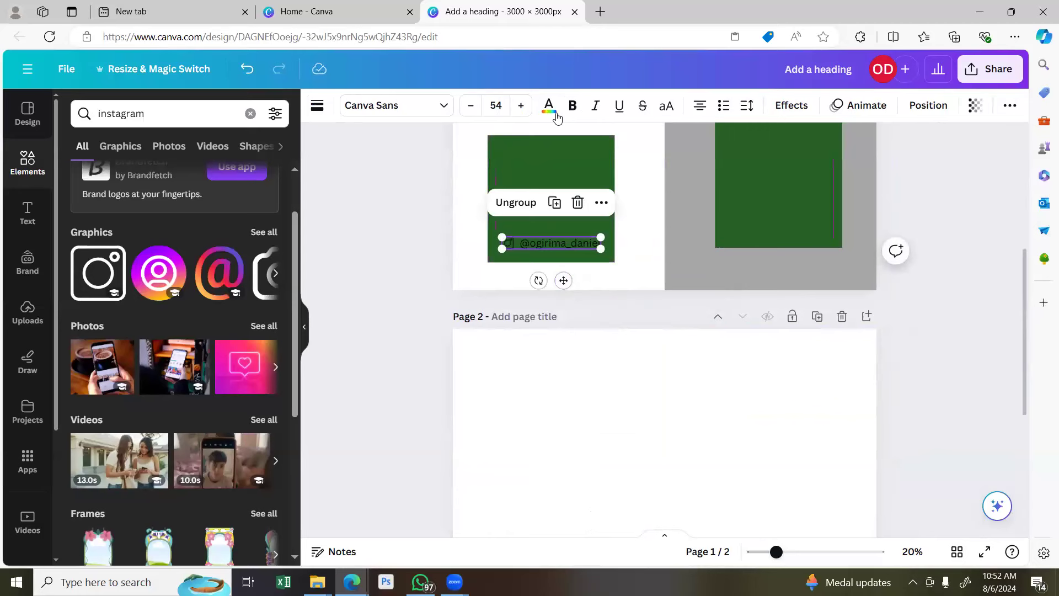
Colour both the handle text and the Instagram icon white.
left_click(549, 105)
left_click(234, 190)
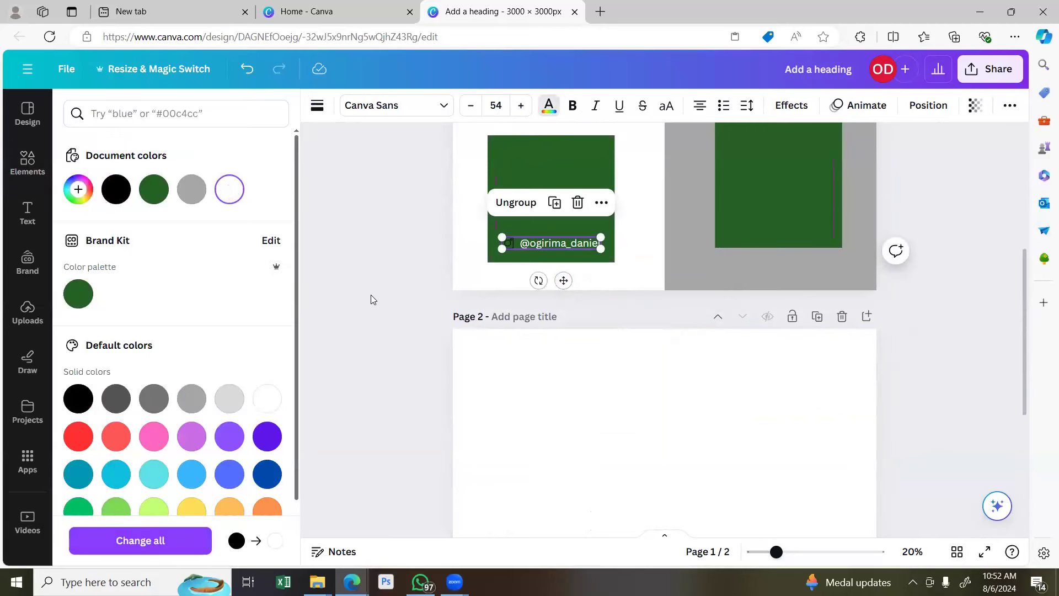
left_click(413, 266)
left_click(508, 243)
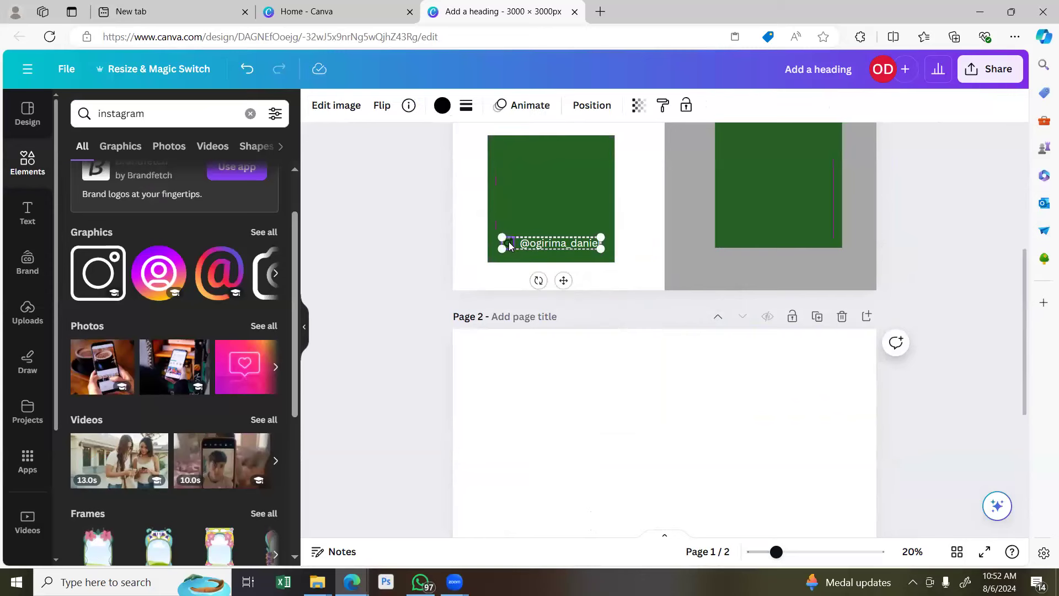
left_click(442, 104)
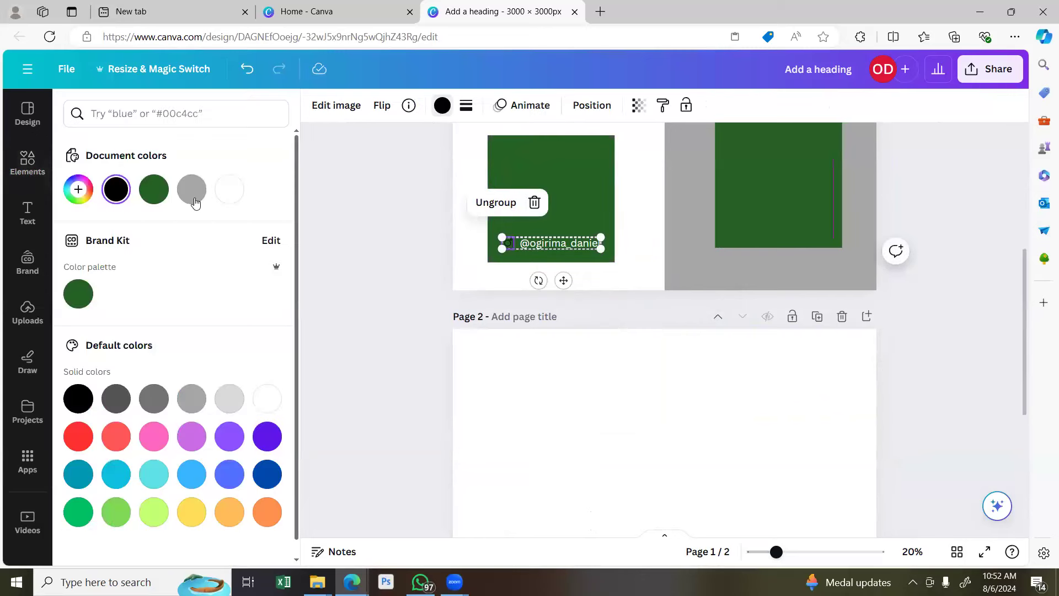
left_click(397, 239)
scroll(456, 272, "up", 5)
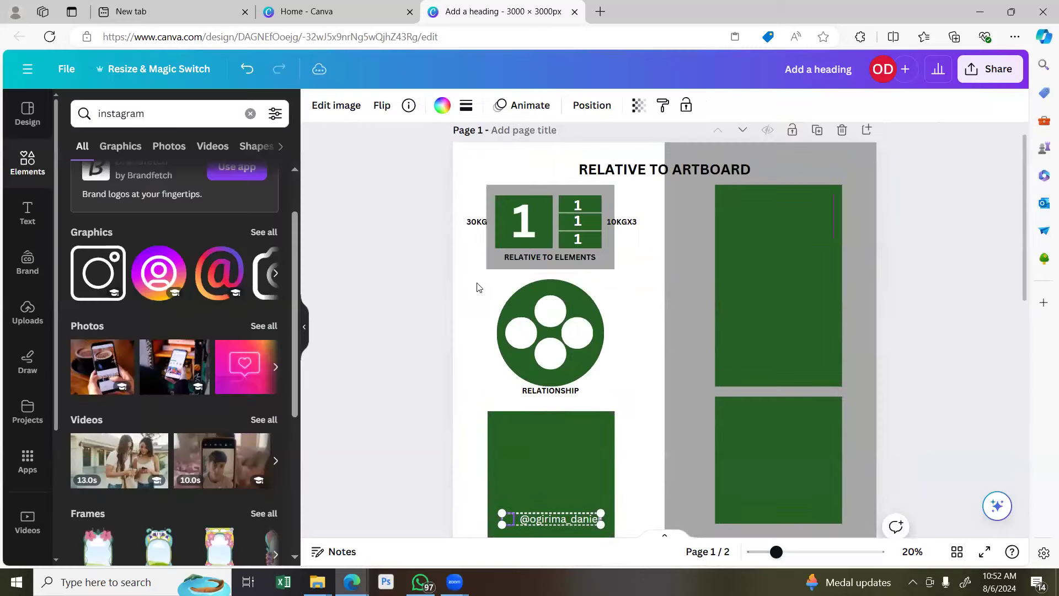
left_click(415, 408)
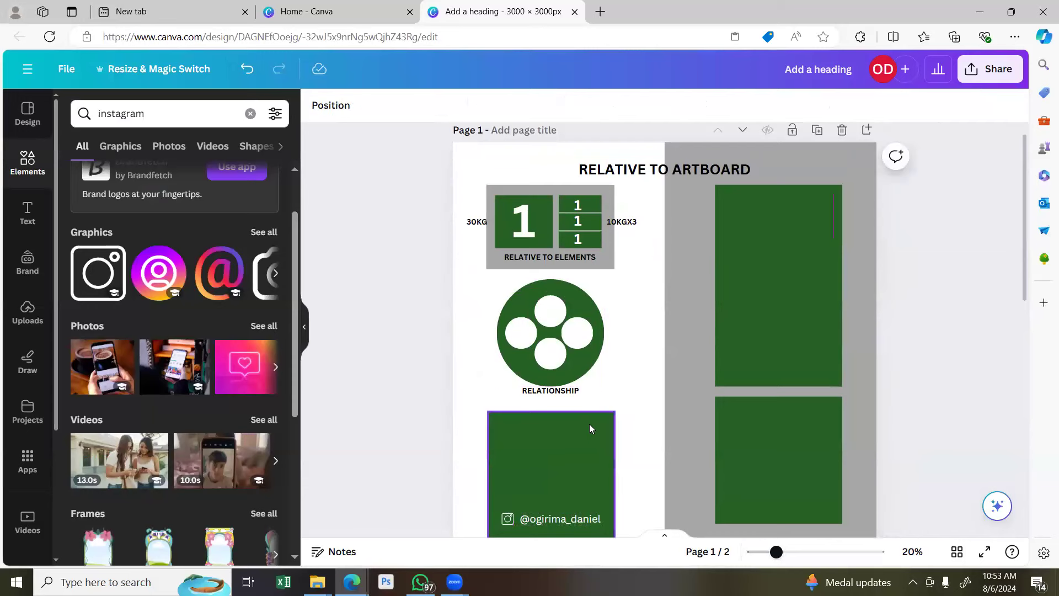
scroll(579, 418, "down", 3)
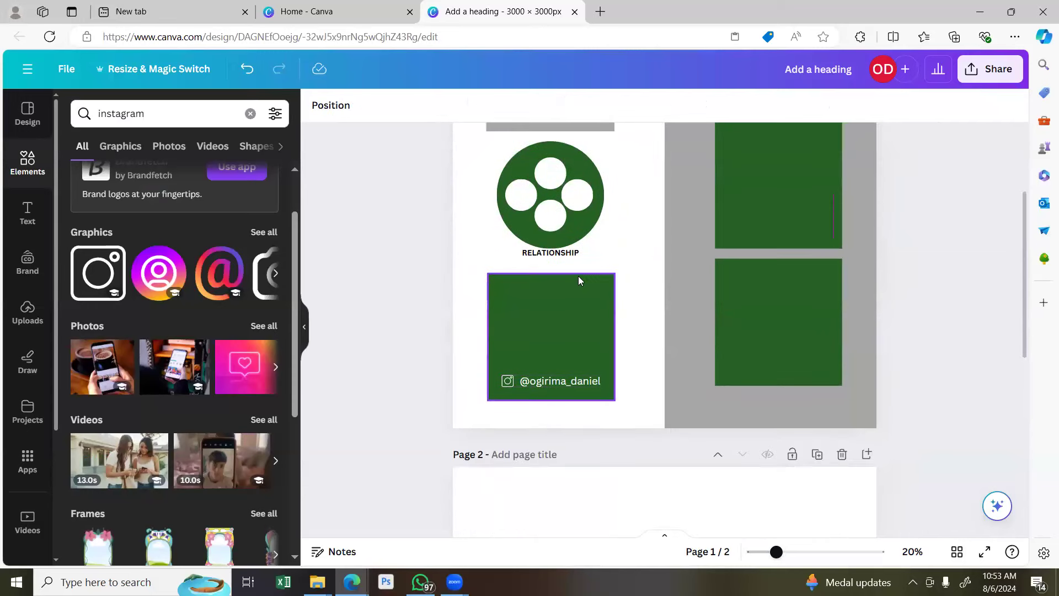
scroll(568, 309, "up", 2)
Settle the RELATIONSHIP label just under the green circle.
left_click_drag(558, 322, 562, 325)
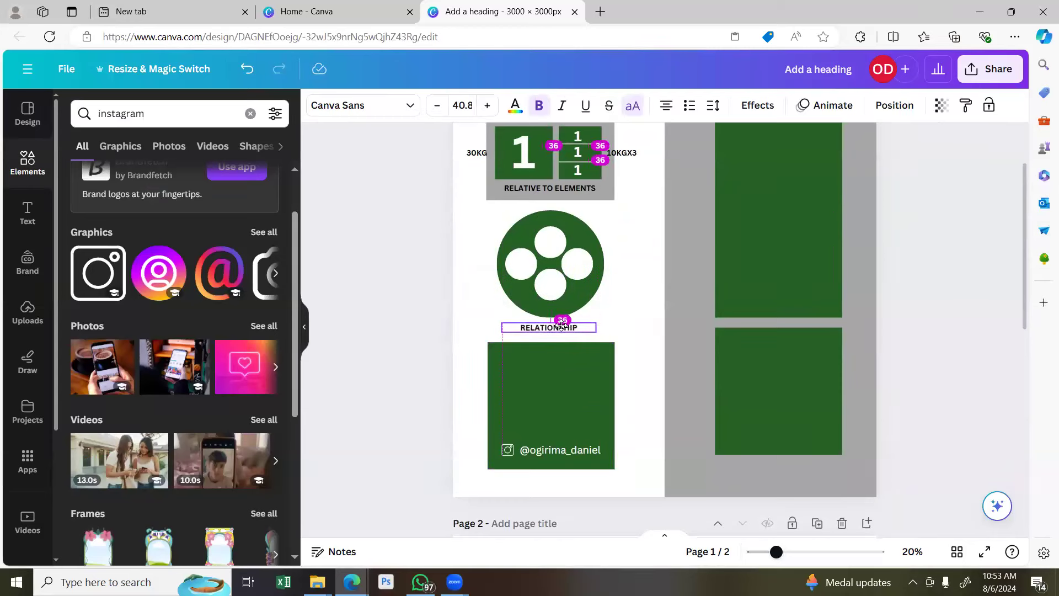
left_click_drag(562, 324, 562, 325)
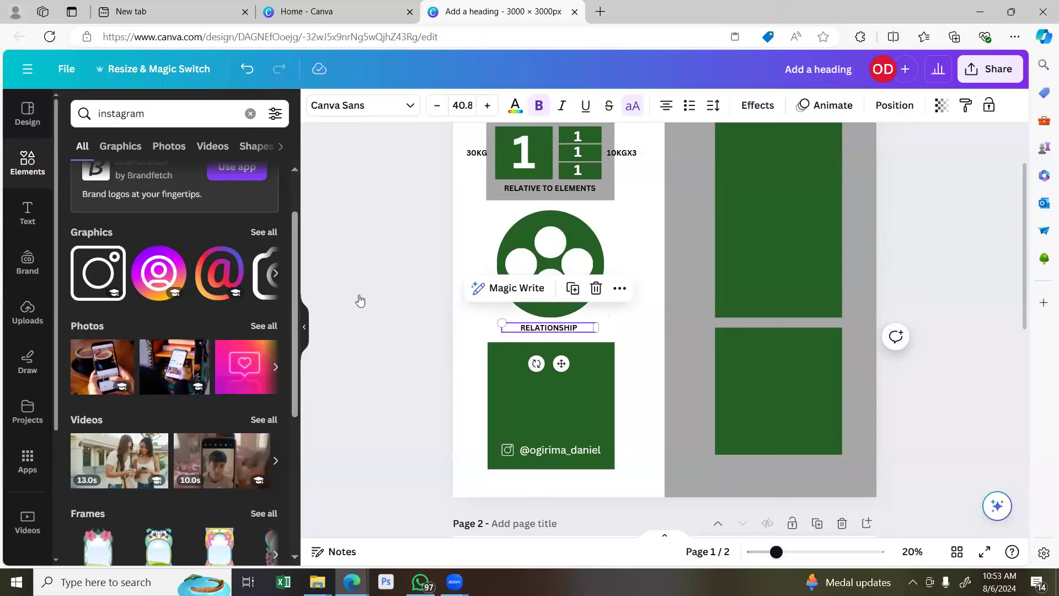
left_click(387, 294)
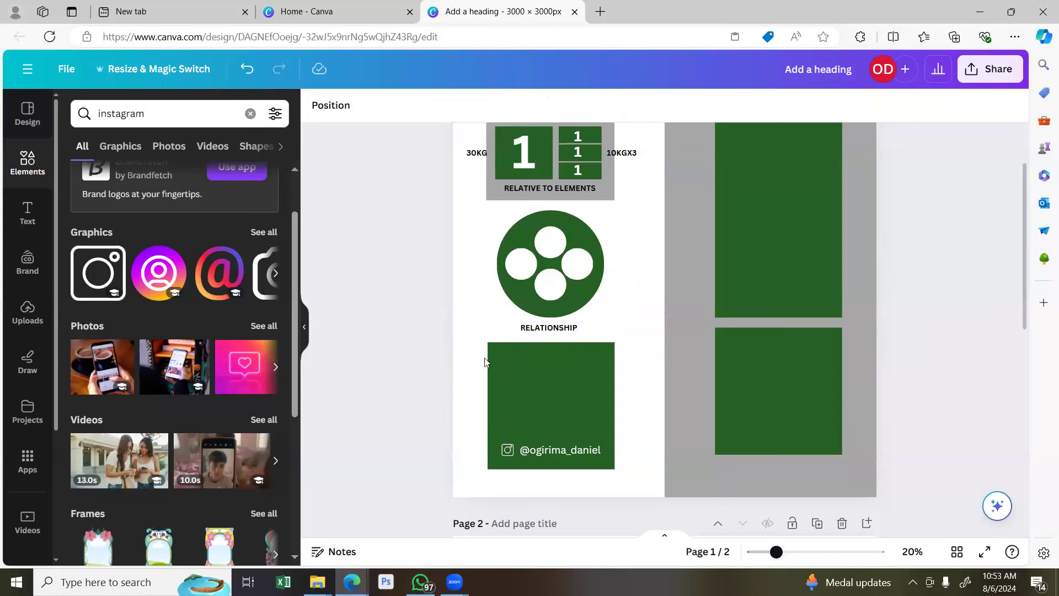
Clear the leftover Instagram icon and handle from page 2.
scroll(634, 474, "down", 3)
scroll(551, 397, "down", 5)
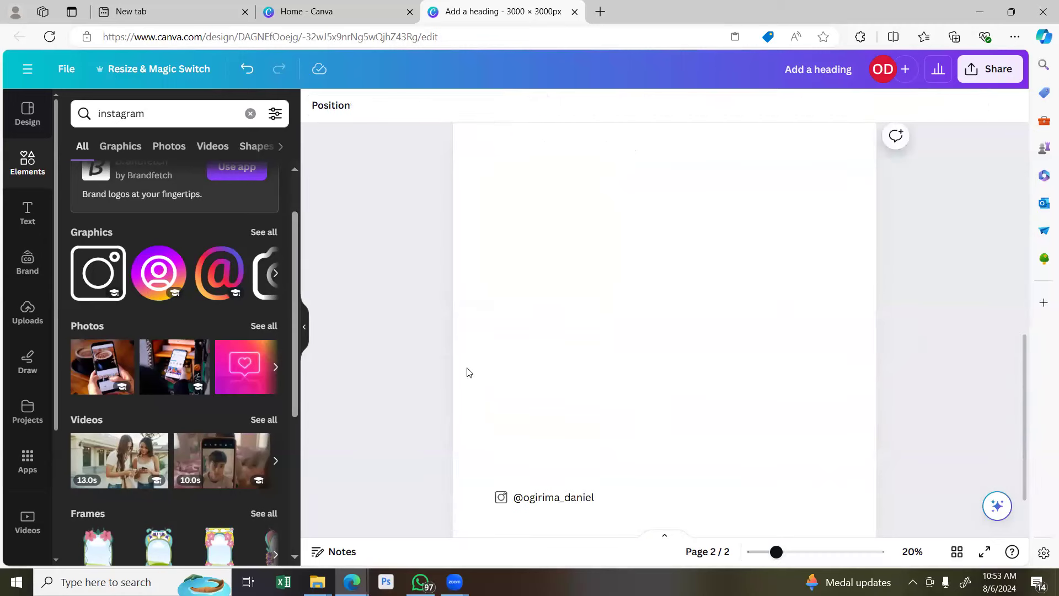
left_click(566, 356)
left_click_drag(474, 481, 606, 517)
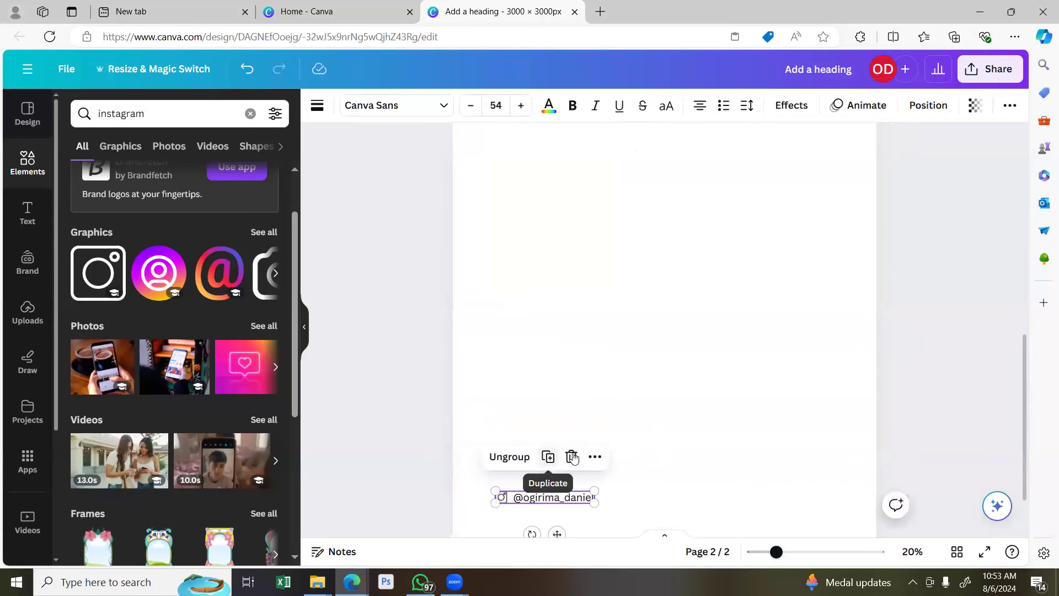
scroll(571, 420, "up", 8)
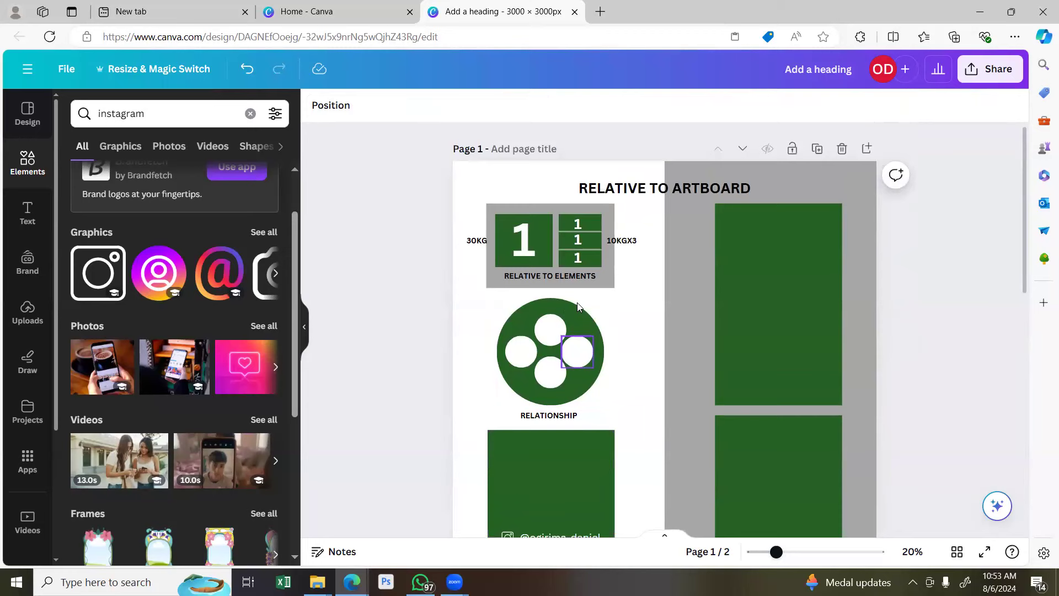
scroll(553, 262, "down", 5)
scroll(554, 270, "down", 3)
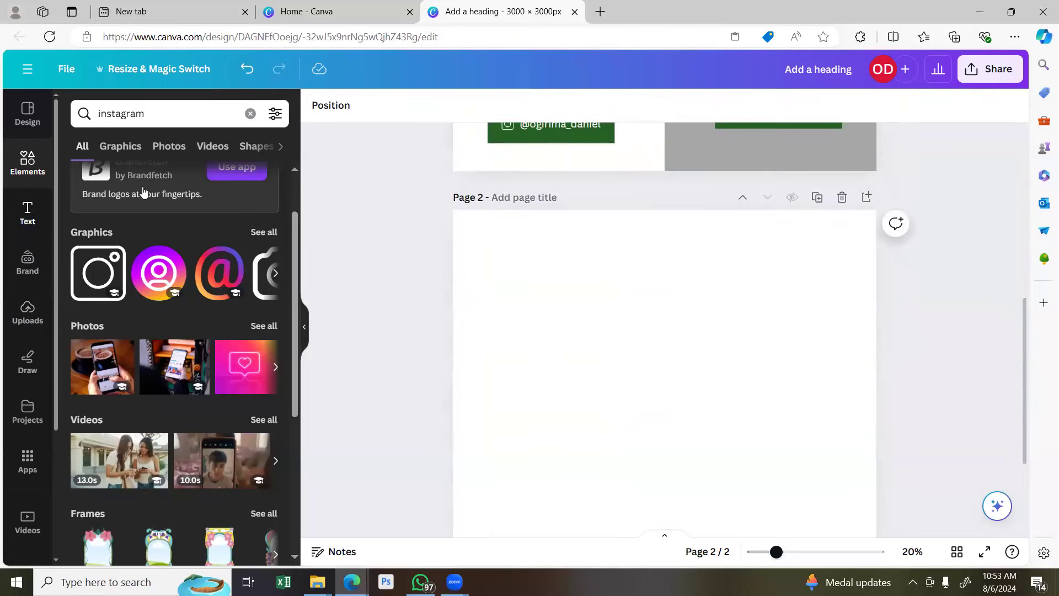
left_click(27, 213)
Add a heading 'Serious' to page 2 in the Aesthetic Beauty CF font.
left_click(202, 288)
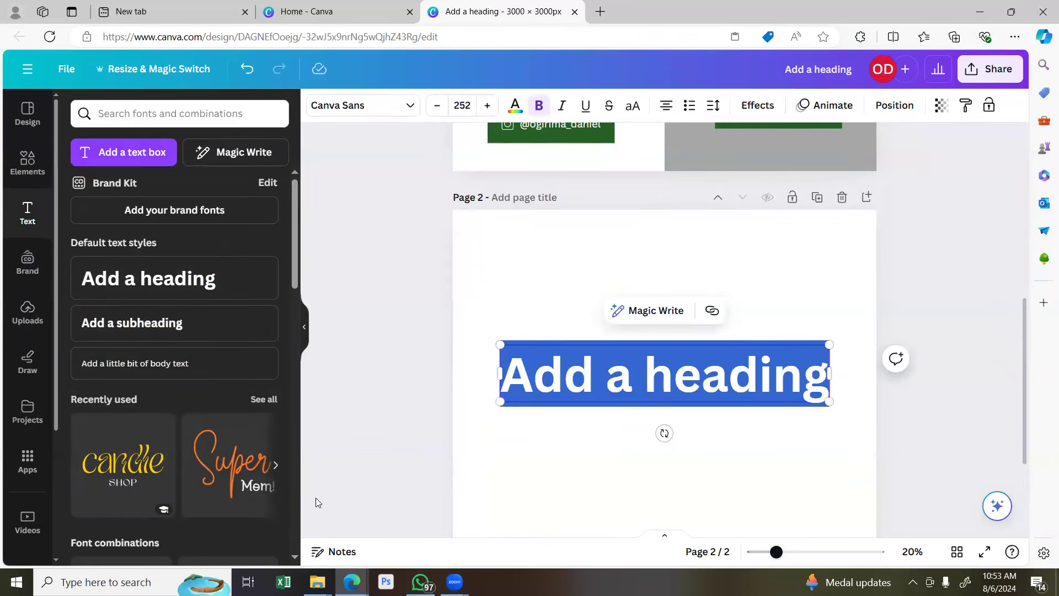
type("serious")
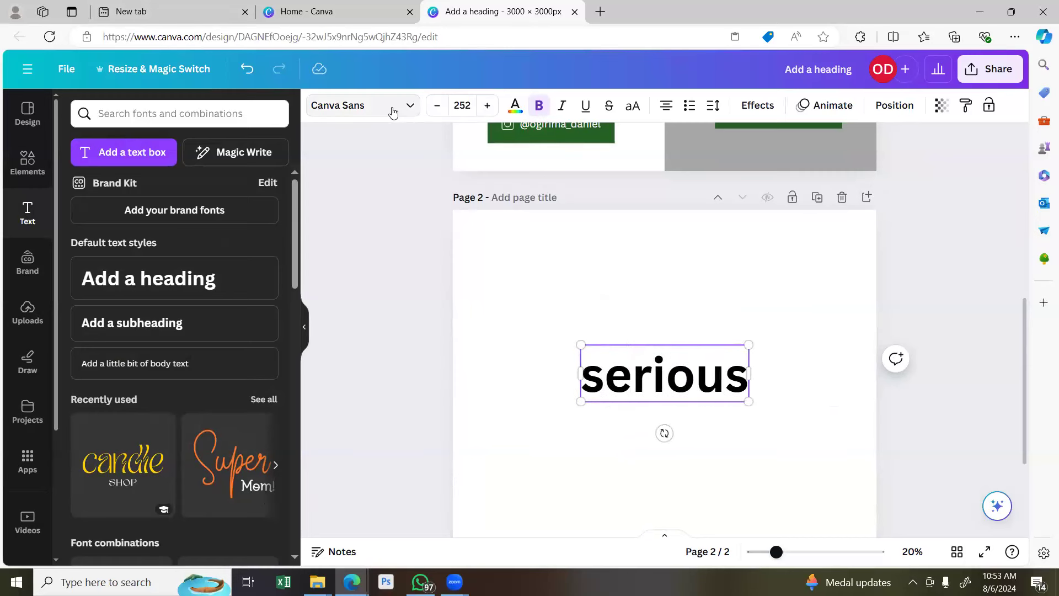
left_click(358, 105)
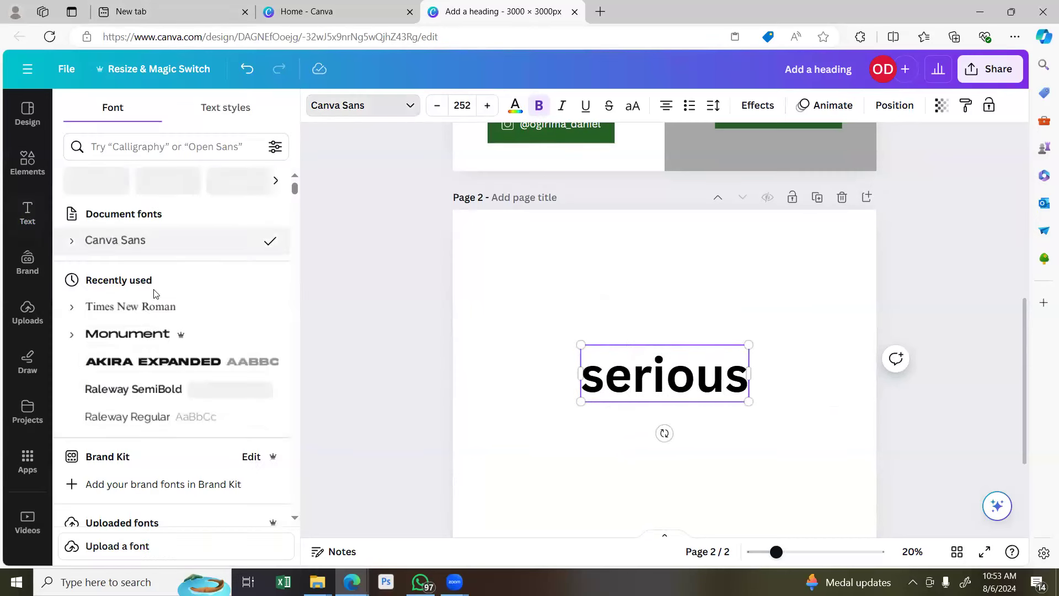
scroll(154, 344, "down", 5)
left_click(217, 418)
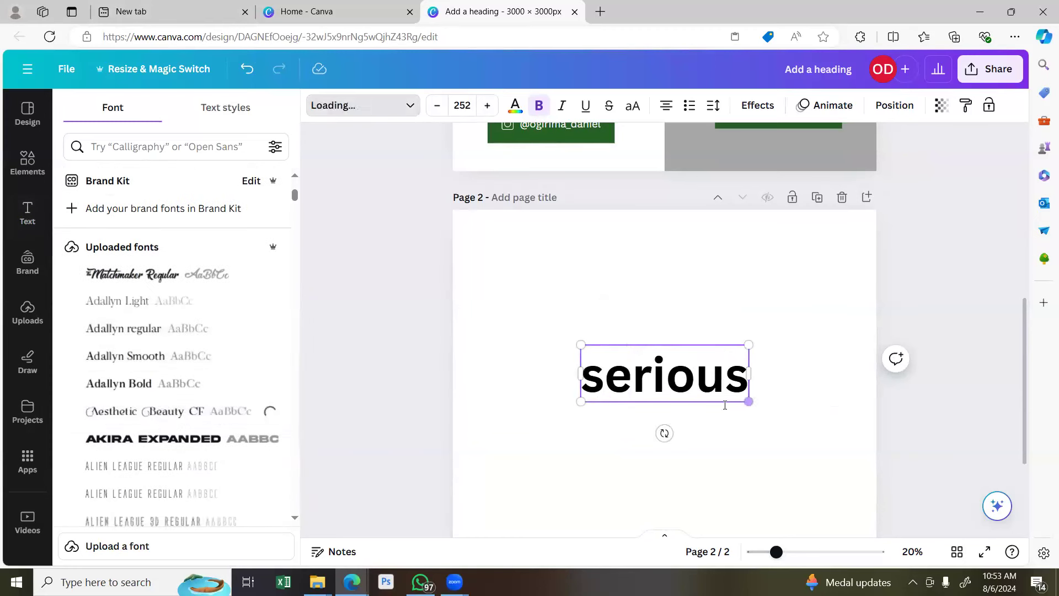
left_click(612, 390)
key("BackSpace")
type("S")
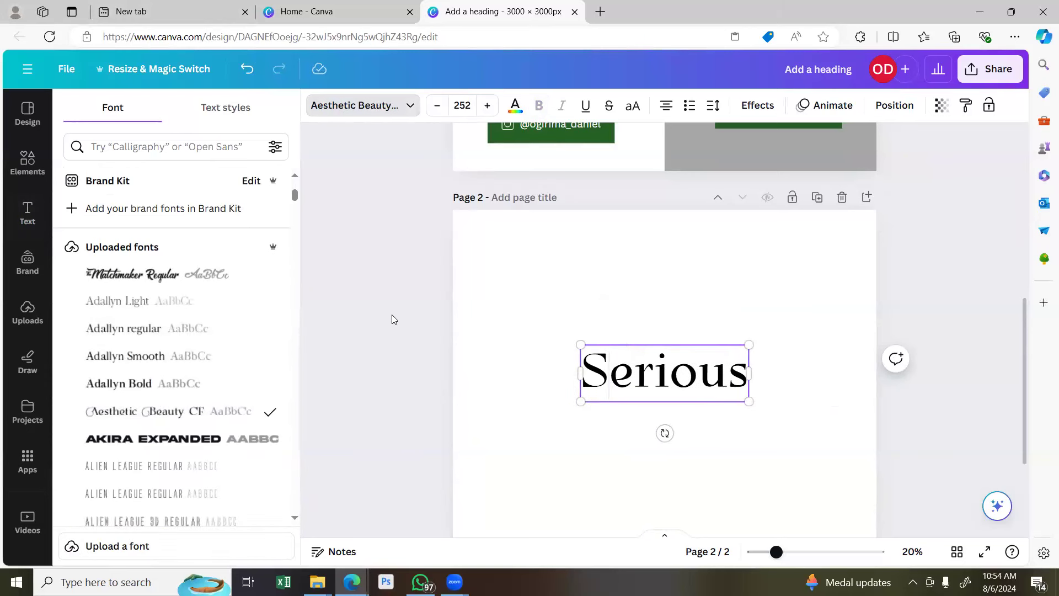
left_click(685, 382)
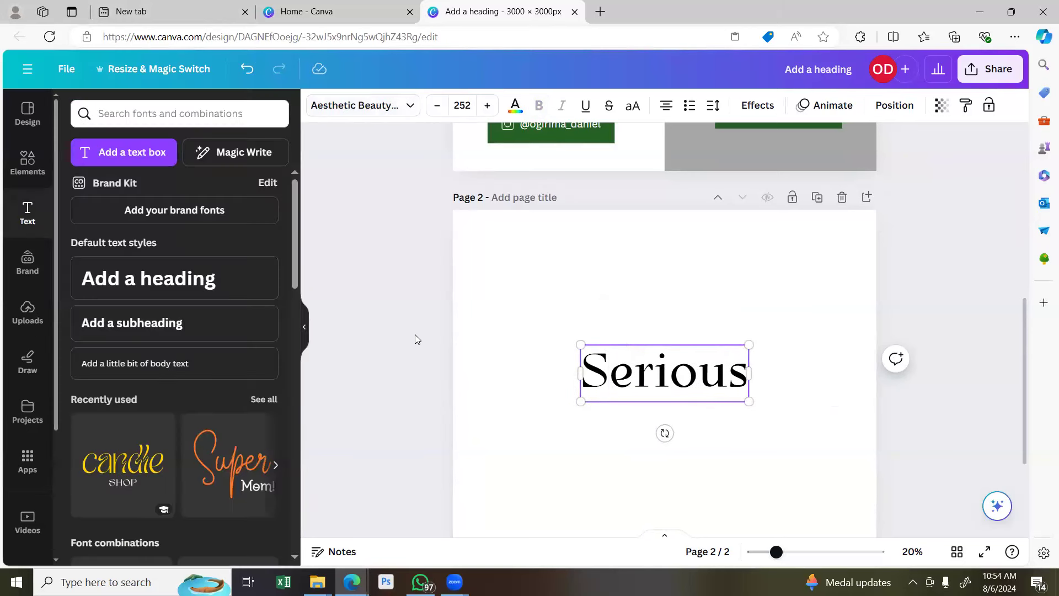
left_click(775, 454)
Duplicate 'Serious' below the original and retype the copy, bumping its size one point.
left_click_drag(693, 359, 668, 410)
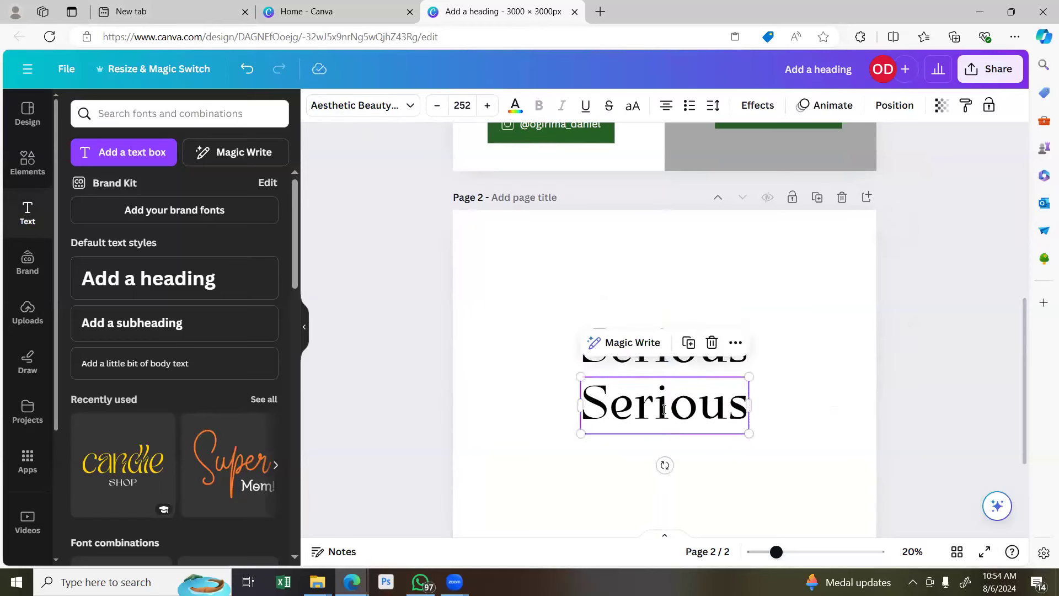
double_click(670, 409)
type("serious")
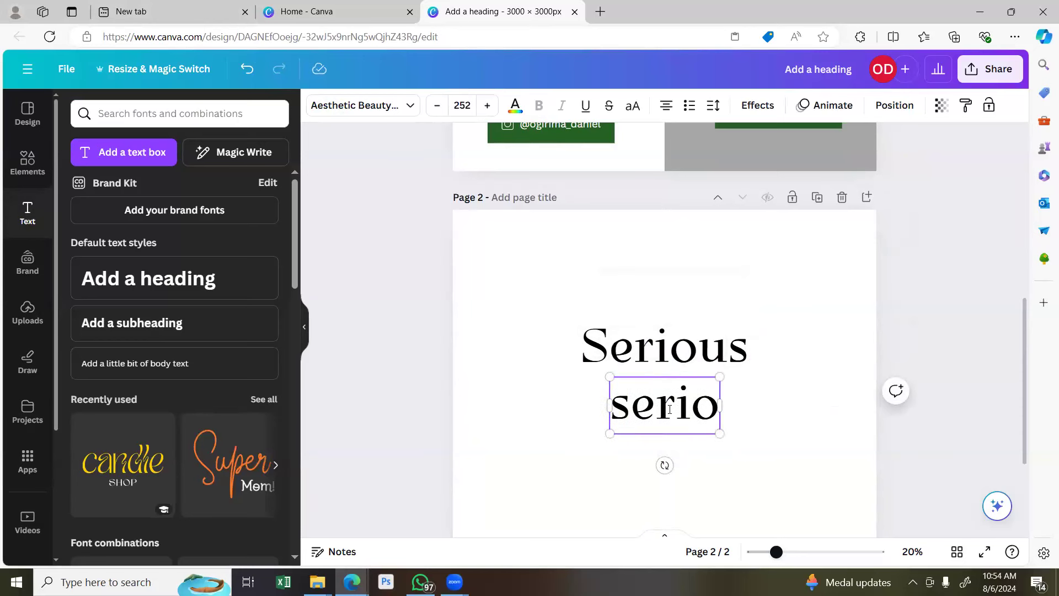
left_click(409, 108)
left_click(486, 105)
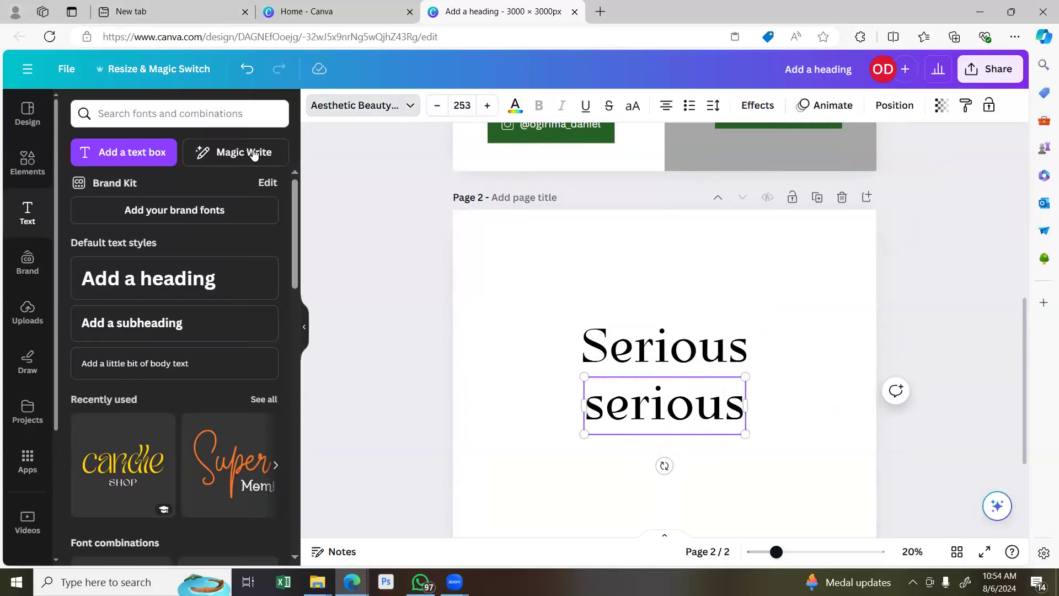
Set the lower copy to Bebas Neue Cyrillic so it reads 'SERIOUS' at size 253.
left_click(414, 112)
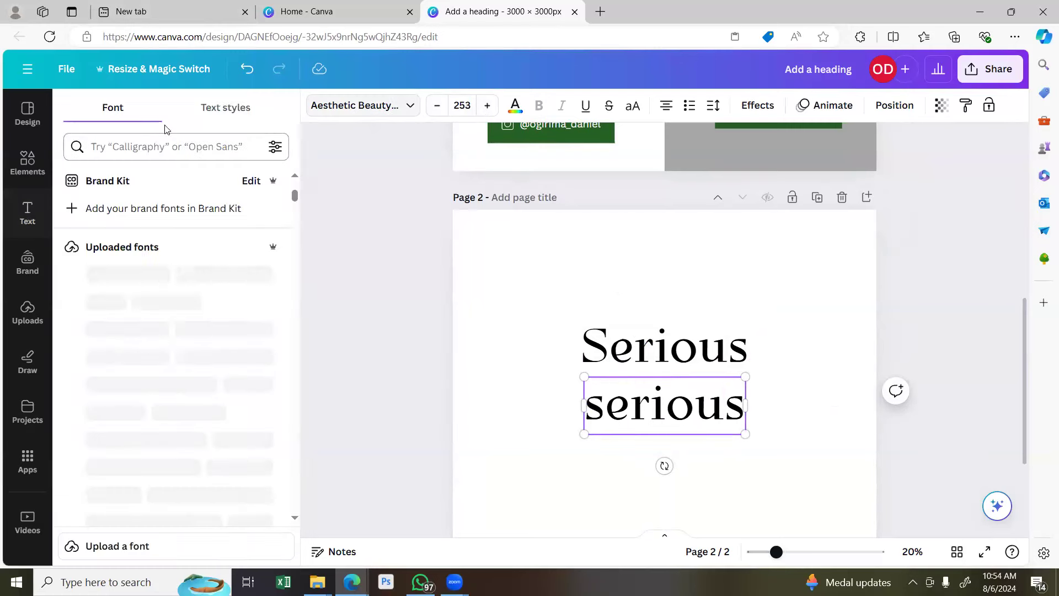
type("bebas")
key("Return")
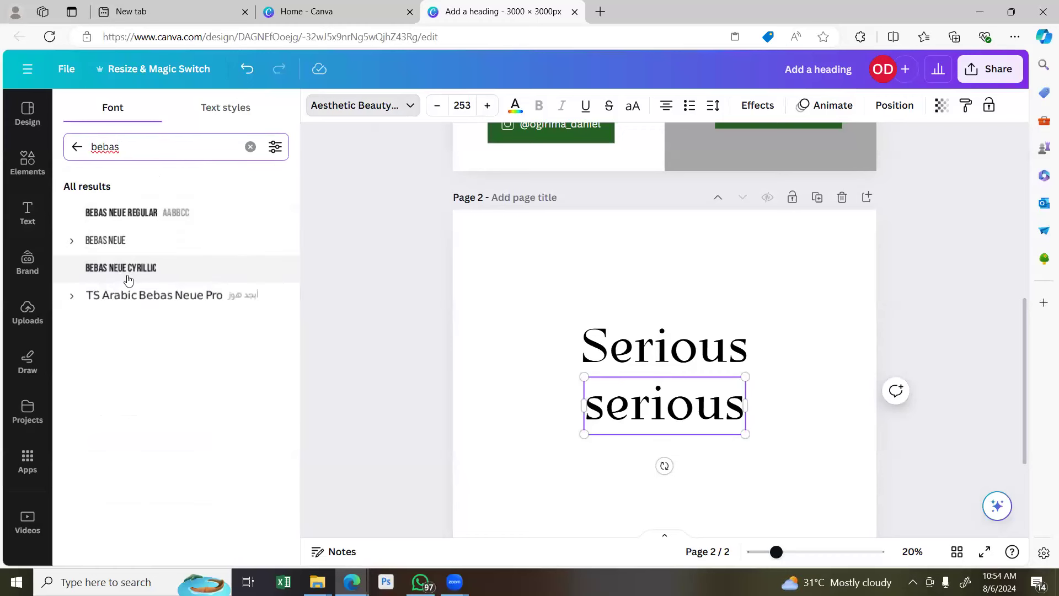
left_click(129, 277)
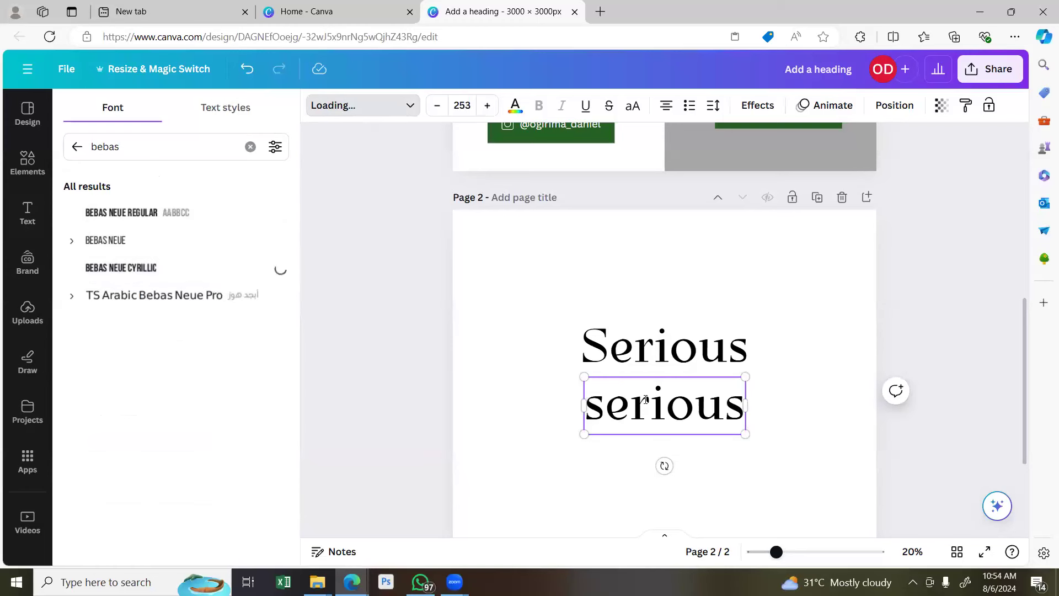
left_click_drag(725, 433, 772, 513)
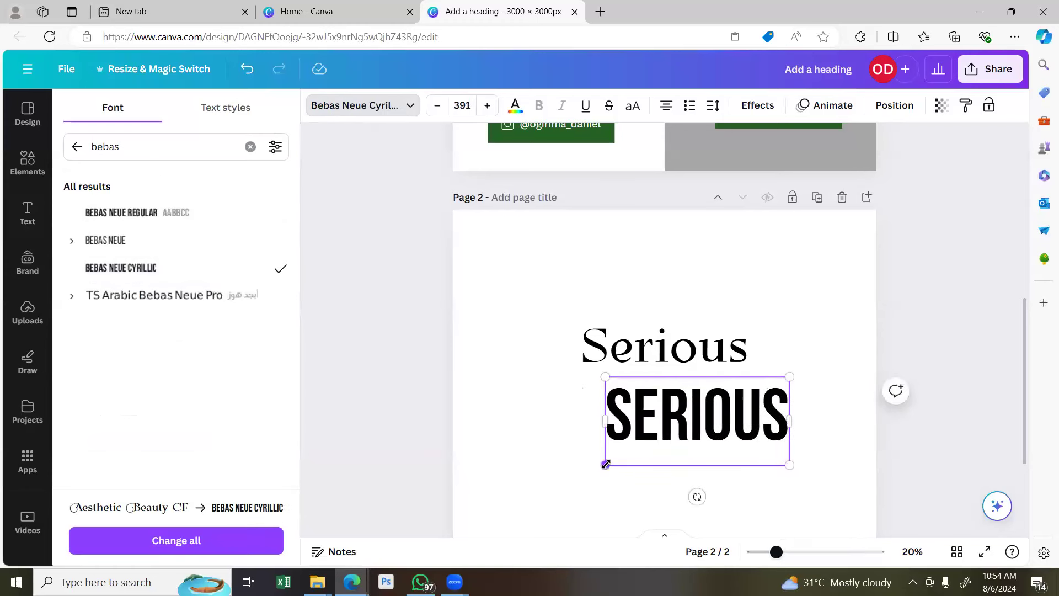
key("ctrl+z")
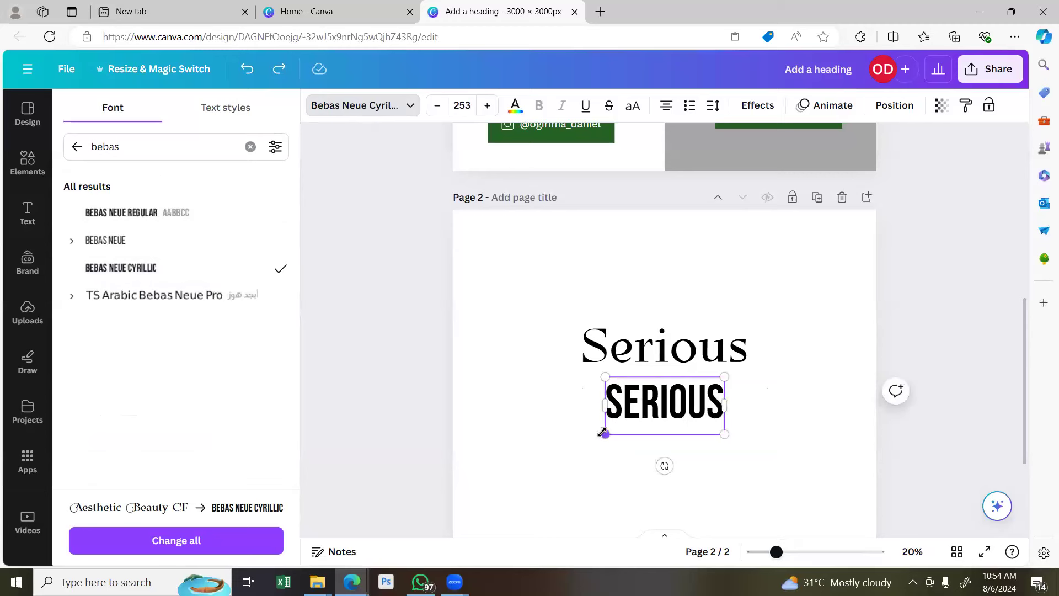
left_click_drag(607, 429, 590, 446)
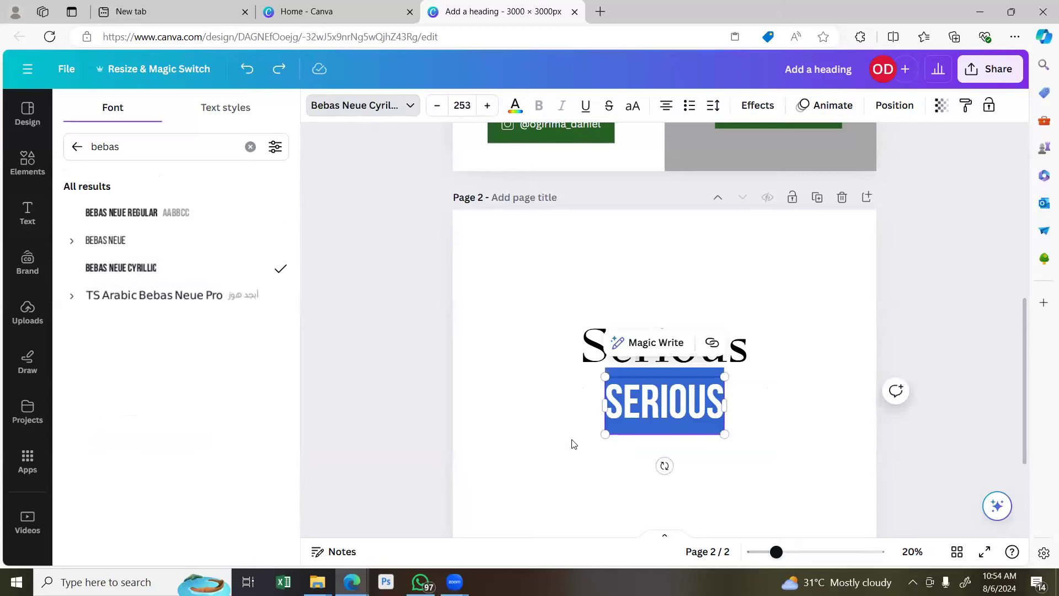
left_click(635, 439)
Enlarge the lower bold SERIOUS to about size 305 and widen it to match the upper word.
left_click(703, 348)
left_click(704, 393)
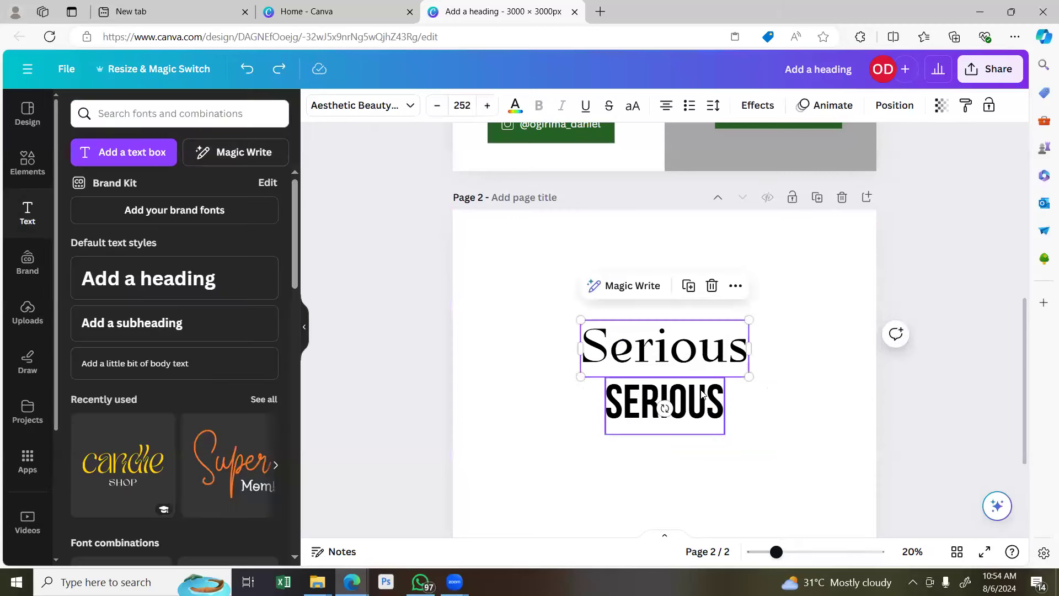
left_click_drag(590, 451, 580, 446)
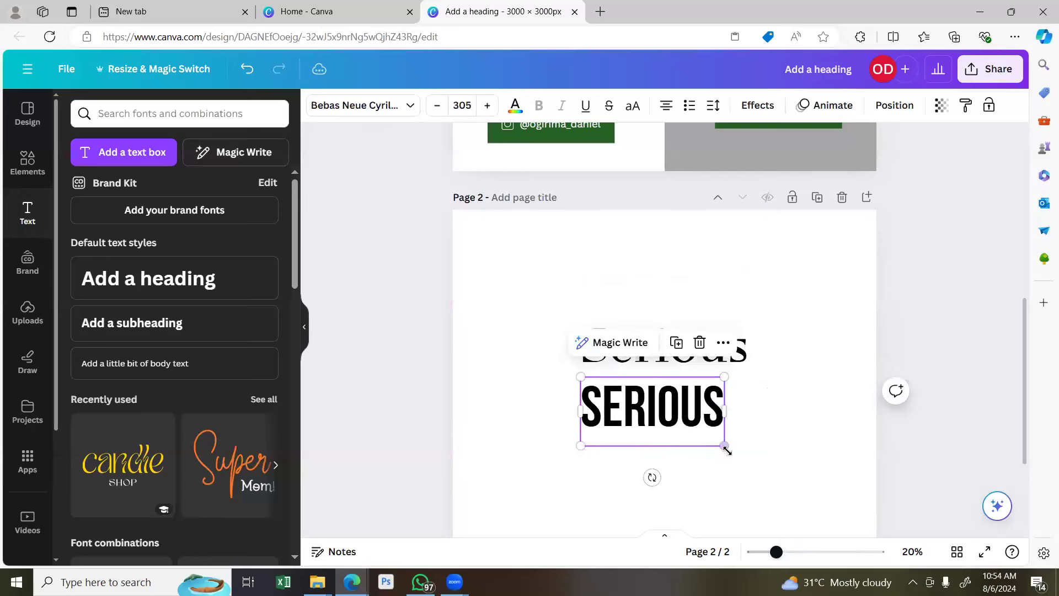
left_click_drag(725, 447, 747, 475)
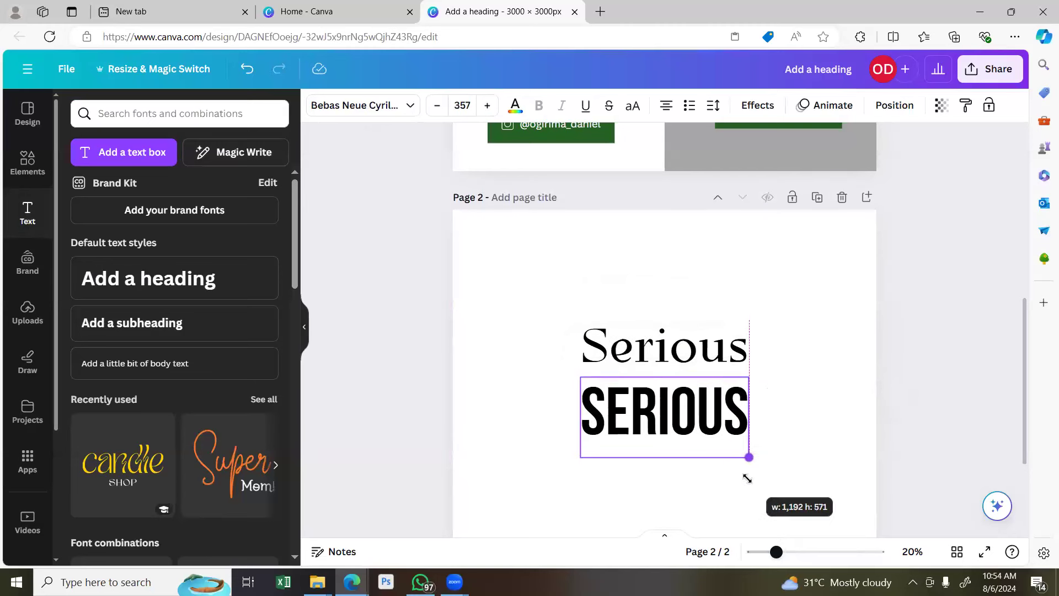
left_click(788, 422)
Set the upper serif word in all capitals and shrink it to the bold word's width.
left_click(683, 349)
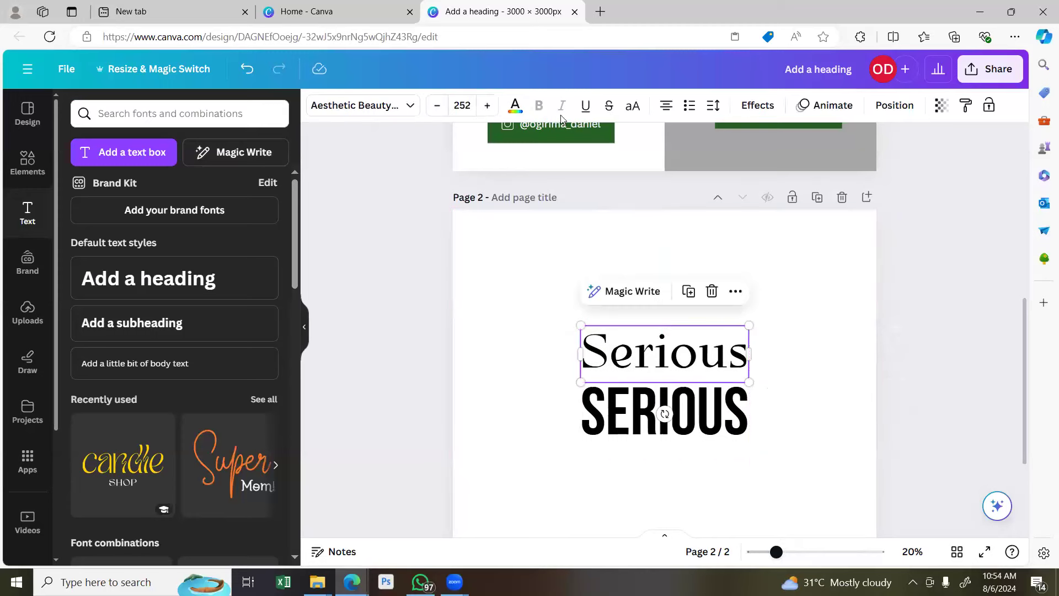
left_click(633, 108)
left_click_drag(770, 321, 748, 331)
left_click_drag(568, 337, 582, 342)
left_click(811, 414)
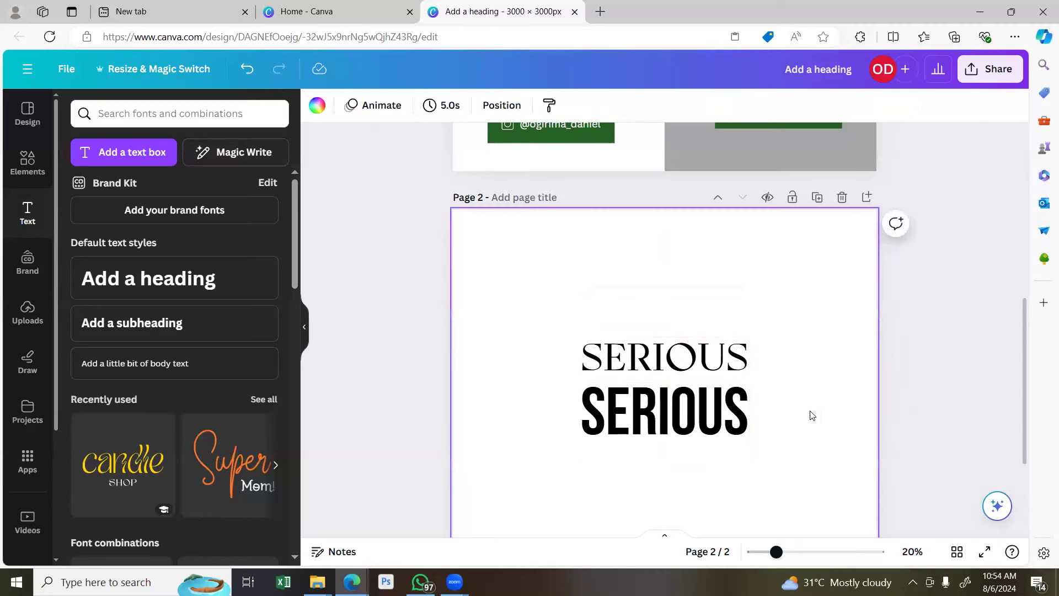
Move both SERIOUS words together, centred on page 2, then slightly lower.
left_click_drag(543, 304, 798, 463)
mouse_move(714, 435)
left_mouse_down()
mouse_move(714, 406)
mouse_move(715, 424)
left_mouse_up()
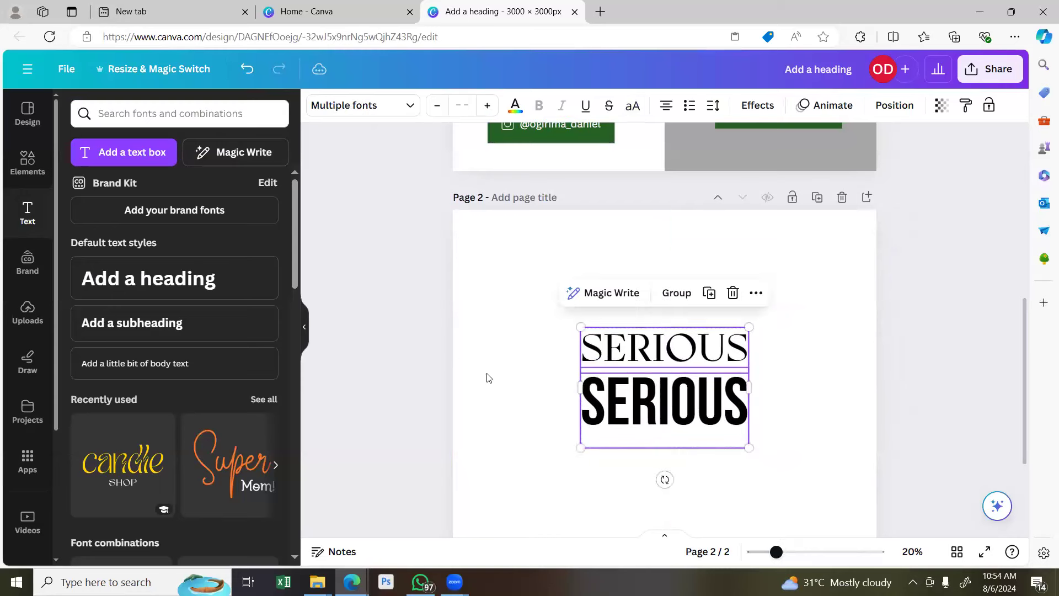
left_click(503, 338)
scroll(502, 339, "down", 3)
left_click_drag(537, 173, 810, 316)
left_click_drag(711, 254, 713, 286)
left_click(484, 328)
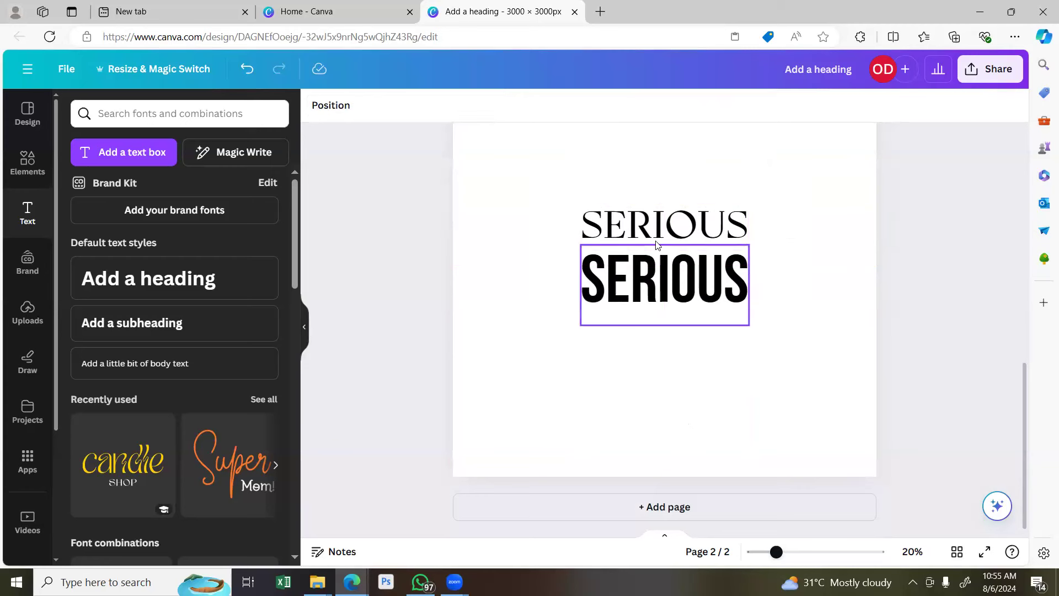
Select the bold SERIOUS text box on page 2.
left_click(666, 282)
left_click(440, 280)
left_click(654, 266)
left_click(690, 232)
left_click(771, 232)
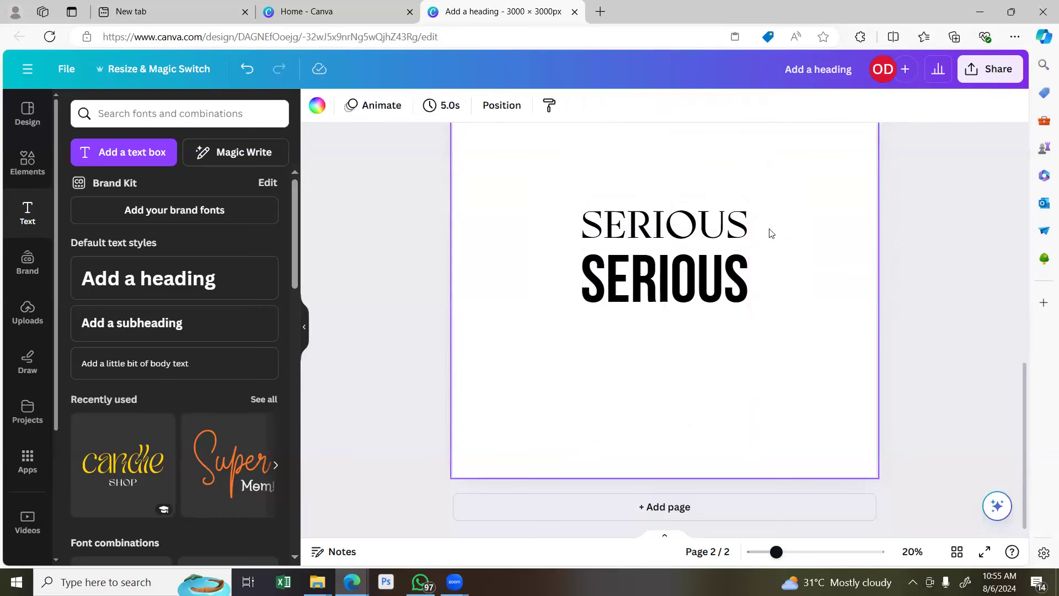
left_click(739, 263)
left_click(816, 227)
left_click(696, 230)
left_click(811, 250)
left_click(688, 273)
left_click(781, 238)
Delete the bold SERIOUS and retype the serif word as SERIF.
left_click(674, 274)
left_click(711, 210)
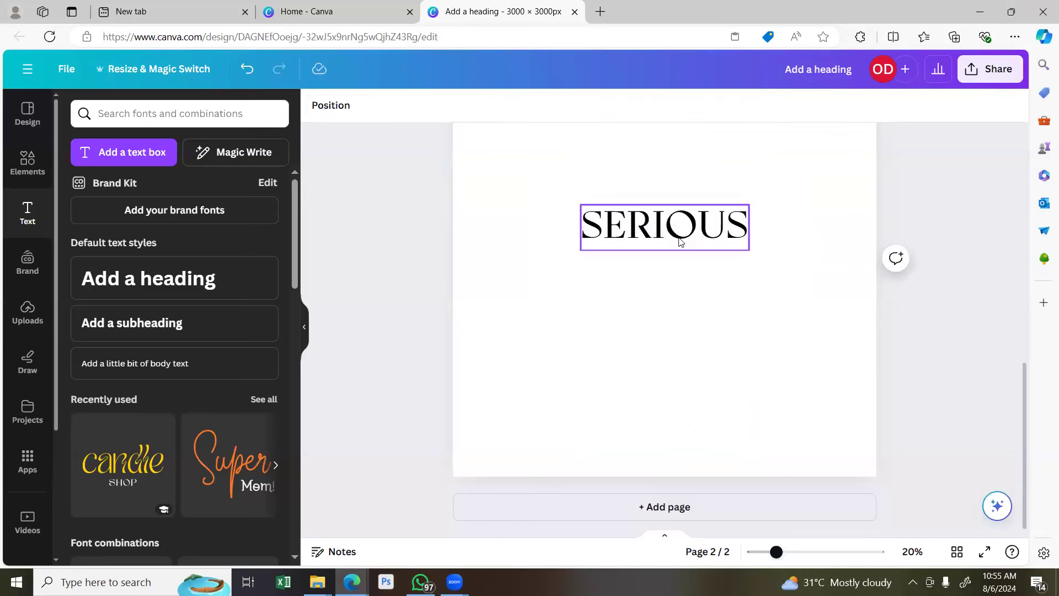
left_click(678, 236)
double_click(679, 237)
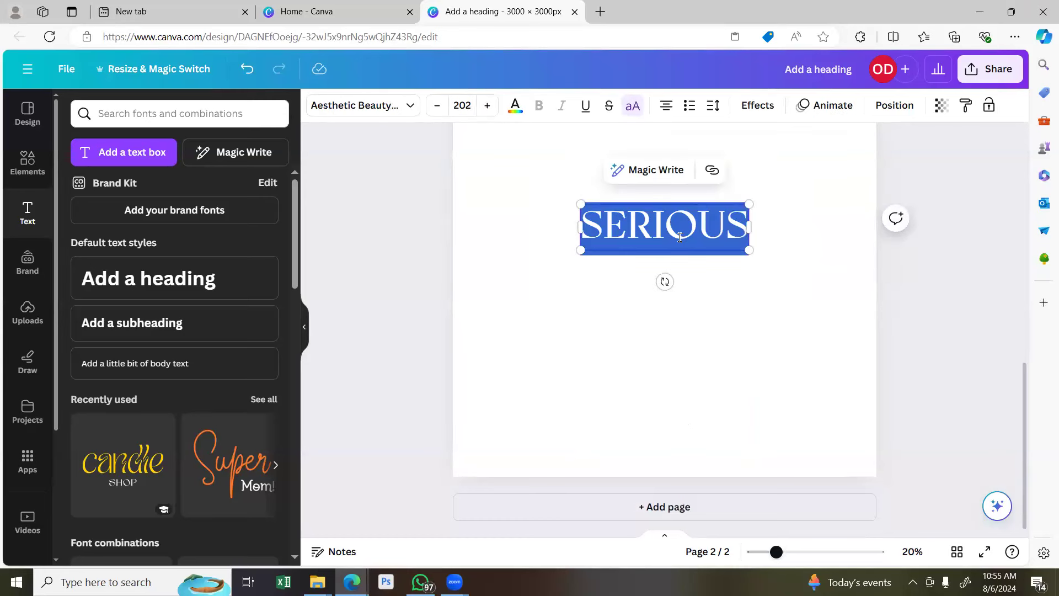
type("S")
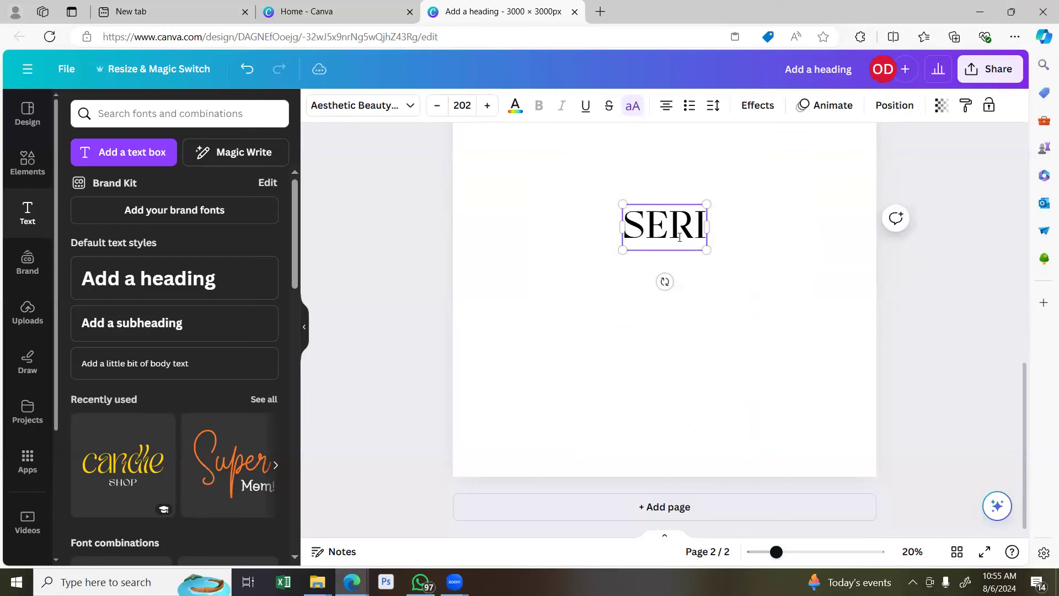
type("F")
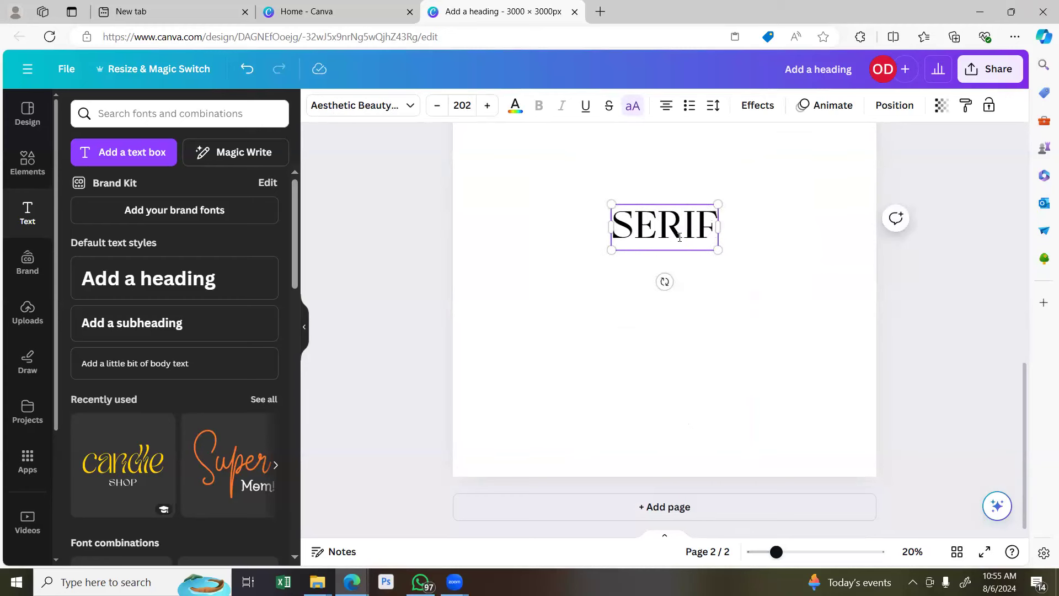
left_click(709, 257)
Duplicate SERIF and place the copy just below it.
left_click(701, 236)
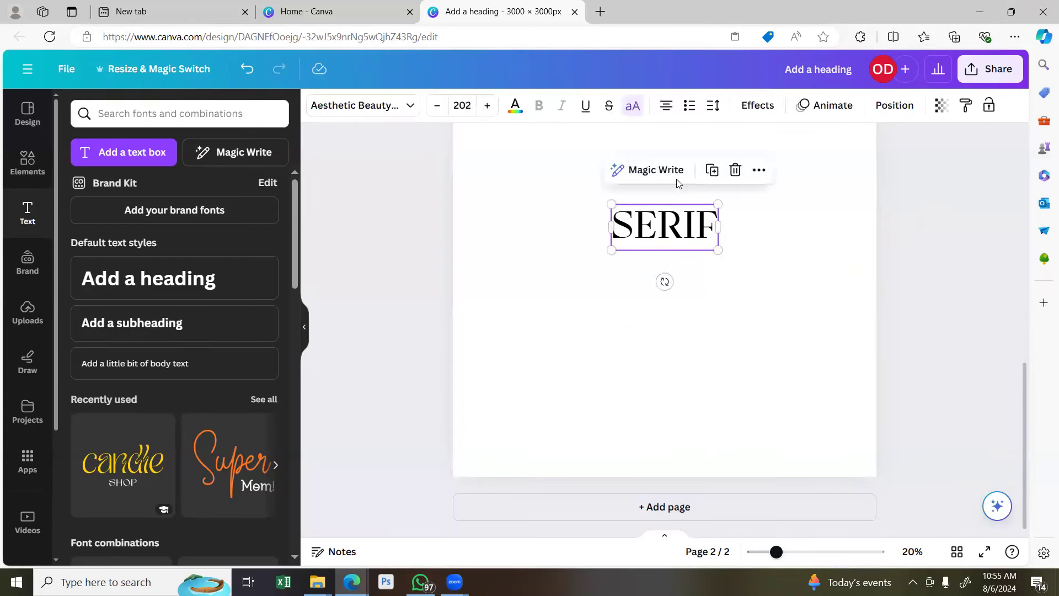
left_click(688, 170)
left_click_drag(671, 230, 669, 261)
Retype the copied word as SCRIPT.
double_click(674, 258)
type("S")
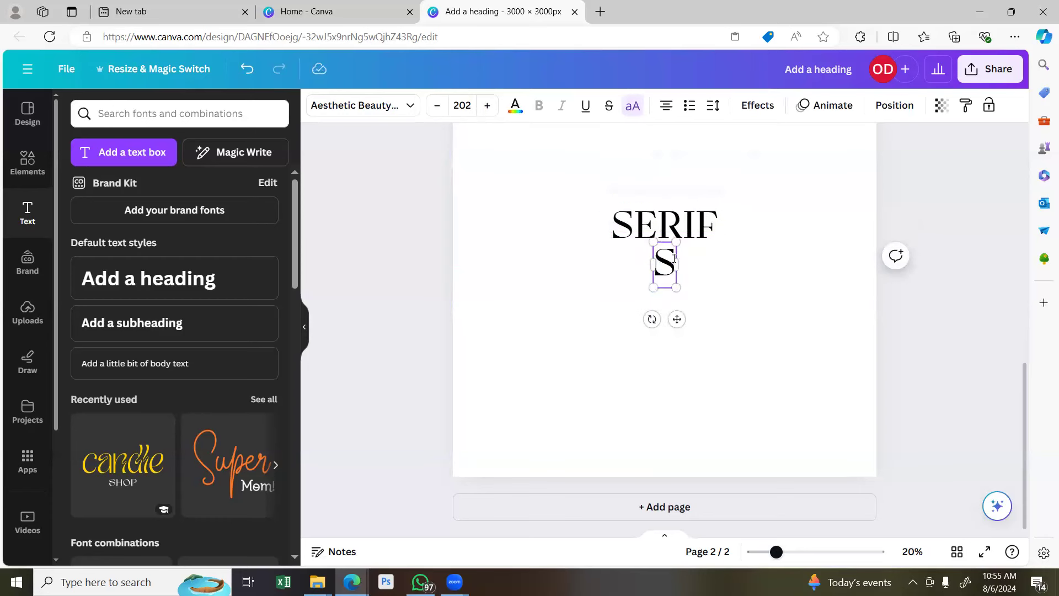
type("CRIPT")
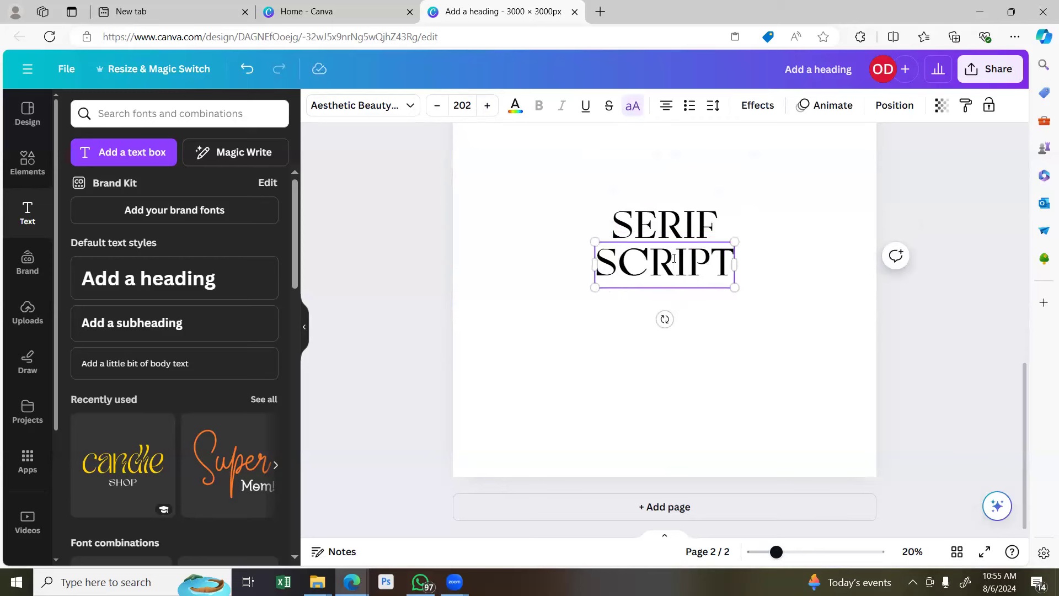
left_click(618, 226)
left_click(625, 265)
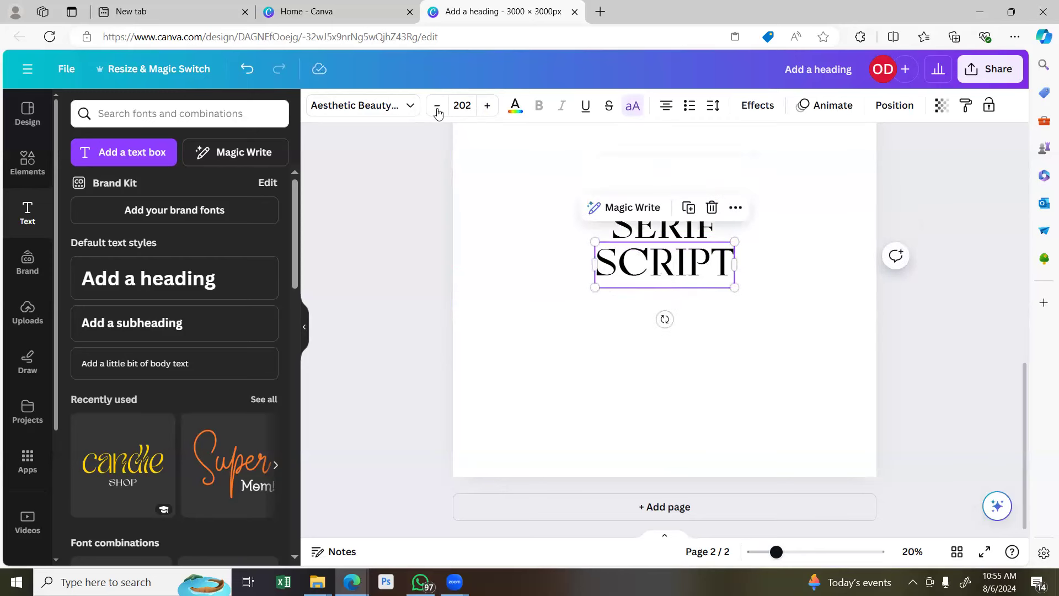
Set the copy in Blosta Script, turn off all caps, and capitalise it to read 'Script'.
left_click(359, 106)
left_click(156, 145)
key("ctrl+a")
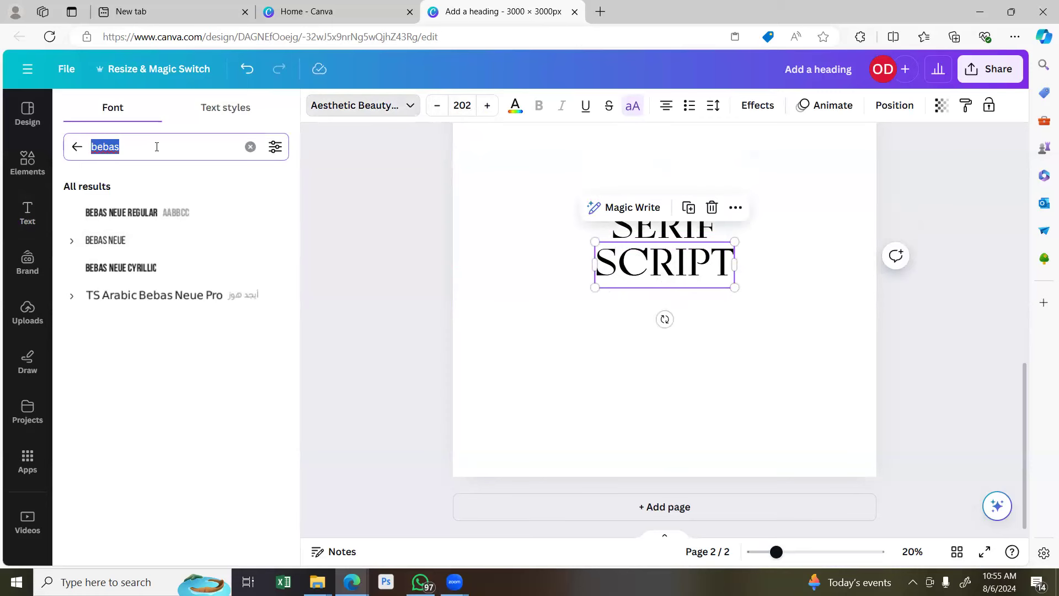
type("scripti")
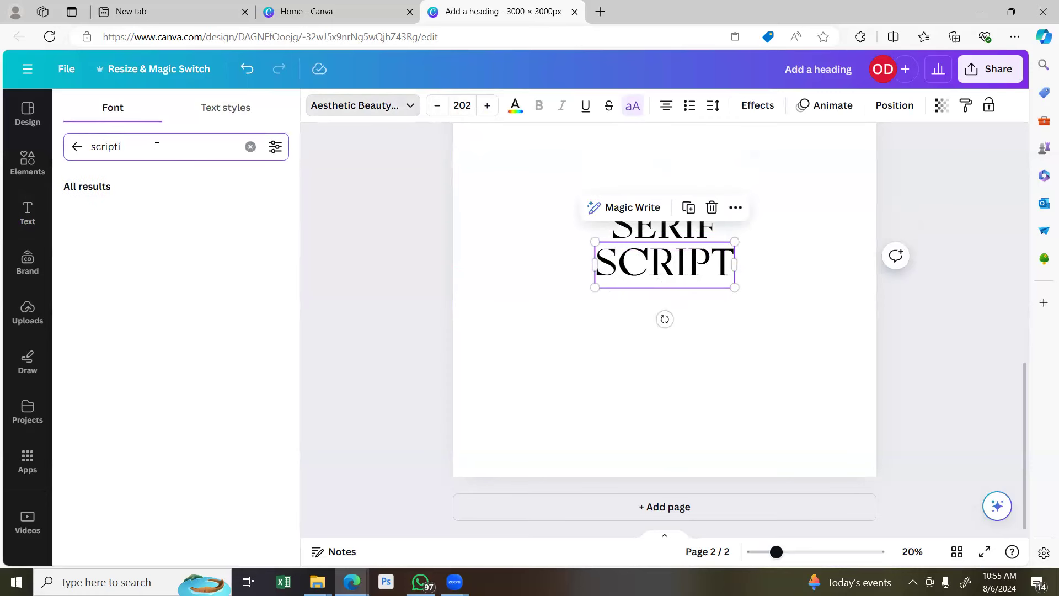
key("BackSpace")
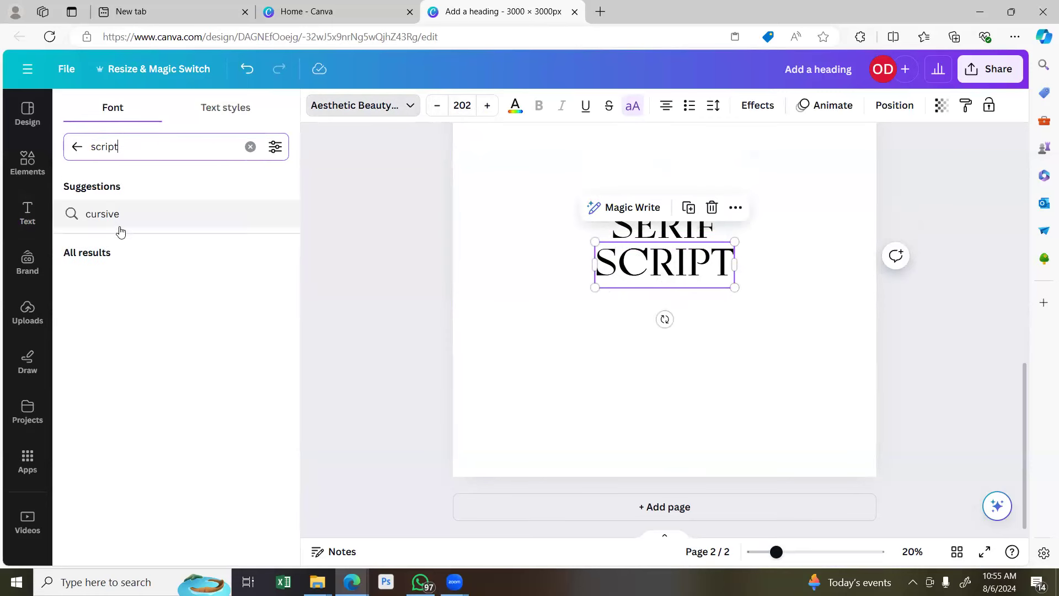
left_click(127, 334)
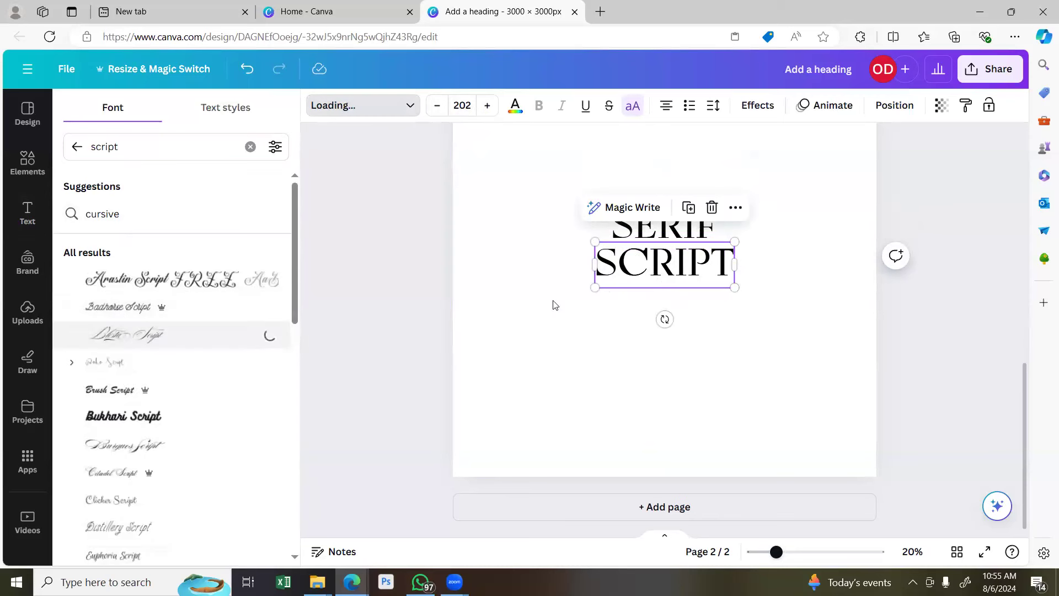
left_click(631, 106)
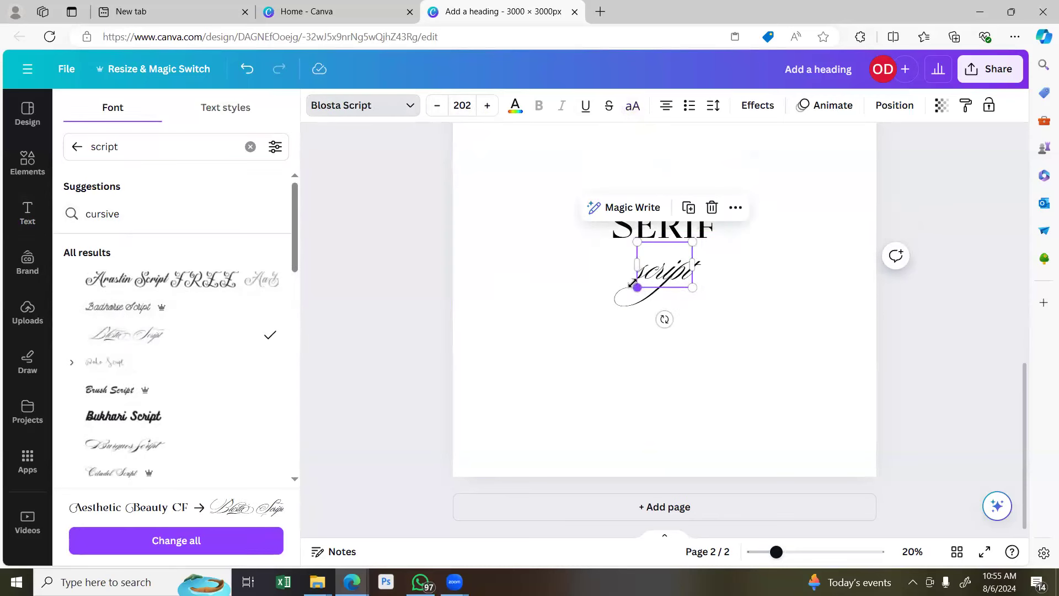
left_click(645, 272)
key("BackSpace")
type("S")
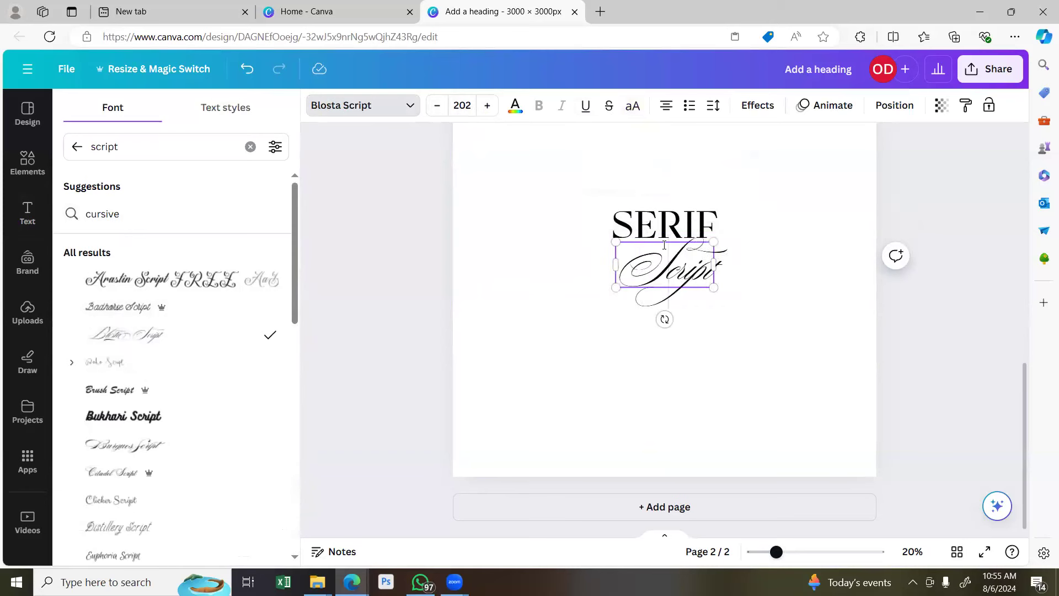
Enlarge Script to size 436 and centre it on the page below SERIF.
left_click_drag(744, 380, 772, 463)
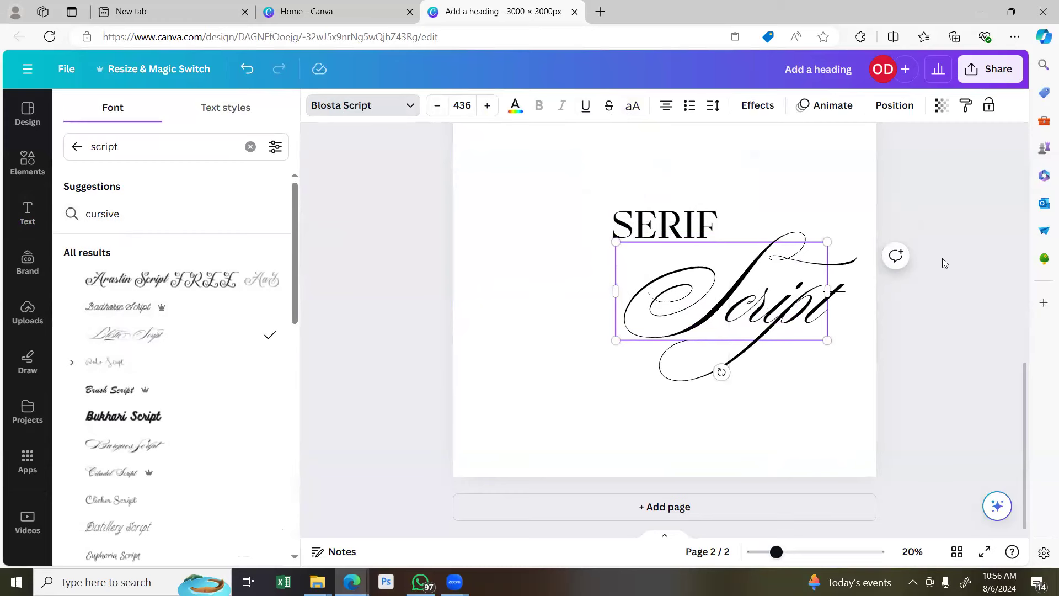
key("Escape")
left_click_drag(802, 299, 721, 303)
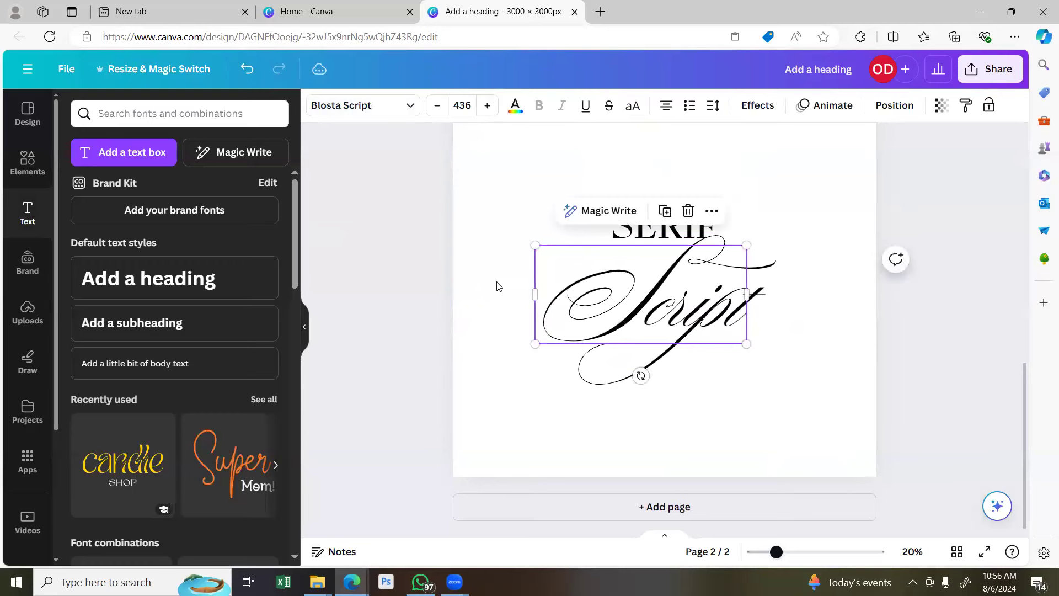
left_click(220, 258)
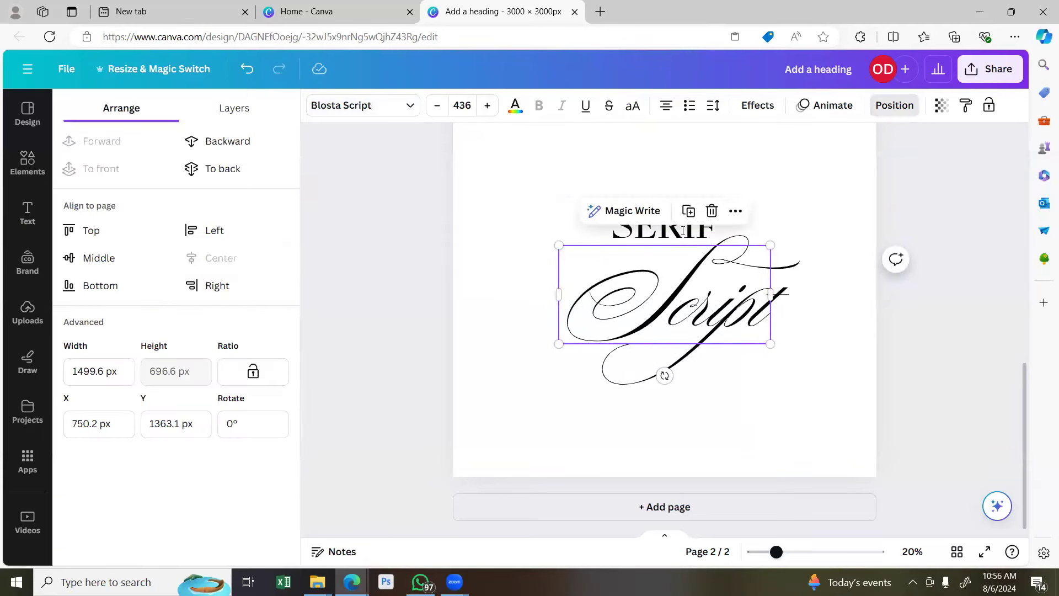
left_click(683, 230)
left_click(934, 214)
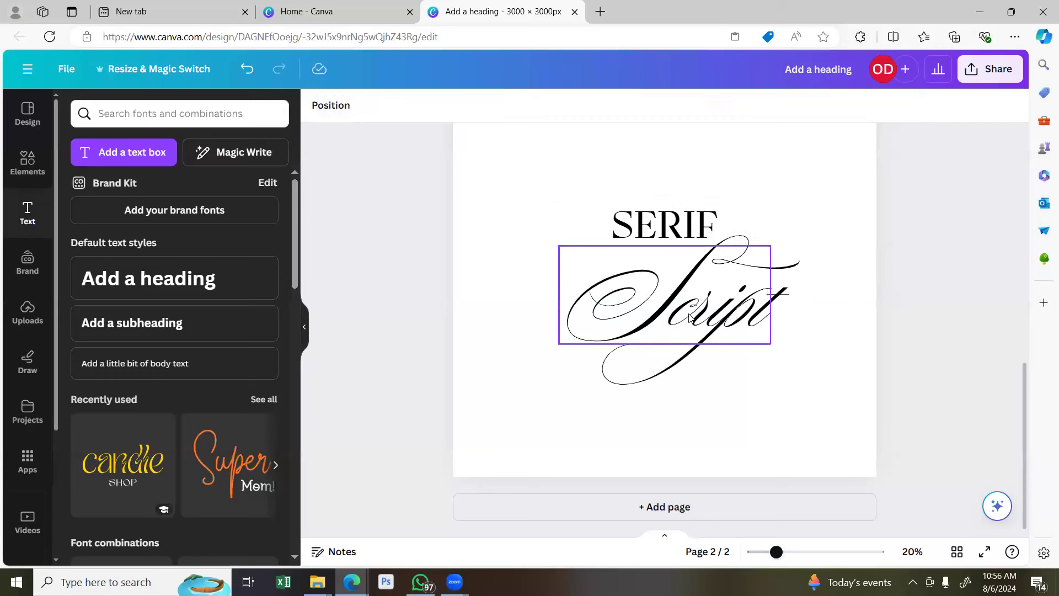
left_click_drag(688, 318, 688, 365)
Enlarge SERIF to size 377 and centre it horizontally on the page.
left_click(701, 233)
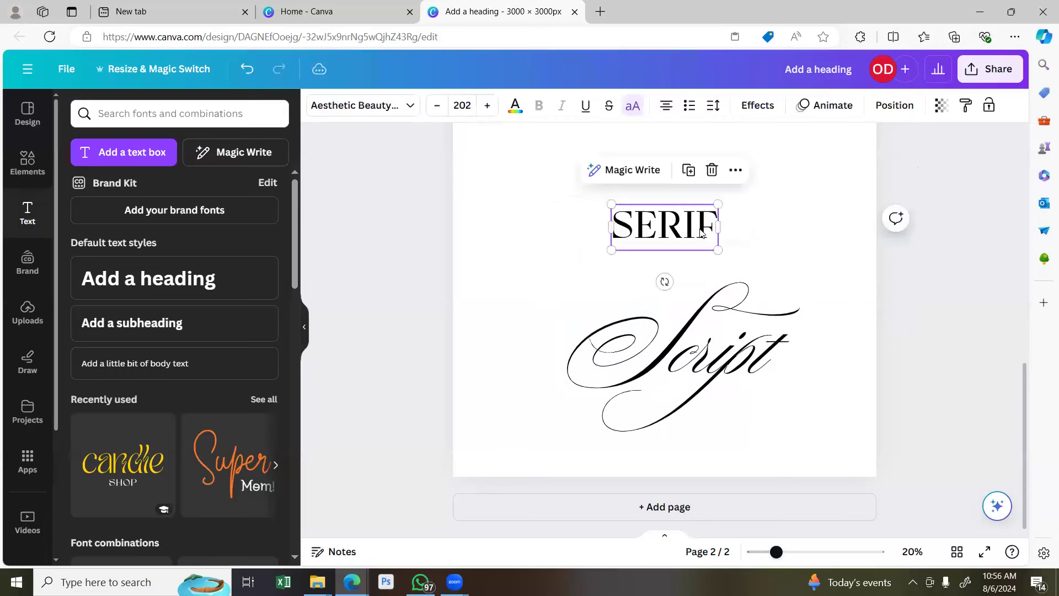
left_click(905, 113)
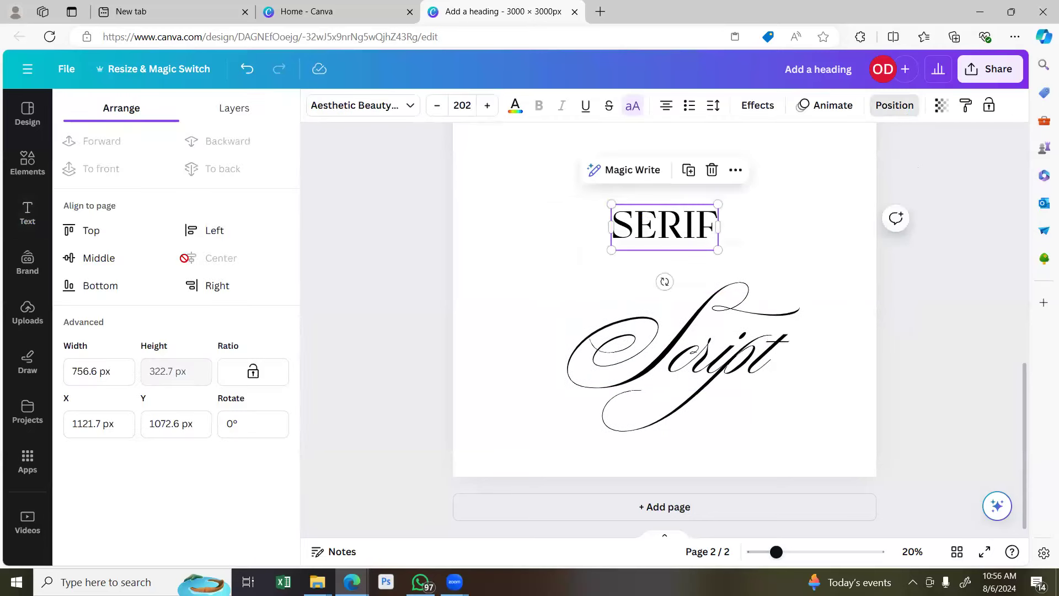
left_click_drag(777, 286, 821, 339)
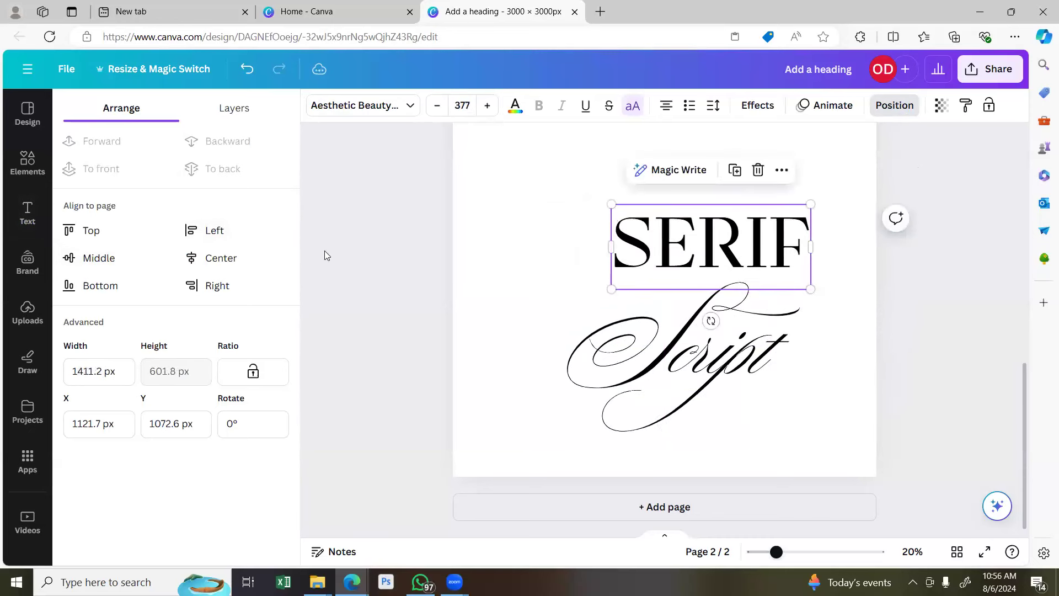
left_click(280, 266)
Move SERIF and Script up together as a pair.
scroll(586, 288, "up", 2)
scroll(692, 425, "down", 2)
left_click_drag(794, 411, 539, 205)
left_click_drag(661, 249, 659, 226)
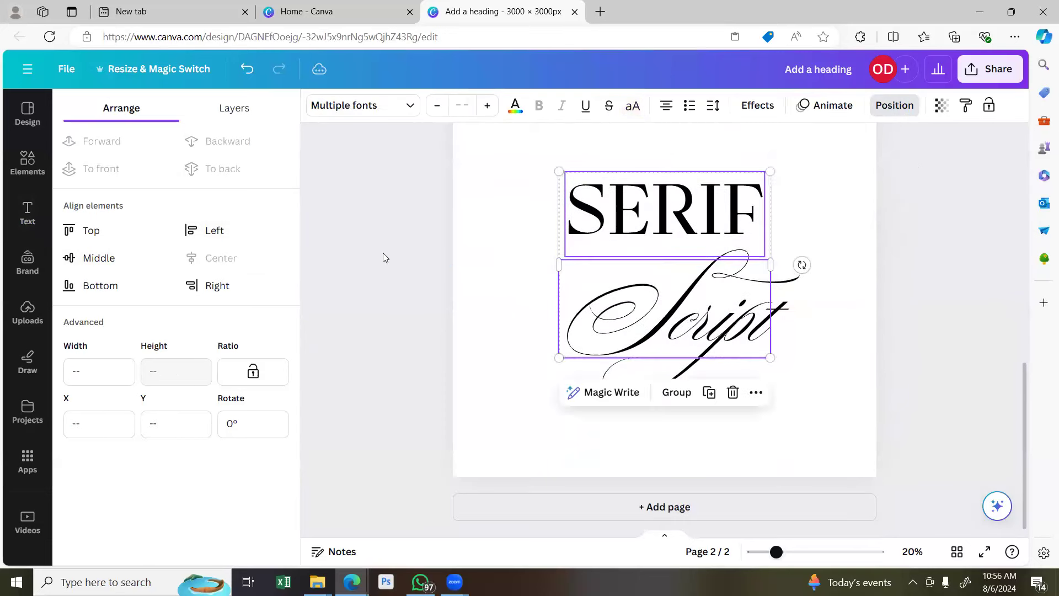
scroll(572, 279, "up", 2)
scroll(667, 421, "down", 1)
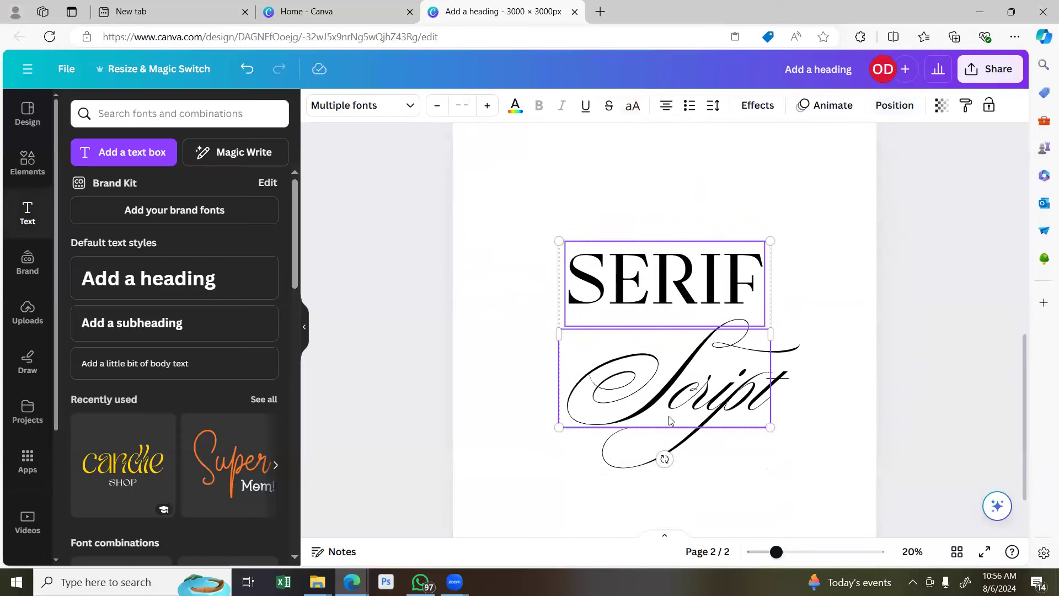
left_click(937, 201)
scroll(893, 202, "up", 1)
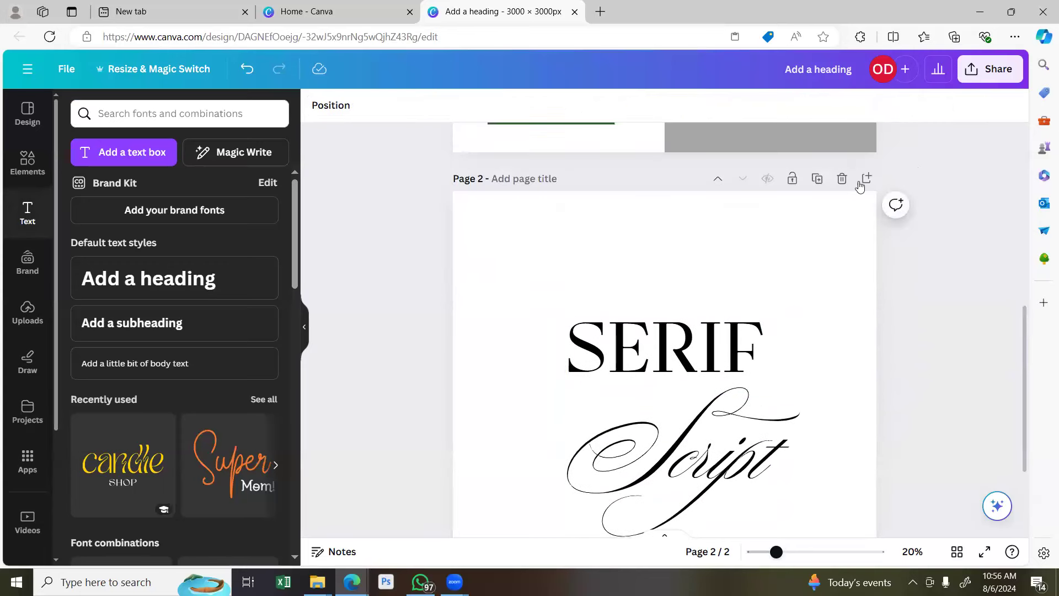
Duplicate page 2 as a new page 3 and select its SERIF heading.
left_click(817, 178)
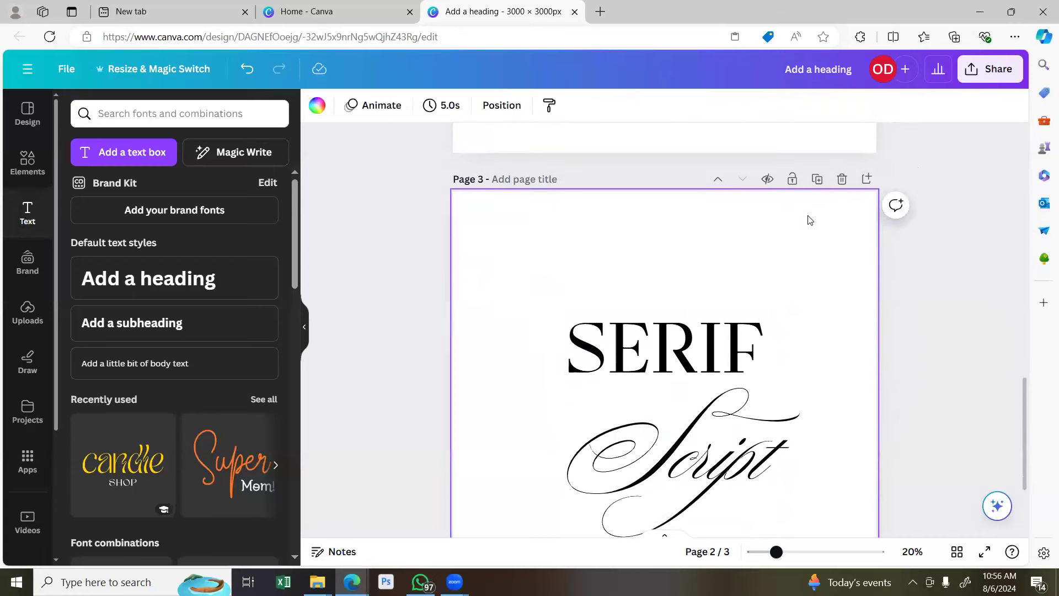
scroll(809, 220, "up", 3)
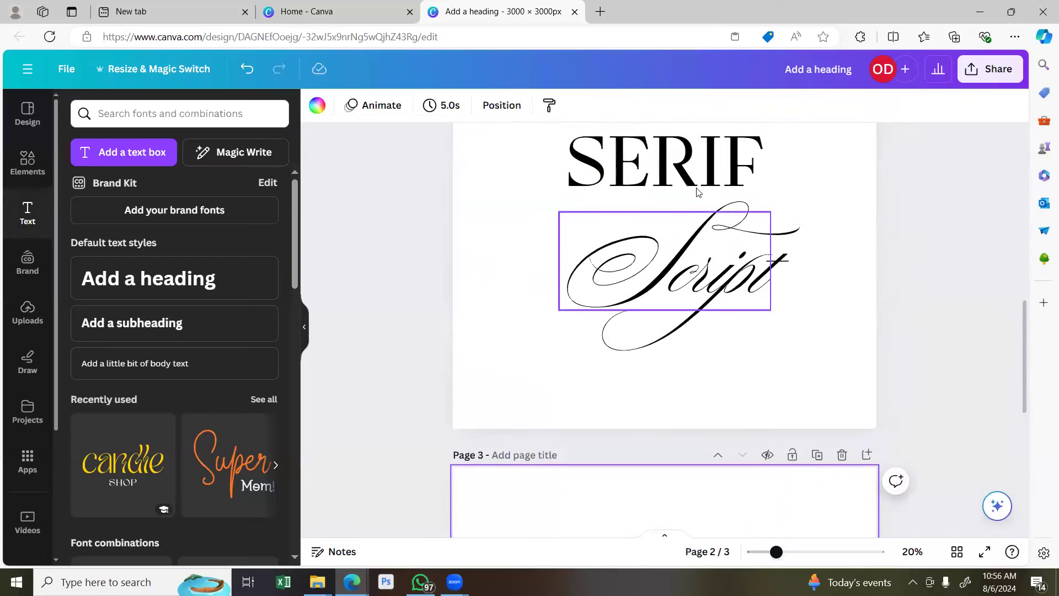
scroll(697, 232, "down", 2)
scroll(656, 395, "down", 2)
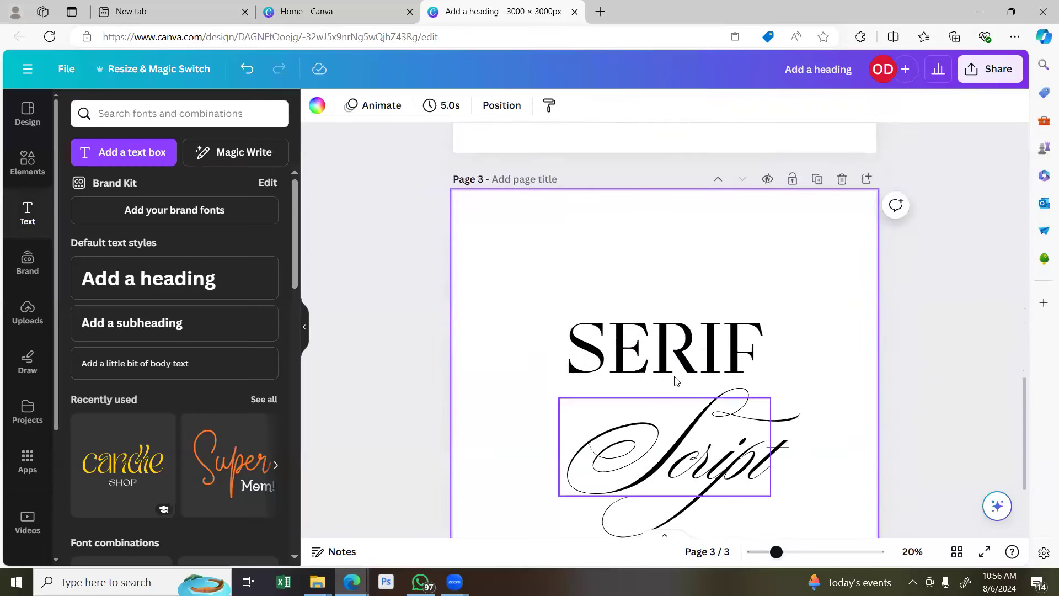
left_click(676, 380)
left_click(722, 338)
left_click(791, 331)
left_click(695, 339)
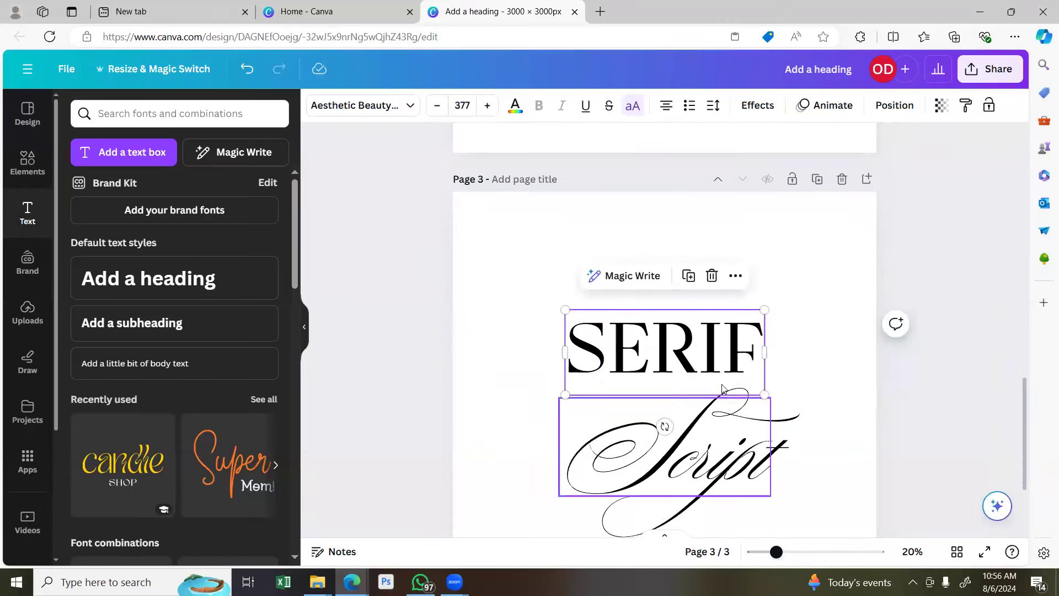
scroll(723, 387, "up", 5)
scroll(721, 350, "down", 4)
double_click(687, 407)
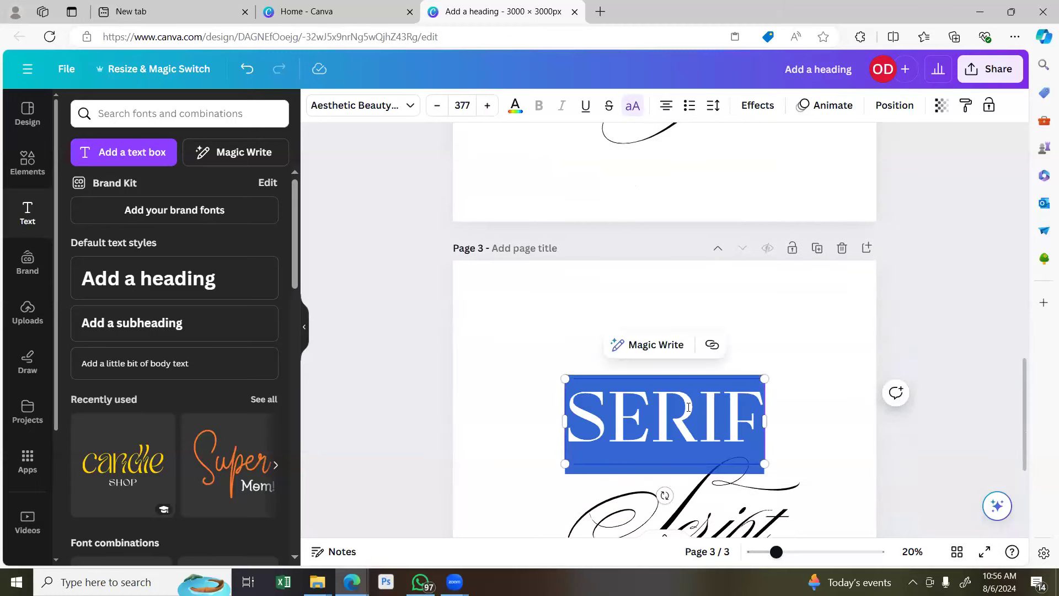
left_click(777, 436)
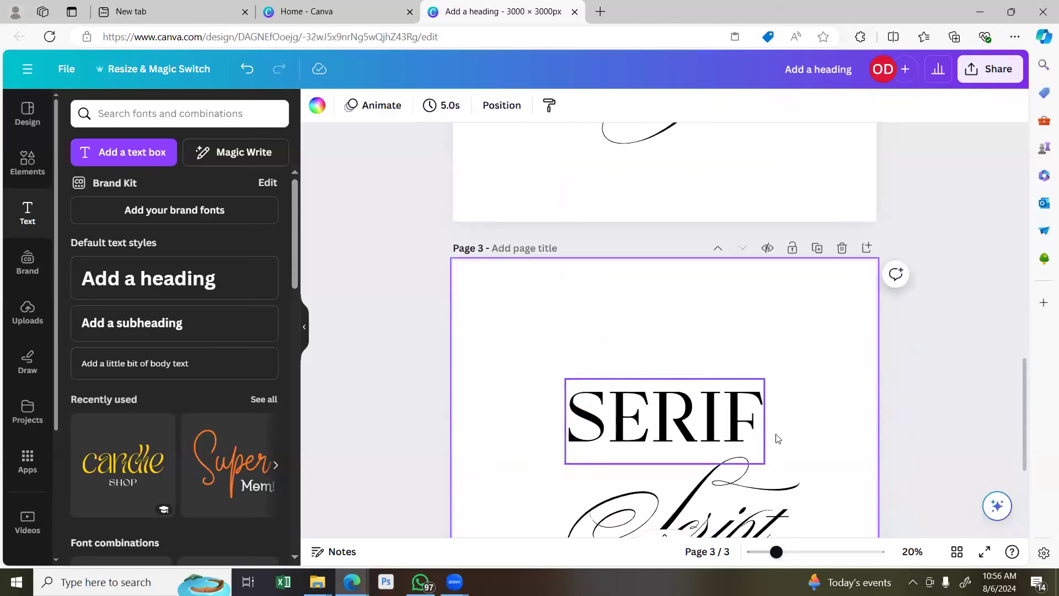
Delete the Script sample, centre the SERIF heading horizontally, and duplicate it.
left_click(719, 488)
left_click(711, 411)
left_click_drag(711, 411, 631, 321)
left_click(706, 493)
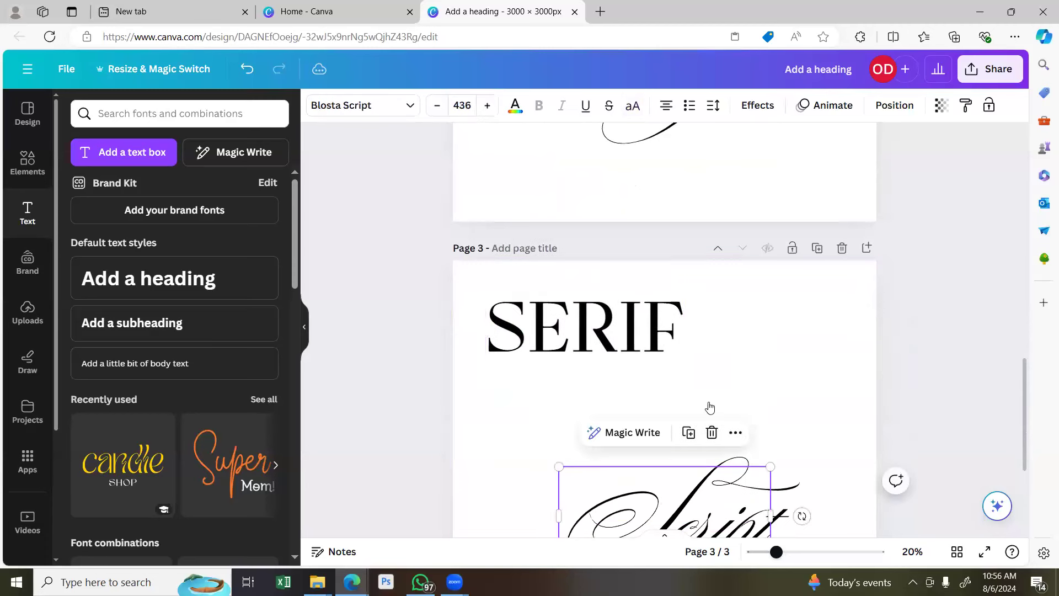
left_click(712, 432)
left_click_drag(584, 291, 672, 409)
left_click(688, 262)
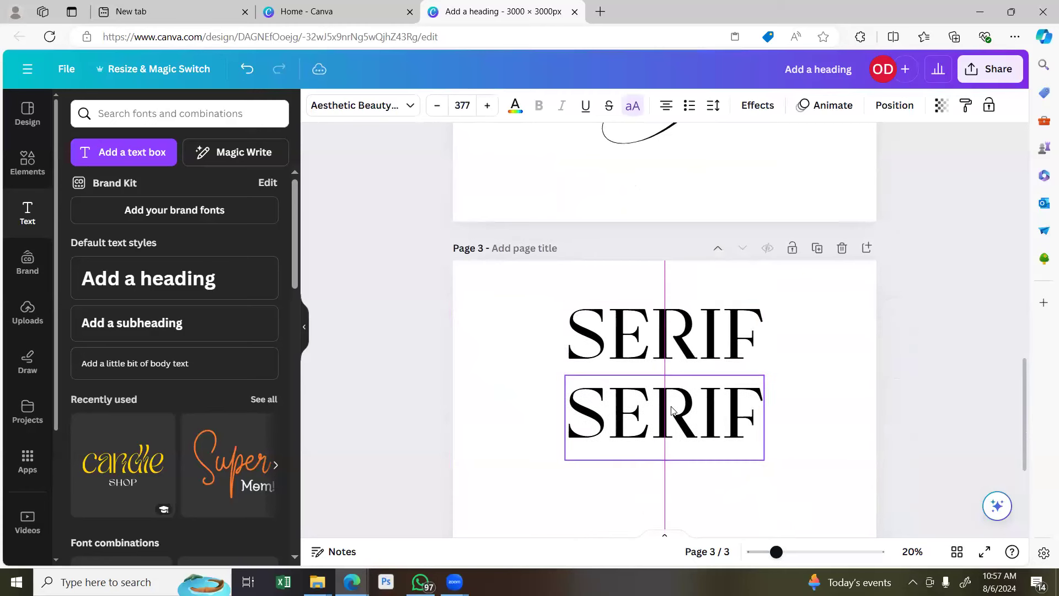
Retype the copy as SANS SERIF and shrink it to size 222.
double_click(671, 408)
type("SAN")
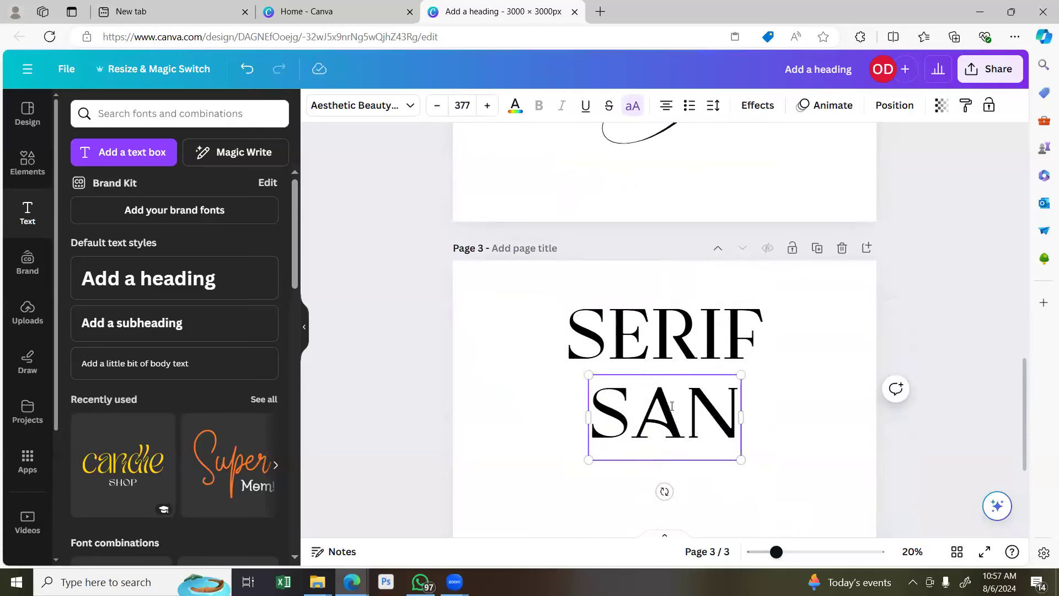
type("S SERIF")
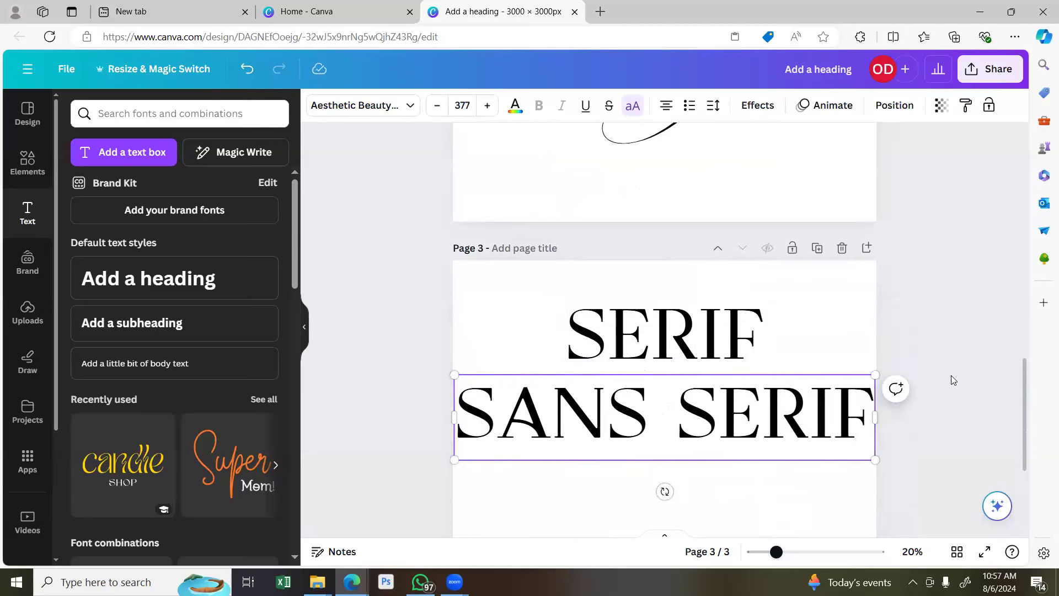
left_click_drag(813, 396, 704, 411)
left_click_drag(607, 442, 697, 457)
left_click(772, 441)
Duplicate the SANS SERIF line and retype the copy as SLAB SERIF.
left_click(685, 347)
double_click(698, 453)
type("SL")
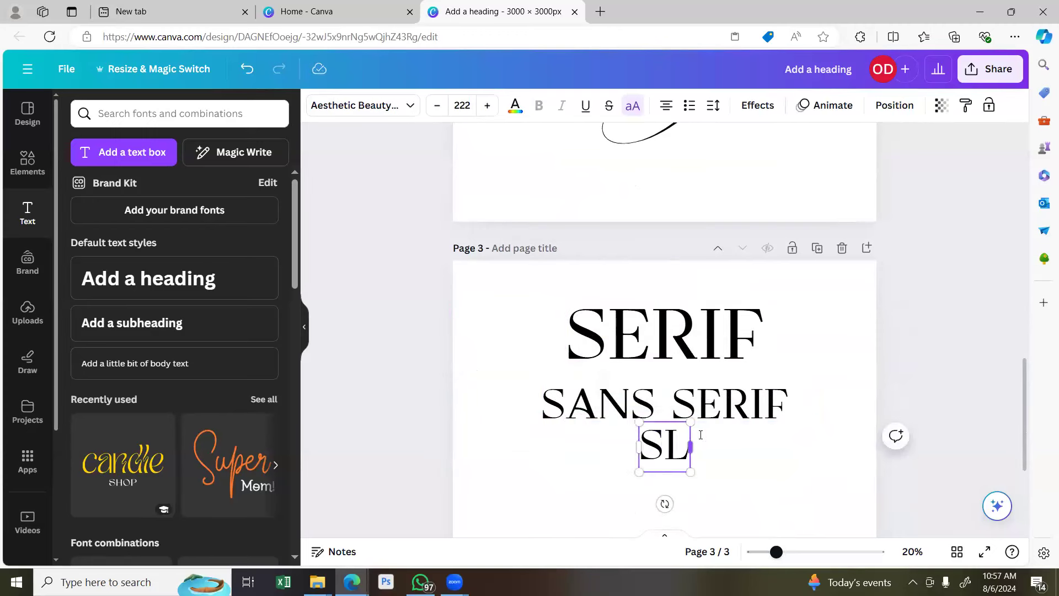
type("AB SERIF")
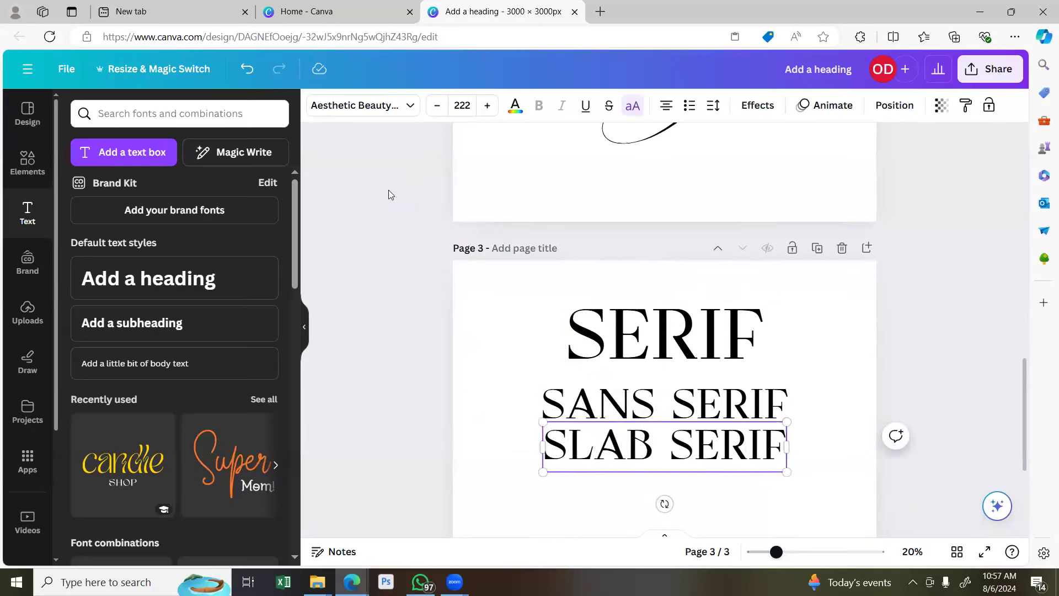
left_click(528, 360)
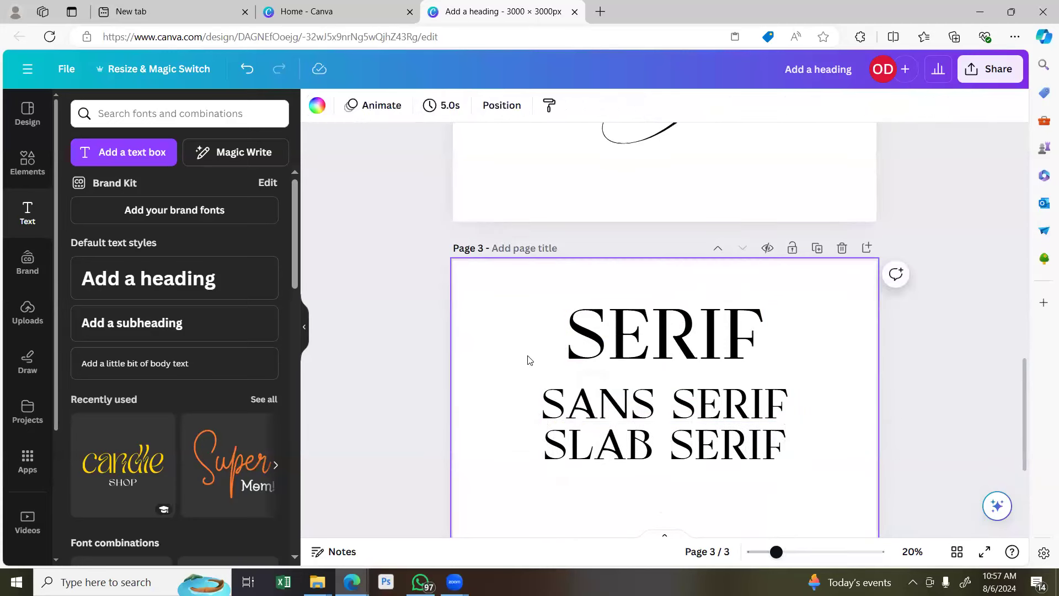
Set the SANS SERIF line in Poppins SemiBold via a 'poppins' font search.
left_click(618, 417)
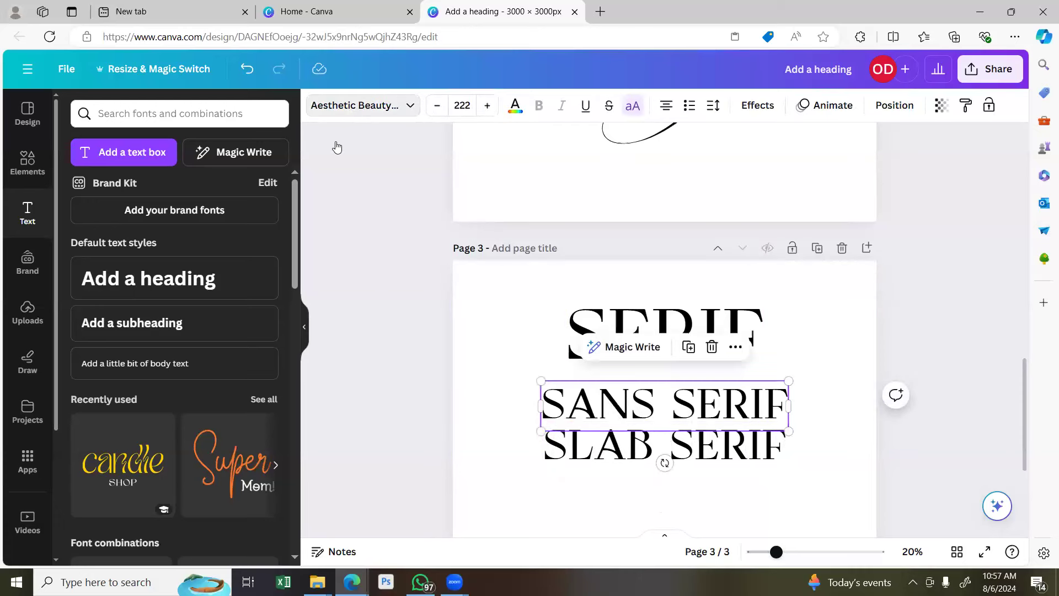
scroll(159, 316, "down", 2)
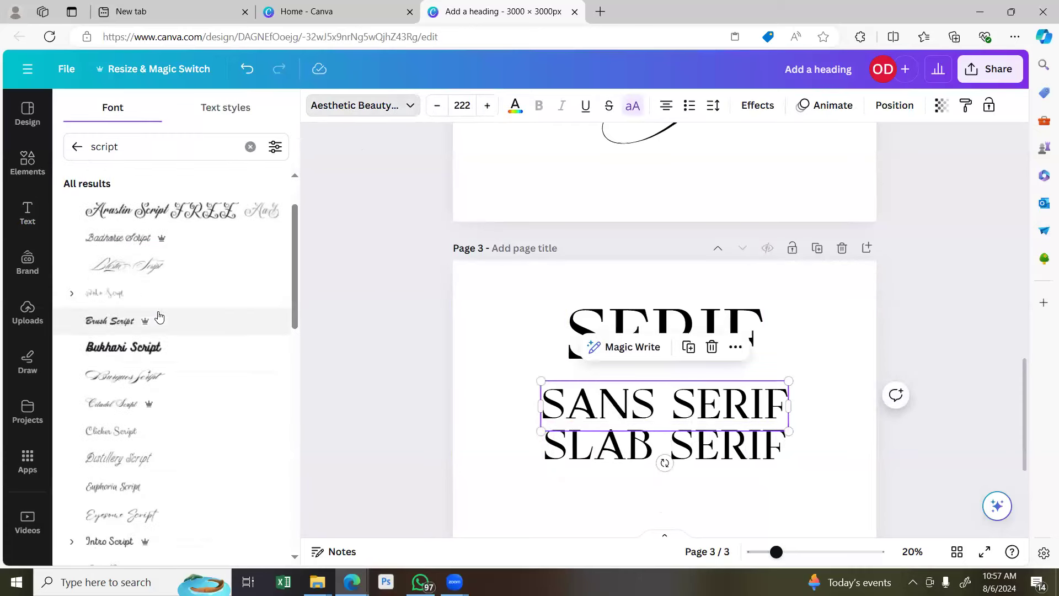
scroll(158, 316, "down", 4)
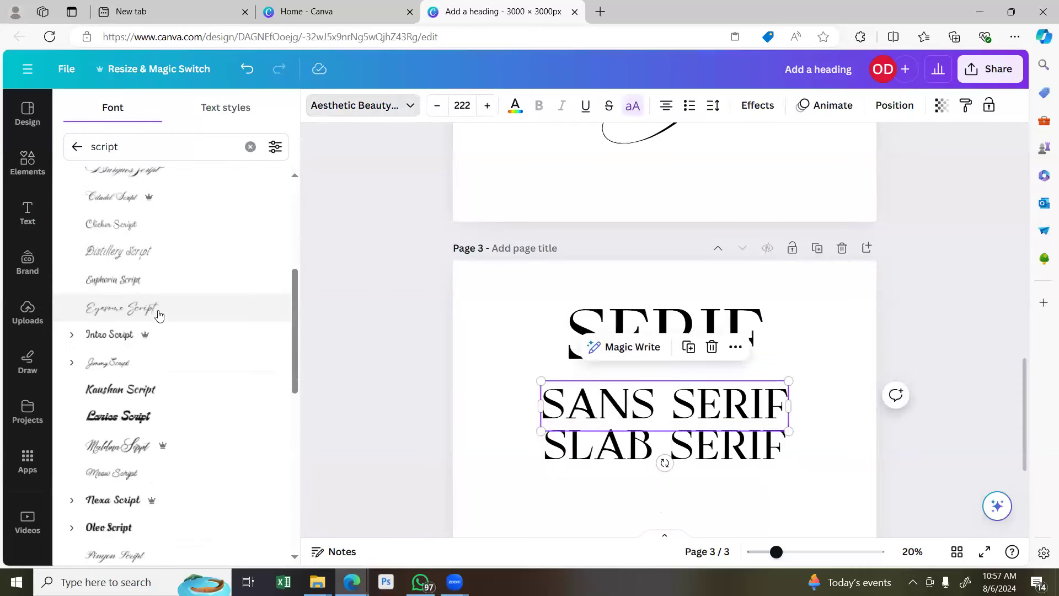
left_click(136, 148)
type("o")
key("BackSpace")
type("po")
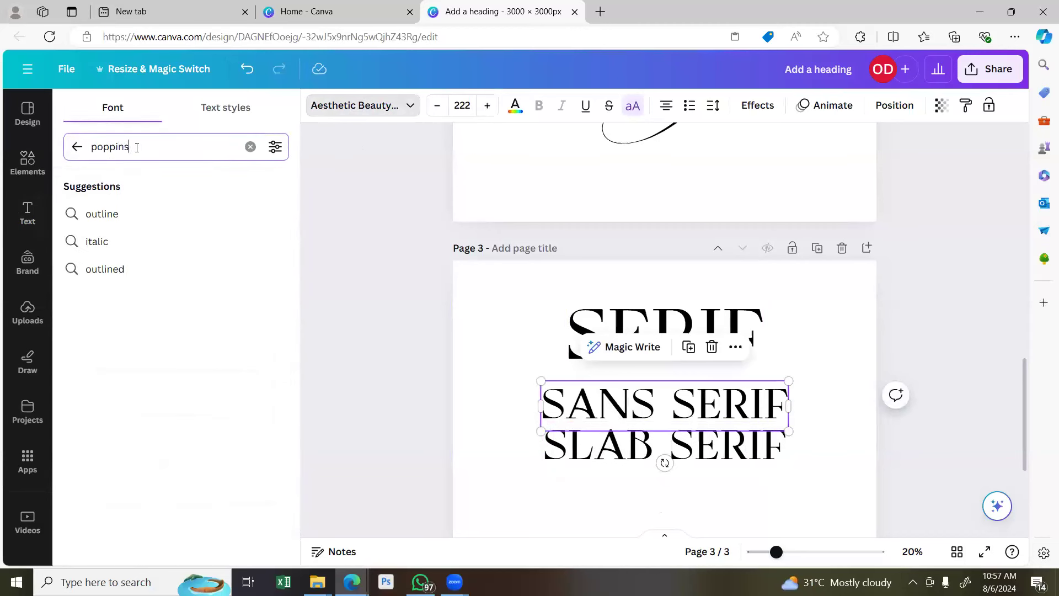
type("ppins")
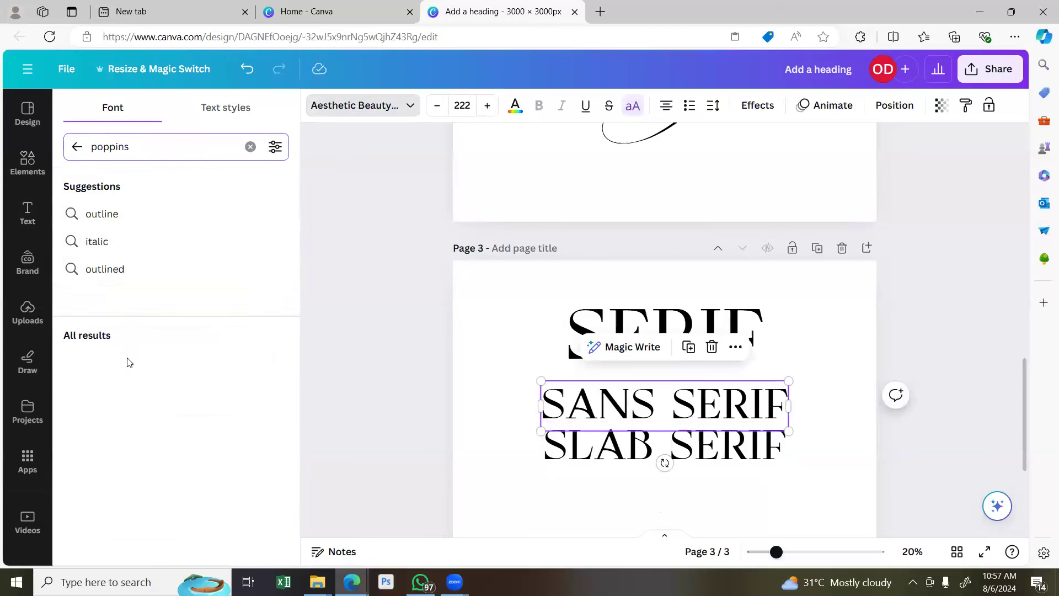
key("Return")
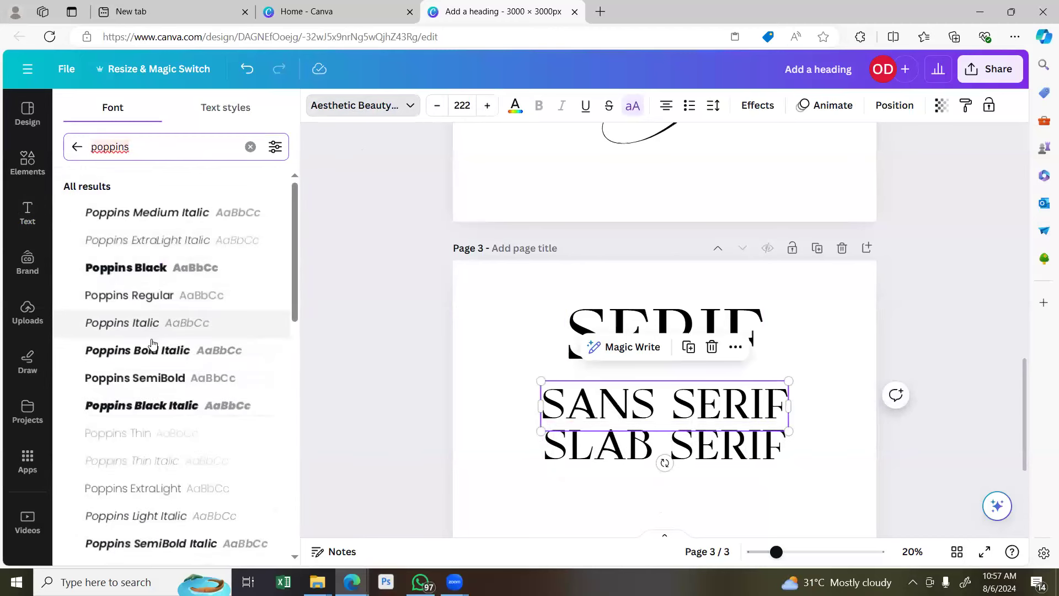
left_click(160, 381)
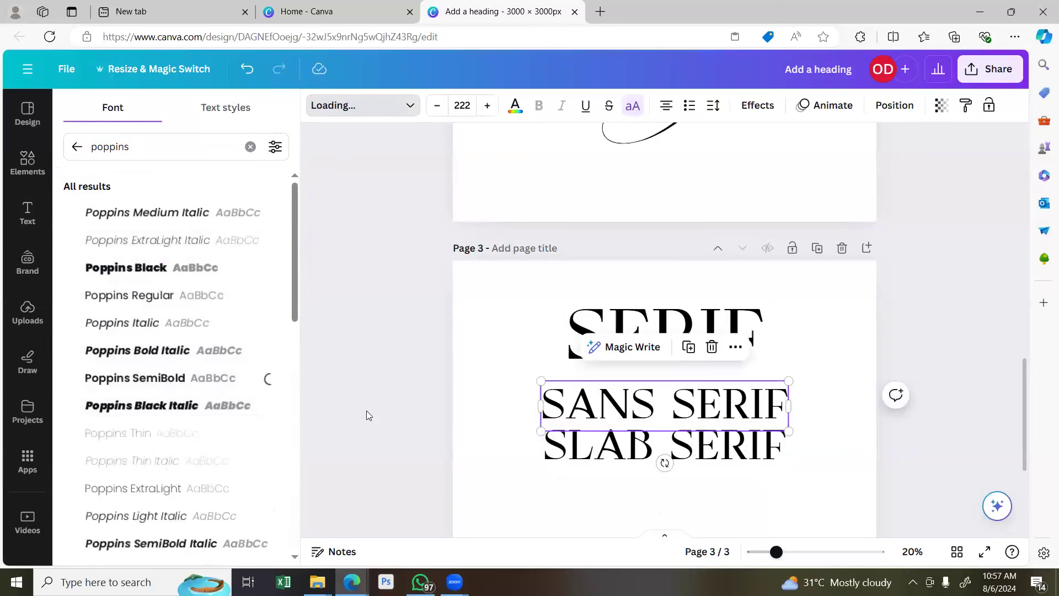
Select SLAB SERIF and start a font search for 'sl'.
left_click(677, 458)
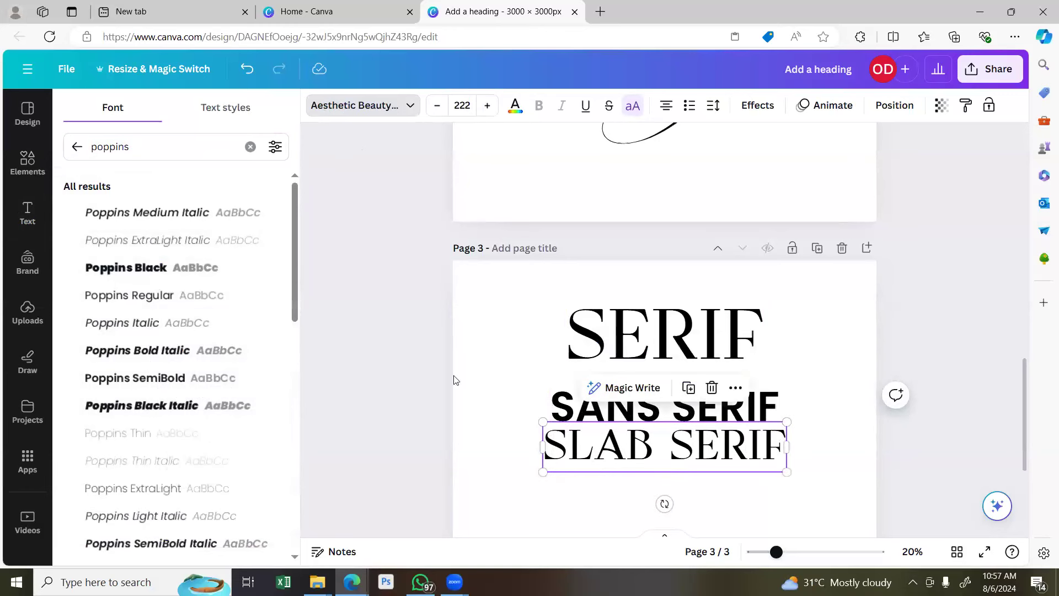
left_click_drag(158, 146, 83, 147)
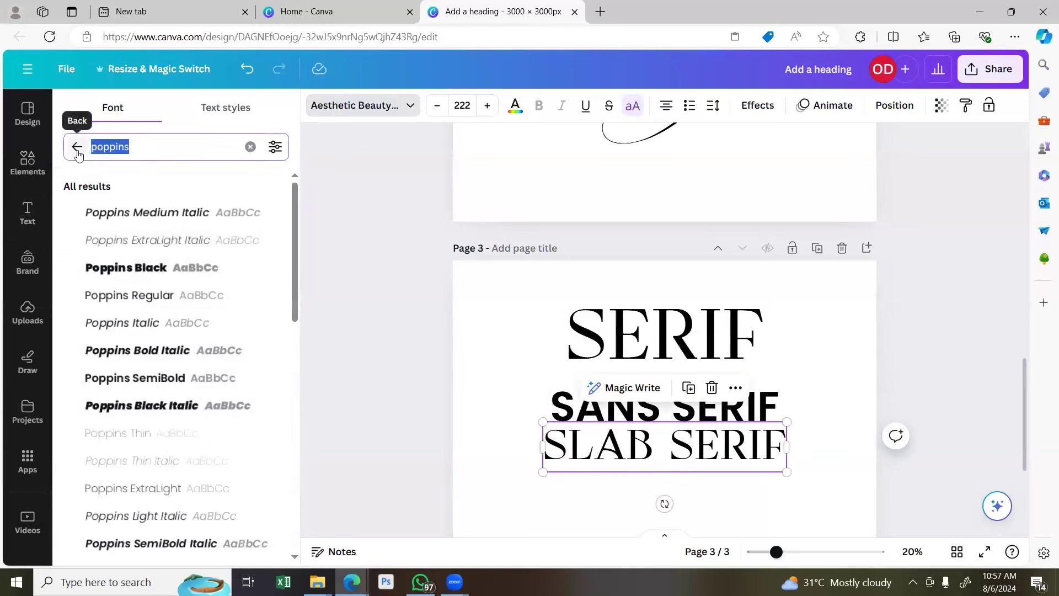
type("slab")
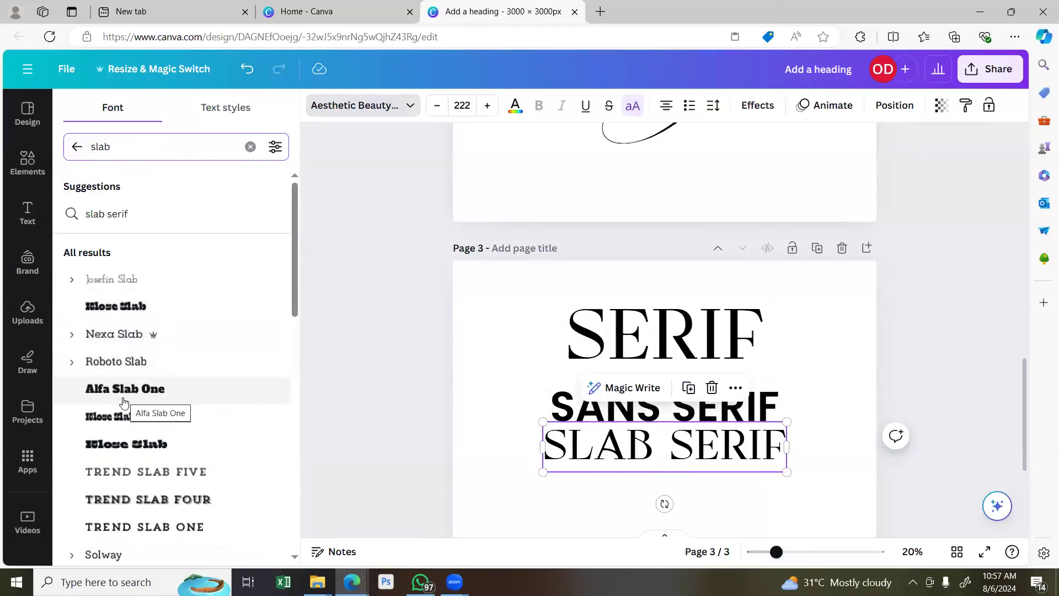
Set SLAB SERIF in Trend Slab One after trying Trend Slab Four.
left_click(126, 499)
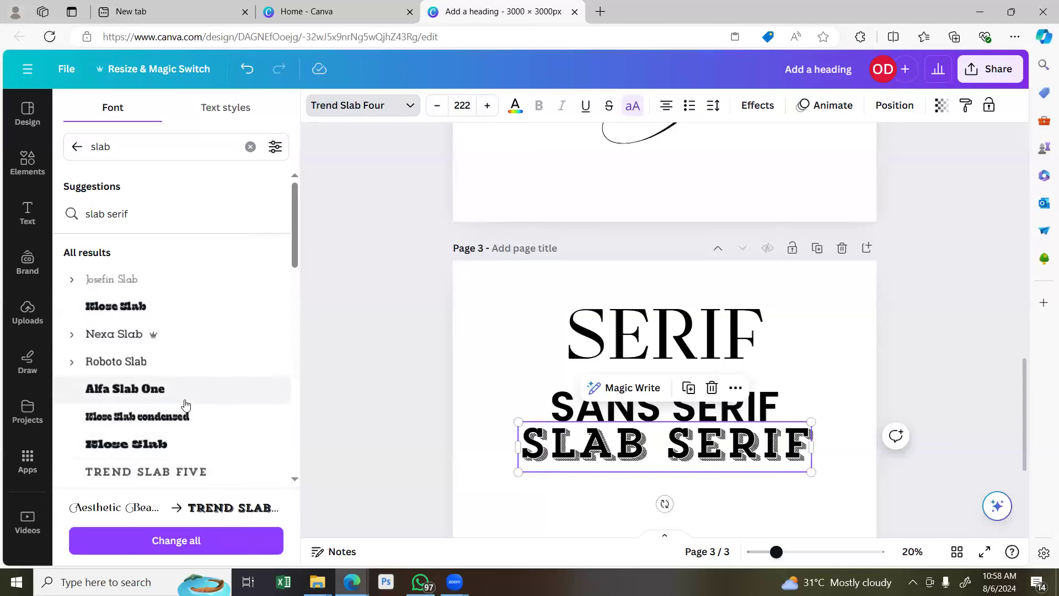
scroll(184, 401, "down", 4)
left_click(185, 326)
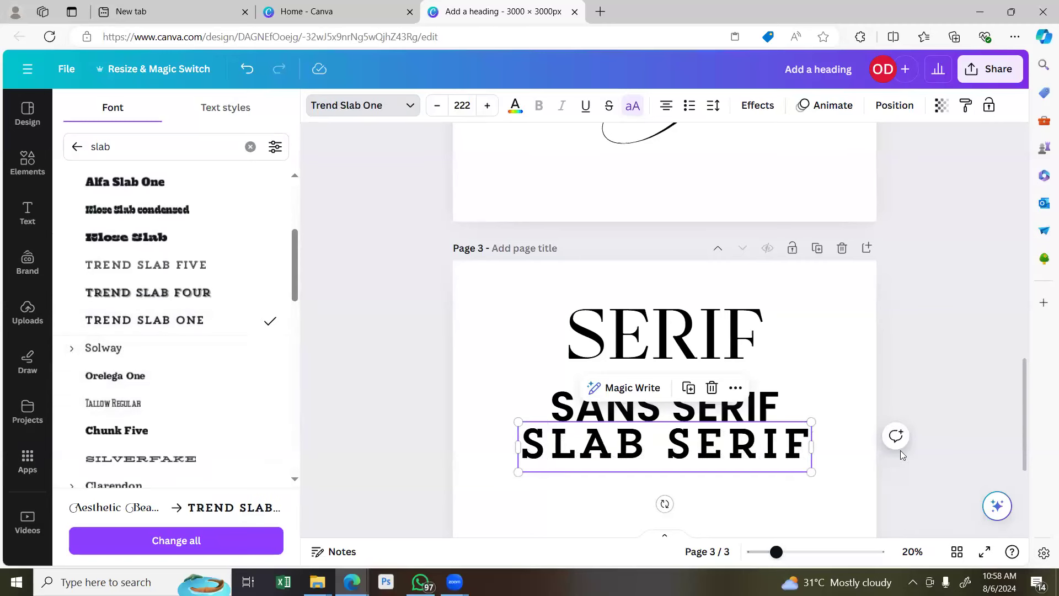
Shift SLAB SERIF, then both SANS SERIF and SLAB SERIF lines, slightly lower.
left_click(848, 410)
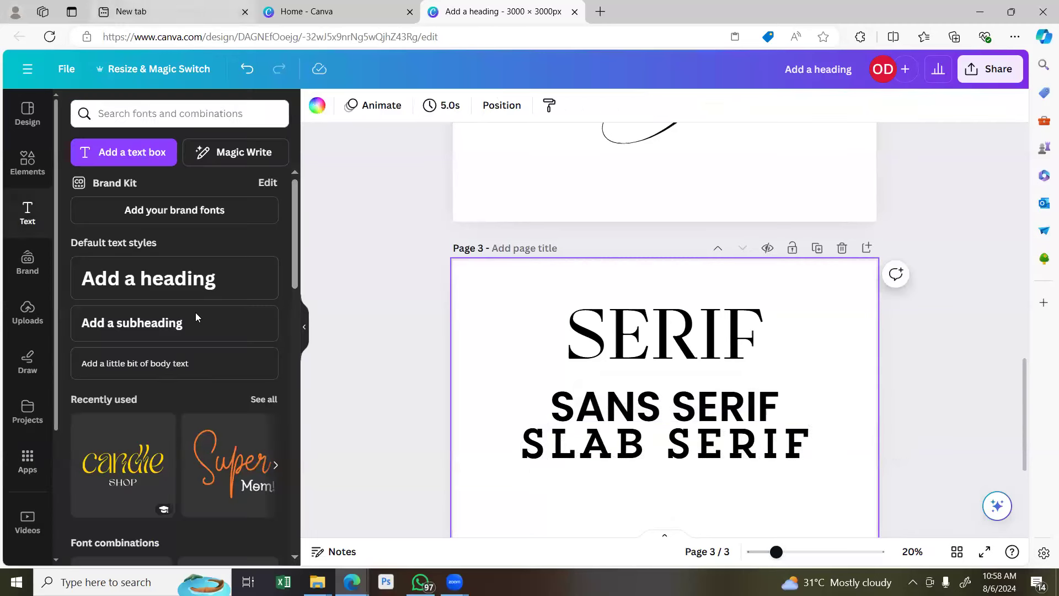
left_click(669, 450)
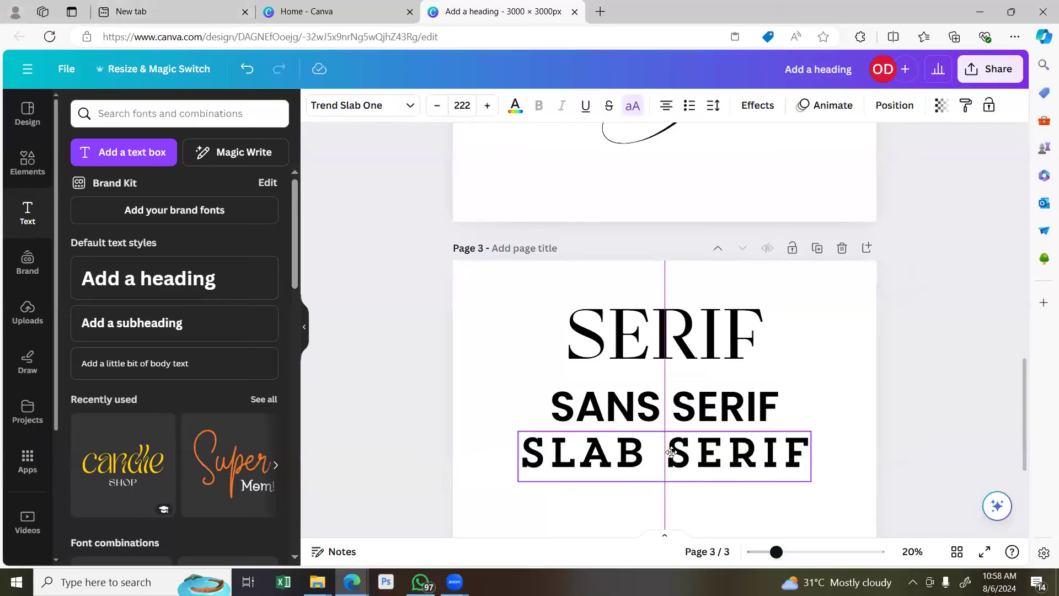
left_click_drag(671, 453, 671, 461)
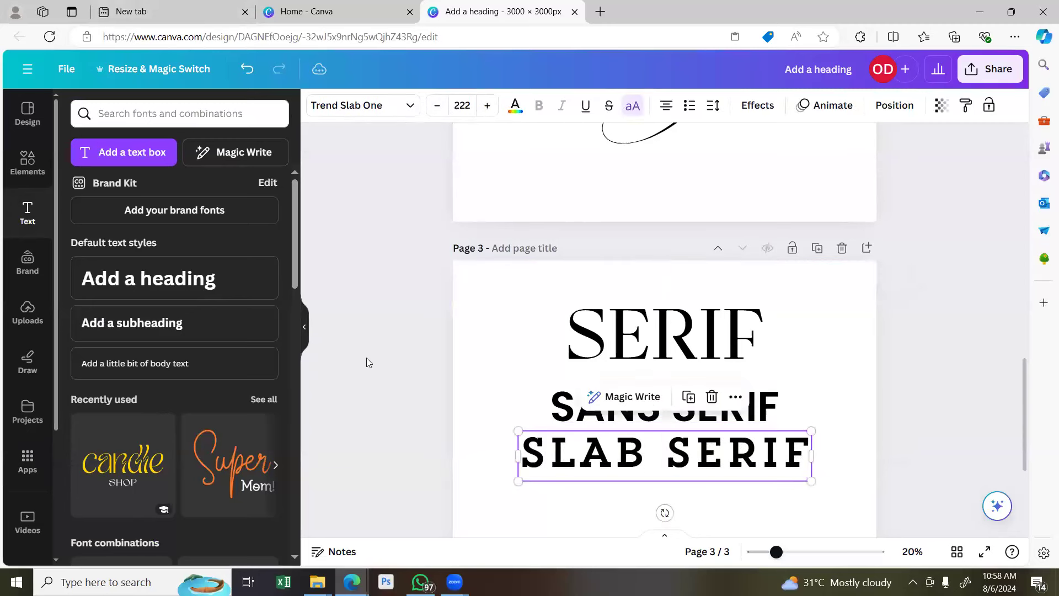
left_click(408, 356)
left_click_drag(503, 407, 763, 484)
left_click_drag(764, 444, 763, 461)
left_click(445, 393)
scroll(579, 419, "down", 1)
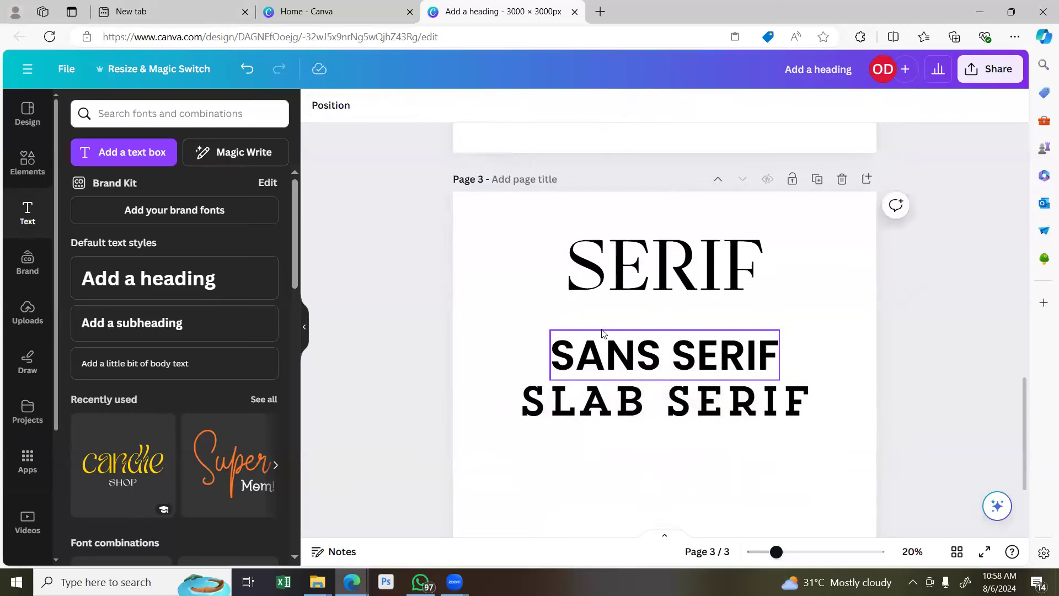
left_click(609, 295)
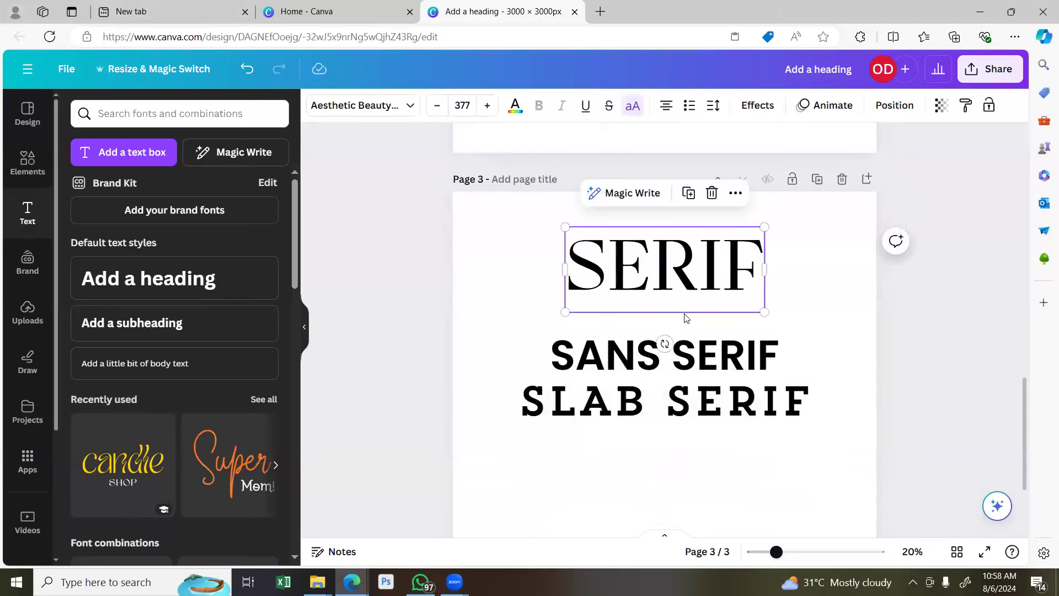
Add a 'hollow circle' ring element to page 3 and colour it red.
left_click(400, 281)
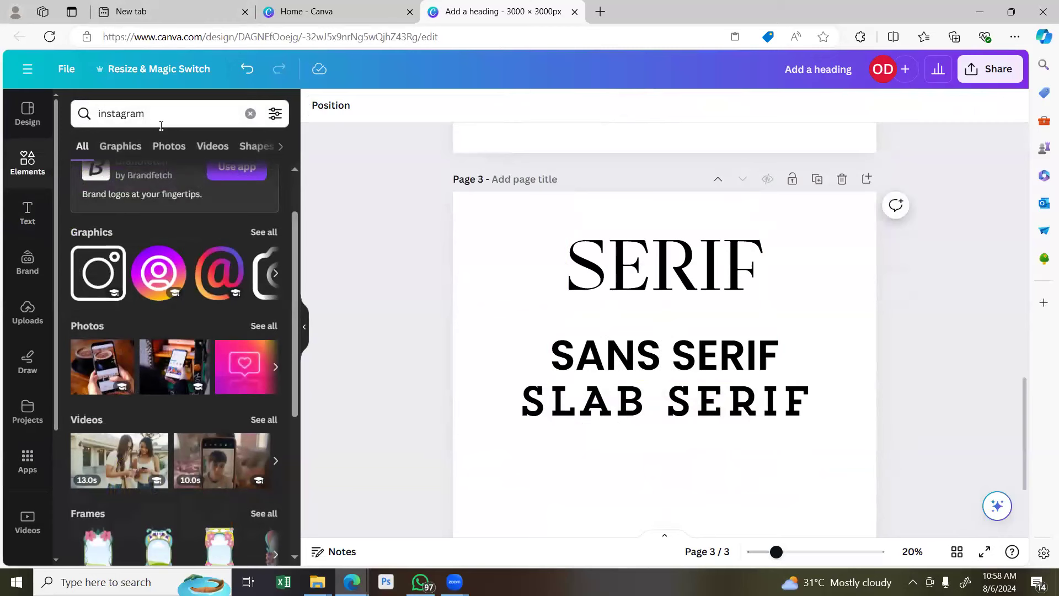
left_click(98, 101)
type("h")
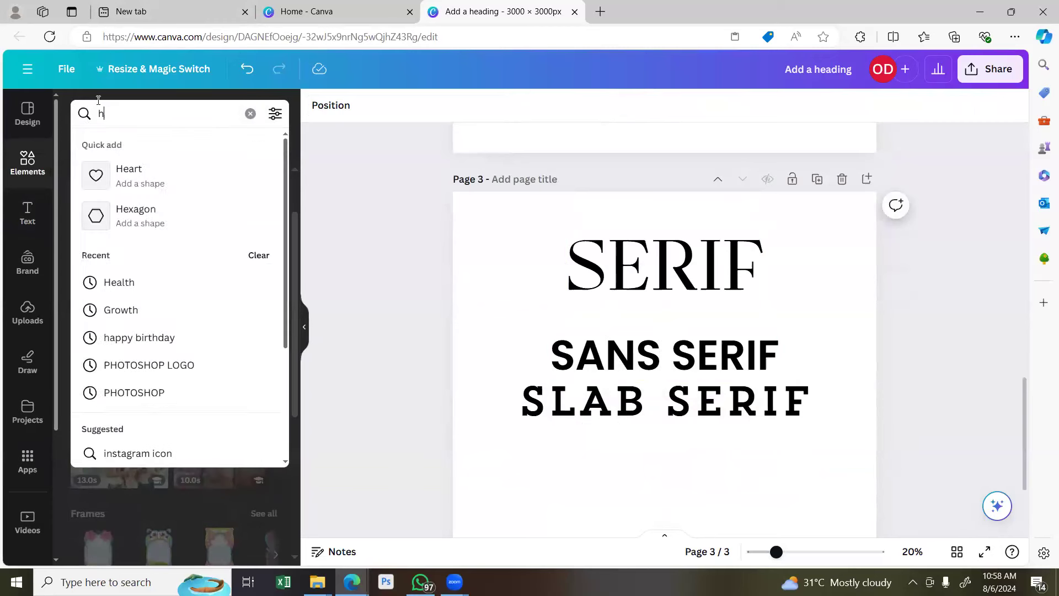
type("ollow circle")
key("Return")
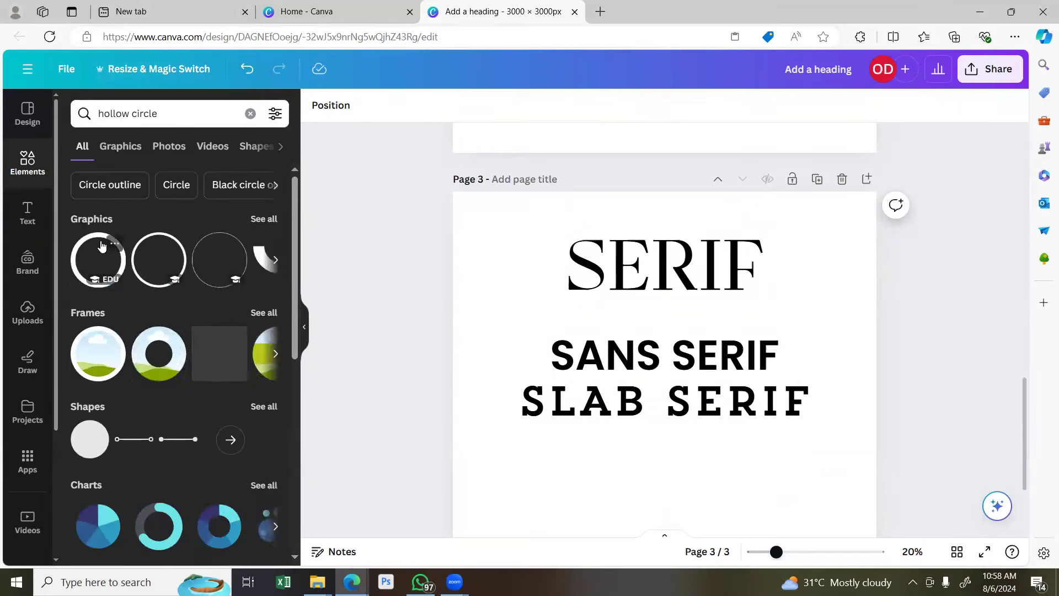
left_click(126, 253)
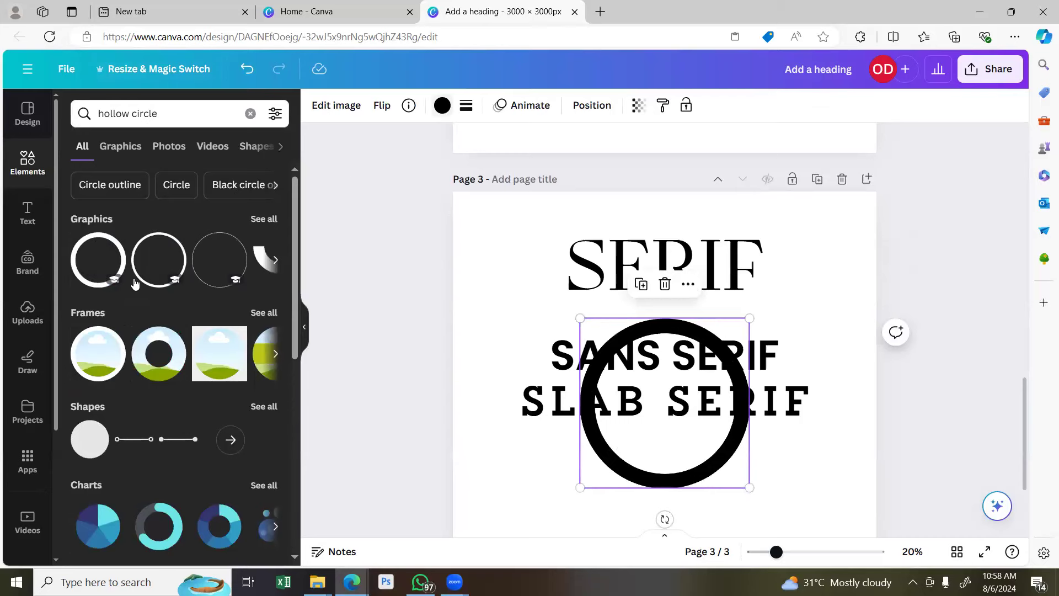
left_click(83, 445)
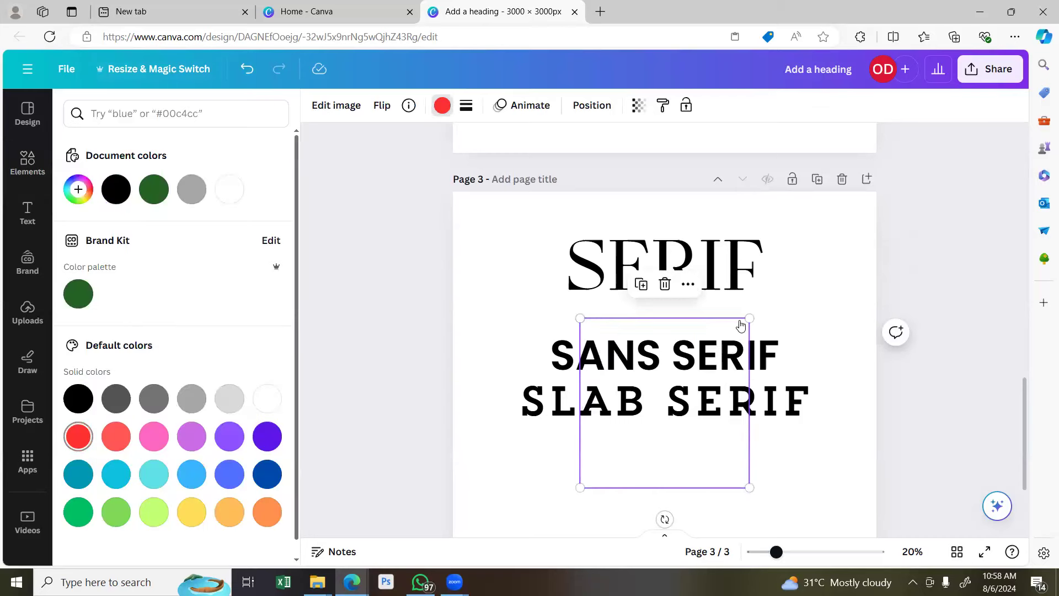
left_click(756, 310)
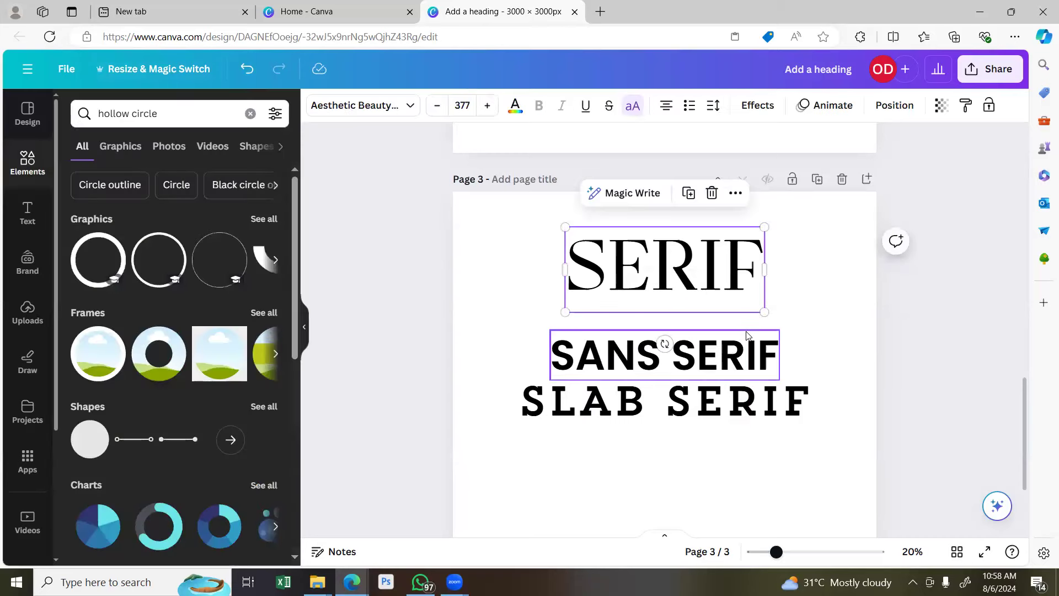
Shrink the red ring and place it on the top of the S in SERIF.
left_click(665, 353)
left_click(676, 470)
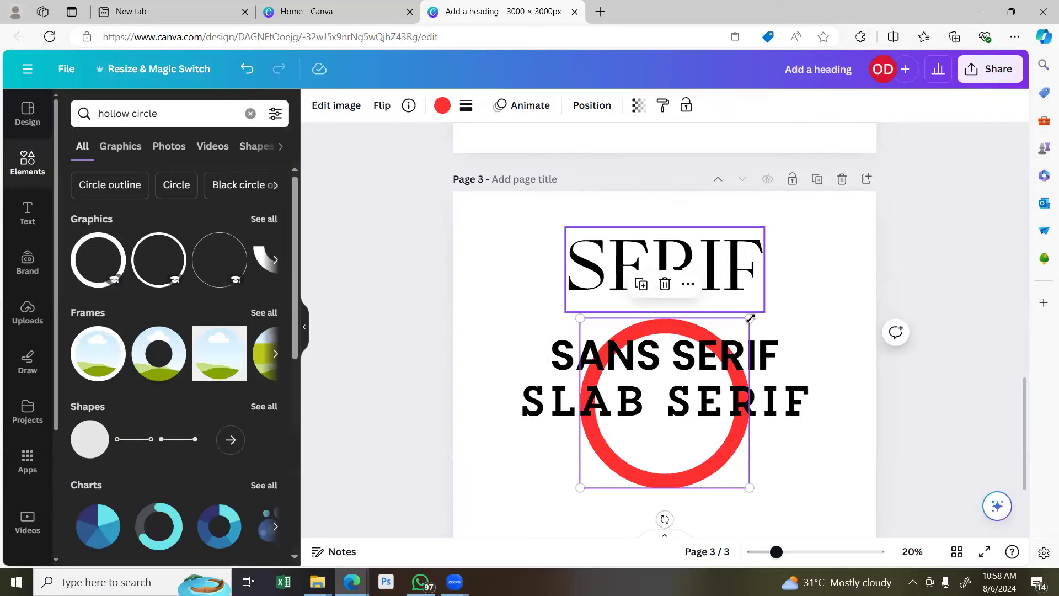
left_click_drag(749, 318, 616, 289)
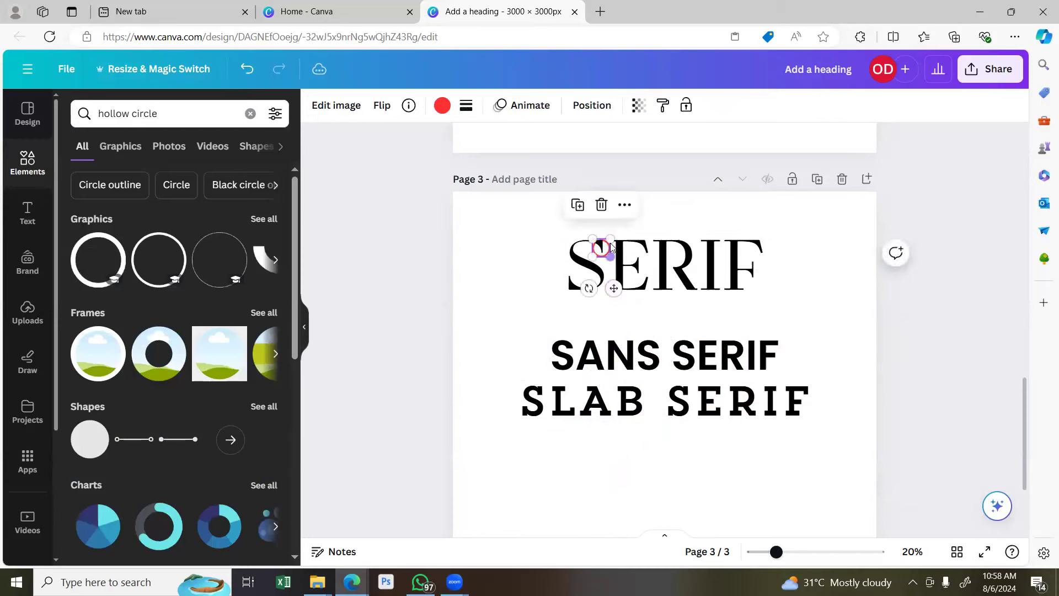
left_click_drag(611, 239, 616, 233)
left_click_drag(616, 288, 613, 288)
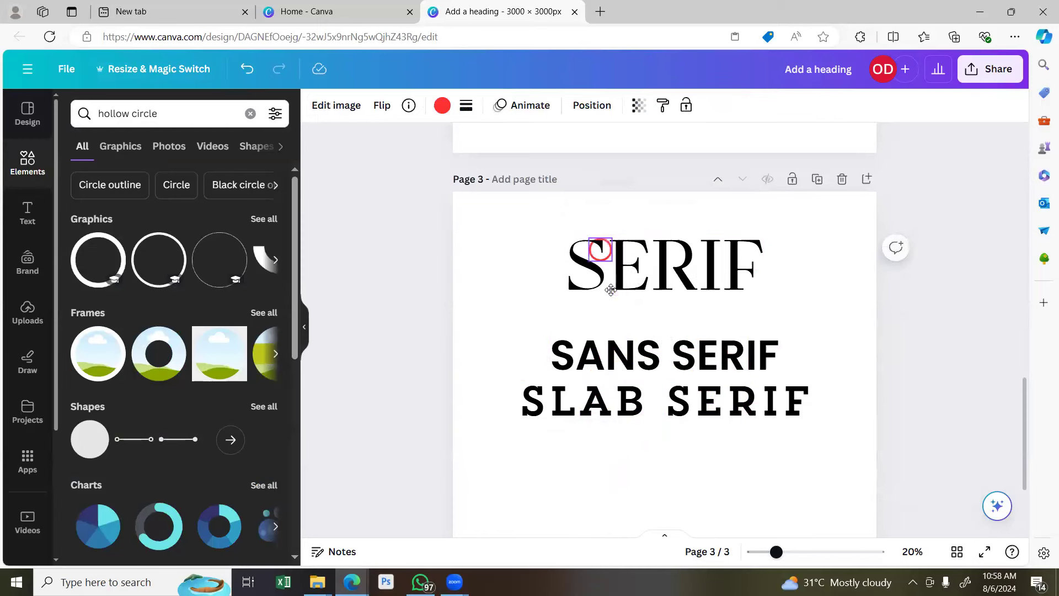
left_click(416, 290)
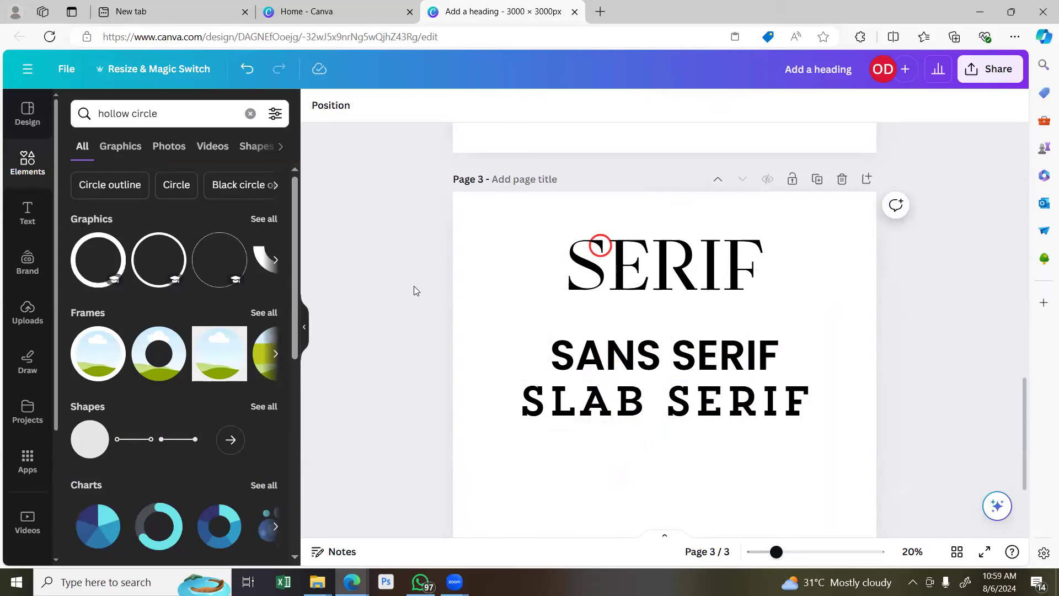
Duplicate the SERIF heading and retype the copy as 'POTRUDING EDGES'.
left_click(626, 275)
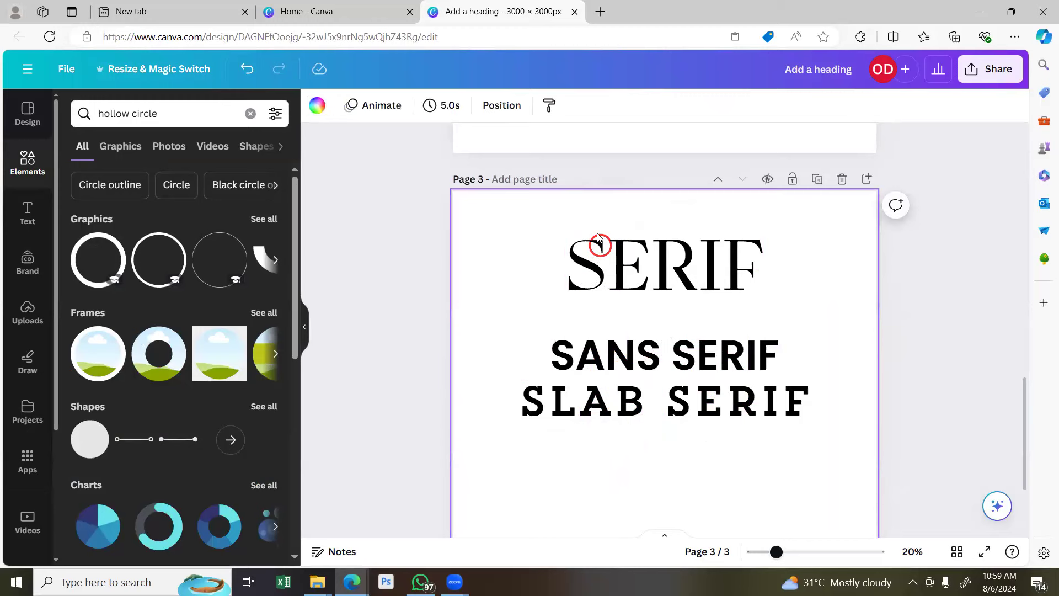
left_click(601, 246)
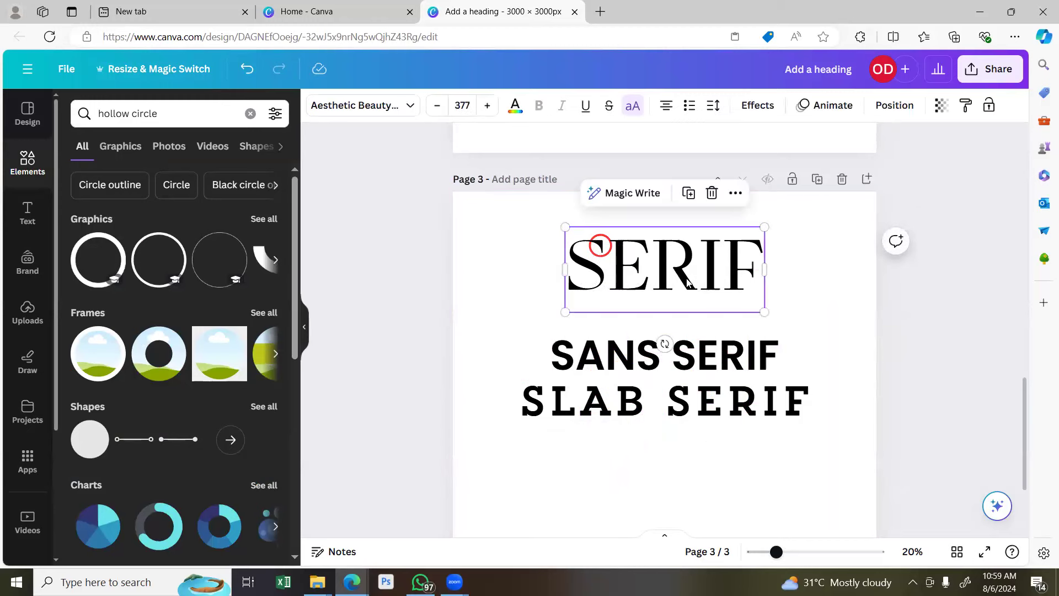
left_click(800, 285)
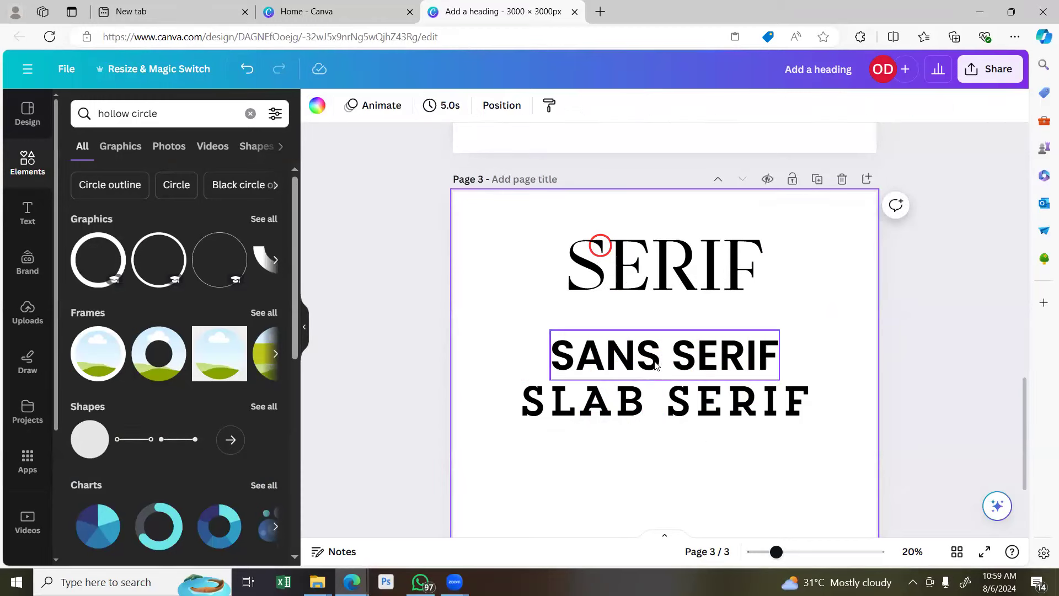
left_click(655, 365)
left_click(705, 264)
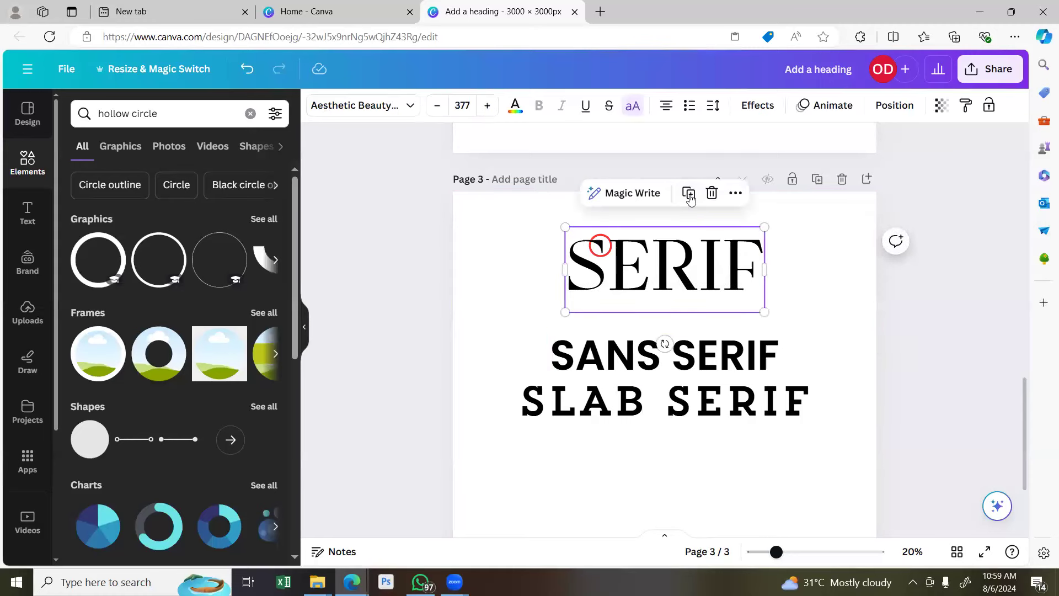
key("ctrl+d")
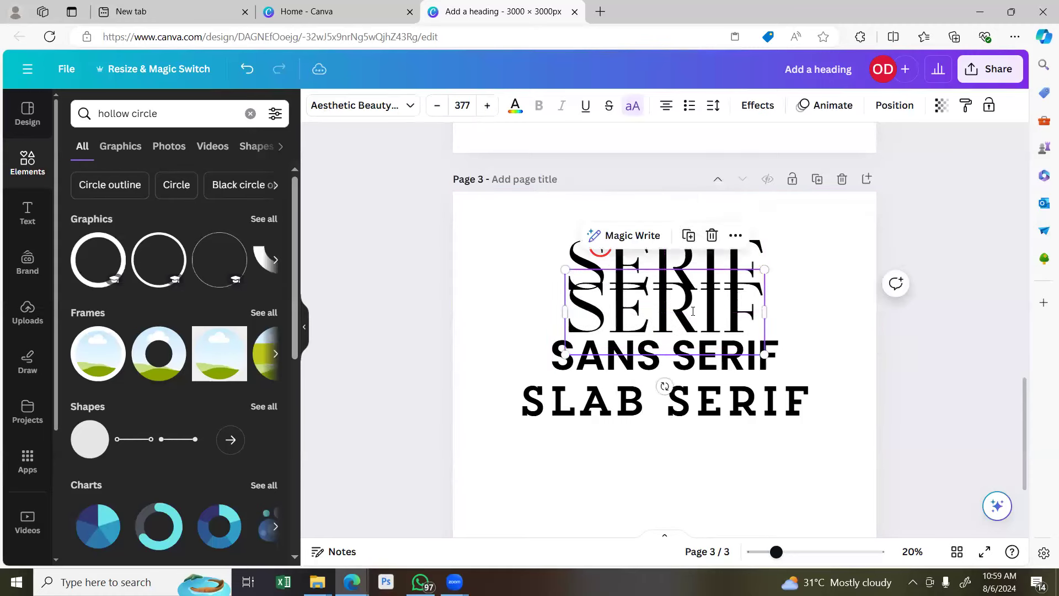
double_click(698, 305)
type("POTRU")
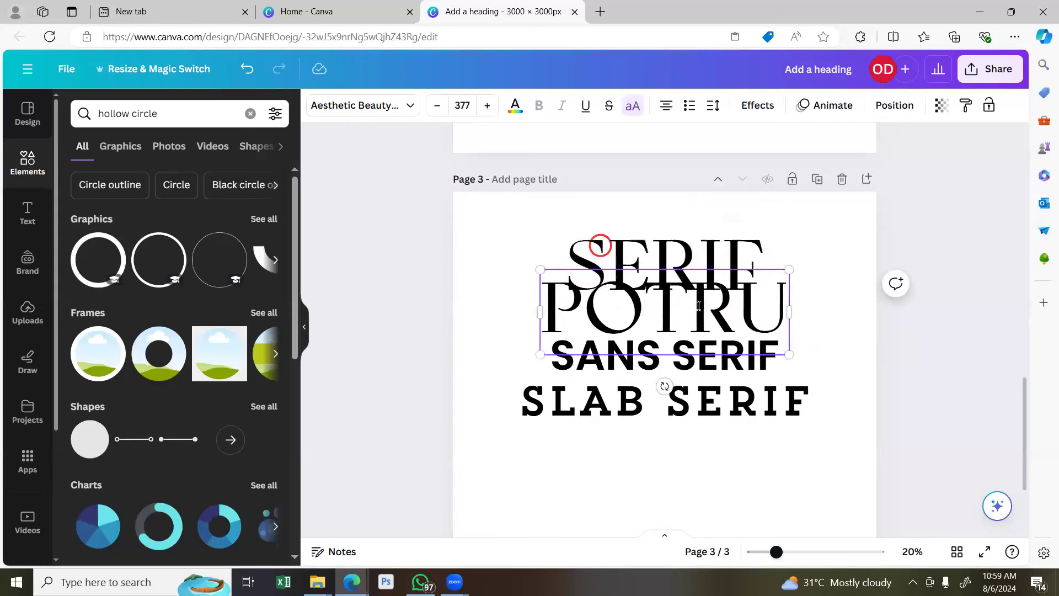
type("DING EDGES")
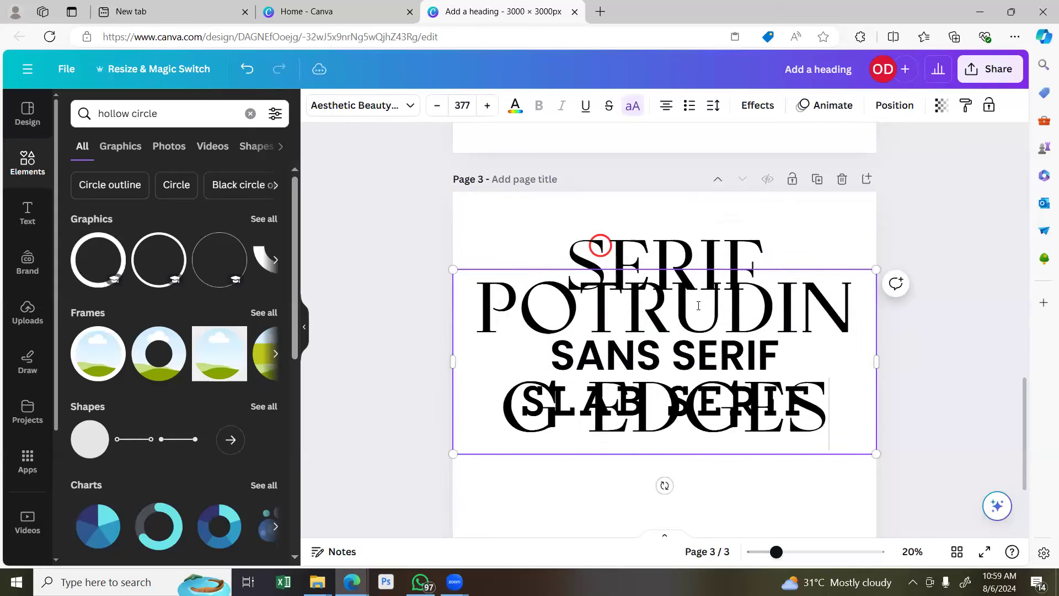
Widen the POTRUDING EDGES caption to one line, centre it under SERIF, then select SANS SERIF and SLAB SERIF.
scroll(969, 434, "up", 1)
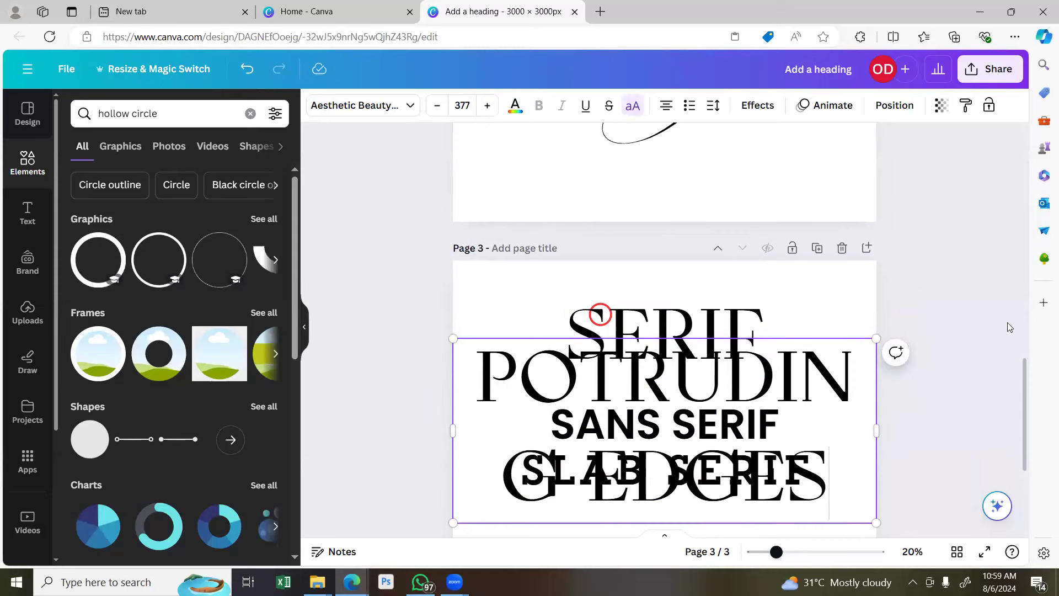
scroll(761, 287, "down", 2)
left_click_drag(875, 384, 574, 253)
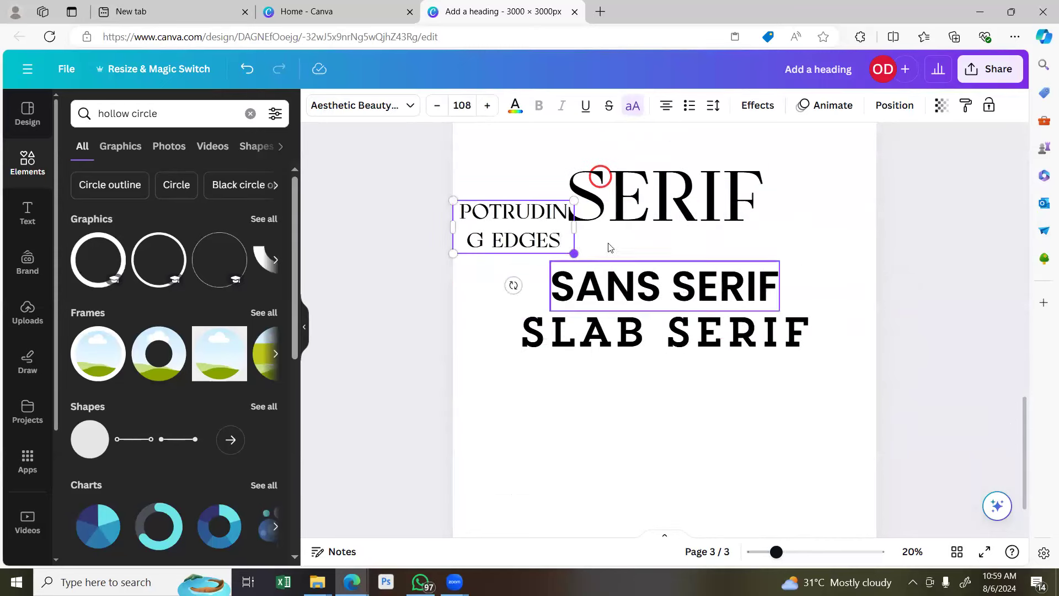
left_click_drag(647, 233, 693, 236)
left_click_drag(589, 257, 684, 278)
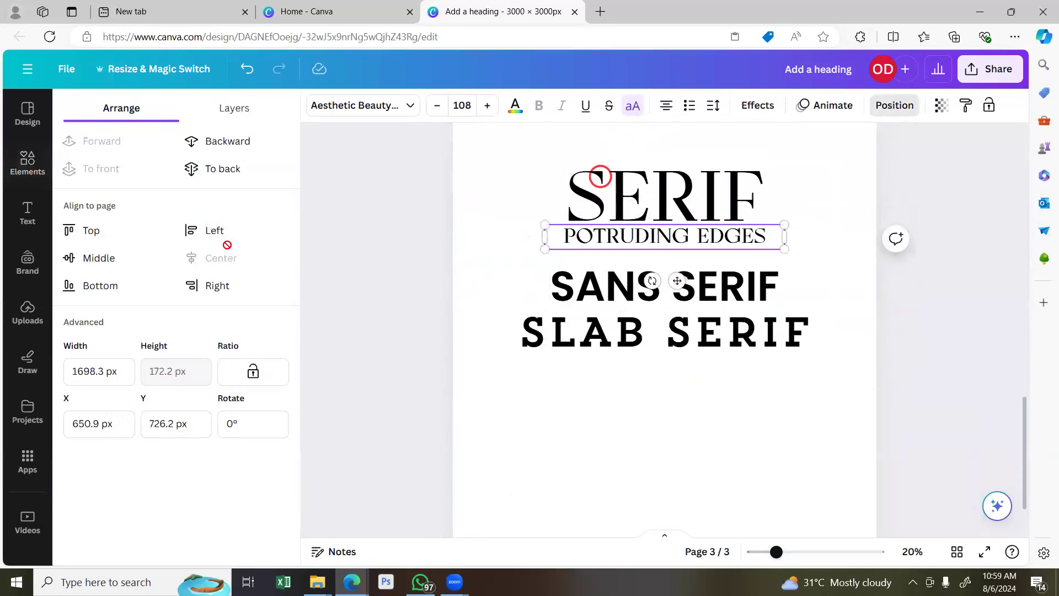
left_click(395, 322)
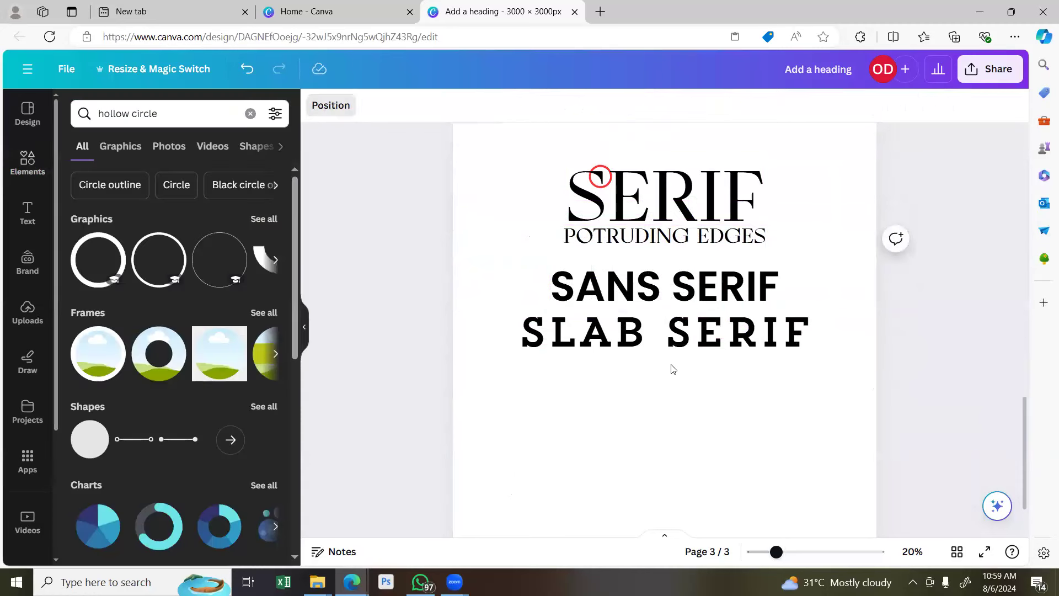
left_click_drag(480, 274, 752, 330)
Select the SANS SERIF heading, then the SLAB SERIF heading.
left_click(737, 441)
left_click(724, 320)
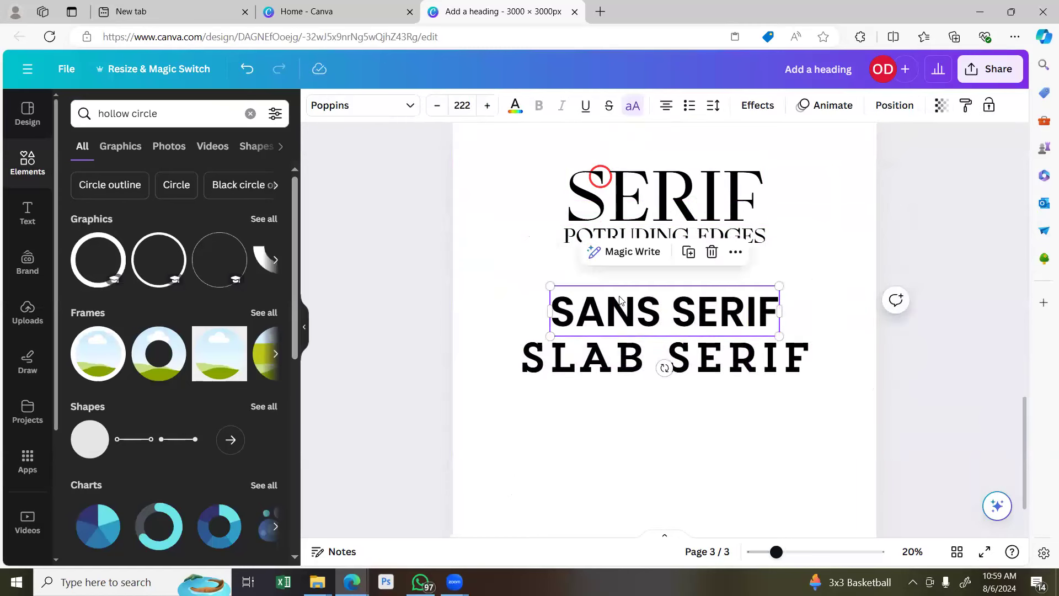
left_click(716, 313)
left_click(721, 446)
left_click(751, 310)
left_click(644, 316)
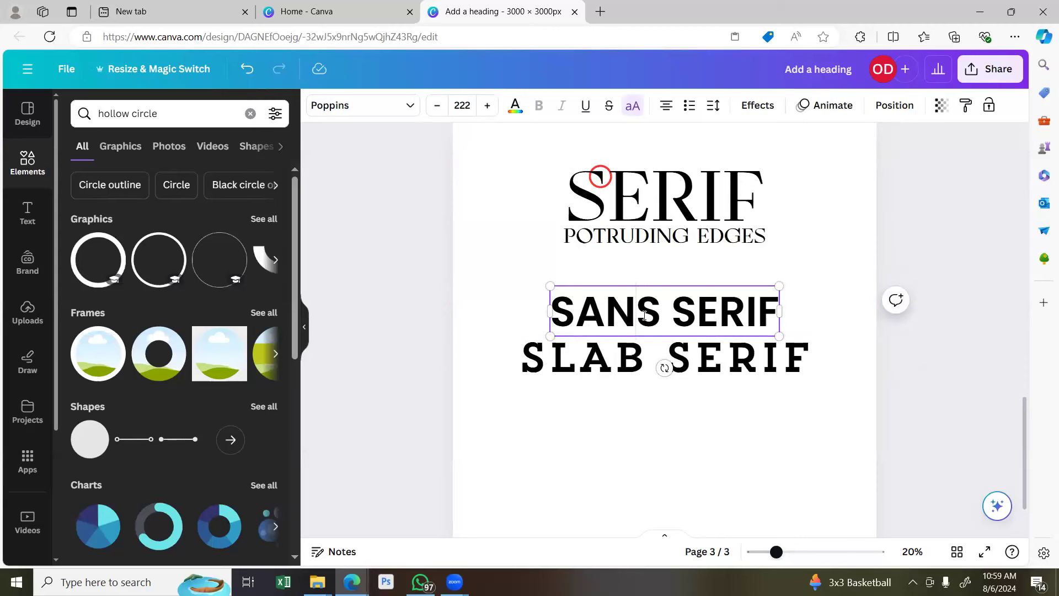
left_click(644, 373)
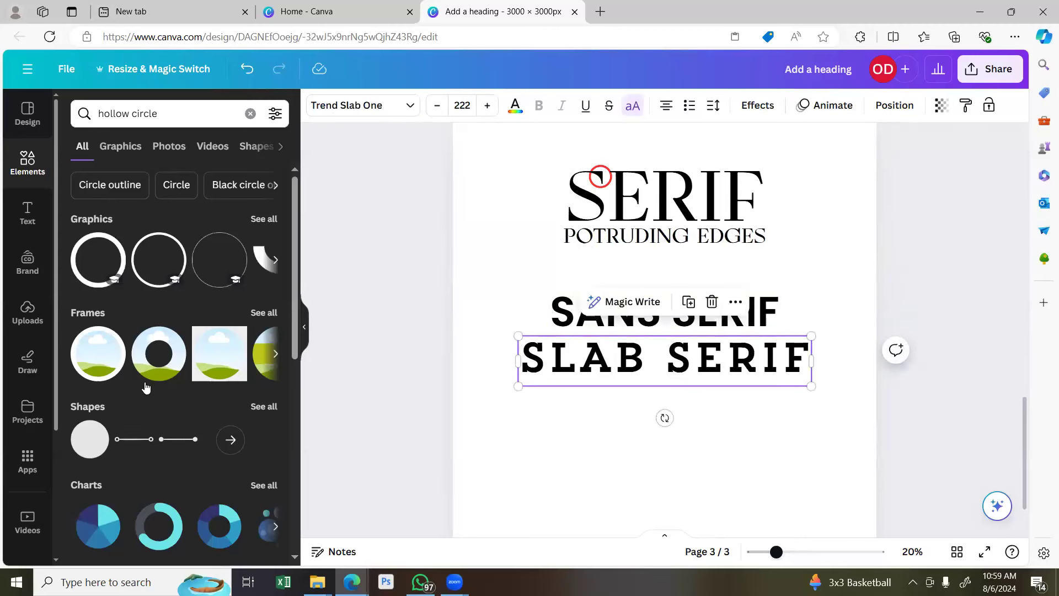
Add a small hollow circle, colour it yellow, and place it on the S of SLAB SERIF.
left_click(98, 259)
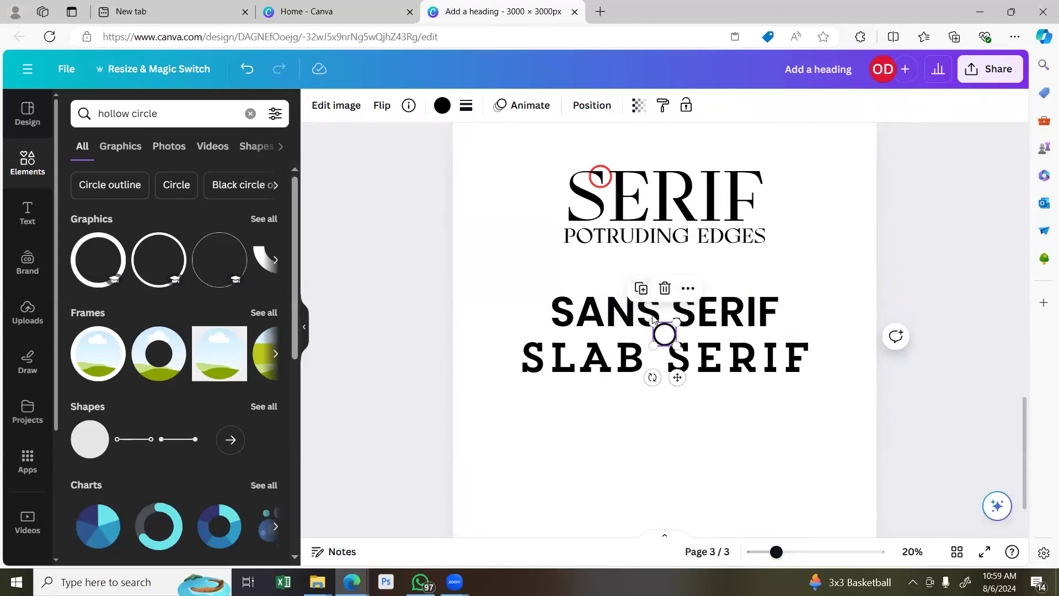
left_click(441, 110)
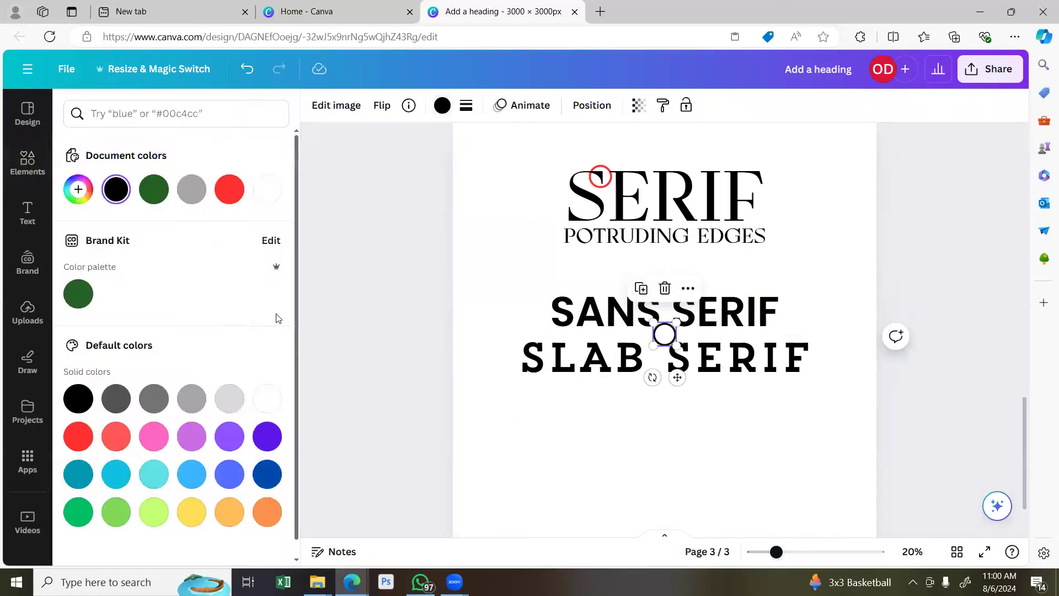
left_click(200, 508)
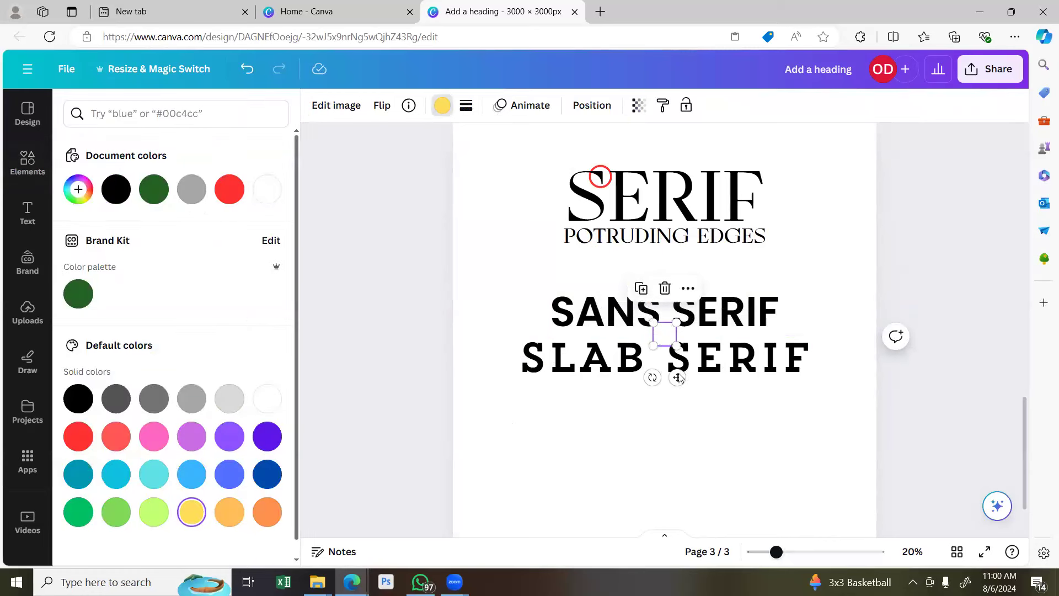
left_click_drag(677, 377, 550, 382)
left_click(651, 456)
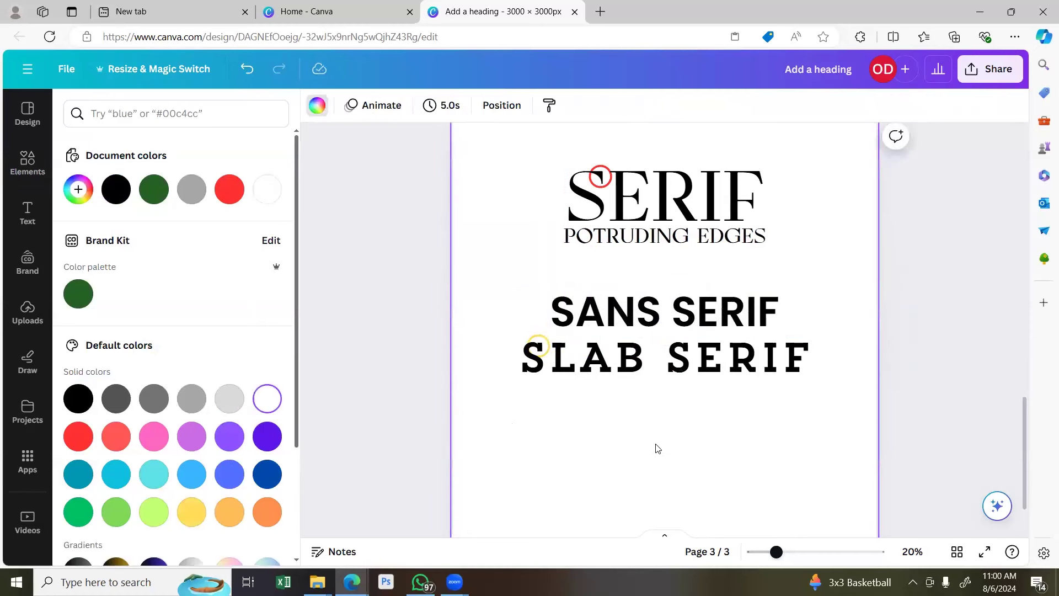
left_click(739, 174)
left_click(591, 350)
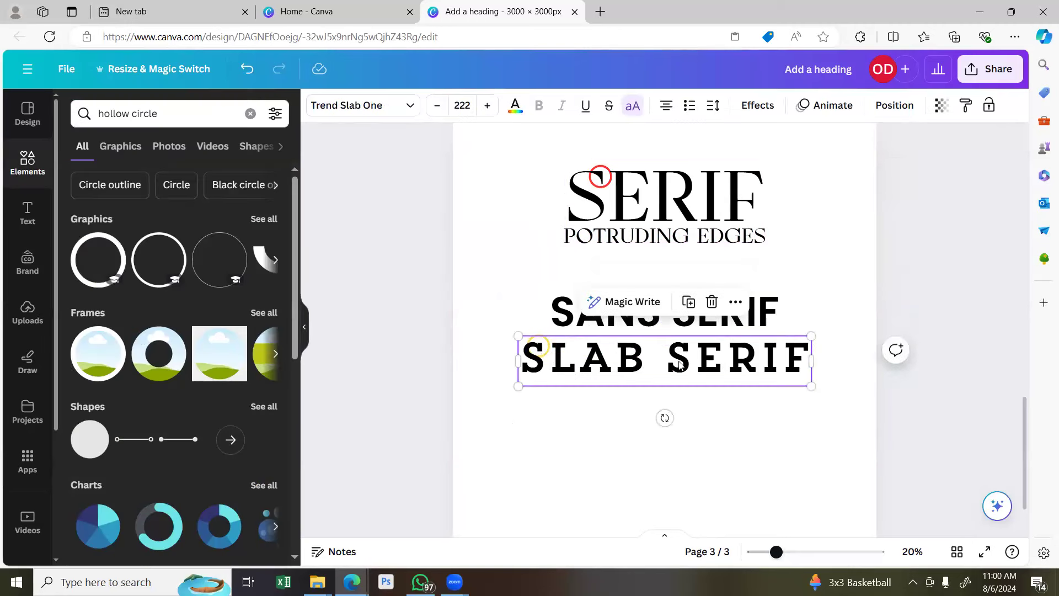
left_click_drag(533, 370, 492, 353)
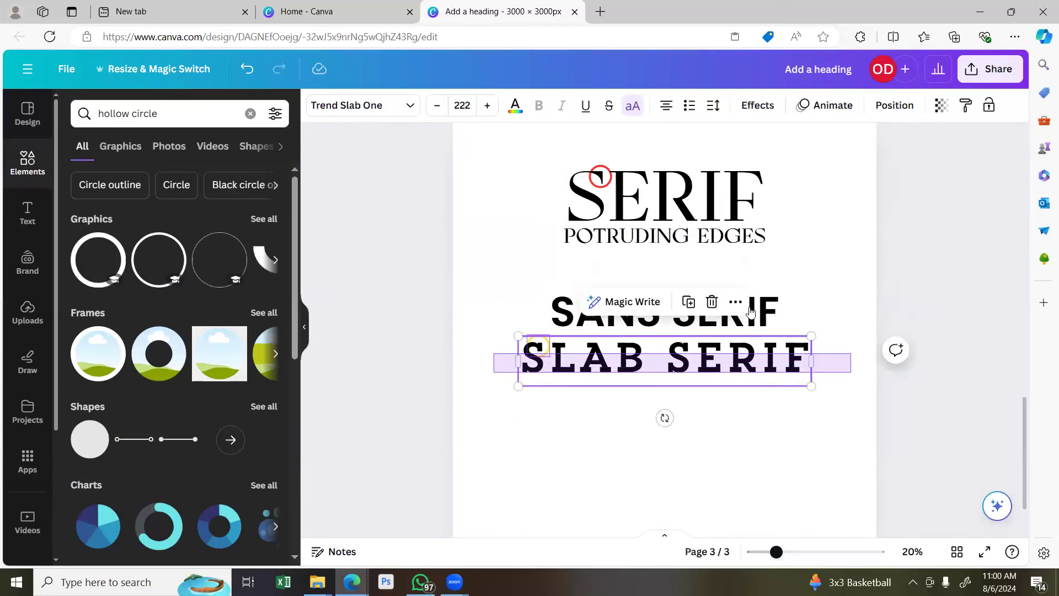
left_click(778, 273)
left_click(767, 322)
left_click(810, 296)
left_click(757, 313)
left_click(378, 113)
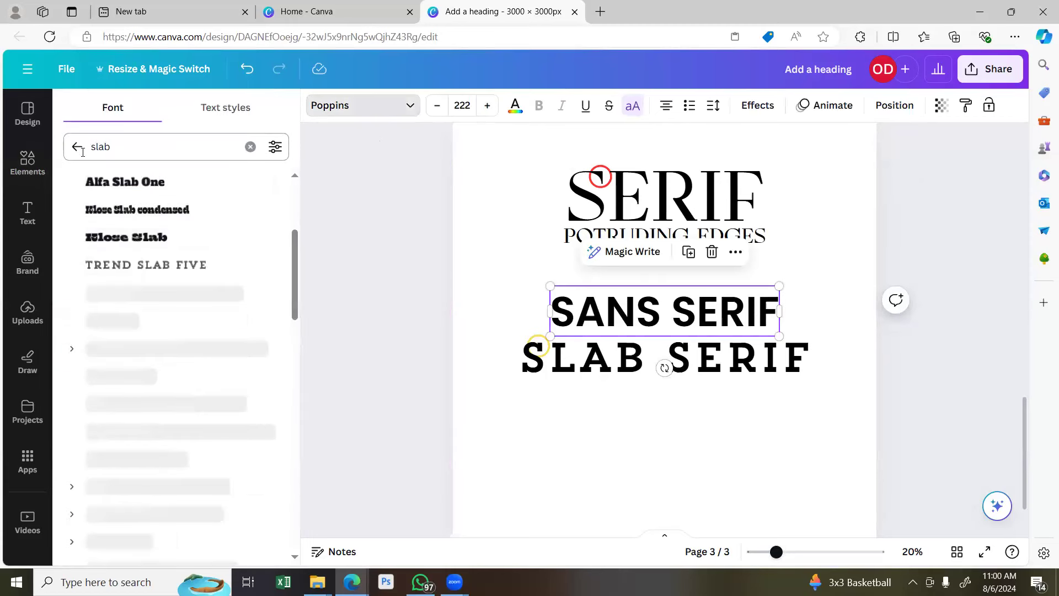
double_click(82, 152)
type("sans")
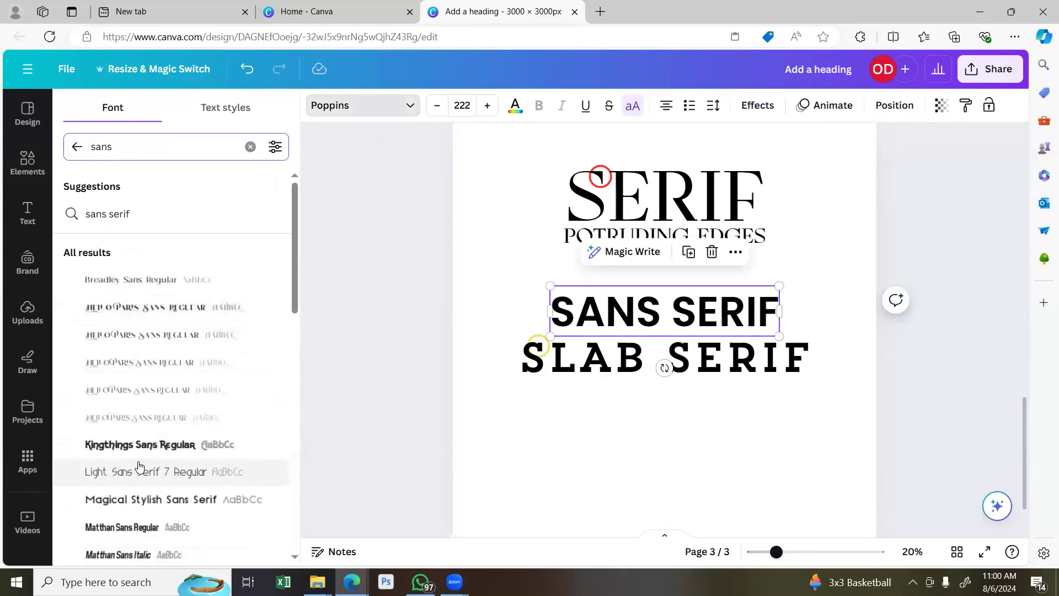
left_click(133, 478)
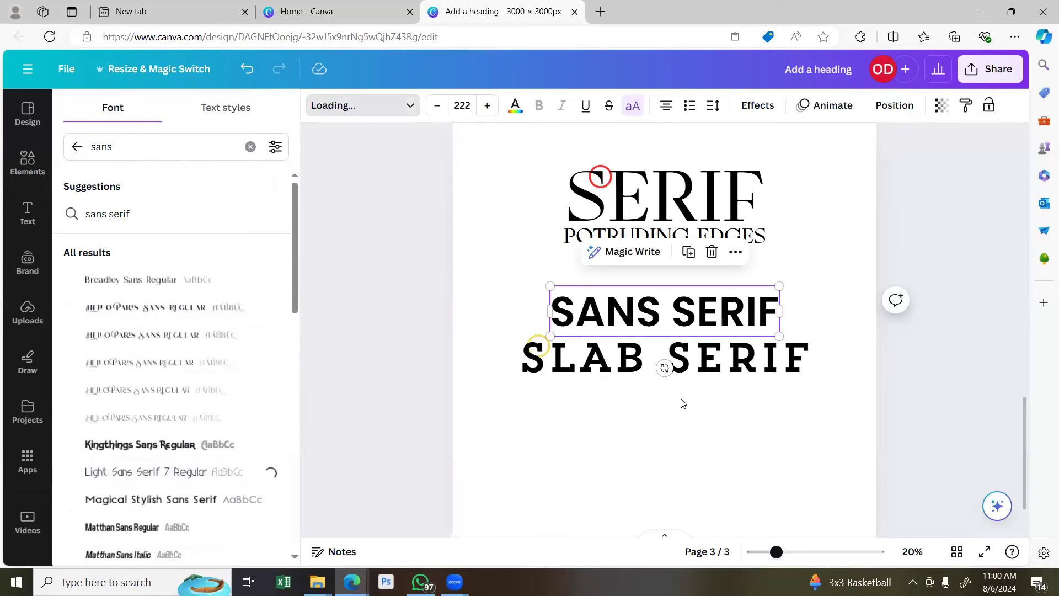
left_click(809, 290)
left_click(696, 314)
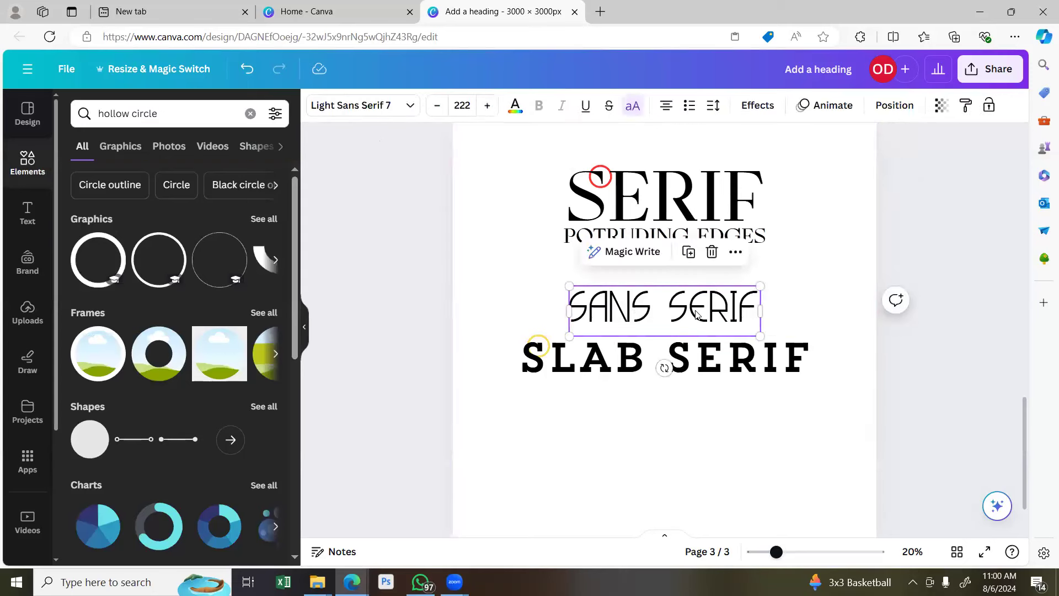
left_click(711, 371)
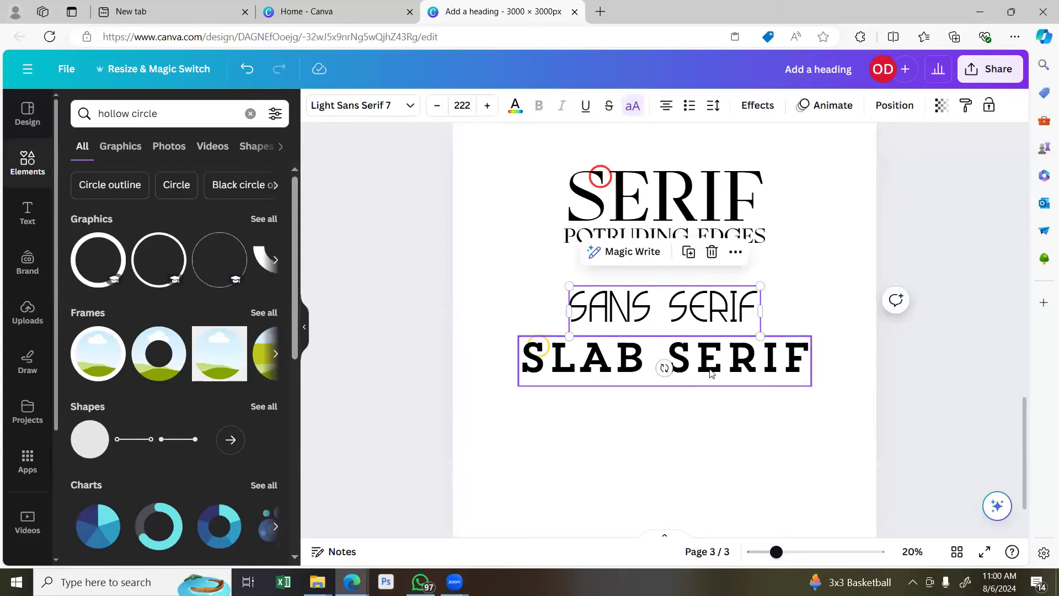
left_click(715, 315)
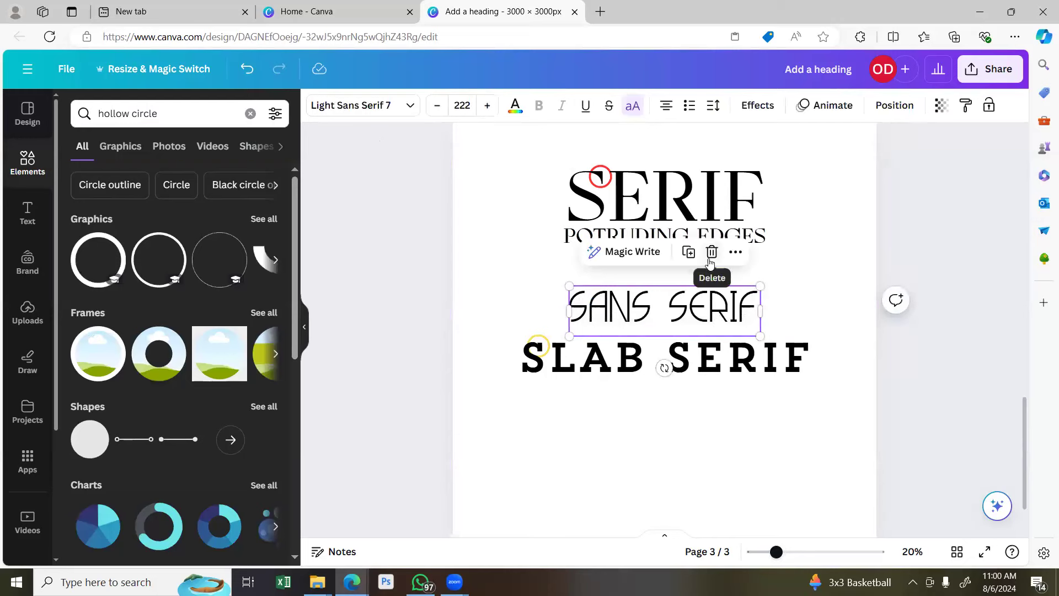
left_click(702, 420)
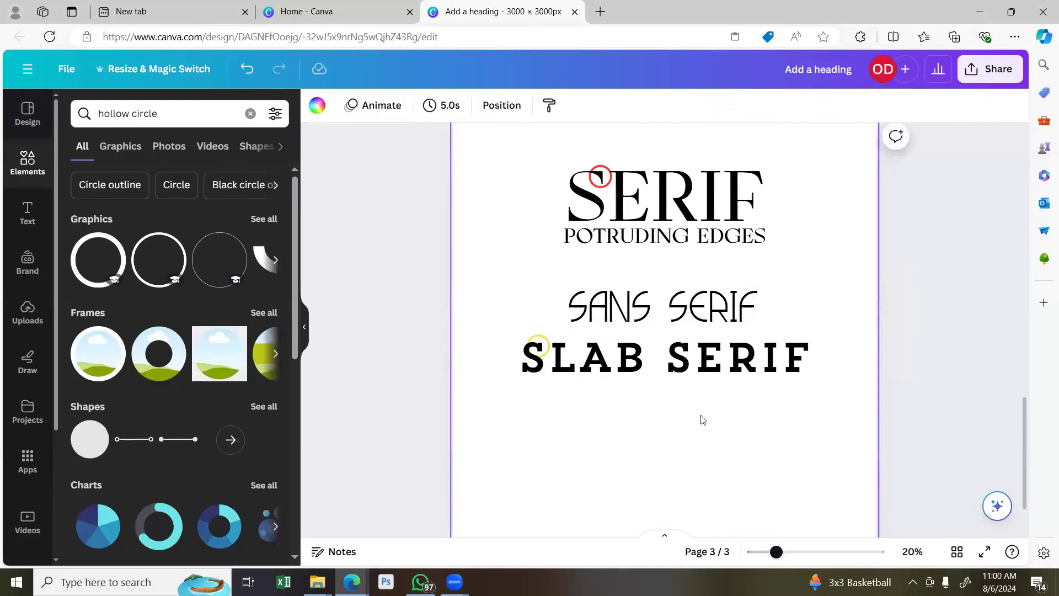
left_click(661, 320)
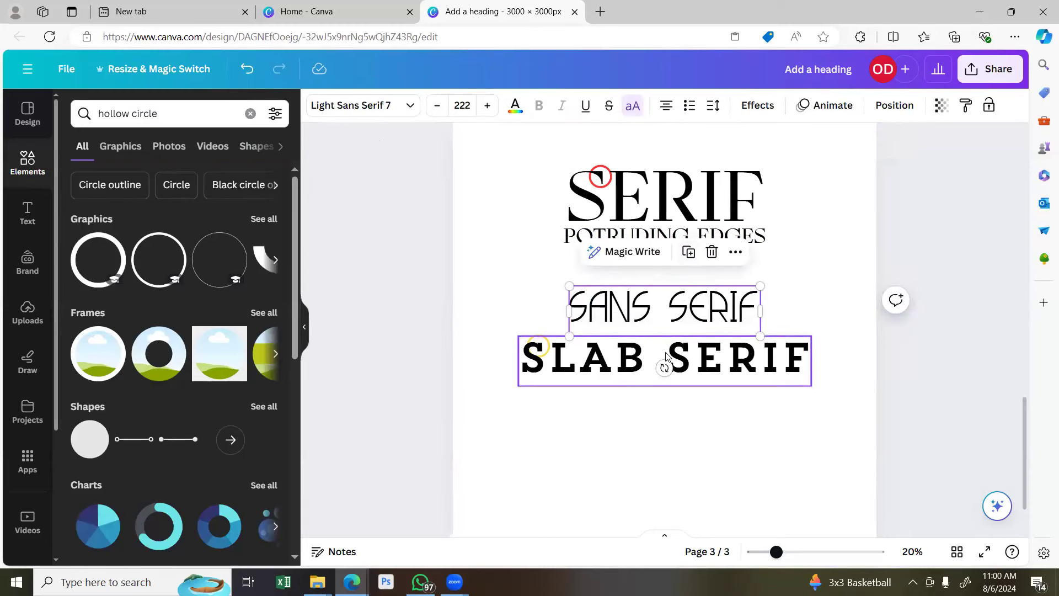
Make a stray copy of the SANS SERIF heading, then delete it.
left_click(687, 262)
mouse_move(692, 317)
left_mouse_down()
mouse_move(690, 387)
mouse_move(705, 324)
left_mouse_up()
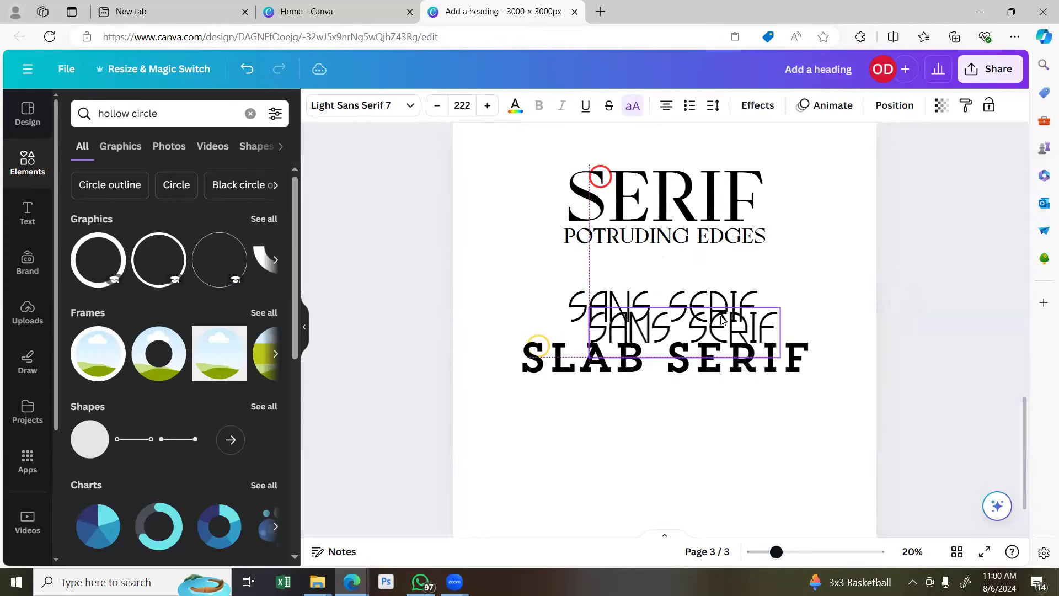
left_click(734, 278)
scroll(743, 321, "up", 1)
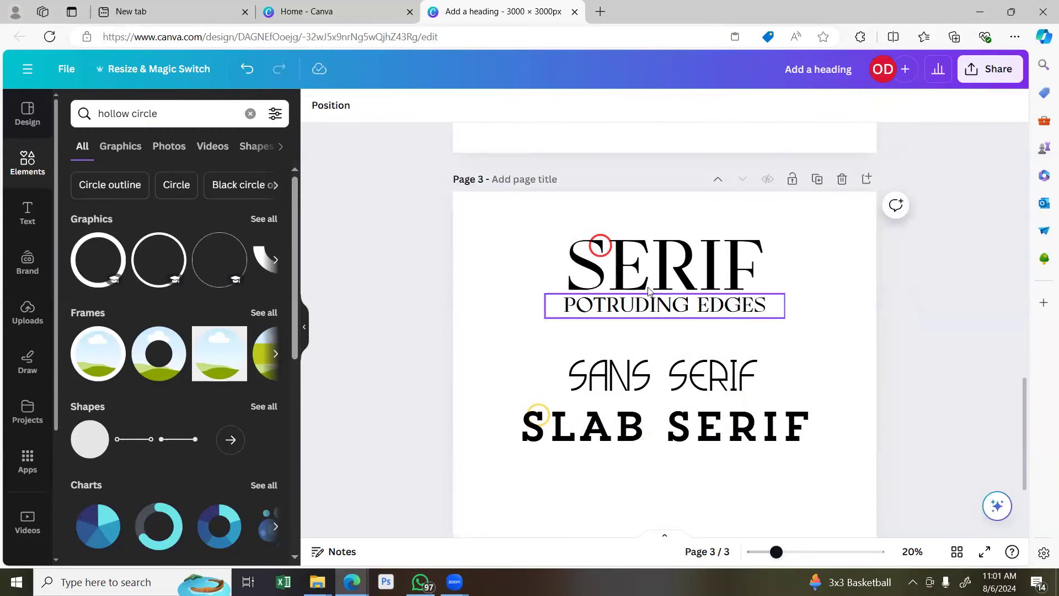
Duplicate page 3 as page 4 and delete its SERIF and POTRUDING EDGES text.
left_click(811, 181)
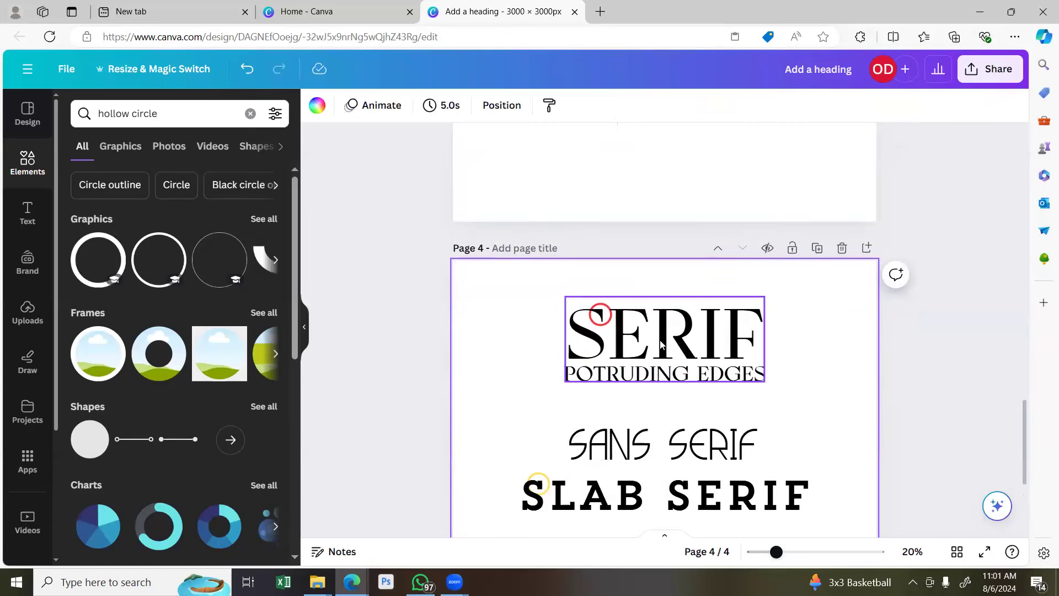
left_click(662, 340)
left_click_drag(510, 290, 749, 386)
left_click(753, 263)
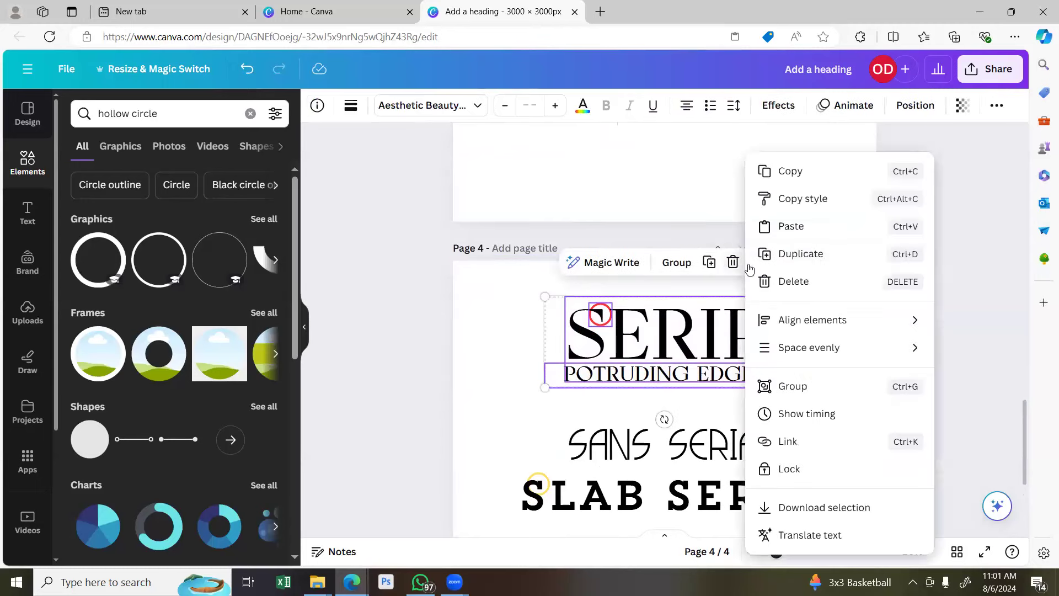
left_click(767, 286)
Delete SLAB SERIF from page 4 and move SANS SERIF up to the centre.
left_click(674, 504)
left_click_drag(476, 464, 574, 498)
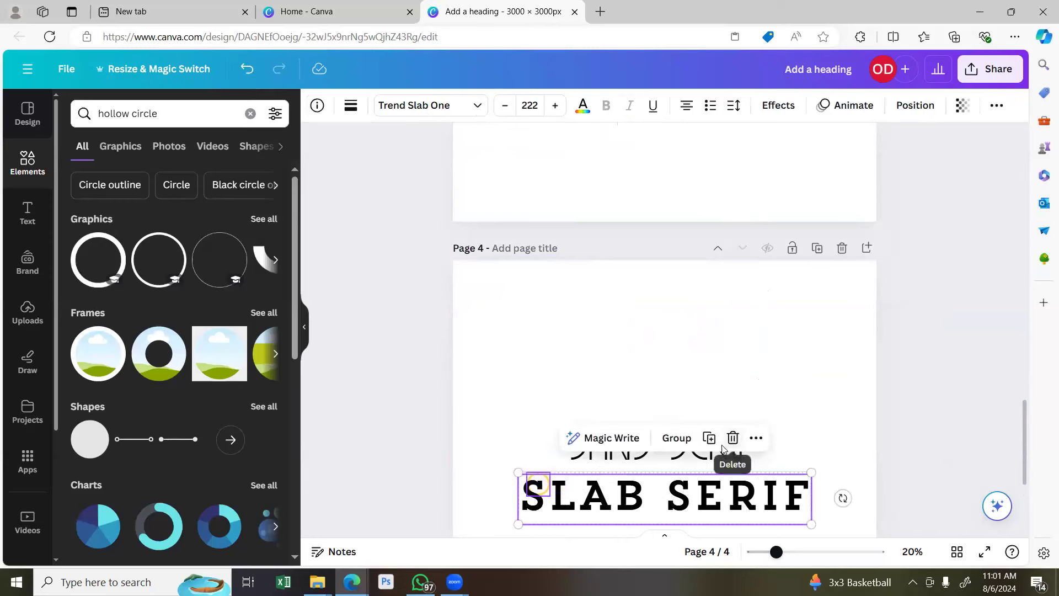
left_click(729, 438)
left_click_drag(709, 416, 699, 301)
Duplicate SANS SERIF, retype the copy as 'GOOD FOR BODY COPY' at size 143, and place it beneath.
left_click(688, 273)
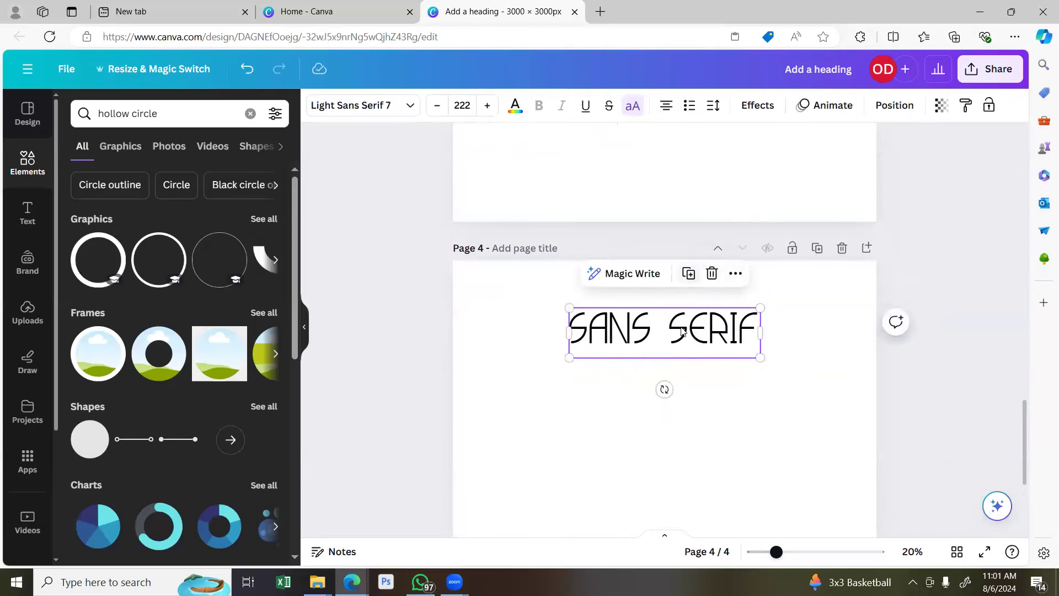
double_click(678, 388)
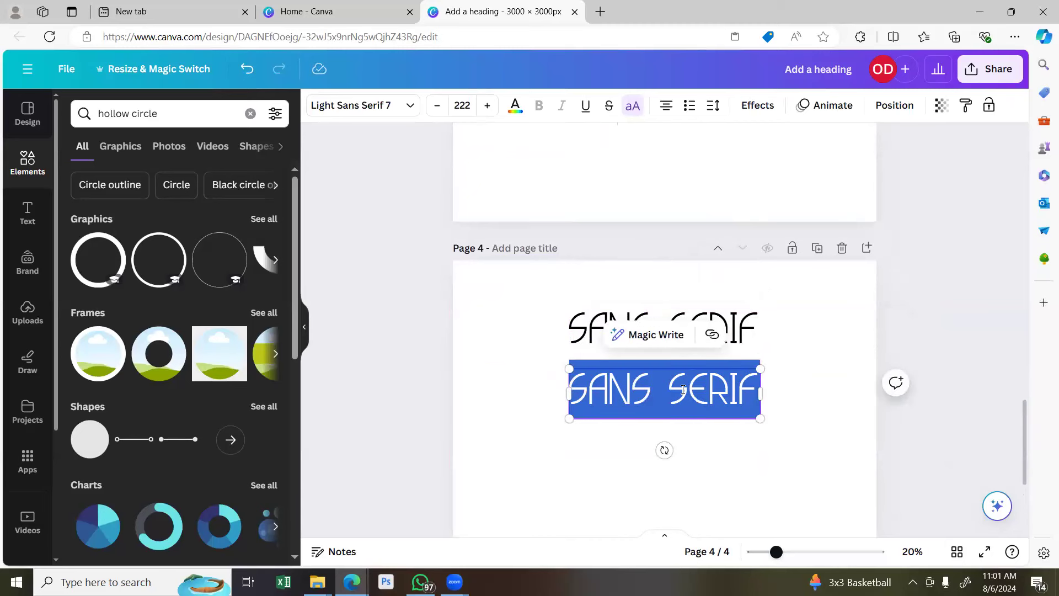
type("GOO")
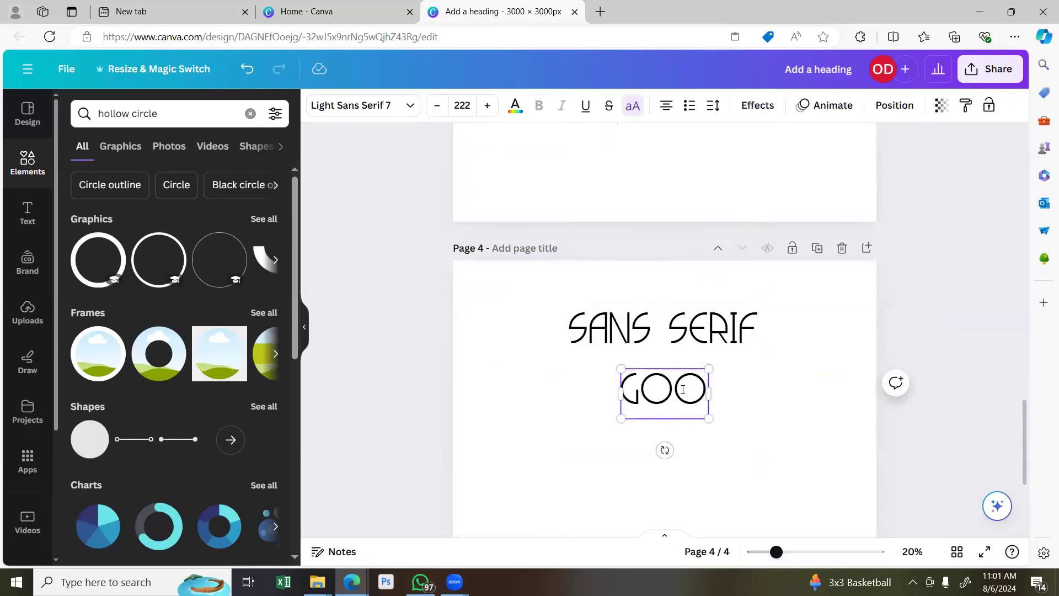
type("D FOR B")
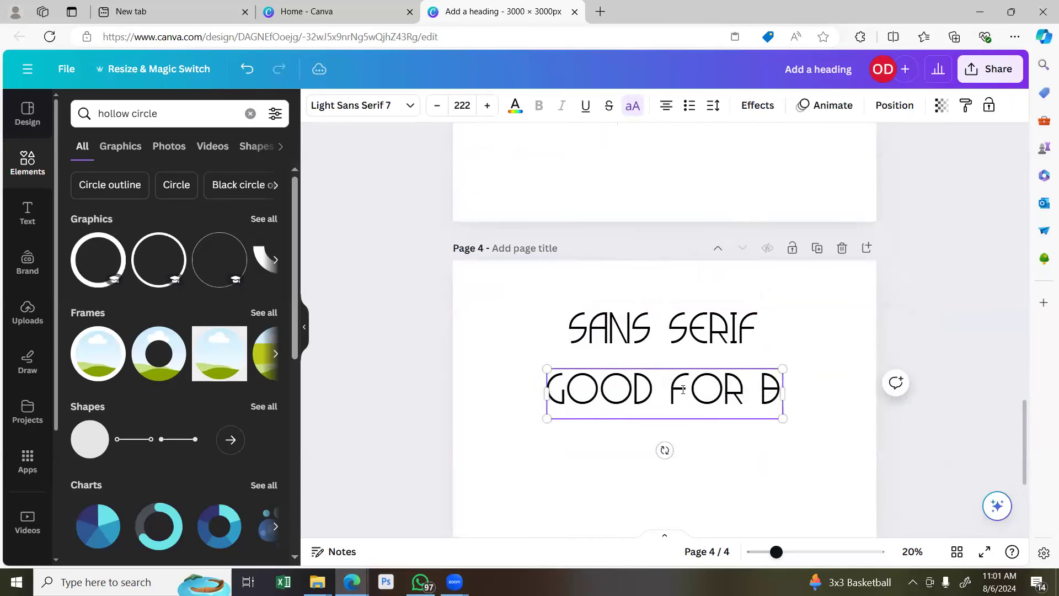
type("ODY C")
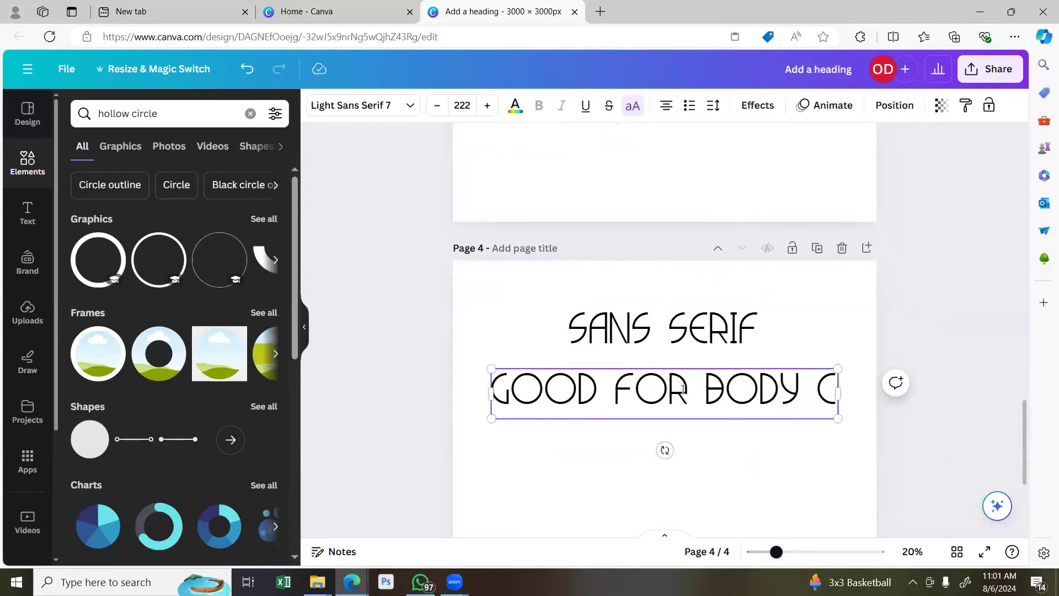
type("OPY")
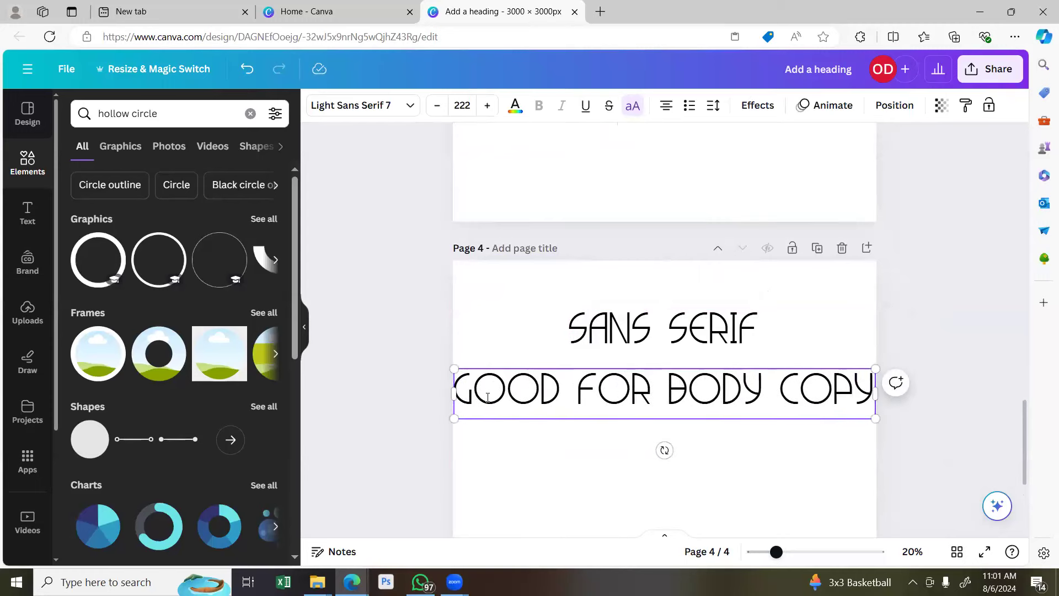
left_click_drag(521, 379, 603, 386)
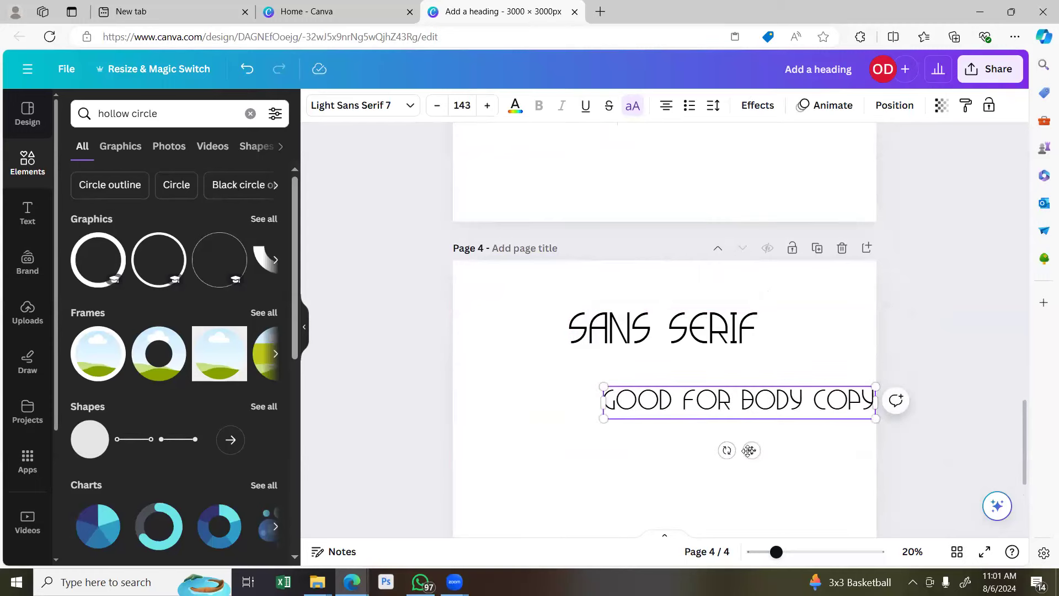
left_click_drag(751, 450, 675, 425)
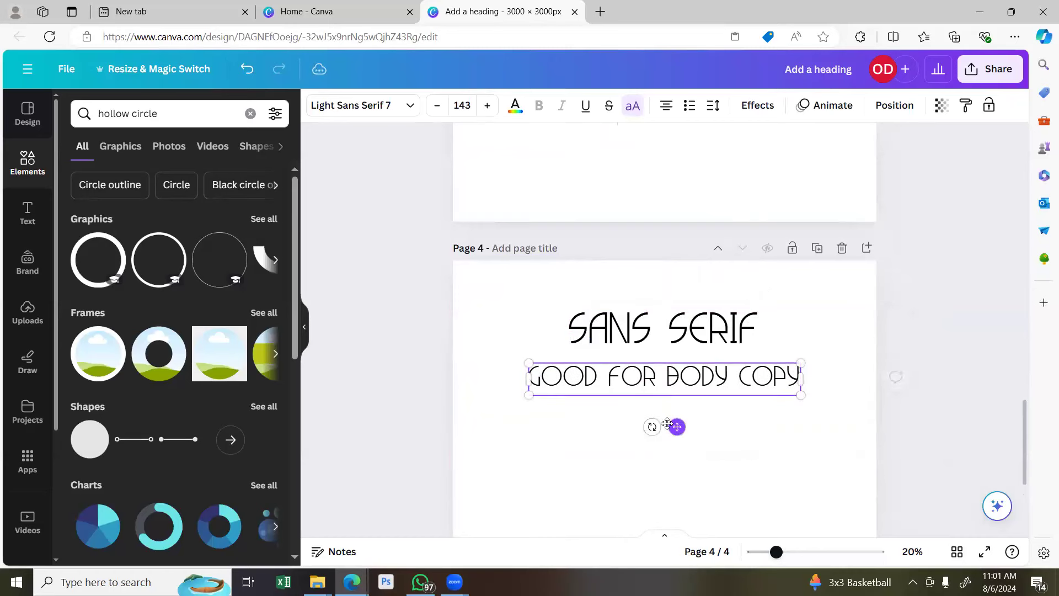
left_click(337, 112)
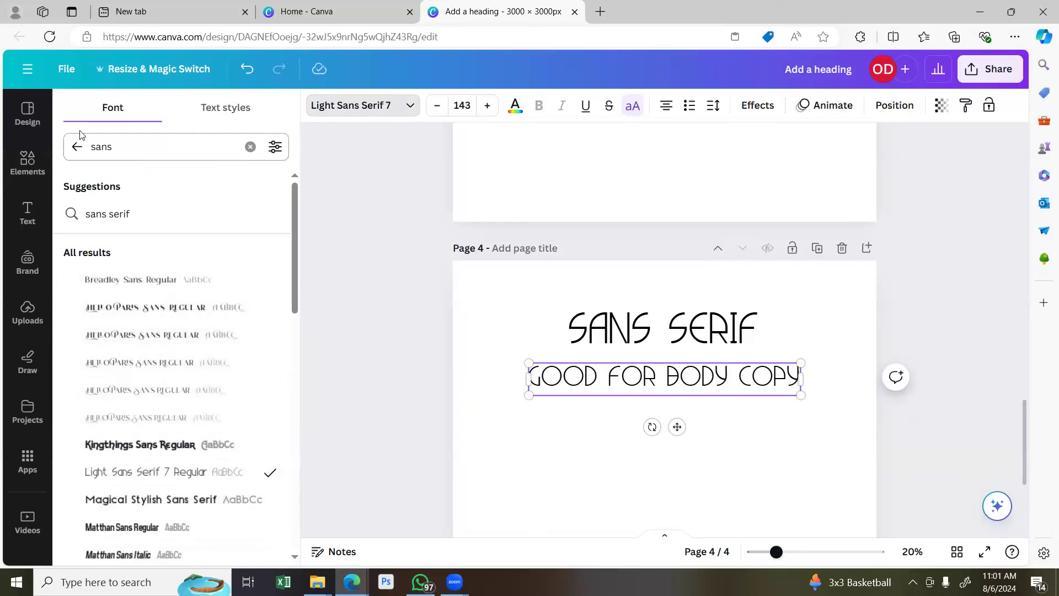
Search fonts for 'poppins' and set the subheading in Poppins Regular.
left_click(76, 147)
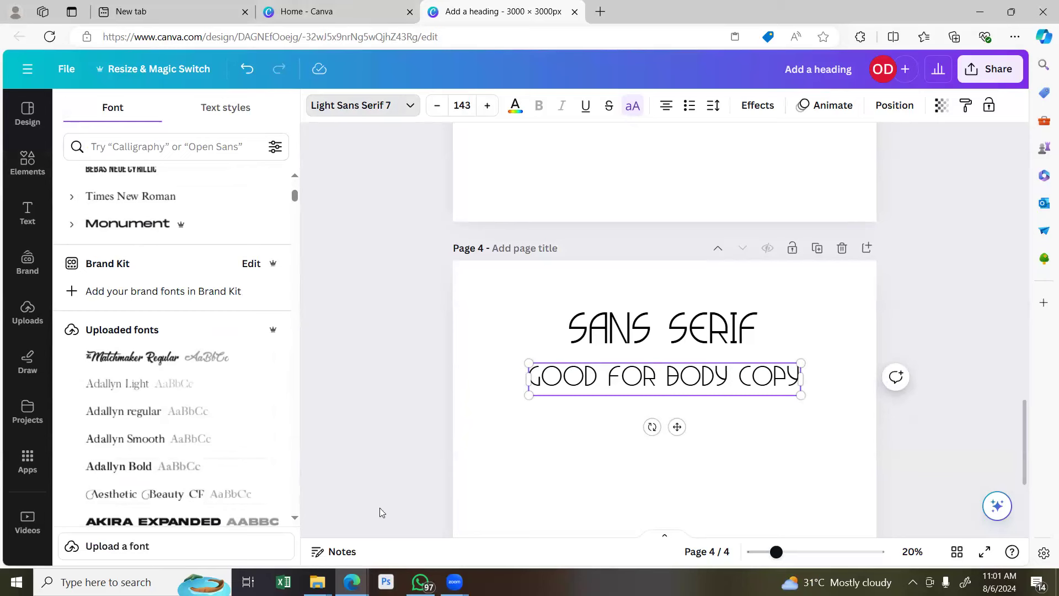
scroll(165, 306, "up", 5)
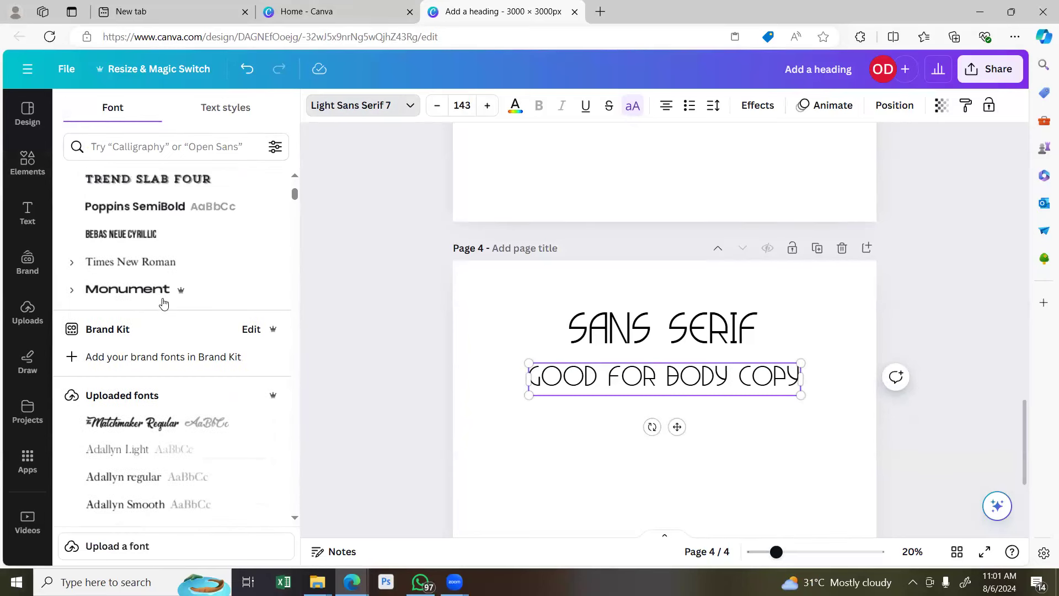
left_click(120, 147)
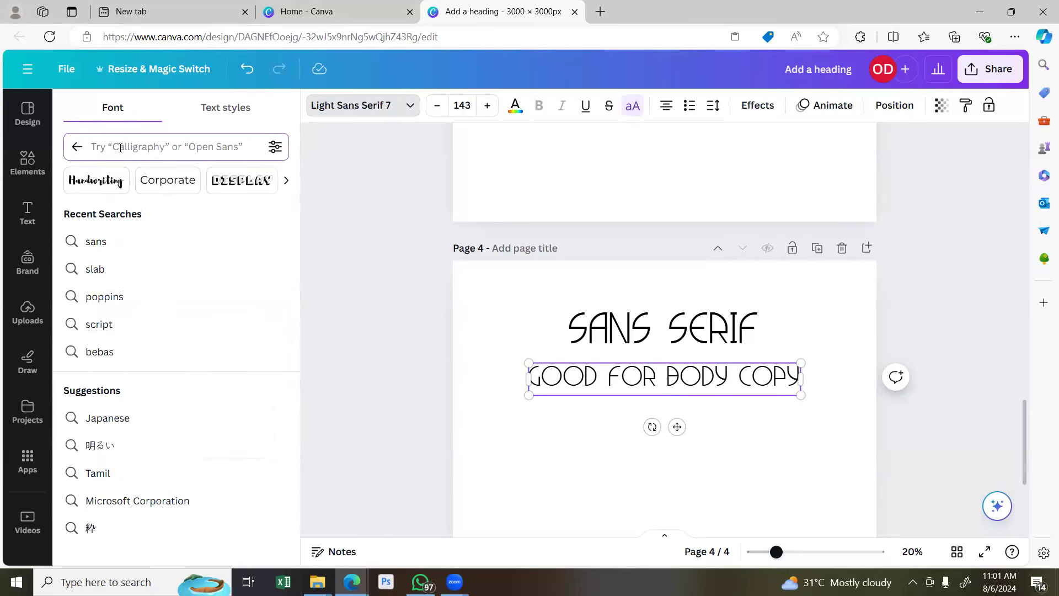
type("poppins")
key("Return")
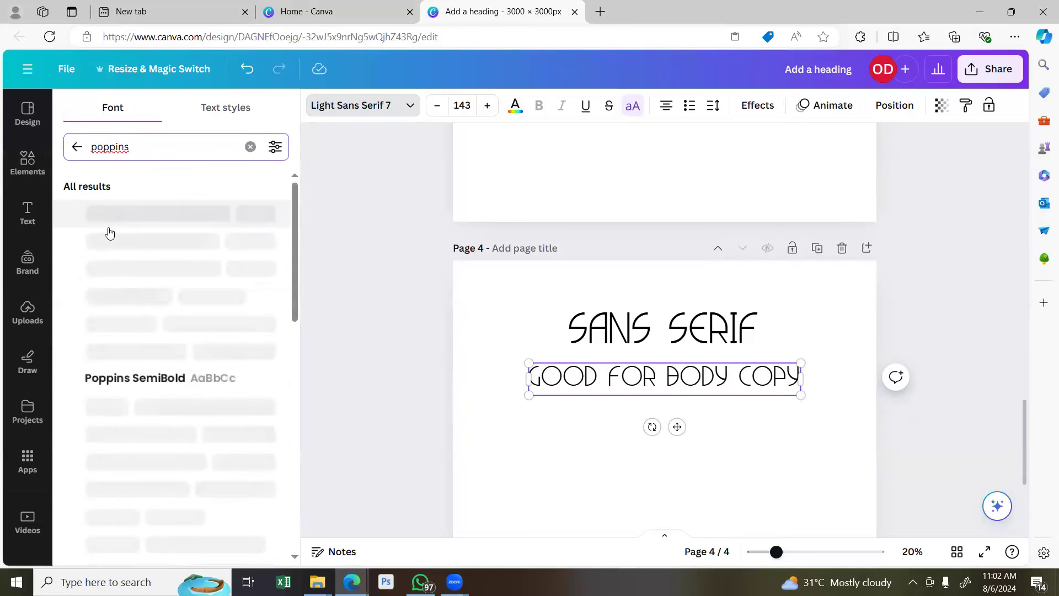
left_click(124, 225)
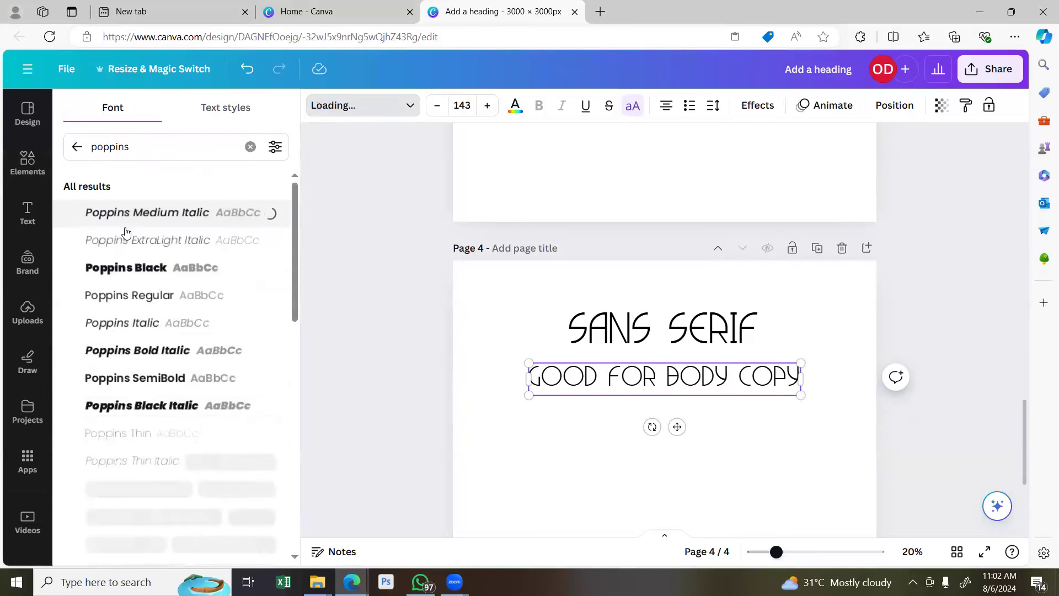
left_click(131, 294)
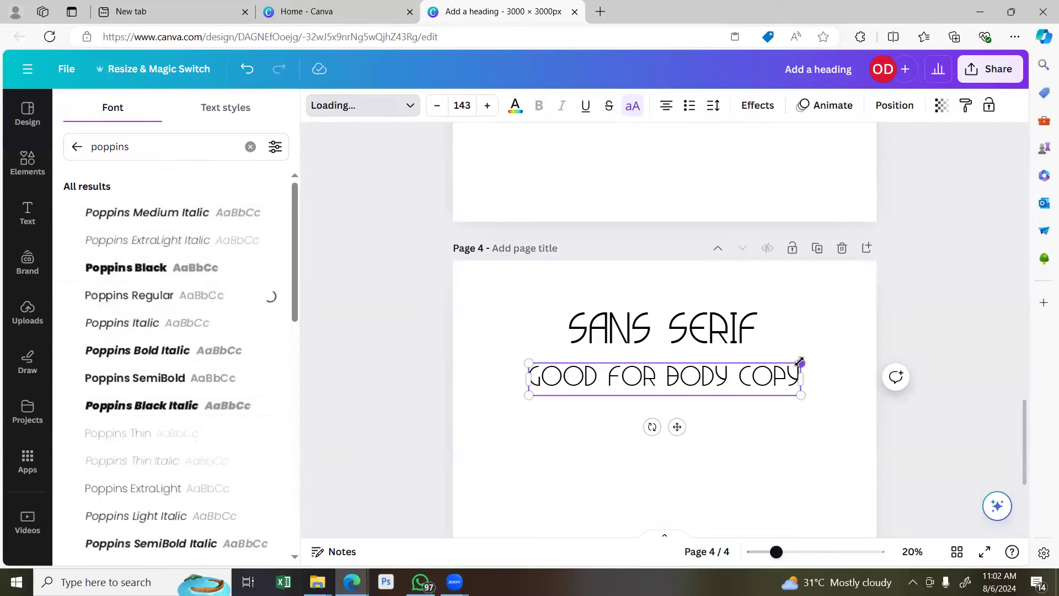
Turn off all-caps so it reads 'Good for body copy' and shrink it to size 98.8.
left_click_drag(797, 360, 767, 367)
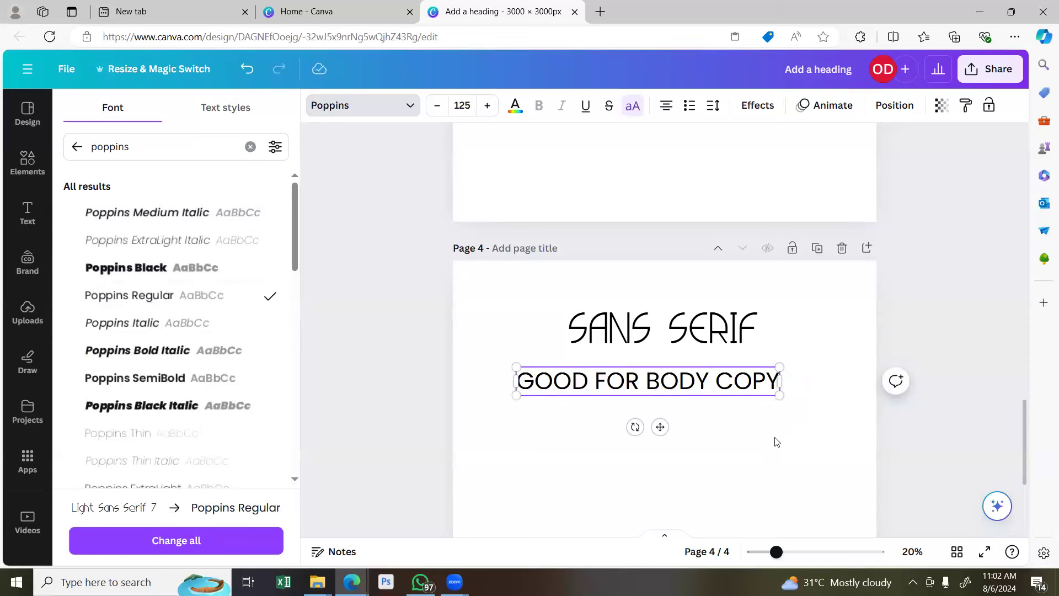
left_click(633, 105)
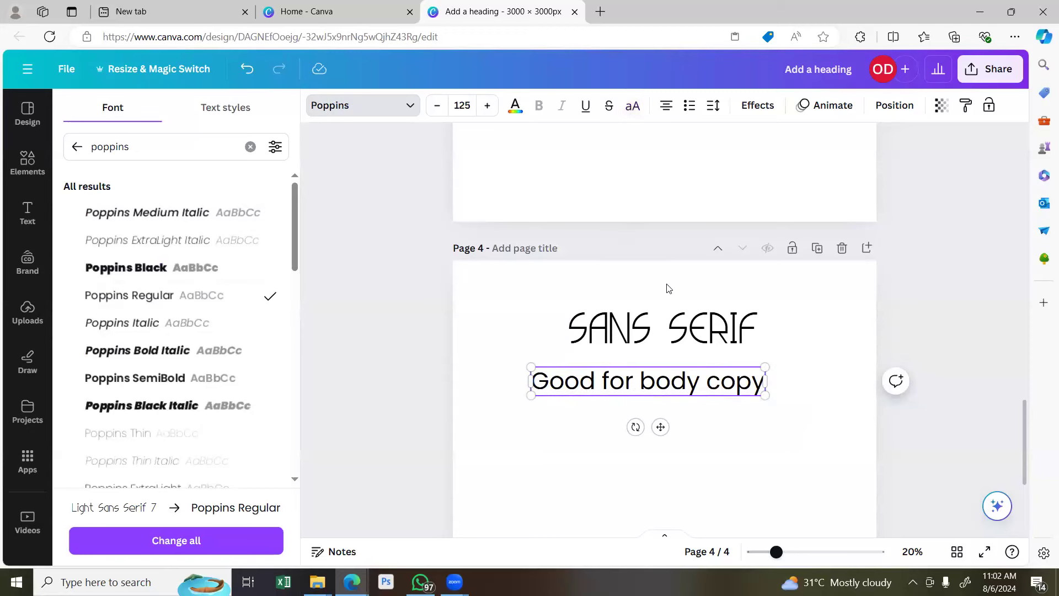
left_click_drag(764, 366, 715, 374)
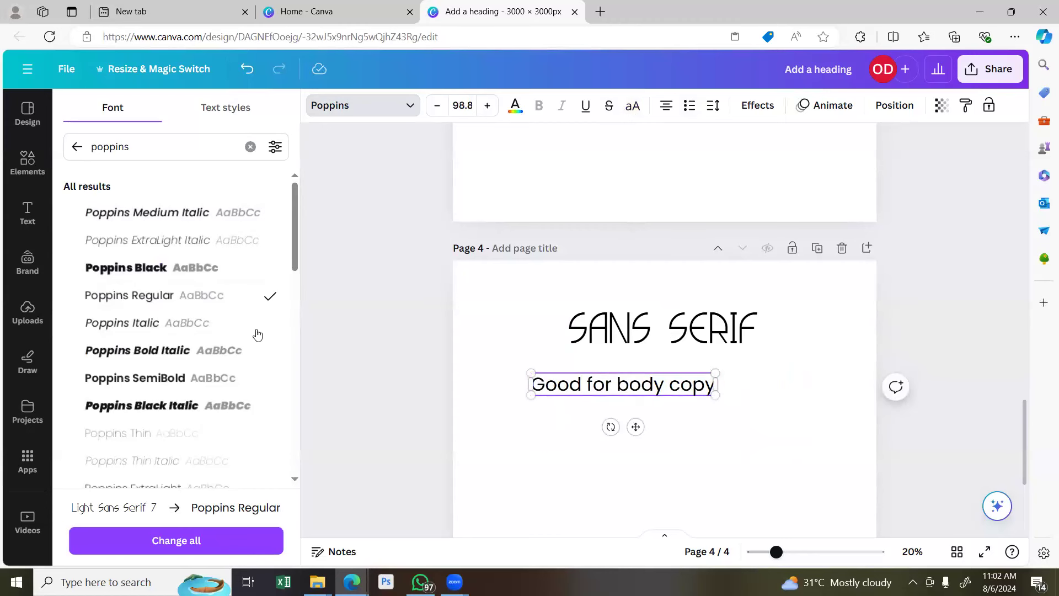
left_click(76, 146)
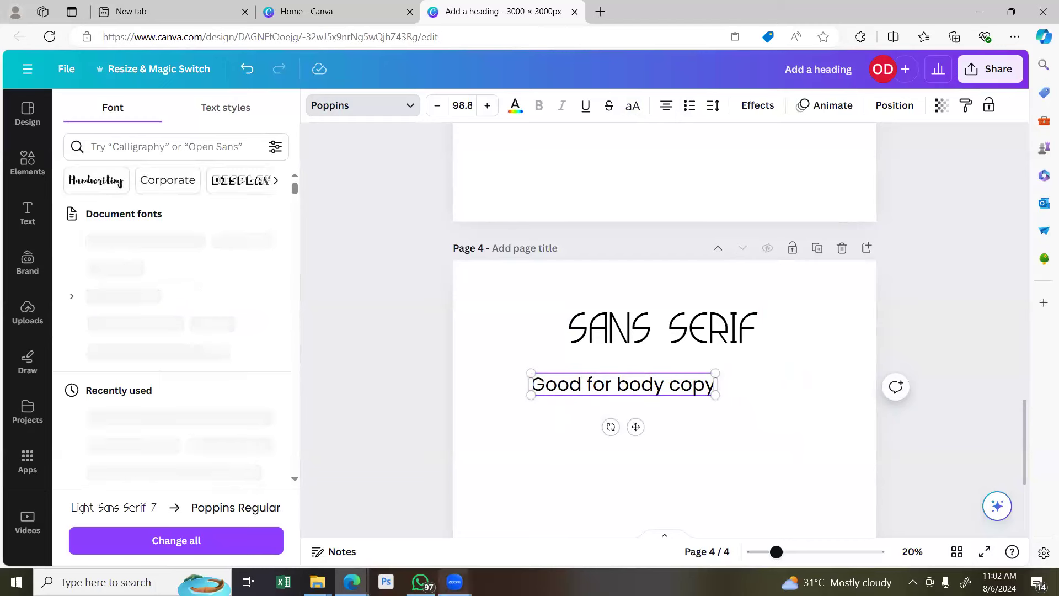
left_click(352, 581)
left_click(363, 518)
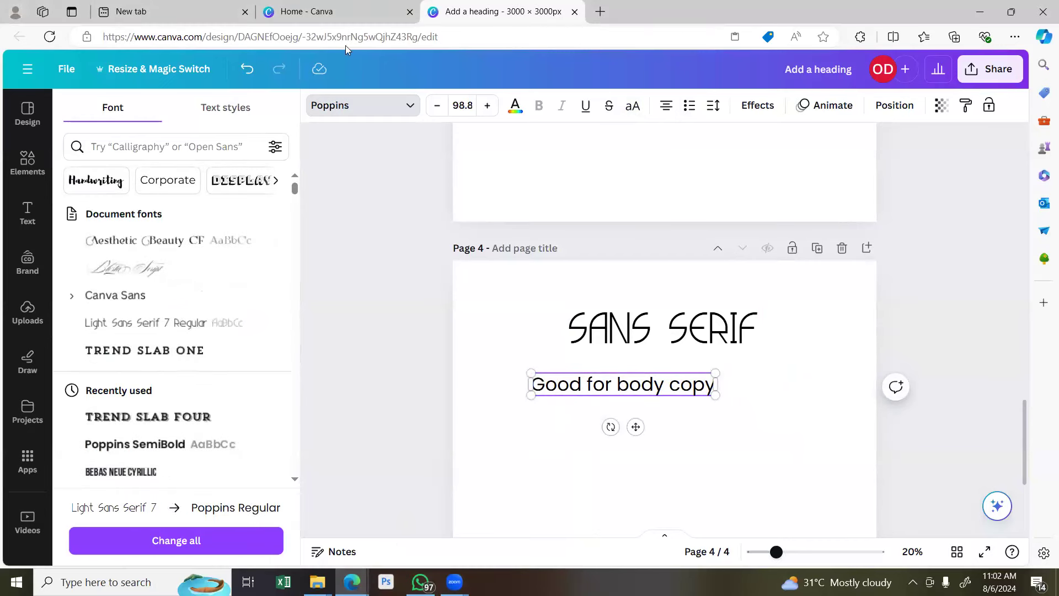
Search the web for 'lorem ipsum' in a new Edge tab.
left_click(180, 12)
left_click(182, 35)
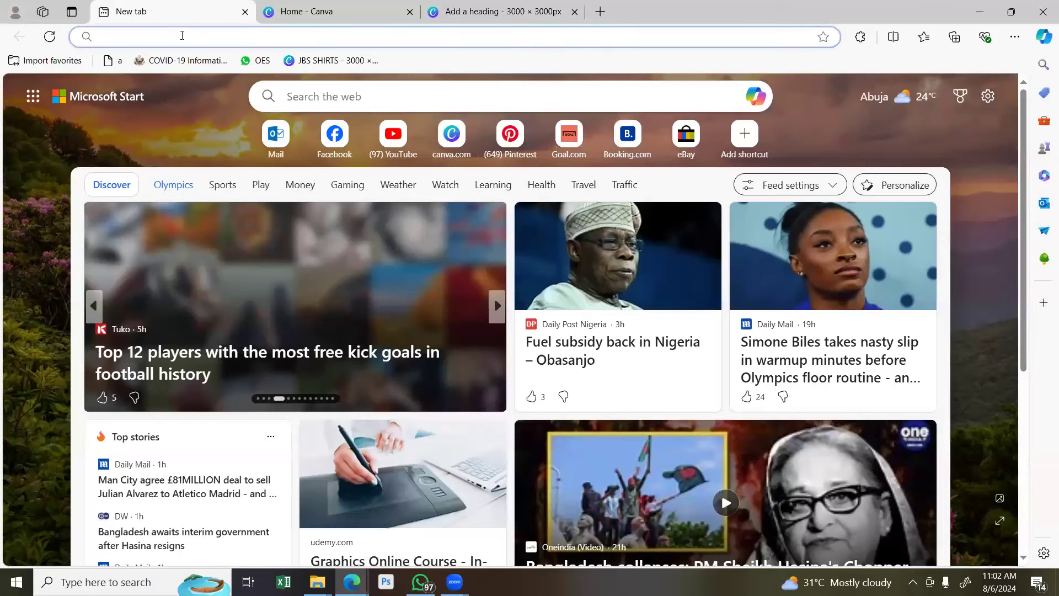
type("lorem ipsum")
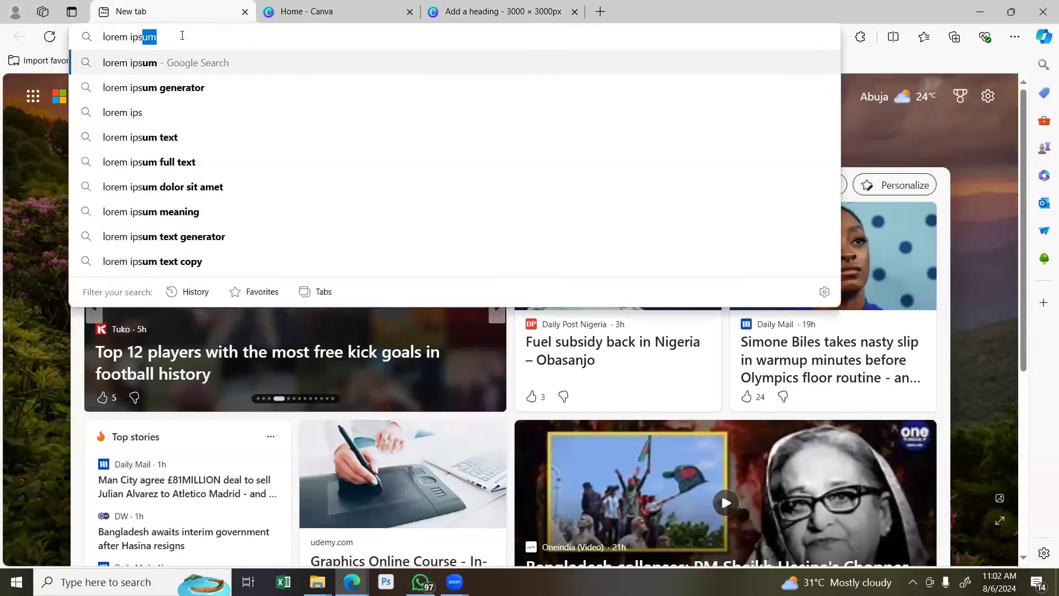
key("Return")
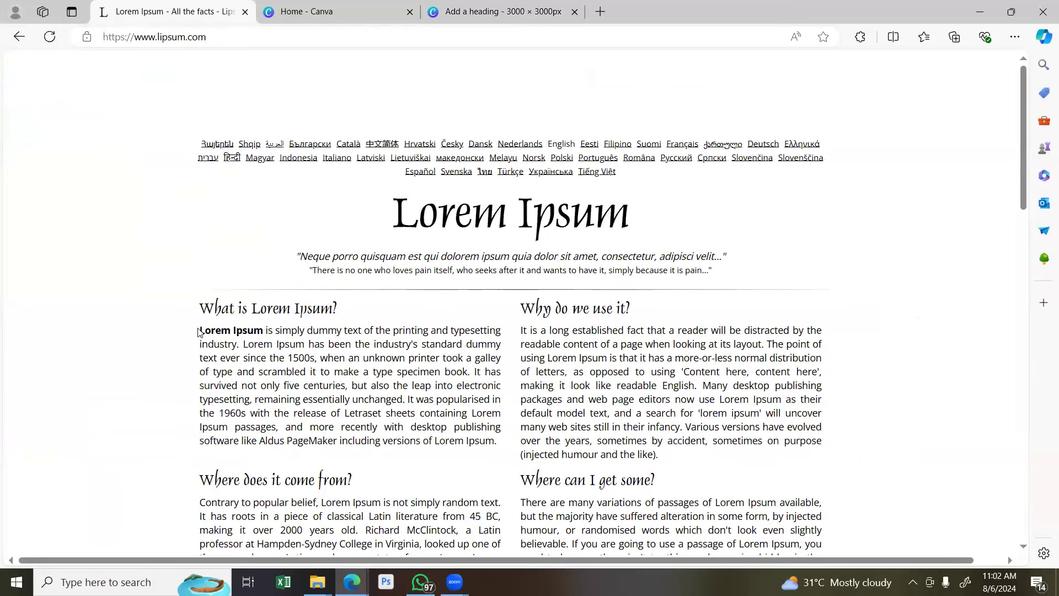
Copy the first Lorem Ipsum paragraph from lipsum.com and return to the Canva design.
left_click_drag(201, 329, 499, 445)
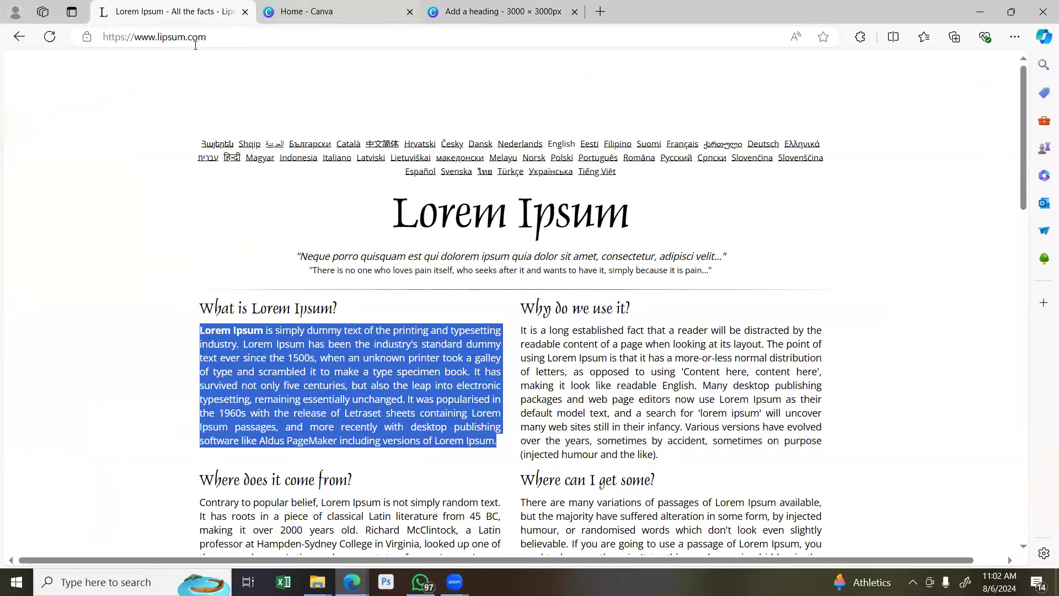
left_click(417, 125)
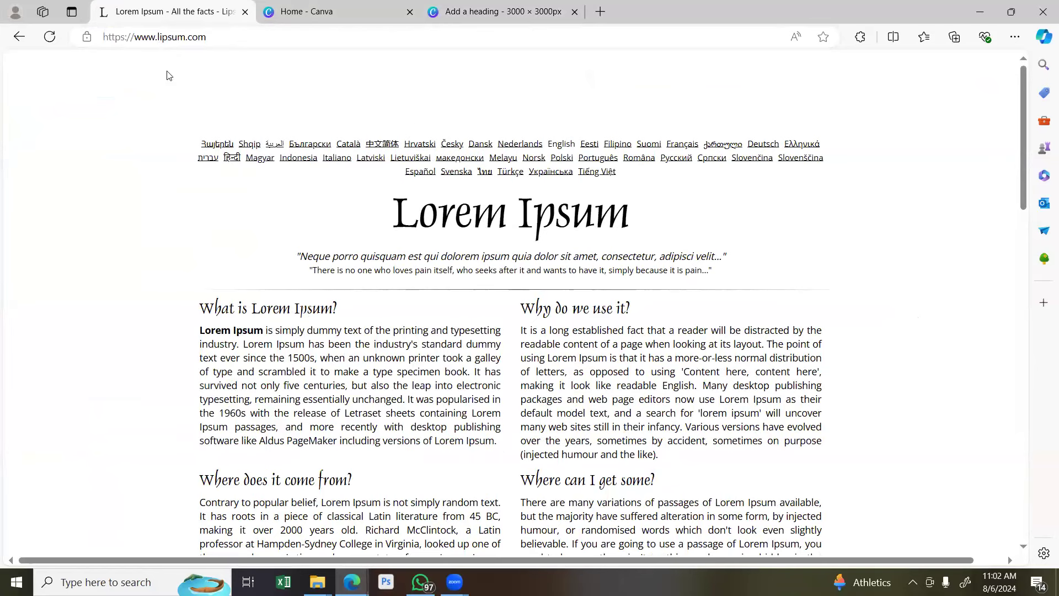
left_click(1010, 12)
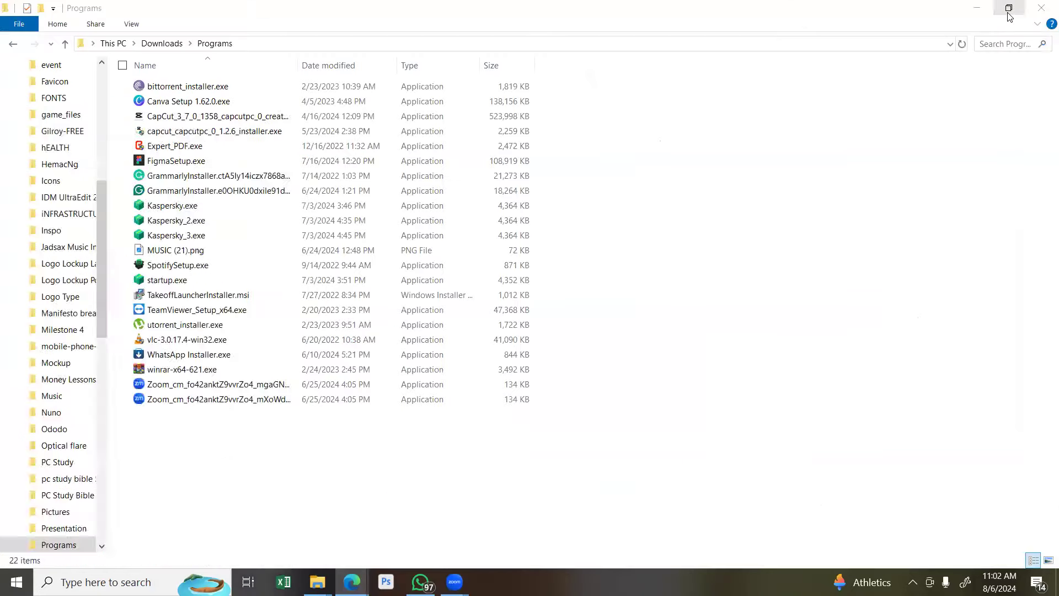
left_click(1010, 9)
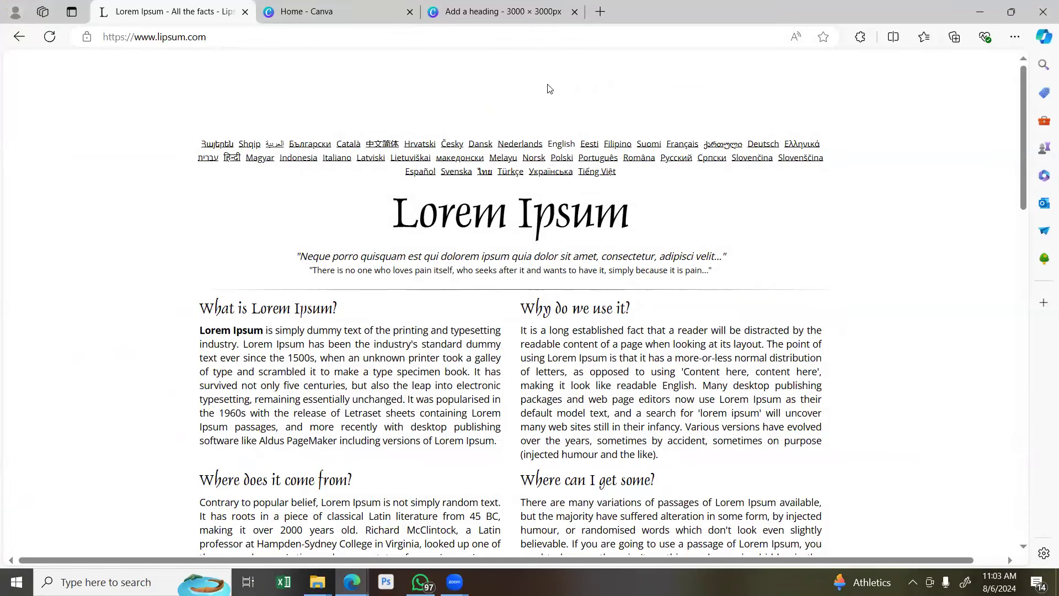
left_click_drag(565, 83, 567, 128)
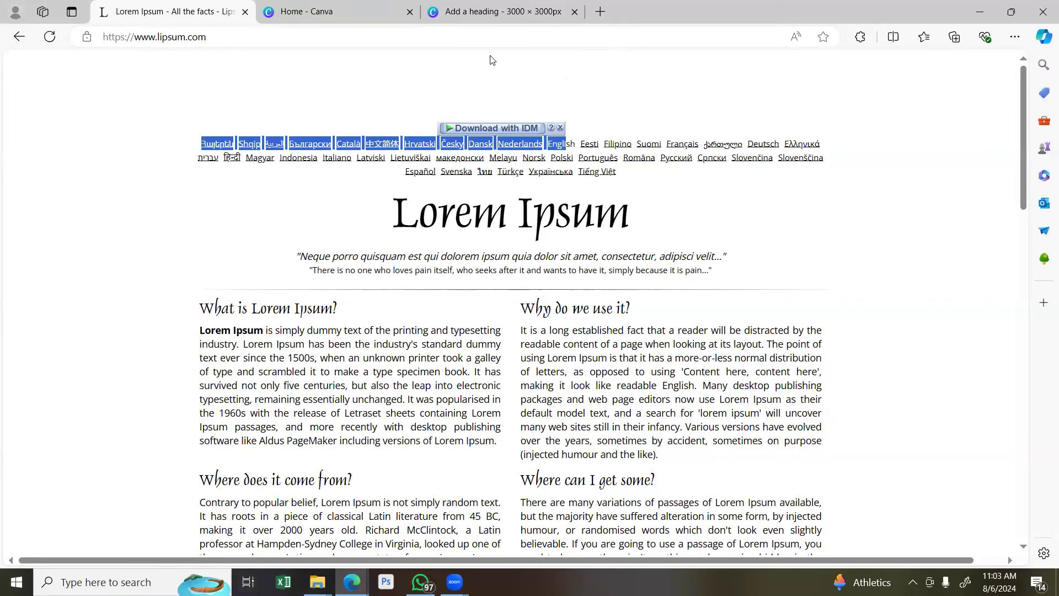
left_click(492, 12)
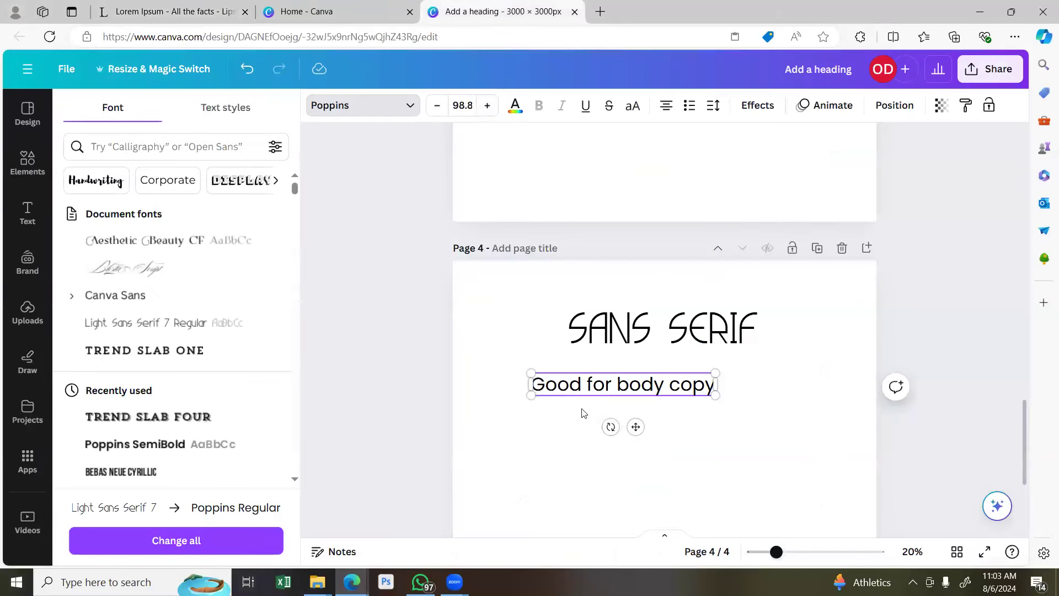
Paste the Lorem Ipsum paragraph over 'Good for body copy' and make its box smaller and wider.
double_click(606, 384)
key("ctrl+v")
scroll(810, 372, "down", 5)
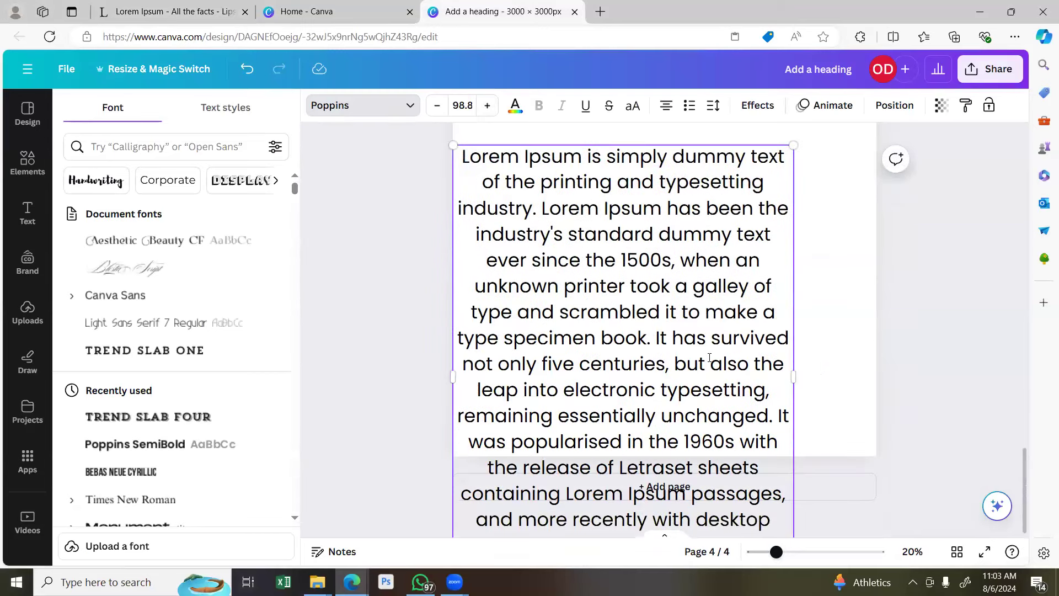
scroll(788, 479, "down", 1)
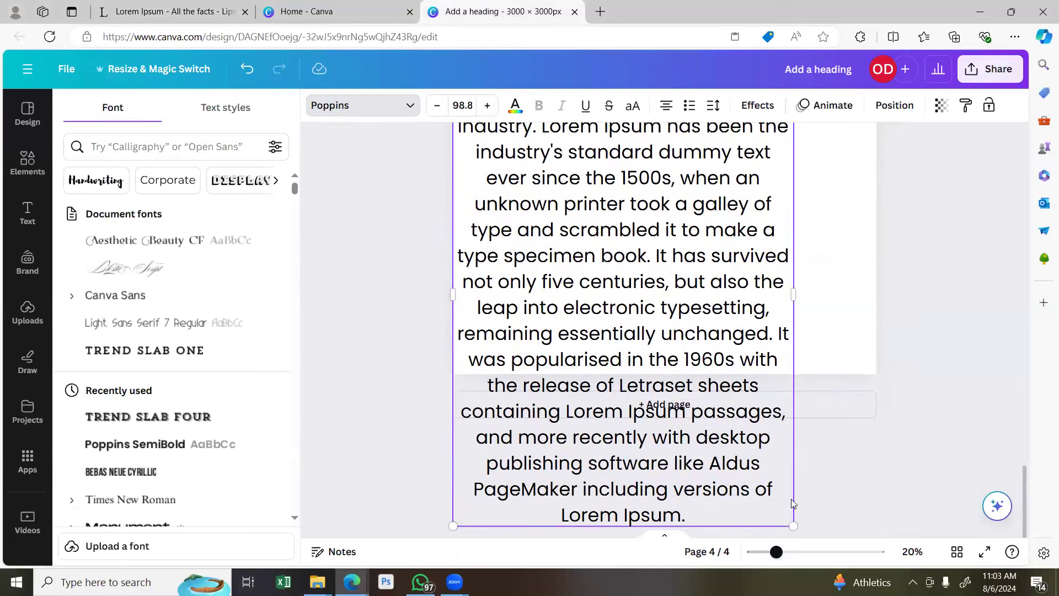
left_click_drag(792, 528, 688, 345)
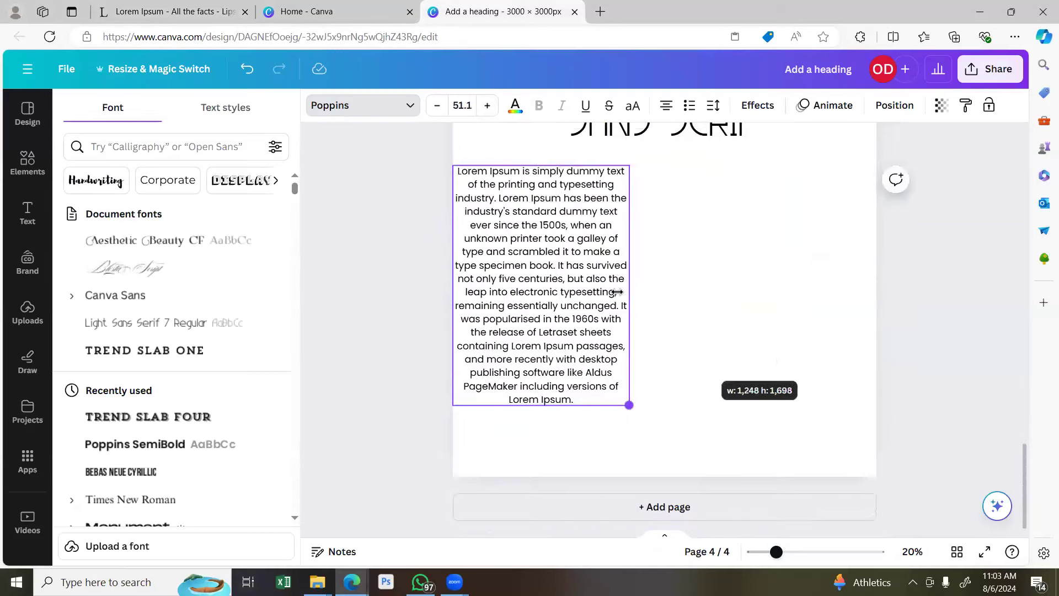
left_click_drag(629, 279, 772, 301)
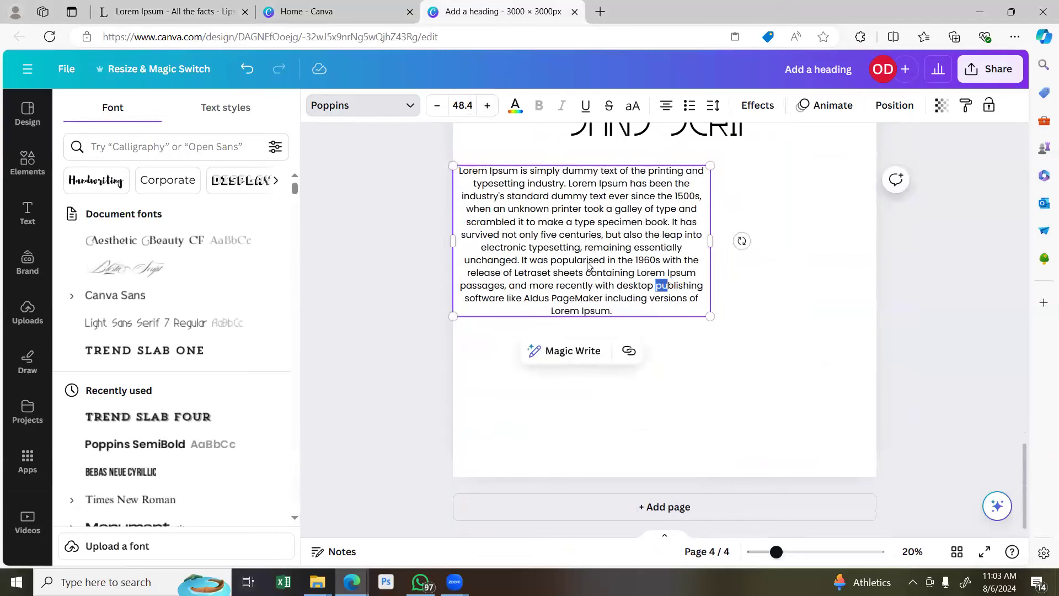
Justify the paragraph, reposition it, and align SANS SERIF with its left edge.
left_click(729, 287)
left_click_drag(579, 263, 622, 269)
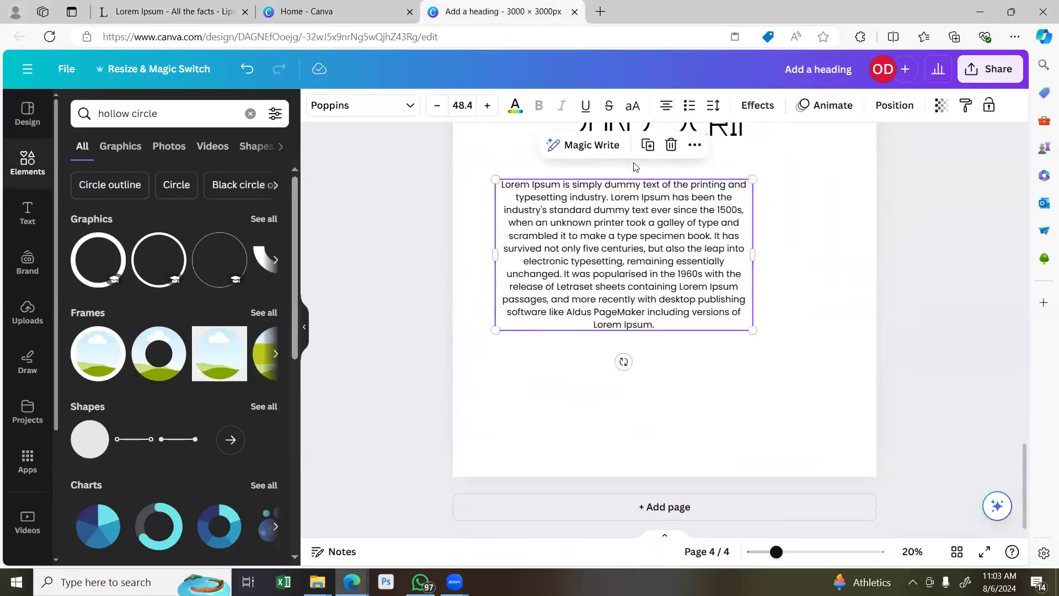
left_click(665, 106)
left_click(665, 106)
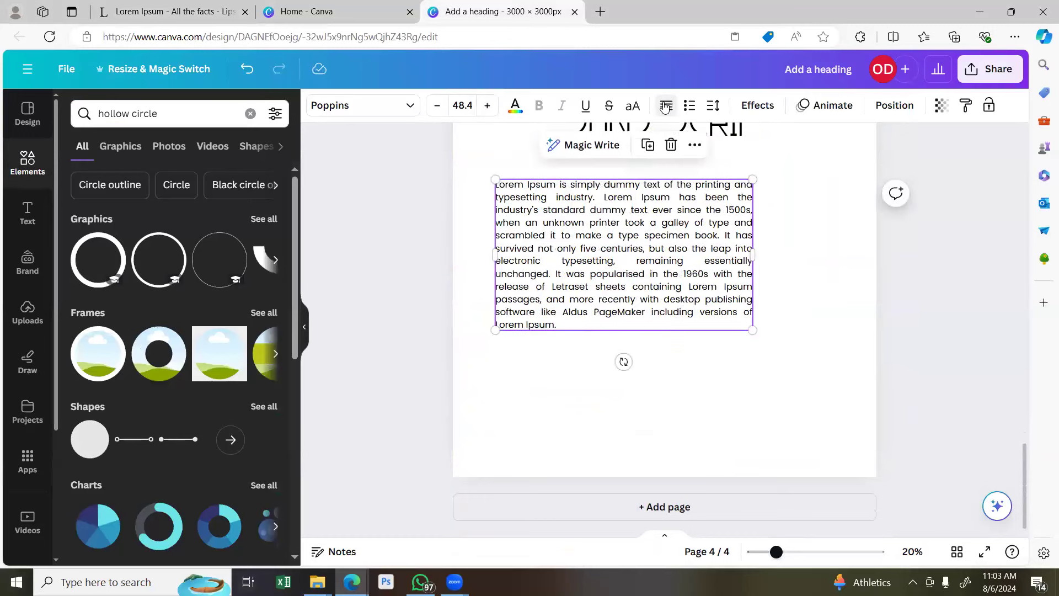
left_click(805, 298)
scroll(787, 326, "up", 3)
left_click(707, 339)
left_click_drag(705, 339, 634, 355)
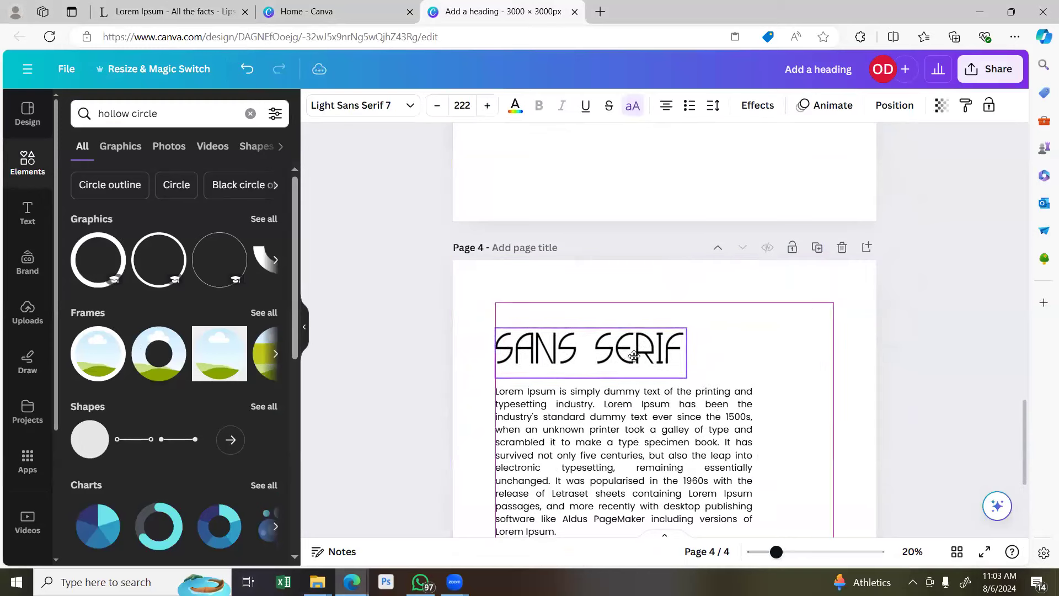
Retype the heading as 'BODY COPY' in Poppins and shift it right.
double_click(646, 358)
type("BO")
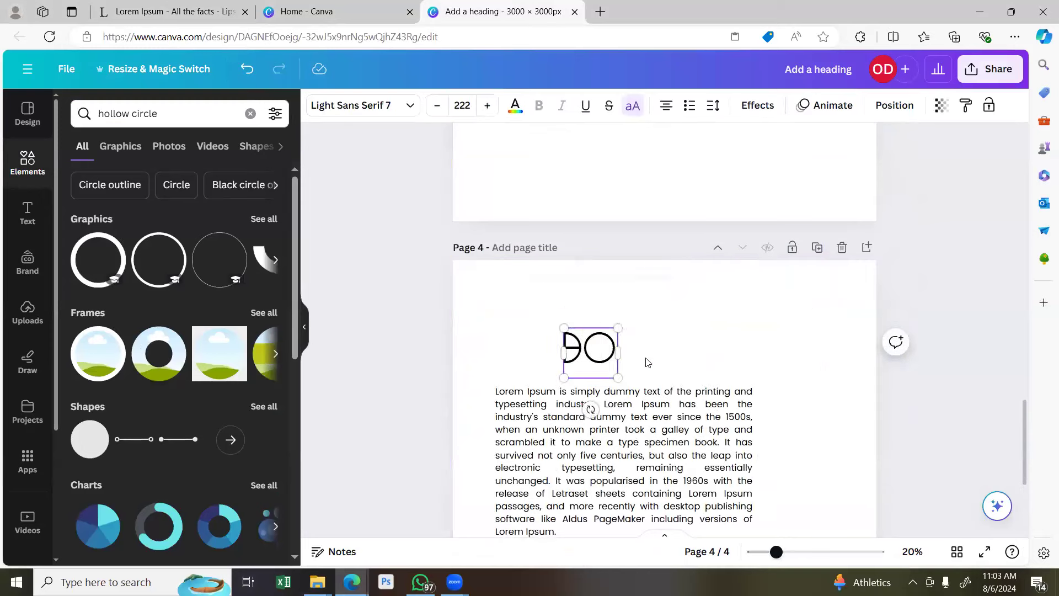
type("DY COPY")
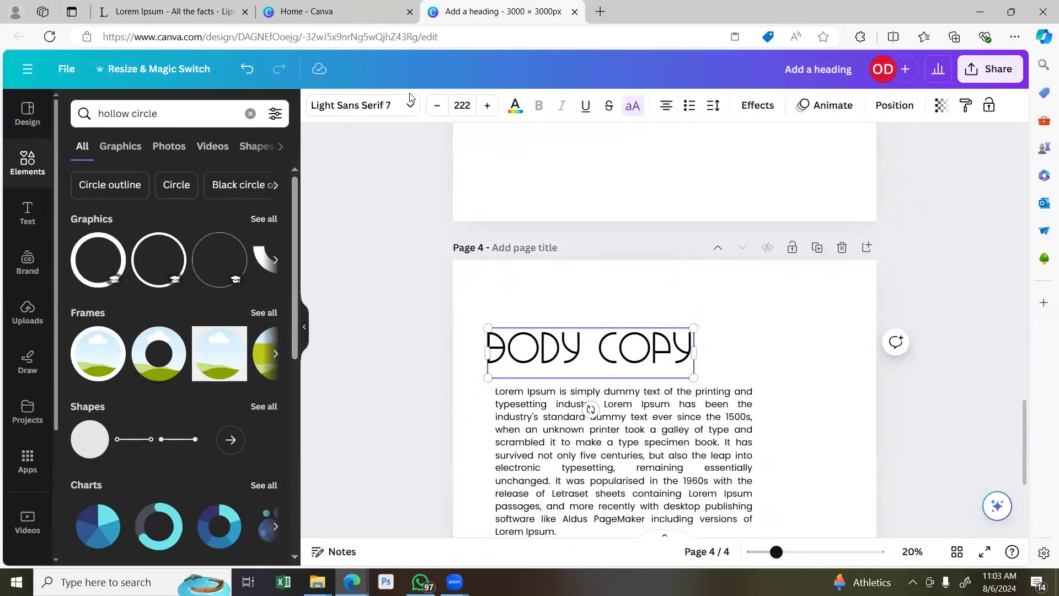
left_click(374, 106)
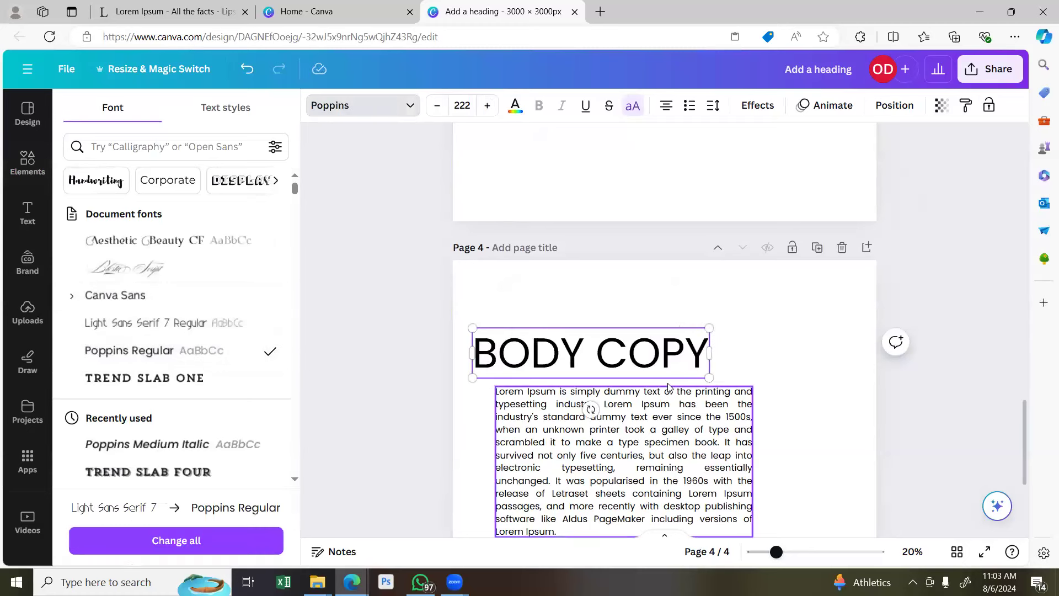
left_click(774, 357)
left_click_drag(668, 361, 689, 356)
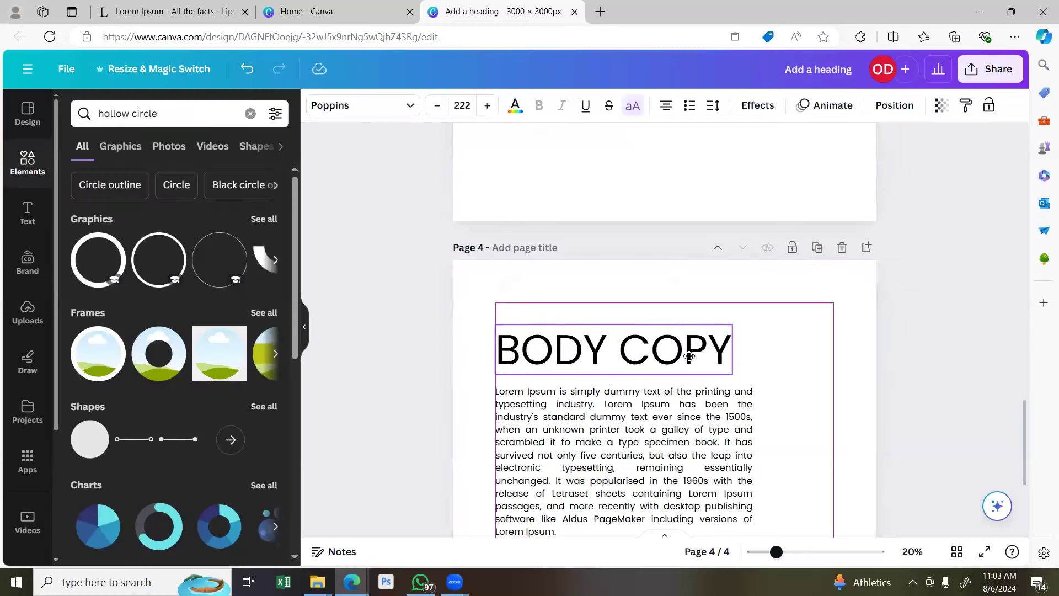
Make the heading lowercase with a capital B, reading 'Body copy', aligned to the paragraph margin.
left_click(633, 106)
left_click(530, 361)
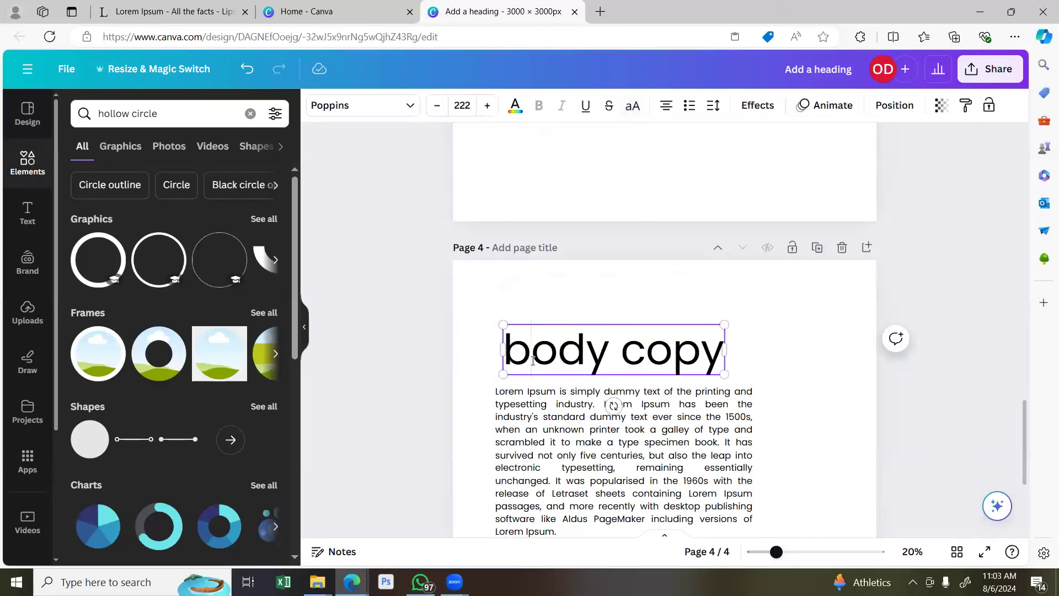
key("BackSpace")
type("B")
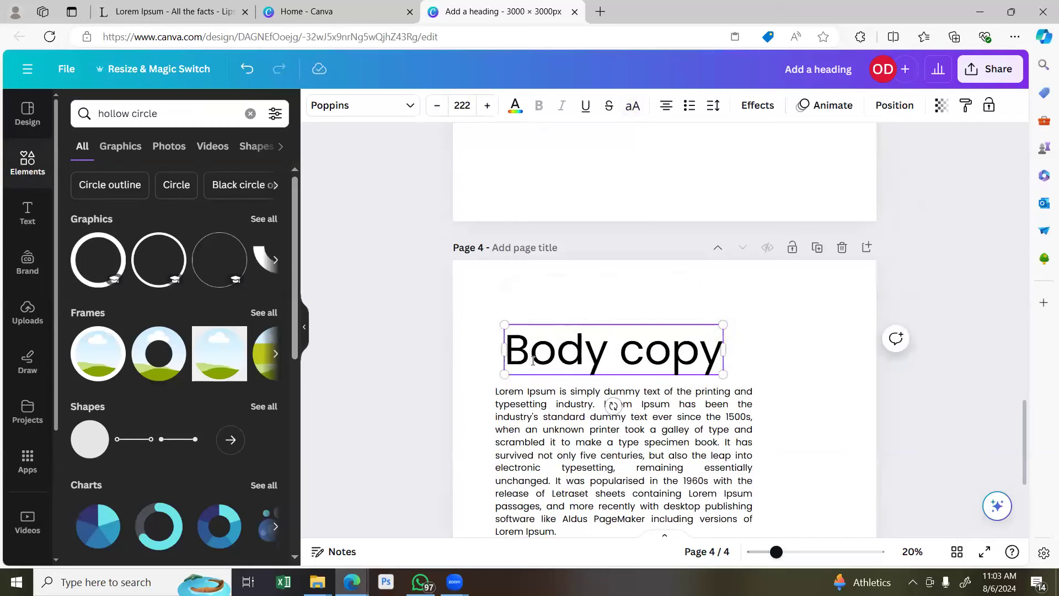
left_click(694, 365, "shift")
left_click(693, 362, "shift")
left_click(698, 361, "shift")
left_click_drag(711, 360, 703, 360)
Move the Body copy heading and paragraph together slightly lower on page 4.
left_click(794, 346)
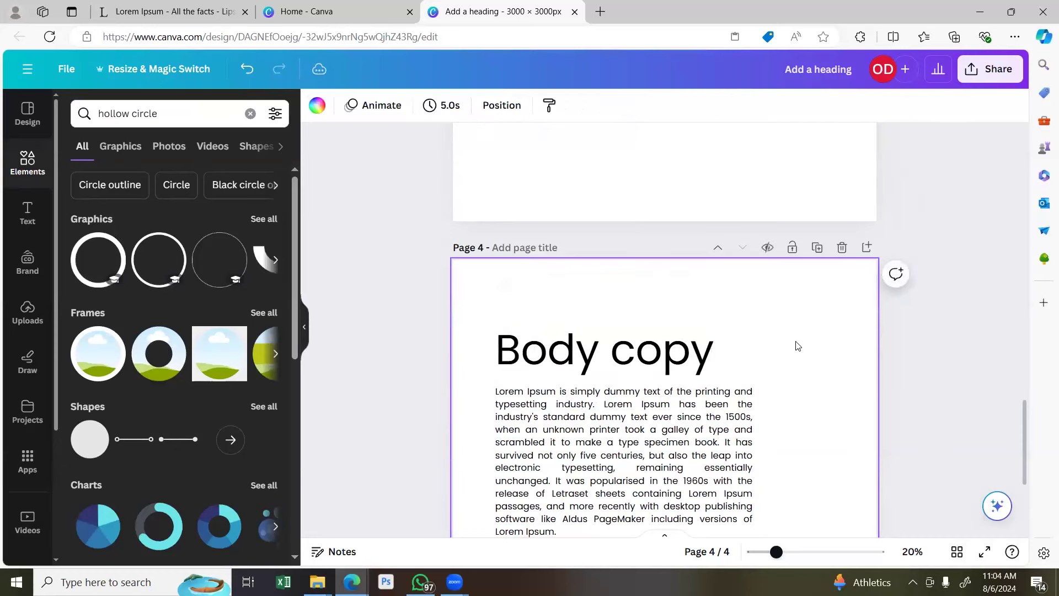
scroll(794, 345, "down", 4)
scroll(765, 347, "up", 1)
scroll(765, 346, "up", 2)
left_click_drag(471, 263, 760, 456)
left_click_drag(700, 407, 701, 434)
left_click(804, 380)
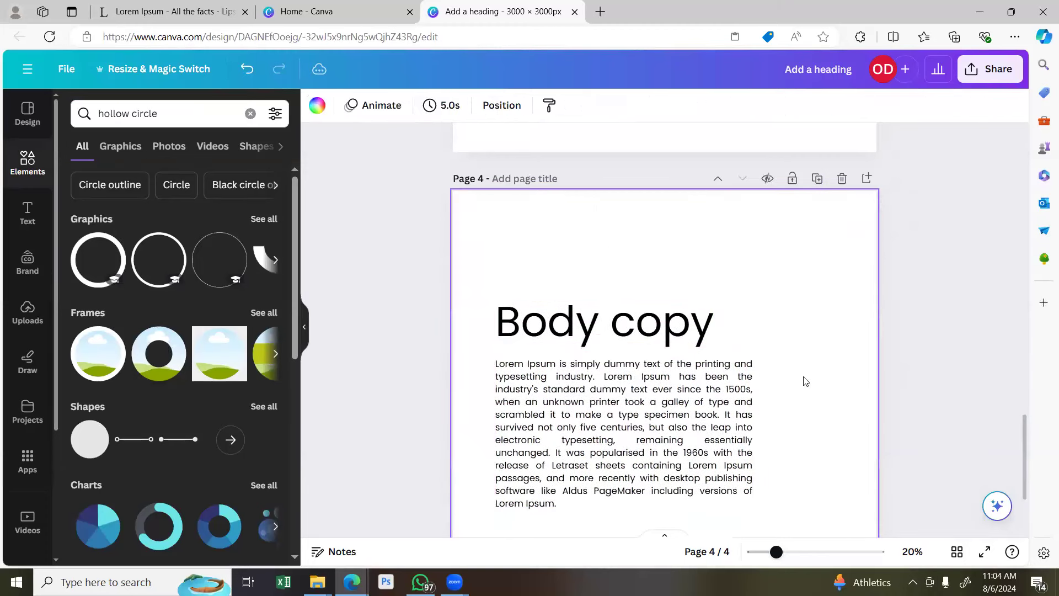
Set the Lorem Ipsum paragraph in Trend Slab One and widen its box to about 2,135 px.
scroll(805, 381, "down", 3)
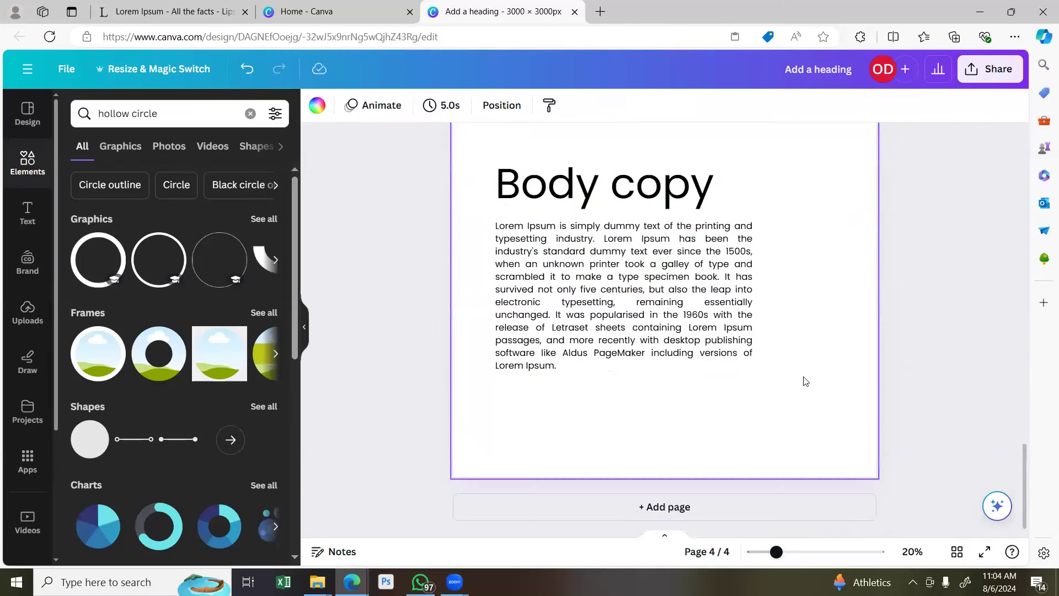
left_click(686, 321)
left_click(785, 307)
left_click(629, 302)
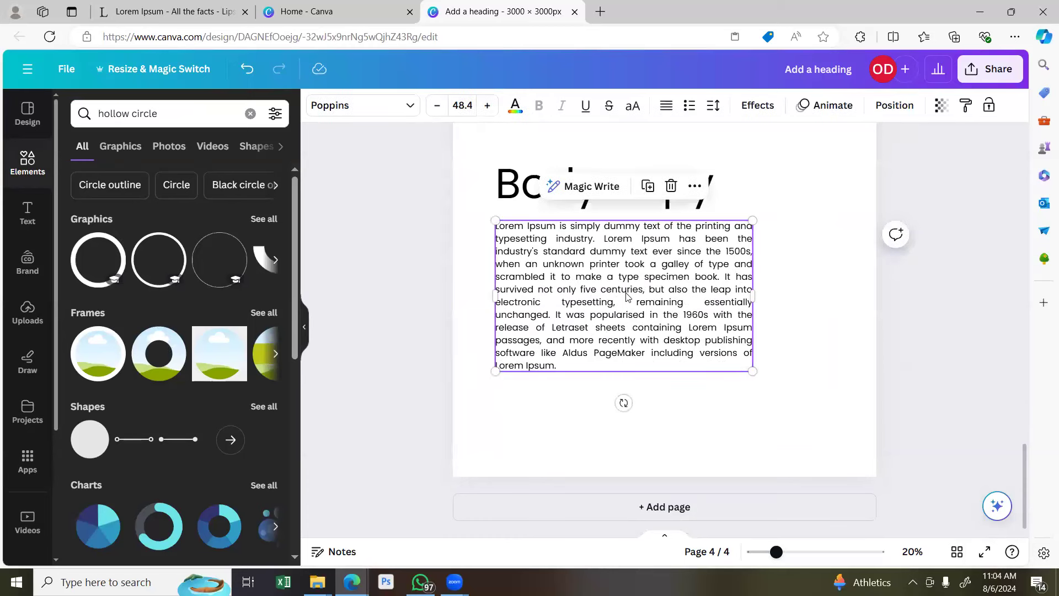
left_click(380, 237)
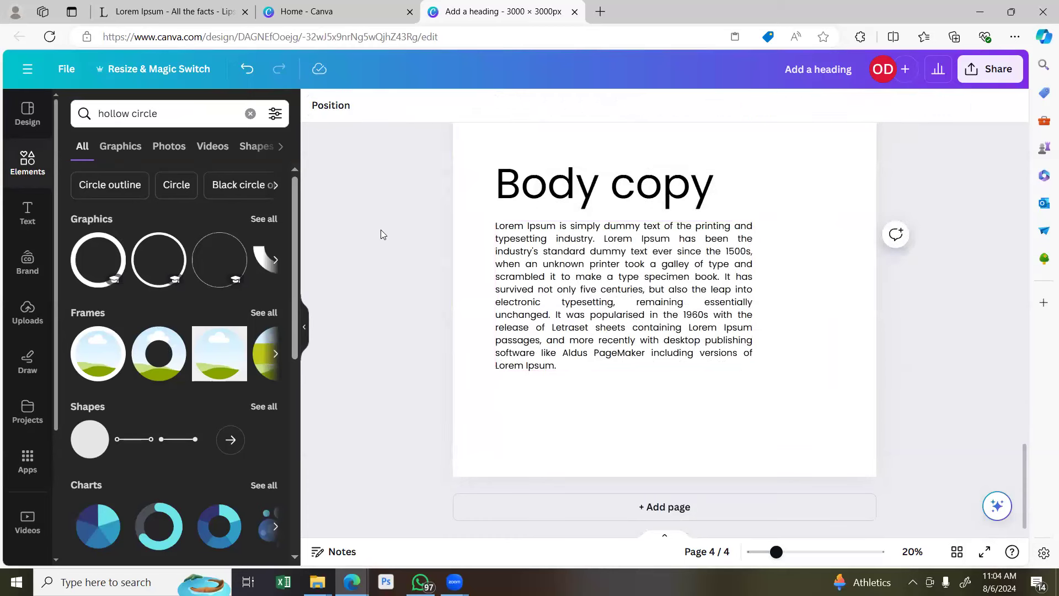
left_click(588, 271)
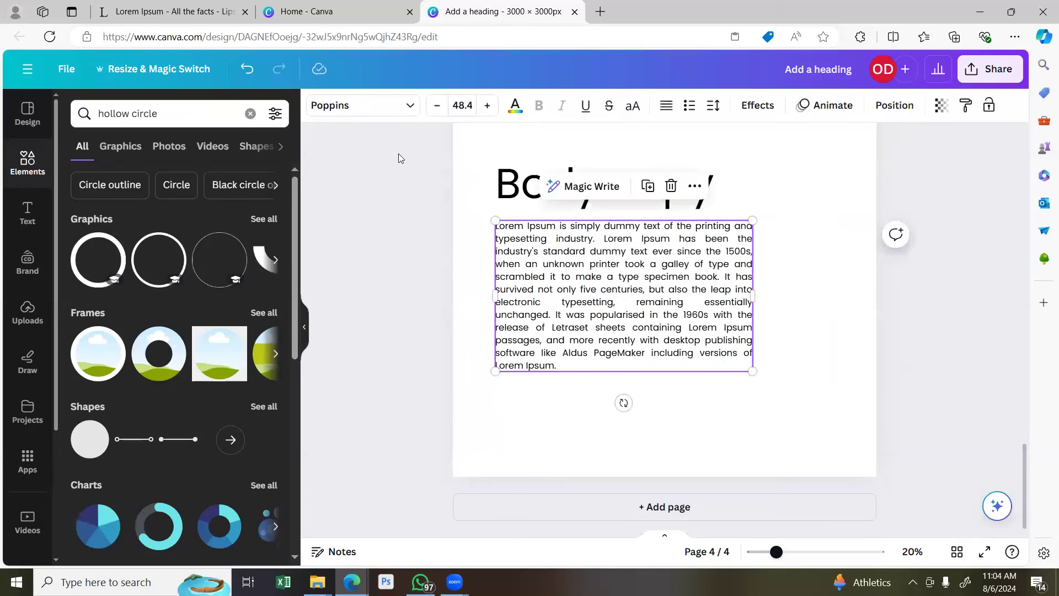
left_click(403, 114)
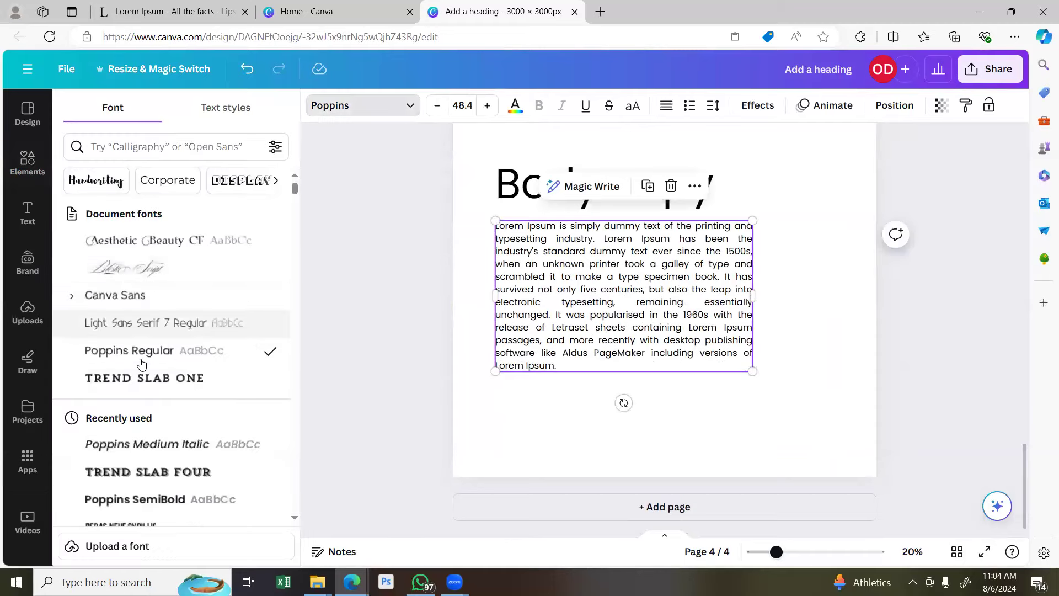
left_click(146, 380)
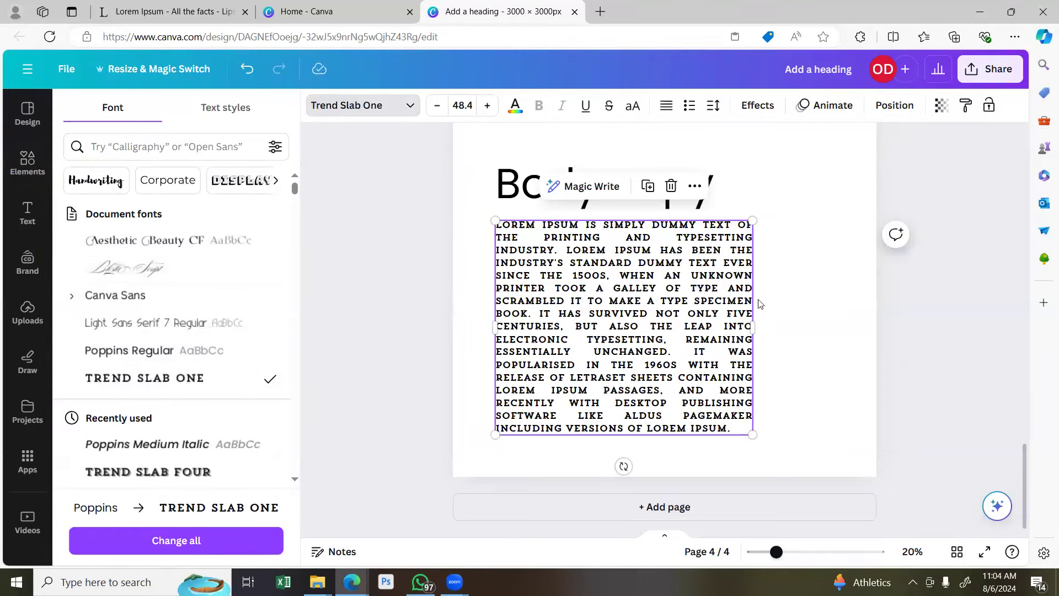
left_click_drag(752, 327, 804, 324)
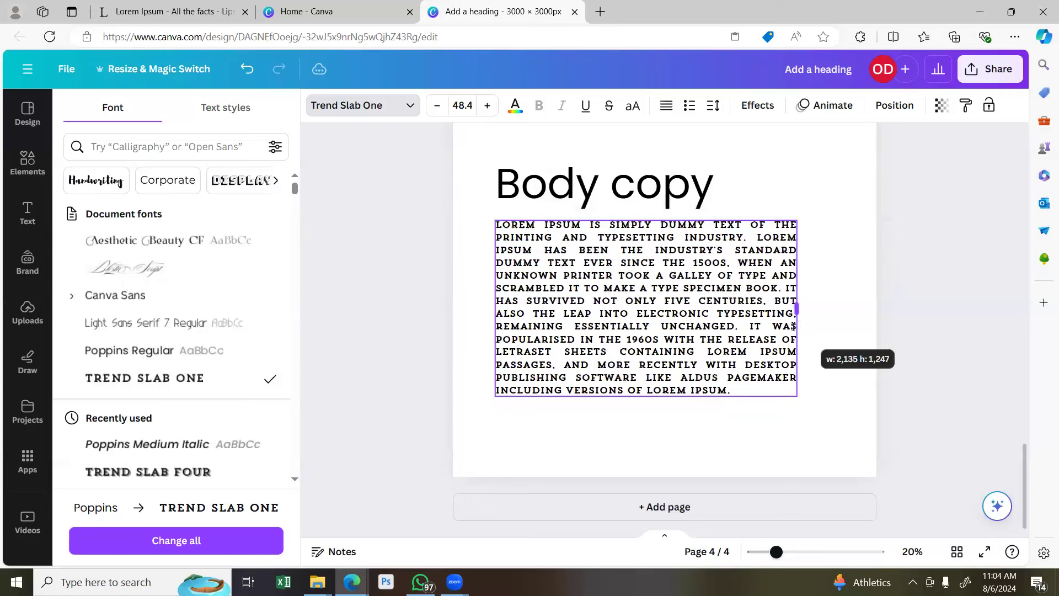
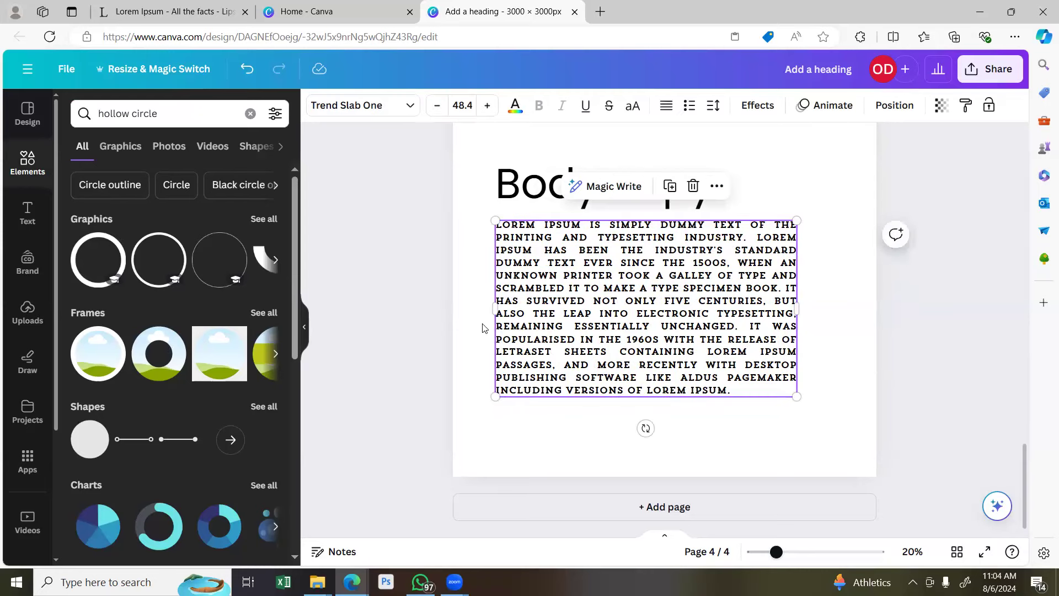
Try Blosta Script on the Lorem Ipsum paragraph and resize its text box.
left_click(382, 105)
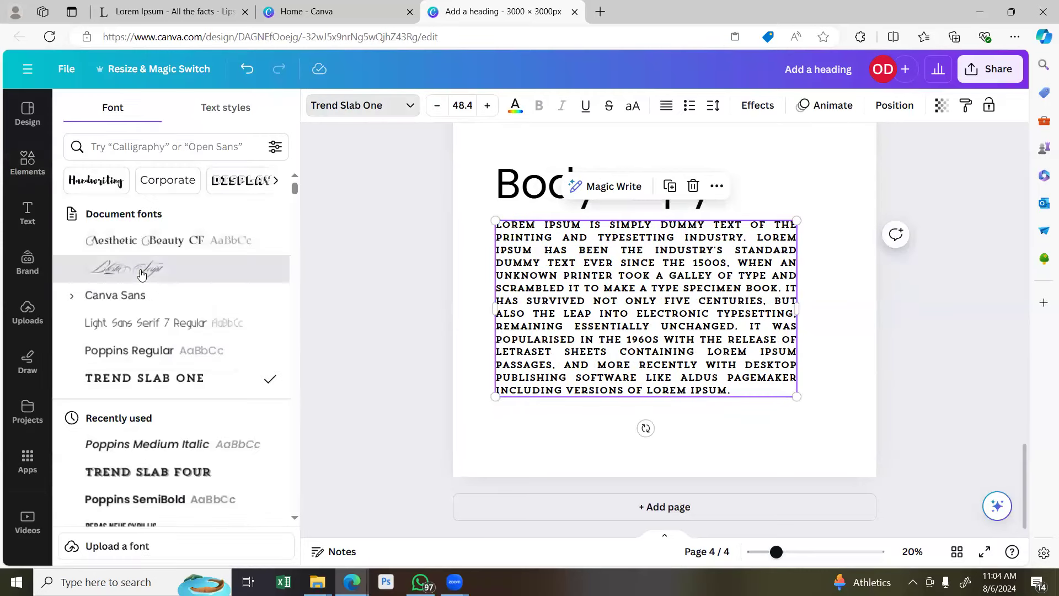
left_click(147, 279)
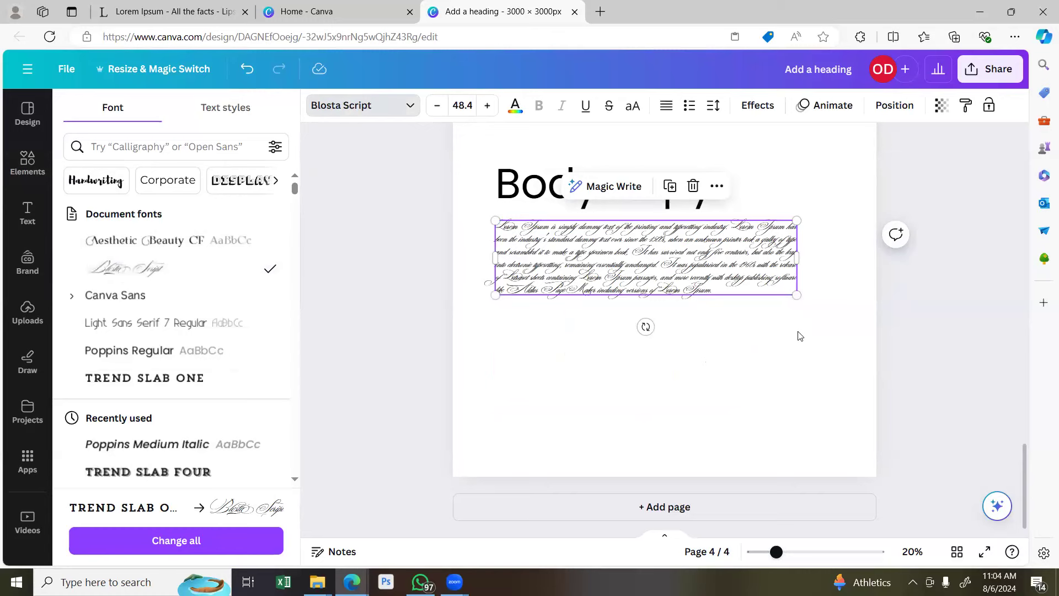
left_click_drag(796, 257, 757, 281)
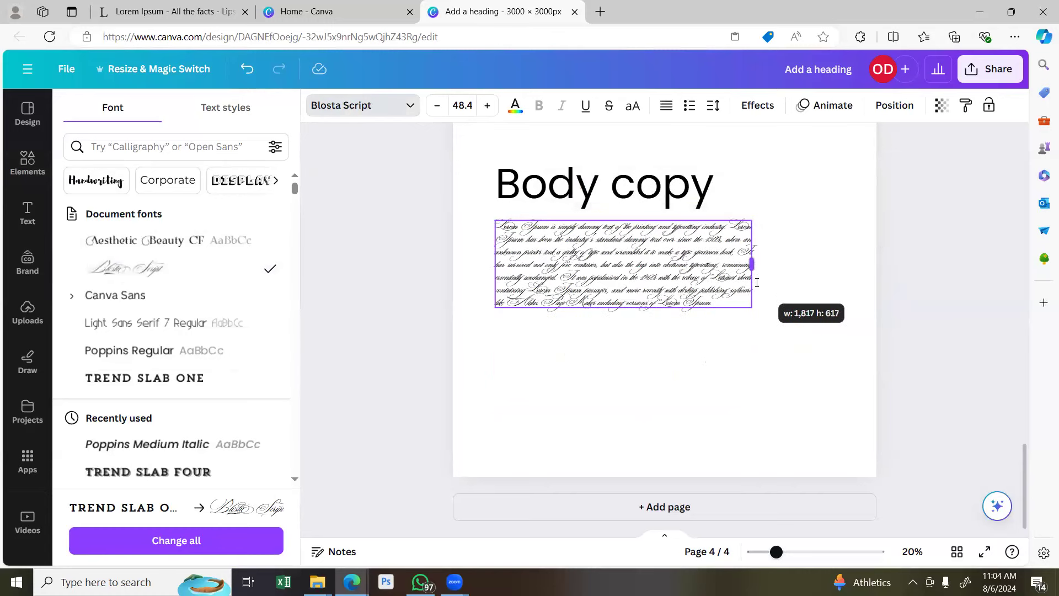
left_click_drag(763, 322, 814, 357)
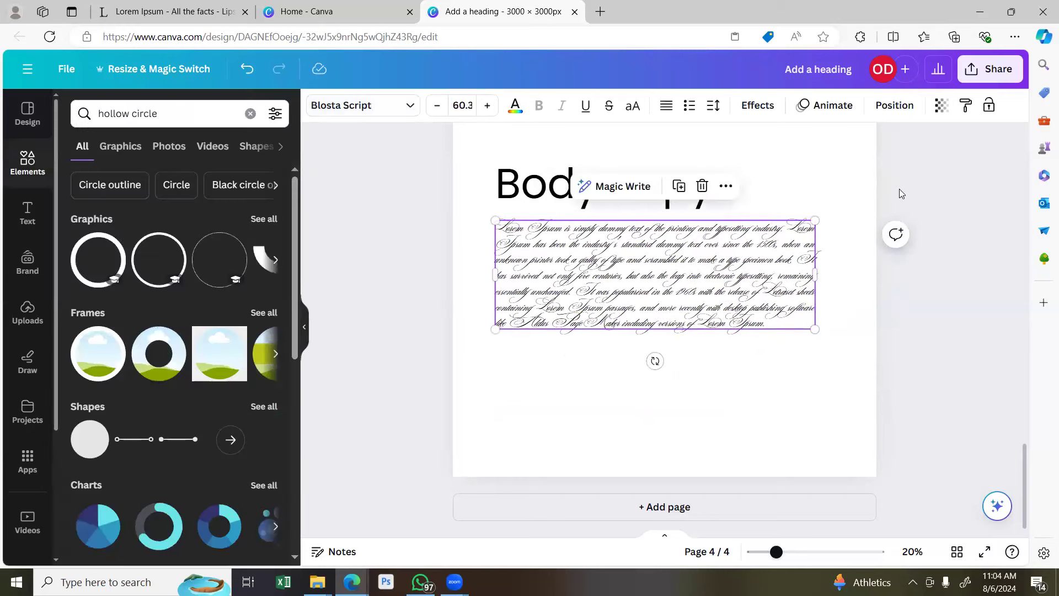
Reselect the paragraph and nudge it slightly lower on page 4.
left_click(899, 188)
left_click(701, 274)
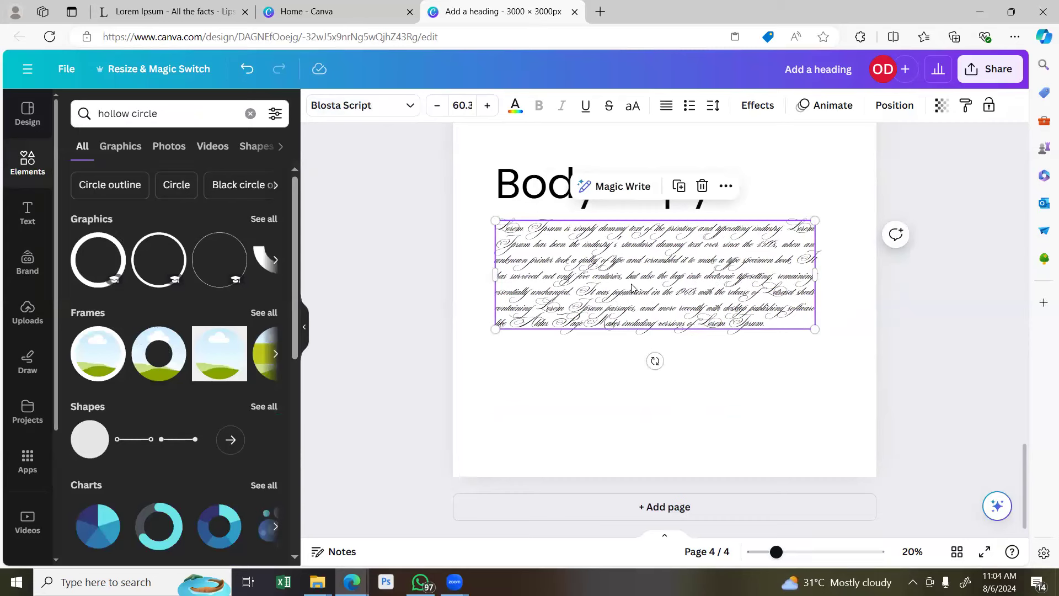
left_click(821, 361)
left_click(722, 316)
mouse_move(726, 300)
left_mouse_down()
mouse_move(723, 386)
mouse_move(720, 287)
left_mouse_up()
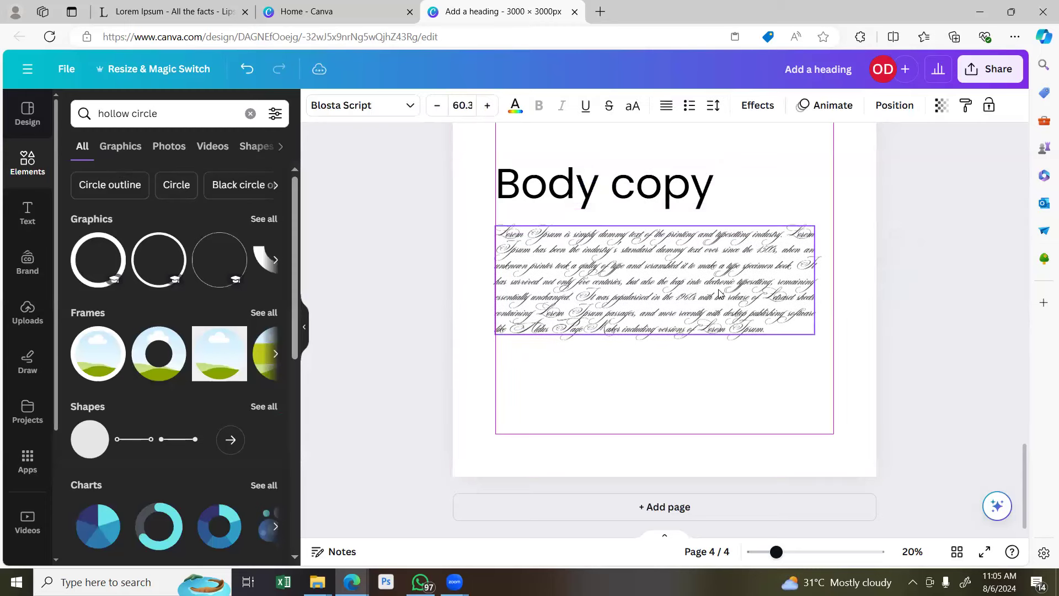
left_click(850, 297)
left_click(712, 301)
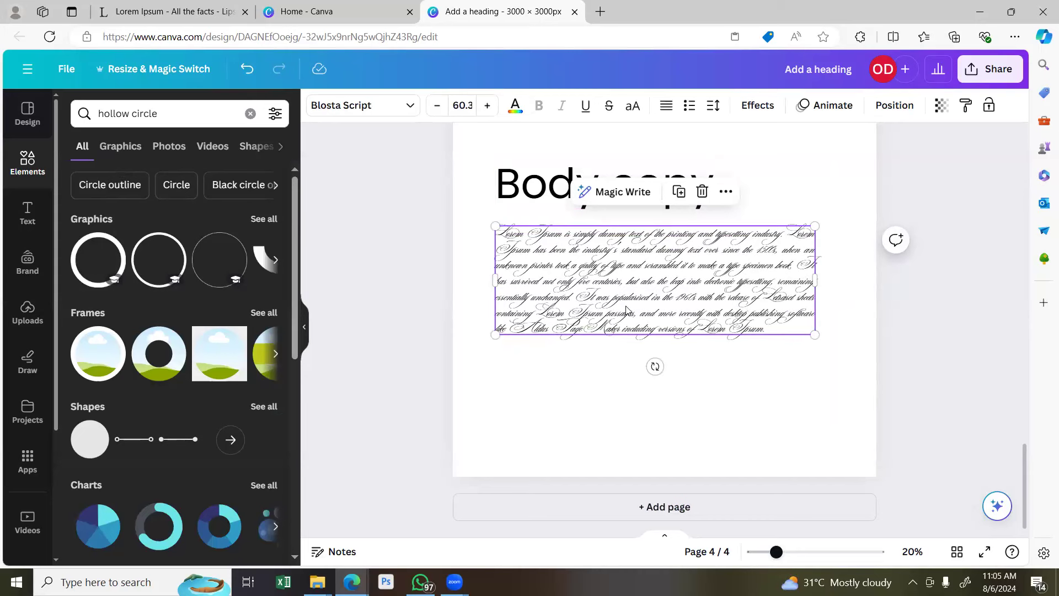
Undo the paragraph's move and script font, restoring Poppins sentence case.
key("ctrl+z")
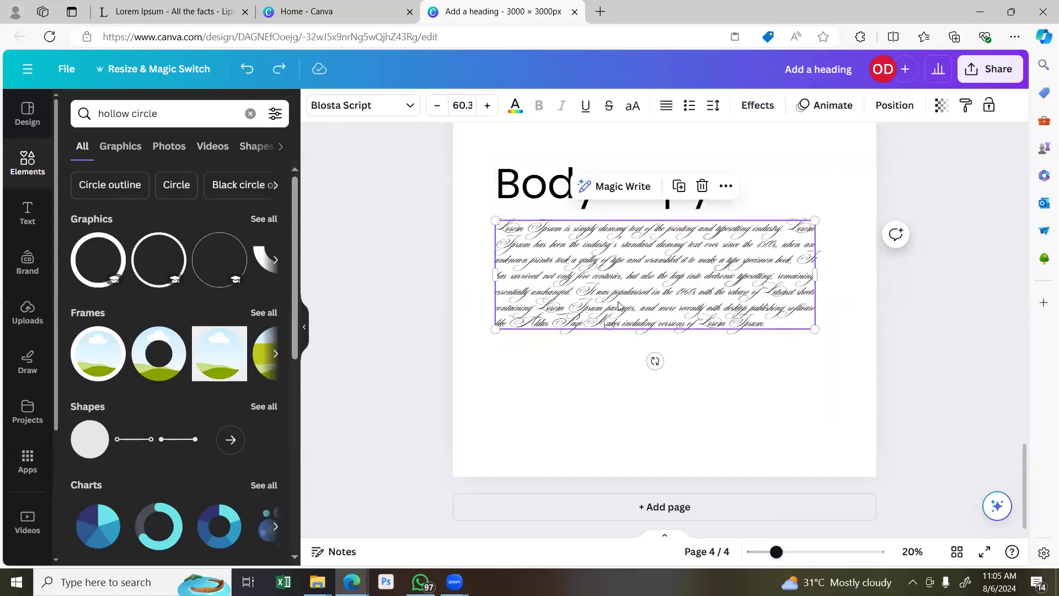
key("ctrl+z")
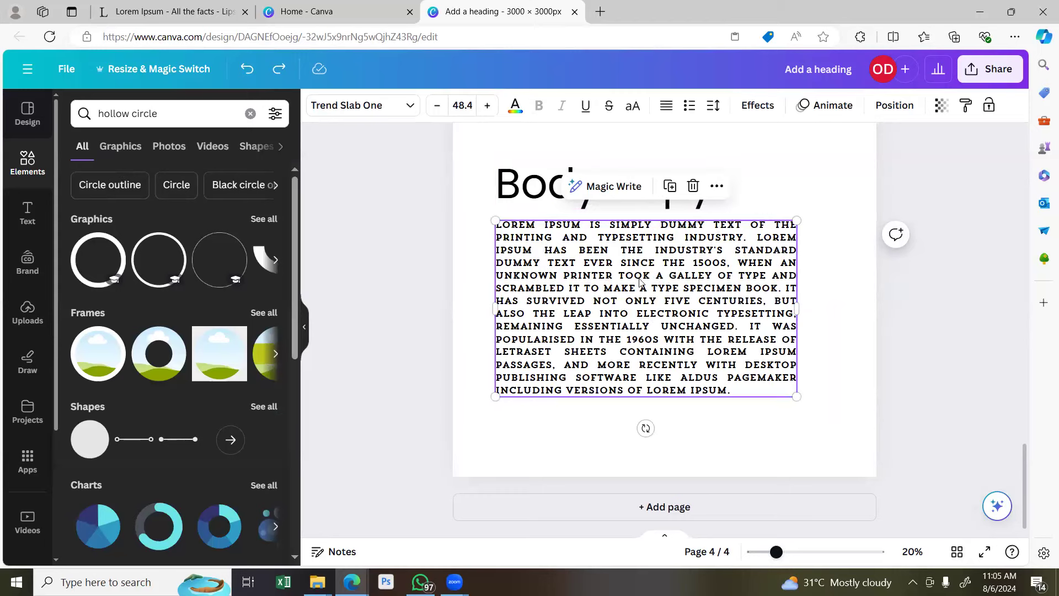
mouse_move(798, 307)
left_mouse_down()
mouse_move(822, 307)
mouse_move(792, 325)
left_mouse_up()
left_click(820, 307)
key("ctrl+z")
key("ctrl+z")
key("ctrl+z")
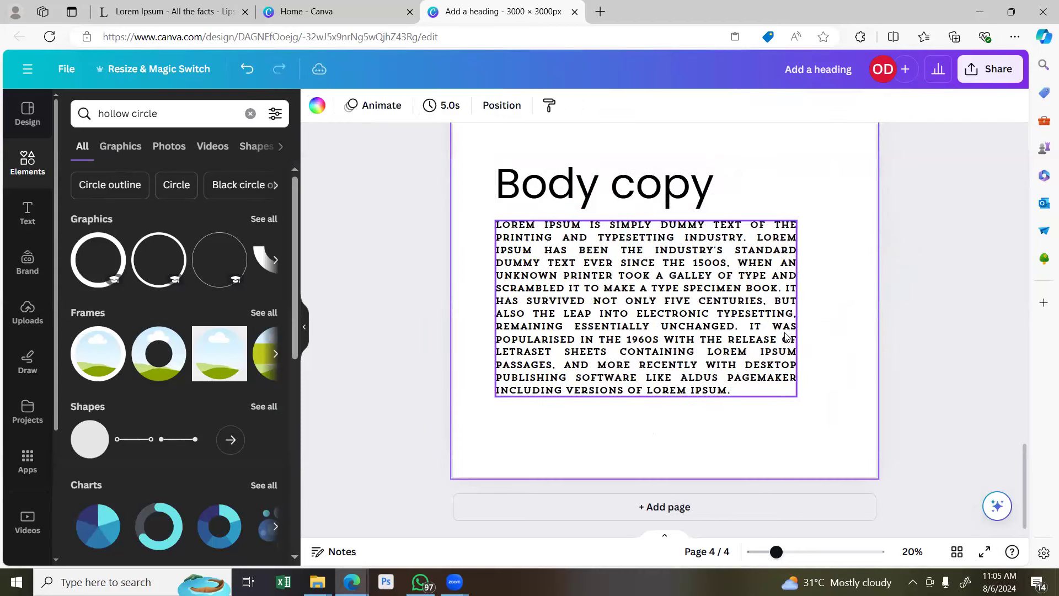
left_click(667, 324)
left_click(770, 301)
left_click(746, 316)
left_click(795, 305)
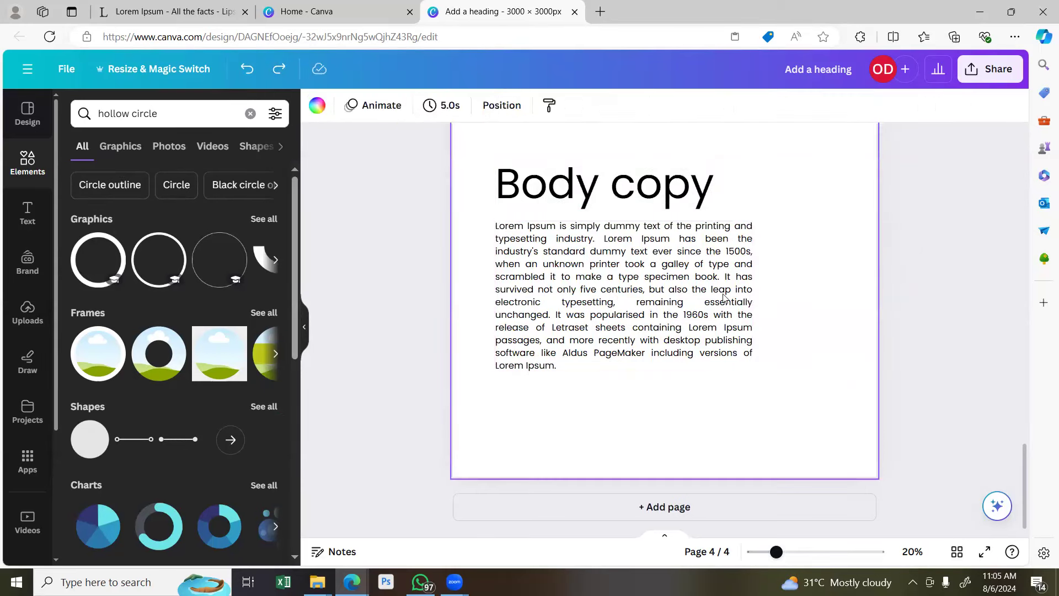
Make the heading uppercase 'BODY COPY' and shift it slightly right.
left_click(651, 185)
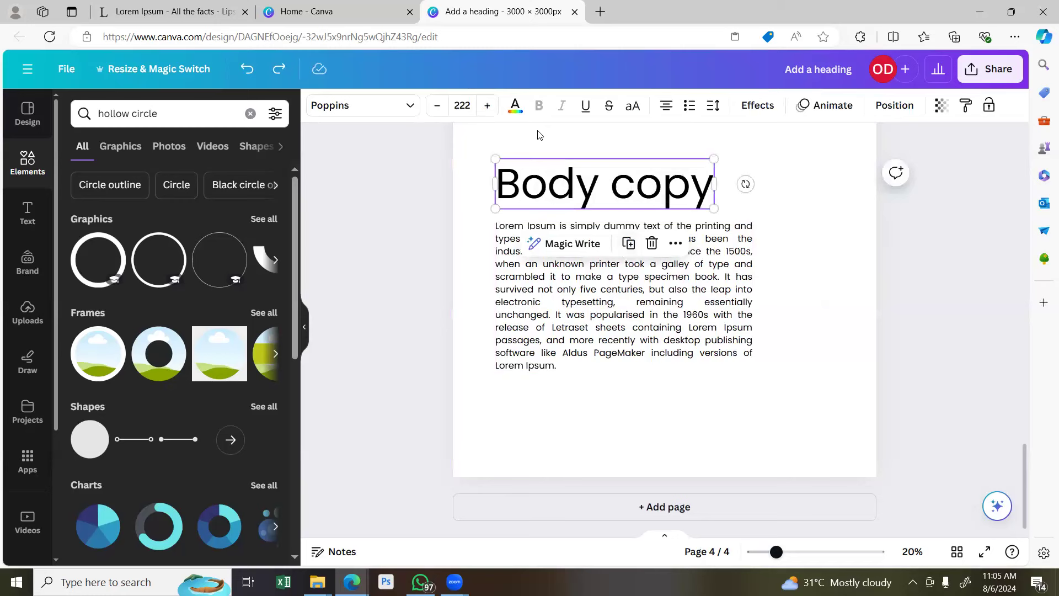
left_click(633, 105)
left_click_drag(639, 189, 647, 185)
left_click_drag(792, 290, 597, 188)
left_click(787, 232)
Select the paragraph and bring up its AI writing suggestions.
scroll(558, 265, "up", 3)
scroll(558, 266, "down", 4)
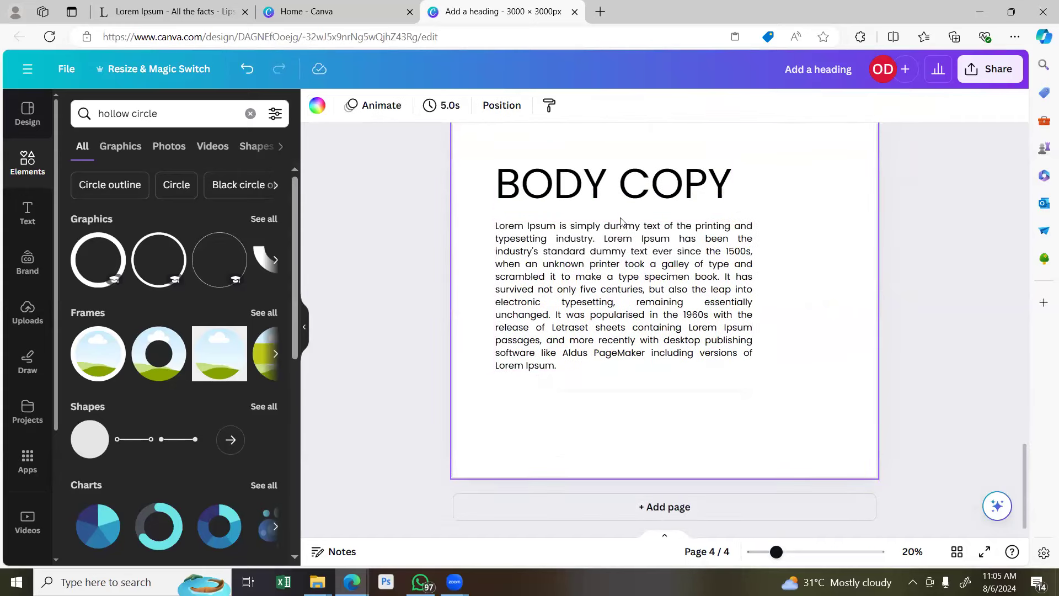
left_click(620, 277)
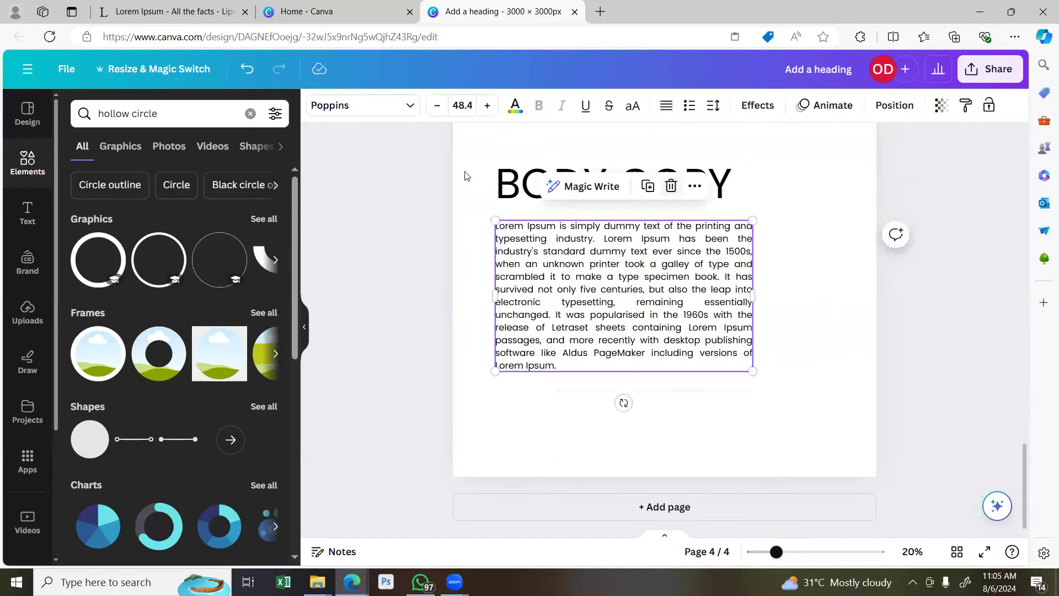
left_click(550, 185)
Delete the paragraph and retype the heading as 'WEDDING SOLLEMNIZATION'.
left_click(814, 210)
left_click(689, 253)
left_click(670, 186)
left_click(657, 191)
left_click(657, 193)
key("ctrl+a")
type("WEDDING")
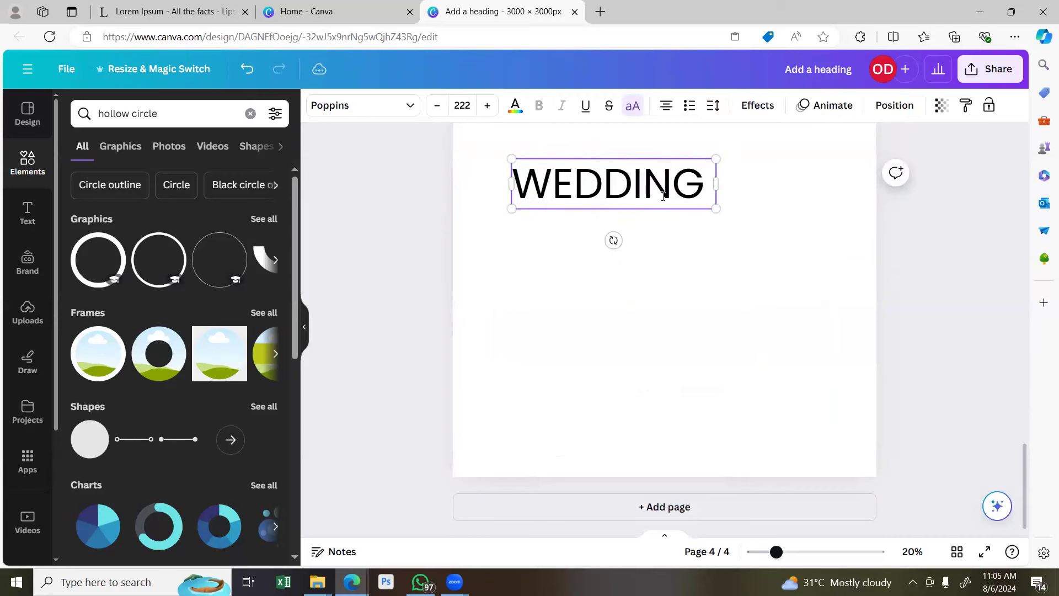
type(" SOLLEMNI")
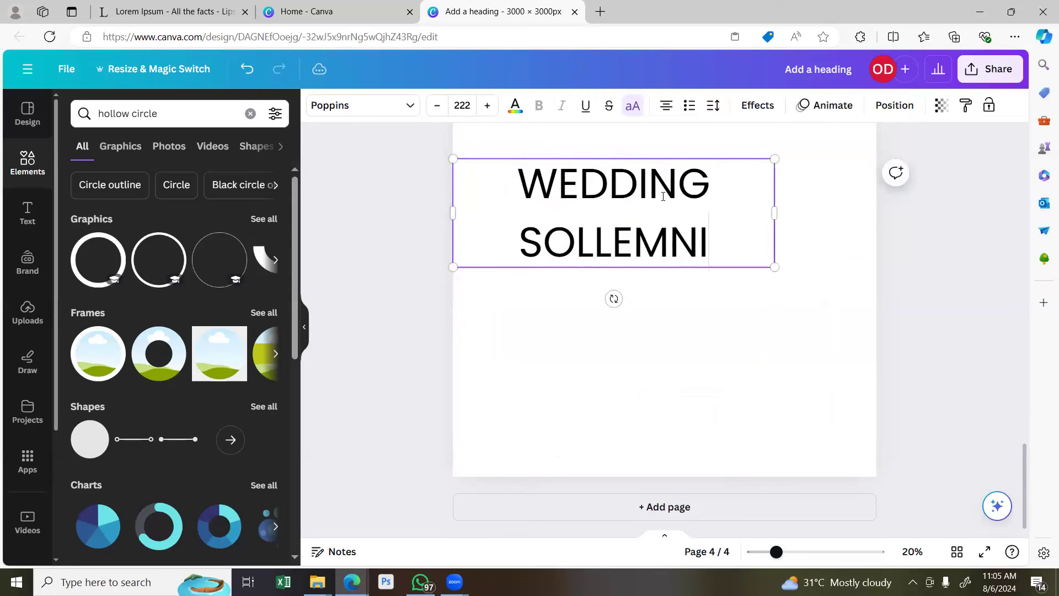
type("ZATION")
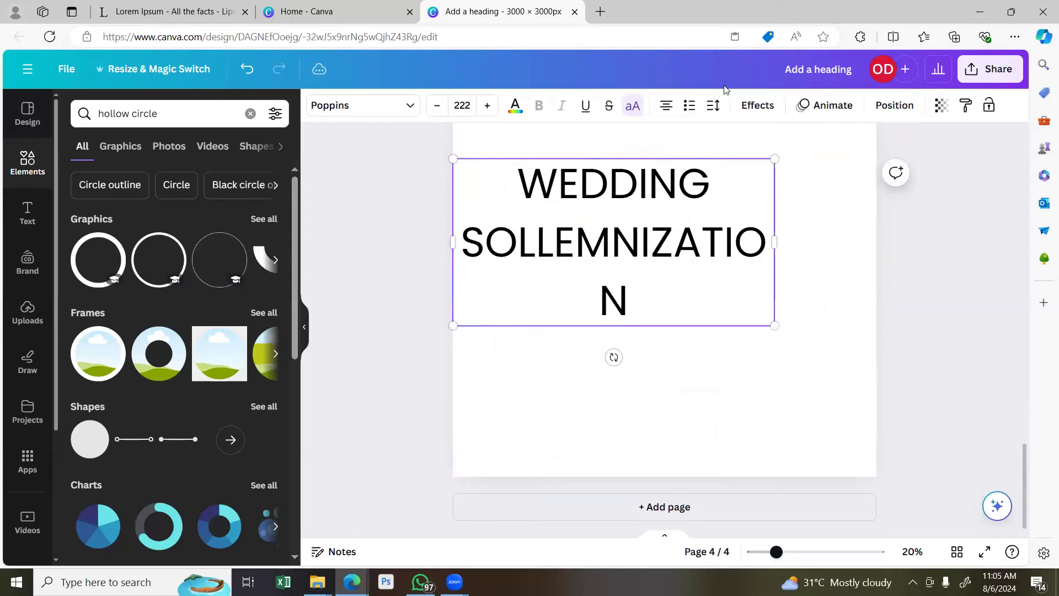
left_click(802, 268)
Widen the heading so SOLLEMNIZATION fits, then centre it horizontally on the page.
left_click_drag(632, 243, 683, 247)
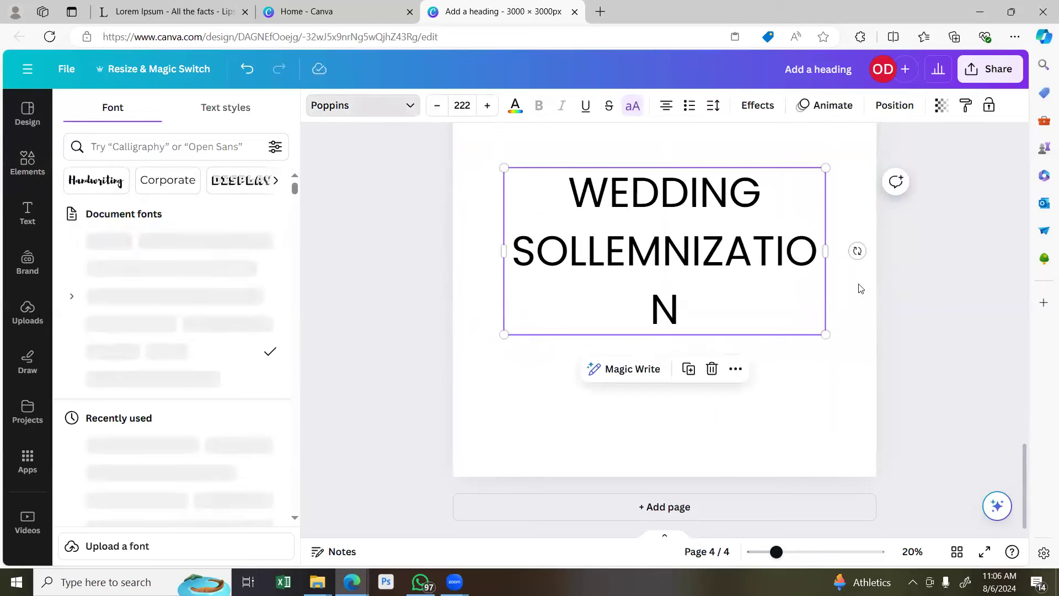
left_click_drag(827, 251, 883, 240)
left_click(854, 241)
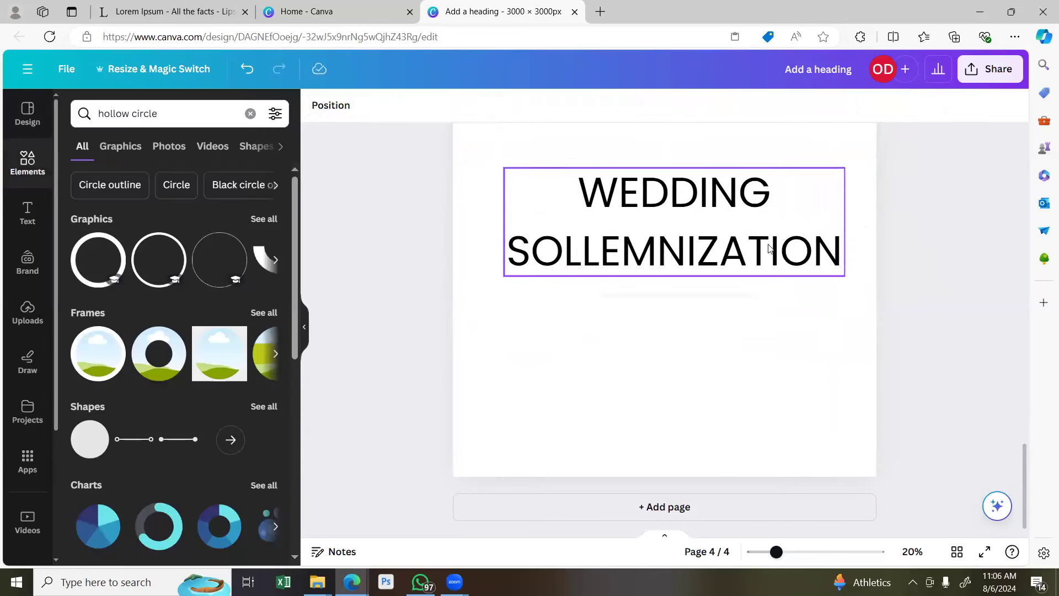
left_click_drag(767, 261, 800, 289)
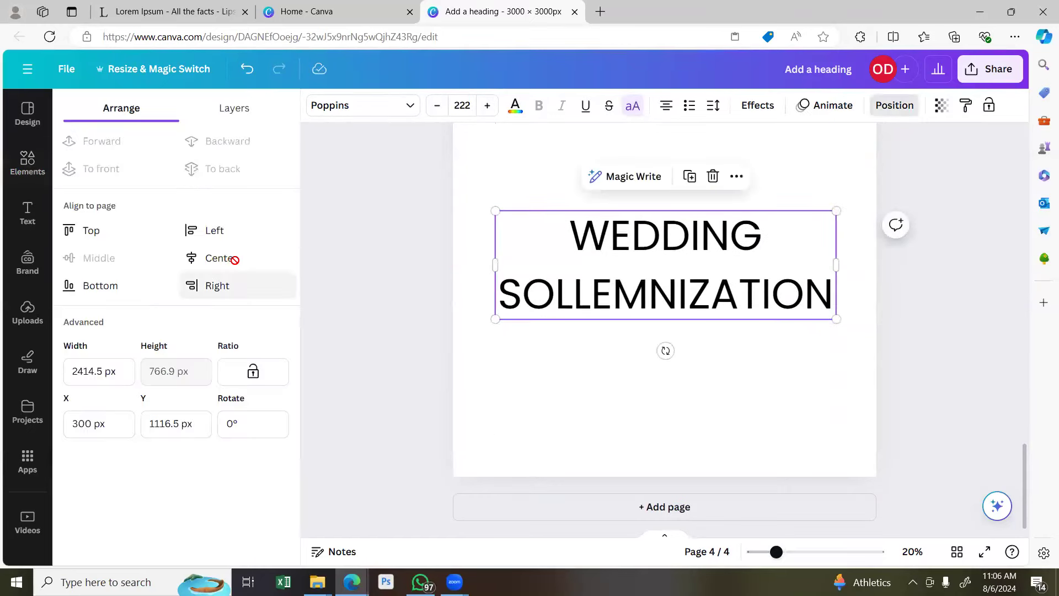
left_click(234, 259)
left_click(354, 266)
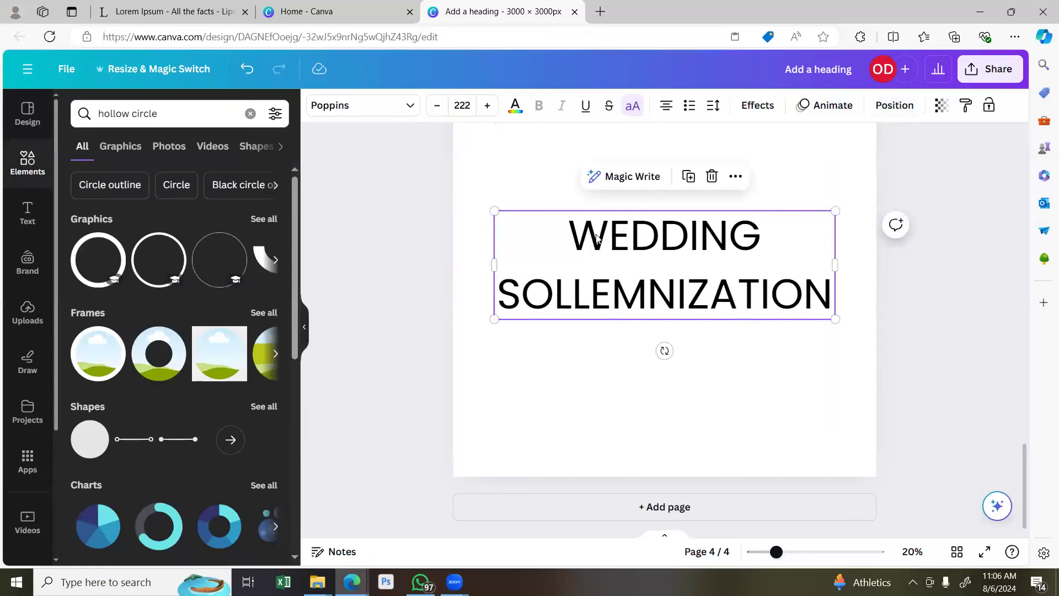
Reduce the heading's line spacing to 1.15 and adjust its position slightly.
left_click(713, 105)
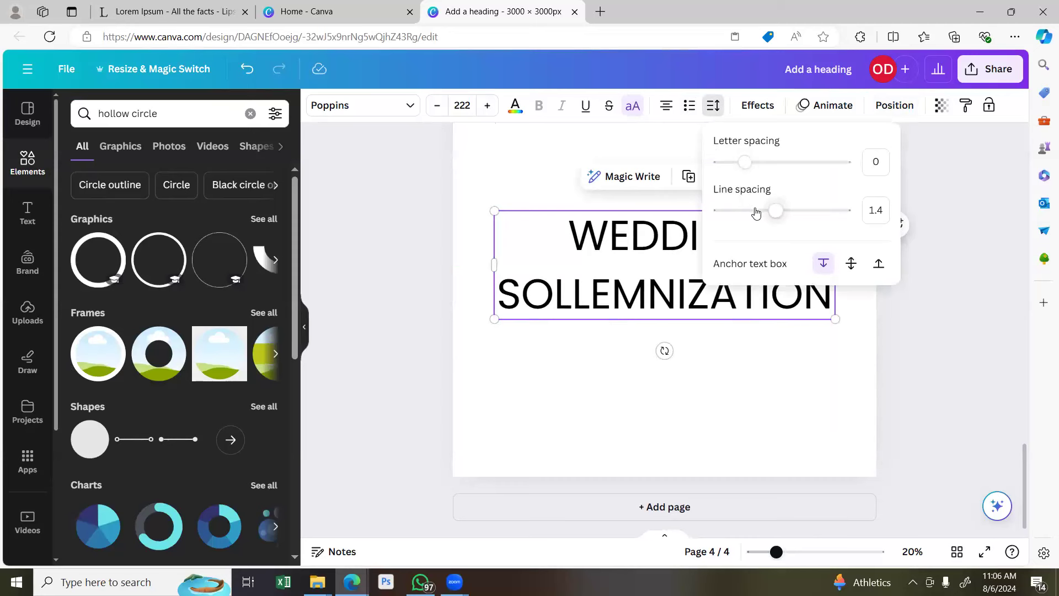
left_click(759, 213)
left_click(927, 166)
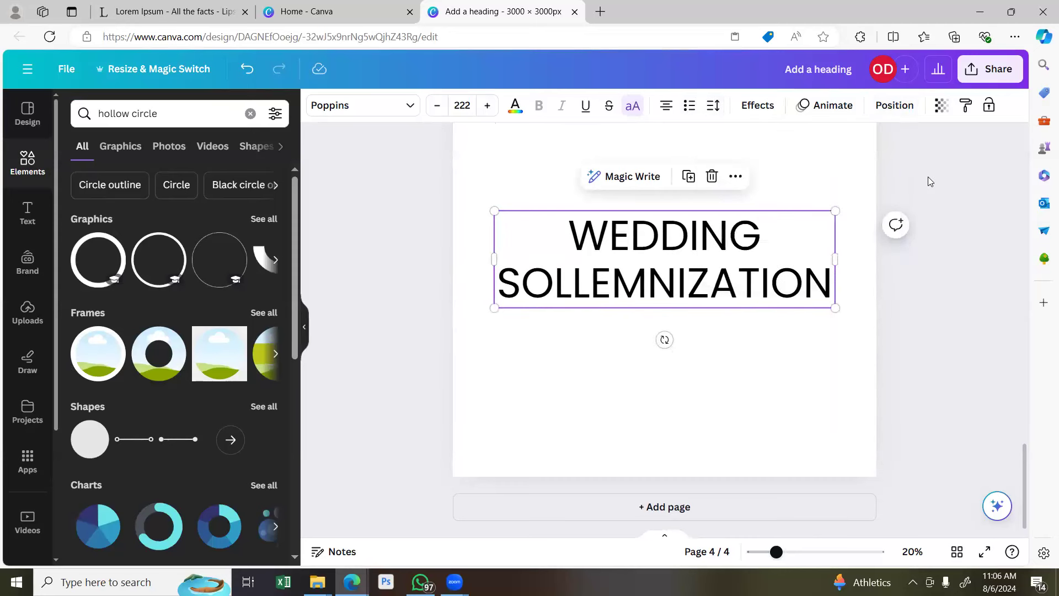
left_click_drag(724, 257, 720, 251)
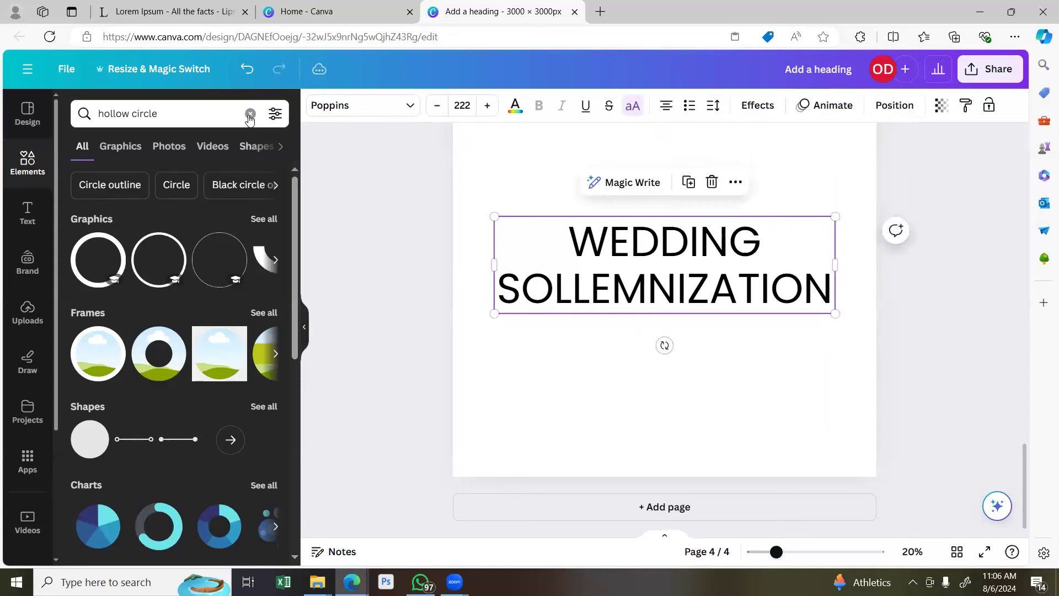
left_click(350, 108)
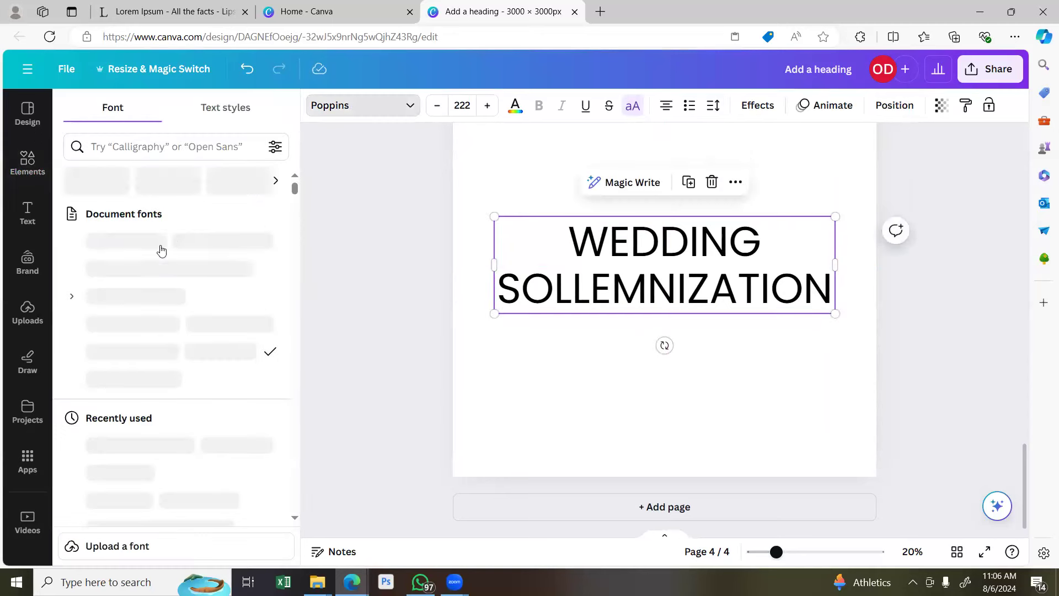
Set the heading in Blosta Script, widen its box and remove all capitals.
left_click(131, 266)
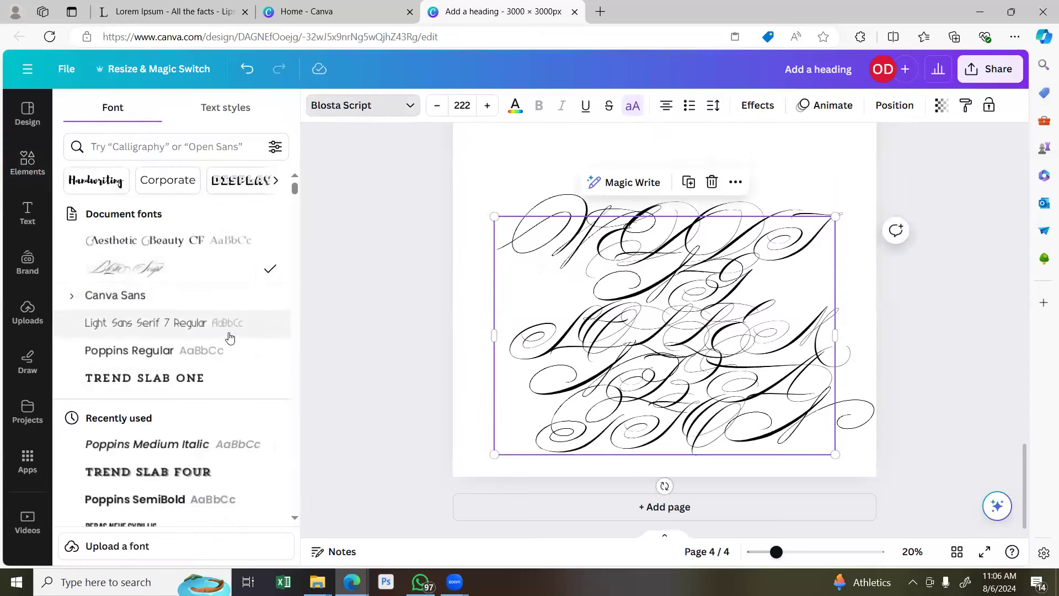
left_click_drag(844, 335, 1043, 300)
left_click(635, 107)
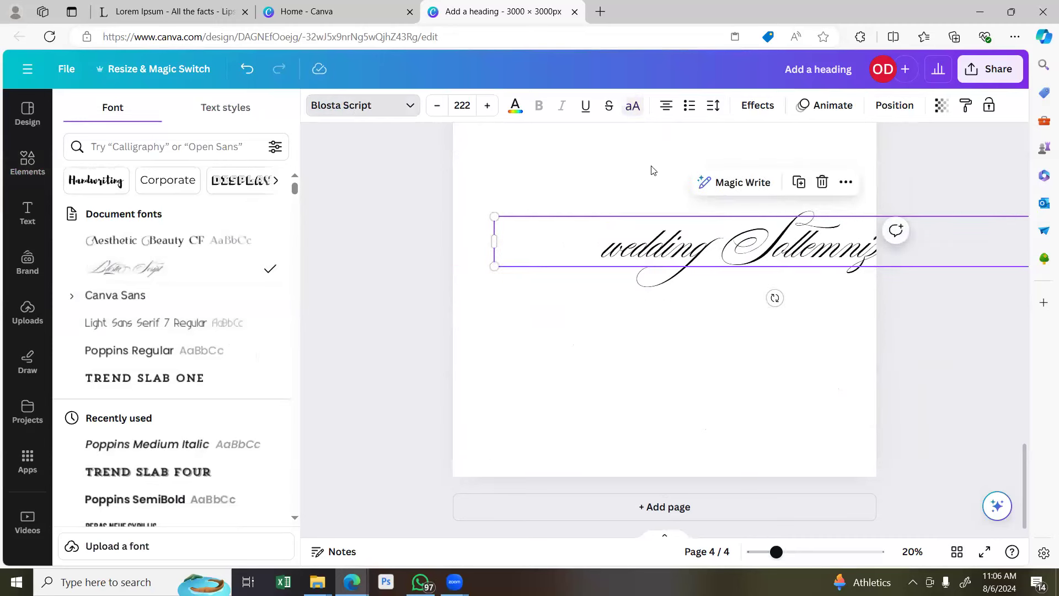
left_click_drag(775, 259, 697, 276)
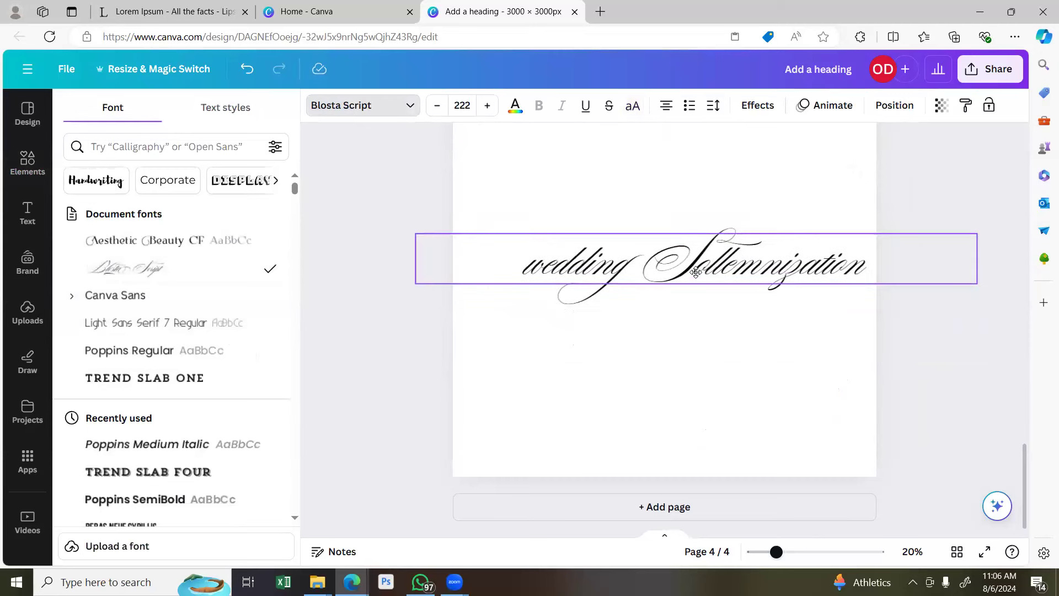
Capitalize 'Wedding' and correct 'Sollemnization' to 'Solemnization' from spelling suggestions.
left_click(543, 265)
key("BackSpace")
type("W")
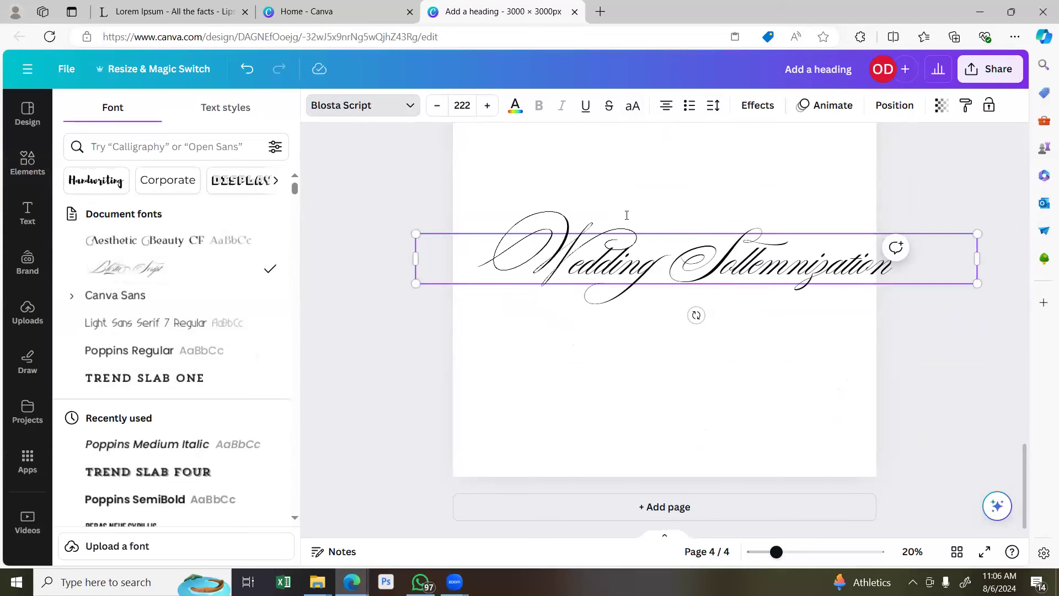
double_click(751, 269)
key("Escape")
right_click(755, 277)
key("Escape")
double_click(746, 270)
right_click(747, 271)
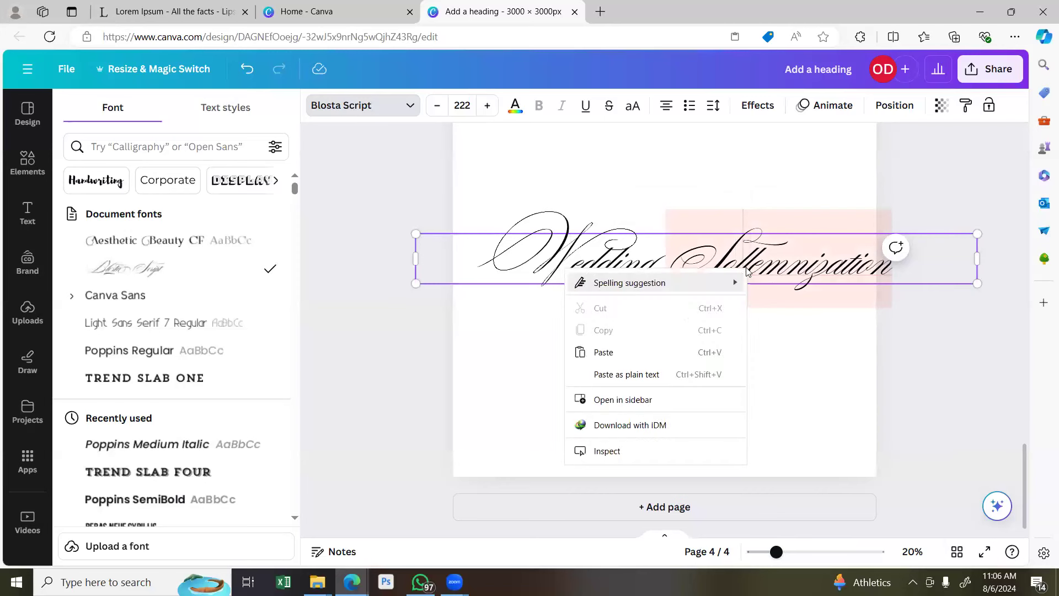
left_click(773, 282)
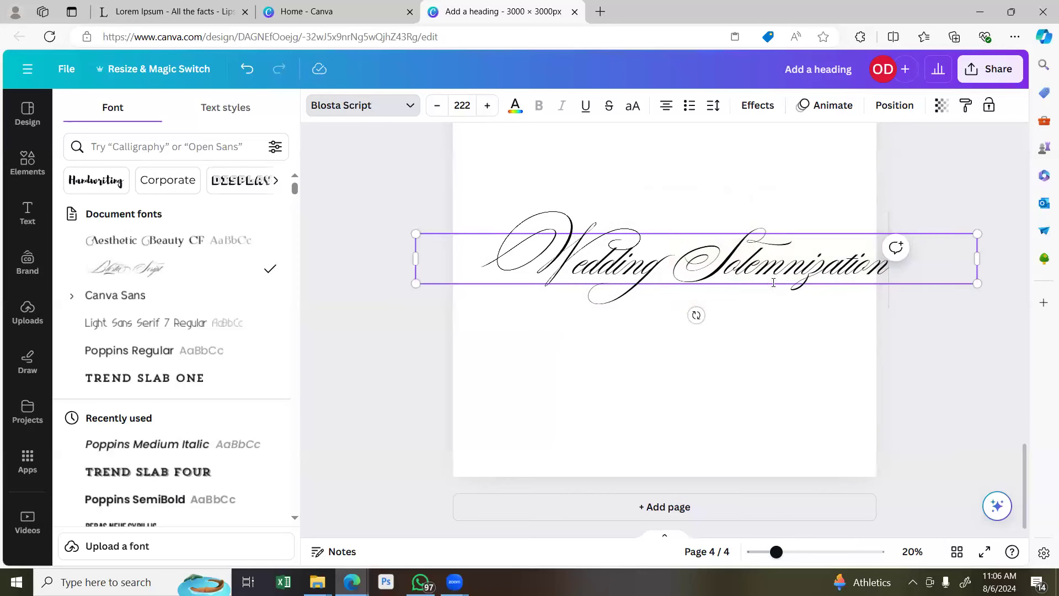
Break the heading onto two lines and move it up near the top of page 4.
left_click(692, 270)
key("Return")
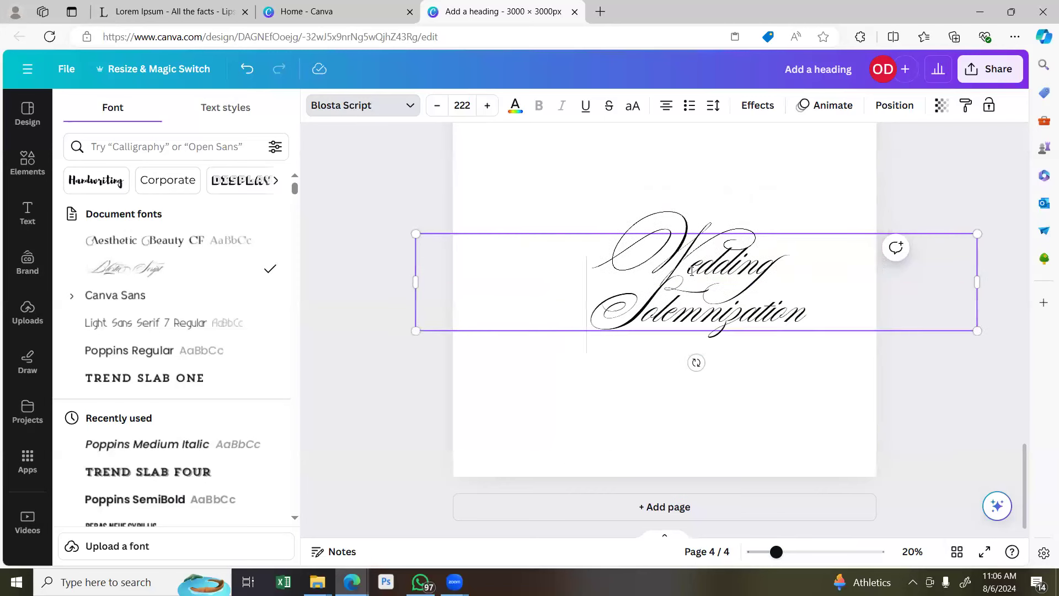
left_click(921, 205)
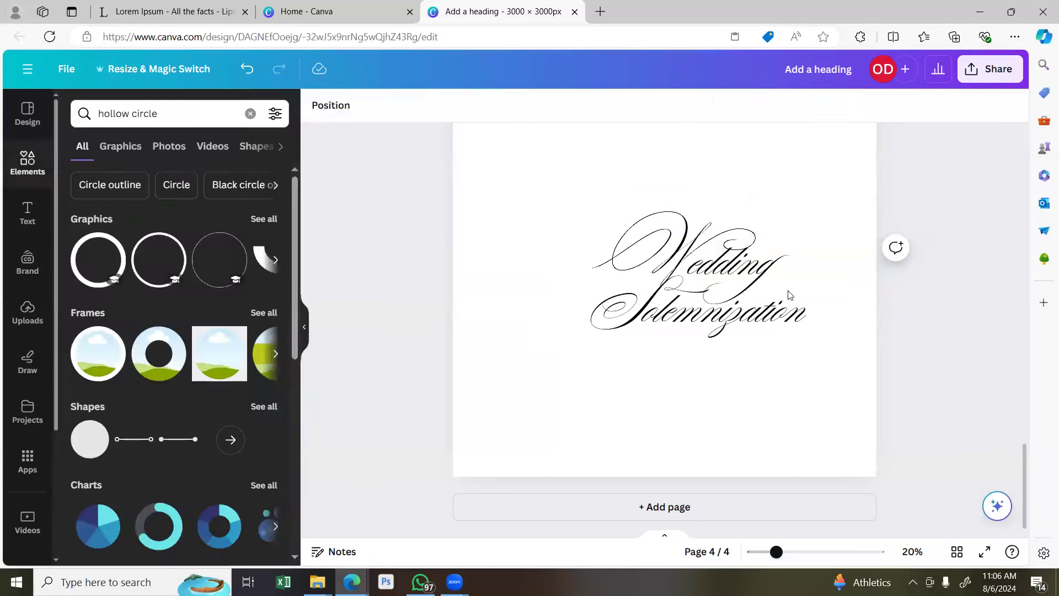
left_click_drag(764, 296, 720, 242)
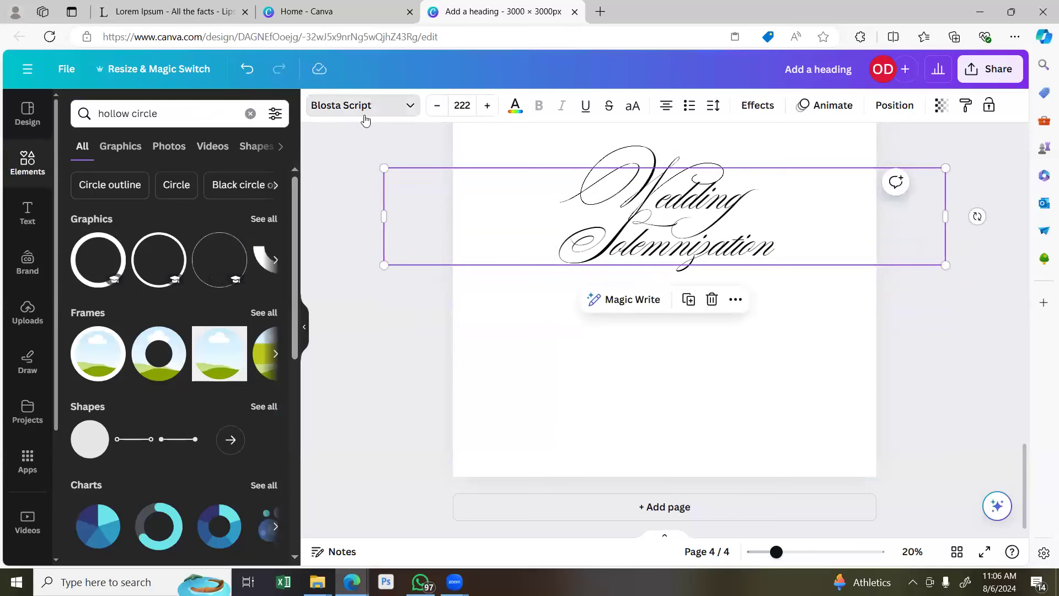
left_click(363, 110)
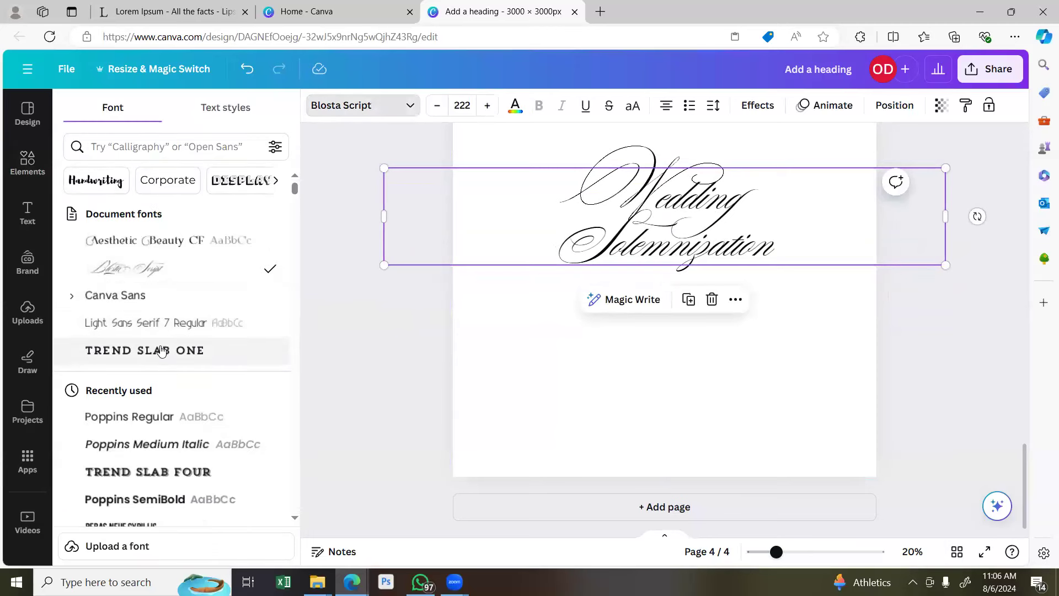
Try Alisandra Demo, then set the heading font to Belladio.
scroll(128, 320, "down", 4)
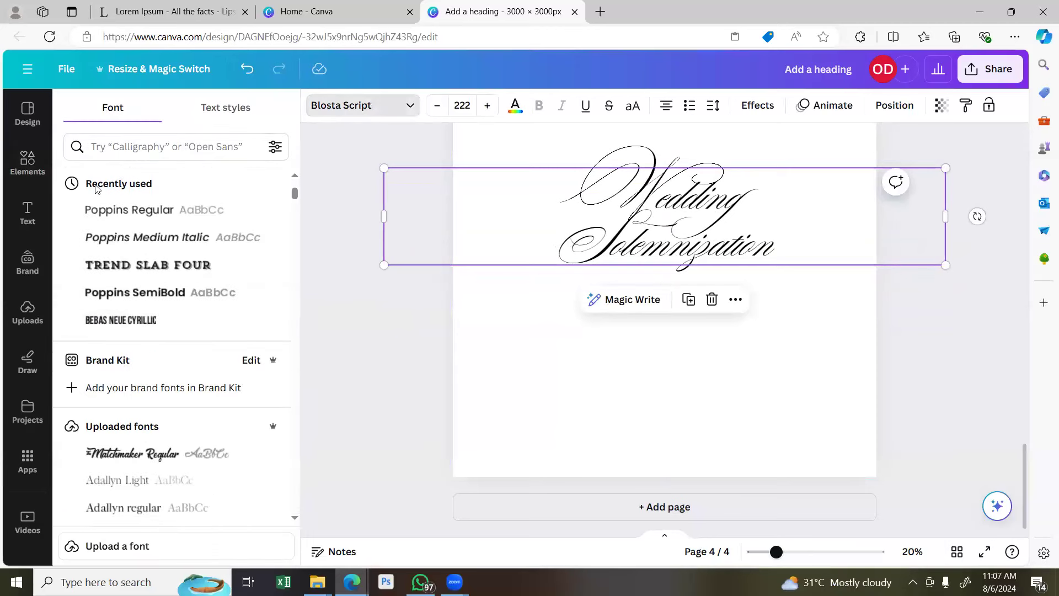
scroll(99, 198, "up", 4)
scroll(157, 286, "down", 7)
scroll(158, 287, "down", 5)
scroll(158, 287, "up", 5)
scroll(157, 287, "down", 8)
scroll(158, 288, "down", 5)
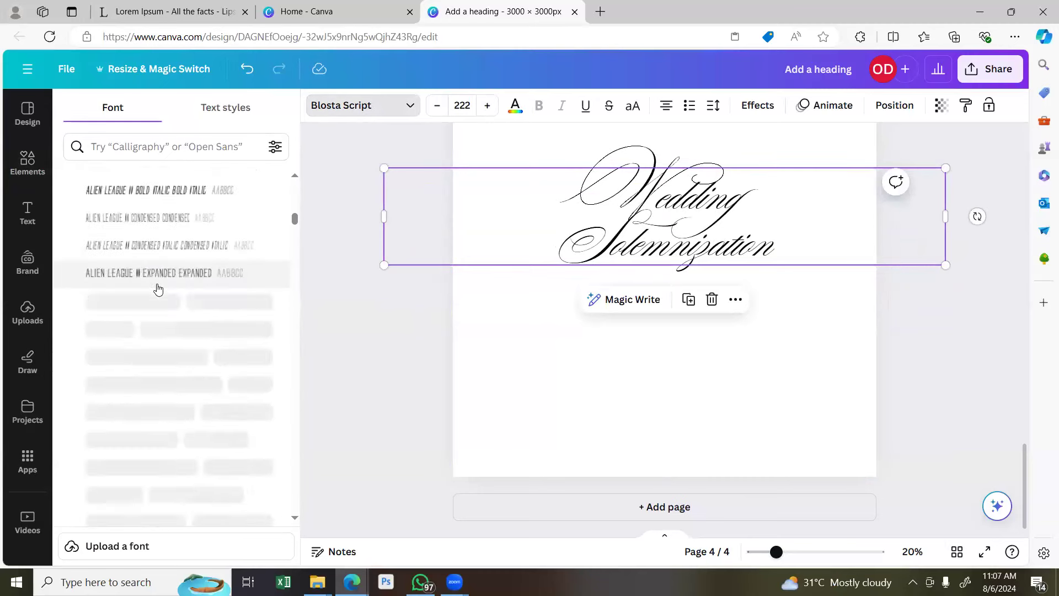
left_click(158, 332)
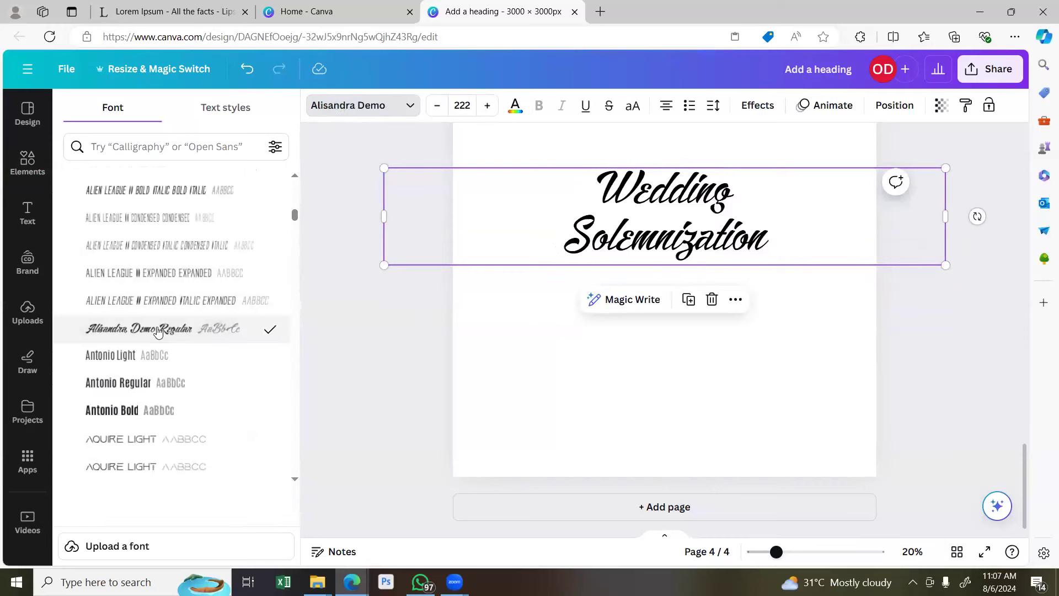
scroll(182, 310, "down", 3)
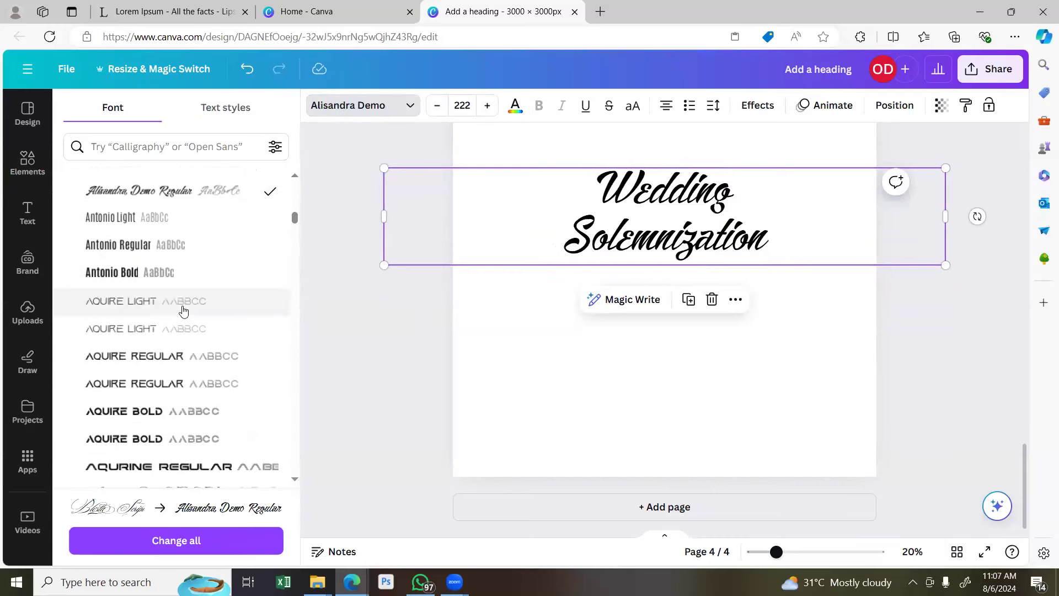
scroll(182, 310, "down", 6)
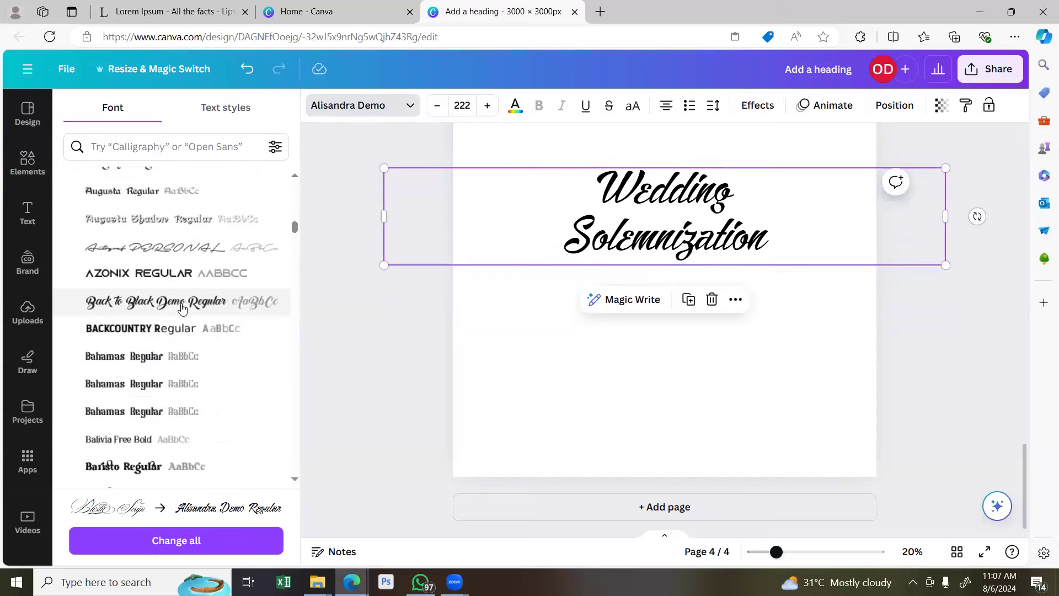
scroll(182, 308, "up", 2)
scroll(182, 308, "up", 1)
scroll(182, 308, "down", 6)
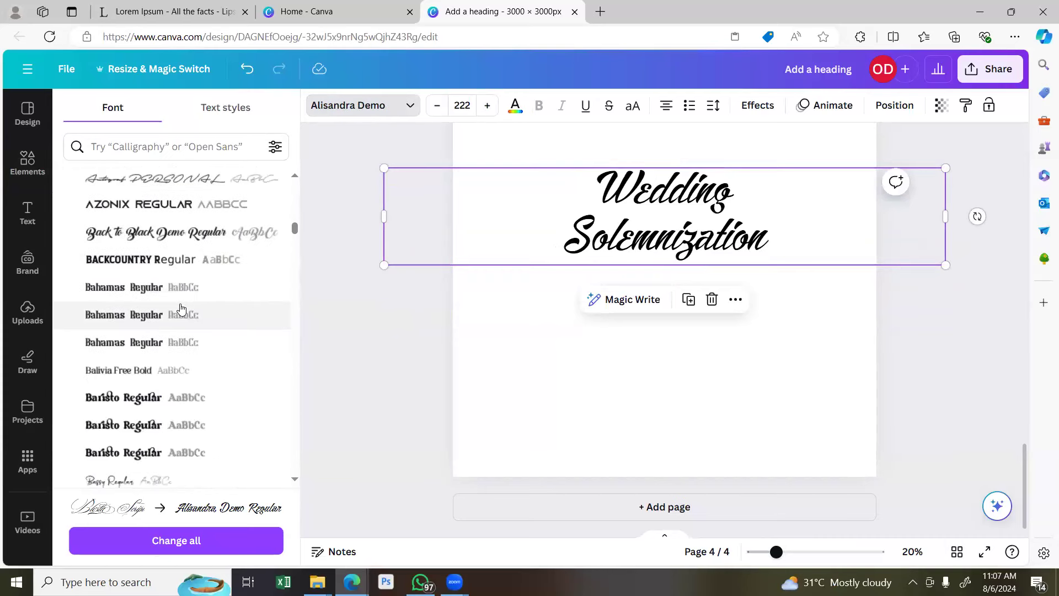
scroll(183, 310, "down", 1)
left_click(147, 365)
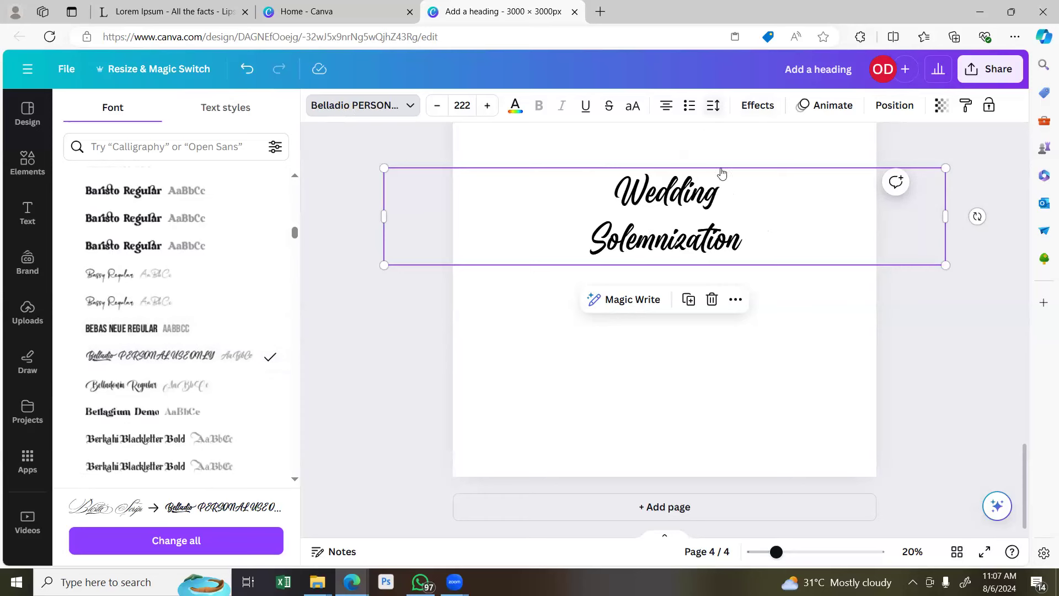
Tighten the heading's line spacing, narrow its box and move it to the page centre.
left_click(713, 105)
left_click_drag(748, 214, 743, 211)
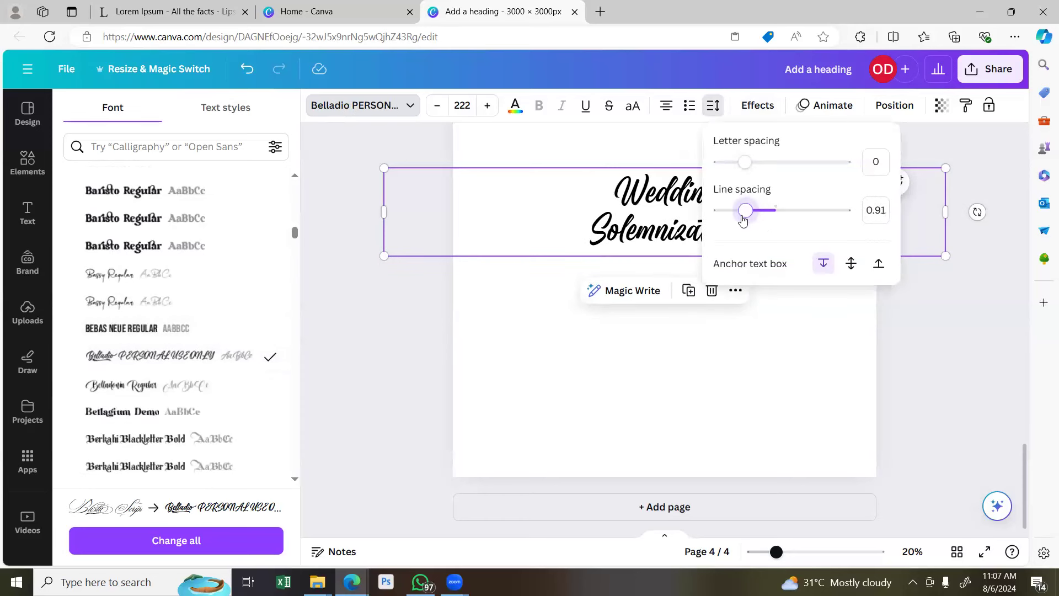
left_click(520, 287)
left_click(938, 213)
left_click_drag(945, 211, 554, 264)
left_click_drag(524, 221, 717, 218)
Enlarge the heading to size 300 and centre it horizontally on the page.
scroll(716, 223, "up", 1)
scroll(716, 223, "up", 3)
scroll(714, 246, "down", 3)
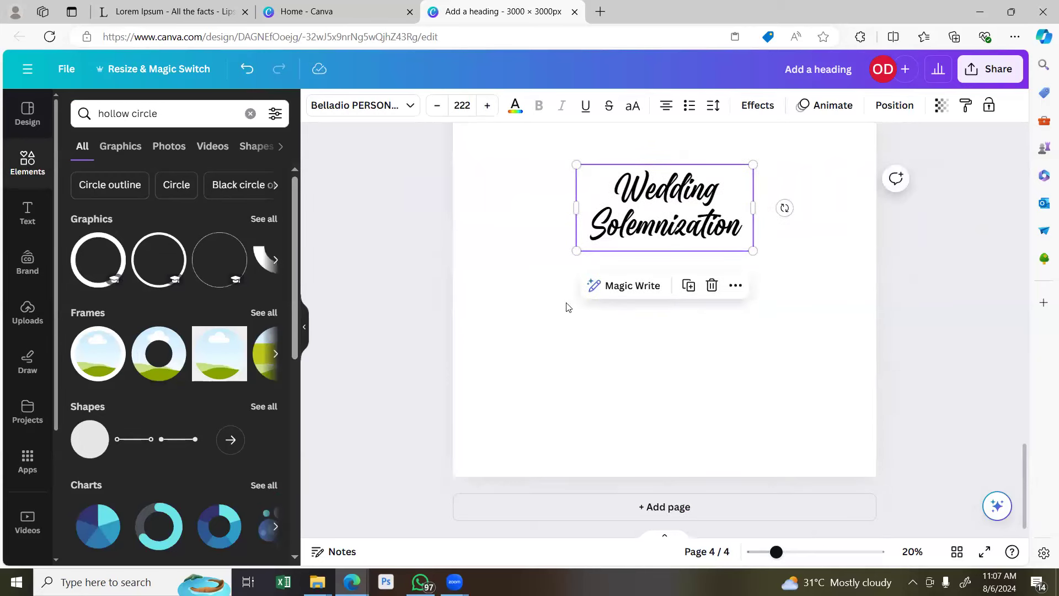
left_click(576, 251)
left_click_drag(532, 282, 518, 290)
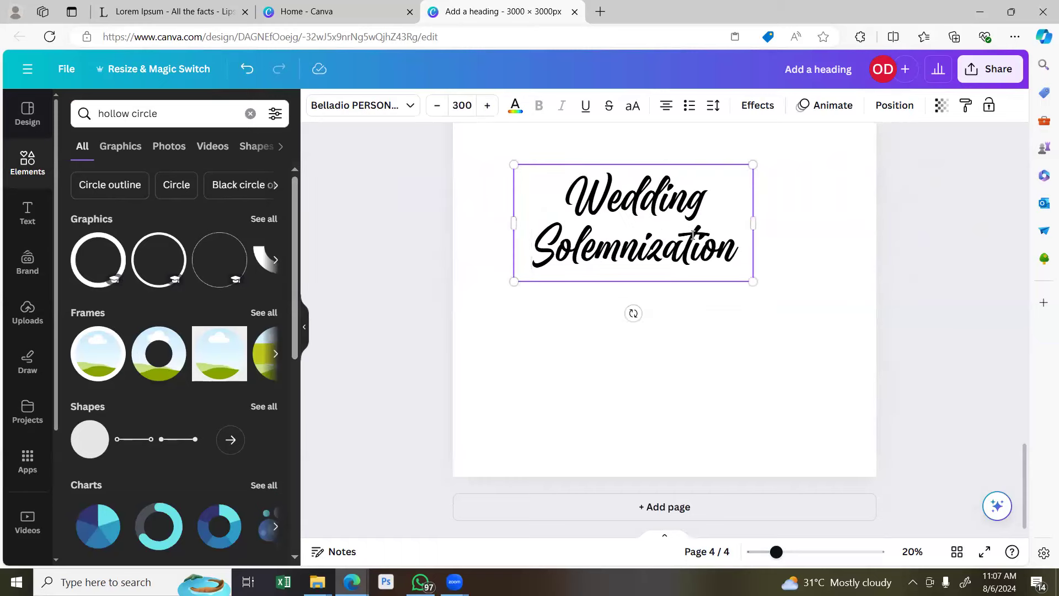
left_click(792, 256)
left_click(694, 255)
left_click_drag(693, 255, 723, 248)
Scroll through the design to review the centred heading on page 4.
left_click(885, 214)
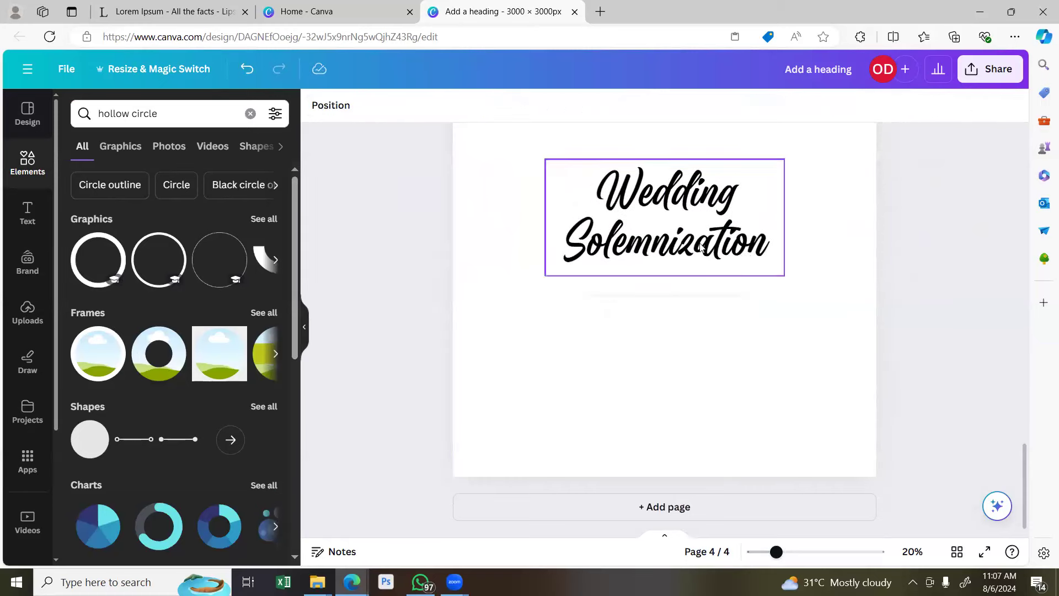
scroll(699, 248, "up", 2)
scroll(698, 246, "down", 2)
scroll(698, 246, "up", 3)
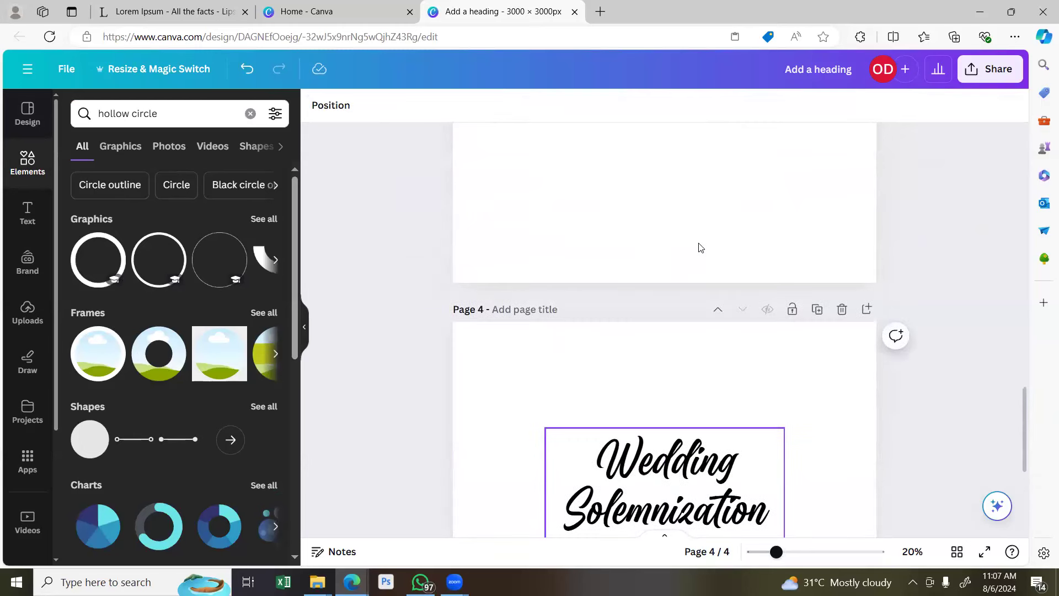
scroll(706, 248, "down", 3)
scroll(703, 238, "up", 4)
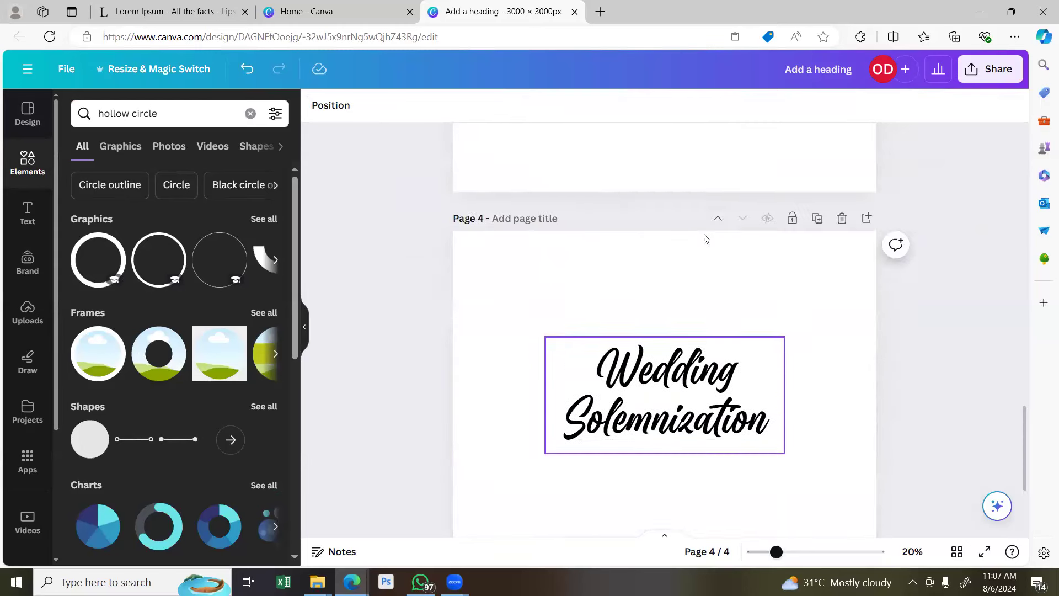
scroll(705, 243, "up", 3)
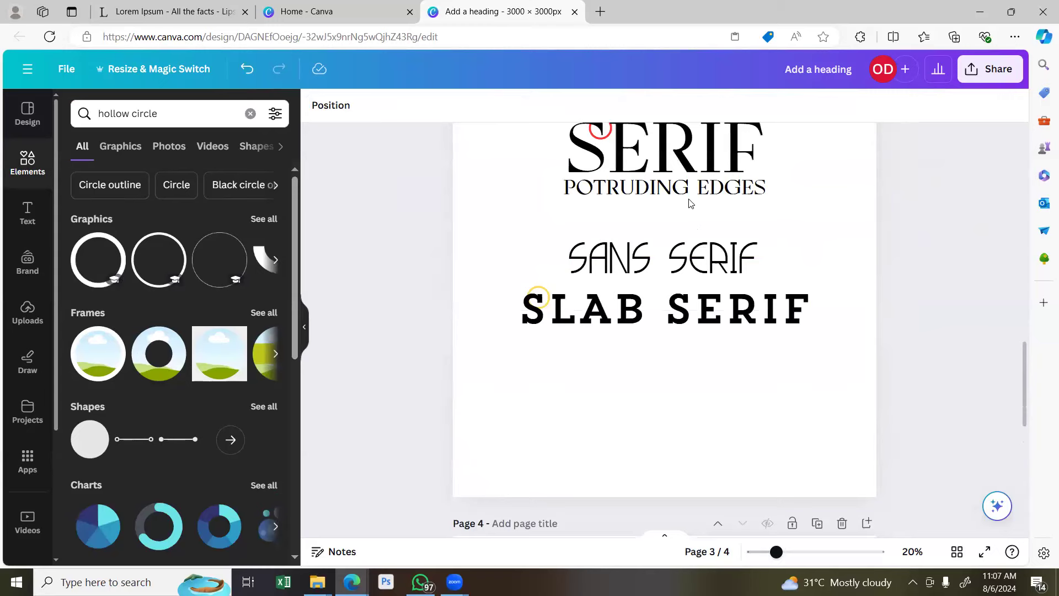
scroll(689, 209, "up", 2)
scroll(690, 210, "down", 4)
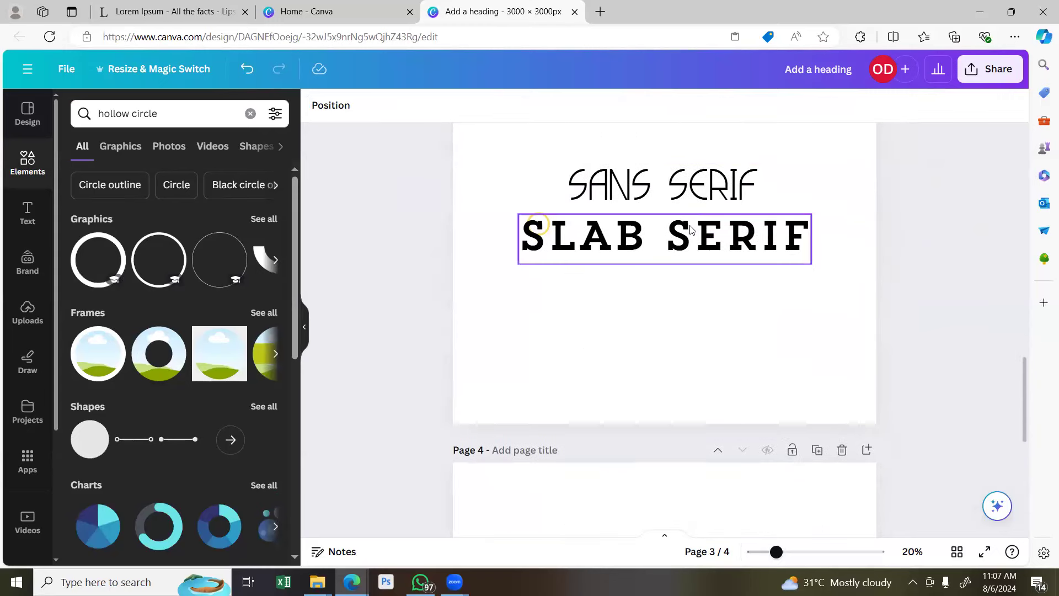
scroll(691, 221, "up", 3)
scroll(692, 229, "up", 1)
scroll(691, 221, "down", 4)
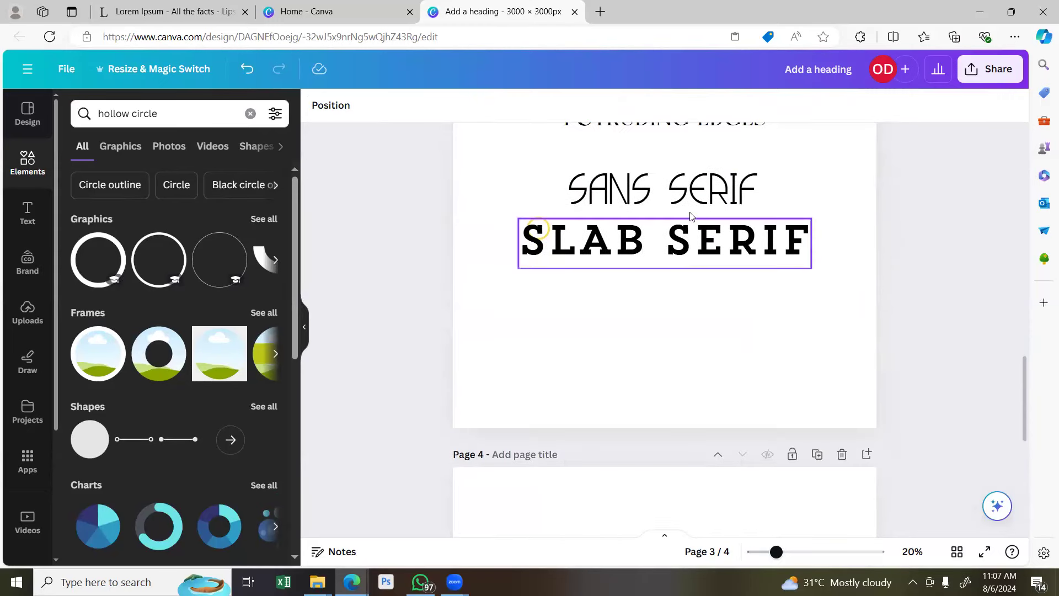
scroll(693, 253, "down", 3)
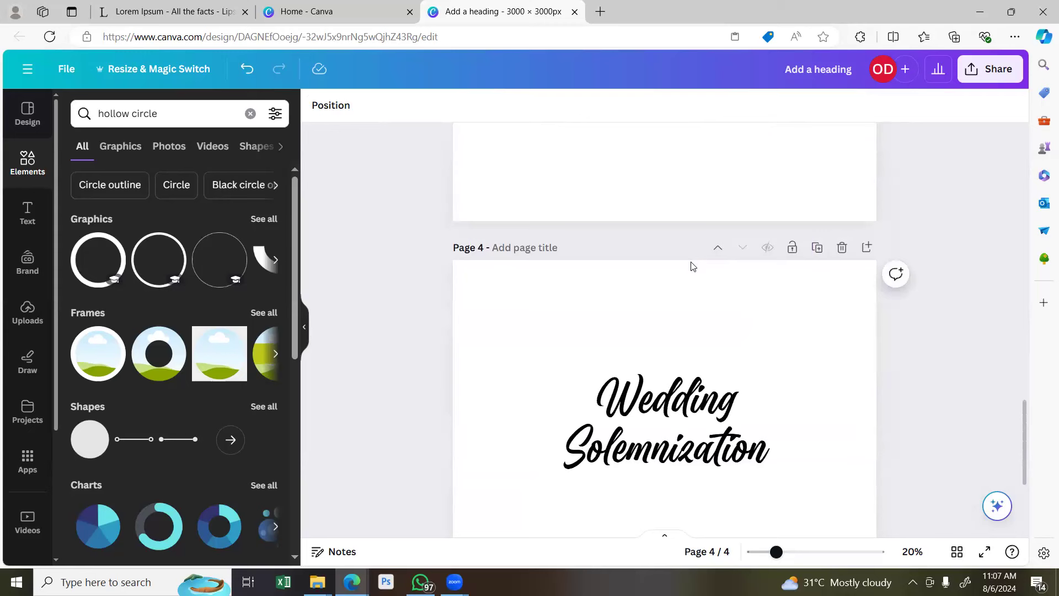
Drag the Wedding Solemnization heading down to the centre guide and add a blank page 5.
left_click(680, 424)
scroll(679, 419, "down", 2)
left_click(664, 374)
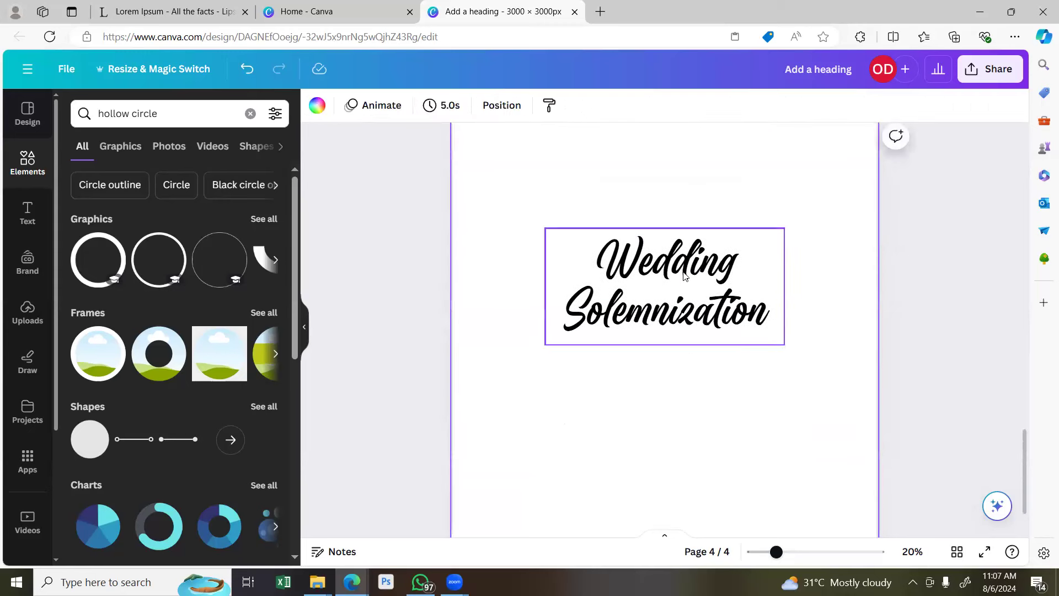
left_click(683, 276)
left_click_drag(684, 276, 684, 318)
scroll(684, 318, "down", 1)
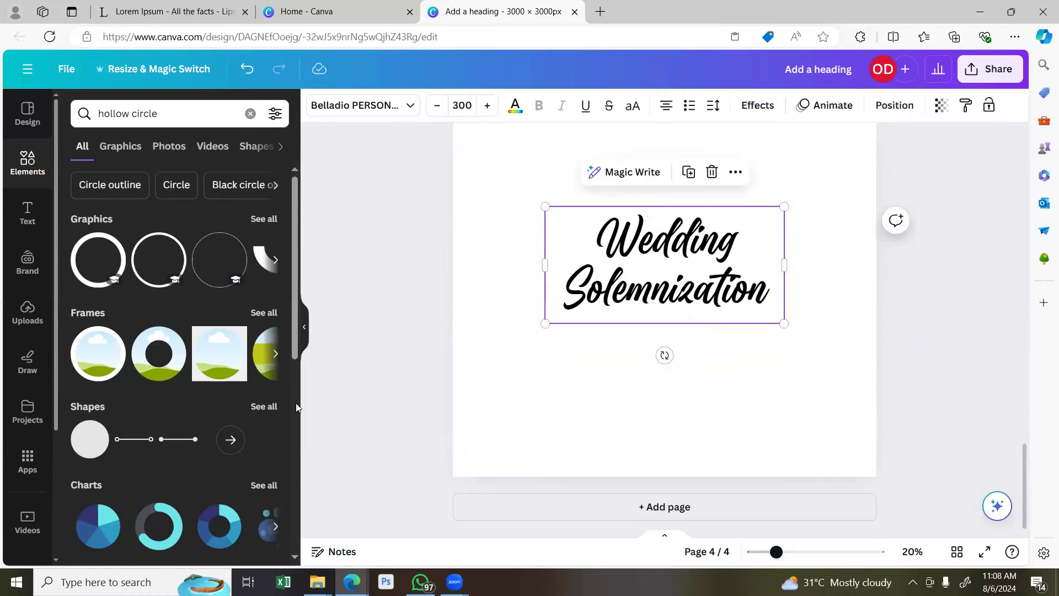
left_click(665, 507)
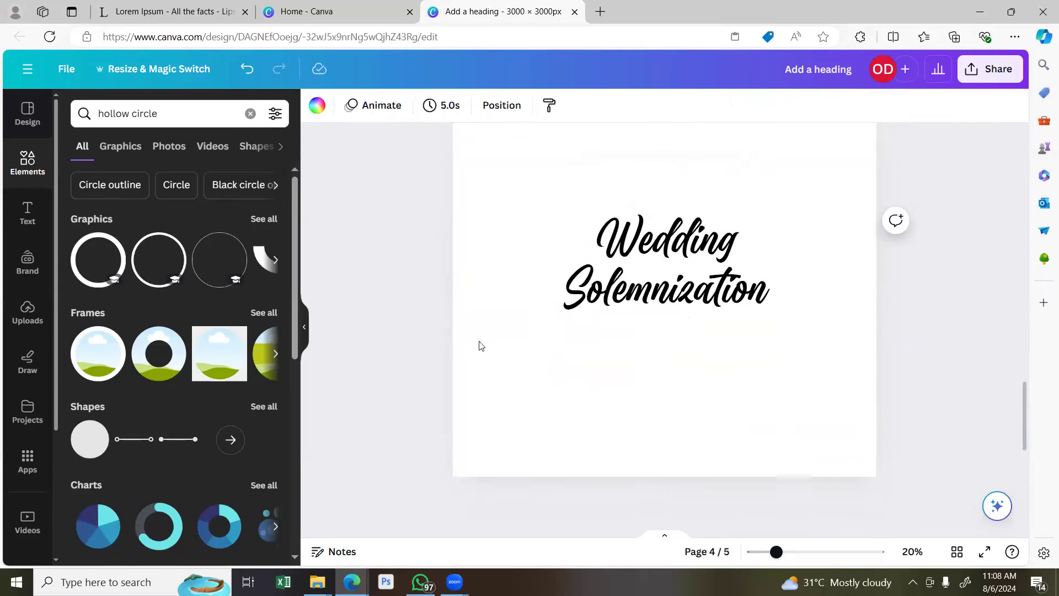
Copy the large SERIF text box from page 3.
left_click(417, 320)
scroll(679, 364, "up", 5)
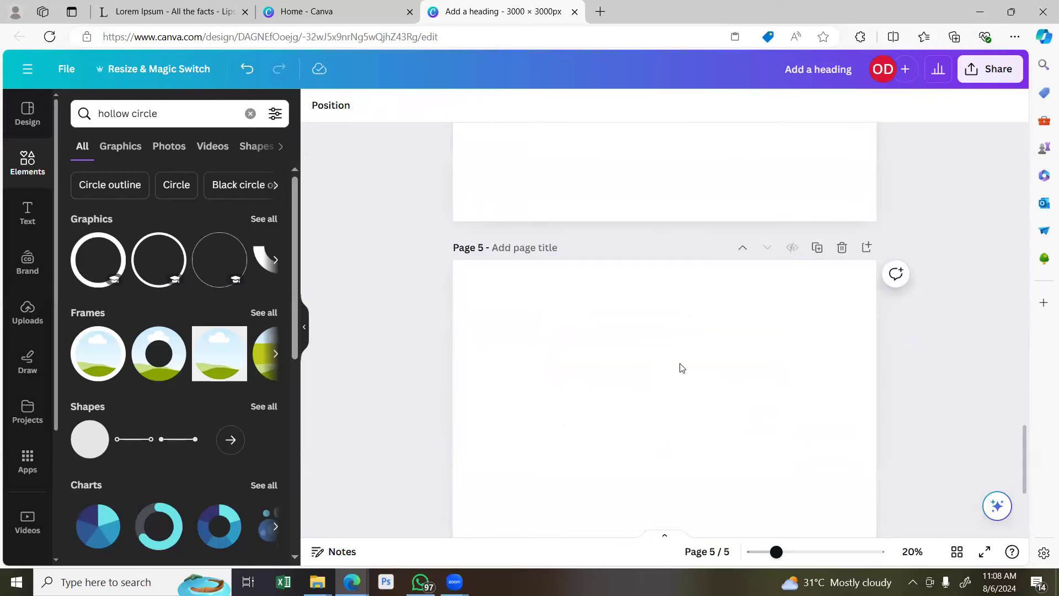
scroll(678, 331, "up", 5)
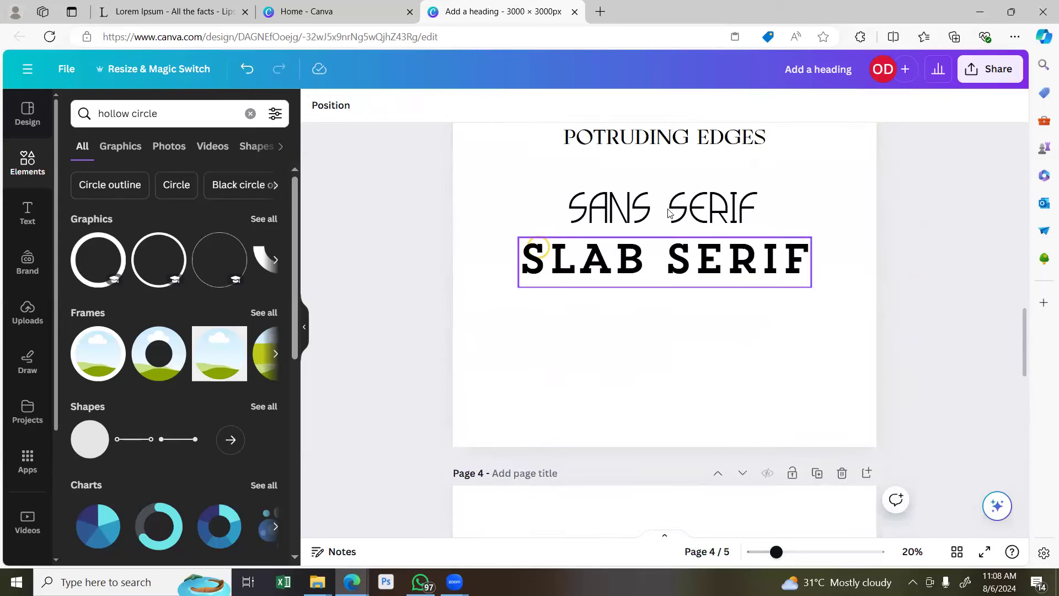
right_click(674, 235)
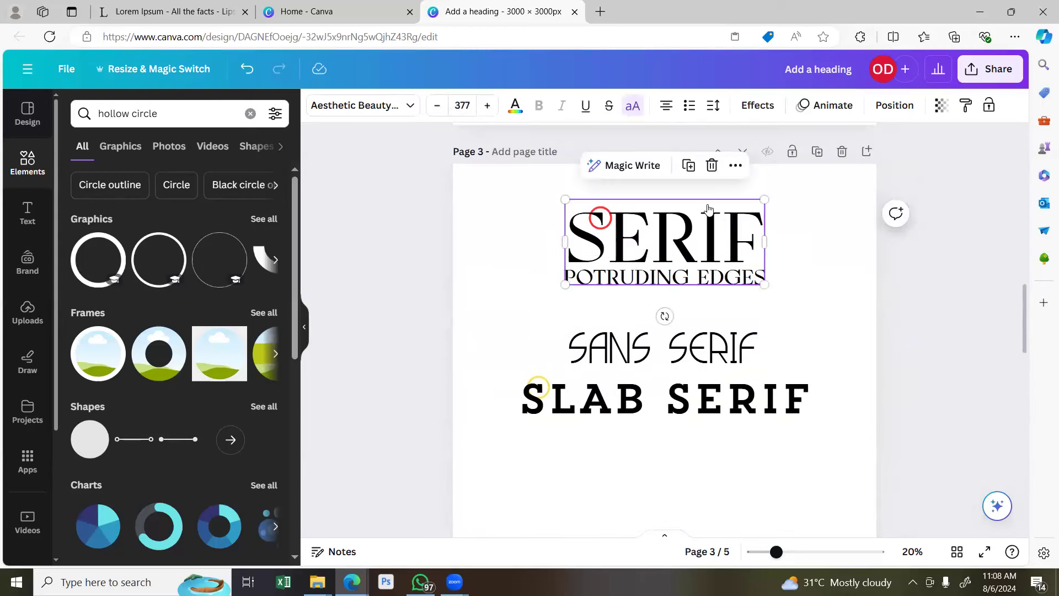
left_click(719, 183)
Undo the page style accidentally pasted onto the SERIF heading.
scroll(715, 215, "down", 10)
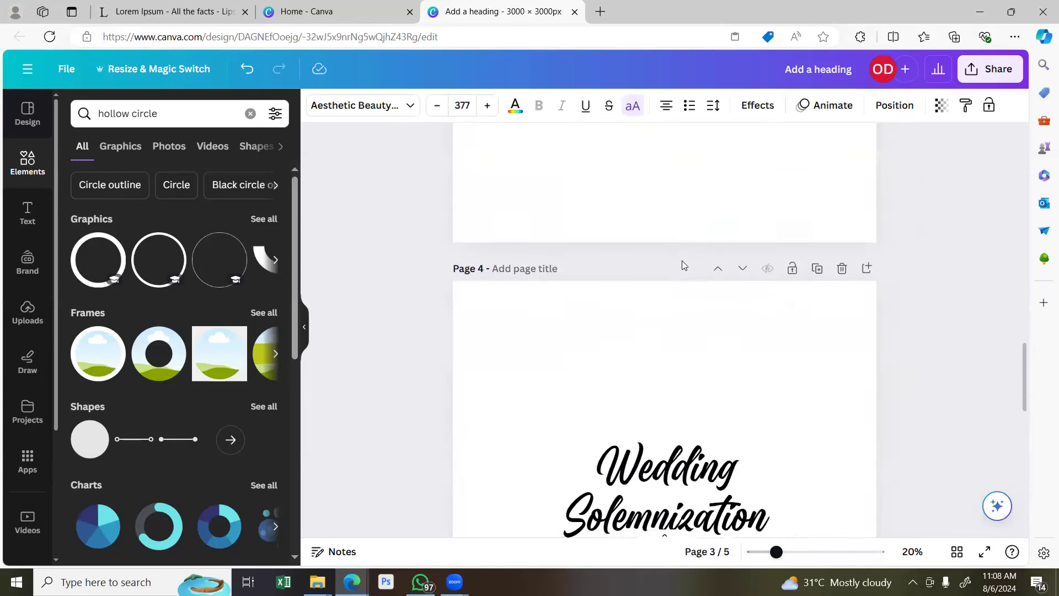
right_click(648, 297)
left_click(703, 348)
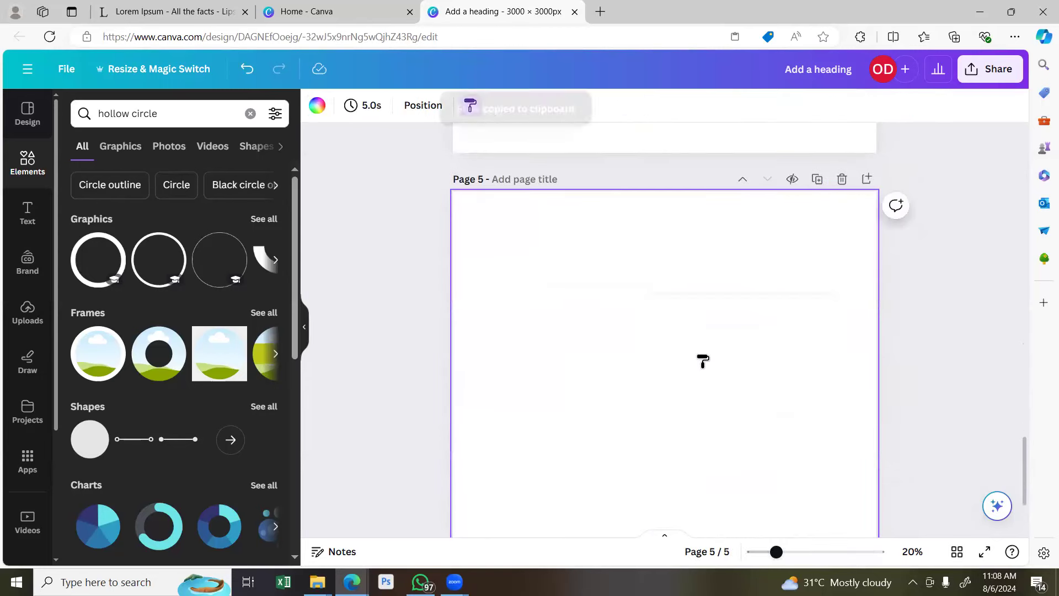
scroll(679, 314, "up", 10)
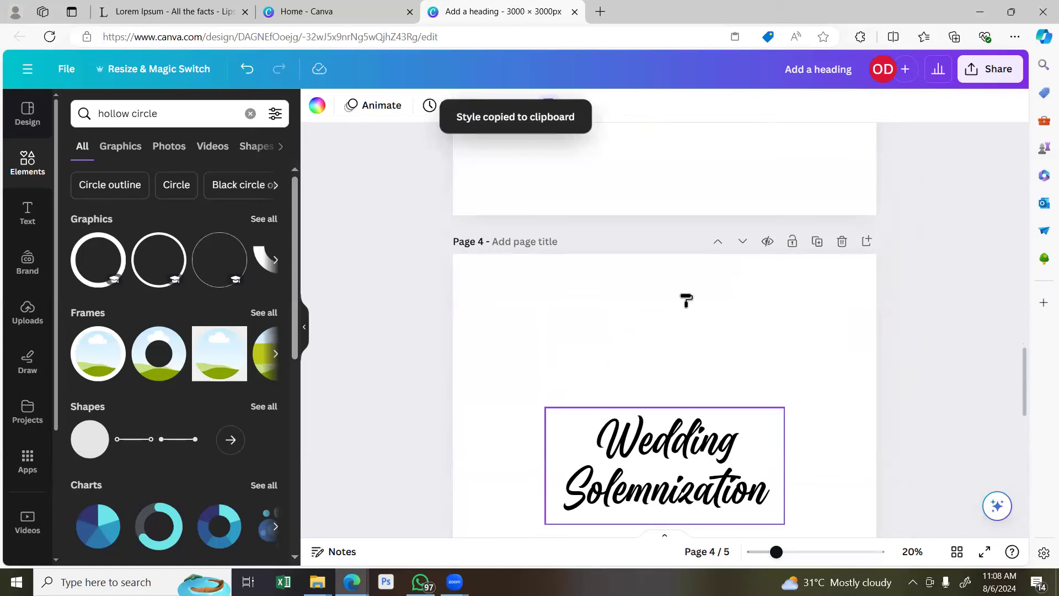
left_click(697, 192)
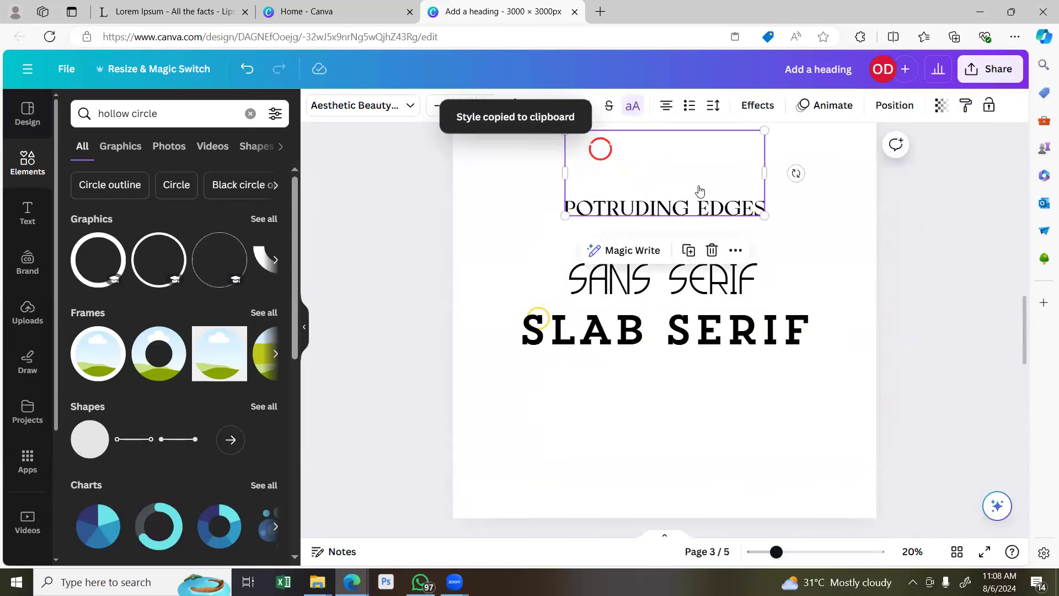
right_click(697, 192)
left_click(542, 265)
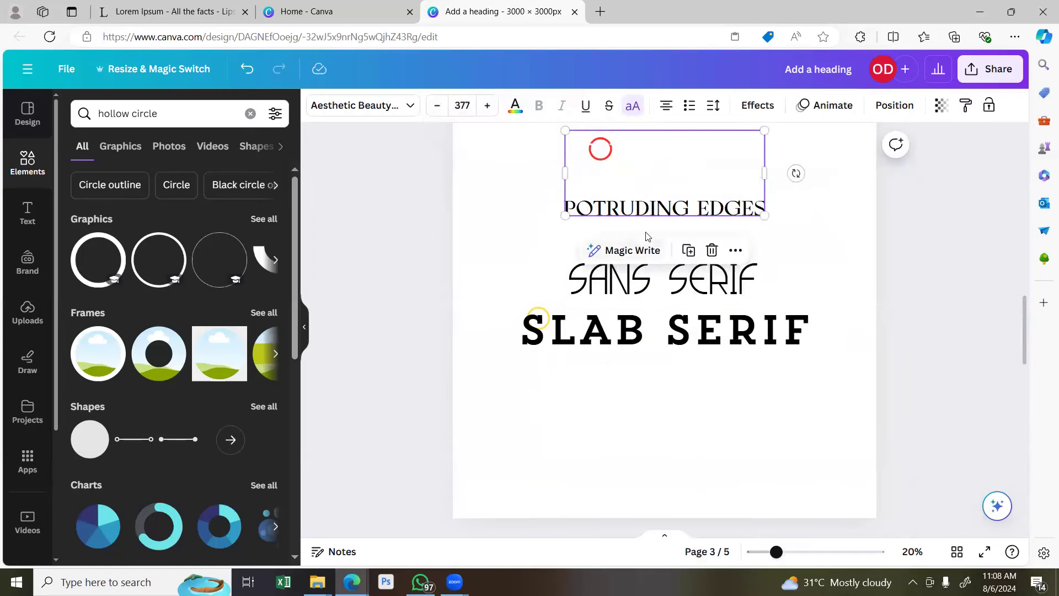
key("ctrl+z")
Copy the SERIF heading again and select the empty page 5.
right_click(663, 166)
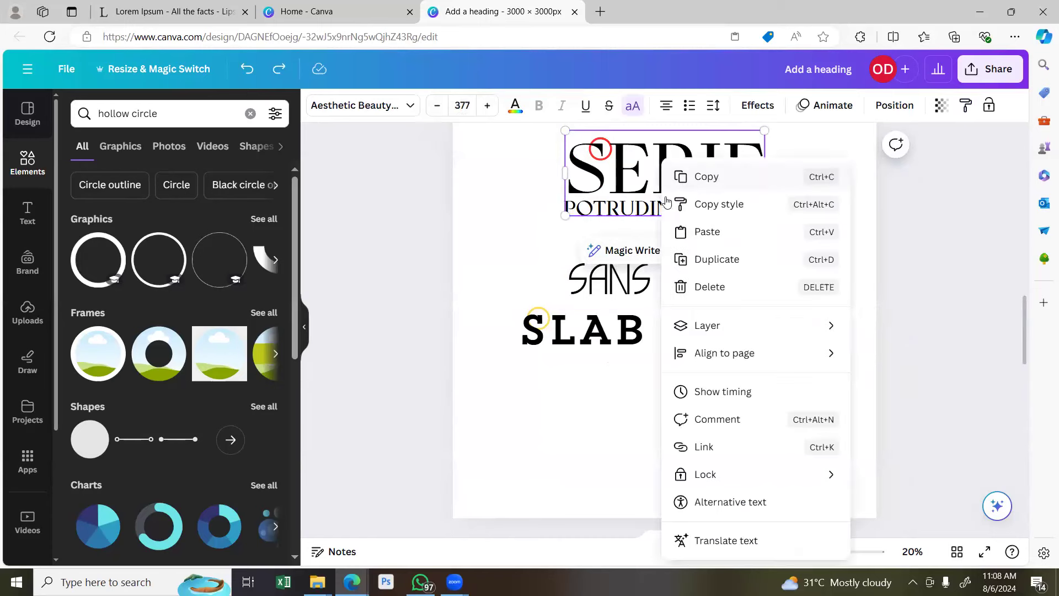
left_click(713, 187)
scroll(643, 346, "down", 10)
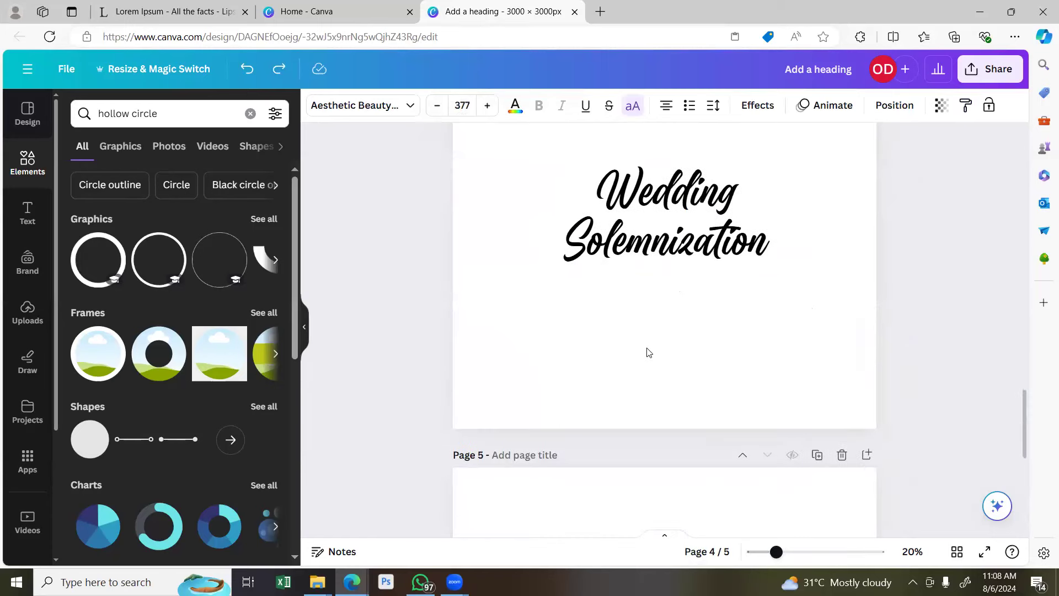
left_click(643, 404)
Paste the heading onto page 5, nudge it lower, and retype it as the first name.
key("ctrl+v")
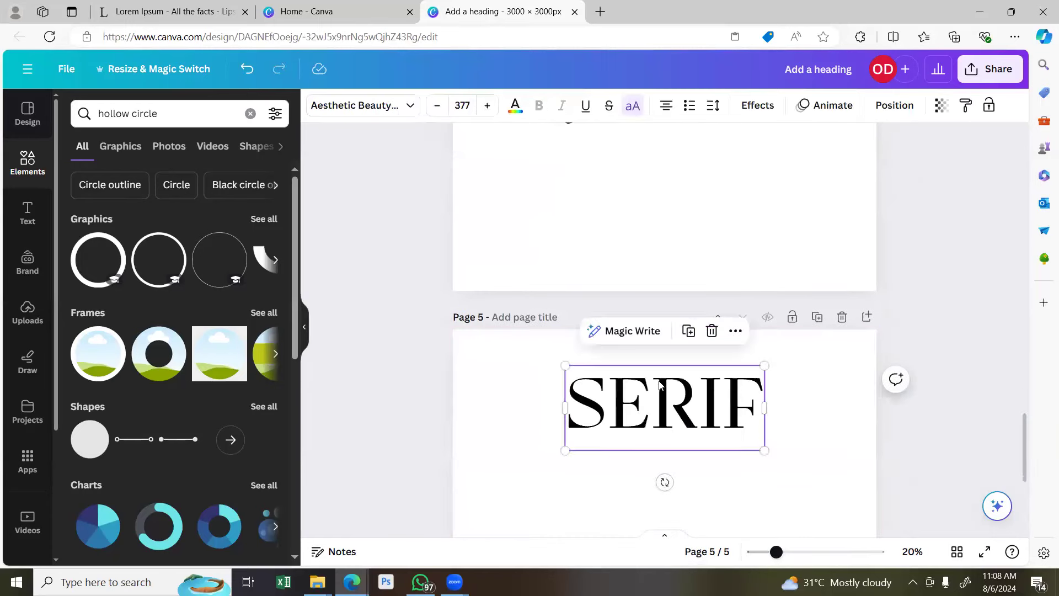
scroll(662, 381, "down", 3)
left_click_drag(678, 329, 683, 356)
double_click(681, 335)
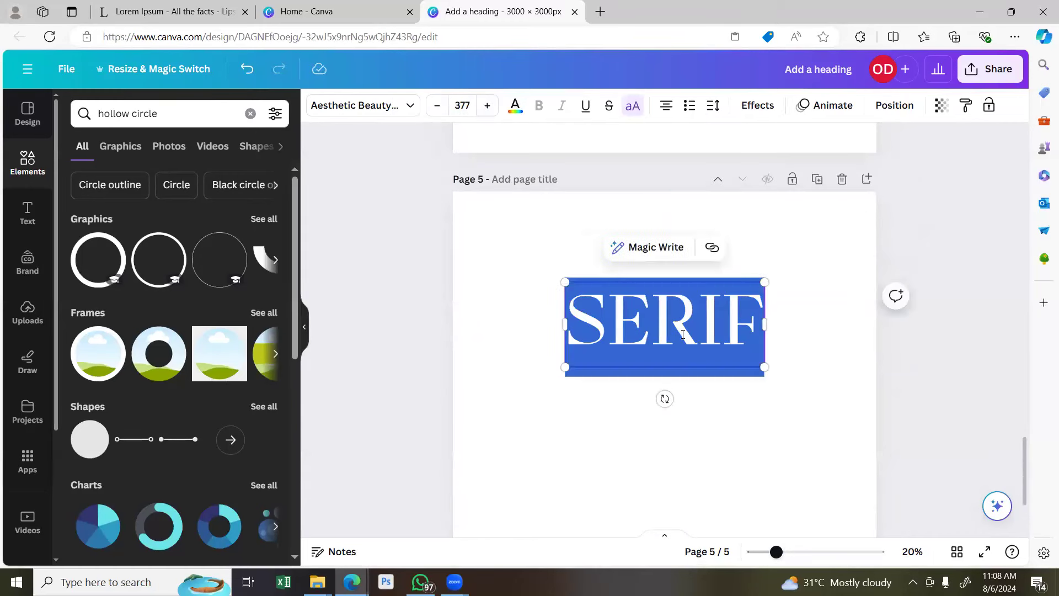
type("OG")
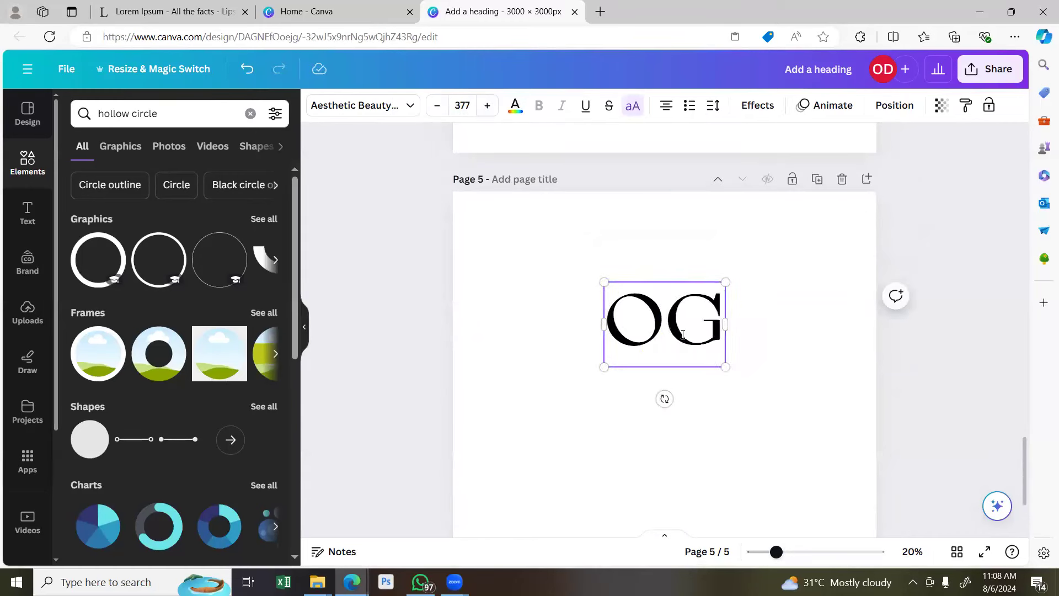
key("BackSpace")
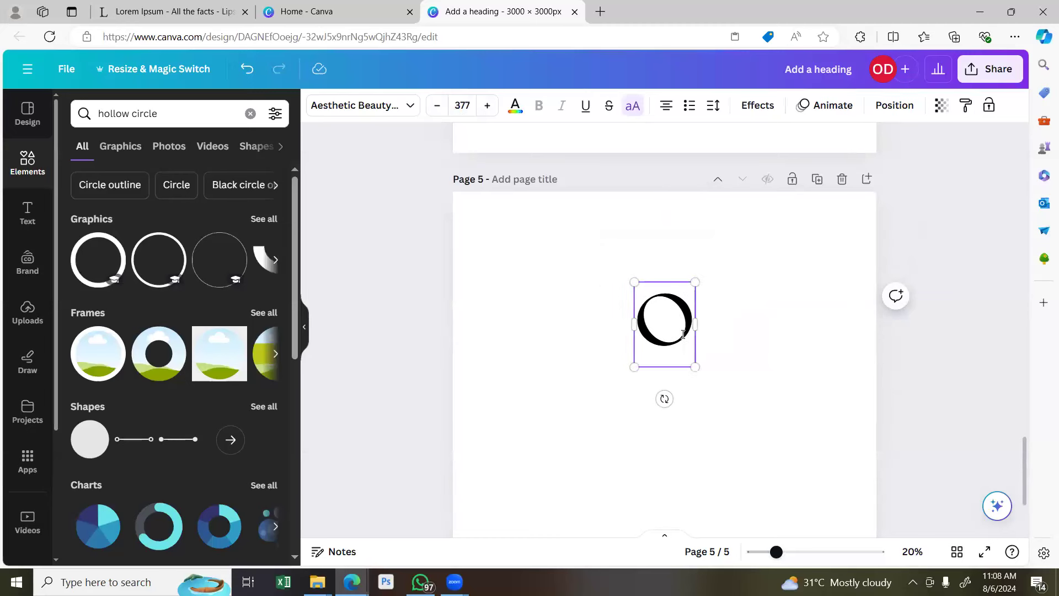
left_click(641, 110)
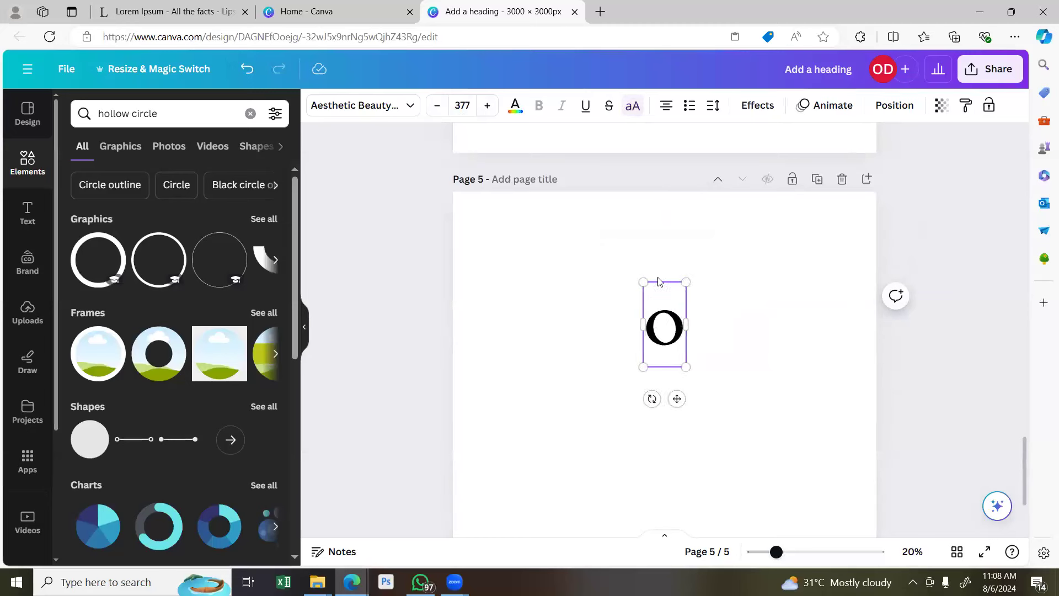
double_click(671, 329)
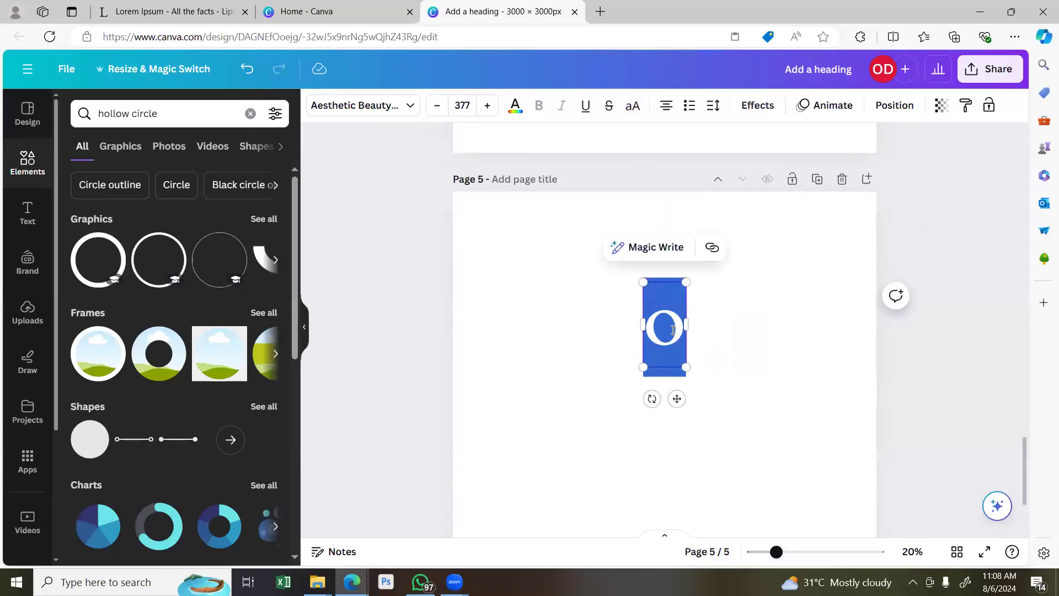
type("Og")
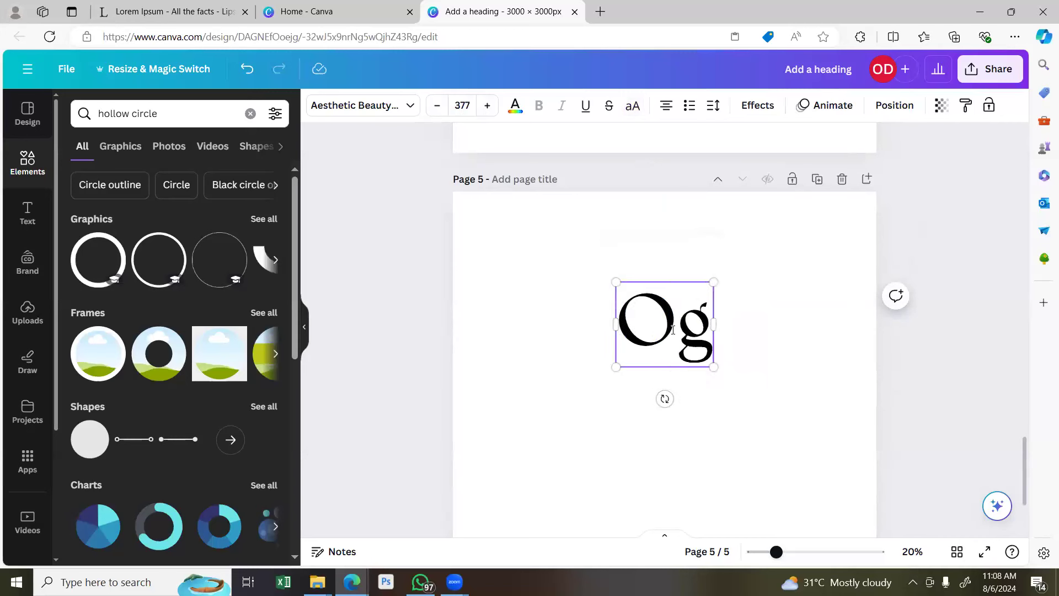
type("irima")
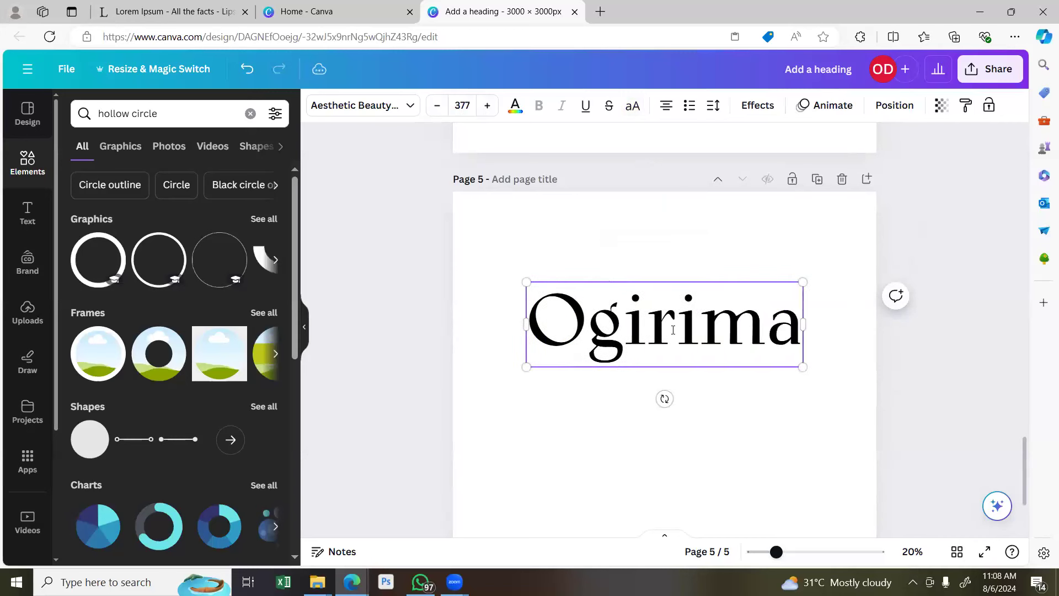
Shrink and centre the first name, then duplicate it and retype the copy as the surname.
left_click_drag(747, 311, 684, 319)
left_click(594, 369)
left_click_drag(640, 359, 655, 360)
left_click(688, 275)
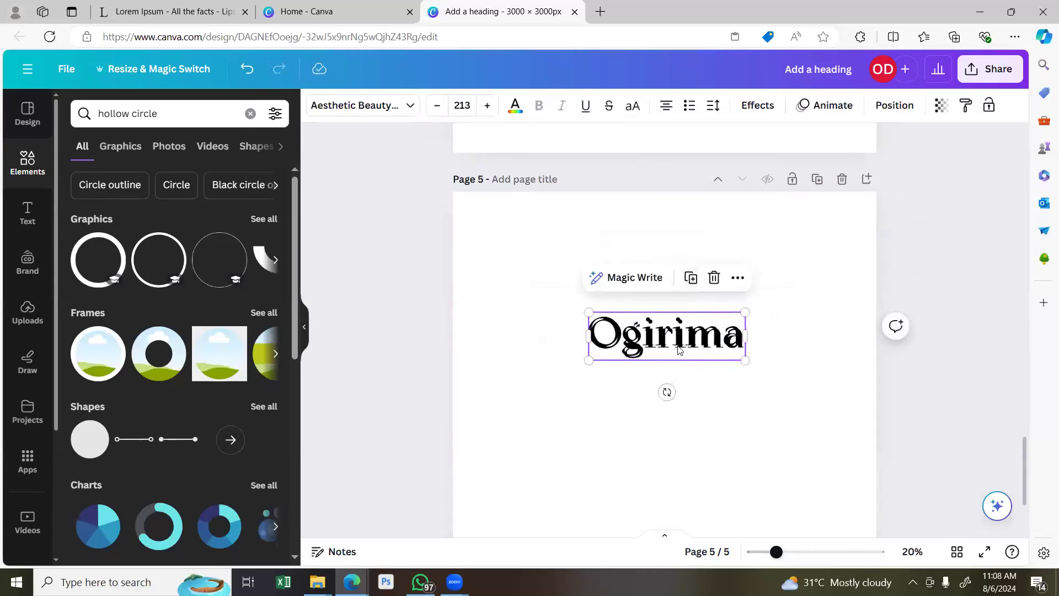
double_click(685, 376)
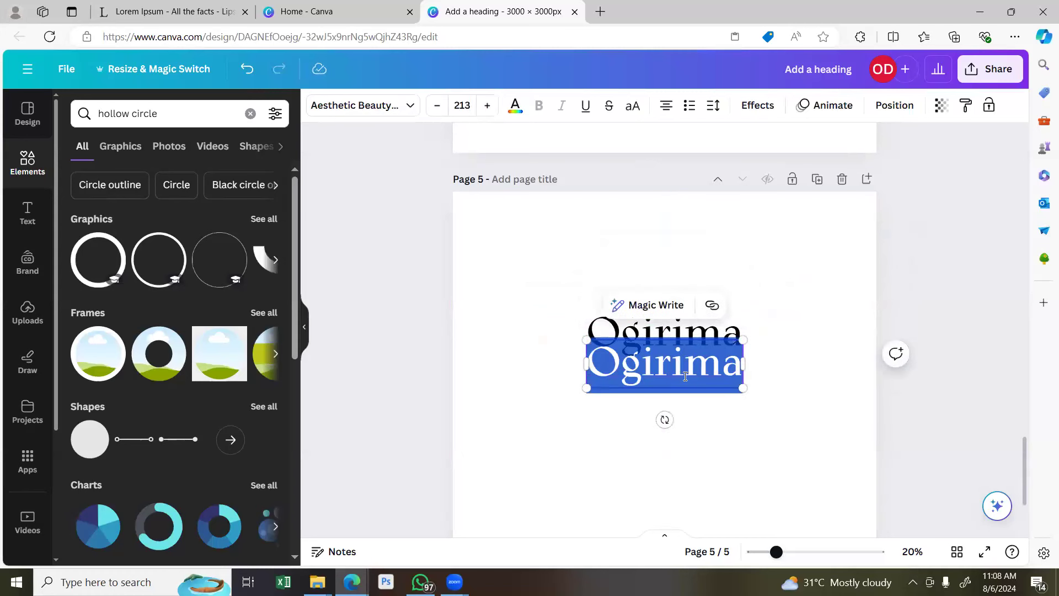
type("Daniel")
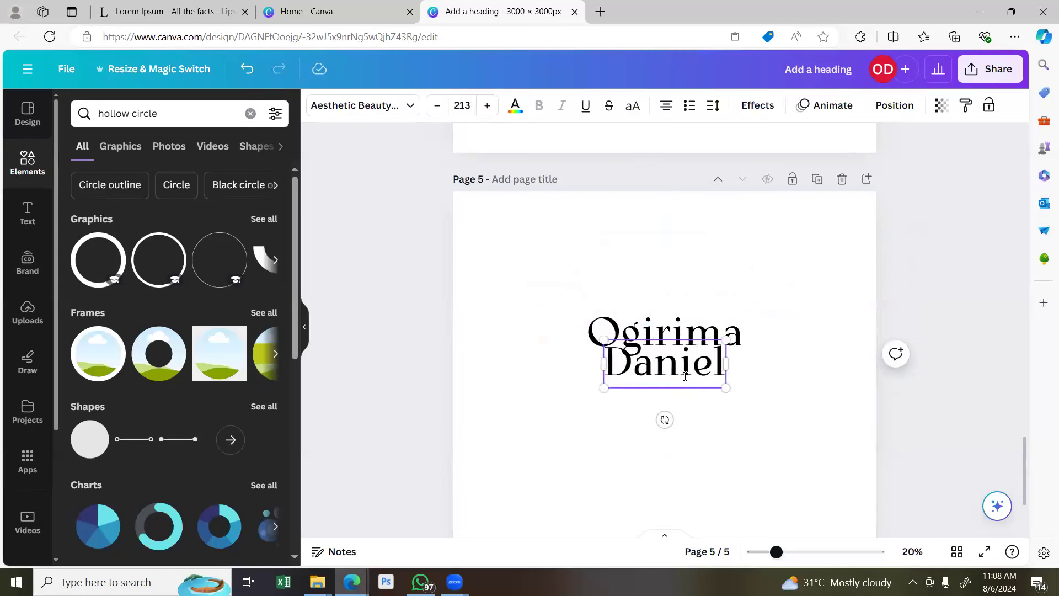
left_click(639, 392)
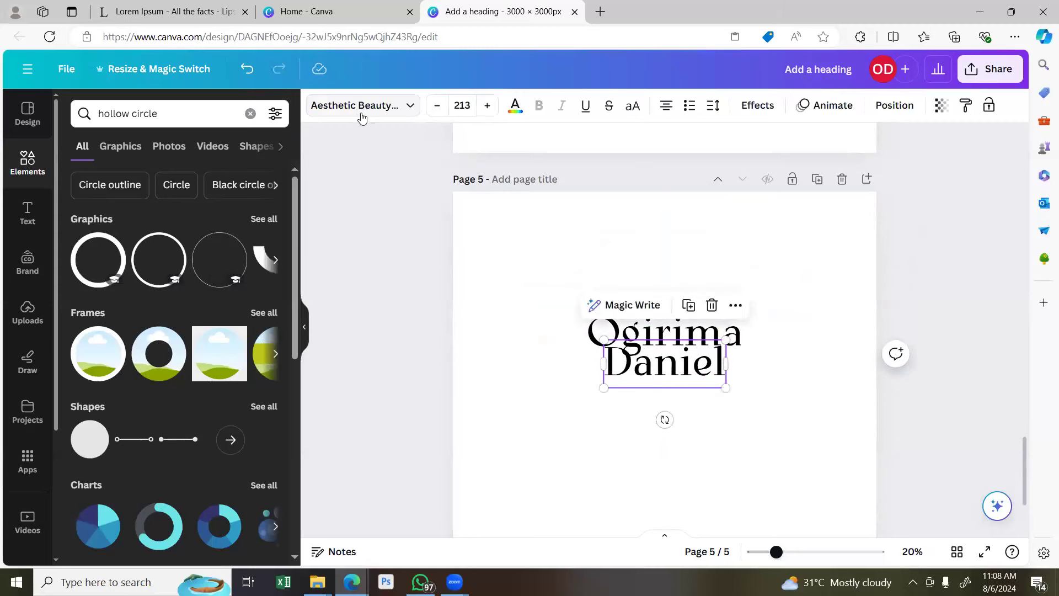
Try Trend Slab One on the surname, then settle on Poppins SemiBold.
left_click(357, 107)
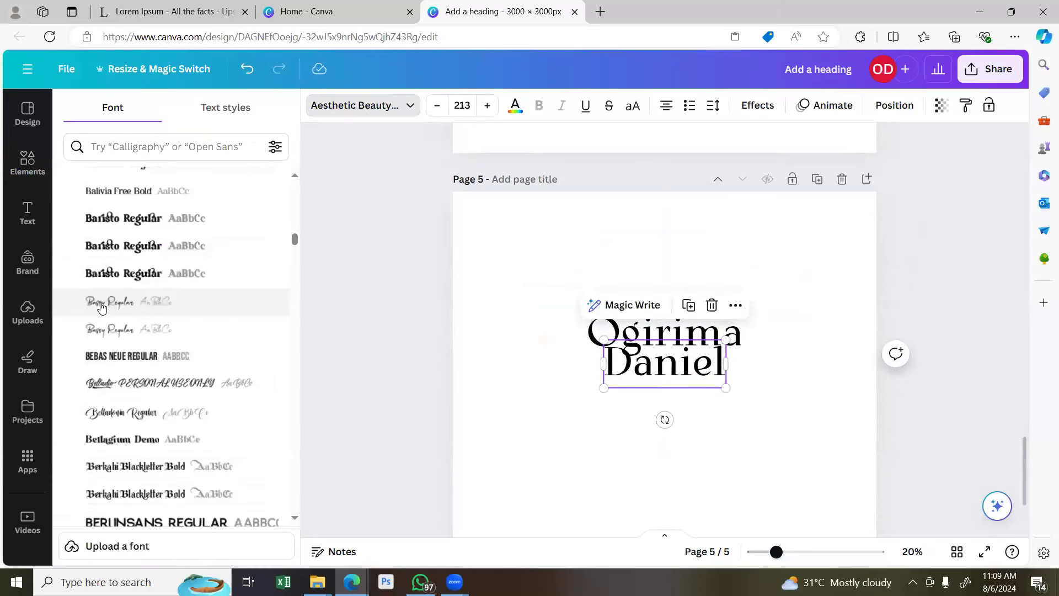
scroll(131, 347, "up", 10)
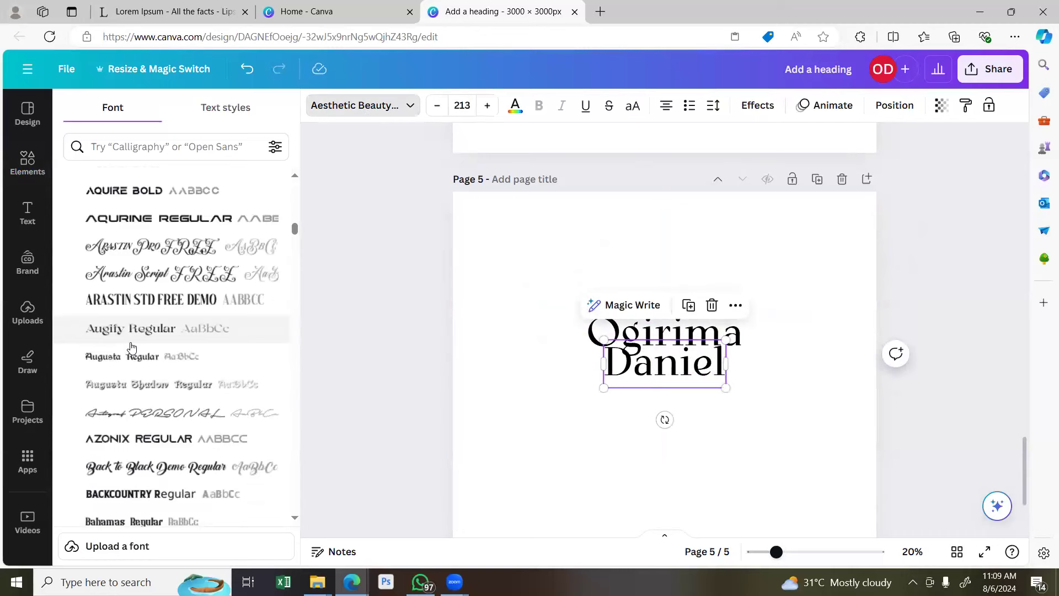
scroll(133, 346, "up", 15)
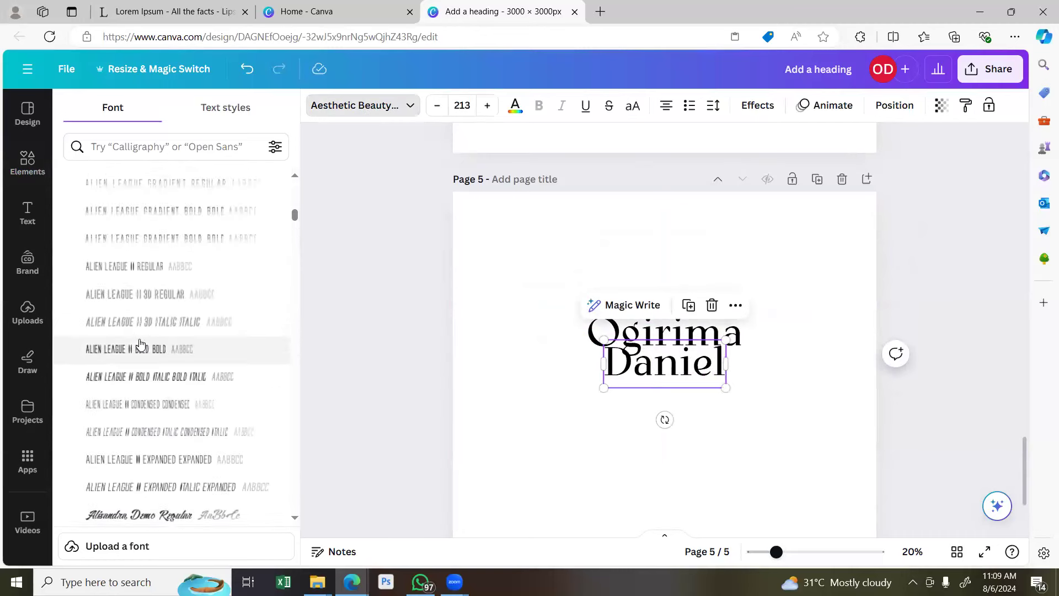
scroll(142, 343, "up", 3)
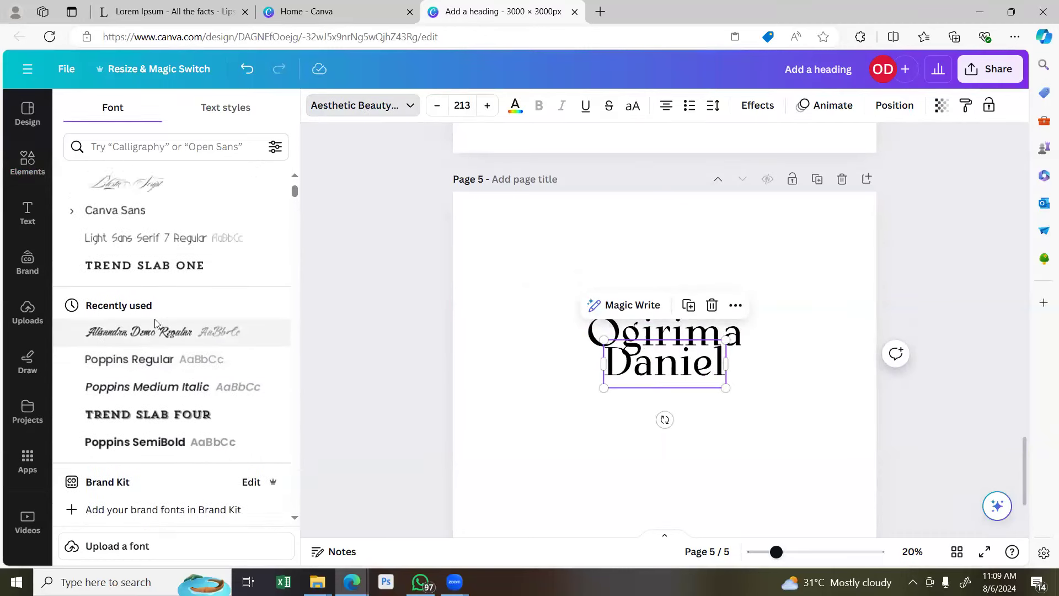
left_click(157, 312)
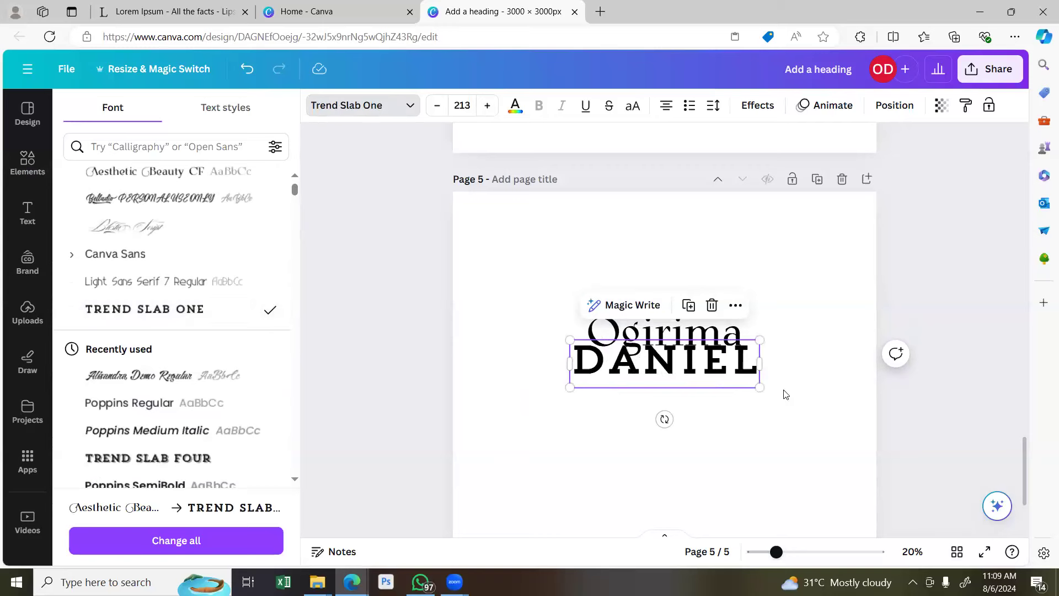
scroll(197, 315, "down", 5)
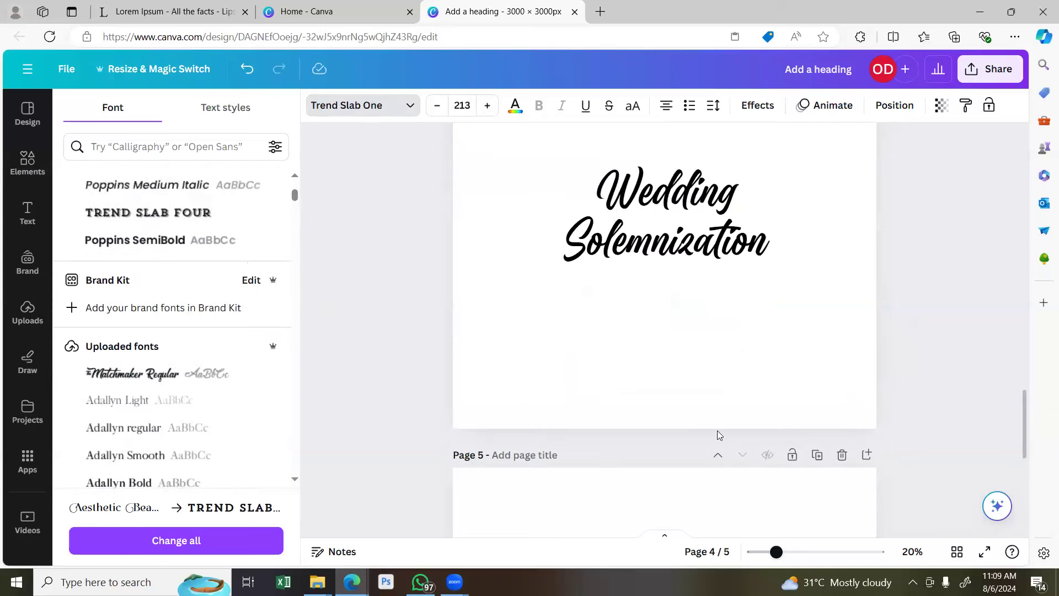
scroll(194, 330, "up", 4)
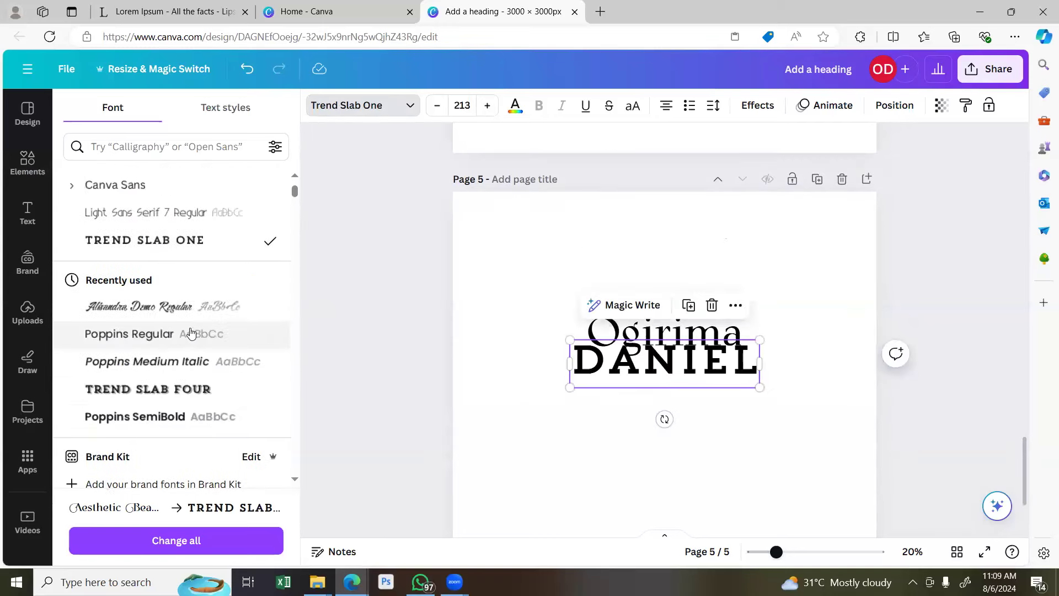
left_click(148, 417)
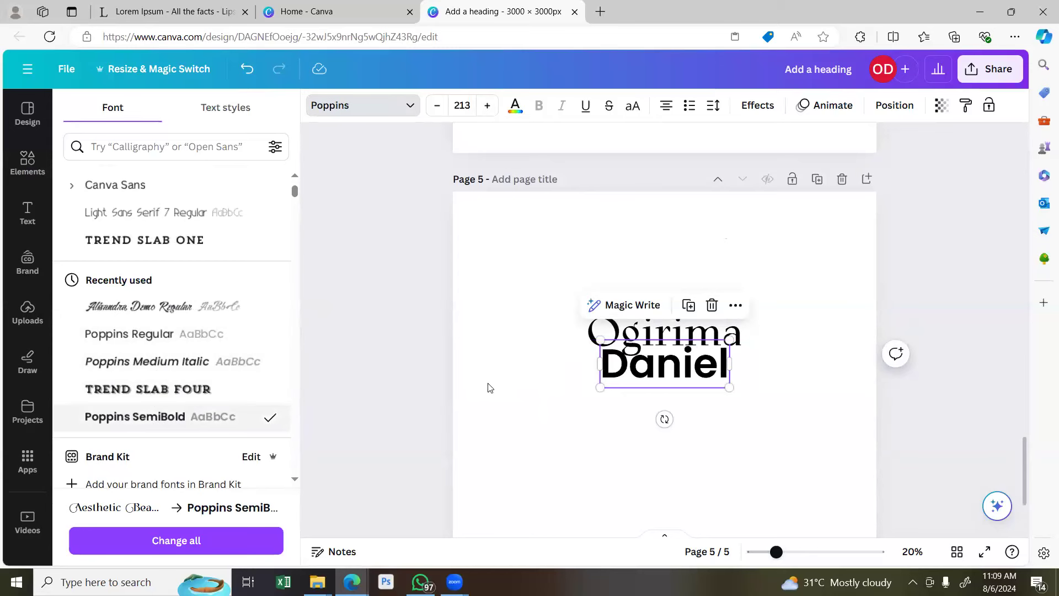
Make the surname line all uppercase.
left_click(634, 108)
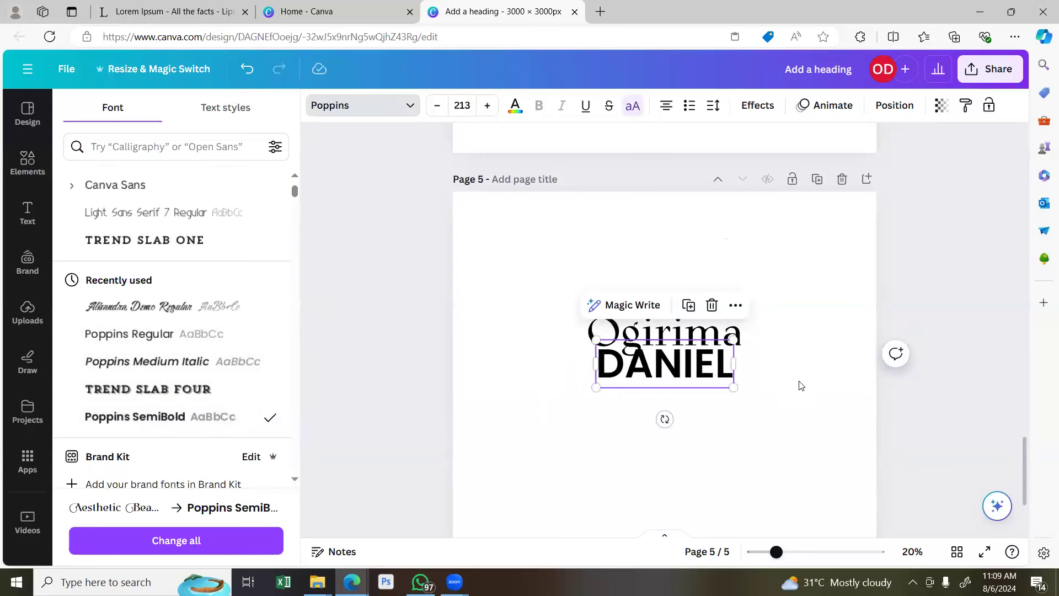
left_click(771, 378)
left_click(708, 365)
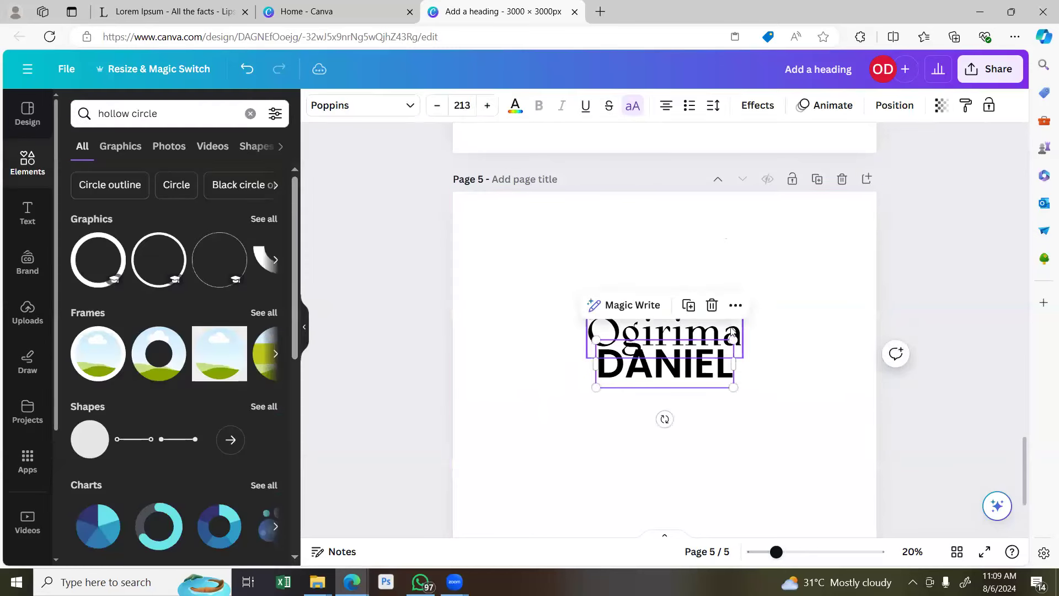
left_click(715, 334)
Shrink the first-name line to size 150 and move it just above the surname.
left_click_drag(741, 310, 697, 324)
left_click_drag(654, 386, 682, 374)
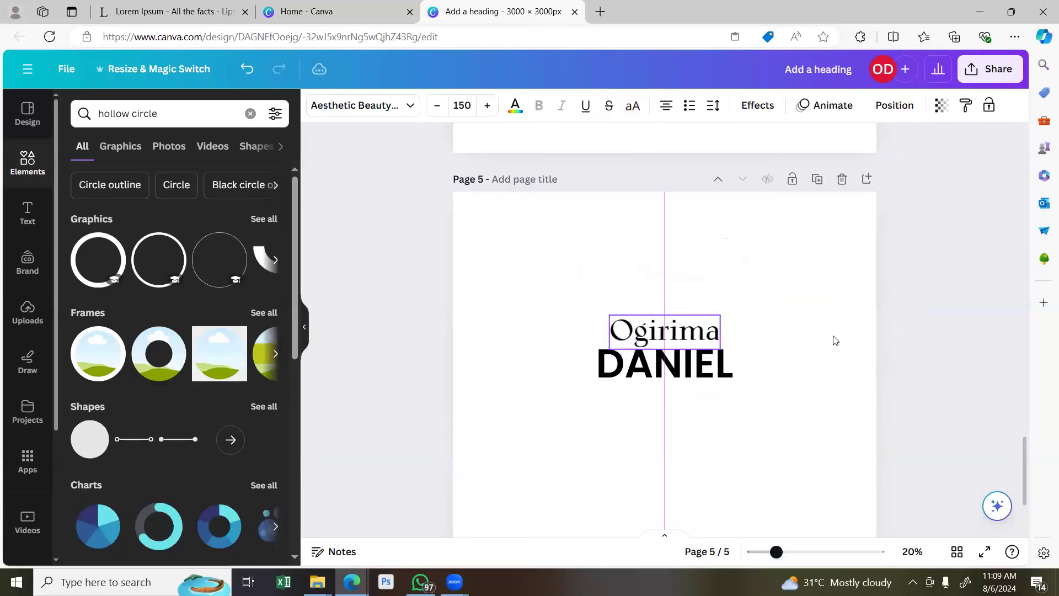
left_click(794, 354)
Shrink the uppercase surname to size 106 and tuck it directly beneath the first name.
left_click(614, 381)
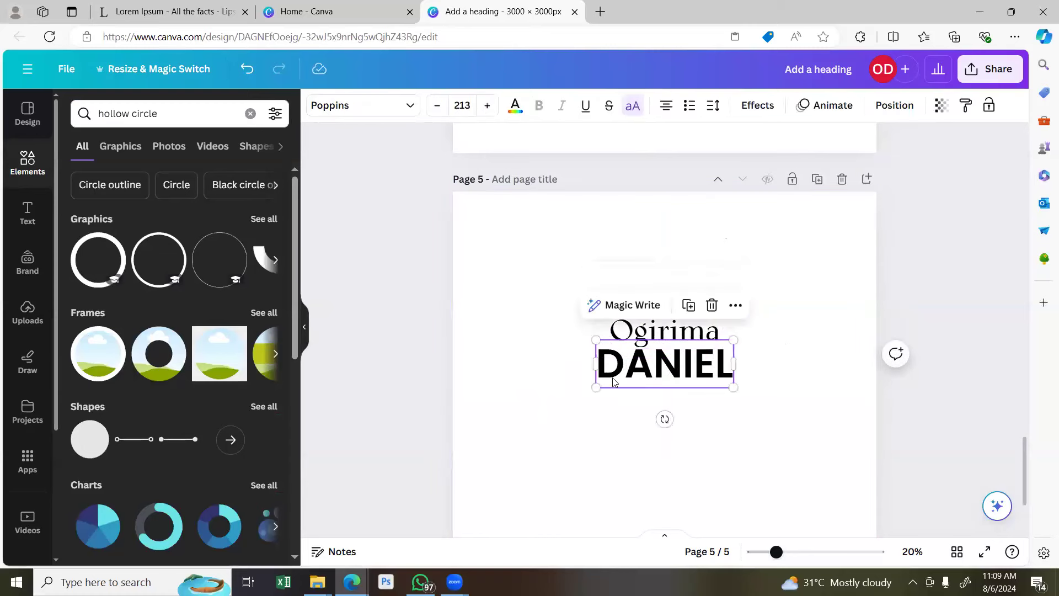
left_click(818, 356)
left_click(612, 361)
left_click_drag(648, 374, 663, 364)
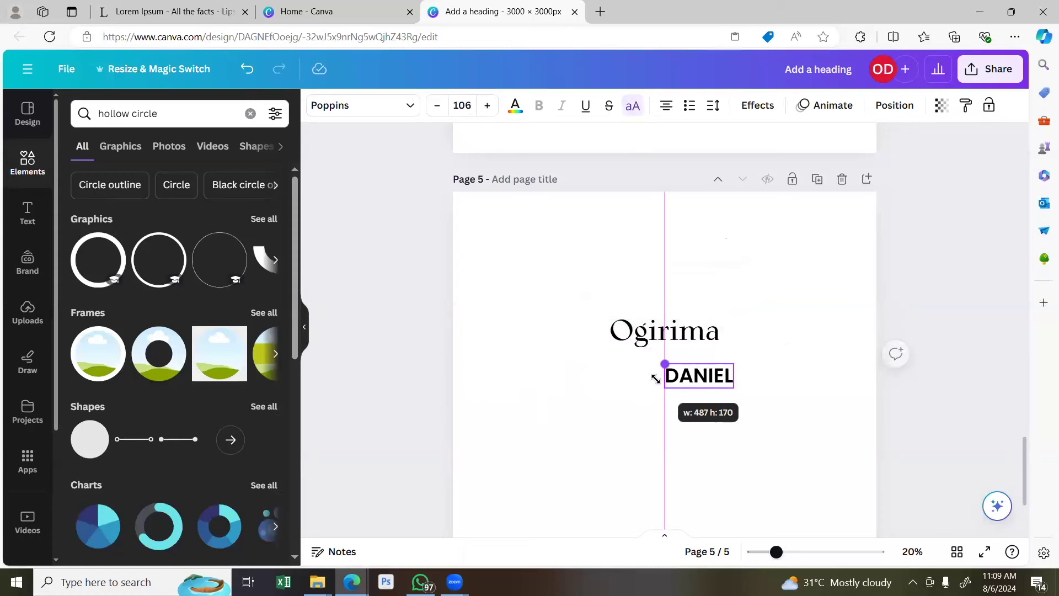
left_click_drag(710, 418, 696, 401)
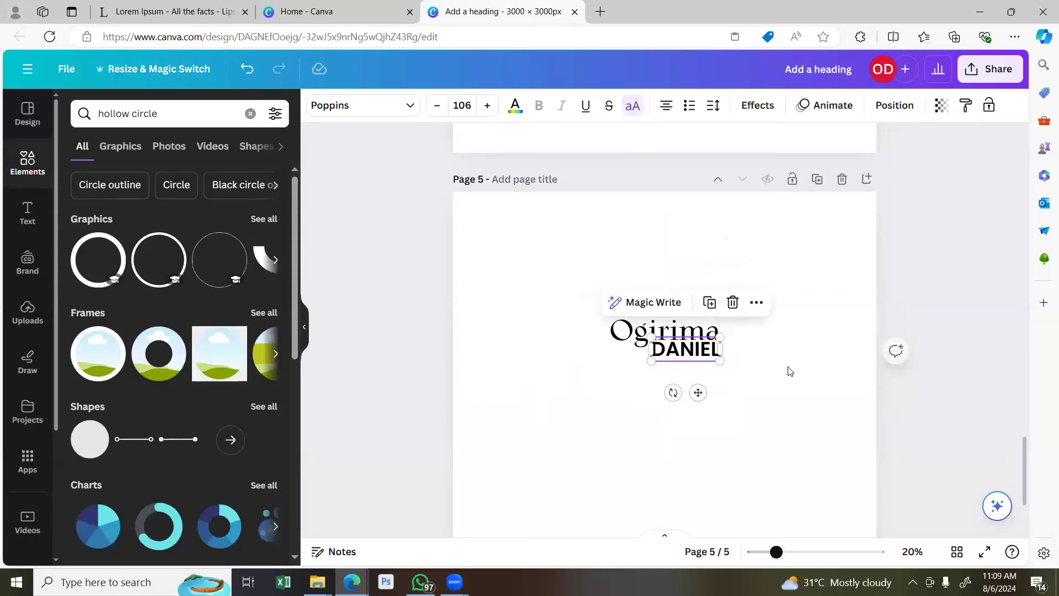
left_click(785, 386)
scroll(779, 388, "down", 1)
scroll(779, 387, "down", 2)
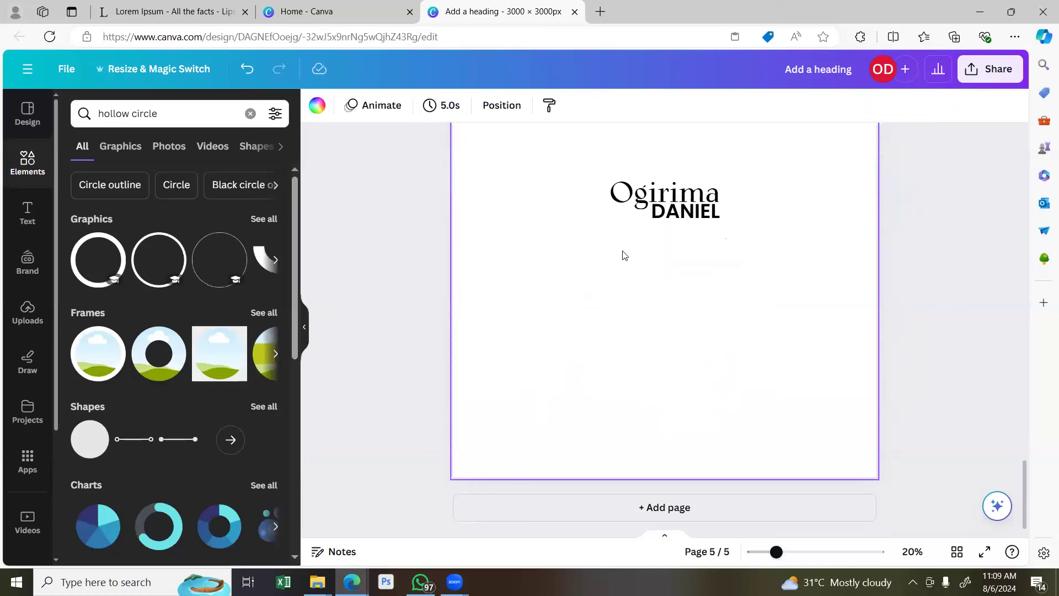
scroll(553, 262, "up", 5)
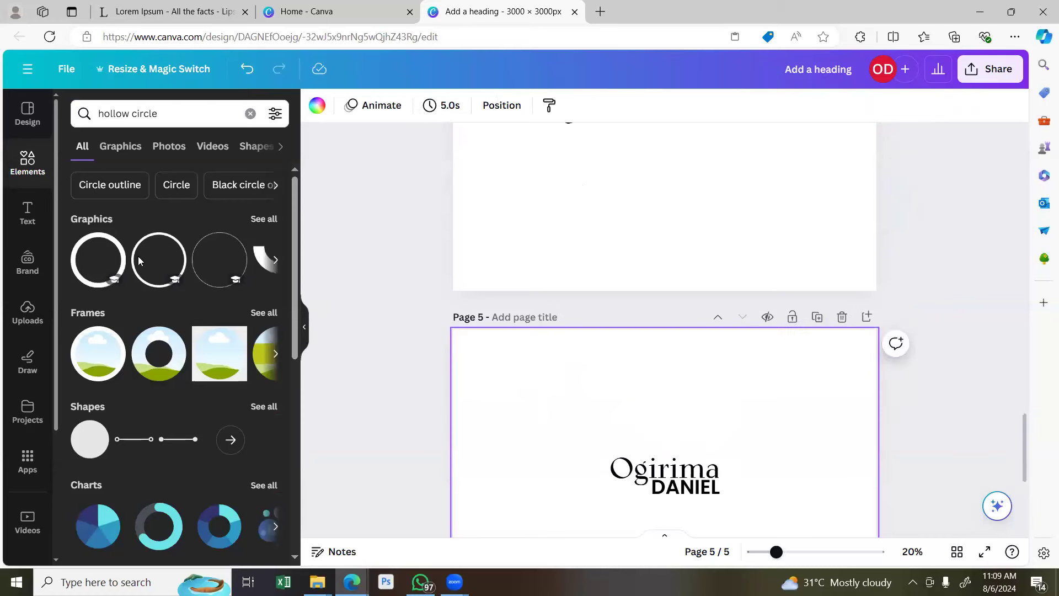
scroll(683, 458, "down", 4)
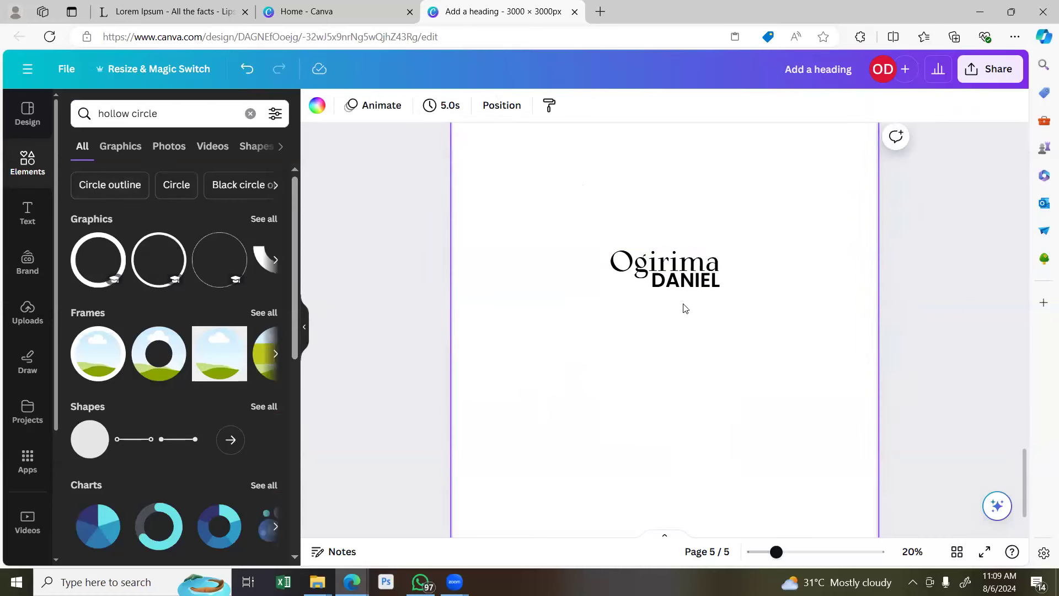
left_click(676, 265)
left_click(688, 212)
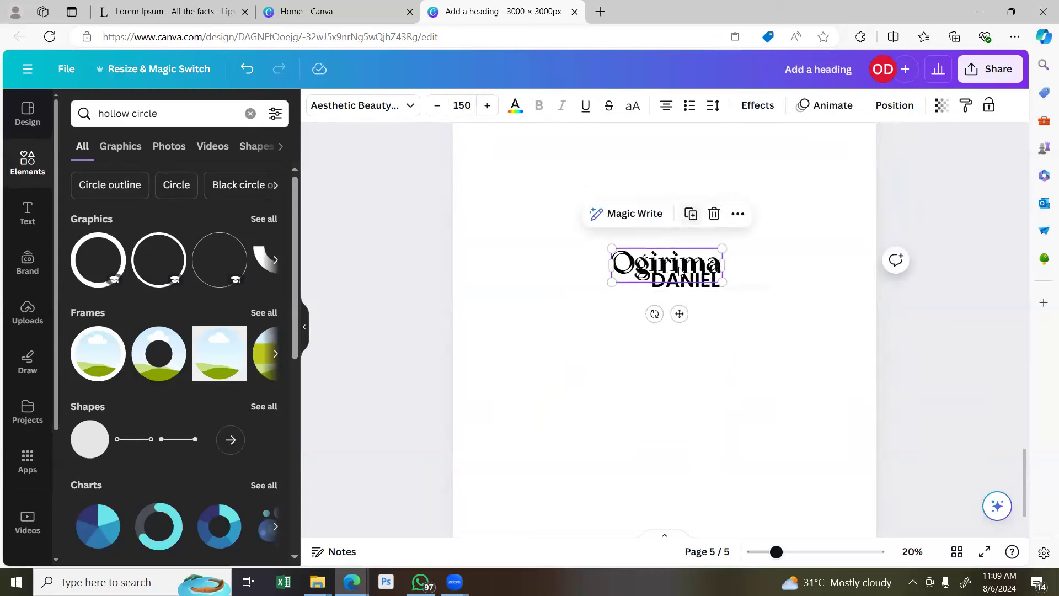
double_click(678, 345)
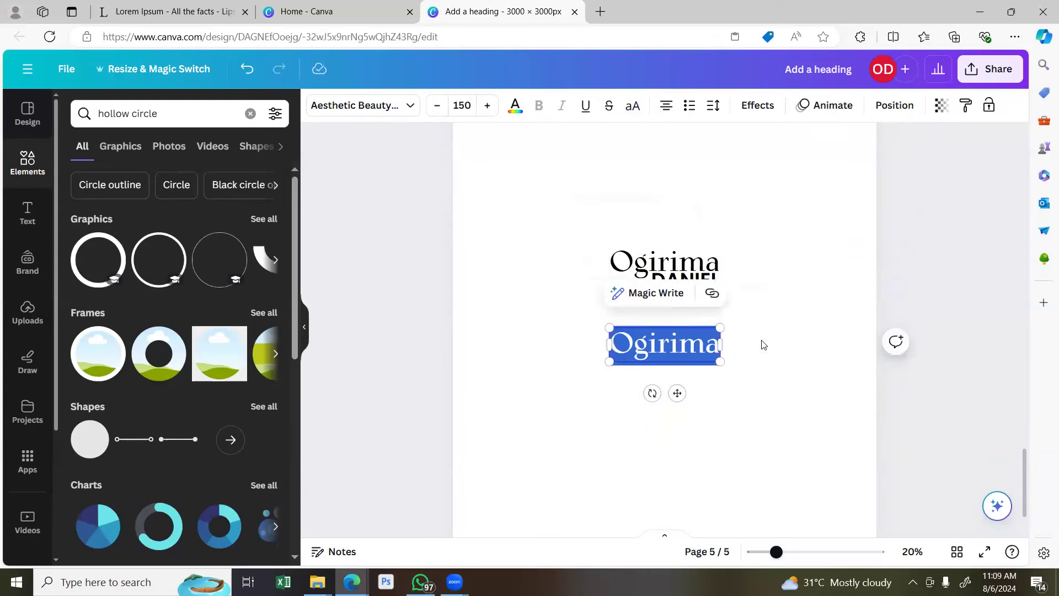
left_click(761, 346)
left_click(689, 347)
double_click(690, 346)
type("pea")
double_click(688, 346)
type("Peaceful")
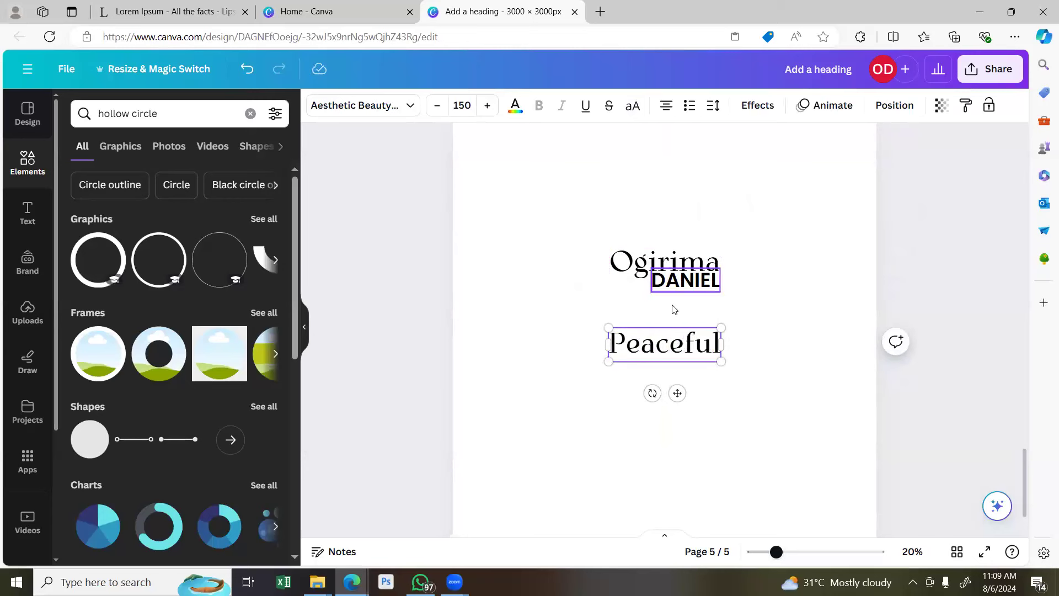
left_click(565, 375)
left_click(671, 348)
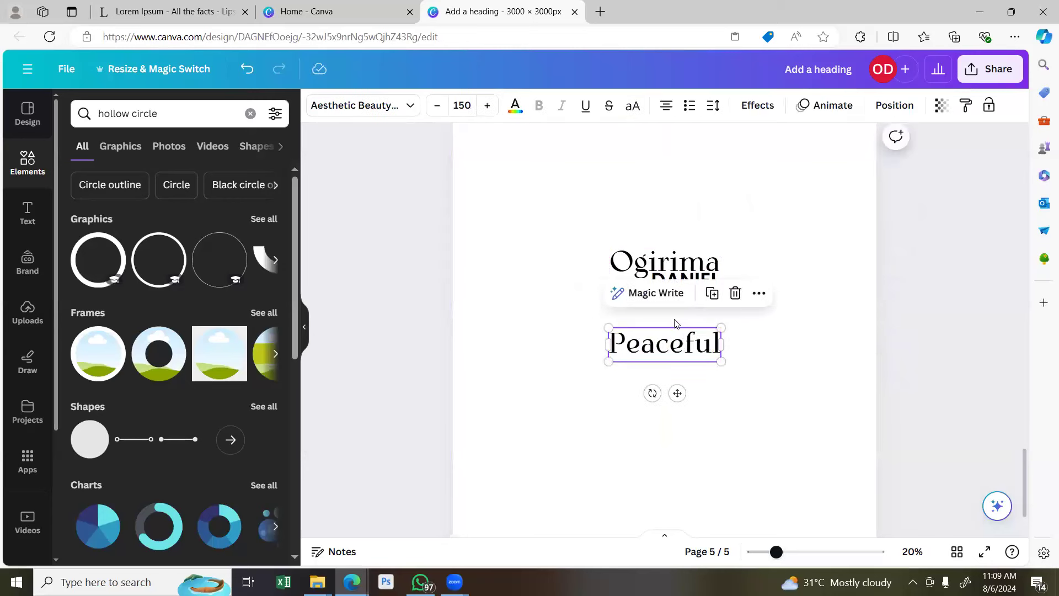
left_click(690, 295)
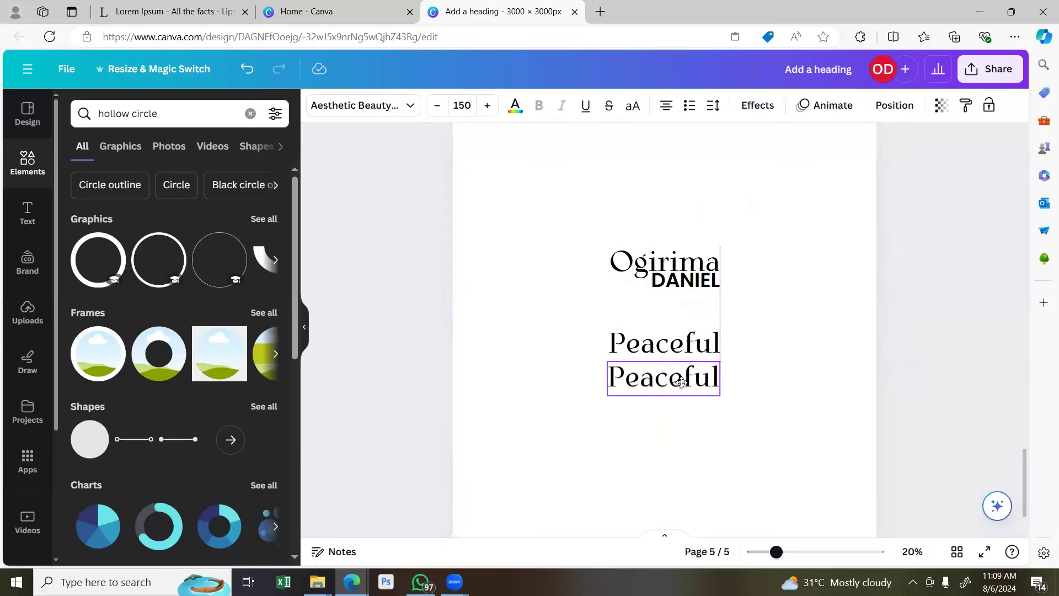
left_click_drag(681, 378, 681, 375)
left_click(378, 109)
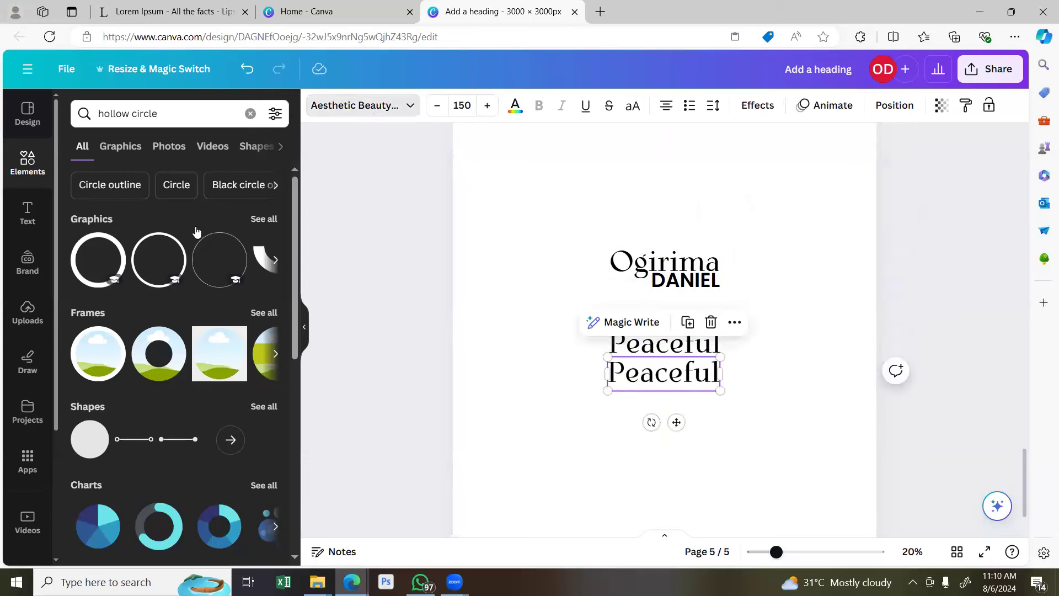
left_click(145, 267)
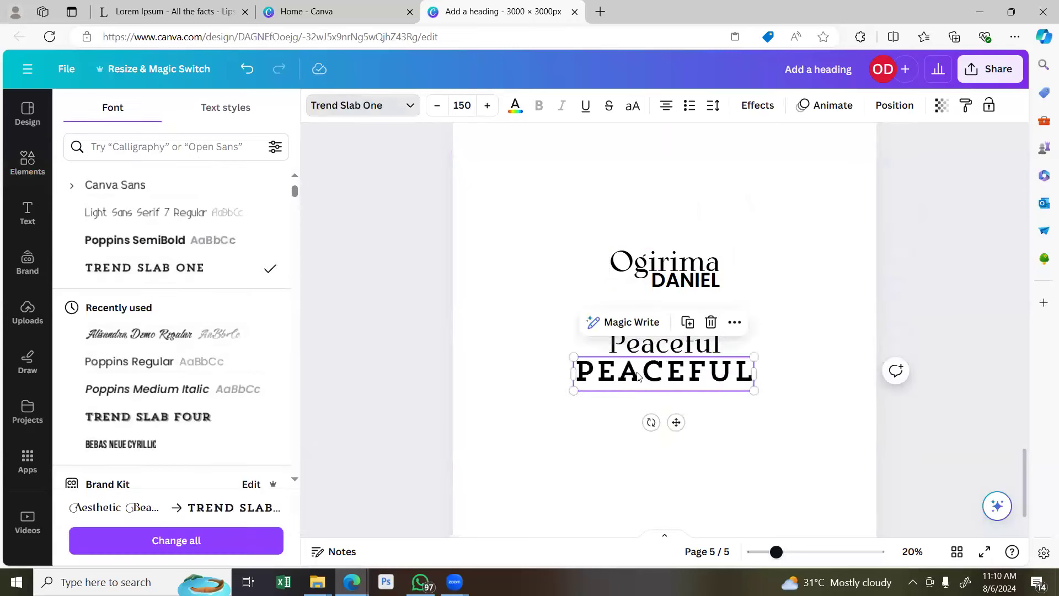
double_click(640, 373)
type("PROTEST")
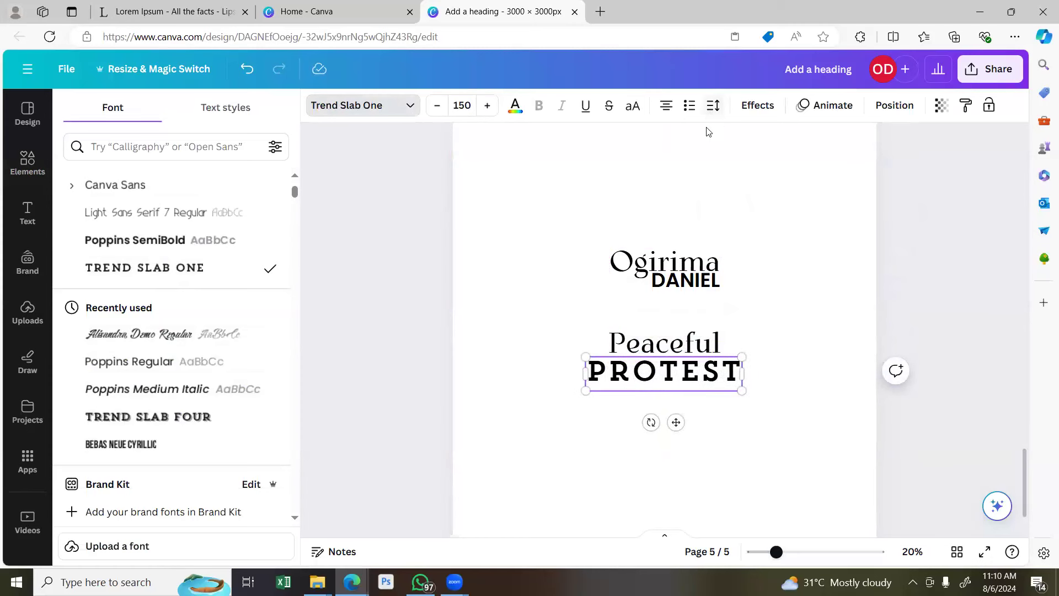
left_click(713, 104)
left_click(753, 211)
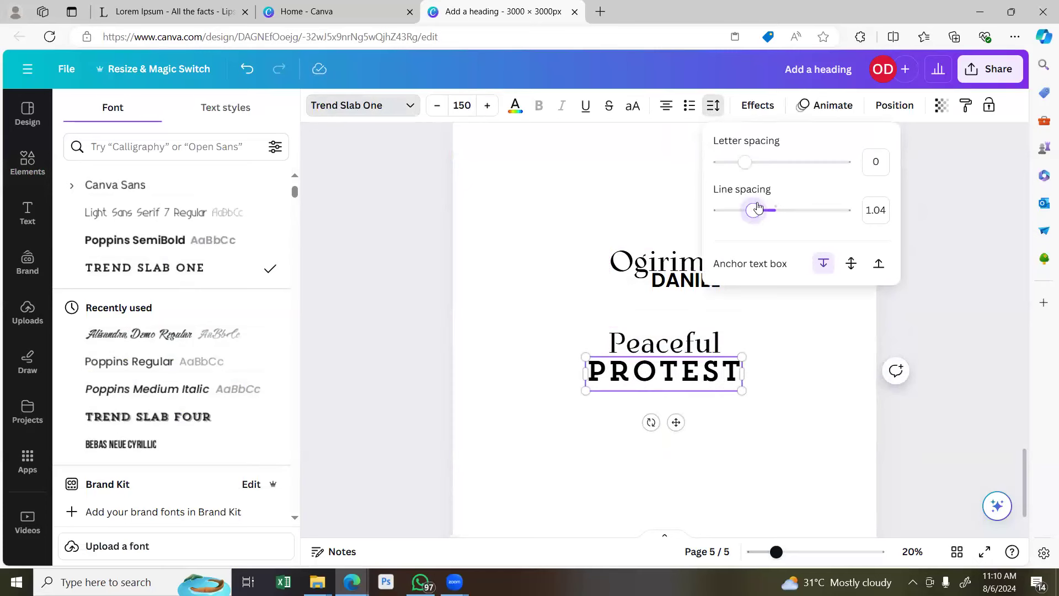
left_click_drag(744, 161, 727, 172)
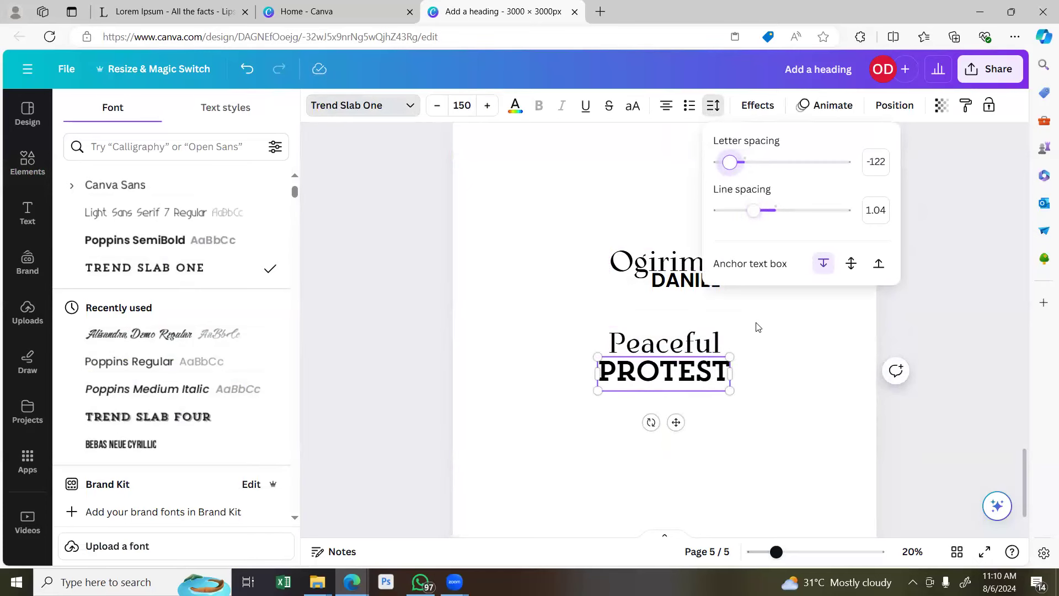
left_click(762, 347)
left_click(711, 341)
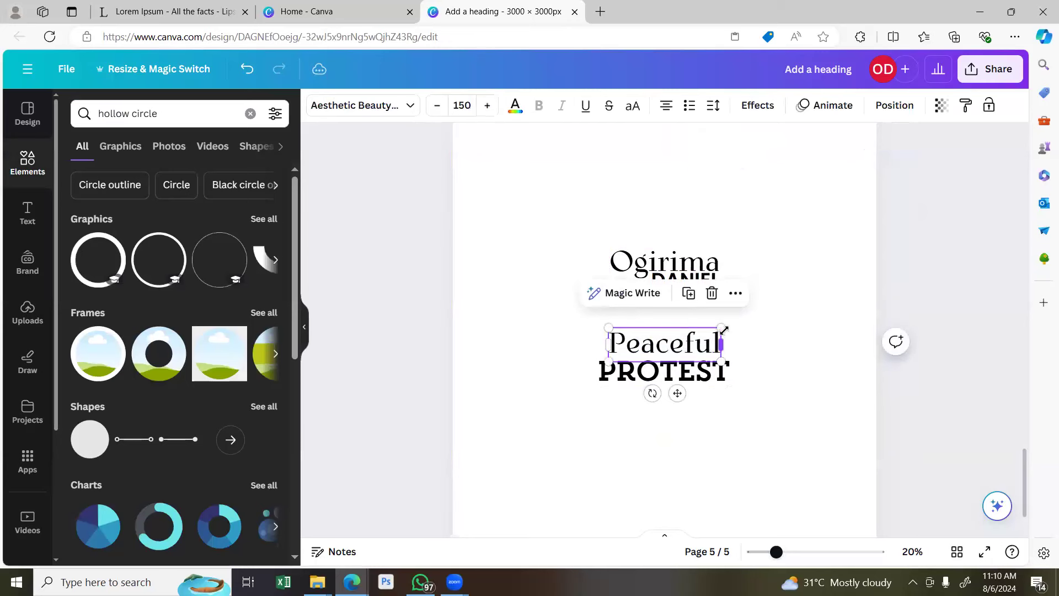
left_click_drag(713, 333, 640, 345)
left_click(670, 359)
left_click(650, 345)
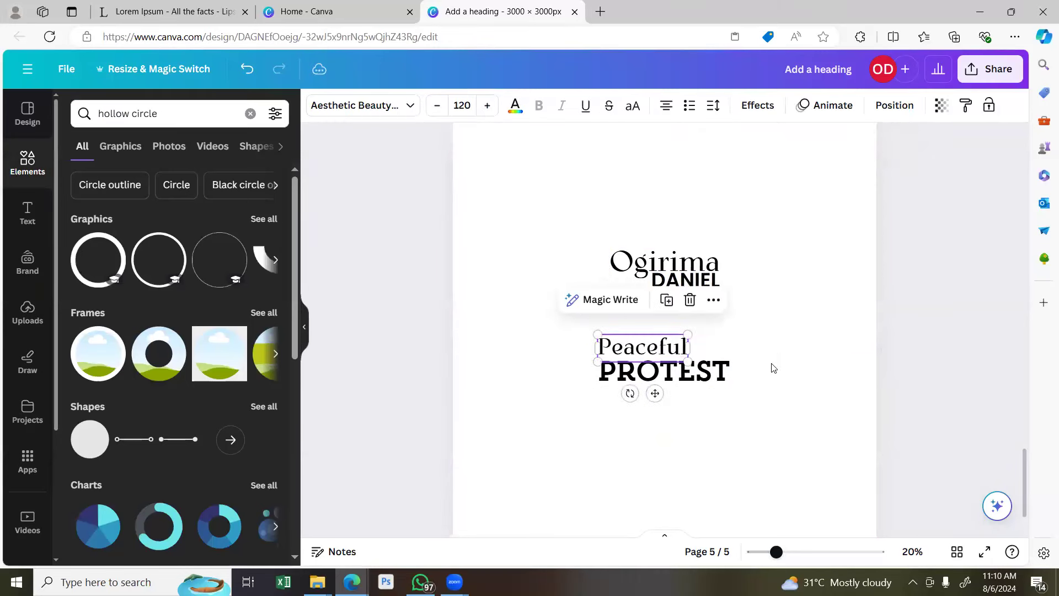
left_click(768, 372)
left_click_drag(764, 387, 600, 333)
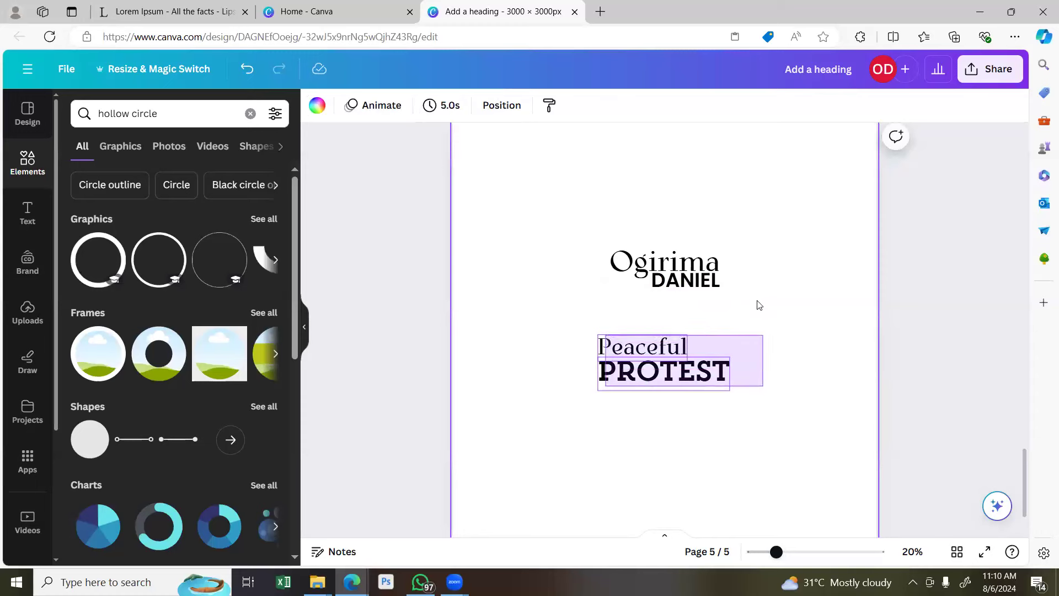
left_click(802, 288)
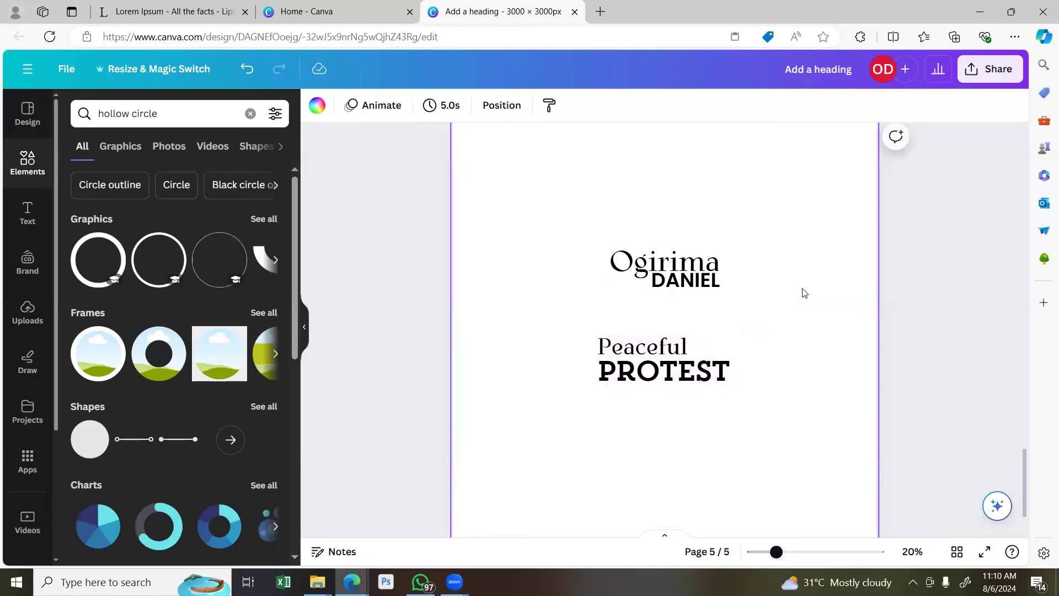
left_click_drag(572, 338, 732, 393)
key("Delete")
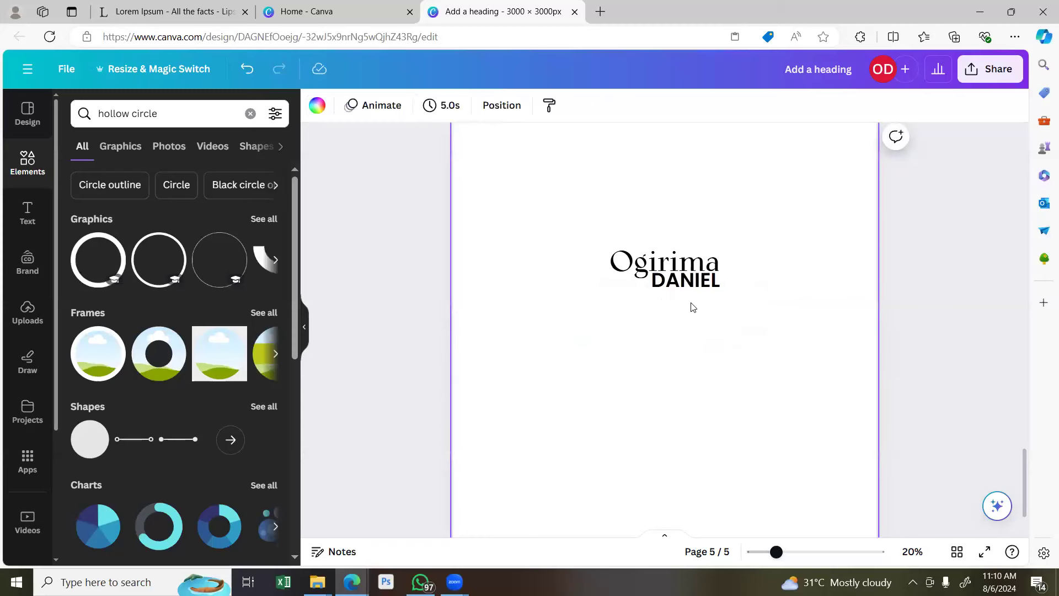
Duplicate the first-name heading, retype the copy as 'Contrast', and centre it lower on the page.
left_click(681, 266)
left_click(688, 211)
left_click_drag(676, 190, 676, 184)
double_click(688, 186)
type("Contrast")
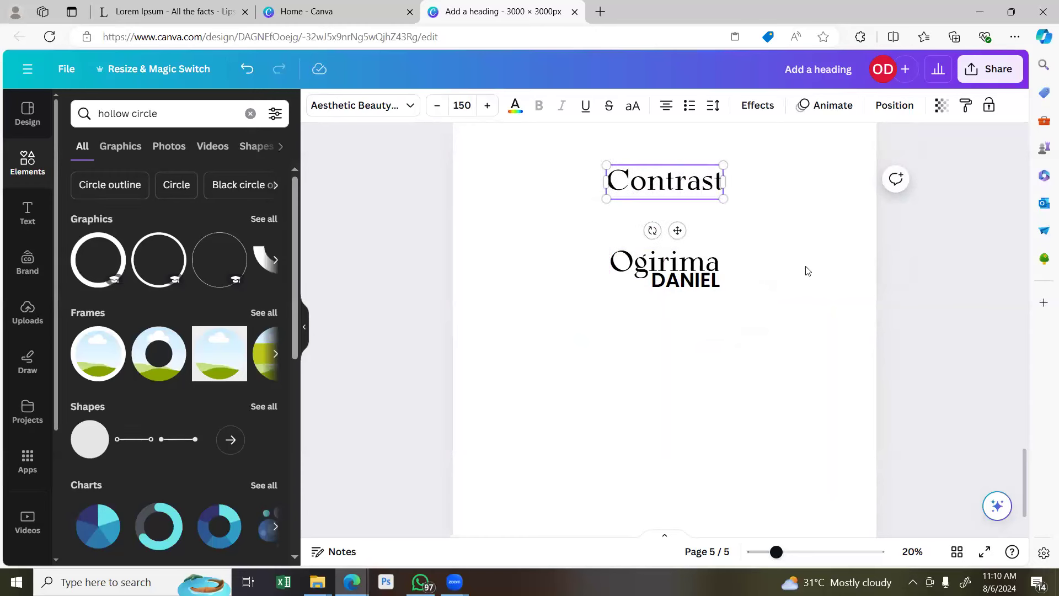
left_click(737, 256)
left_click(662, 185)
left_click_drag(665, 185, 677, 366)
Replace it with the caption 'pair fonts to create contrast' and move it above the heading.
left_click(804, 219)
left_click(664, 329)
key("ctrl+a")
type("pair f")
key("BackSpace")
type("fon")
key("BackSpace")
type("nts to create contrast")
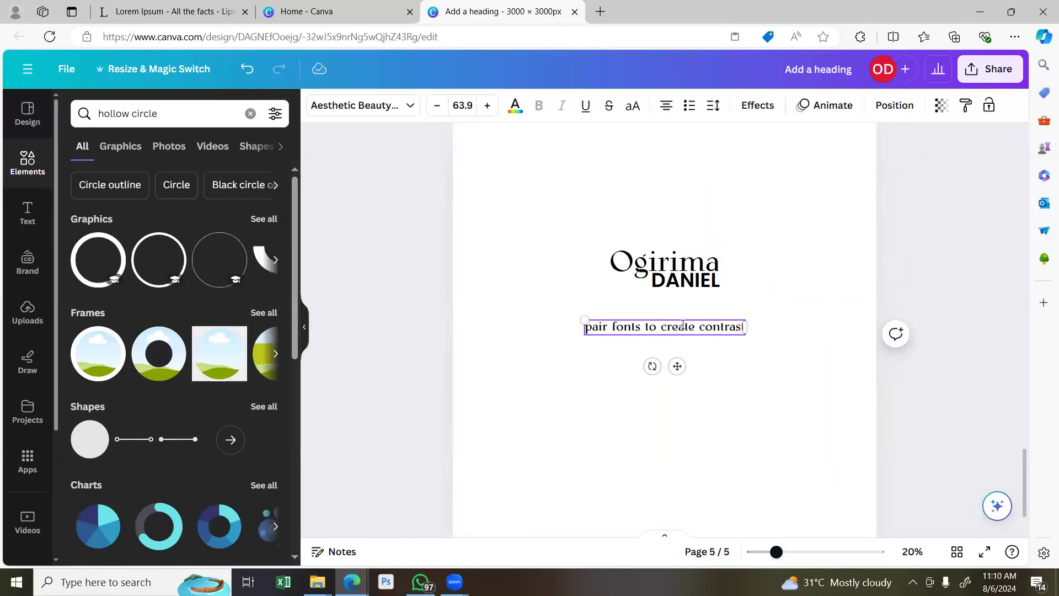
left_click(793, 302)
left_click(684, 326)
left_click_drag(683, 327, 685, 168)
left_click(751, 241)
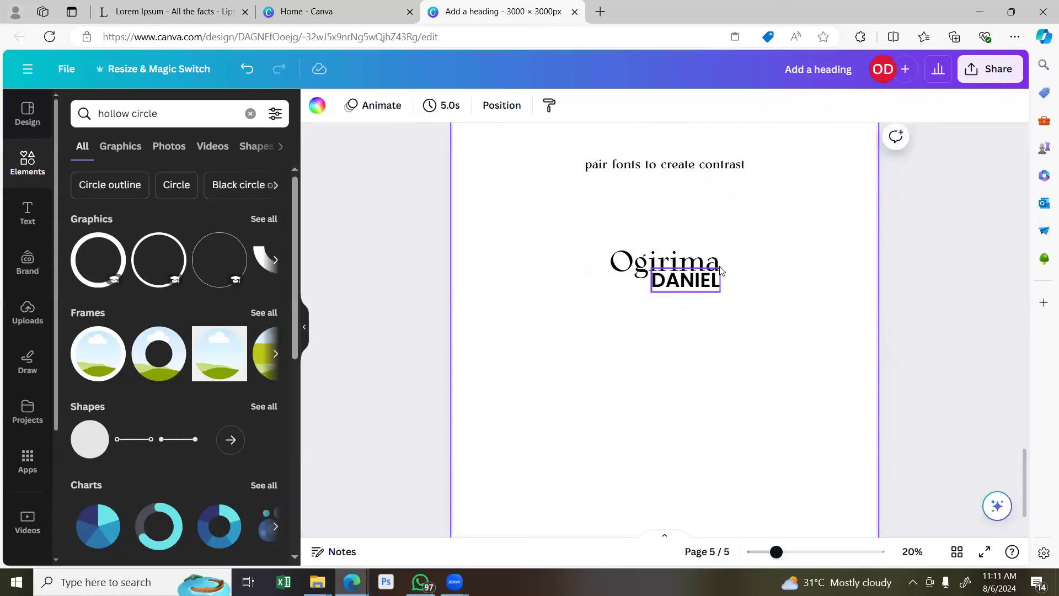
Select all the text on page 5 and delete it.
left_click_drag(551, 148, 737, 198)
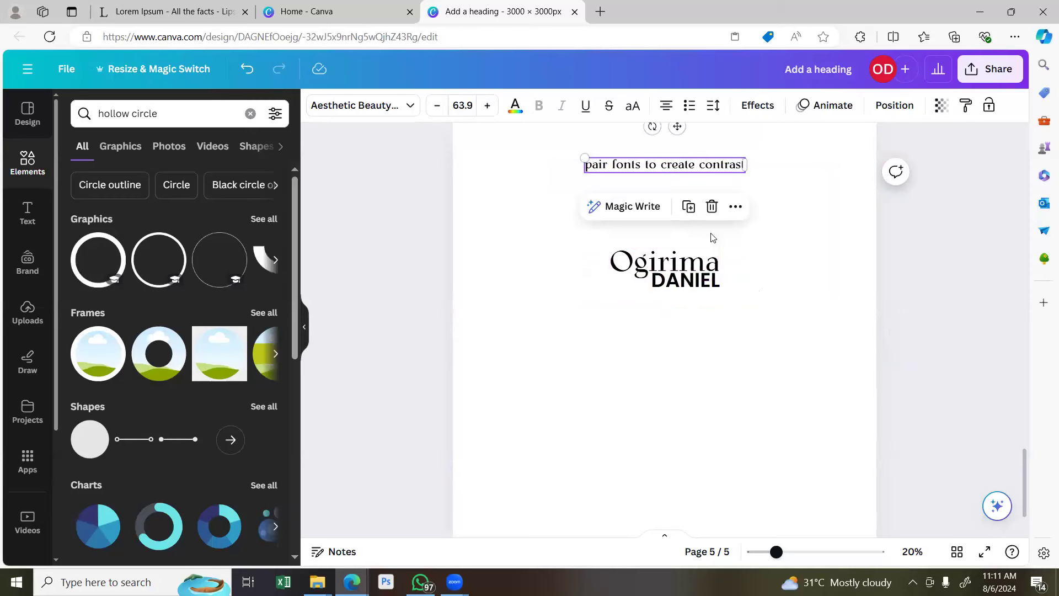
left_click(540, 260)
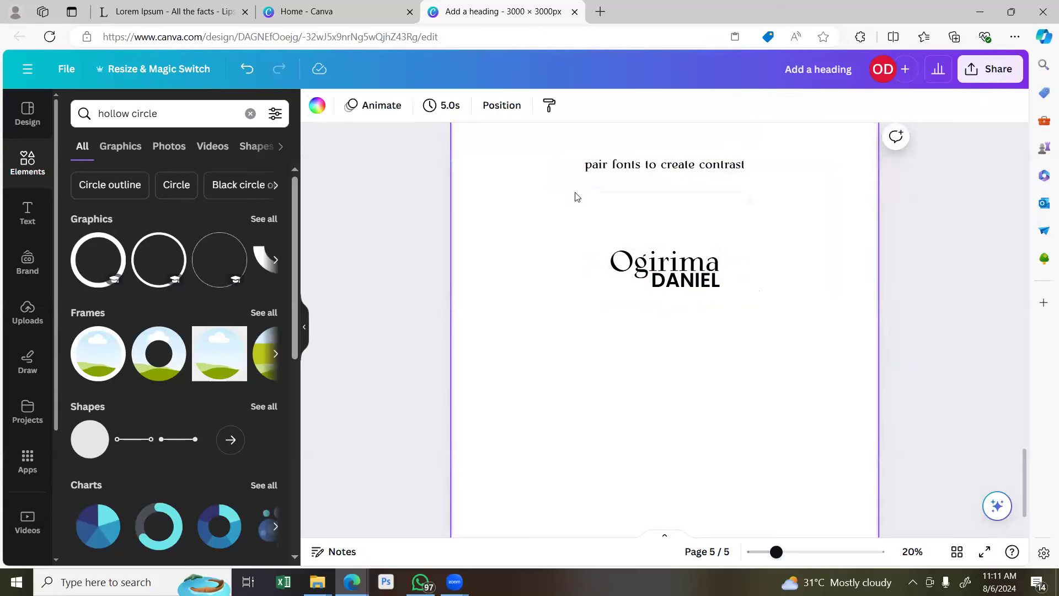
left_click_drag(565, 152, 740, 336)
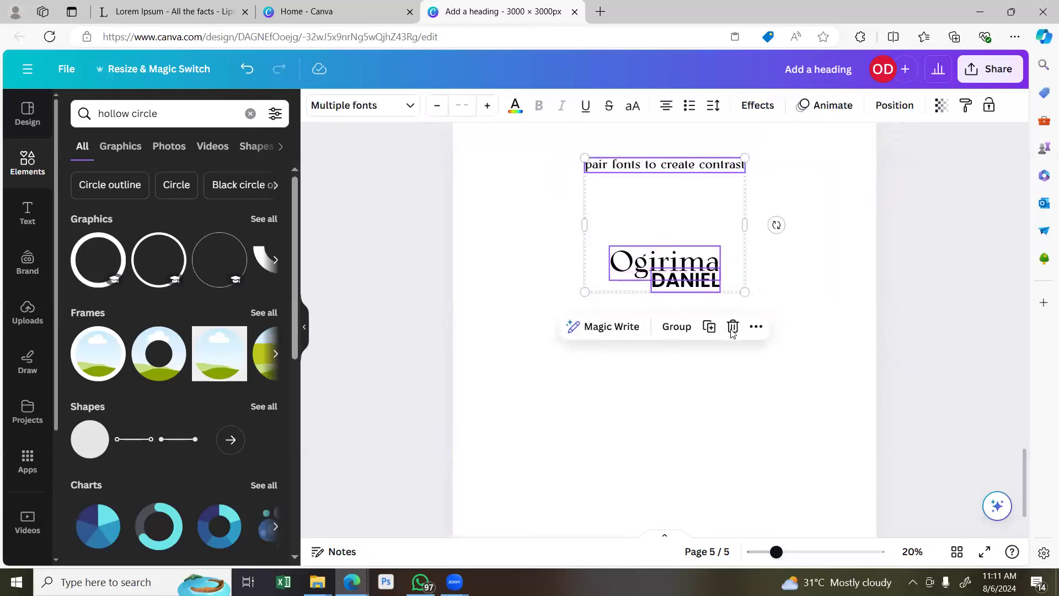
left_click(730, 325)
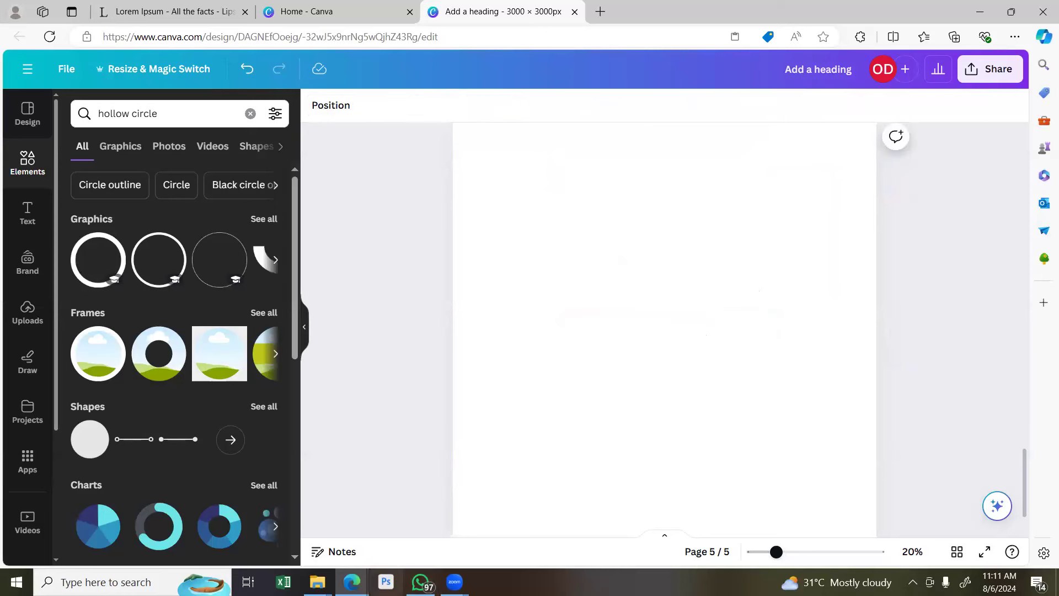
Bring the Programs folder window forward and maximize it.
mouse_move(317, 581)
left_click(283, 532)
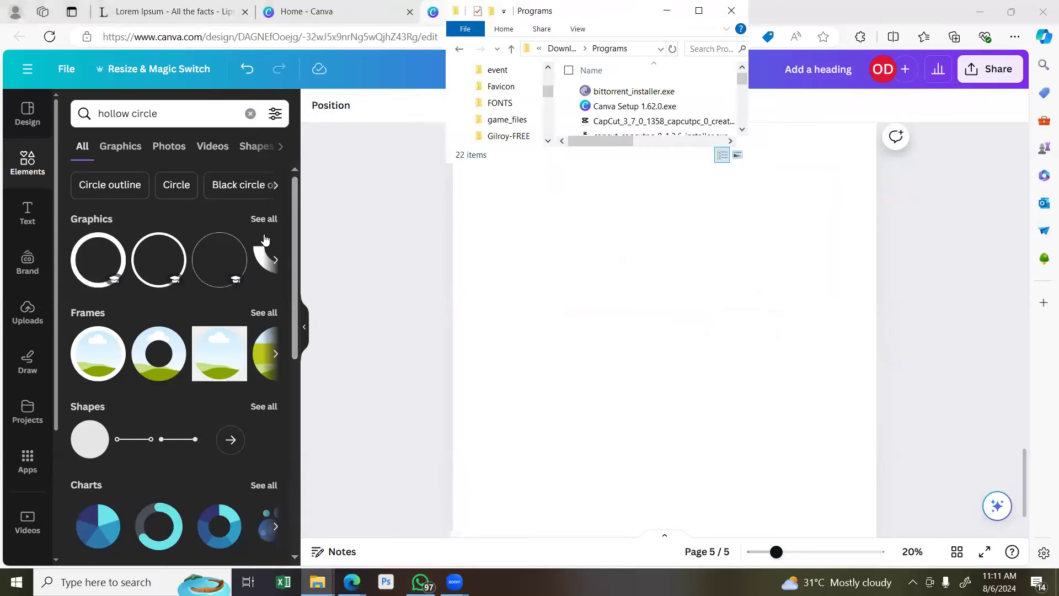
left_click(698, 11)
scroll(56, 359, "down", 6)
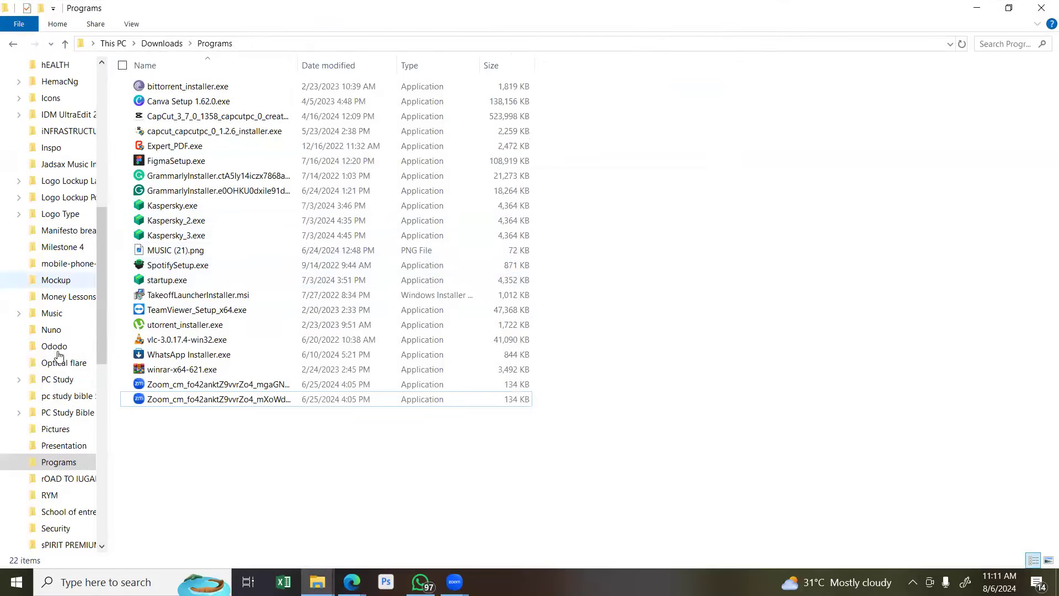
scroll(68, 376, "down", 7)
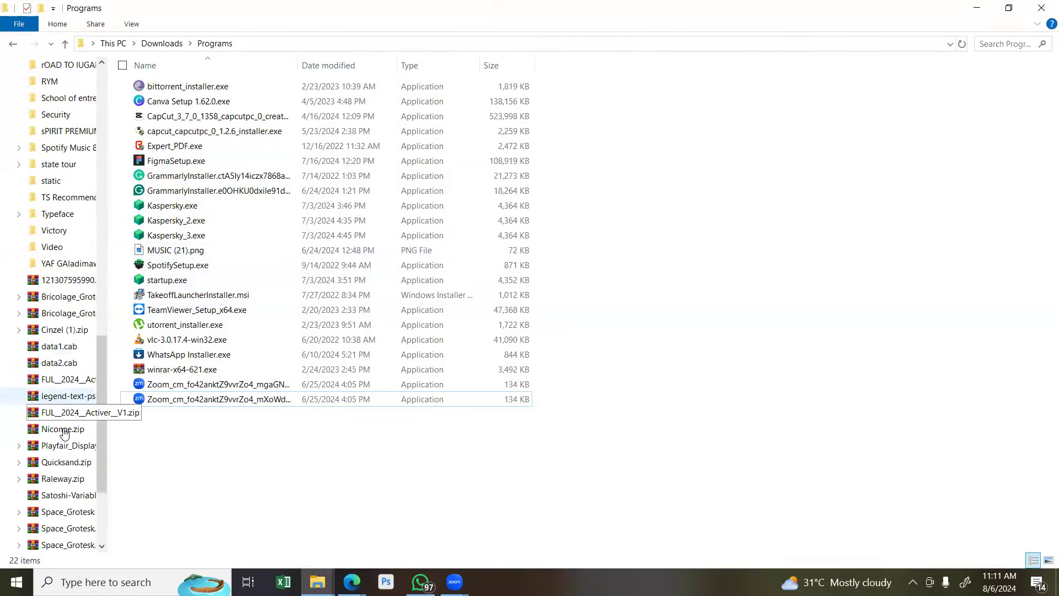
Browse New Volume (E:) › PNG PSD › Mind Miners › MonieTag and select Artboard 1 copy.png.
left_click(60, 512)
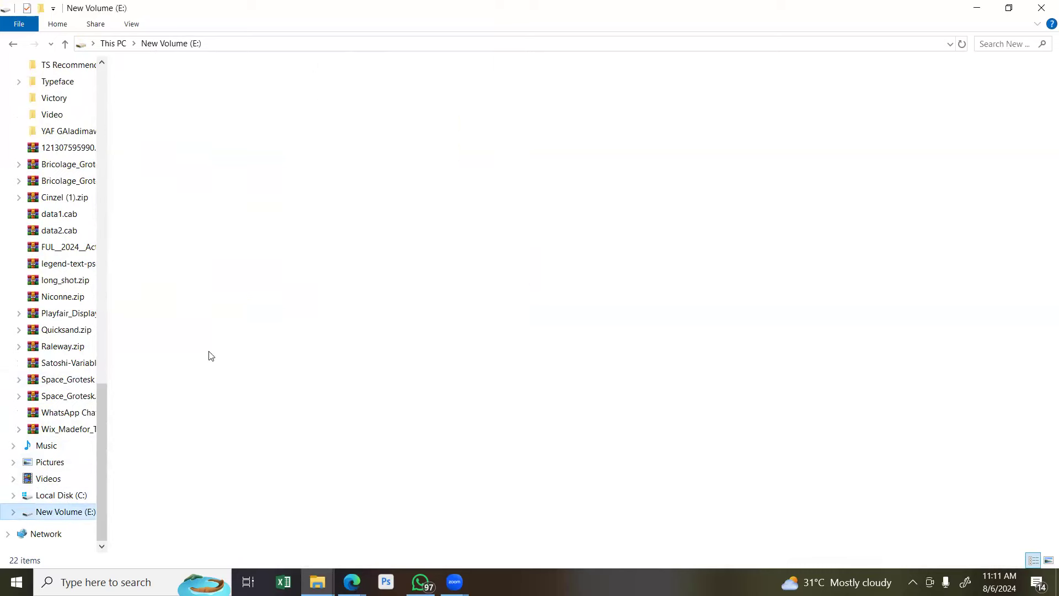
double_click(178, 235)
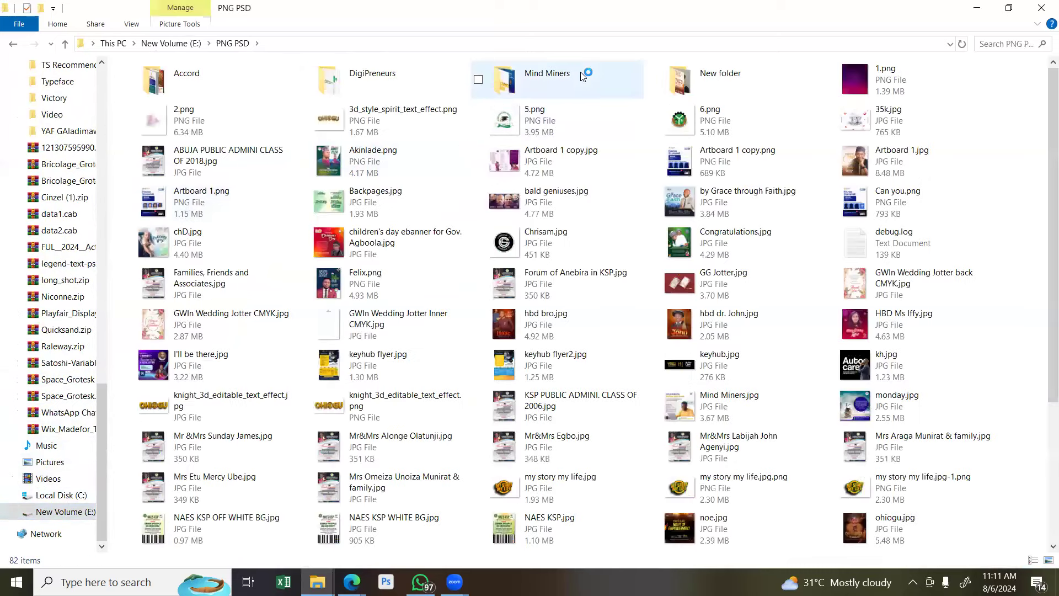
double_click(557, 83)
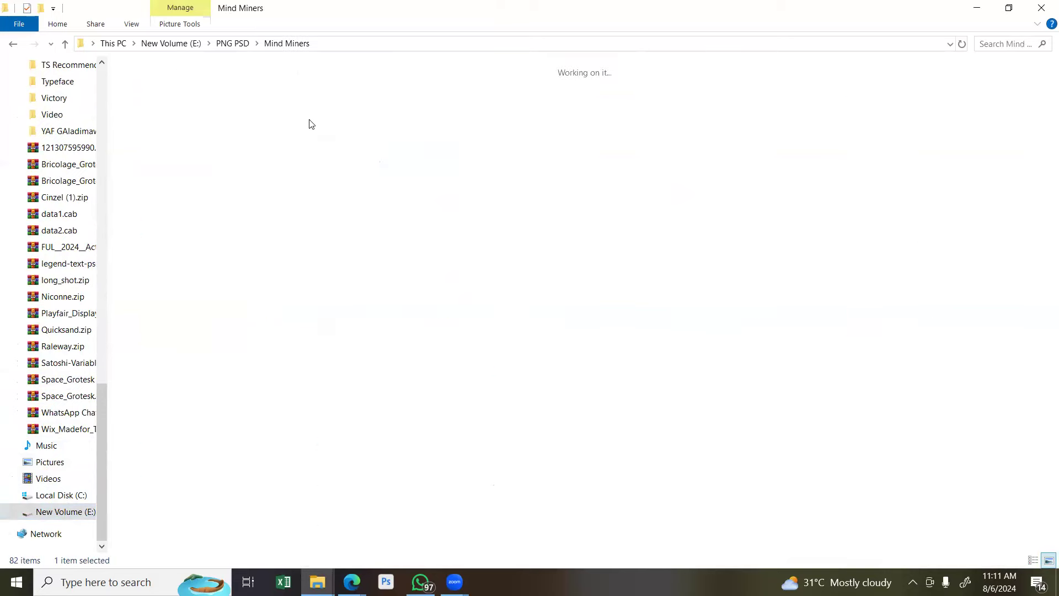
double_click(237, 115)
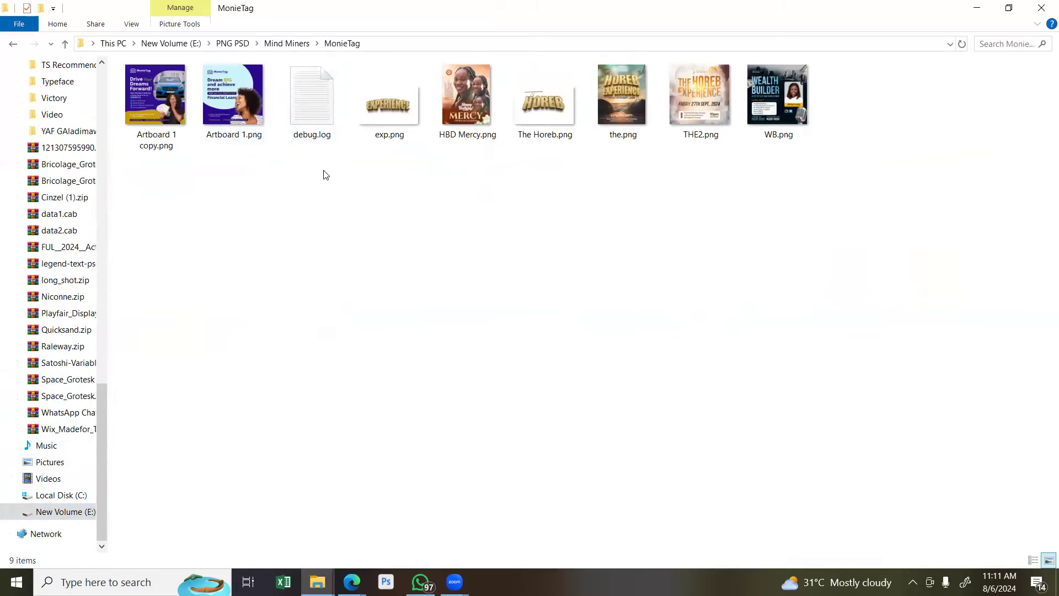
left_click(166, 96)
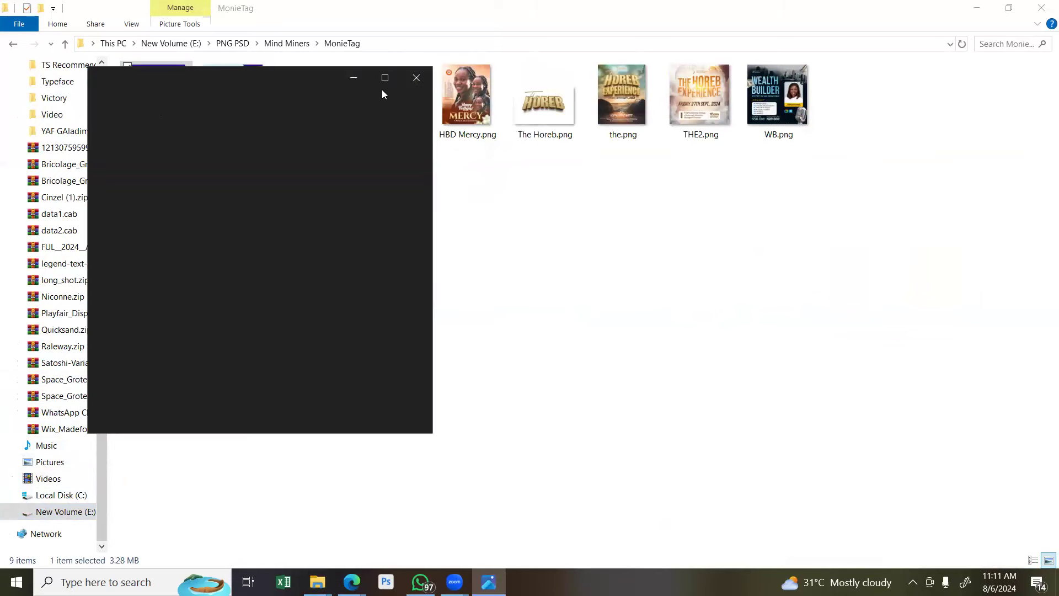
Maximize the Photos window so Artboard 1 copy.png fills the screen.
left_click(385, 83)
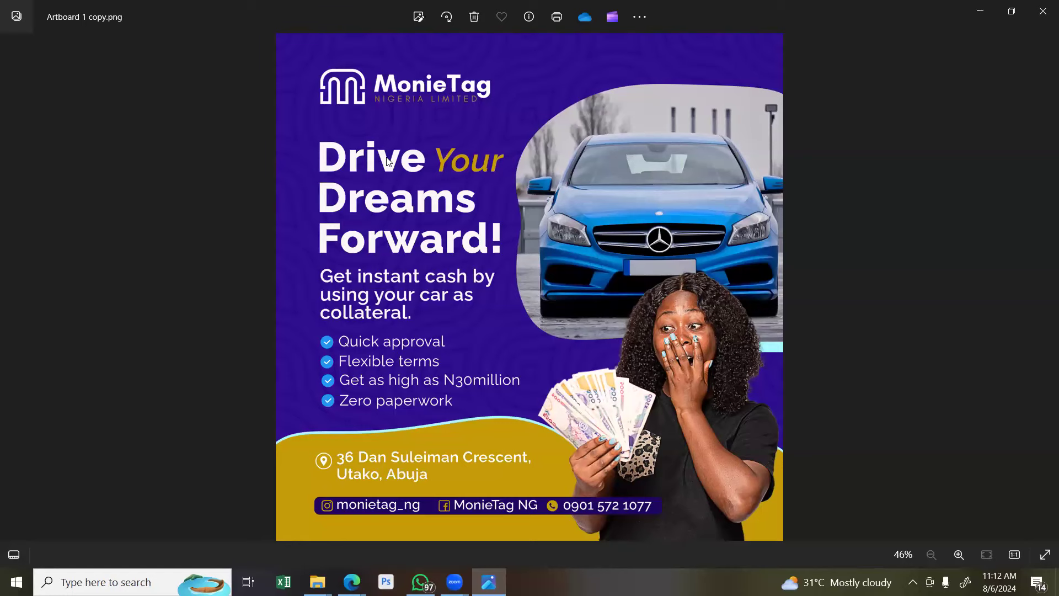
Back in Canva, add a text box reading 'Fonts pairing' on page 5 and move it higher.
mouse_move(352, 582)
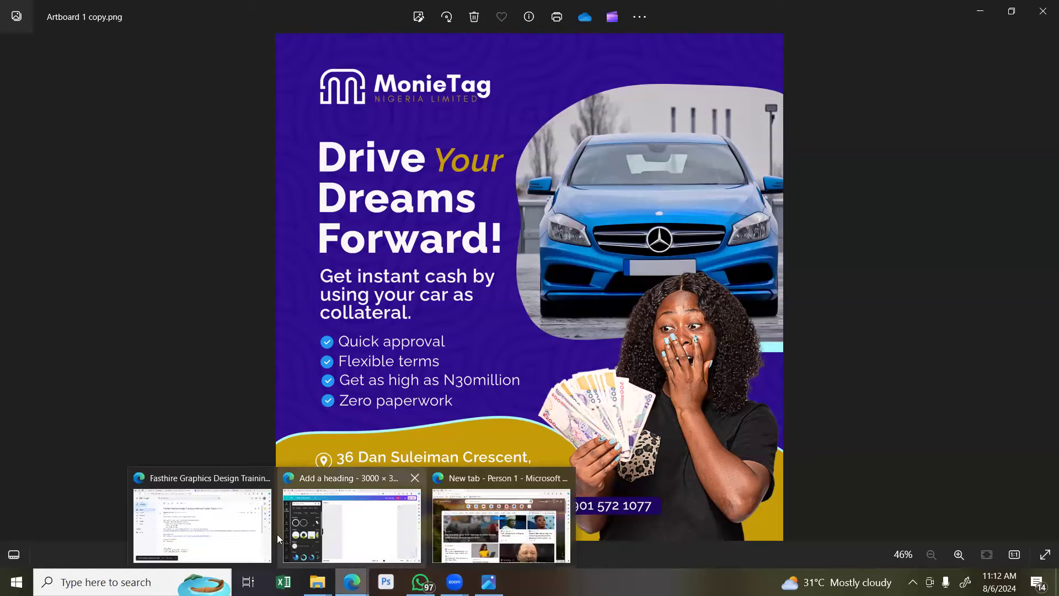
left_click(365, 524)
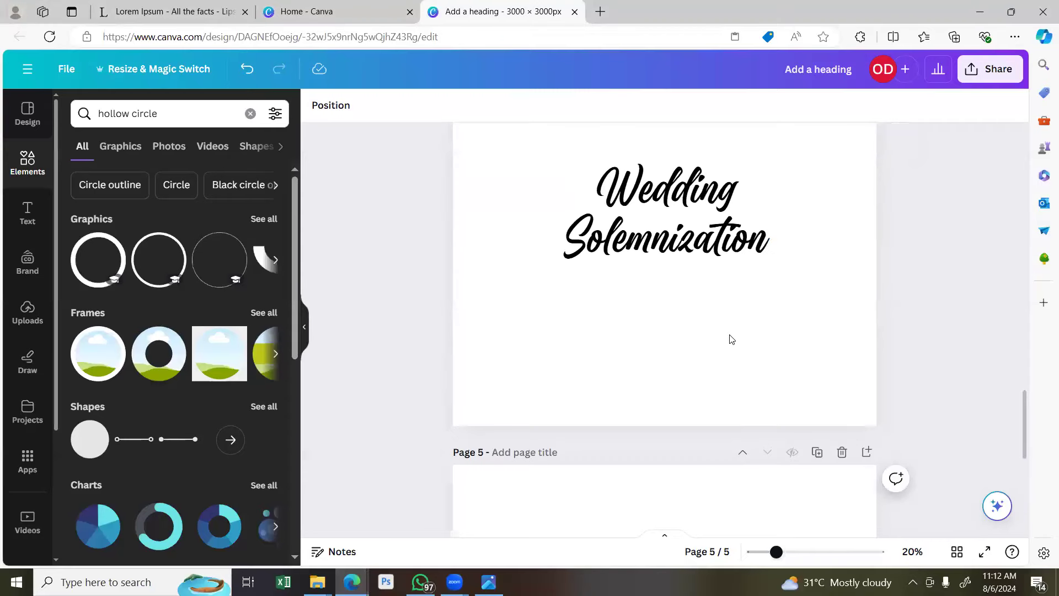
scroll(709, 307, "up", 3)
scroll(709, 307, "down", 5)
scroll(708, 307, "up", 3)
scroll(708, 308, "up", 5)
scroll(704, 307, "down", 10)
scroll(631, 370, "up", 5)
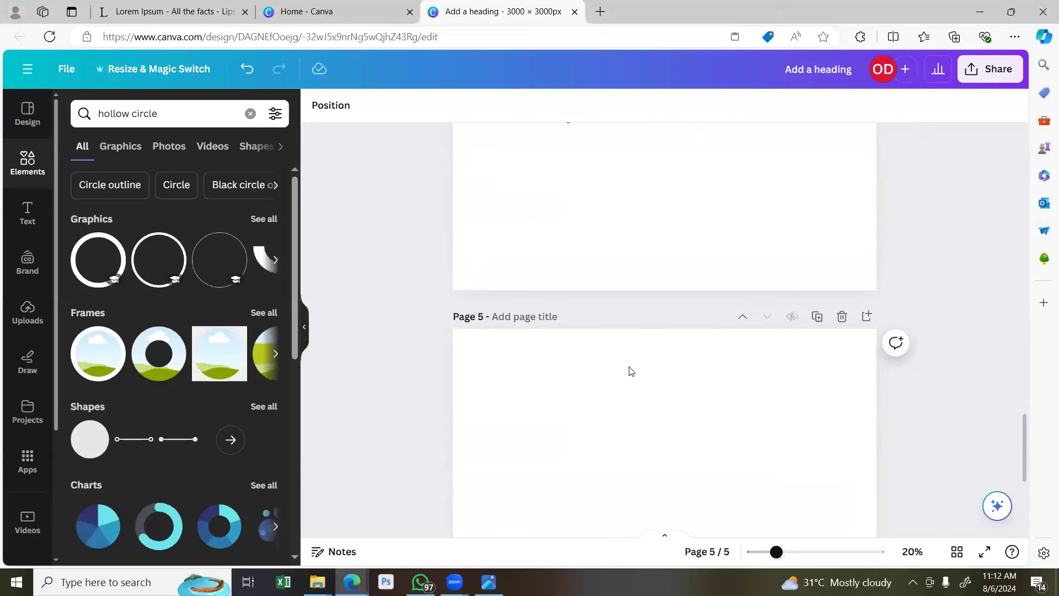
scroll(631, 370, "down", 5)
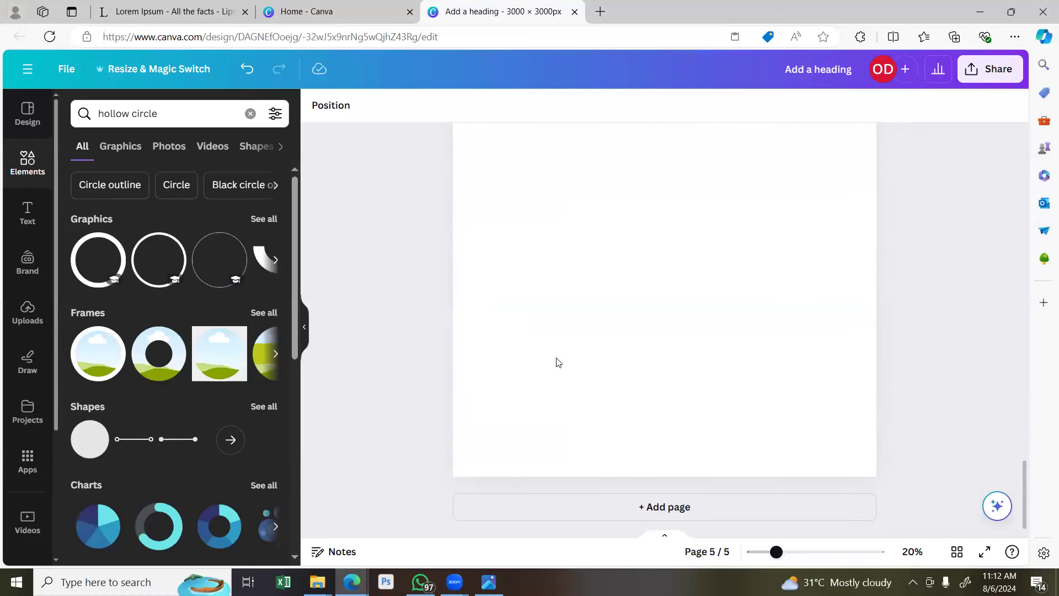
key("t")
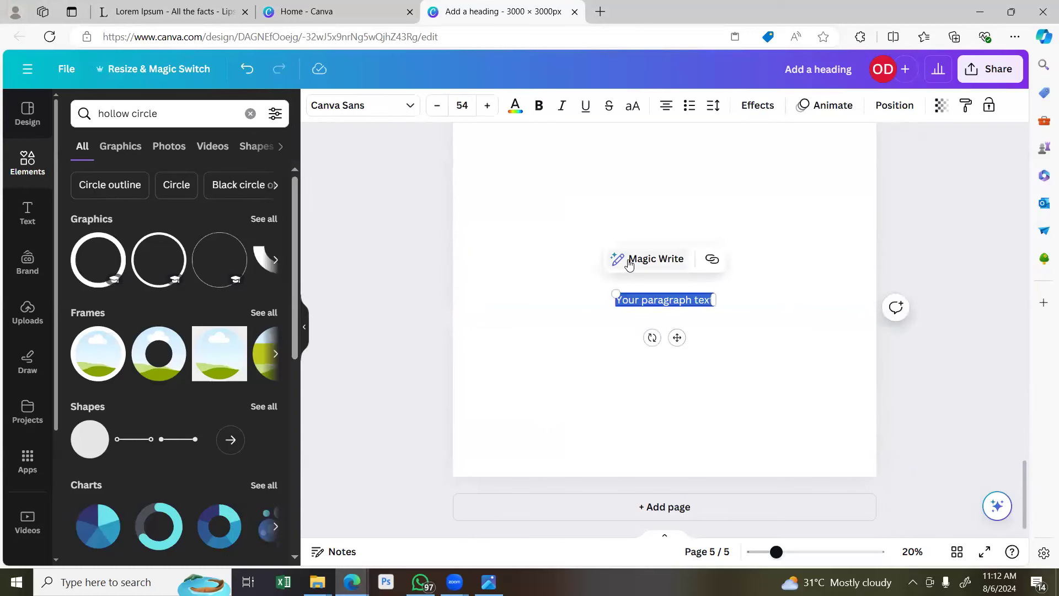
type("FOnts")
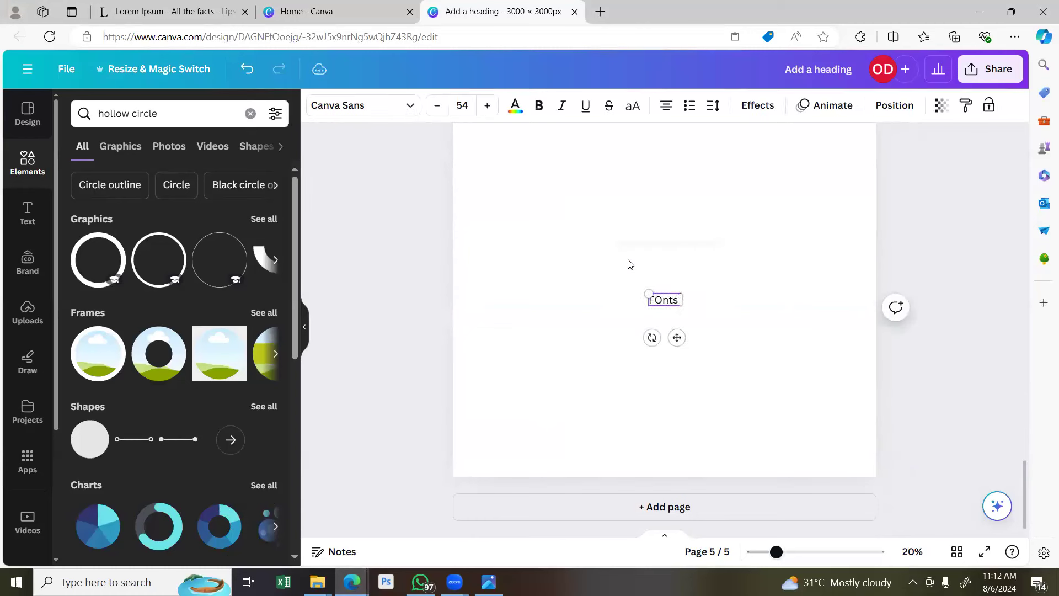
key("BackSpace")
key("BackSpace")
key("BackSpace")
key("BackSpace")
type("orts")
type(" pairing")
left_click_drag(677, 337, 680, 271)
Extend the first line to read 'Fonts pairing- different fonts'.
left_click(679, 246)
left_click(682, 237)
left_click(685, 237)
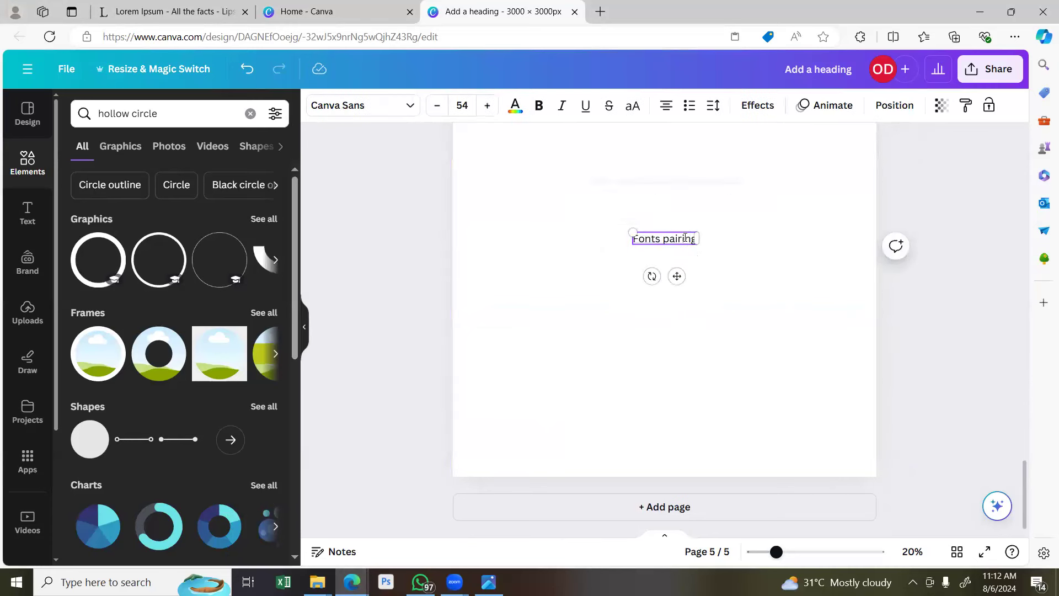
type("-")
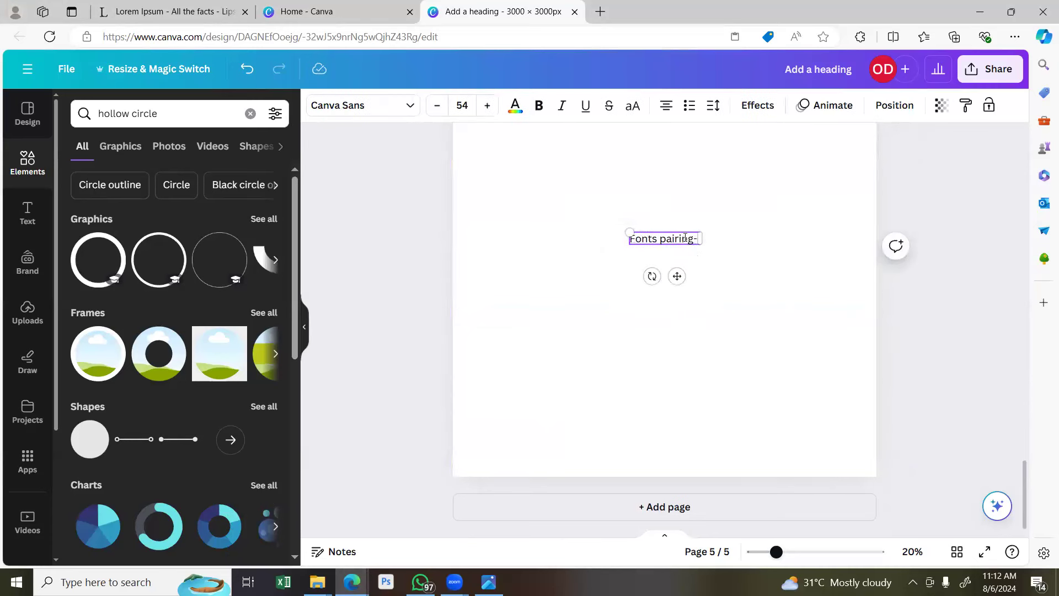
type(" different for")
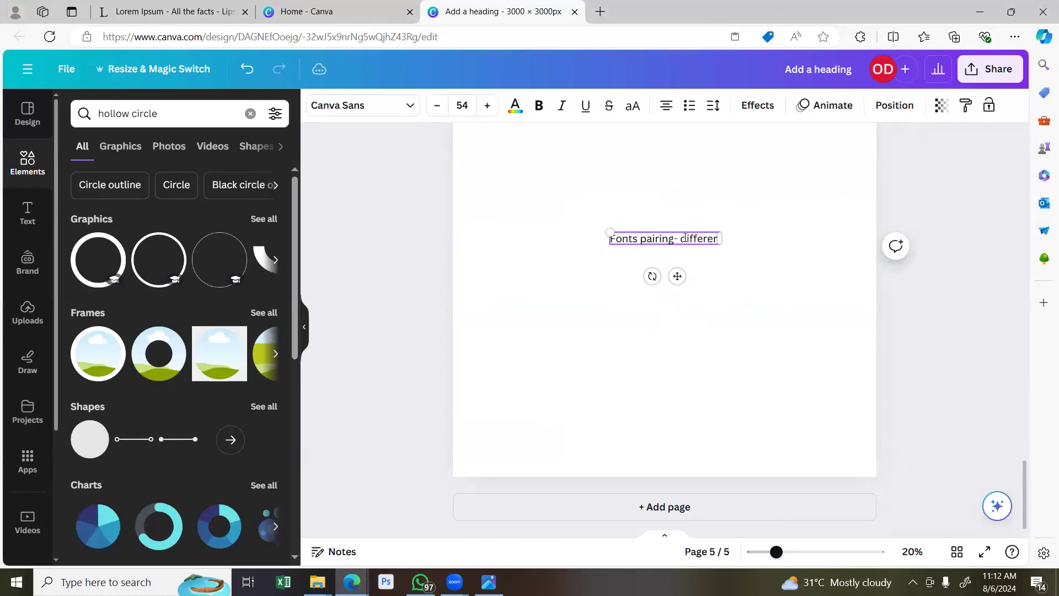
type("ts")
Add a second line: 'Varying font weights, typefaces, and sizes- same fonts'.
key("Return")
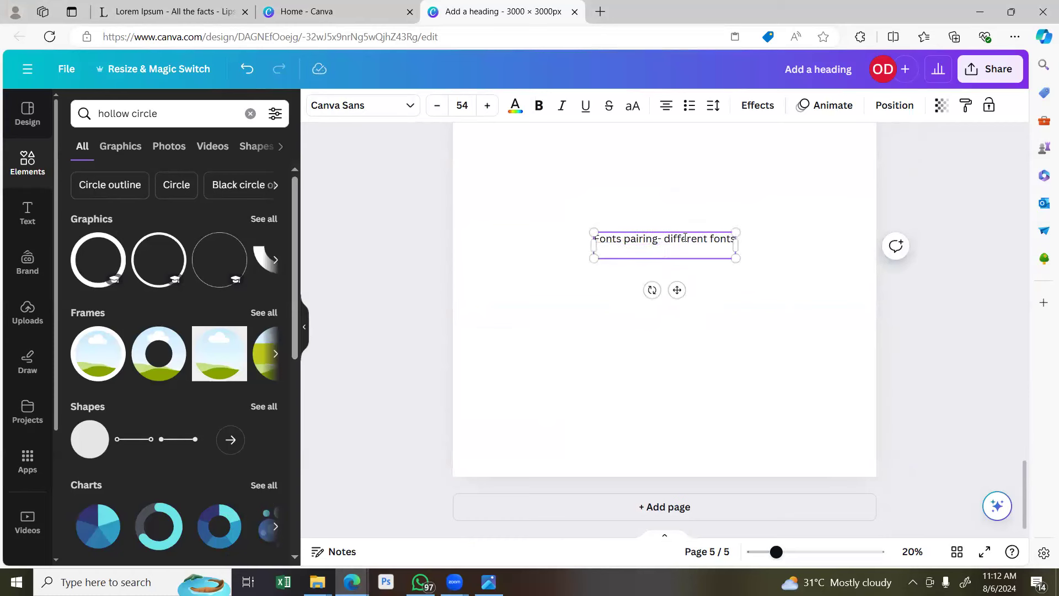
type("Varying font weights")
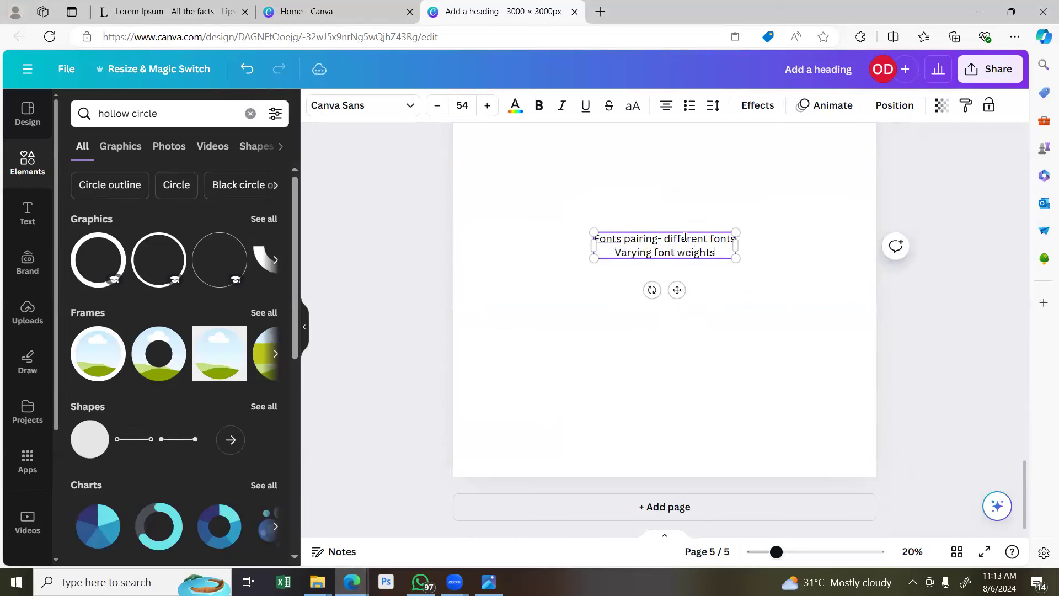
type(" and size")
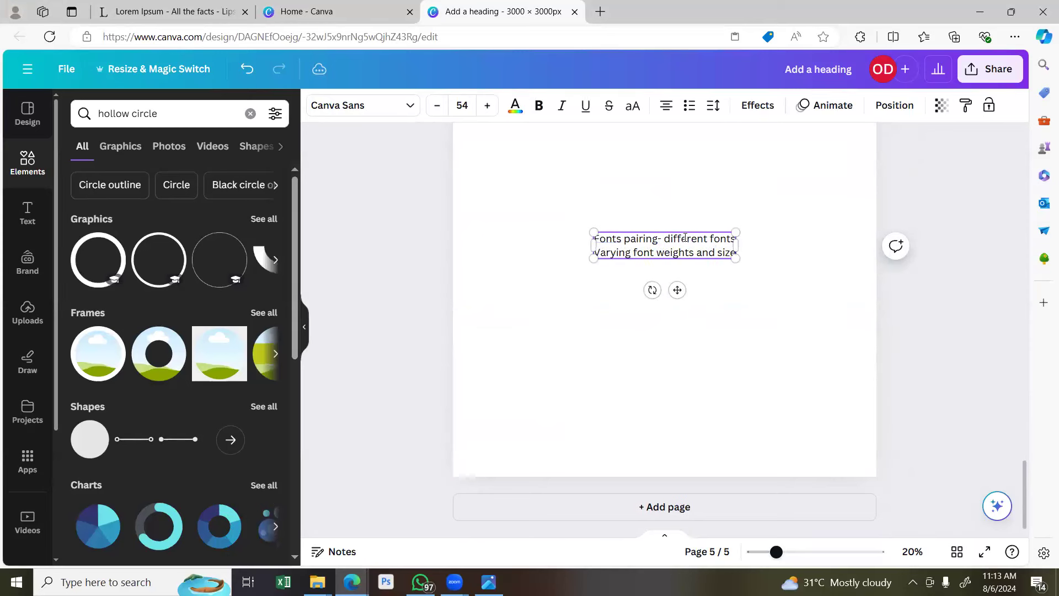
type("s- sa")
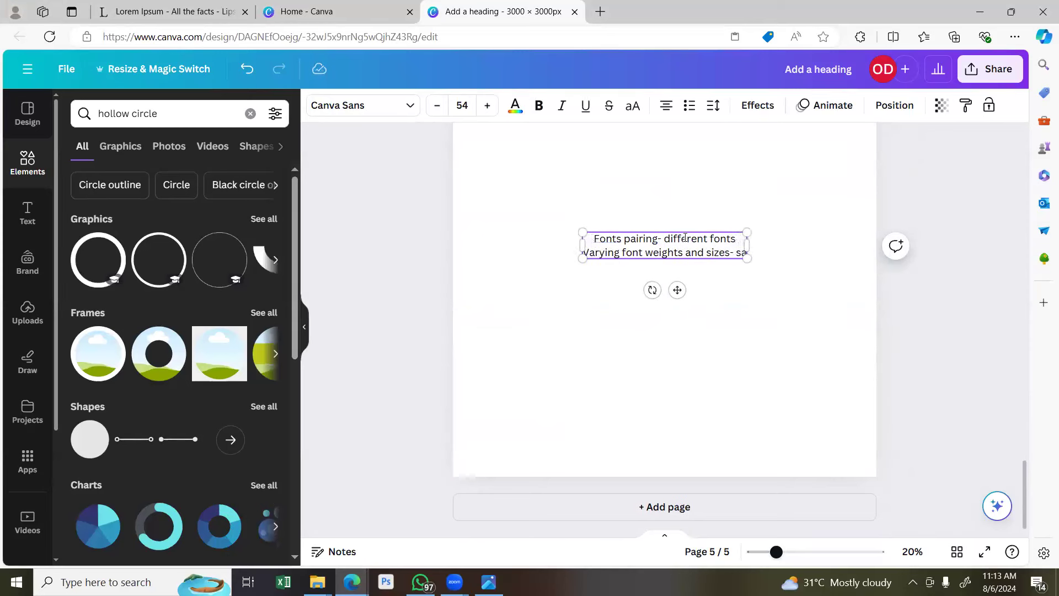
type("me type")
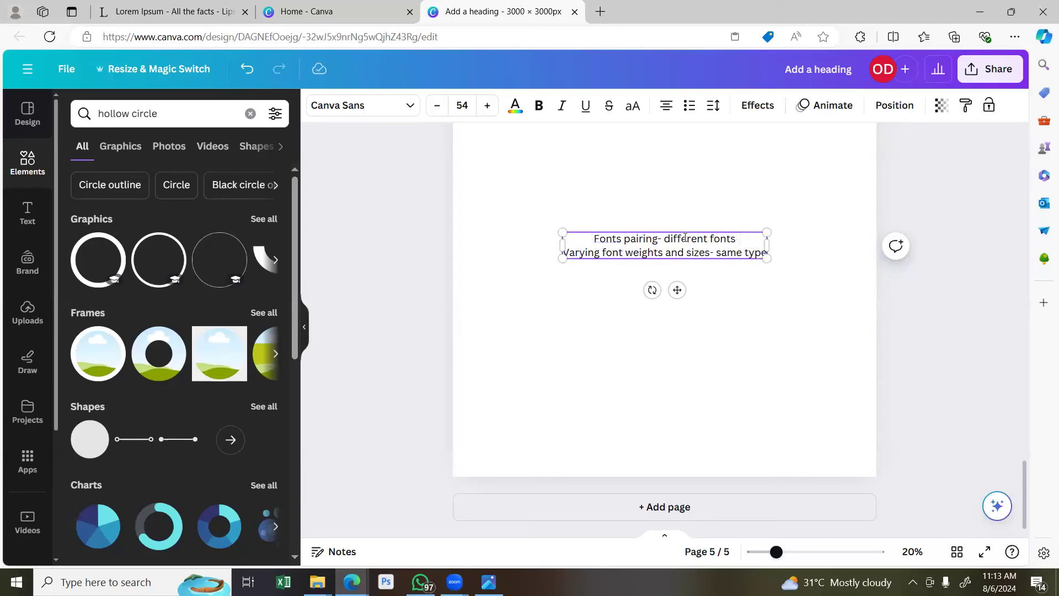
key("BackSpace")
key("BackSpace")
key("BackSpace")
key("BackSpace")
type("fonts")
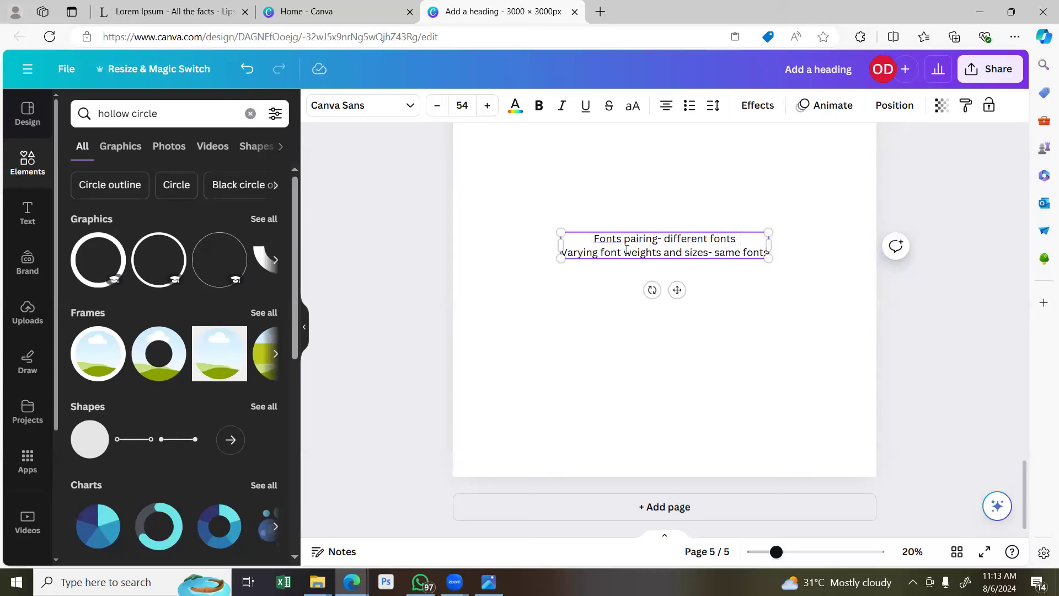
left_click(663, 254)
key("BackSpace")
type("s, type")
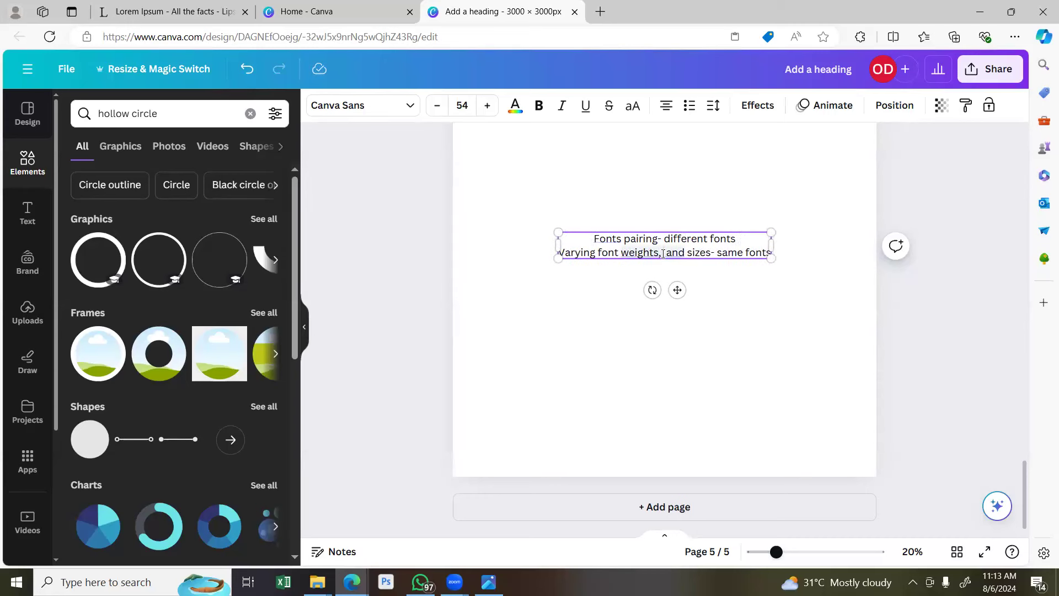
type("faces ")
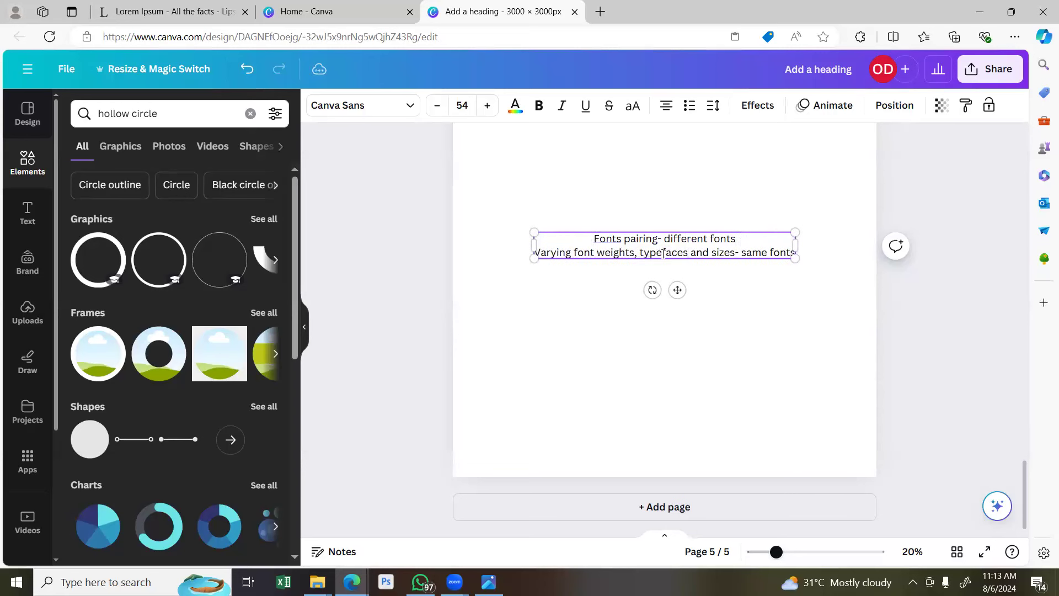
type(",")
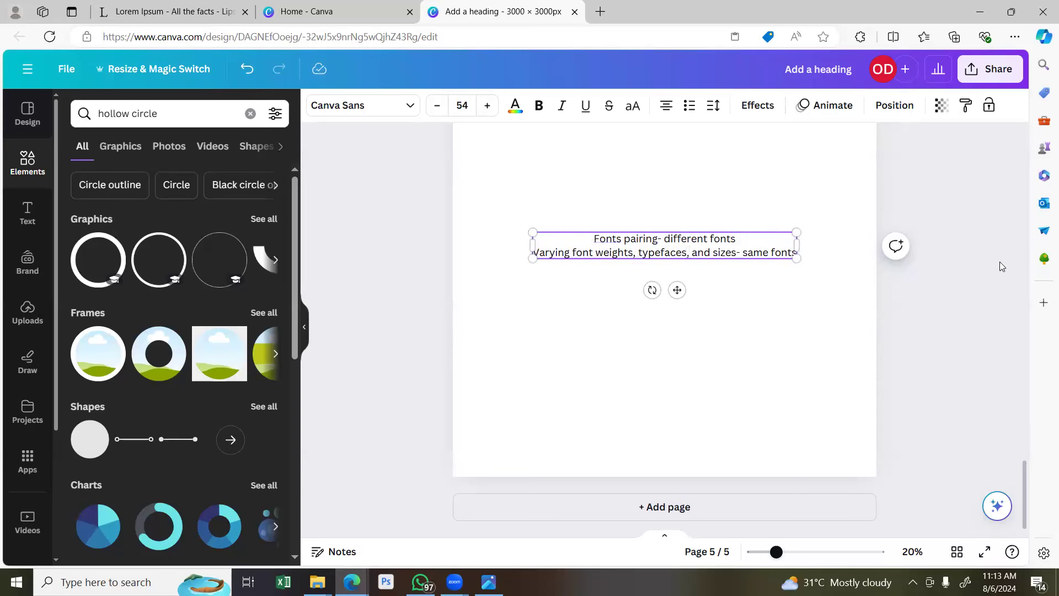
left_click(825, 341)
Select the two-line text box and bring the Canva editor window forward.
left_click(930, 233)
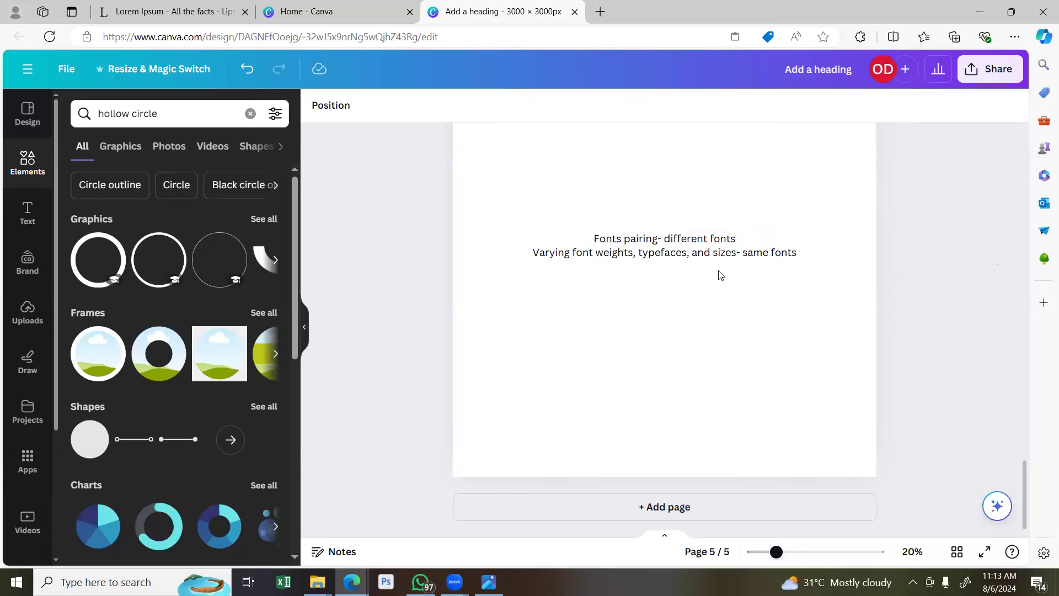
left_click(701, 247)
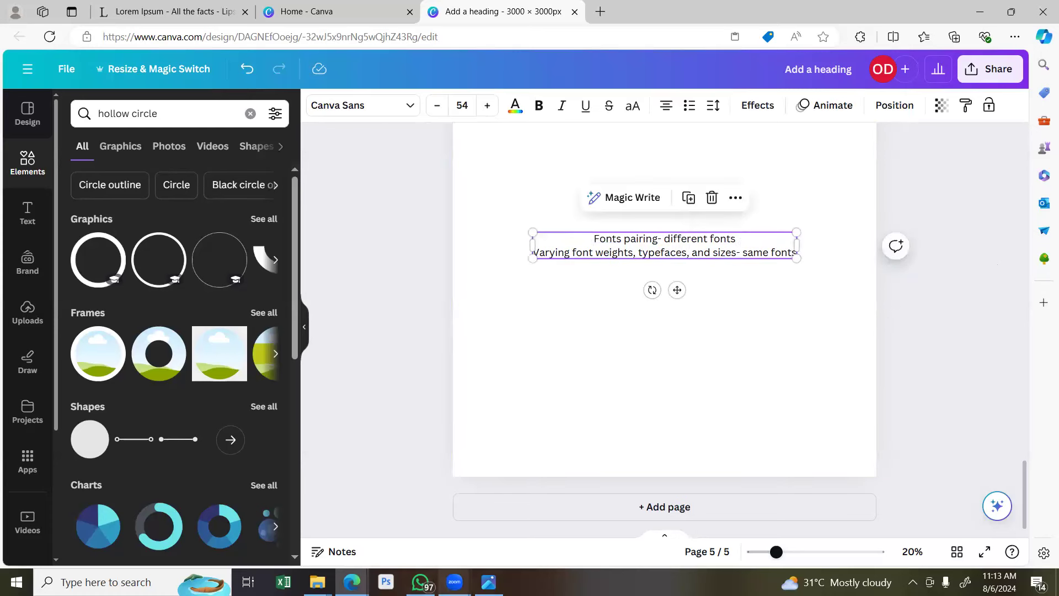
left_click(351, 582)
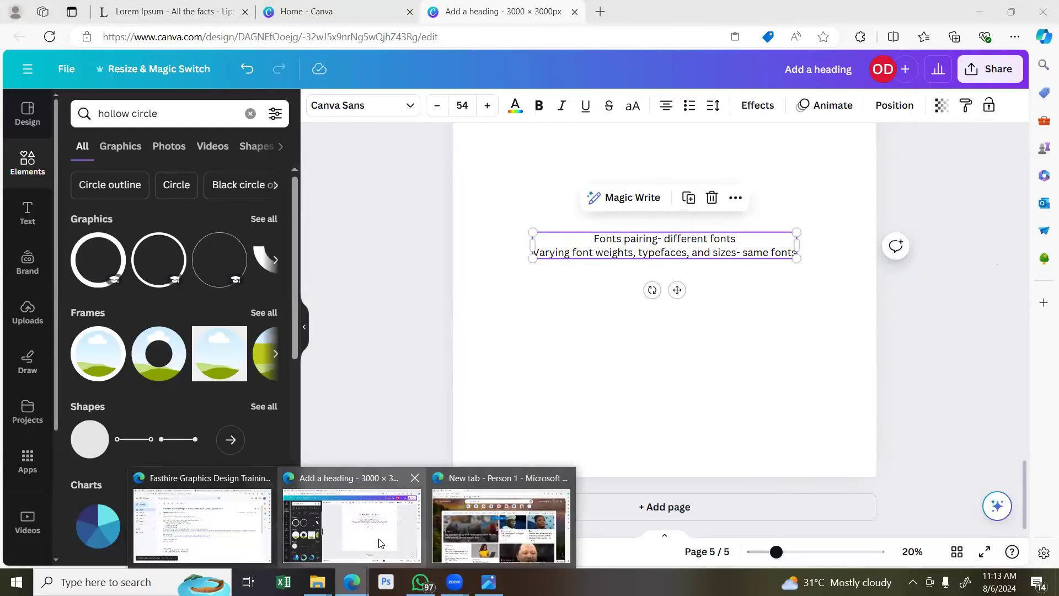
left_click(351, 581)
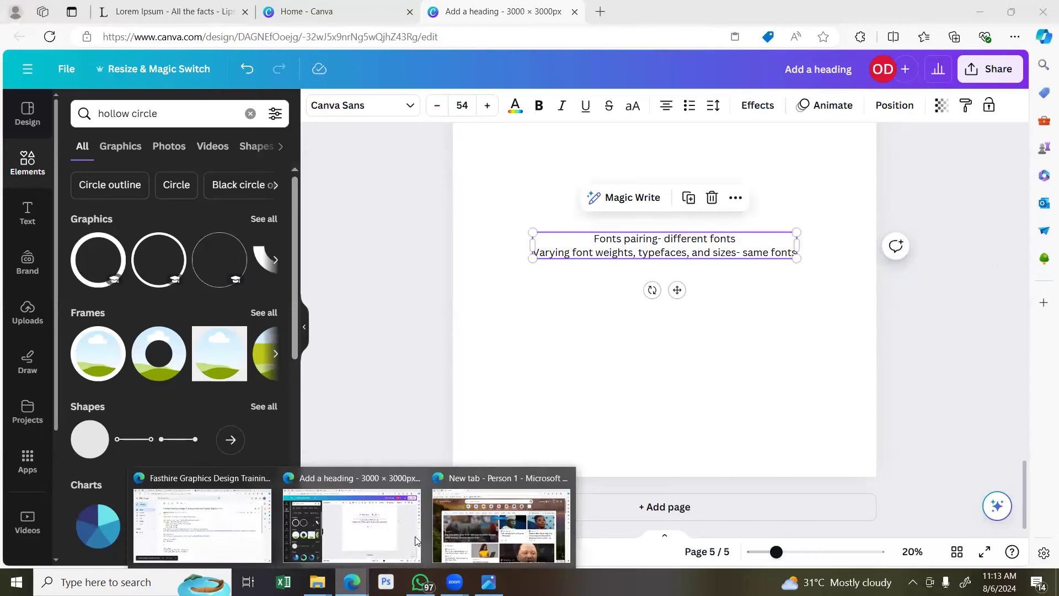
left_click(415, 541)
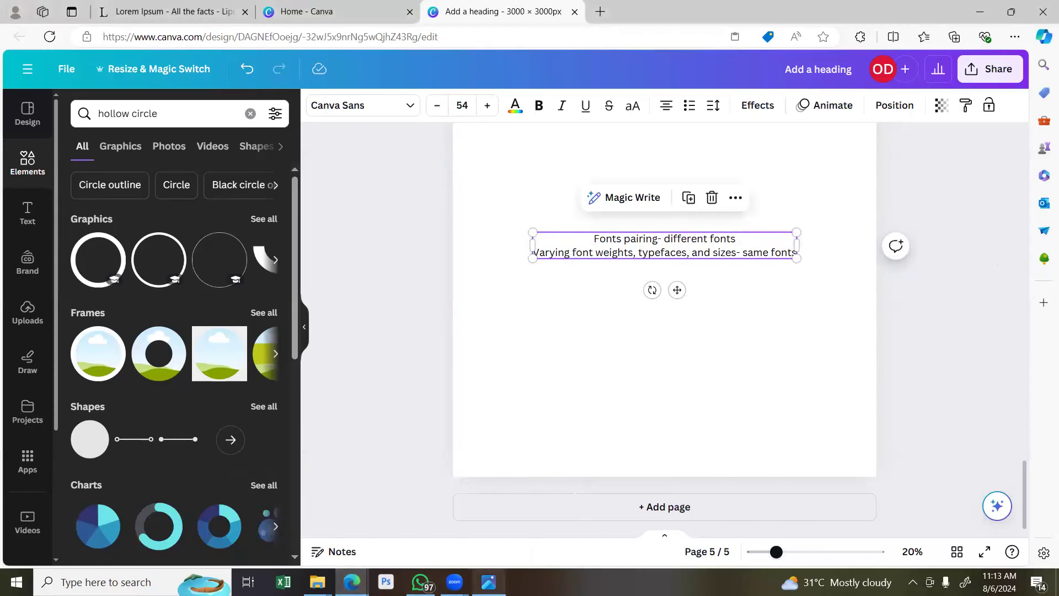
Switch back and forth between Canva and the MonieTag flyer in Photos, ending on the flyer.
left_click(488, 582)
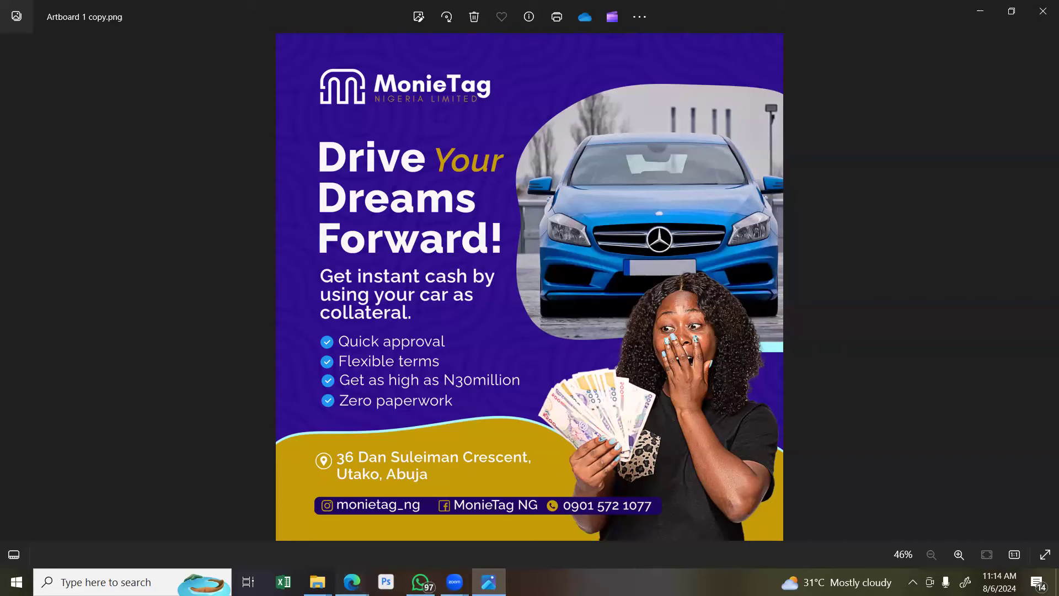
mouse_move(352, 582)
left_click(377, 542)
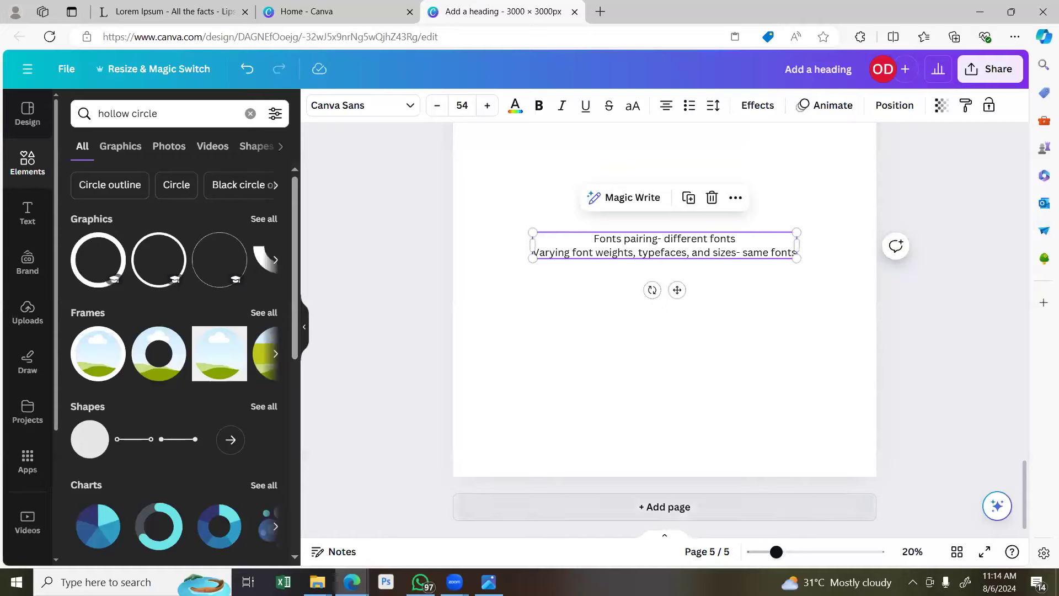
left_click(492, 499)
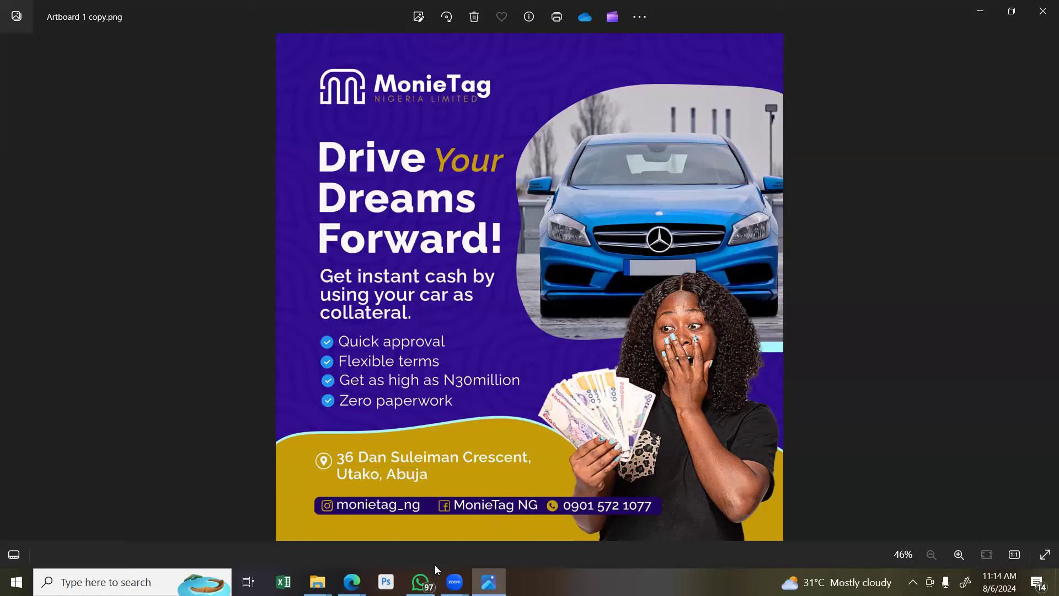
left_click(489, 582)
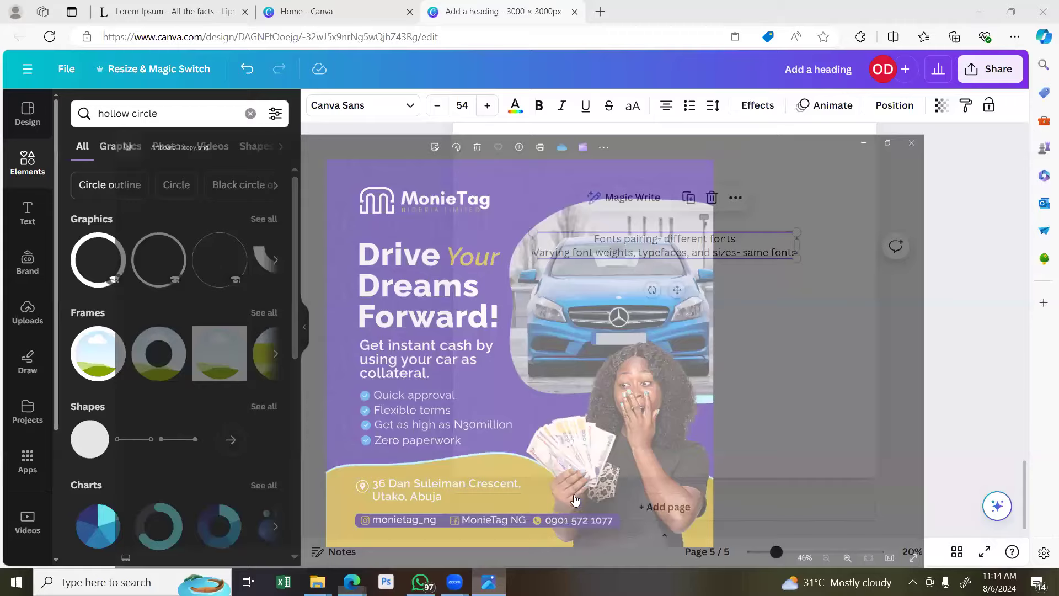
mouse_move(352, 581)
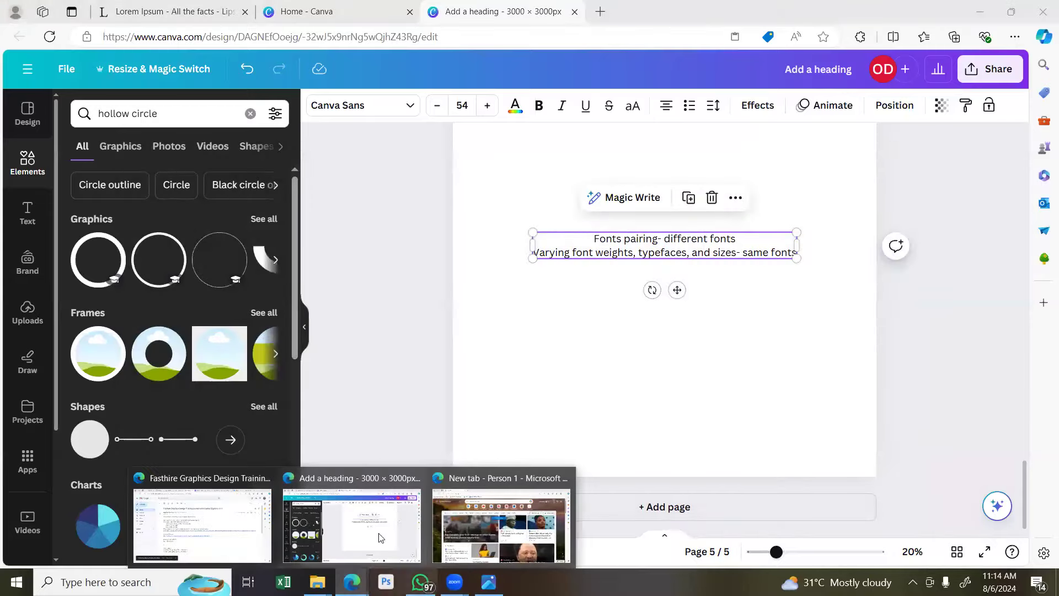
left_click(488, 580)
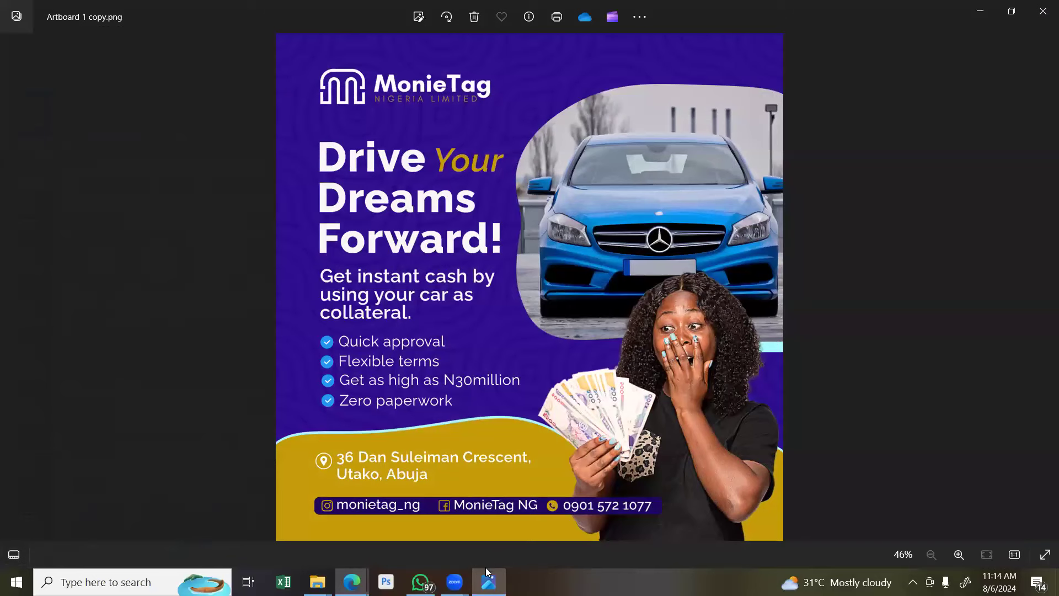
mouse_move(487, 571)
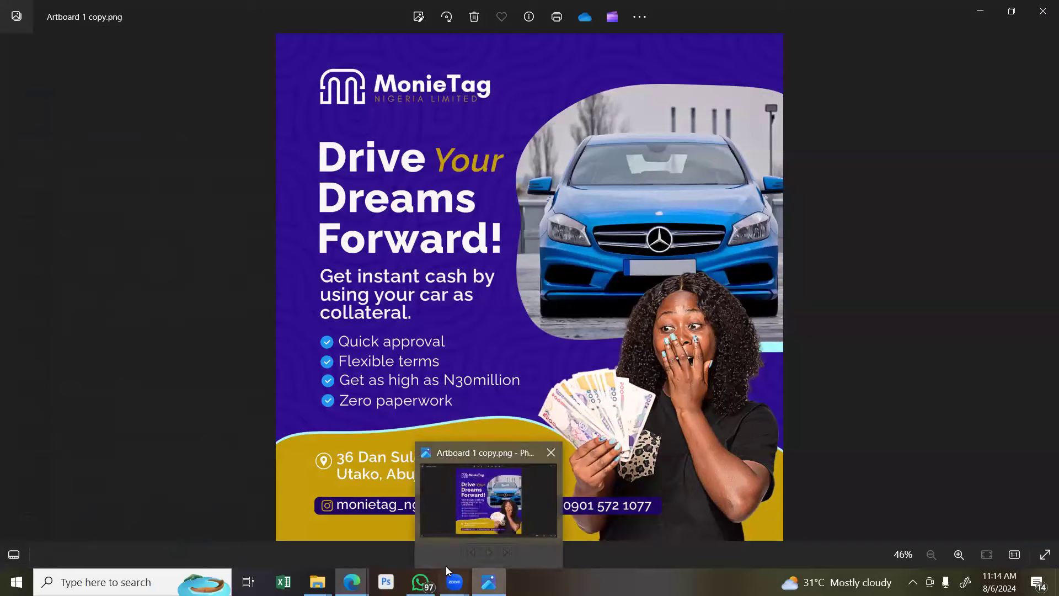
left_click(488, 582)
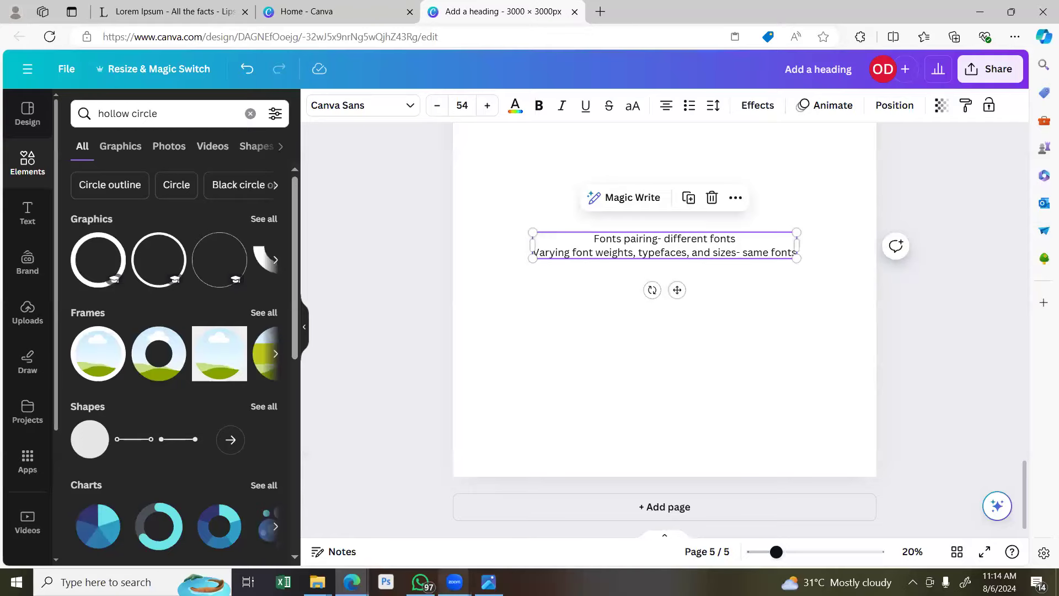
left_click(488, 582)
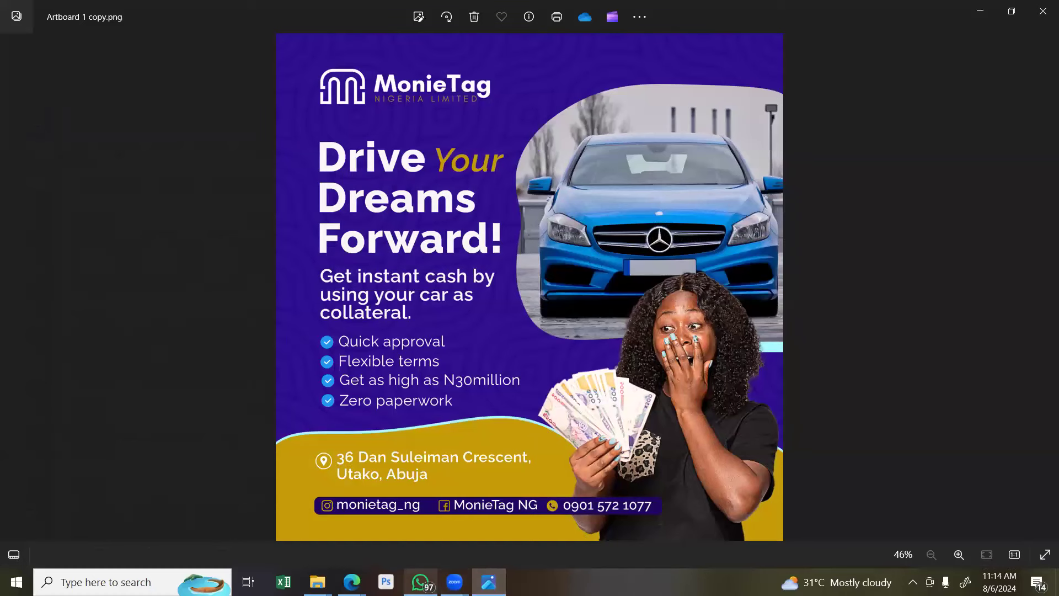
mouse_move(488, 581)
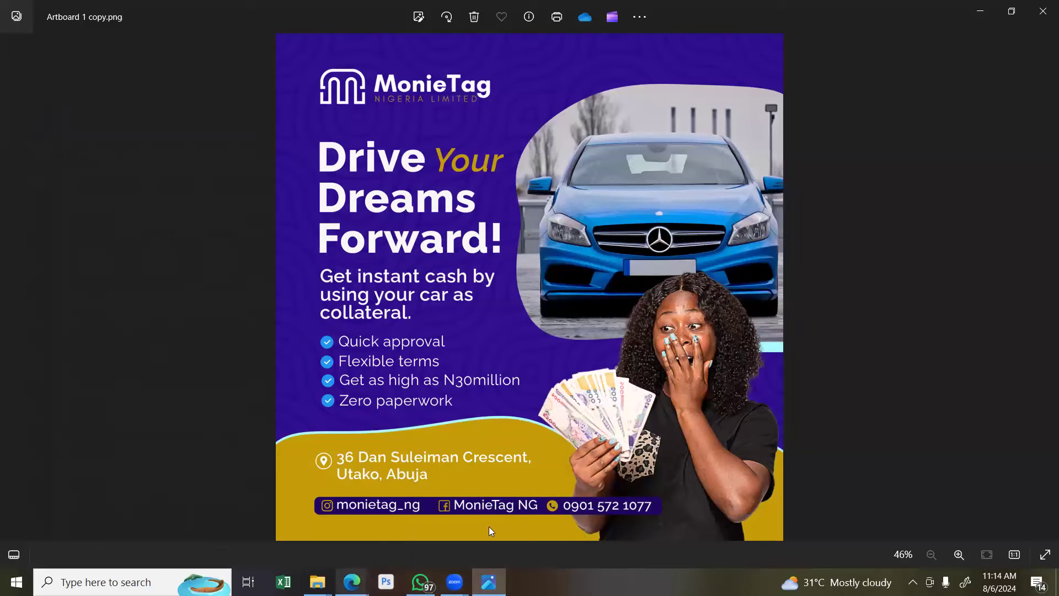
Return to the Canva design and briefly check the text's font list.
mouse_move(352, 582)
left_click(352, 519)
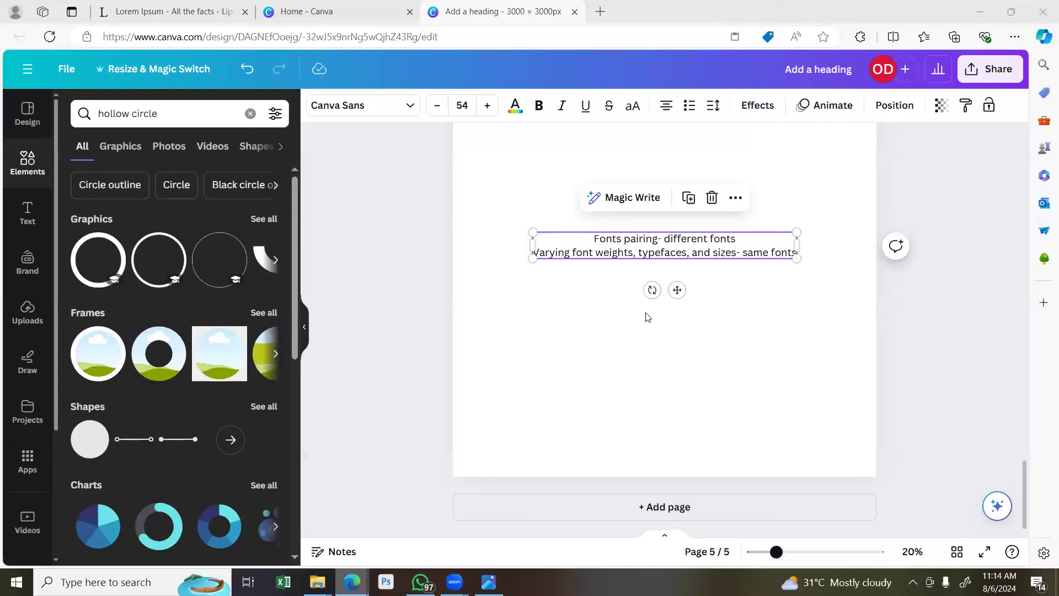
left_click(392, 110)
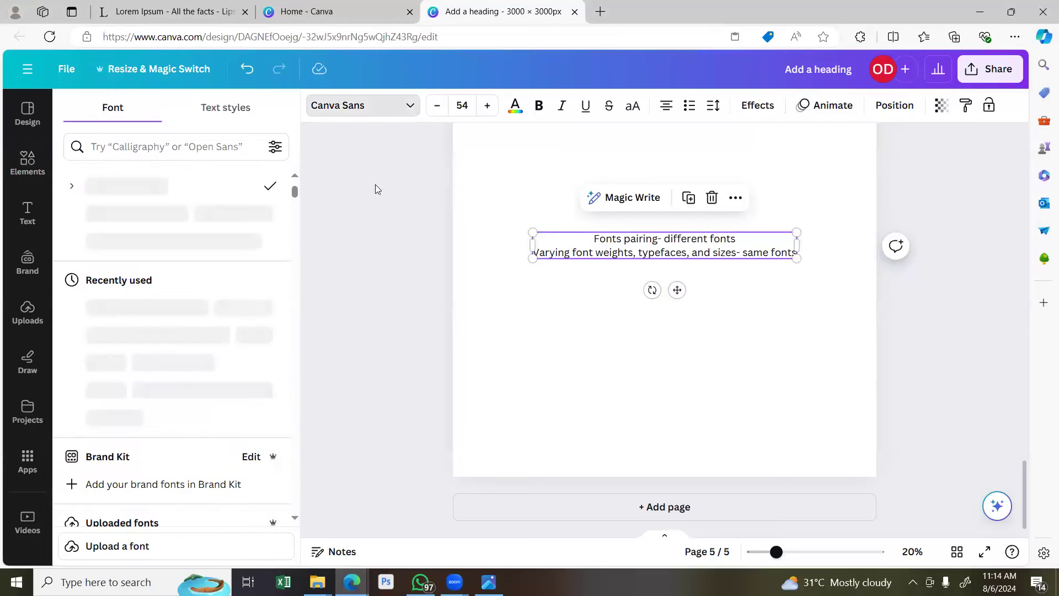
left_click(376, 185)
left_click(391, 230)
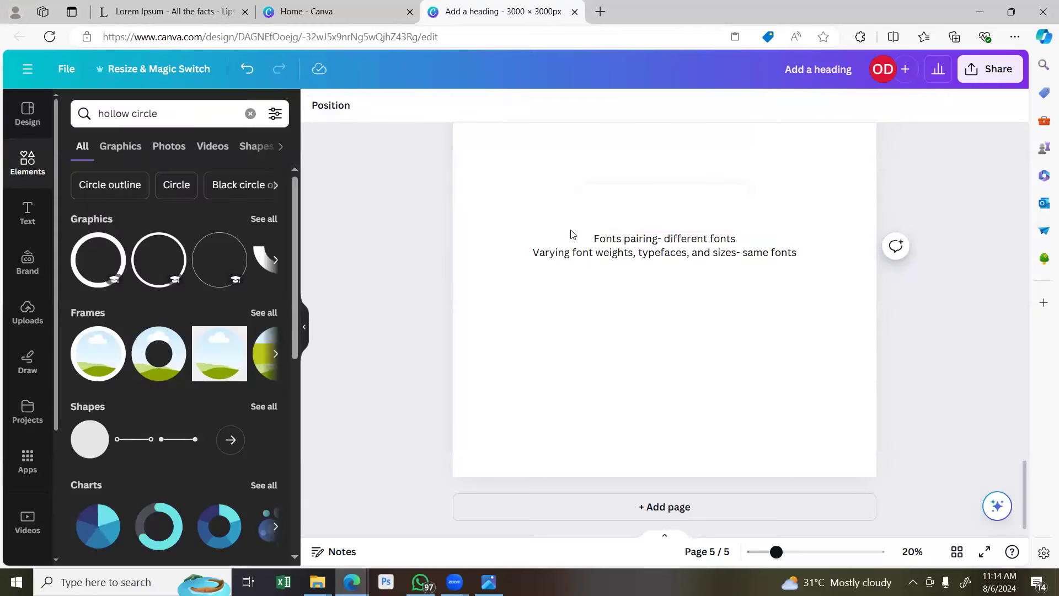
Select the two-line text box and highlight 'Varying font weights' on its second line.
left_click(649, 241)
left_click(401, 107)
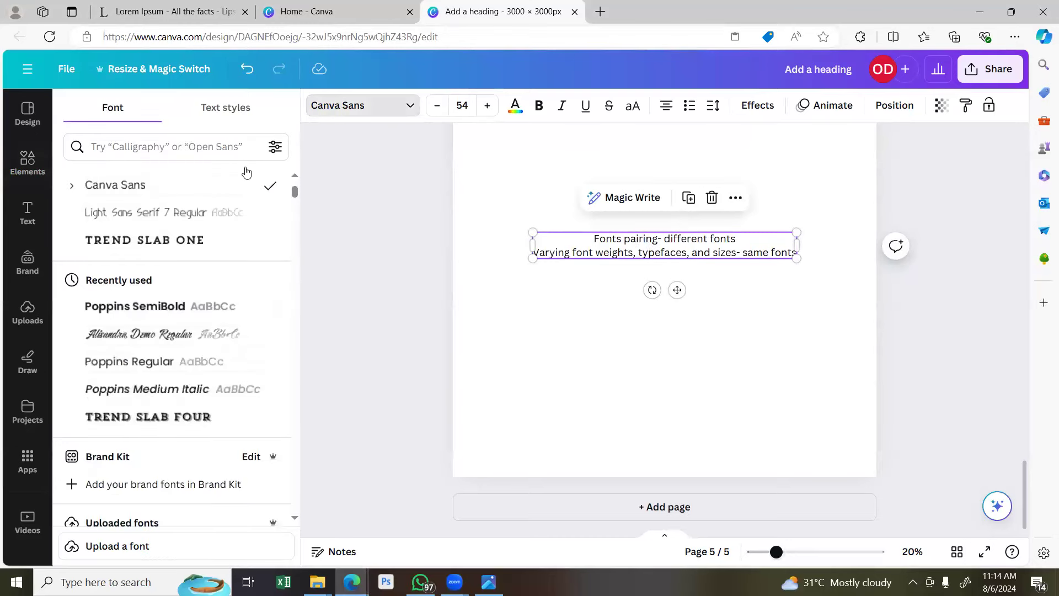
left_click(224, 158)
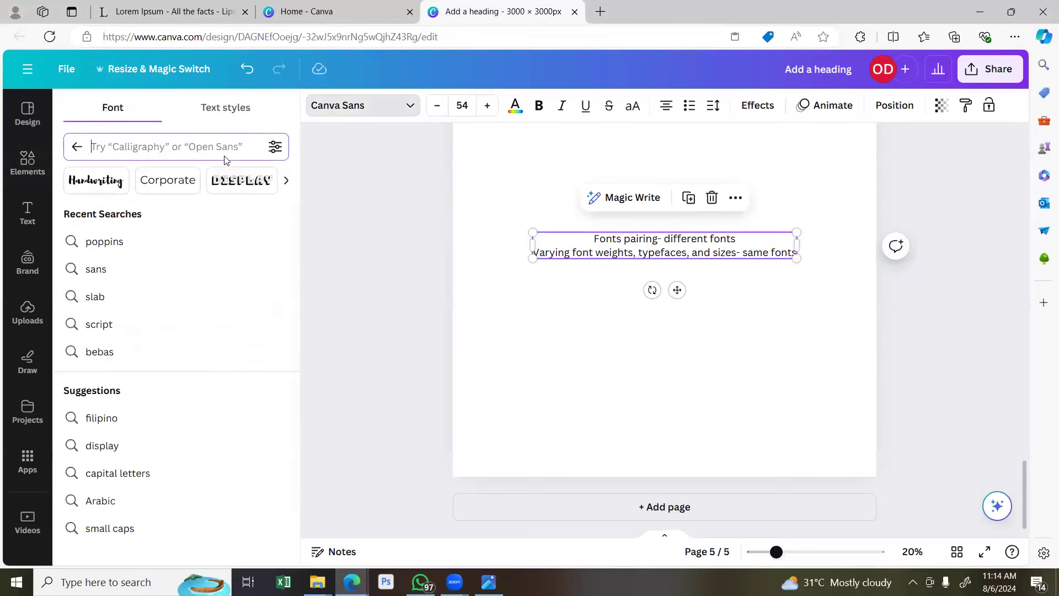
left_click(589, 287)
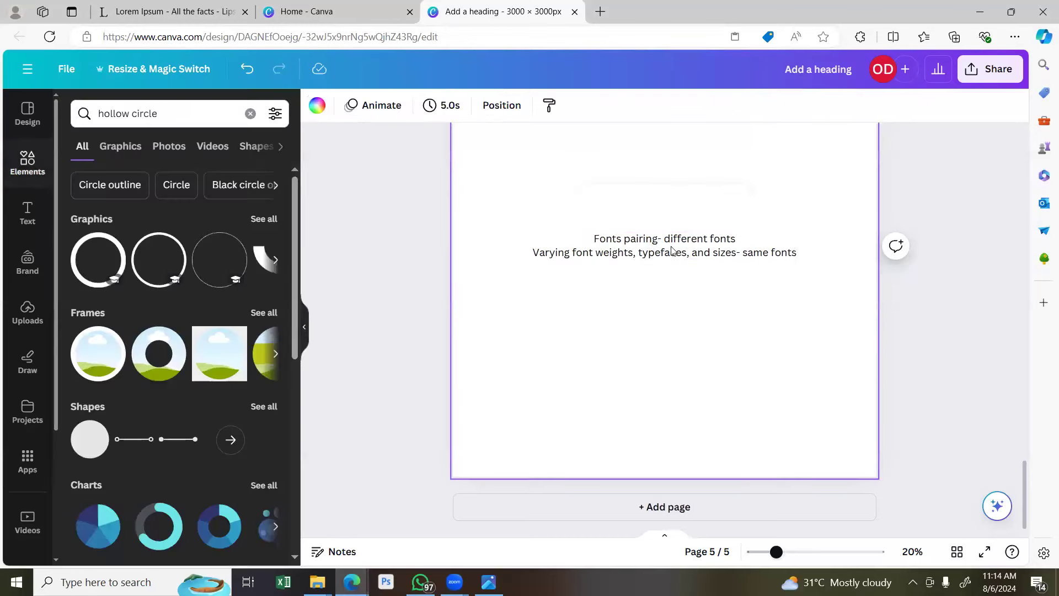
left_click(615, 257)
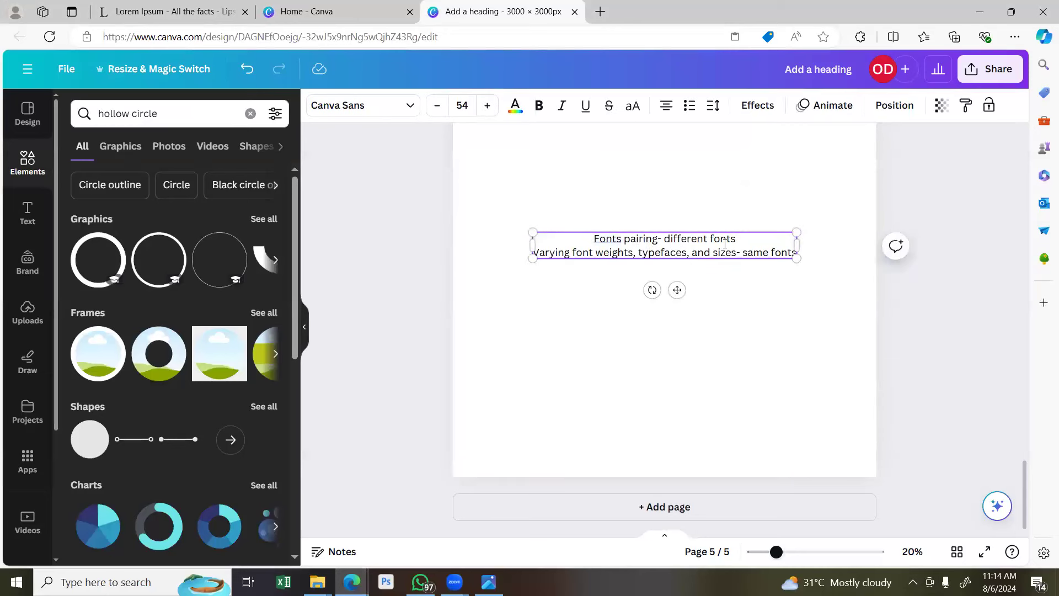
left_click_drag(535, 252, 632, 254)
Bold the selected phrase, then italicise the word 'typefaces' in the second line.
key("ctrl+b")
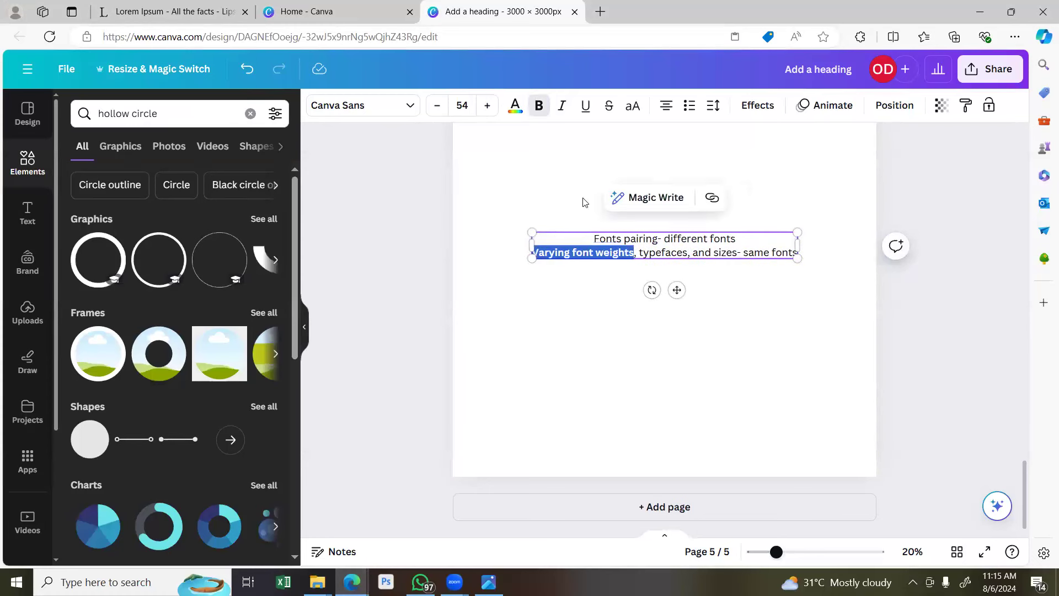
left_click(635, 253)
left_click_drag(639, 253, 686, 253)
left_click(670, 251)
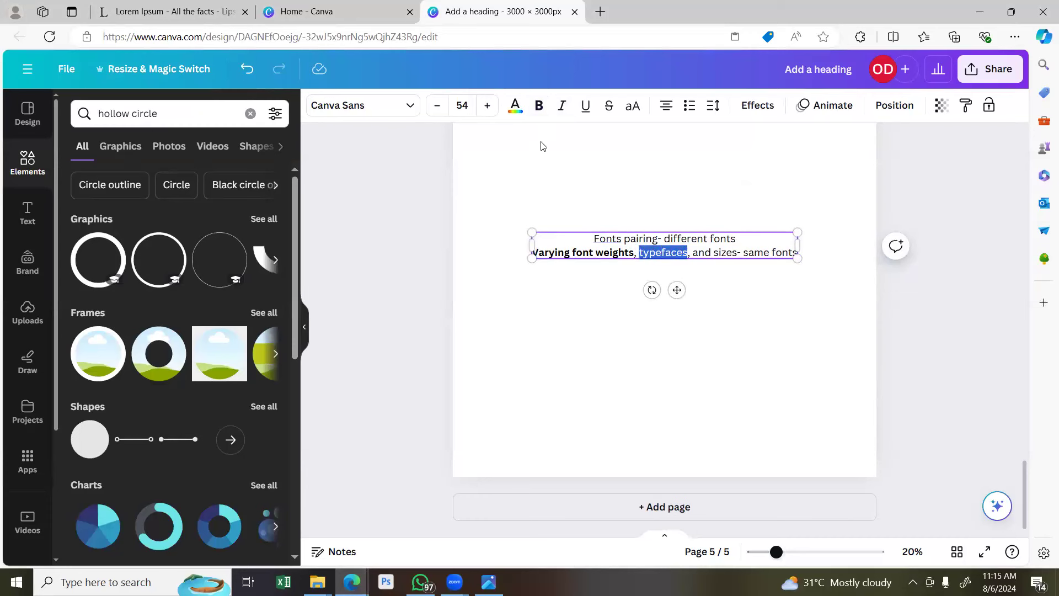
left_click(562, 105)
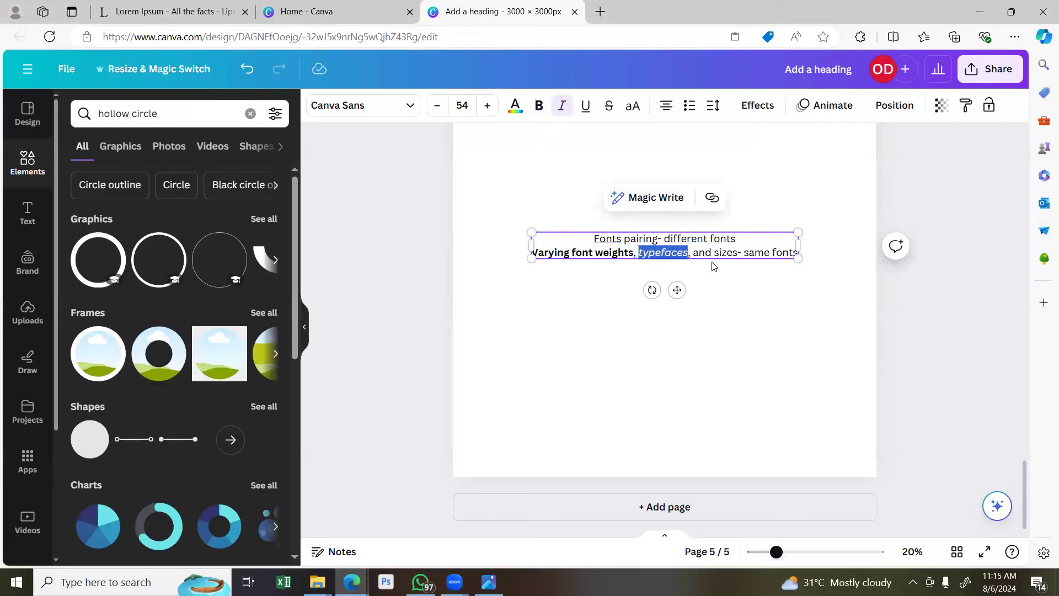
Shrink the word 'sizes' to font size 53 and zoom the view to 56%.
left_click_drag(714, 253, 738, 253)
left_click(728, 253)
left_click(436, 106)
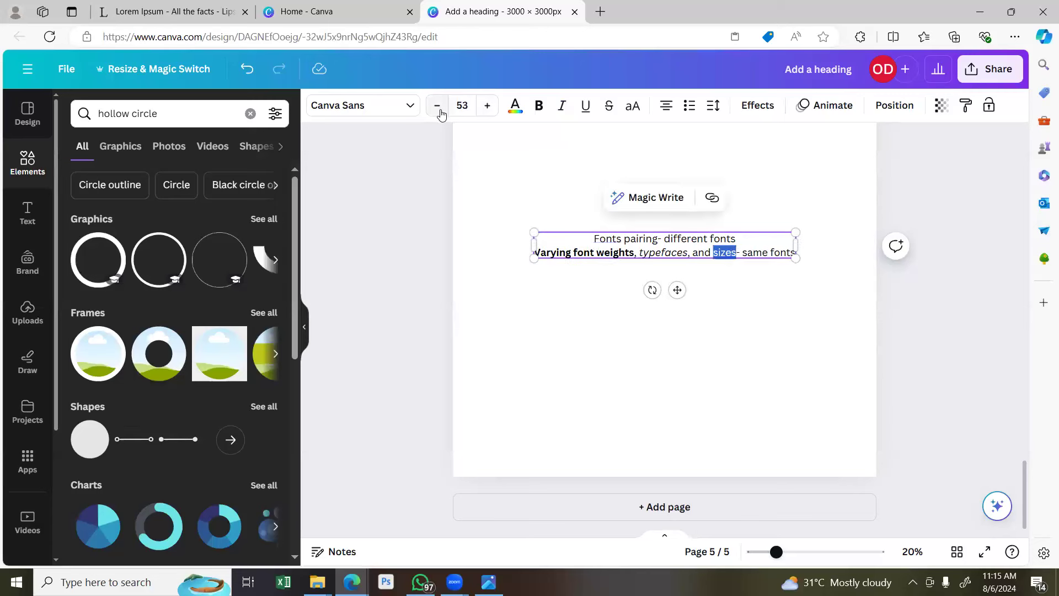
left_click(755, 271)
left_click(692, 258)
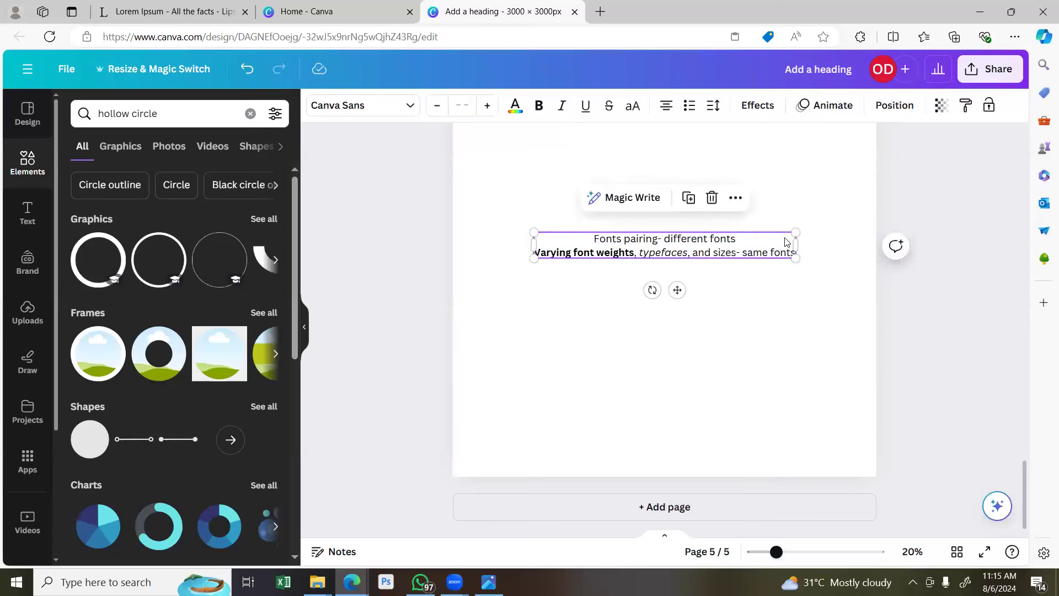
left_click(813, 212)
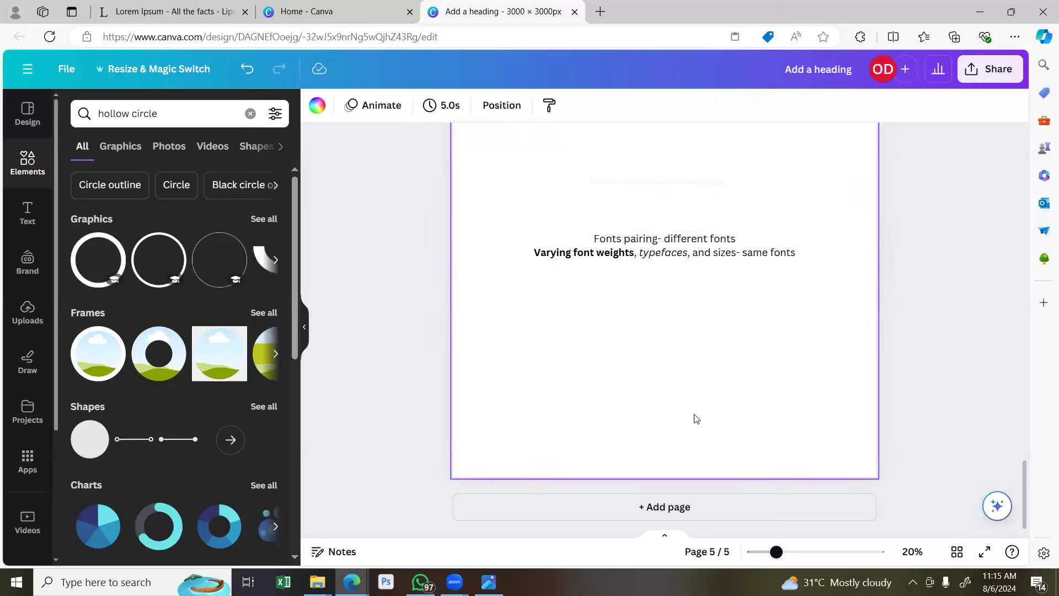
left_click(808, 552)
Edit the heading text box and try selecting words in its second line.
scroll(714, 534, "left", 3)
left_click(424, 200)
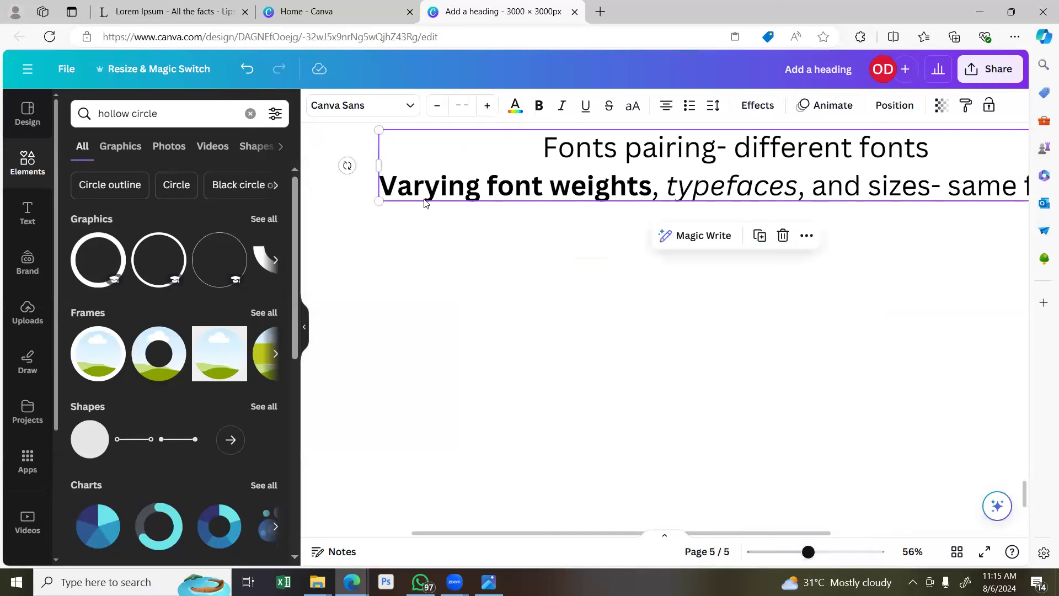
left_click(424, 201)
left_click_drag(397, 188, 762, 192)
left_click(646, 223)
left_click(678, 189)
left_click(677, 190)
left_click_drag(792, 198, 797, 198)
left_click(689, 201)
left_click_drag(666, 190, 792, 195)
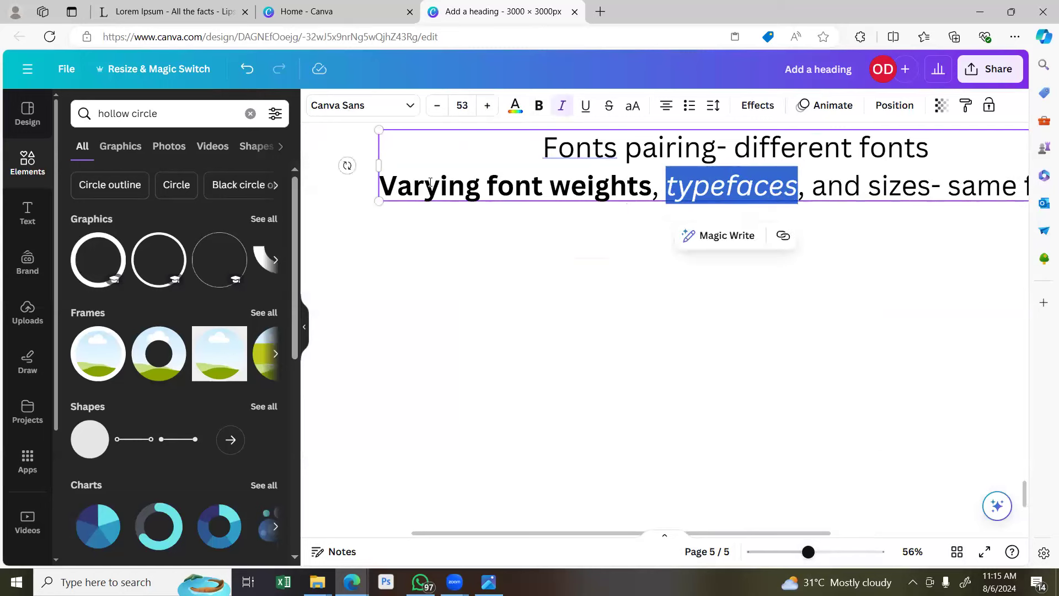
left_click(424, 190)
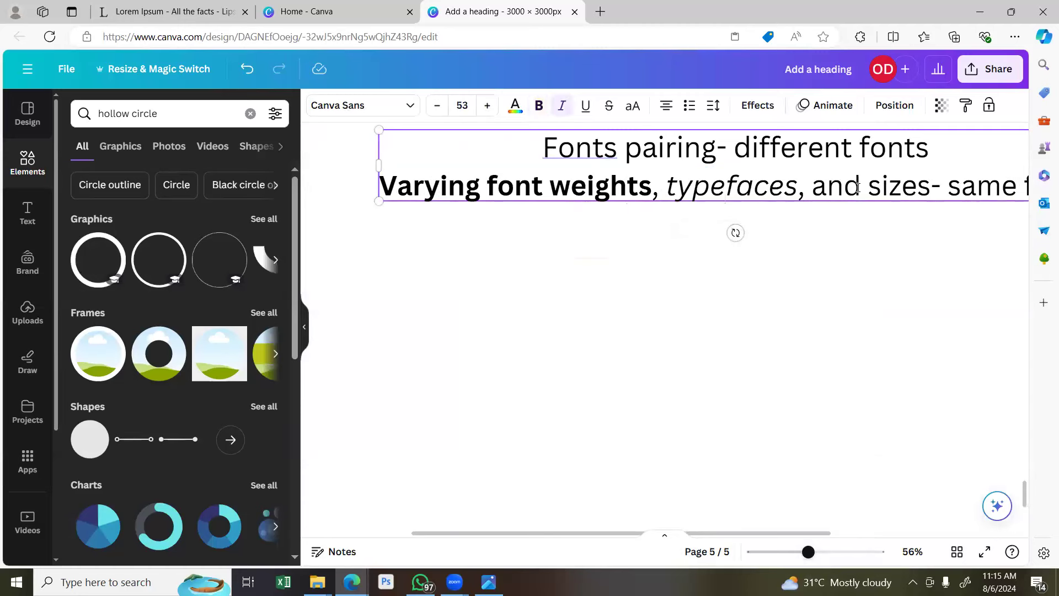
Set the word 'sizes' to Canva Sans Medium so it reads bold.
left_click_drag(871, 185, 931, 190)
left_click(366, 108)
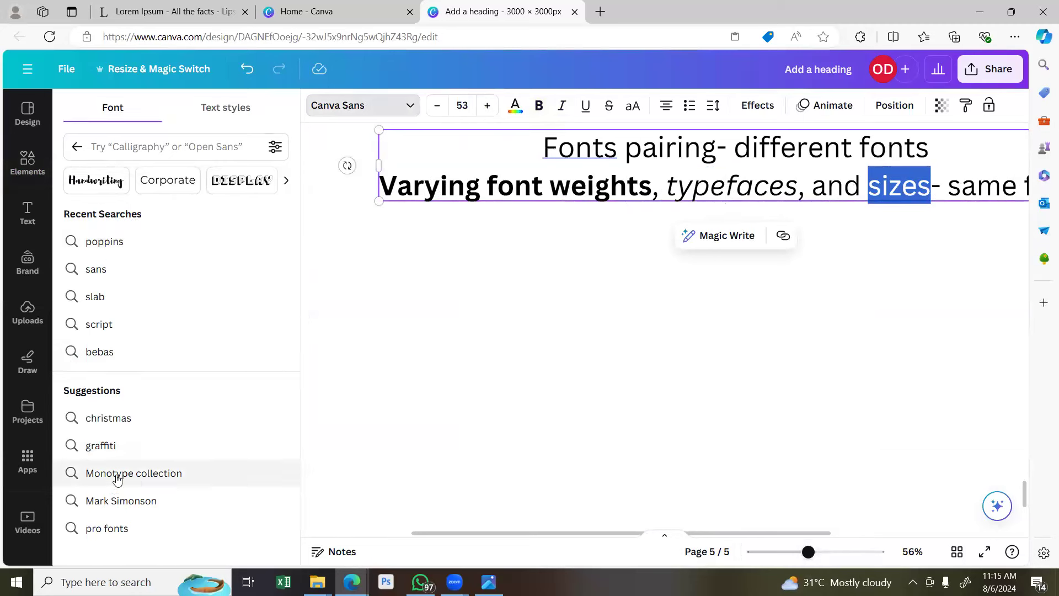
left_click(77, 147)
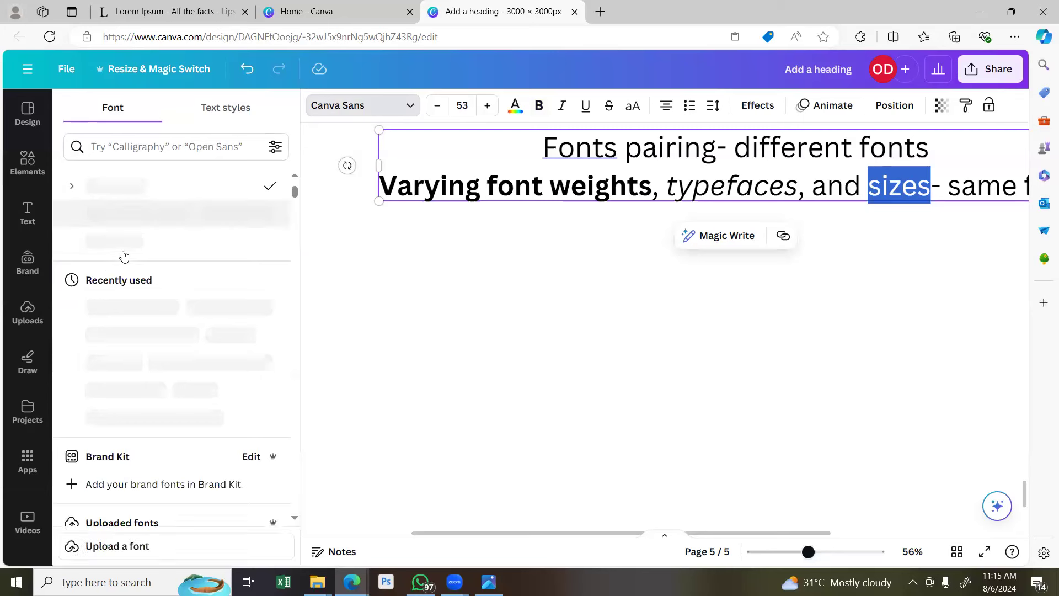
left_click(81, 187)
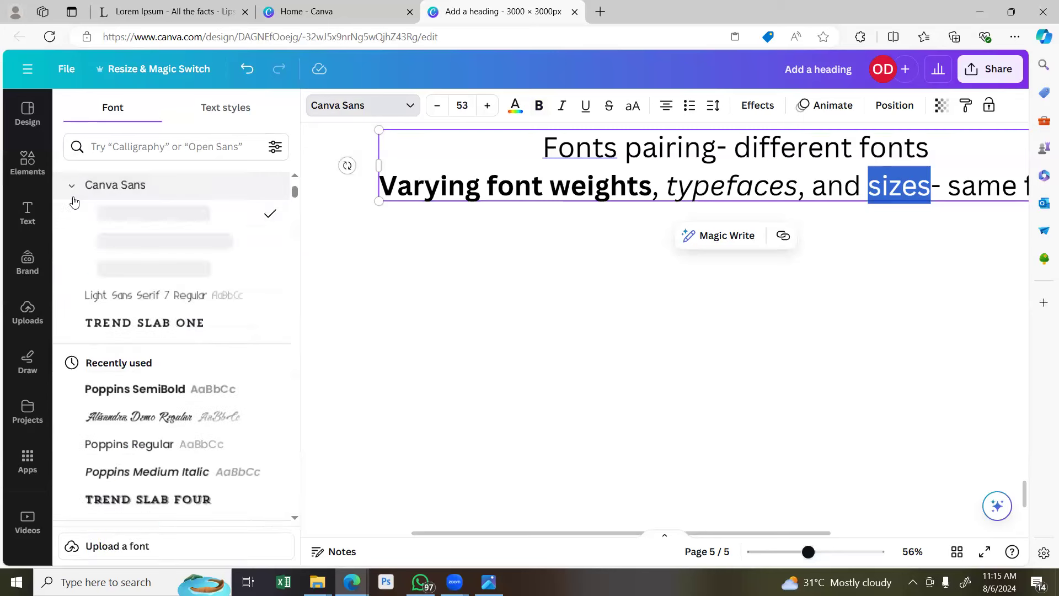
left_click(118, 241)
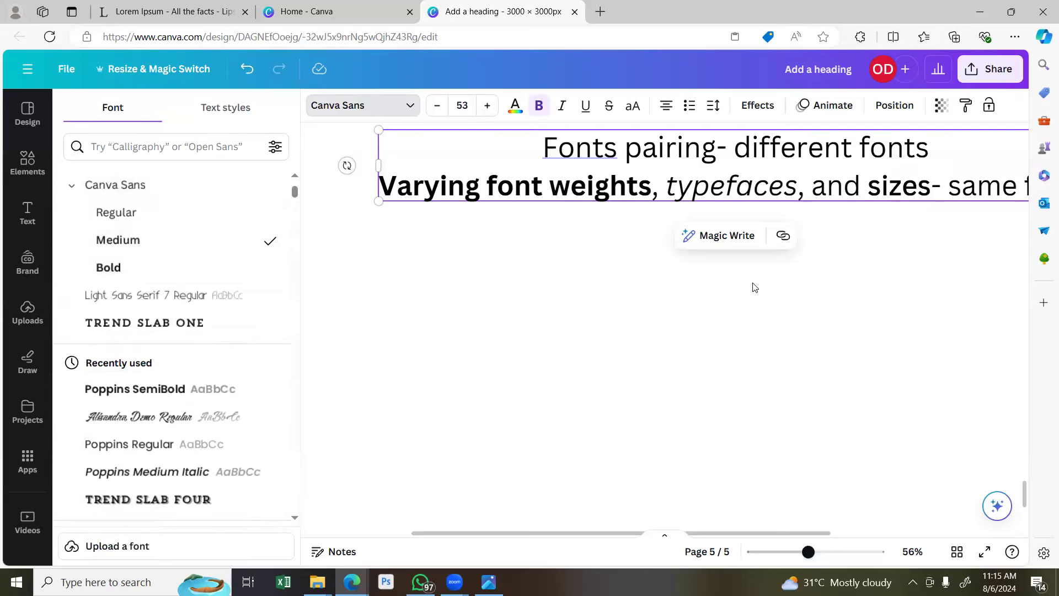
left_click(744, 288)
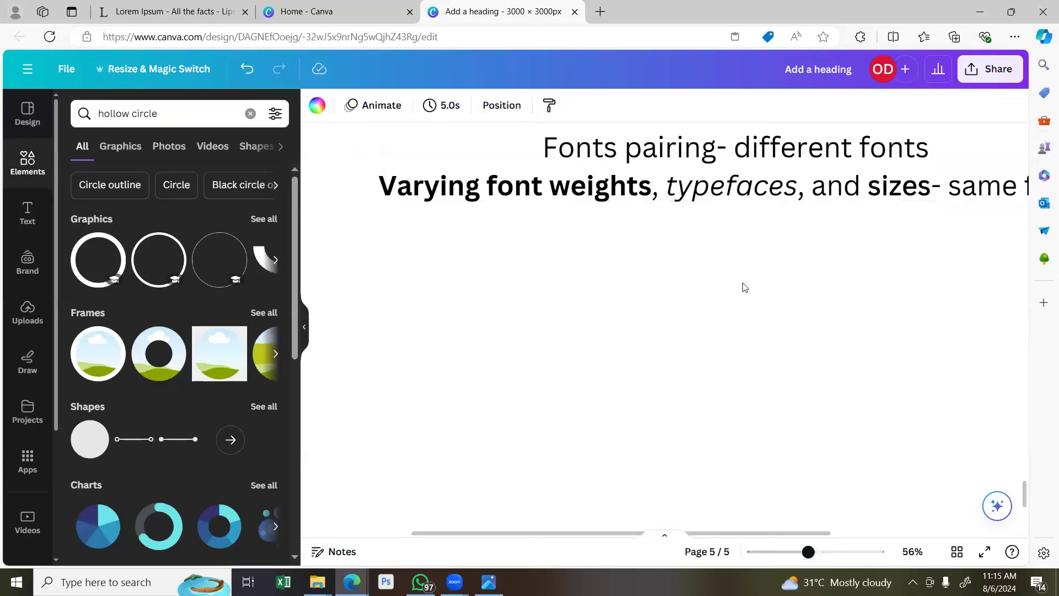
left_click(734, 198)
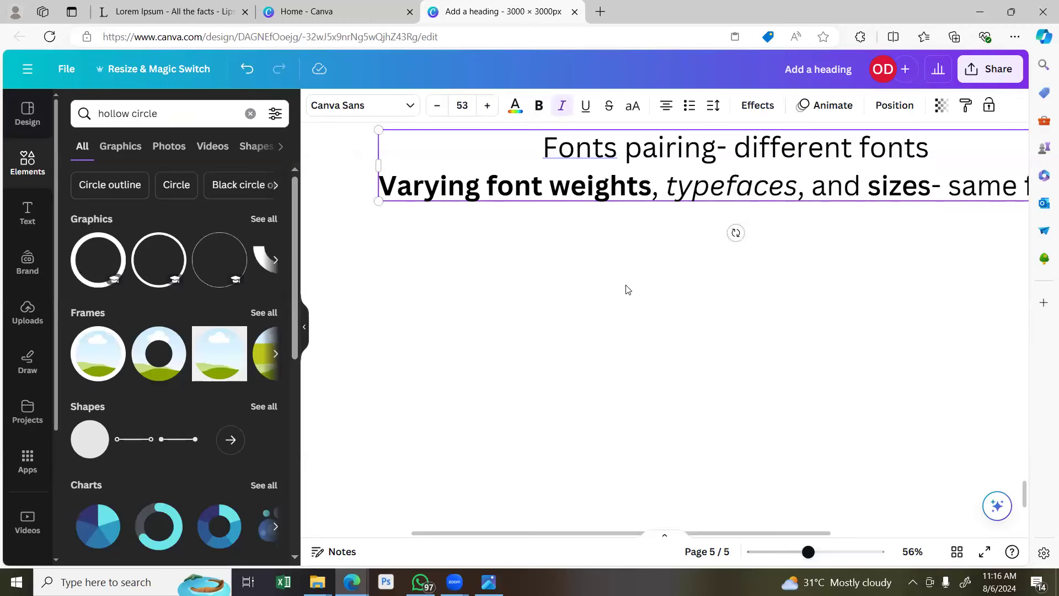
left_click(972, 440)
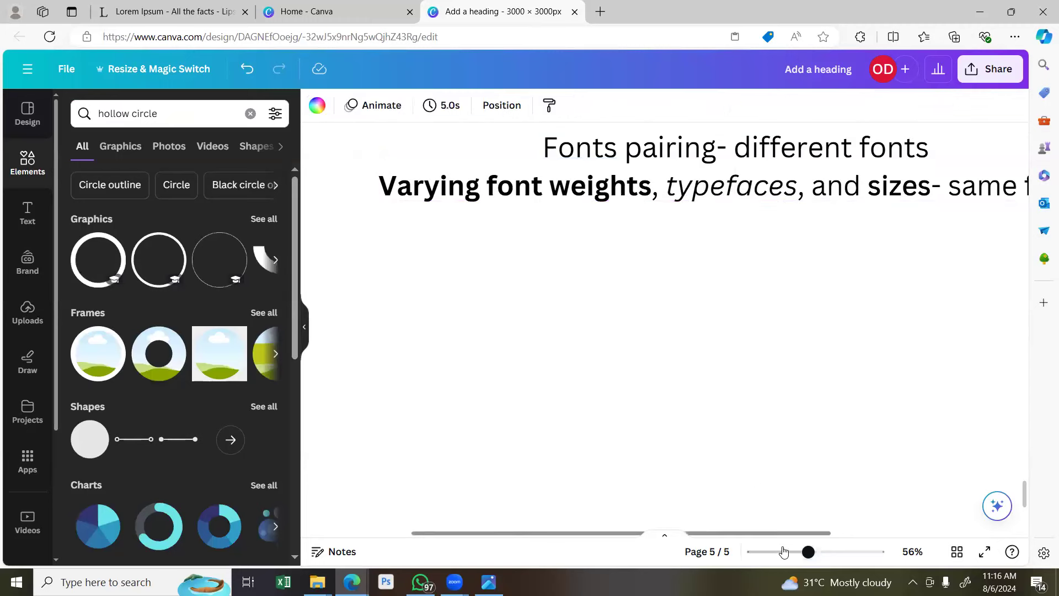
Zoom page 5 out to 20%, then bring Artboard 1 copy.png forward in Photos.
left_click(781, 552)
left_click_drag(782, 552, 775, 551)
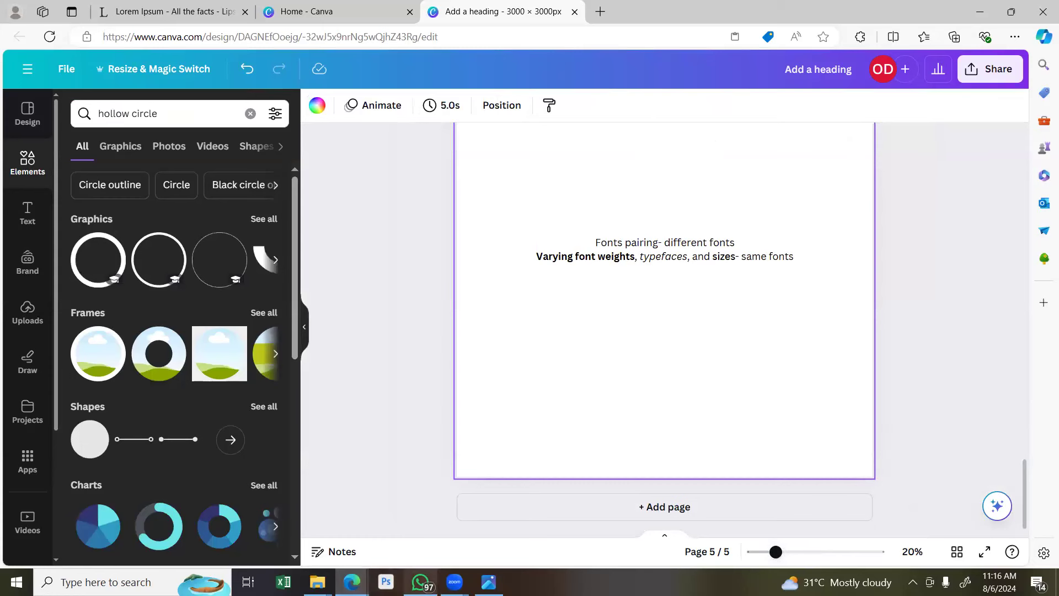
left_click(351, 582)
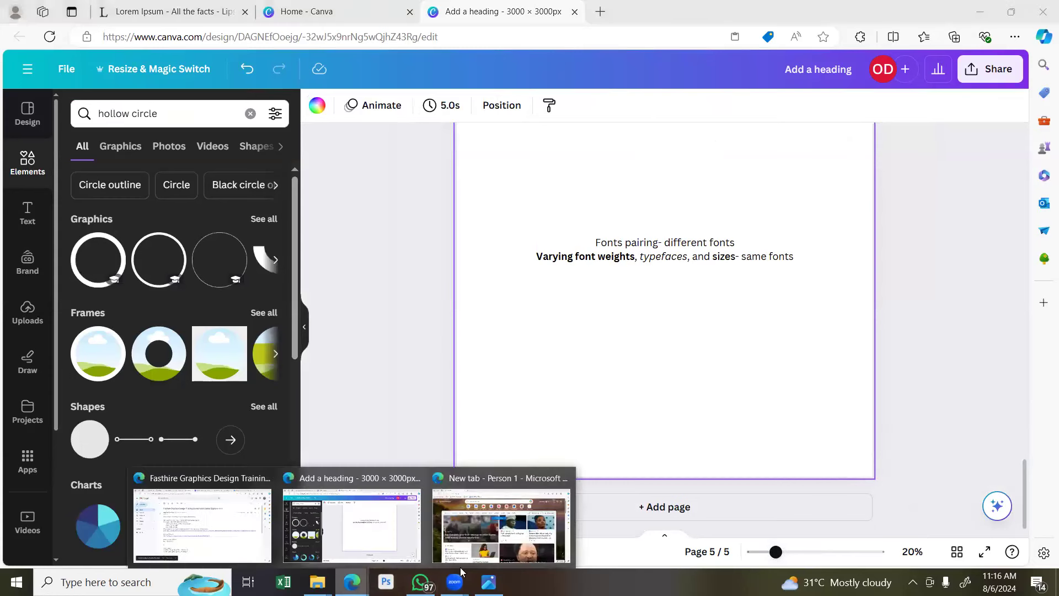
left_click(489, 582)
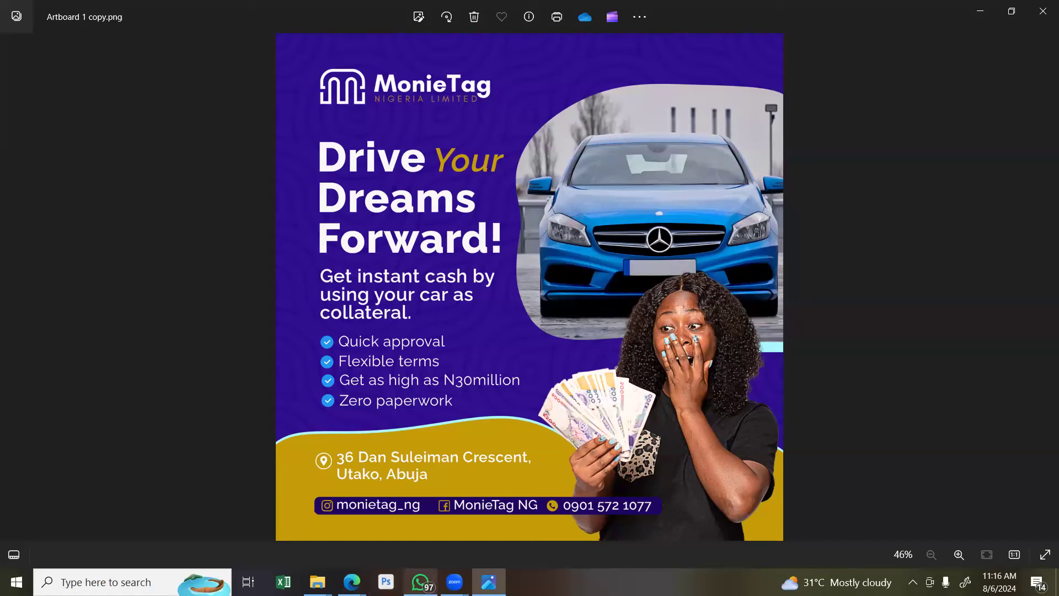
Switch between Canva and the Photos poster, selecting the Fonts pairing text on page 5.
mouse_move(352, 582)
left_click(485, 524)
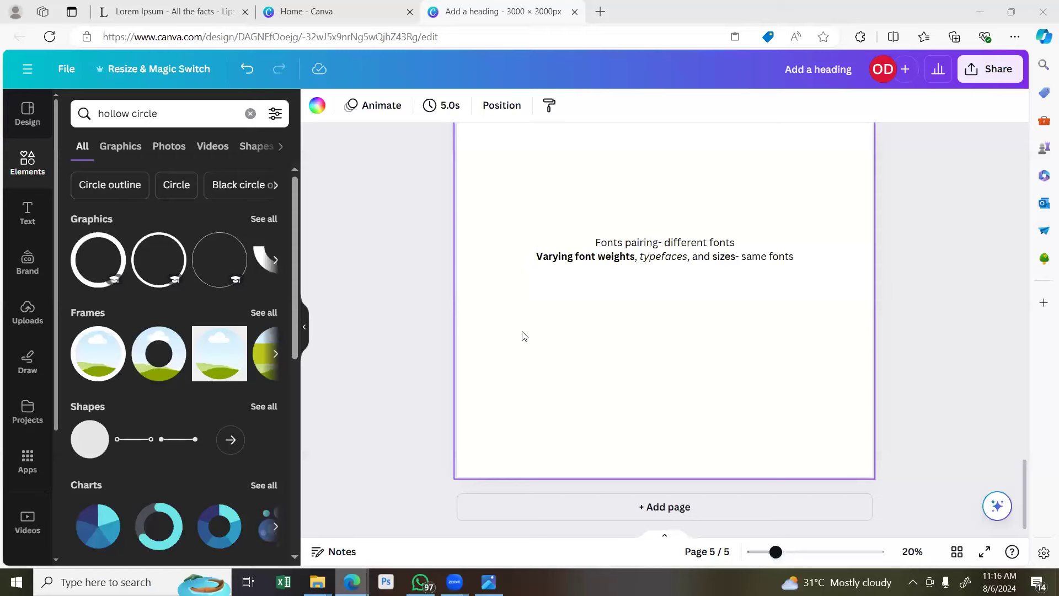
left_click(596, 241)
scroll(591, 251, "up", 10)
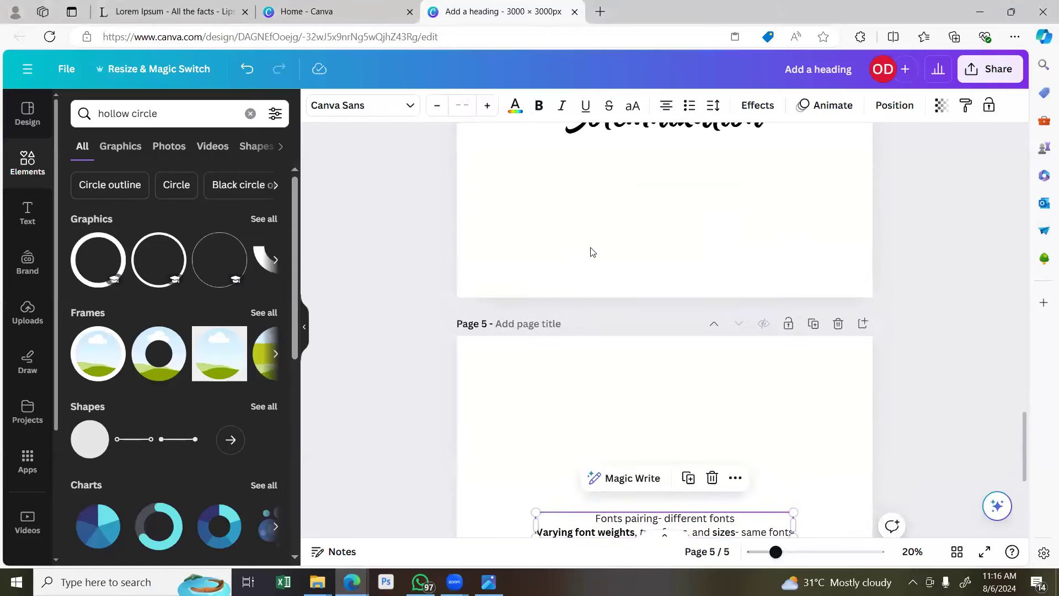
scroll(591, 250, "up", 10)
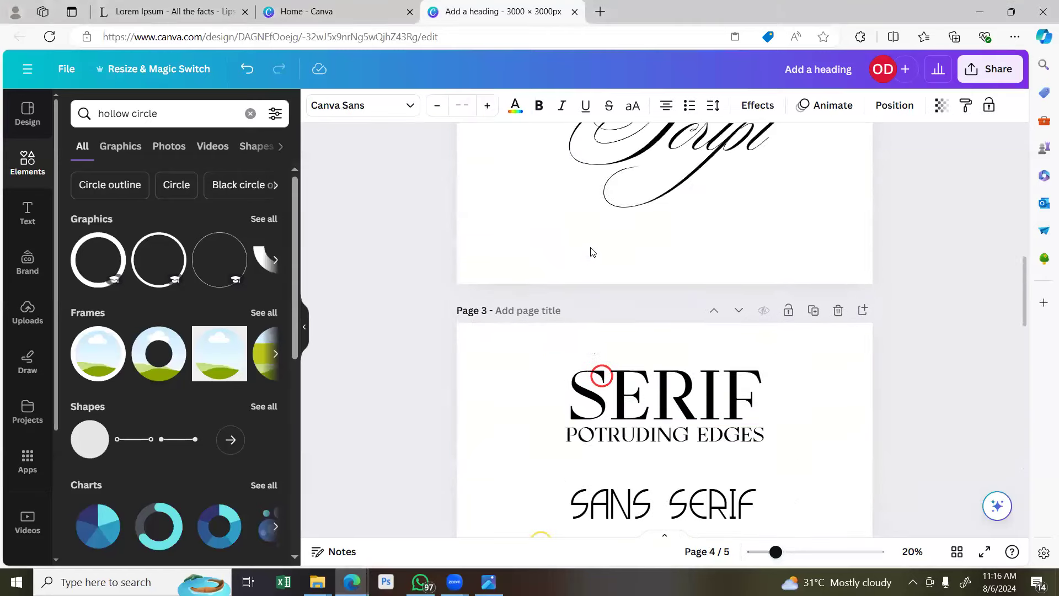
scroll(490, 471, "down", 6)
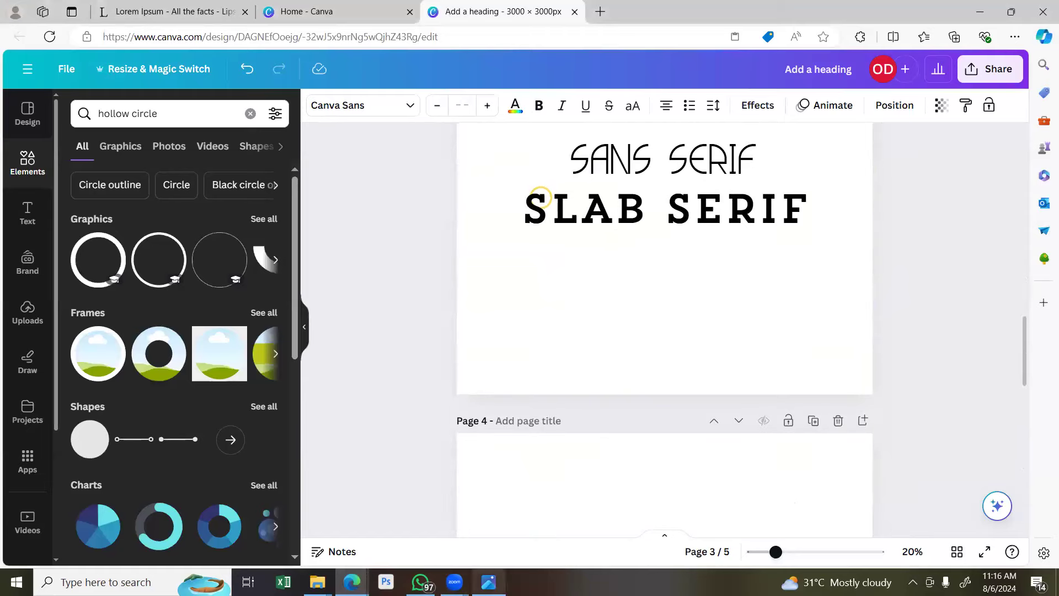
left_click(488, 582)
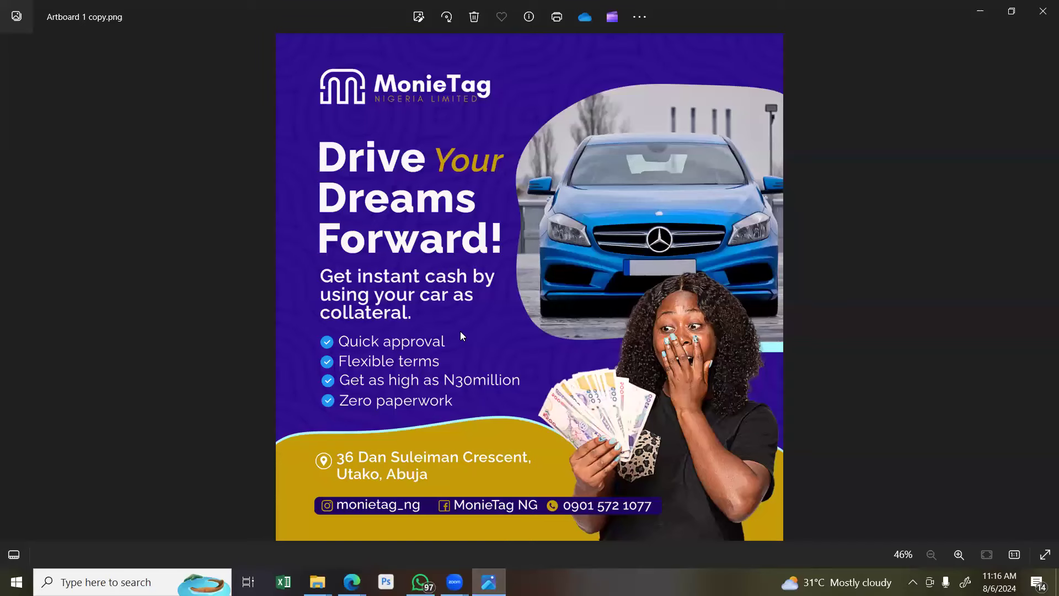
scroll(469, 339, "up", 2)
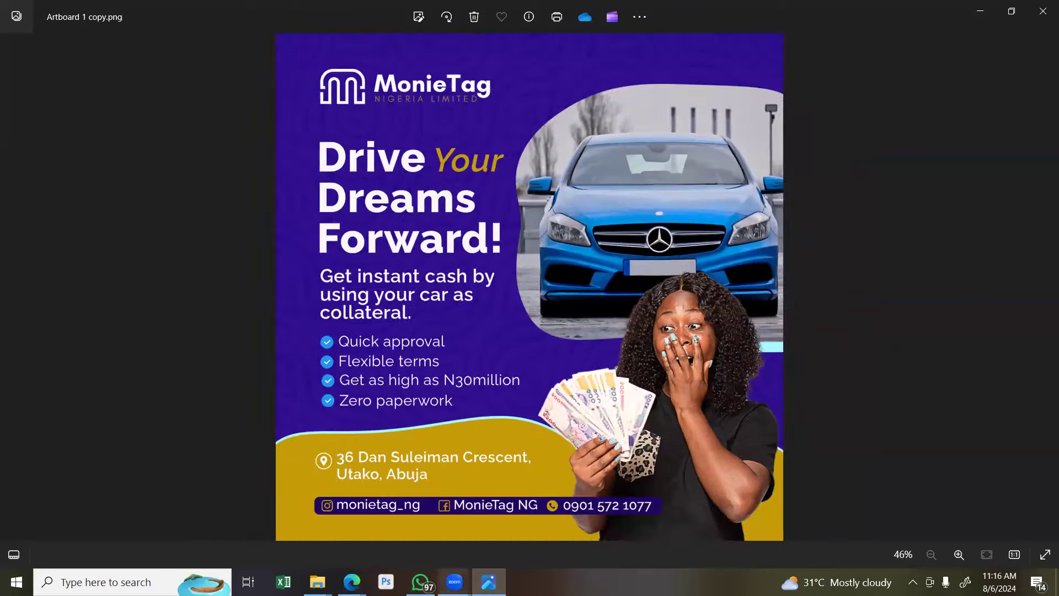
mouse_move(352, 581)
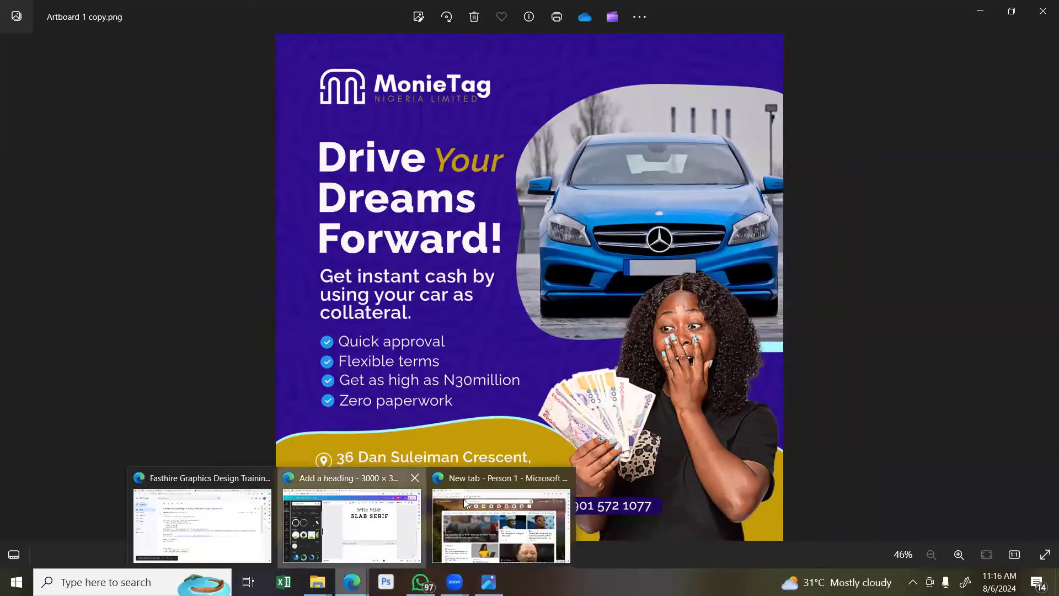
left_click(419, 553)
scroll(668, 322, "down", 6)
scroll(662, 328, "down", 3)
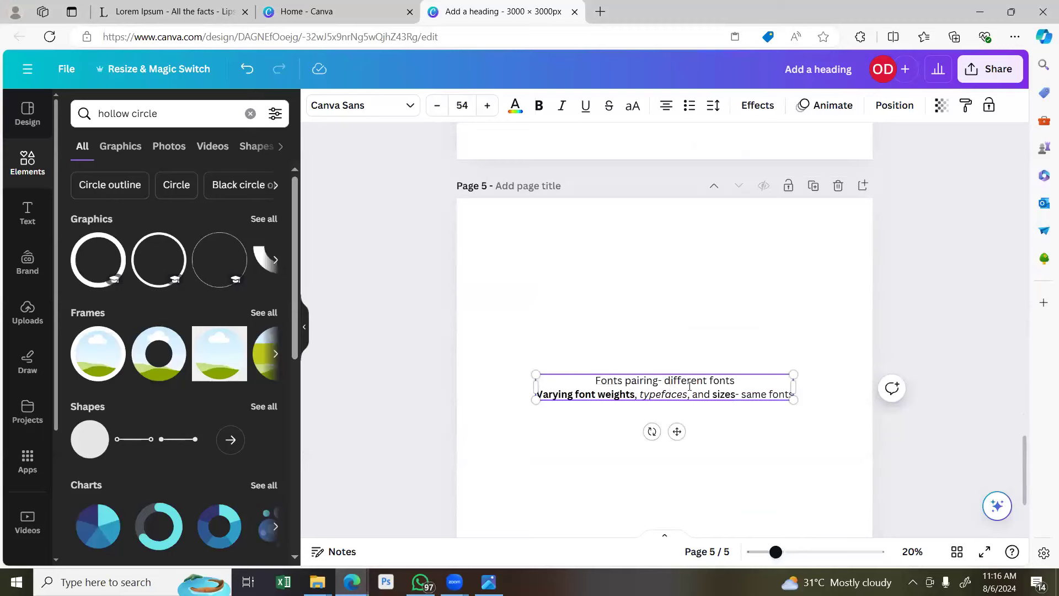
Return to Canva and delete the two-line Fonts pairing text from page 5.
left_click(489, 582)
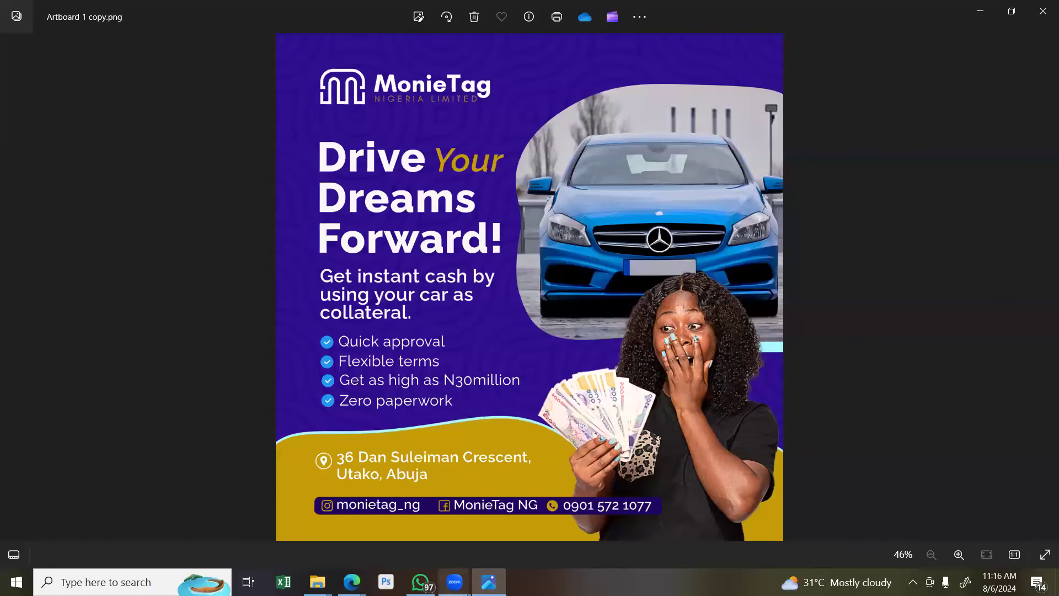
mouse_move(352, 582)
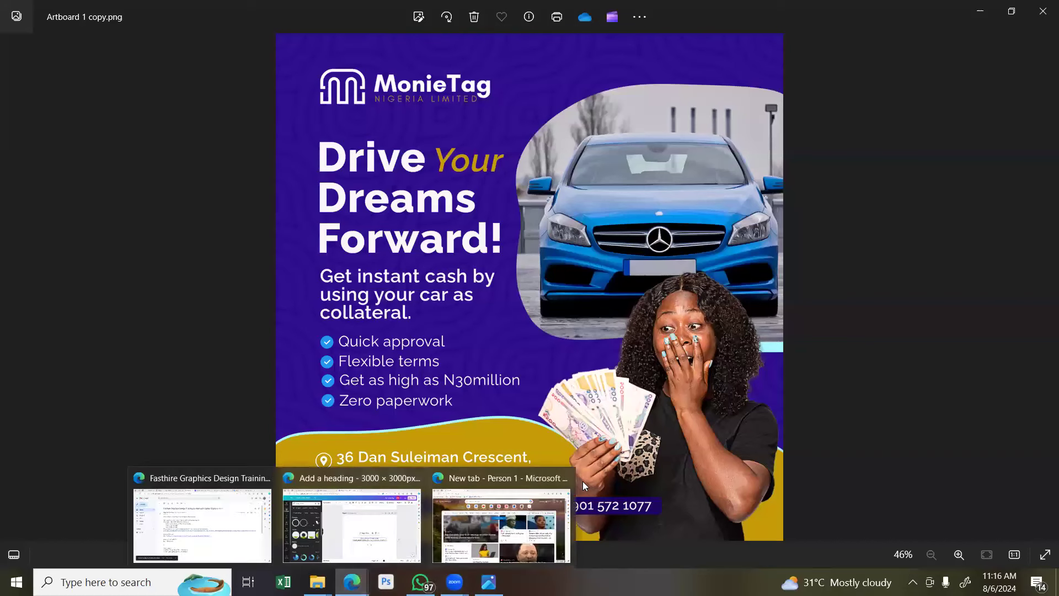
left_click(398, 525)
left_click(711, 339)
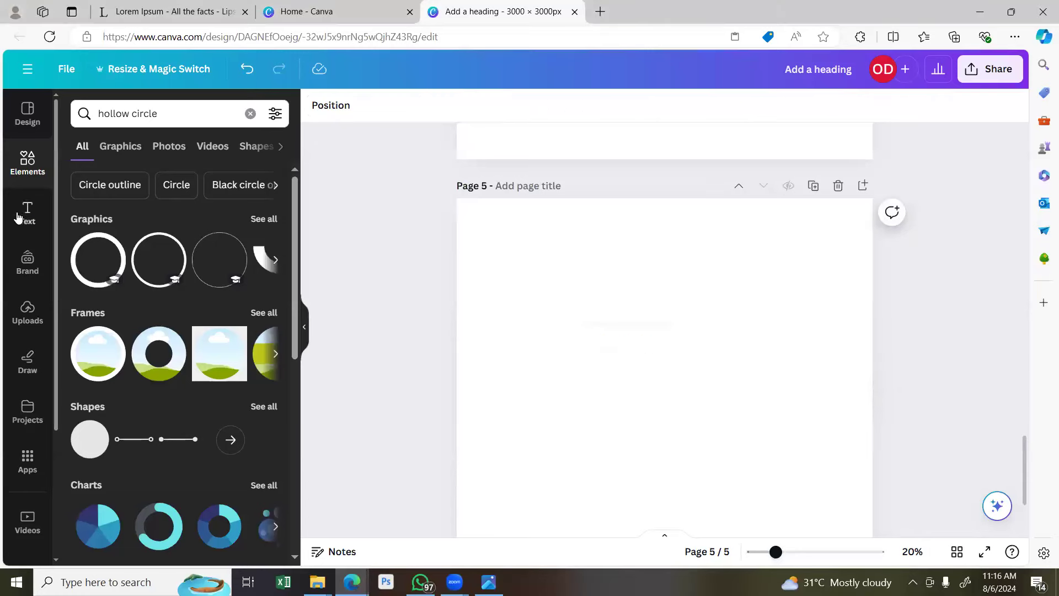
Fill page 5's background with solid red from Document colors.
left_click(654, 343)
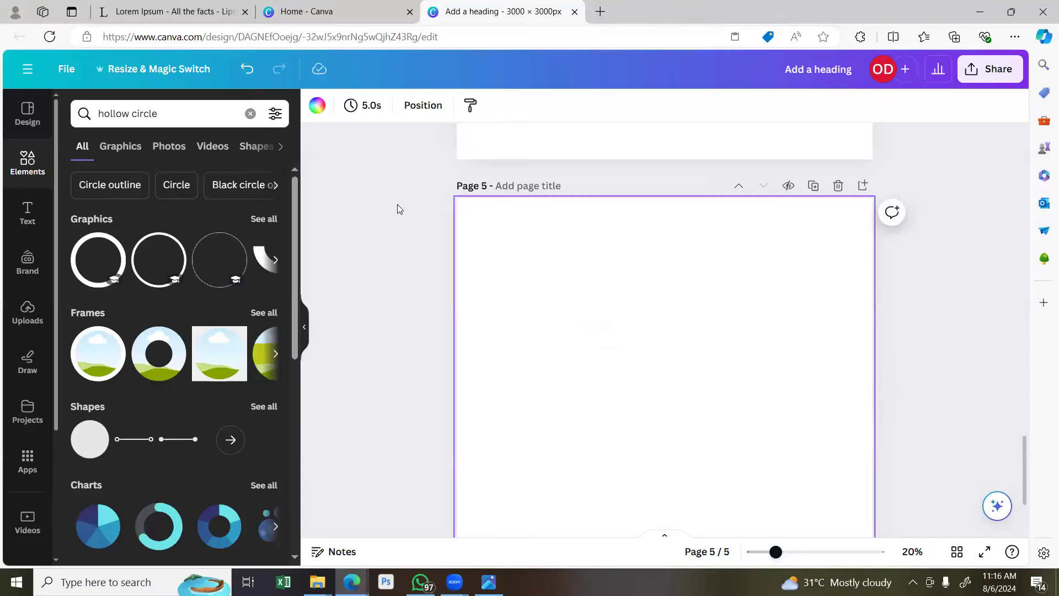
left_click(318, 108)
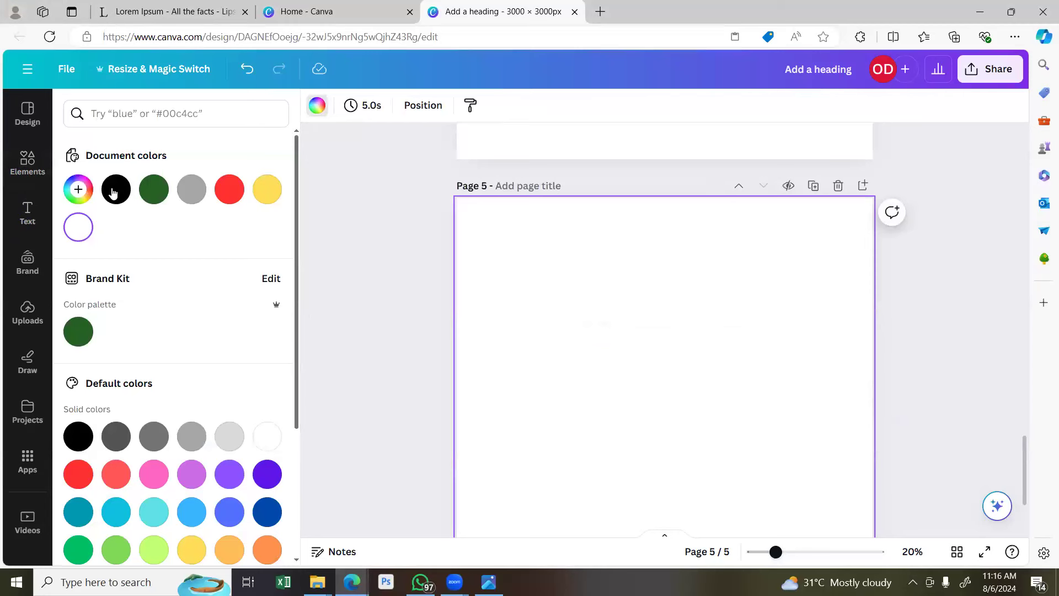
left_click(113, 192)
left_click(229, 189)
scroll(700, 305, "down", 1)
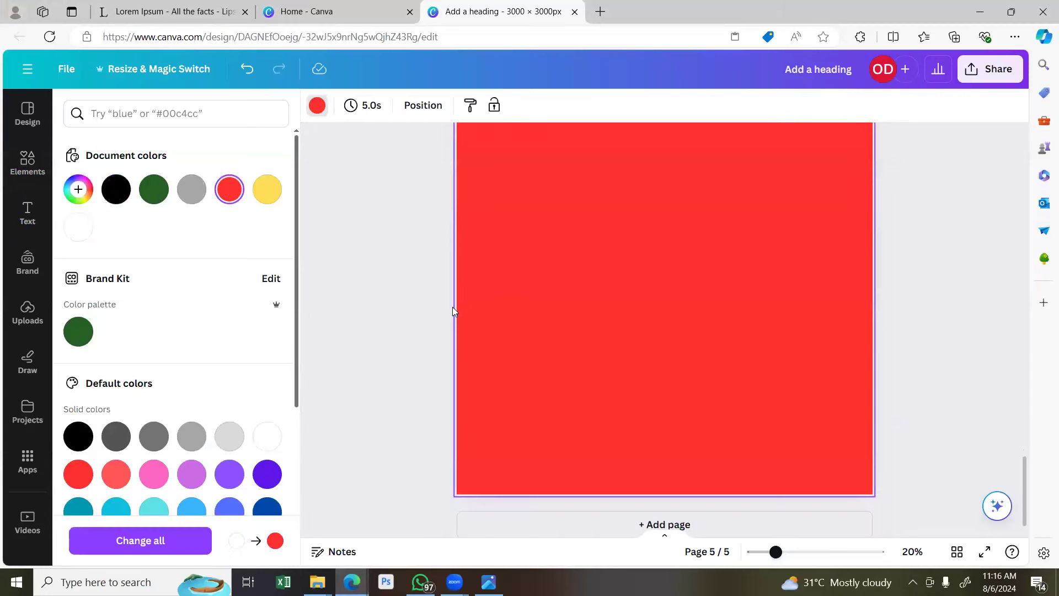
Go back to the Elements results and clear the 'hollow circle' search.
left_click(28, 161)
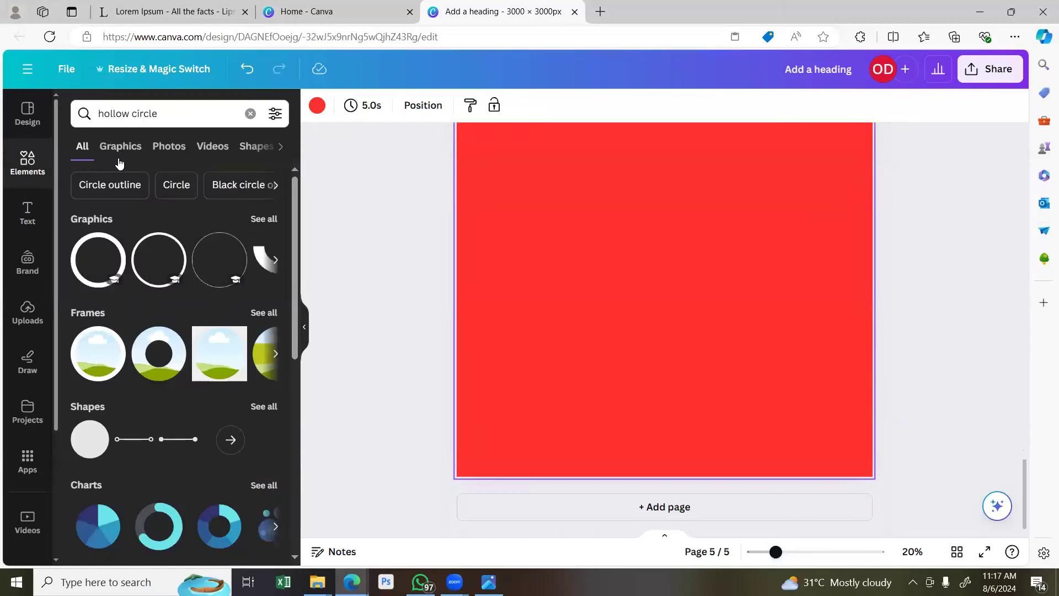
scroll(155, 353, "down", 5)
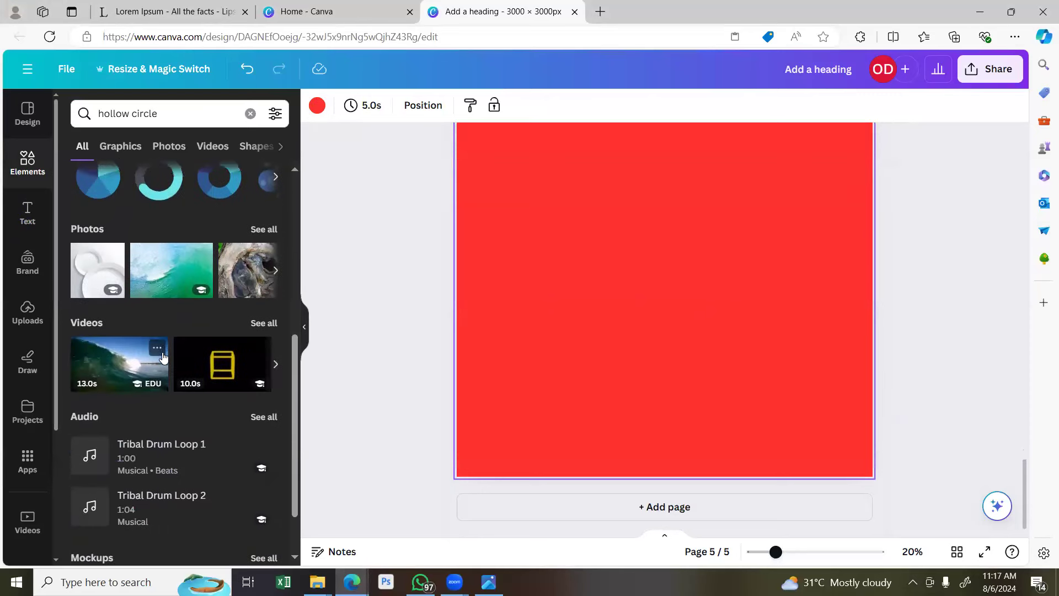
scroll(162, 358, "down", 2)
scroll(232, 413, "up", 5)
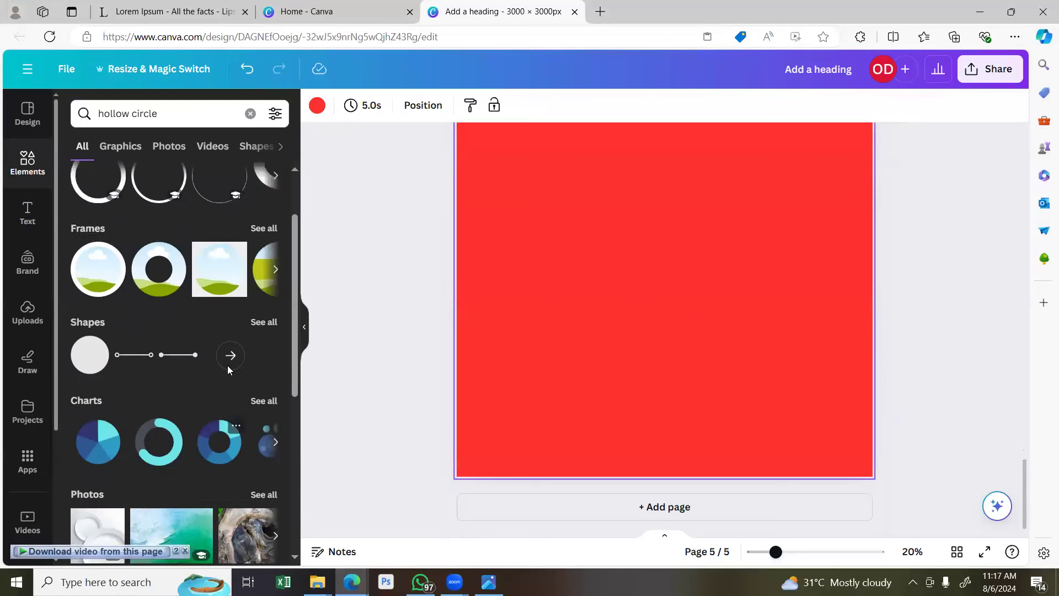
scroll(227, 369, "up", 2)
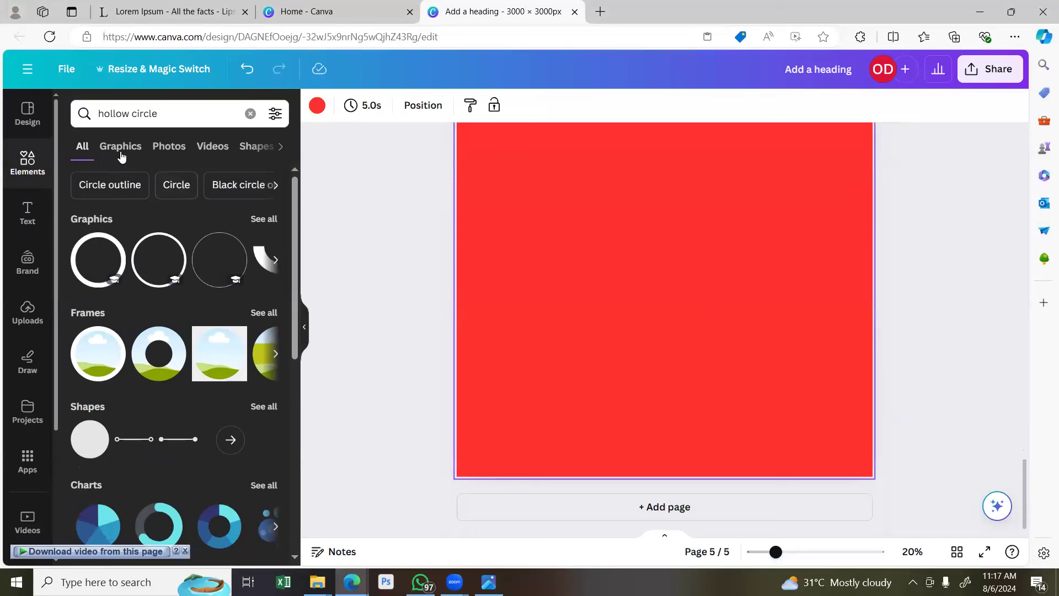
left_click(250, 114)
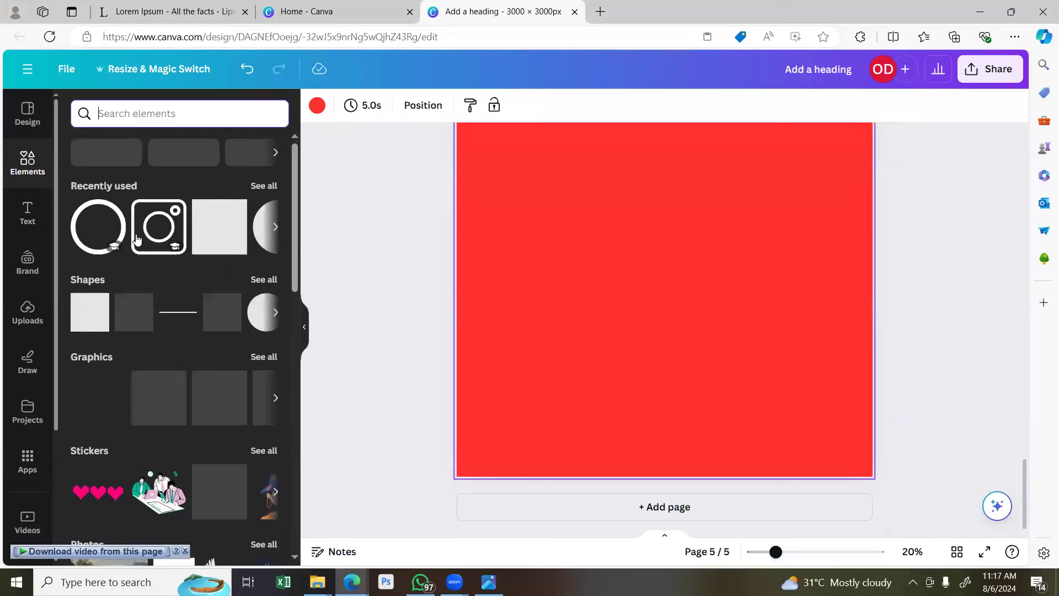
Add a square to page 5 and colour it light pink #FF7F7F.
left_click(217, 234)
left_click(384, 105)
left_click(269, 194)
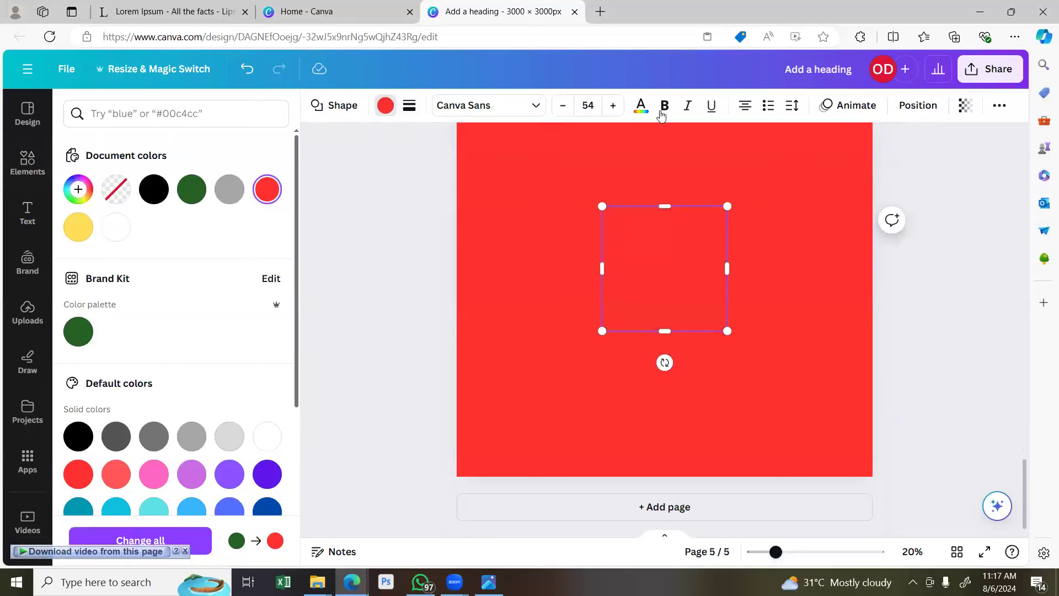
left_click(640, 106)
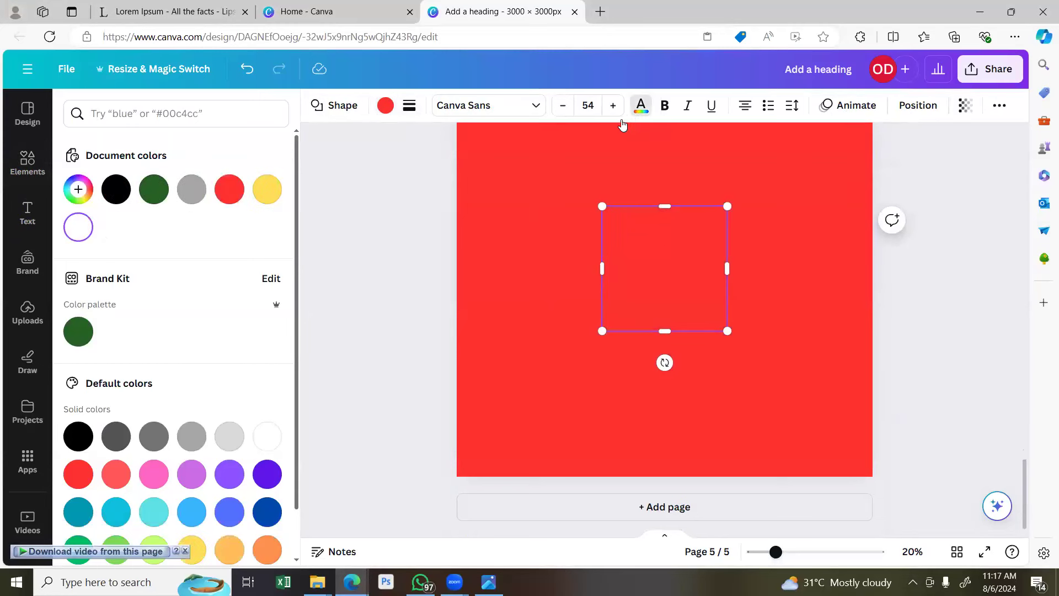
left_click(385, 106)
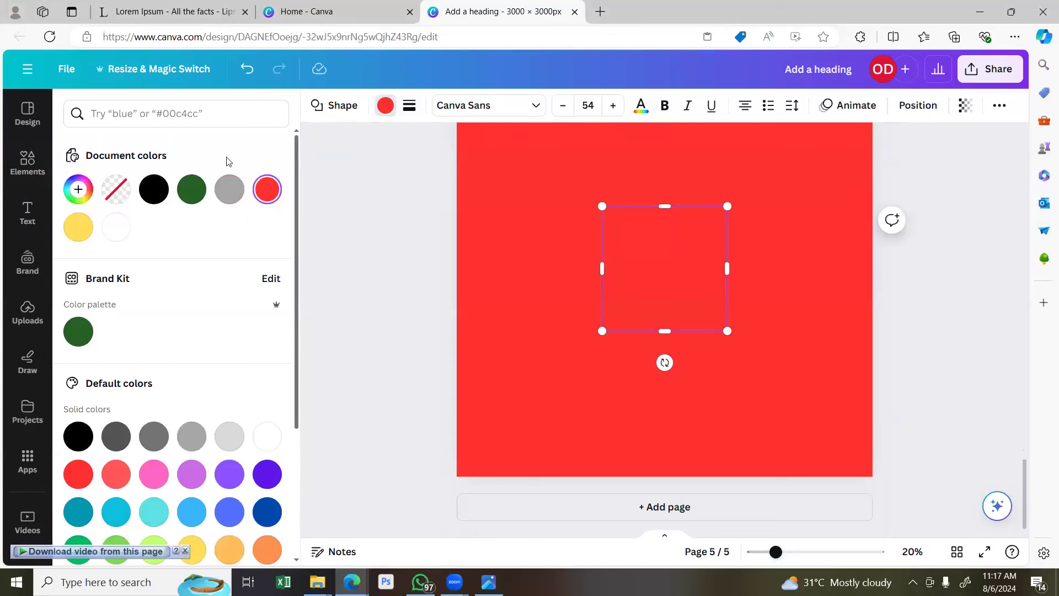
left_click(78, 189)
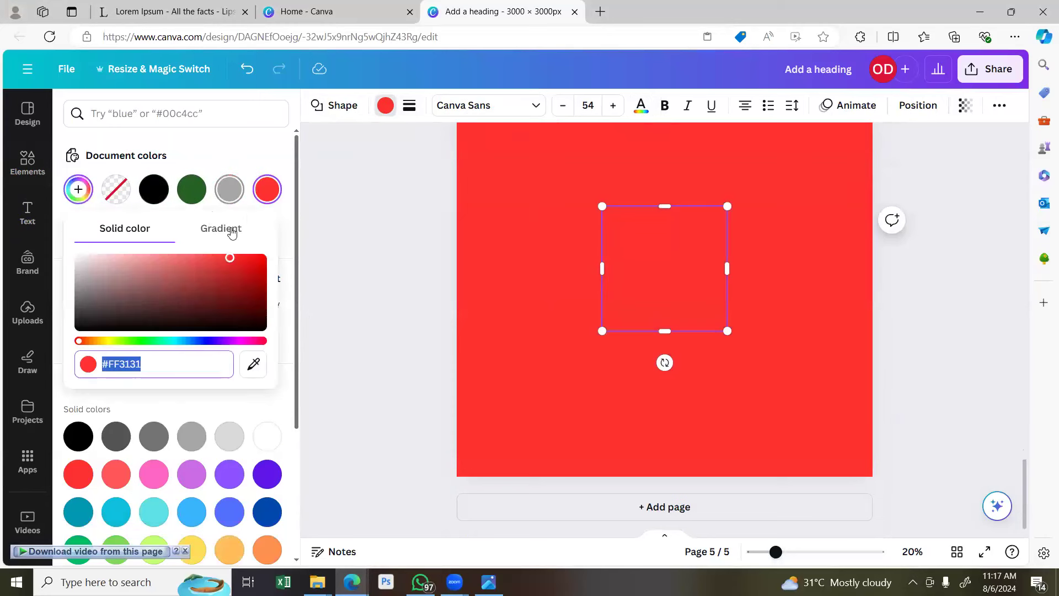
left_click(251, 264)
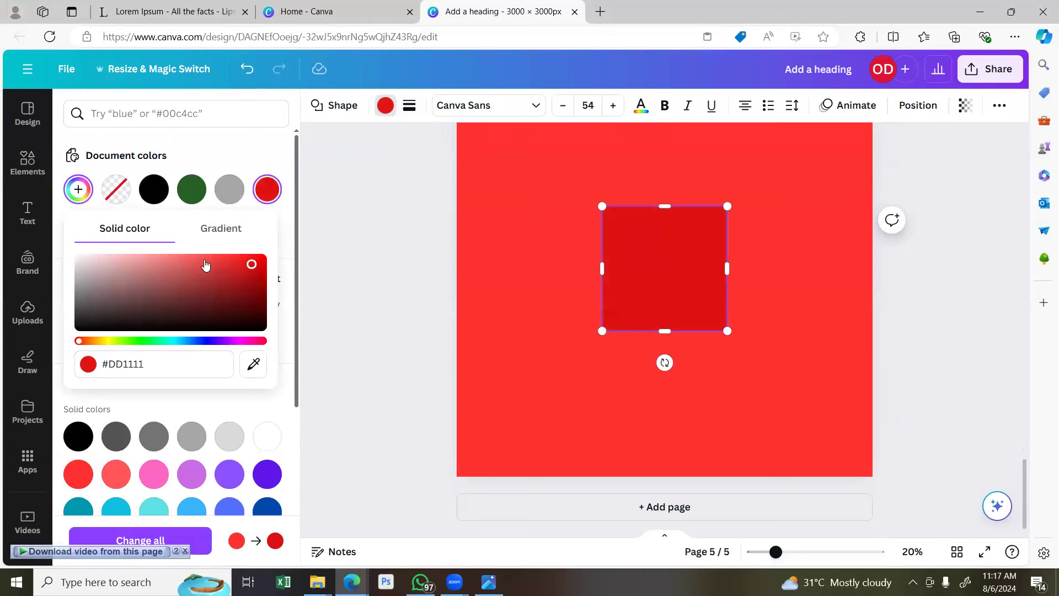
left_click(171, 257)
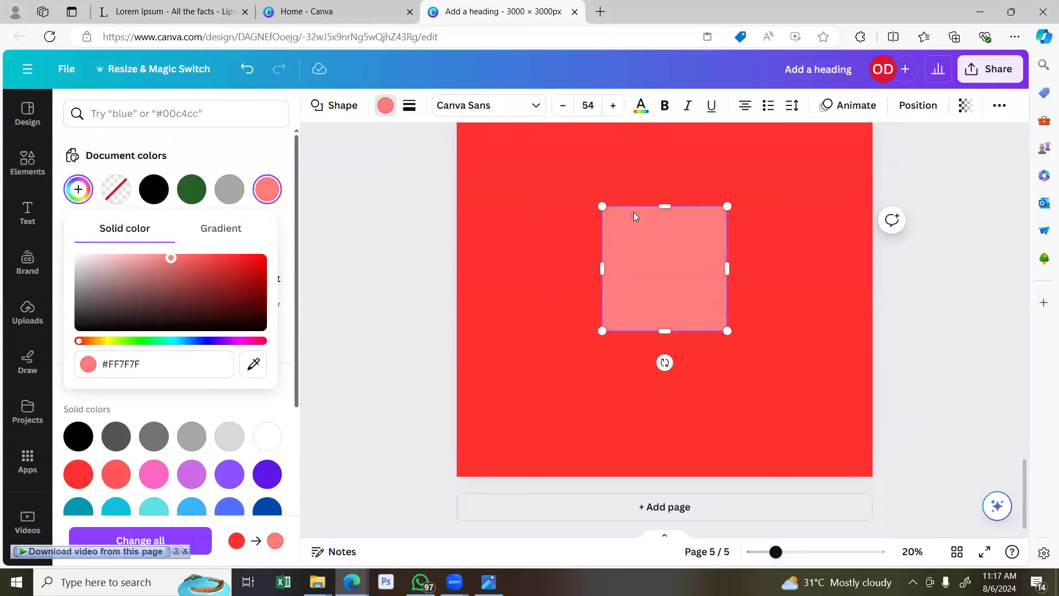
left_click(664, 226)
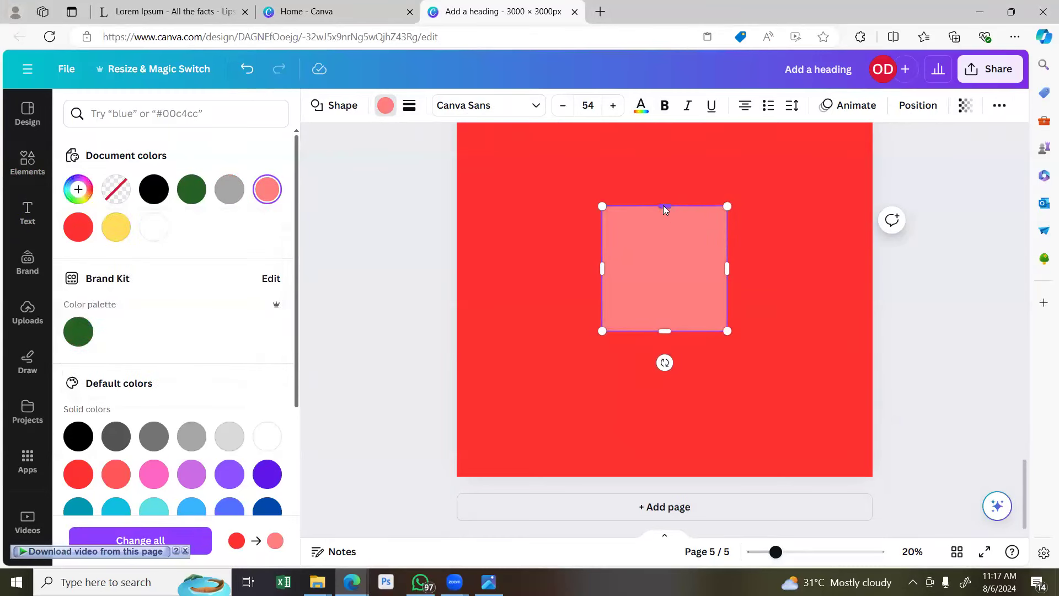
Flatten the square into a thin bar, move it bottom left, and place a copy top right.
left_click_drag(665, 206, 669, 307)
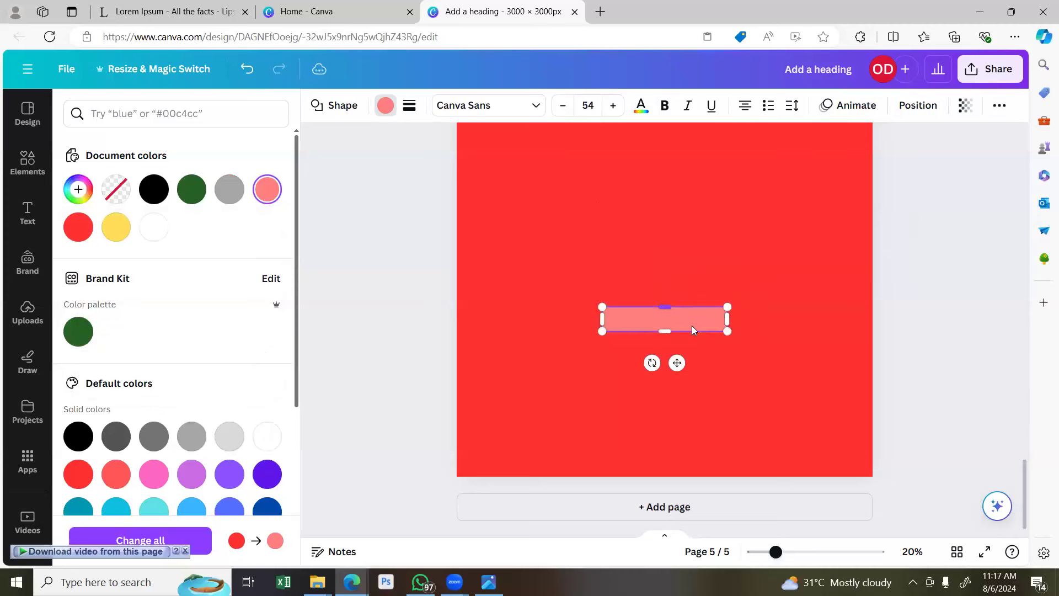
left_click_drag(681, 365, 576, 472)
left_click(929, 249)
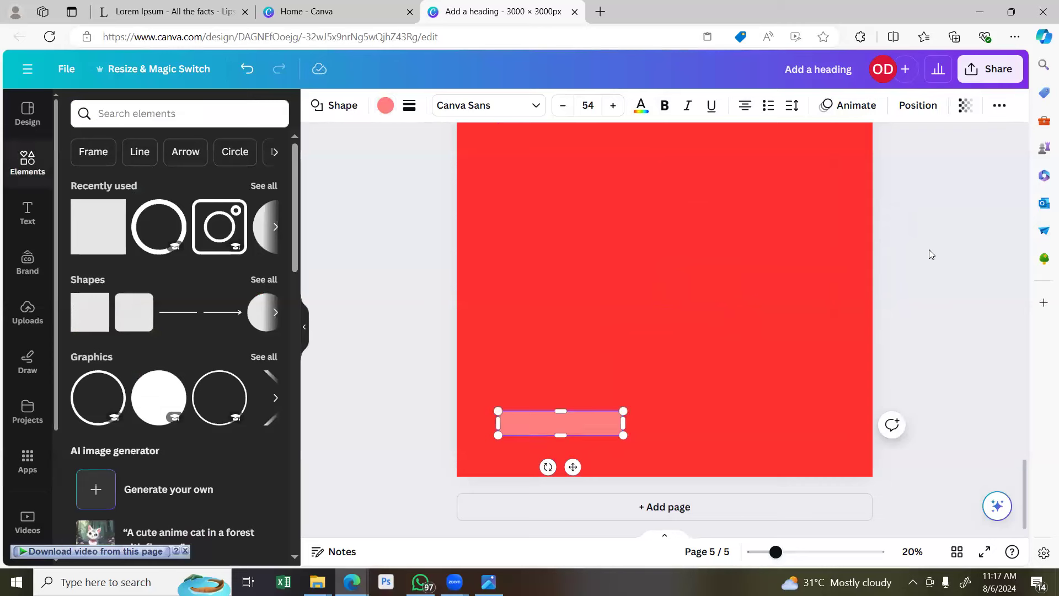
left_click(563, 420)
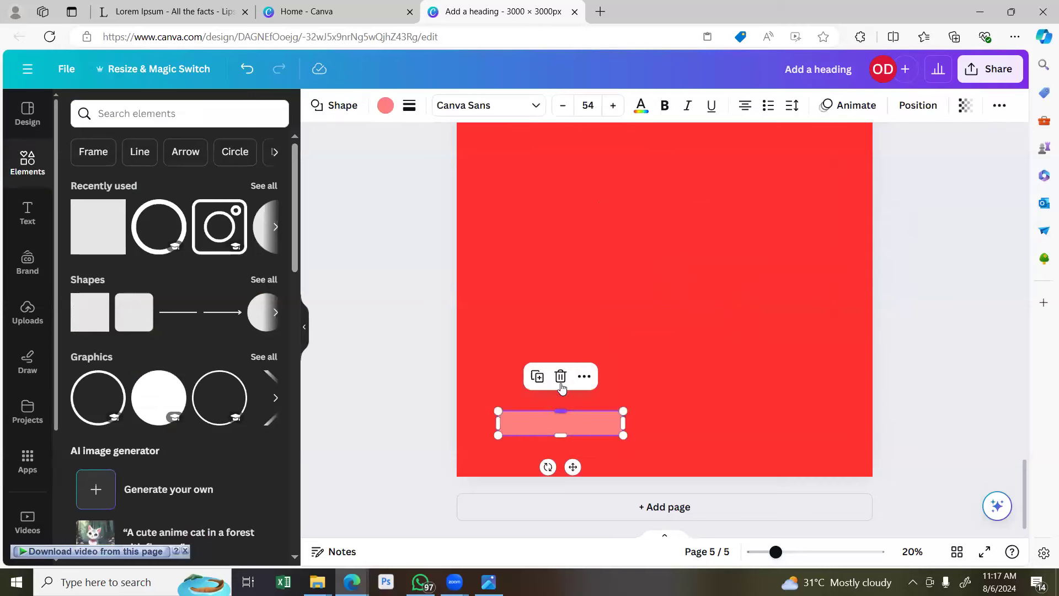
left_click_drag(564, 426, 770, 168)
scroll(787, 314, "up", 3)
left_click_drag(789, 372, 785, 324)
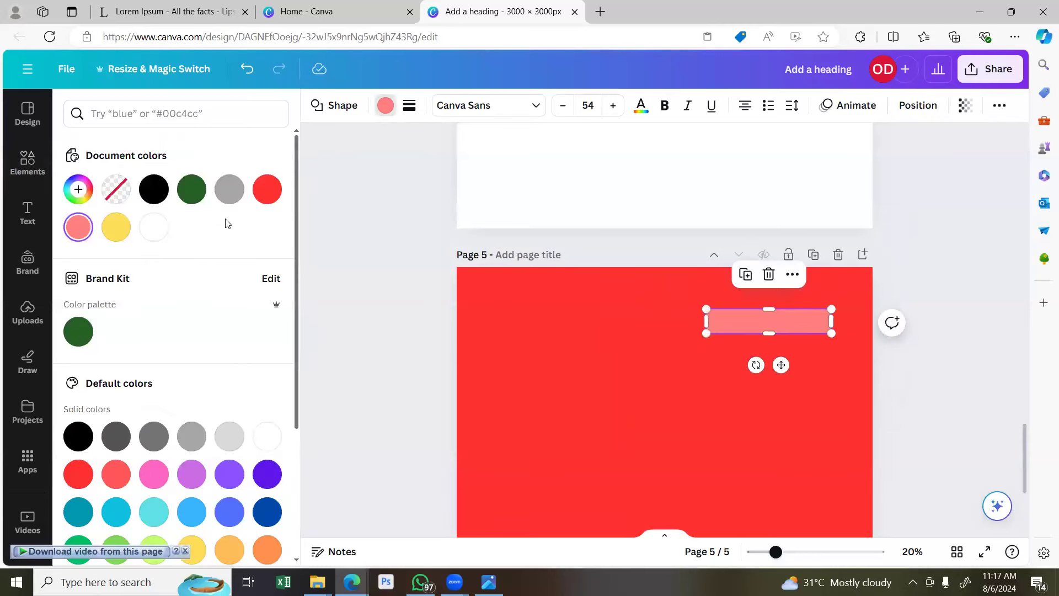
left_click(78, 189)
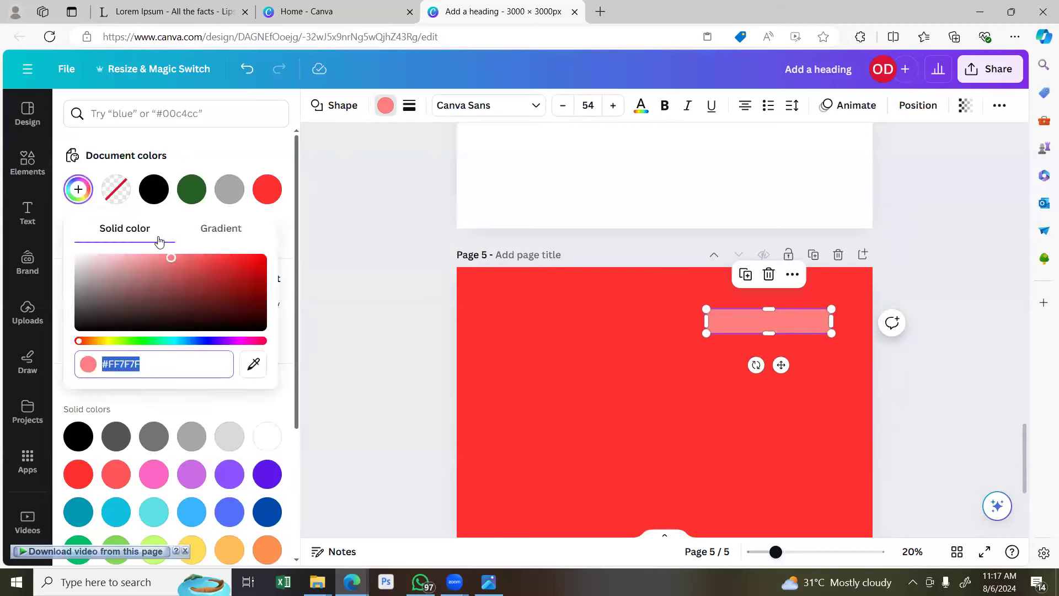
Colour the copied bar dark red #B80D0D.
left_click(254, 280)
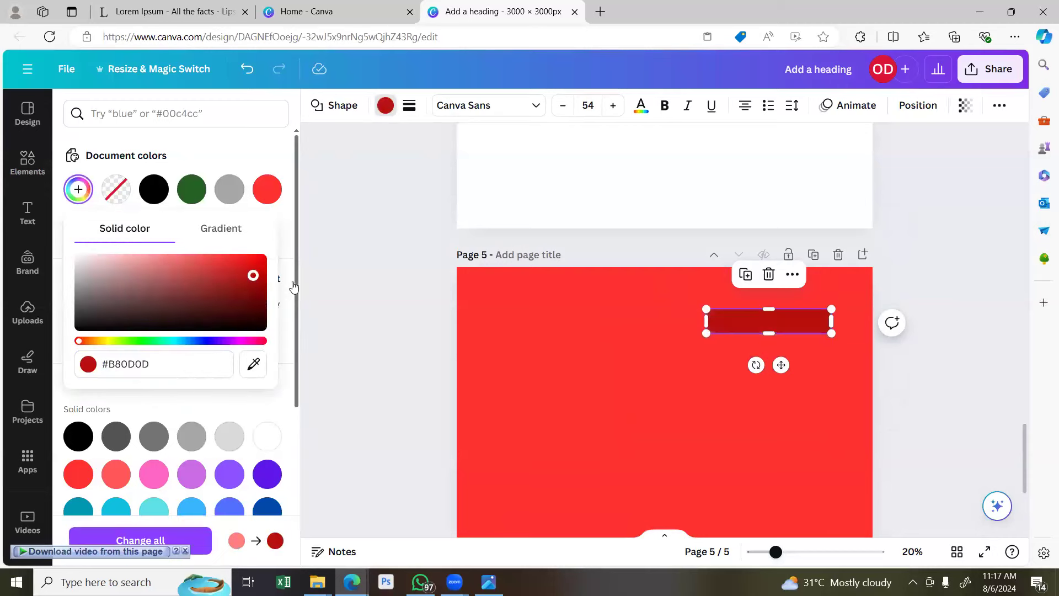
left_click(924, 230)
scroll(924, 230, "down", 3)
scroll(925, 230, "up", 3)
scroll(705, 426, "down", 3)
Stack the pink and dark red bars vertically in the middle of the page.
left_click_drag(601, 416, 698, 230)
scroll(758, 272, "up", 3)
left_click_drag(787, 259, 671, 402)
left_click(673, 367)
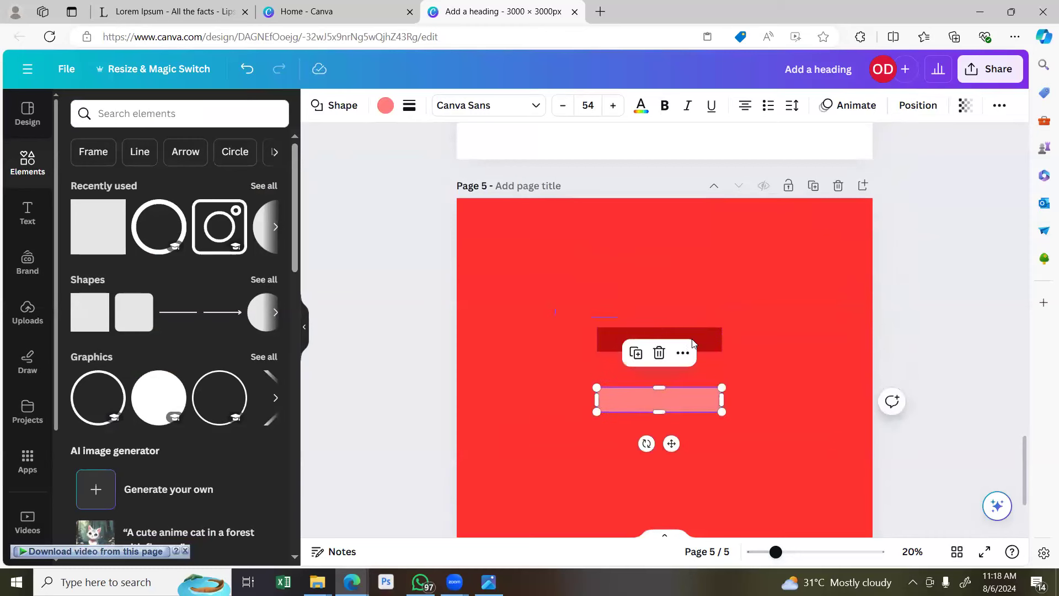
left_click(692, 343)
left_click_drag(686, 348, 687, 375)
key("ctrl+z")
Recolour the middle bar medium red #D61E1E.
left_click(383, 108)
left_click(78, 189)
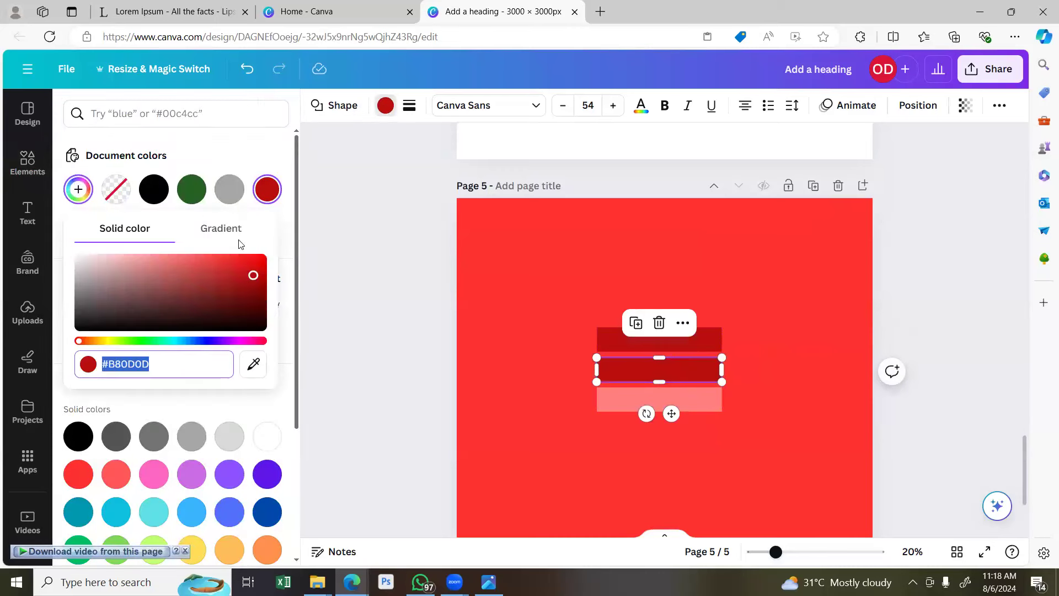
left_click(241, 271)
left_click(498, 318)
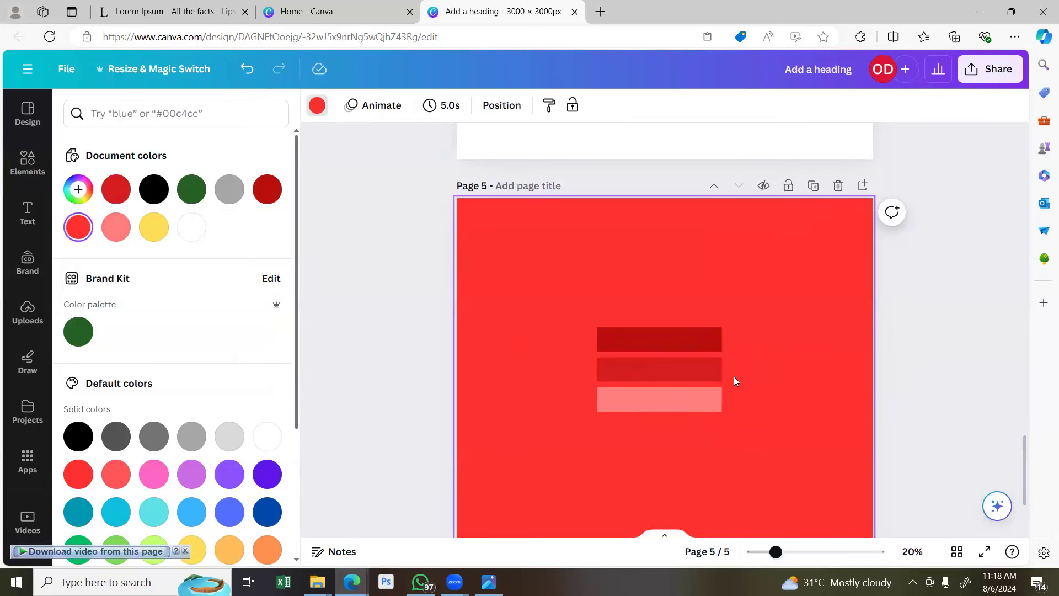
left_click_drag(675, 452, 673, 326)
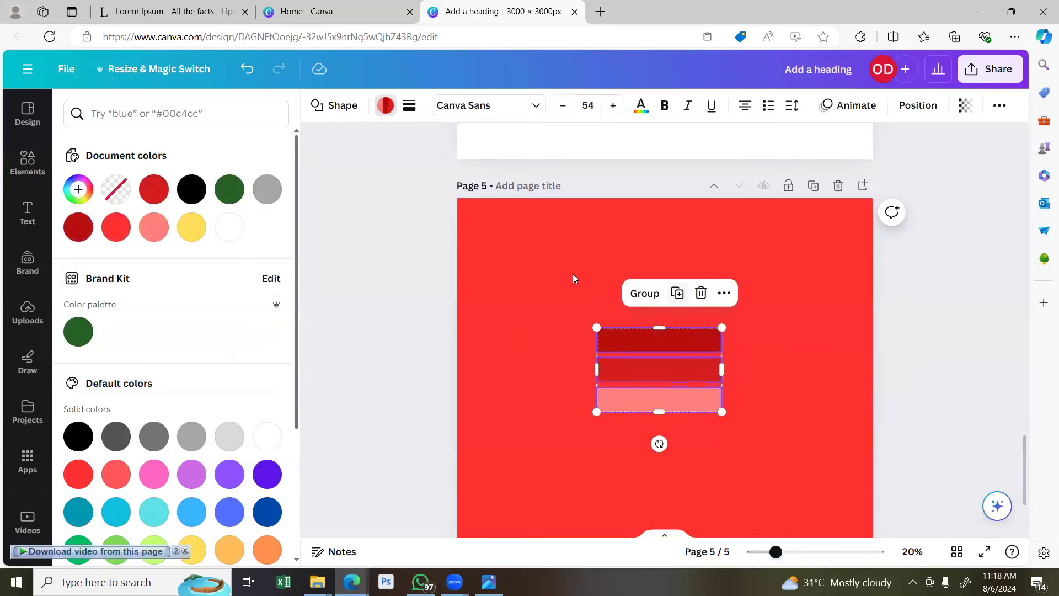
left_click(918, 104)
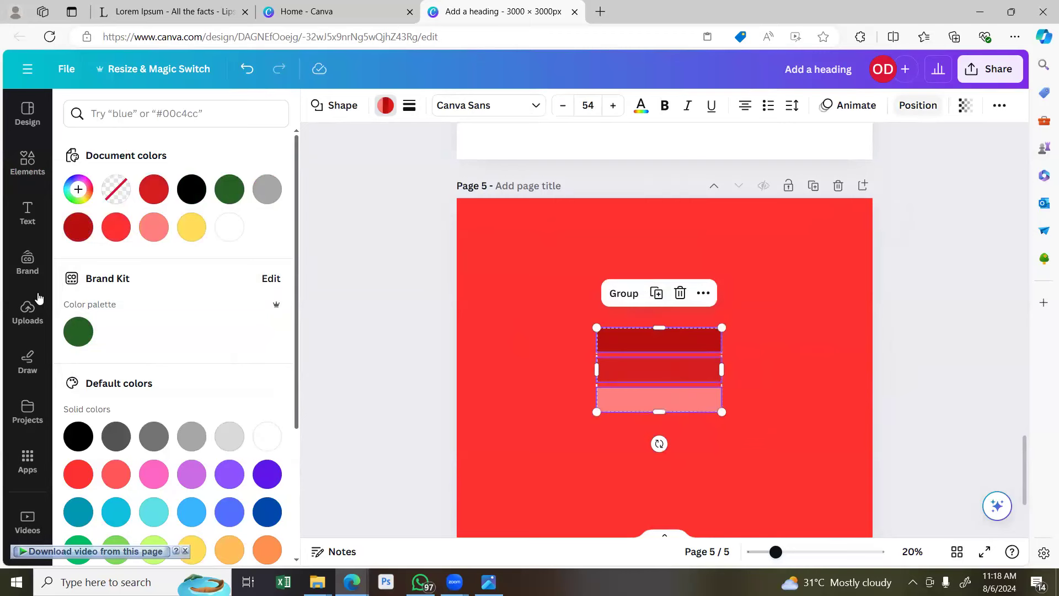
left_click(110, 259)
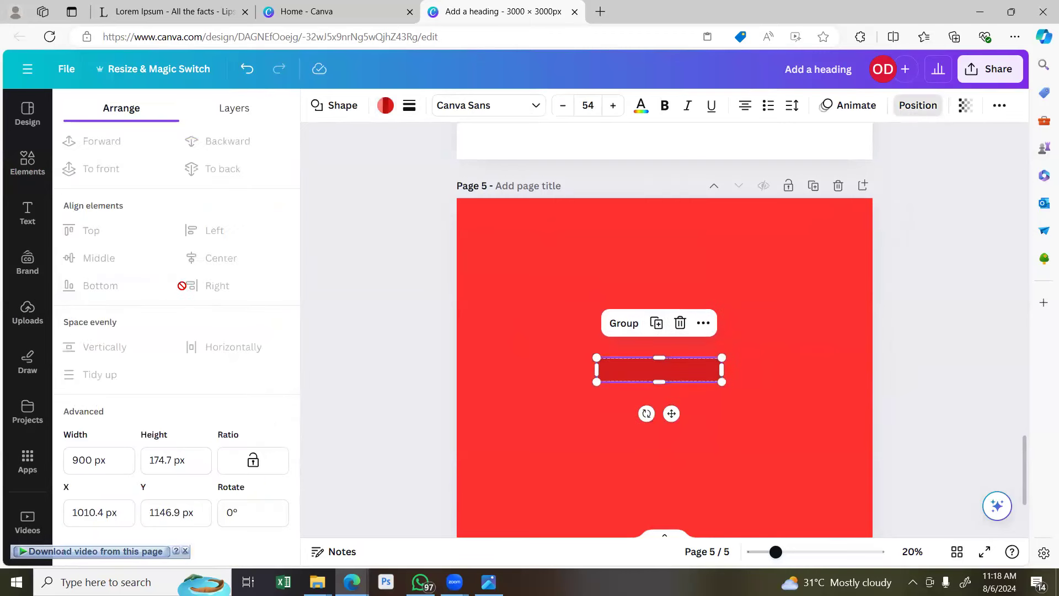
key("ctrl+z")
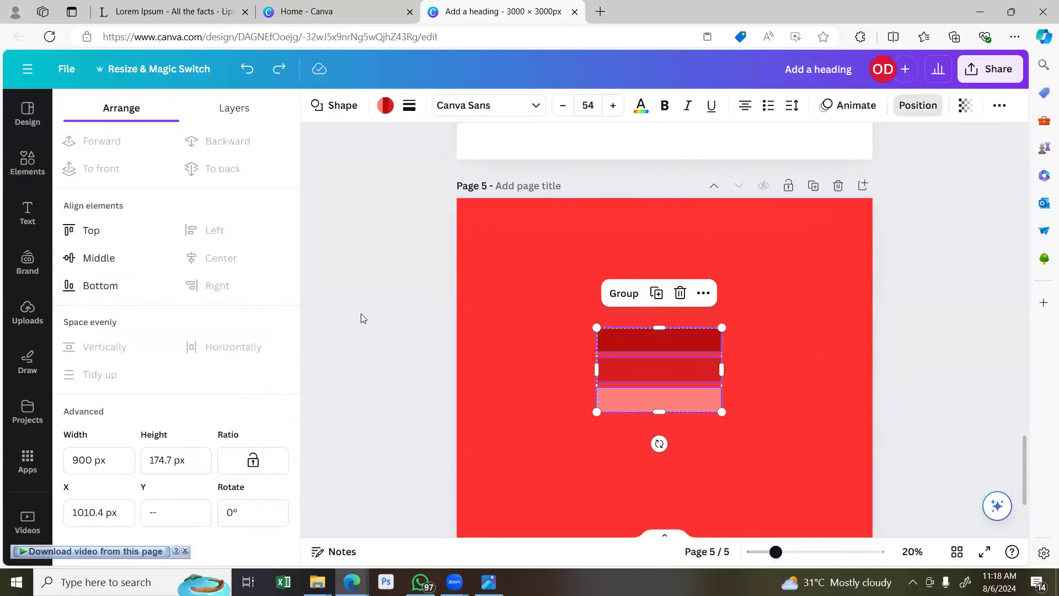
left_click(448, 338)
left_click(550, 364)
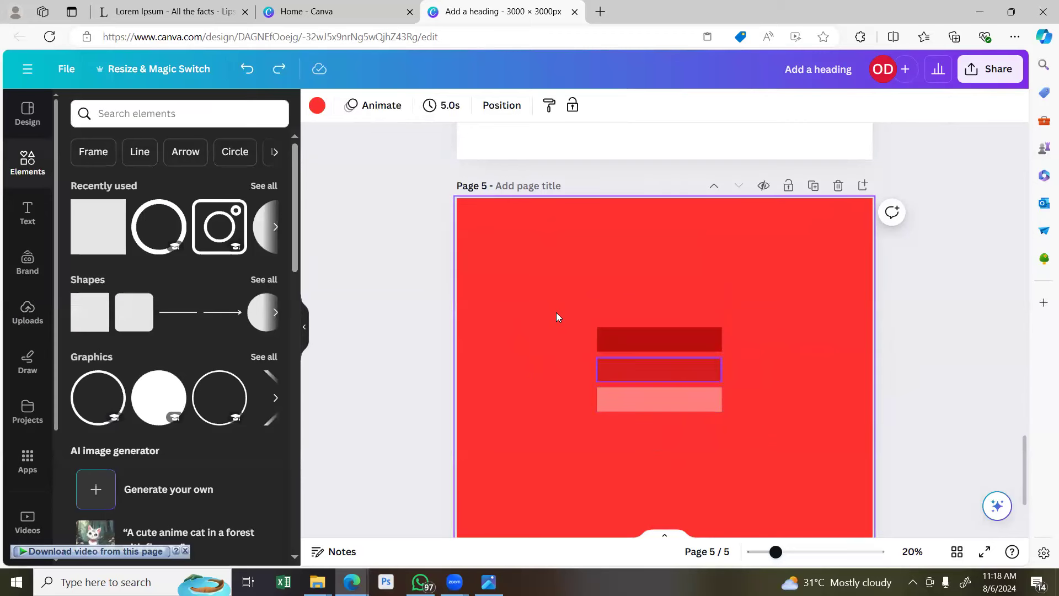
scroll(681, 320, "down", 3)
left_click_drag(594, 187, 741, 289)
left_click(751, 285)
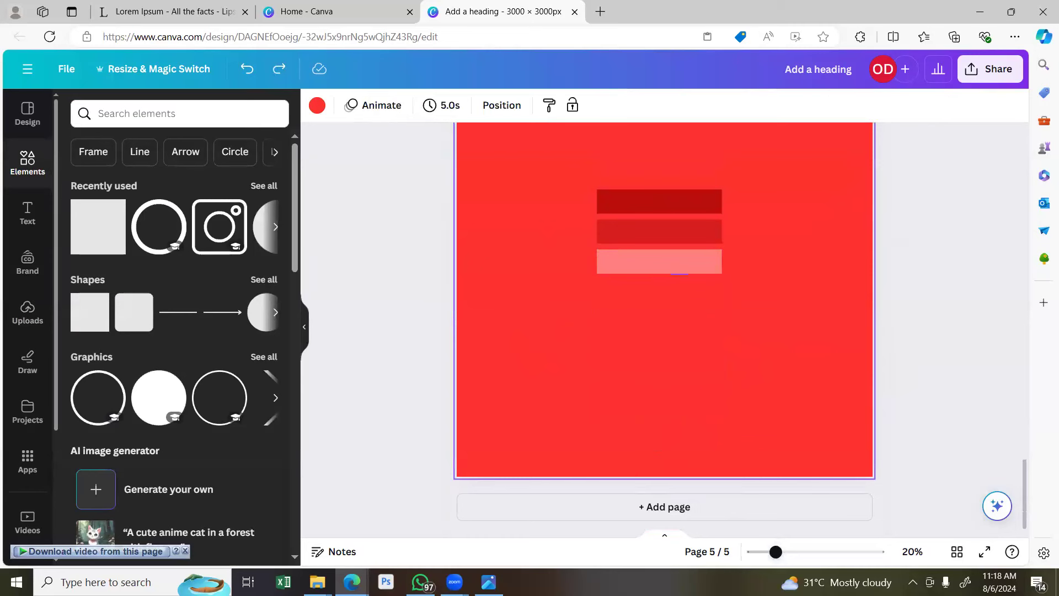
left_click(659, 264)
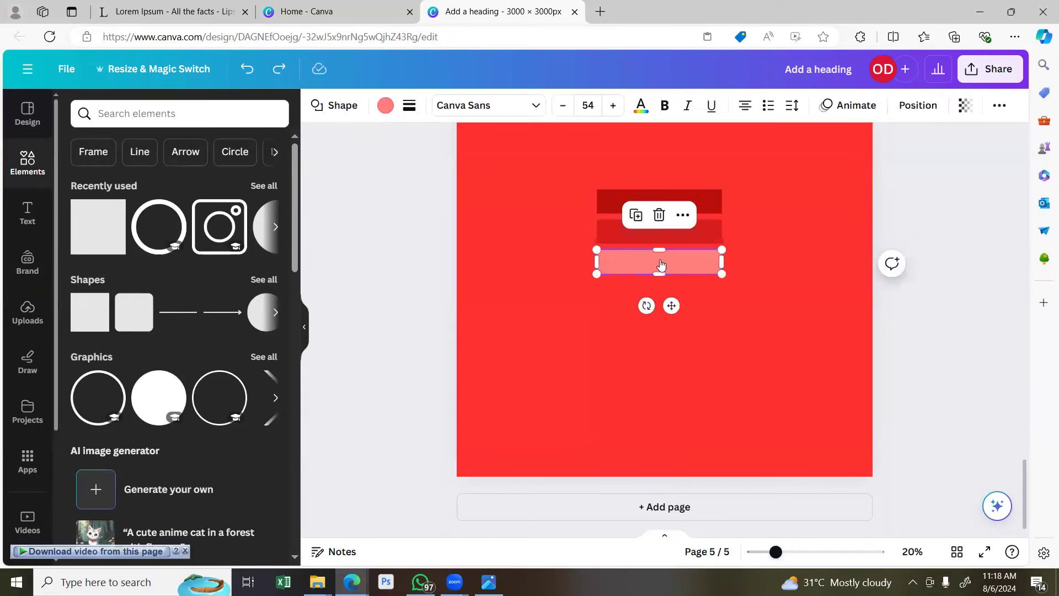
Delete the pink bar and the middle red bar.
left_click(658, 215)
left_click(659, 230)
left_click(659, 184)
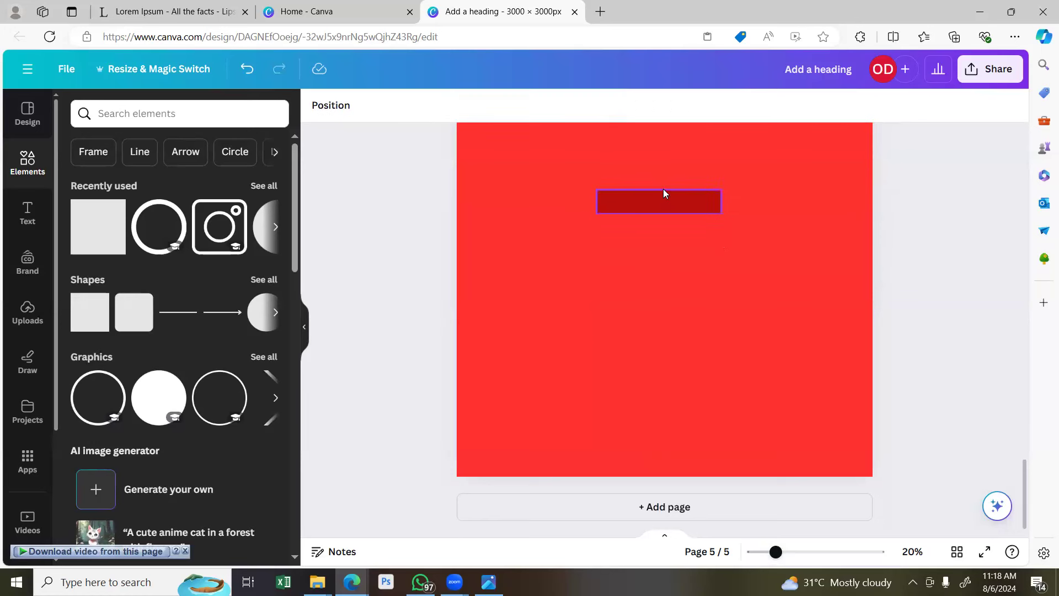
left_click(584, 225)
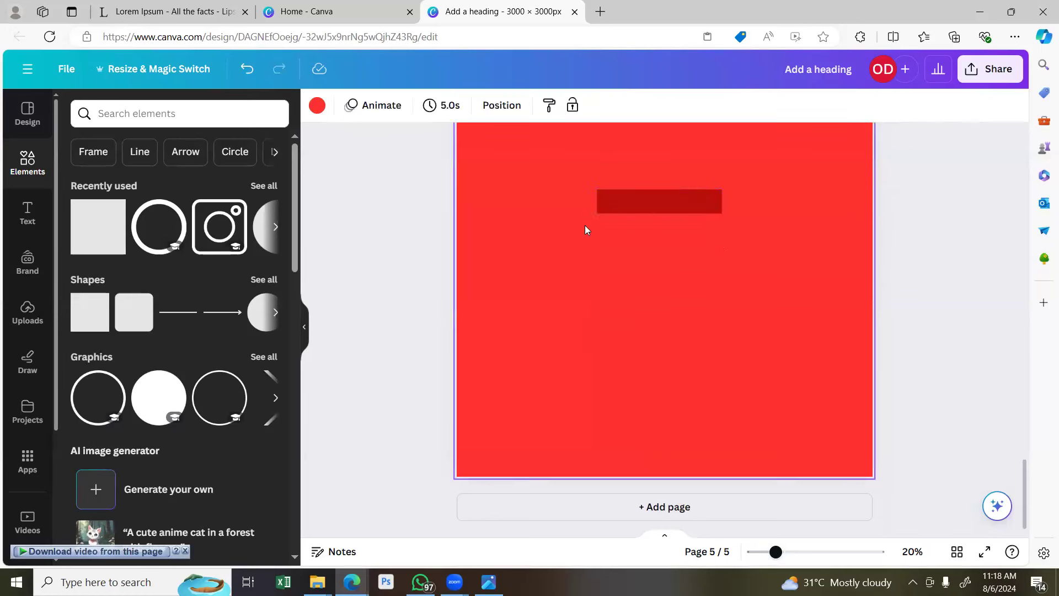
Stretch the dark red bar into a wide rectangle, then delete it too.
left_click(716, 211)
left_click_drag(659, 213, 661, 373)
left_click_drag(721, 282, 813, 282)
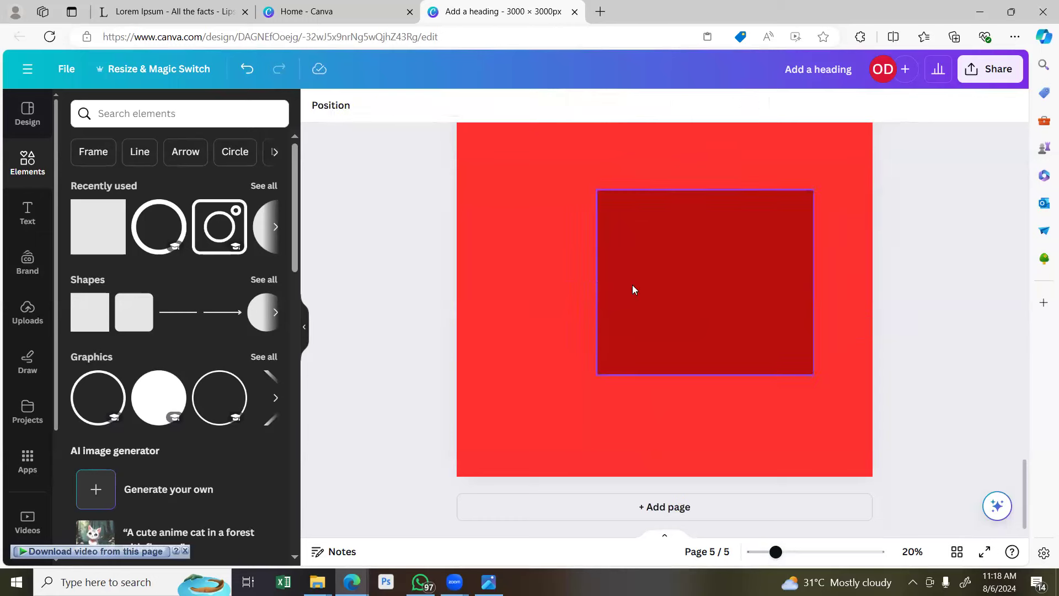
left_click_drag(596, 282, 498, 282)
scroll(757, 316, "up", 3)
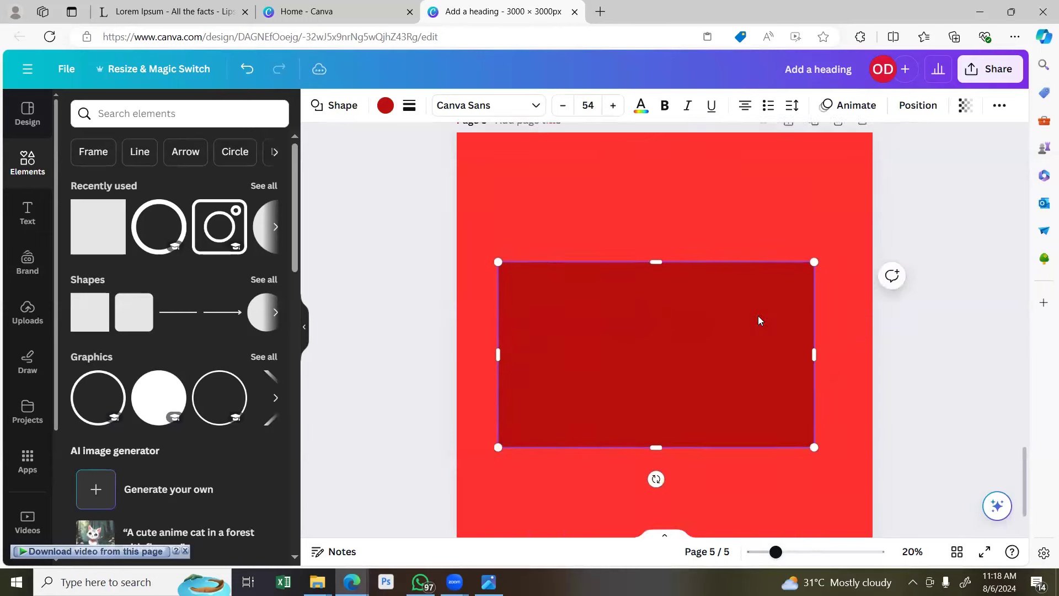
left_click_drag(757, 429, 749, 386)
scroll(749, 386, "down", 3)
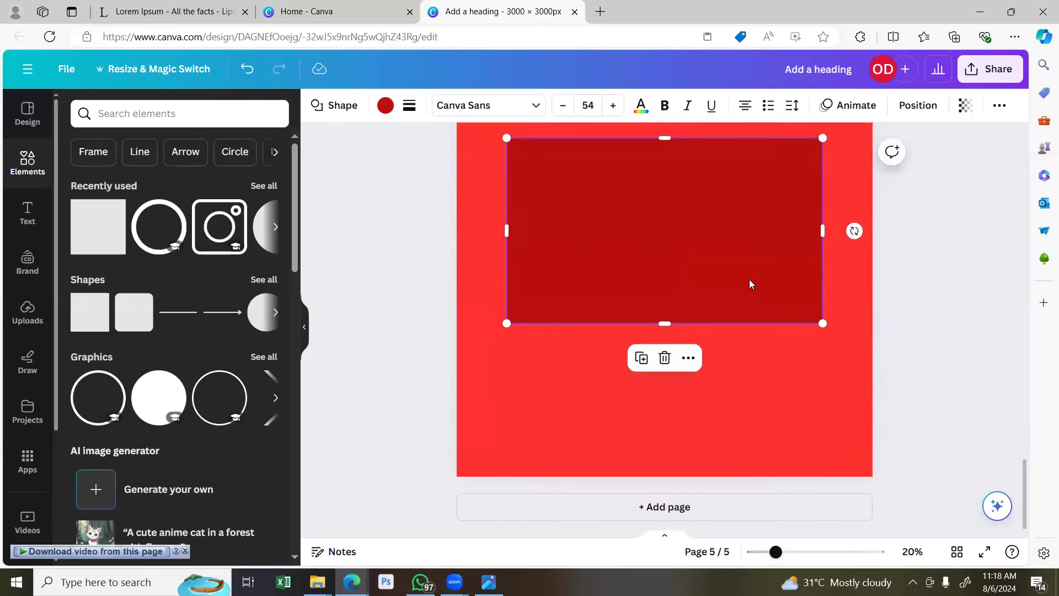
left_click(761, 358)
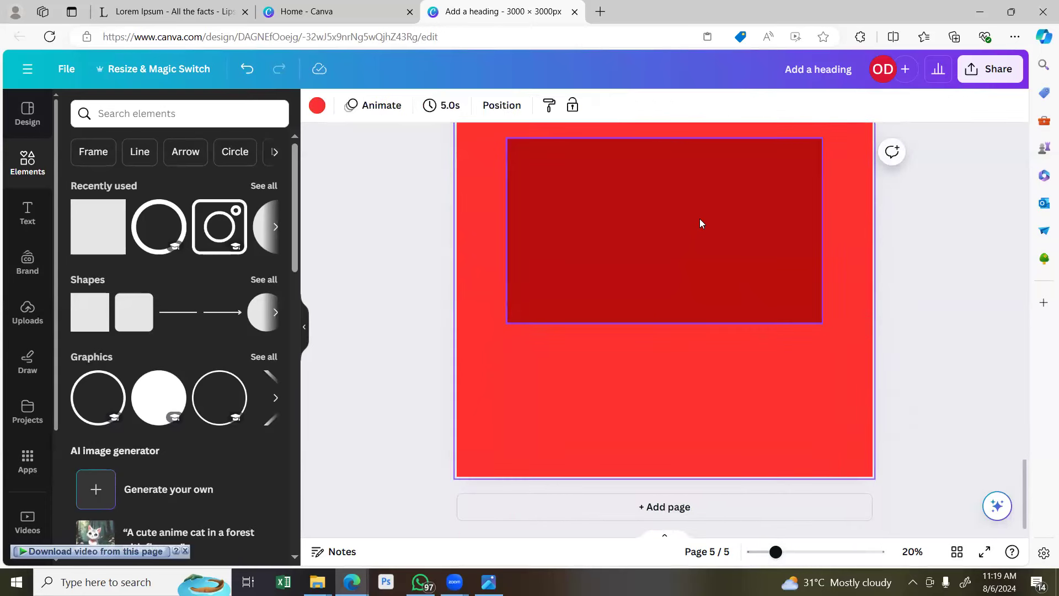
left_click(687, 274)
left_click_drag(665, 323, 664, 274)
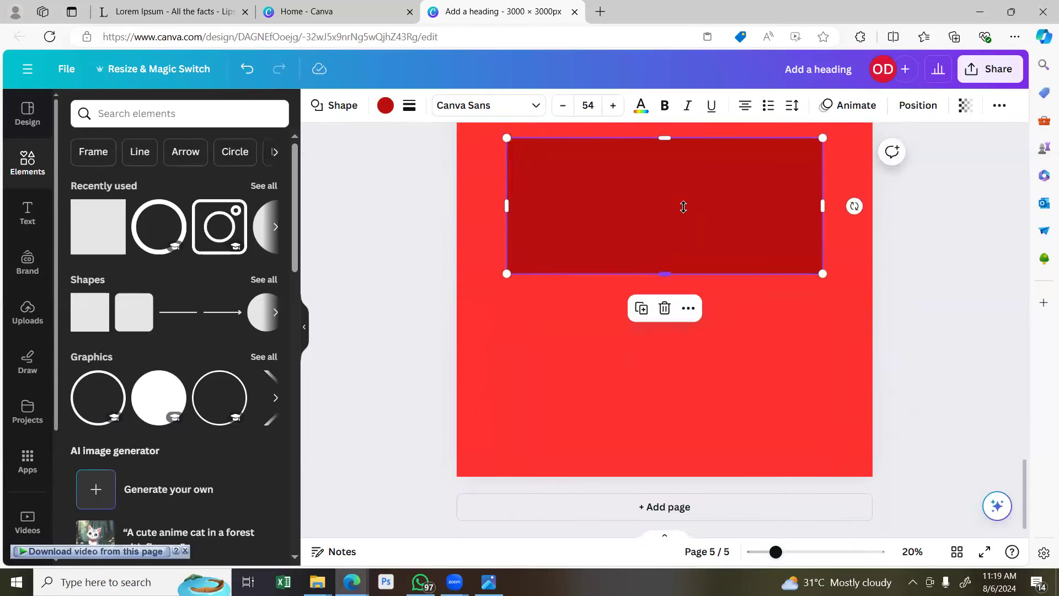
scroll(681, 267, "up", 3)
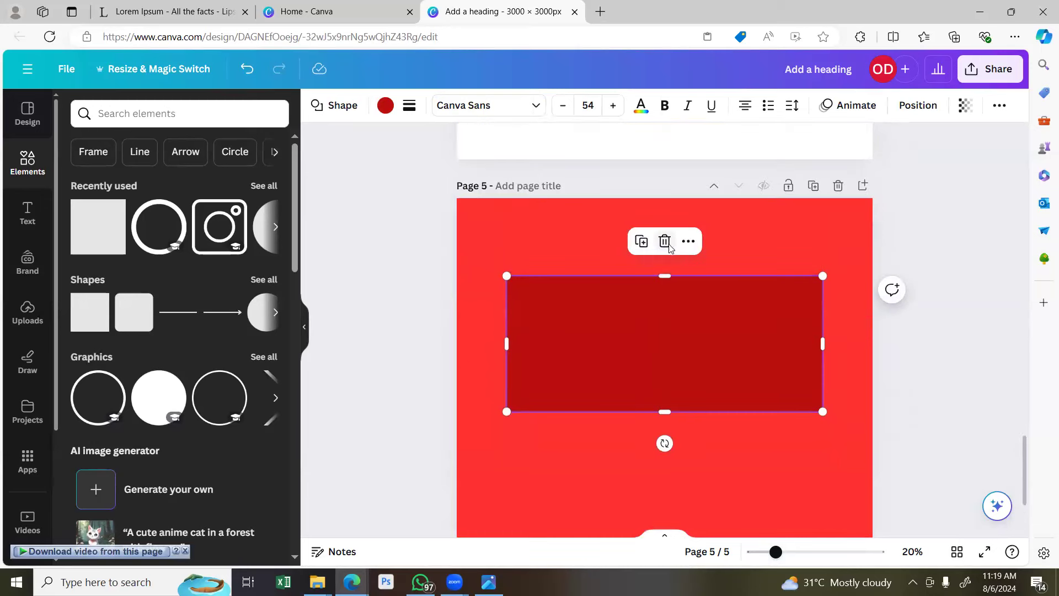
left_click(664, 241)
Add a 'CMYK' text box, enlarge it to size 299, centre it and make it white.
key("t")
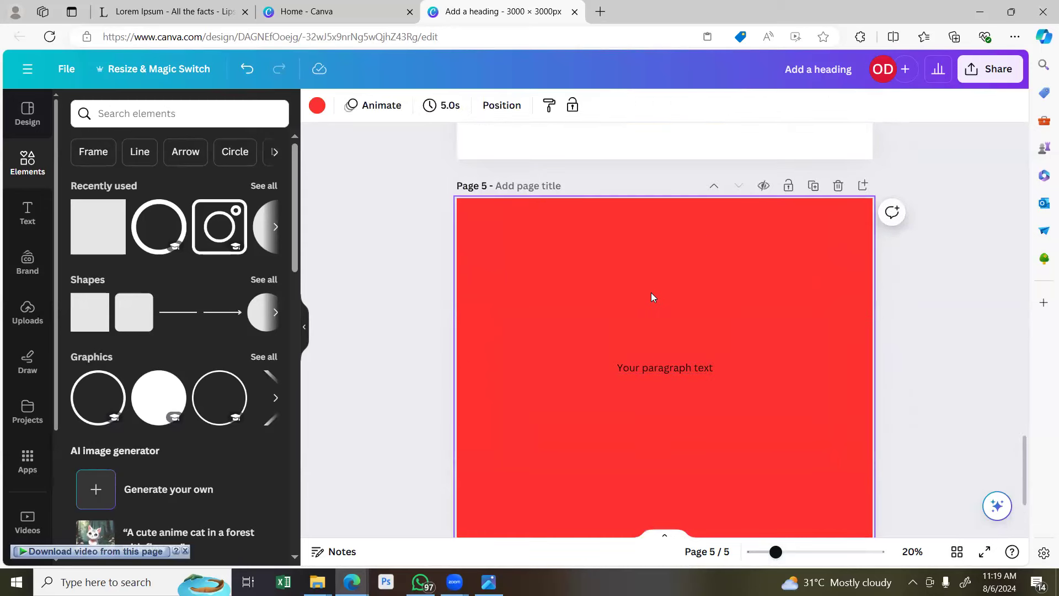
left_click(660, 365)
left_click(662, 366)
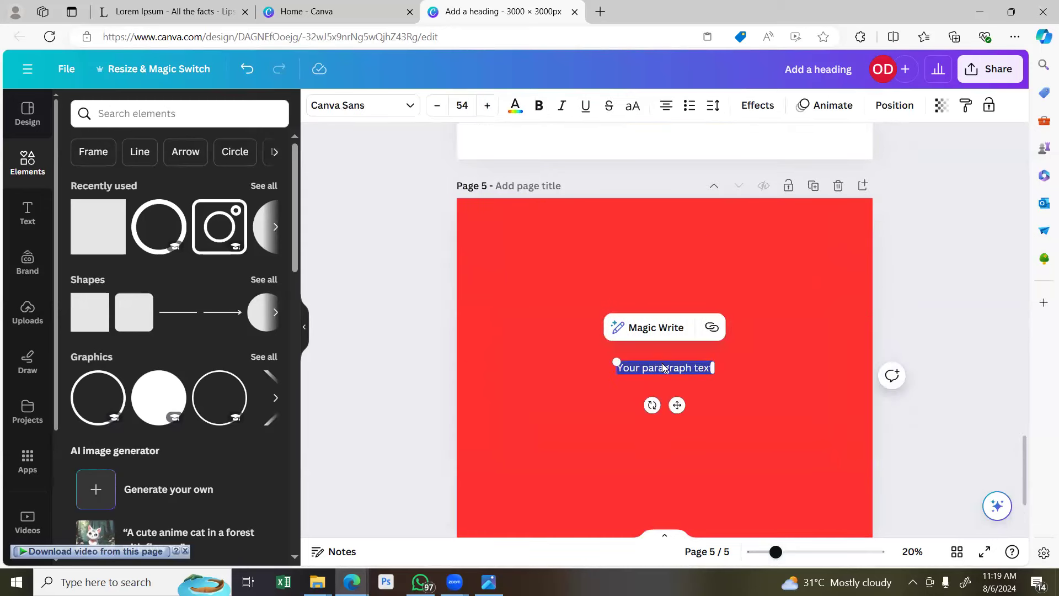
type("GM")
type("YK")
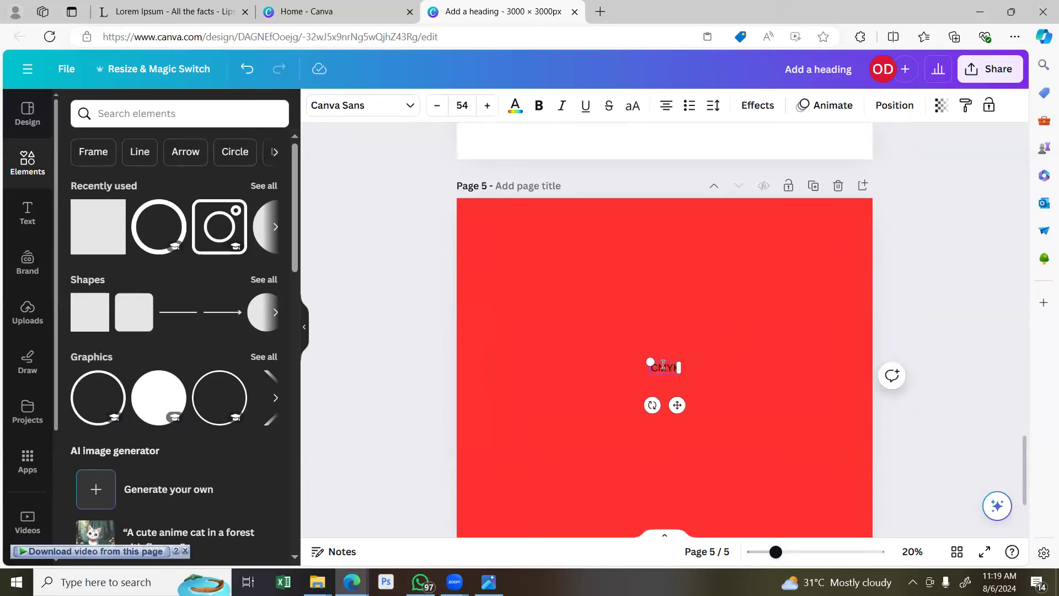
left_click_drag(650, 357, 518, 321)
left_click(735, 394)
left_click_drag(604, 356, 669, 357)
left_click(509, 110)
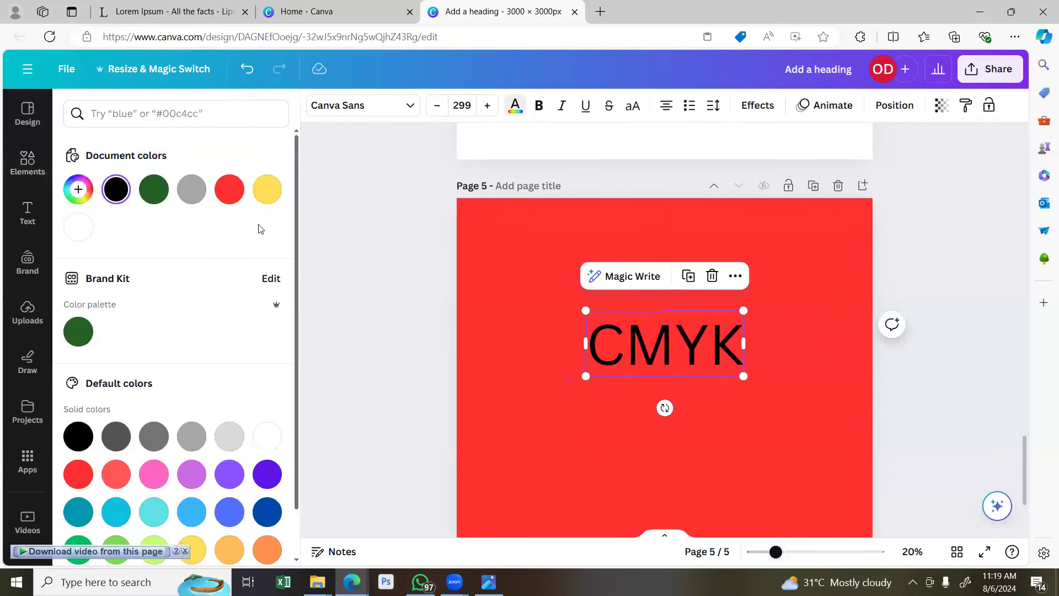
left_click(78, 226)
Duplicate the CMYK heading below the original and retype the copy as 'RGB'.
left_click(688, 276)
left_click_drag(675, 342, 665, 423)
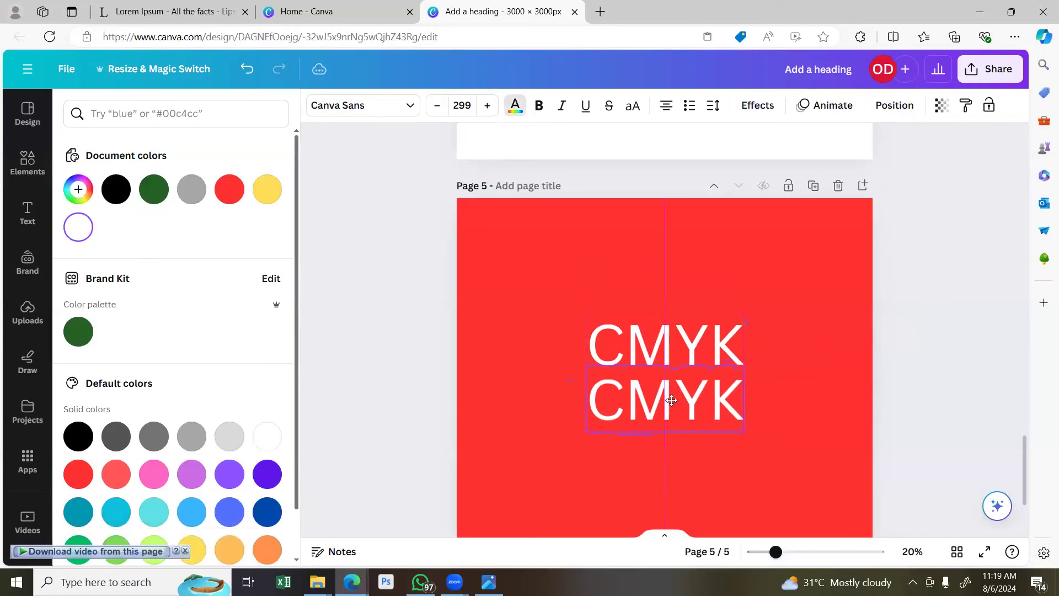
double_click(673, 400)
type("r")
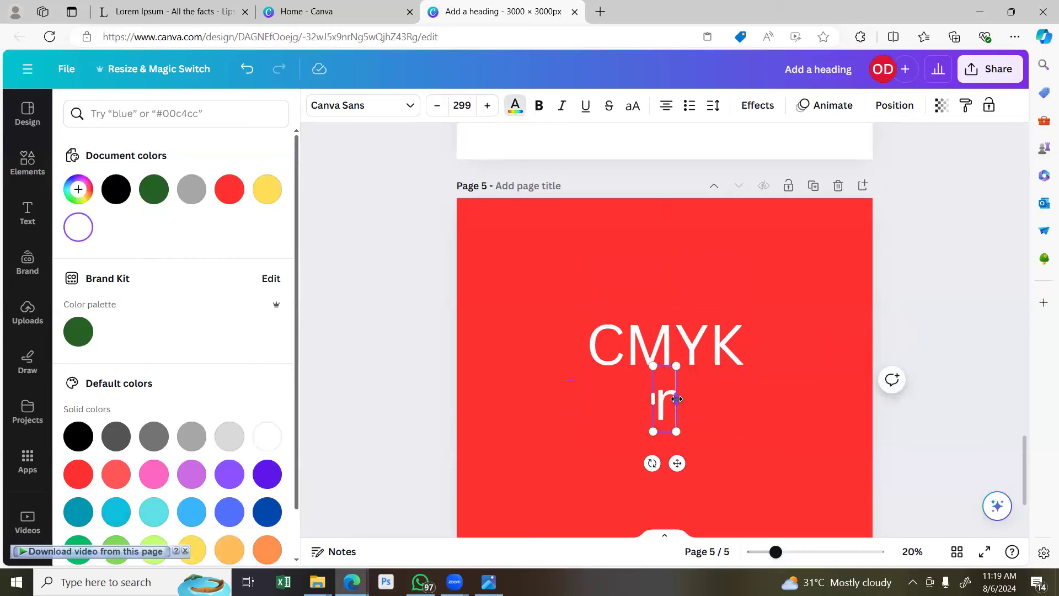
key("ctrl+a")
type("G")
key("BackSpace")
type("RGB")
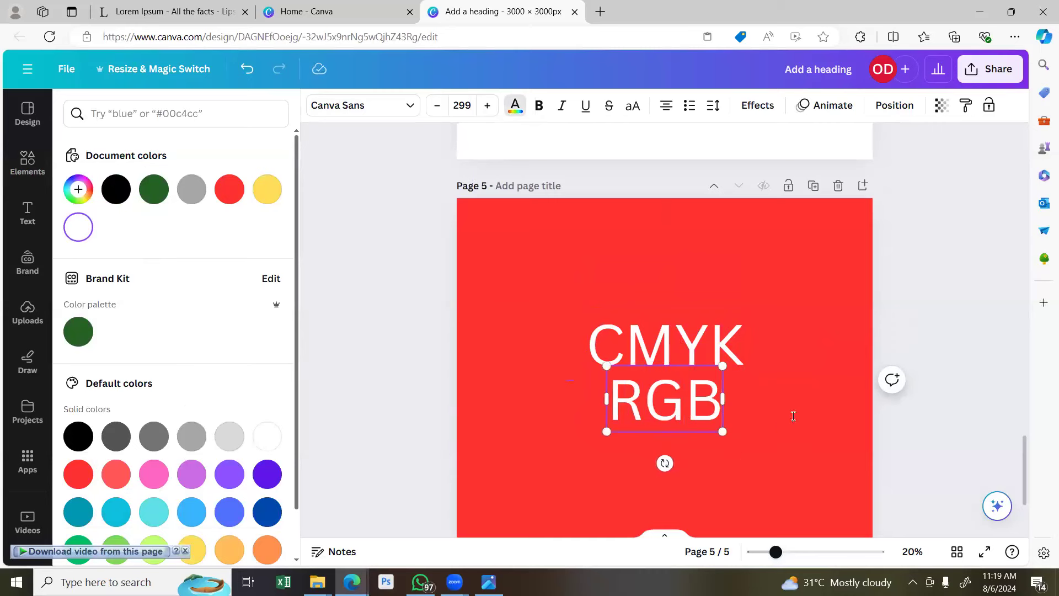
Move the RGB heading down below the CMYK heading.
left_click(713, 277)
scroll(743, 325, "down", 2)
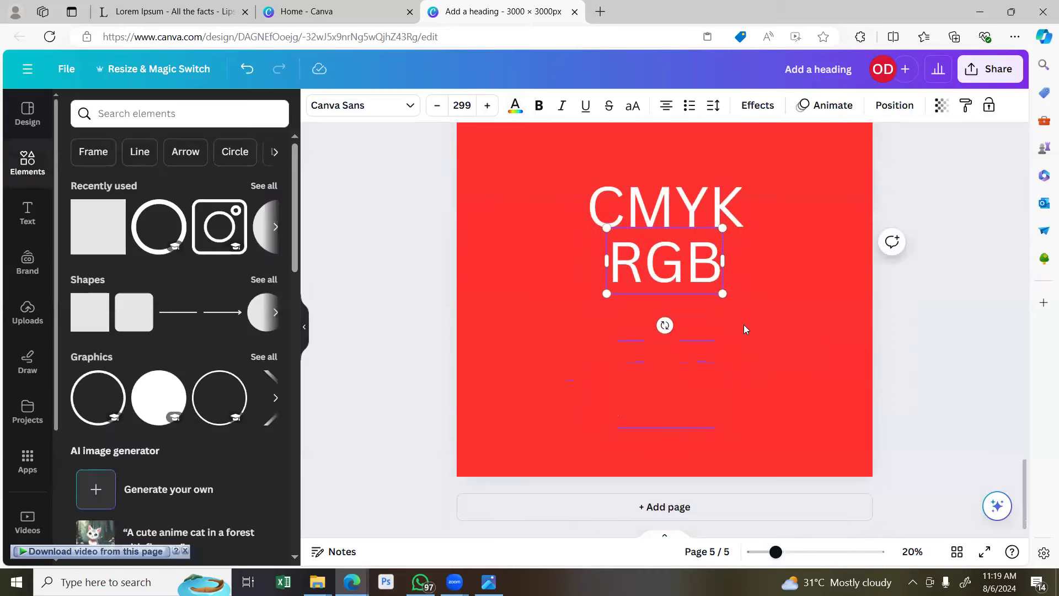
key("Escape")
left_click(662, 267)
left_click_drag(662, 268, 675, 330)
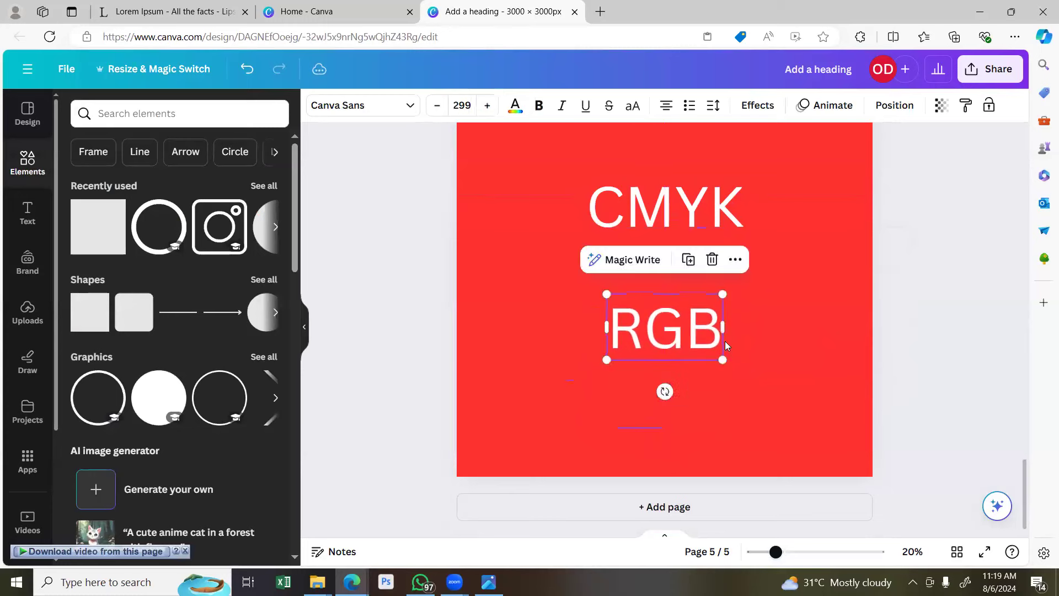
Enlarge the CMYK heading to size 484 and centre it on the page.
scroll(720, 341, "up", 2)
left_click(702, 345)
left_click_drag(744, 310, 805, 286)
left_click_drag(585, 375, 546, 390)
left_click_drag(678, 331, 683, 330)
Enlarge RGB to size 531, centre it under CMYK, and place a copy between them.
scroll(688, 324, "down", 2)
left_click(675, 339)
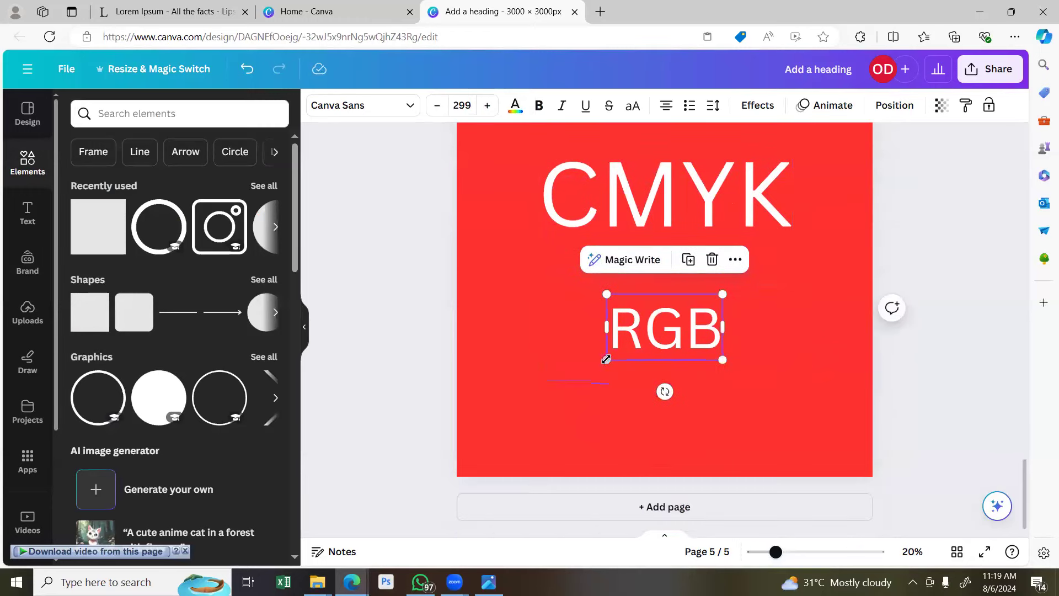
left_click_drag(606, 359, 537, 400)
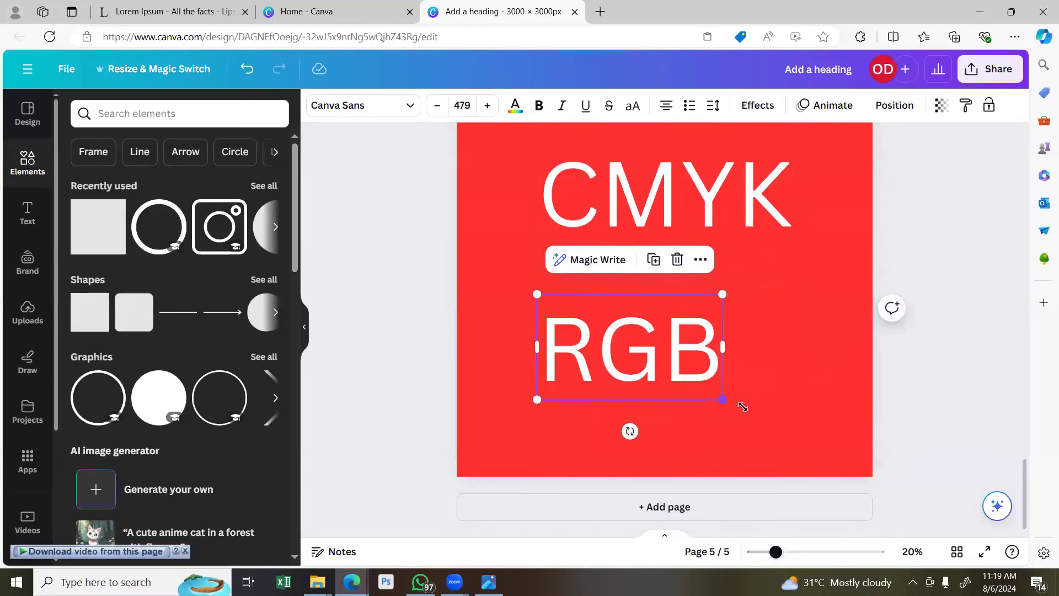
left_click_drag(742, 407, 762, 418)
left_click_drag(693, 366, 719, 368)
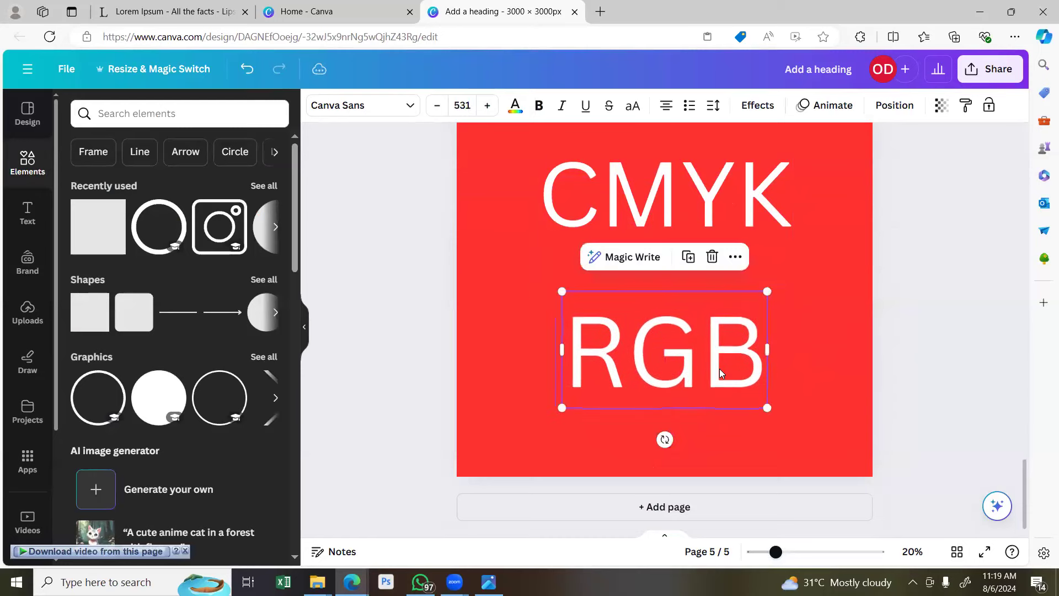
scroll(717, 371, "up", 3)
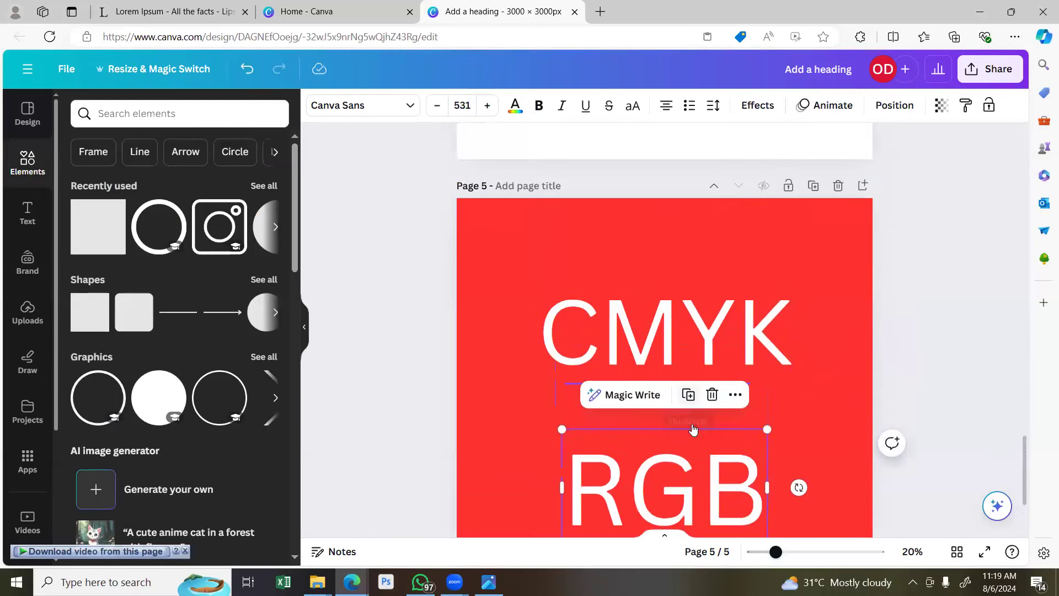
left_click_drag(686, 475, 685, 409)
Replace the copied text with CYAN and shrink it to a small label.
double_click(685, 409)
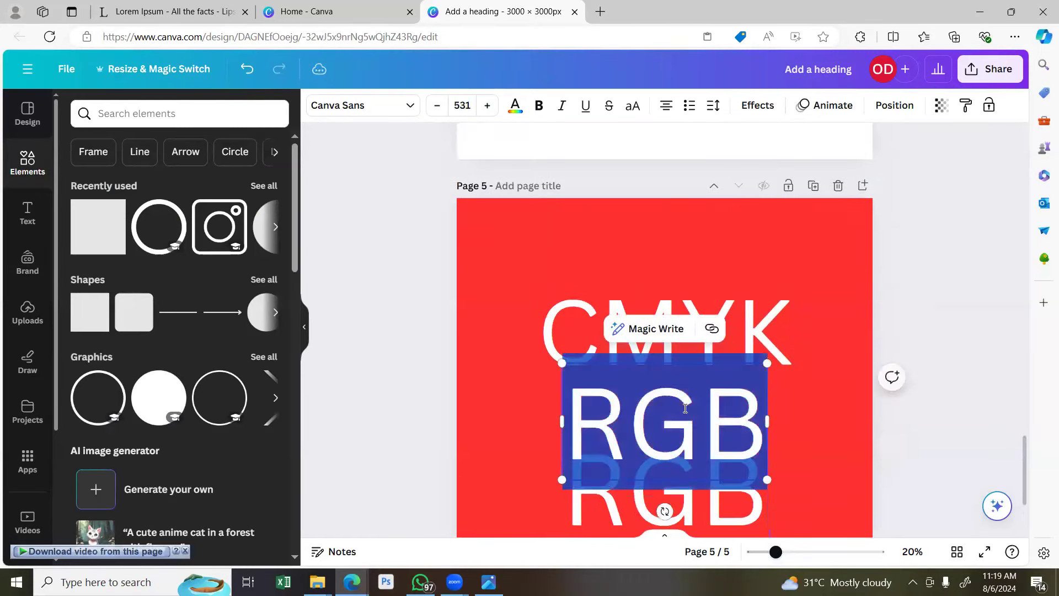
type("CYAN")
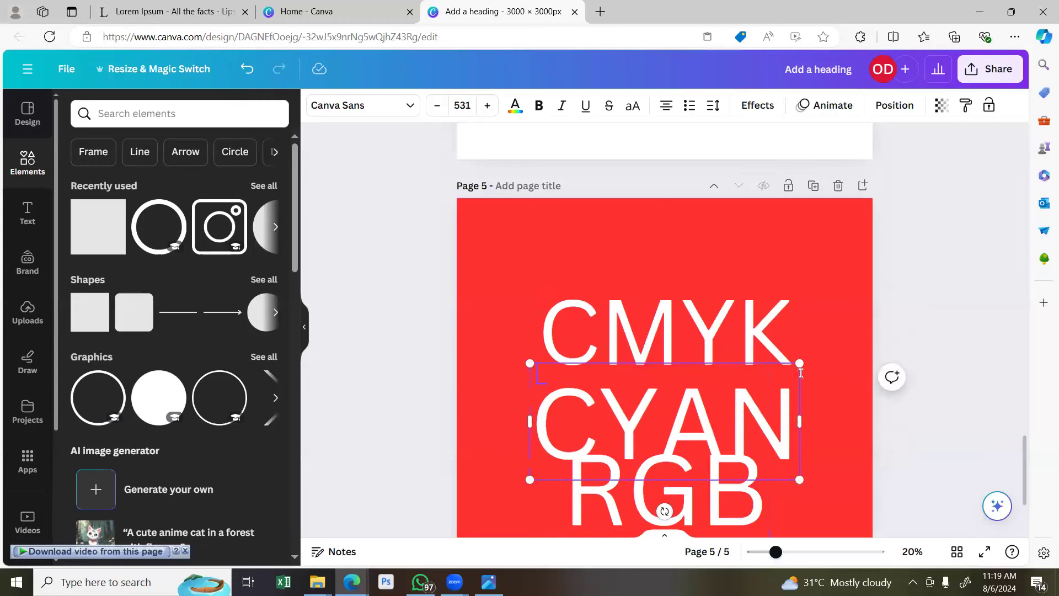
left_click_drag(799, 363, 578, 318)
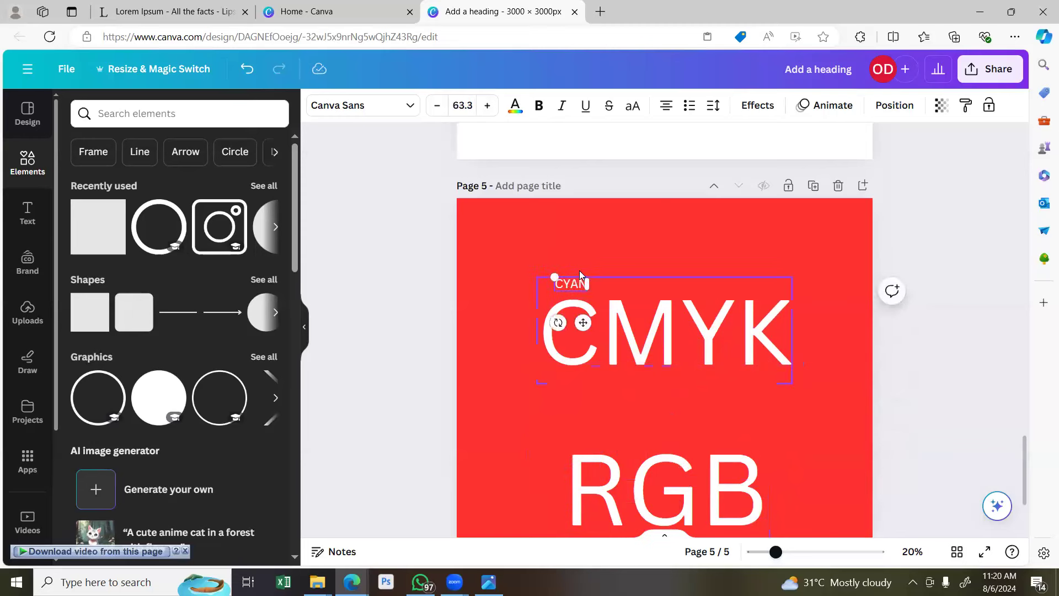
Duplicate the CYAN label to its right and rename it MAGENTA.
left_click(564, 285)
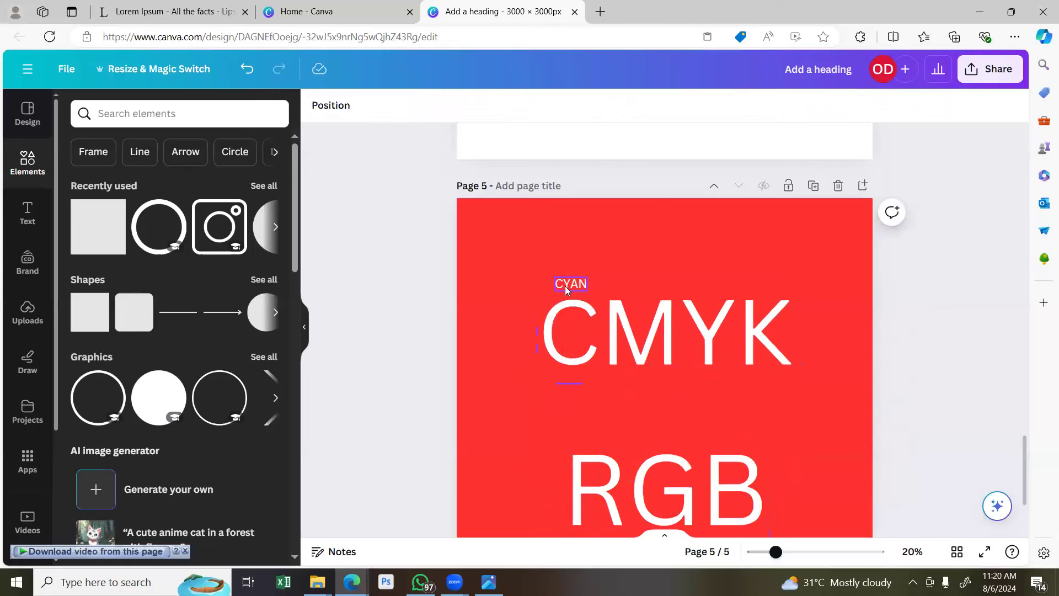
left_click_drag(583, 323, 653, 319)
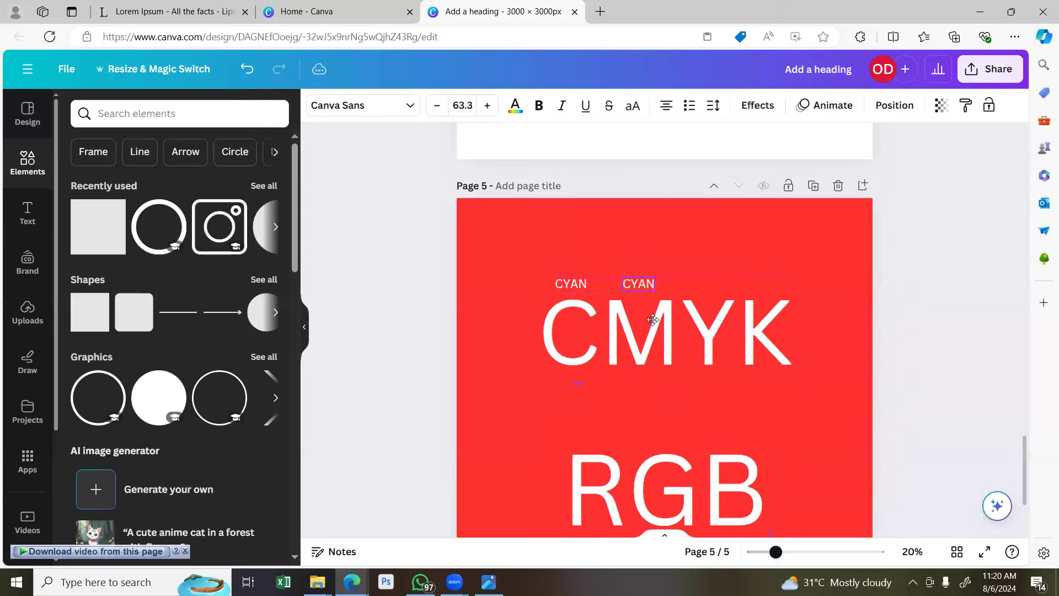
double_click(636, 287)
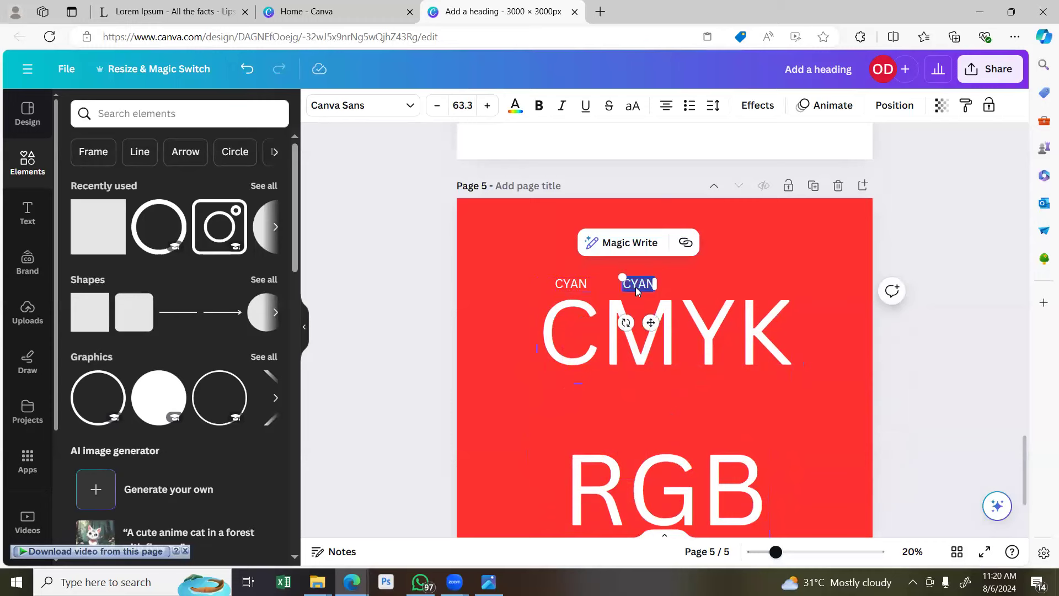
type("MAGENTA")
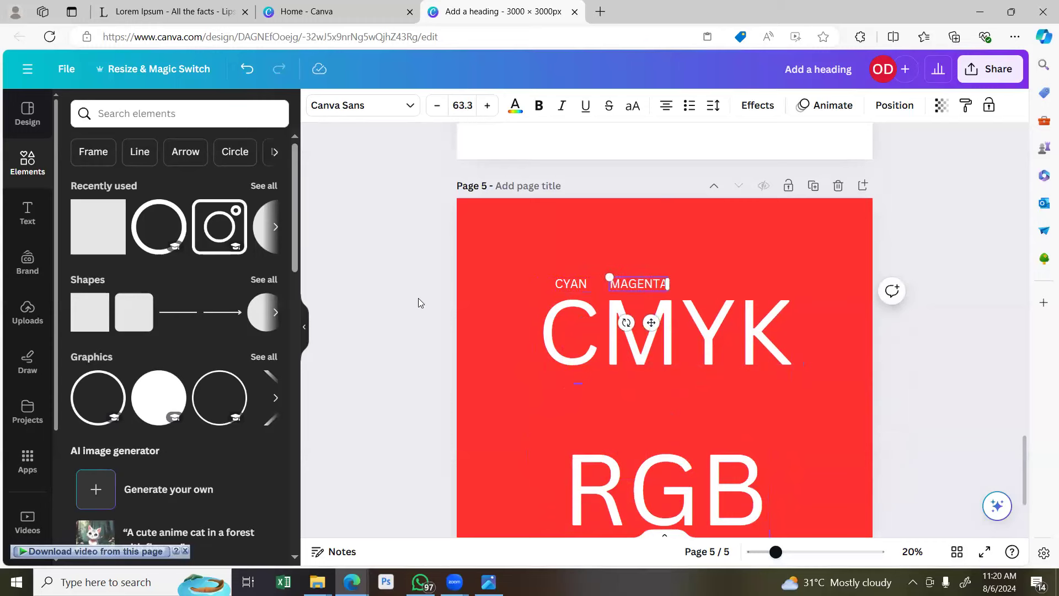
key("Escape")
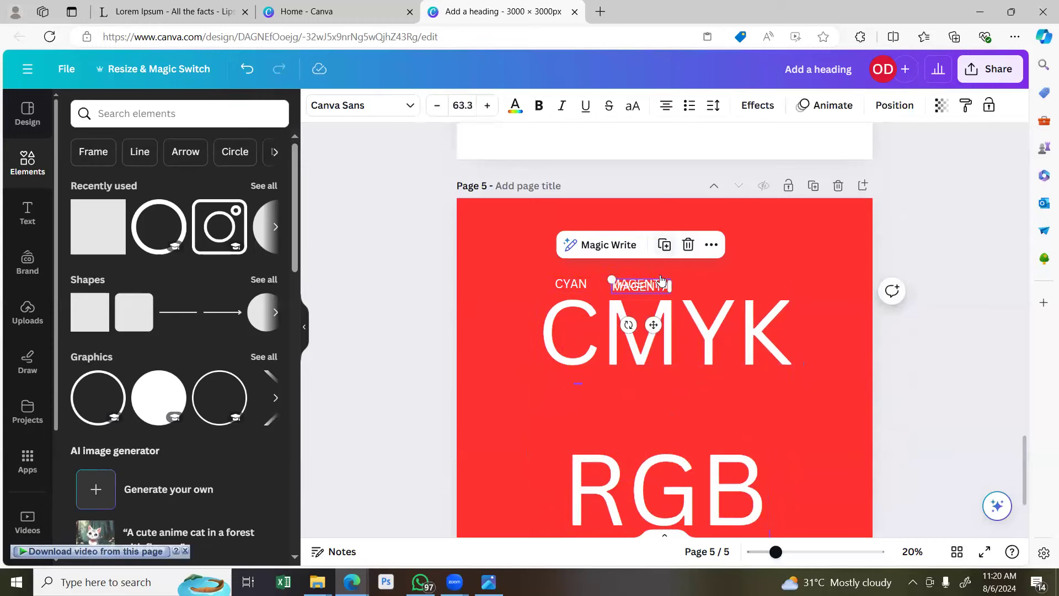
Duplicate the MAGENTA label in line to the right and rename it YELLOW.
left_click(661, 243)
left_click_drag(683, 284, 720, 285)
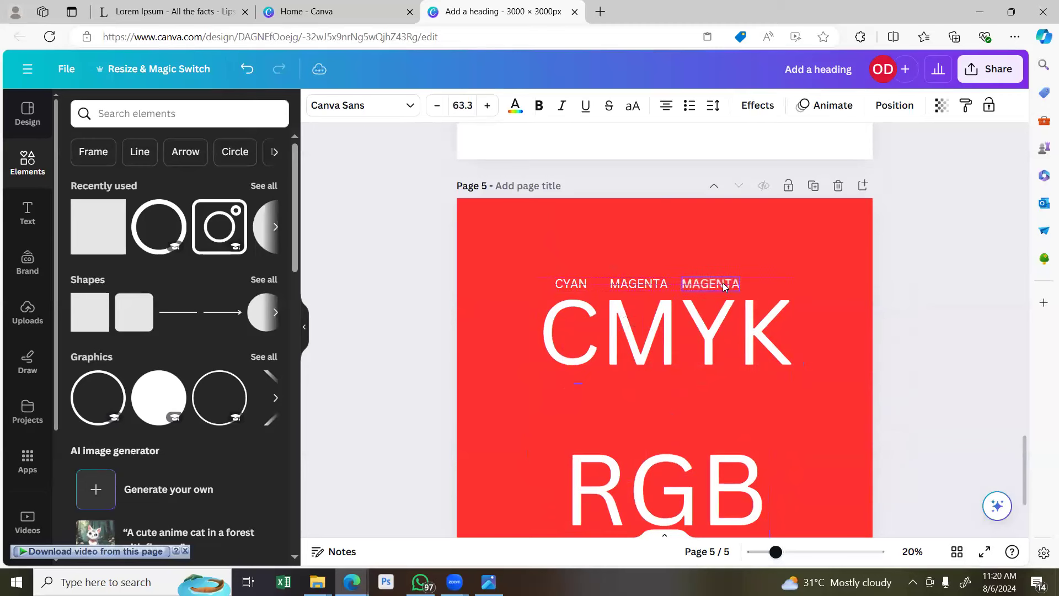
double_click(720, 284)
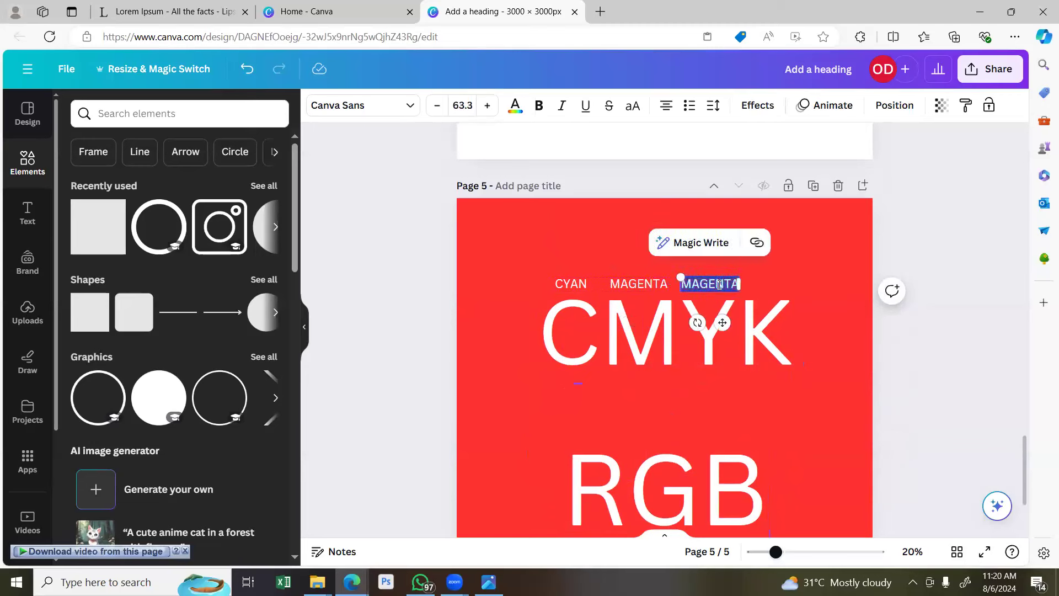
type("YELLOW")
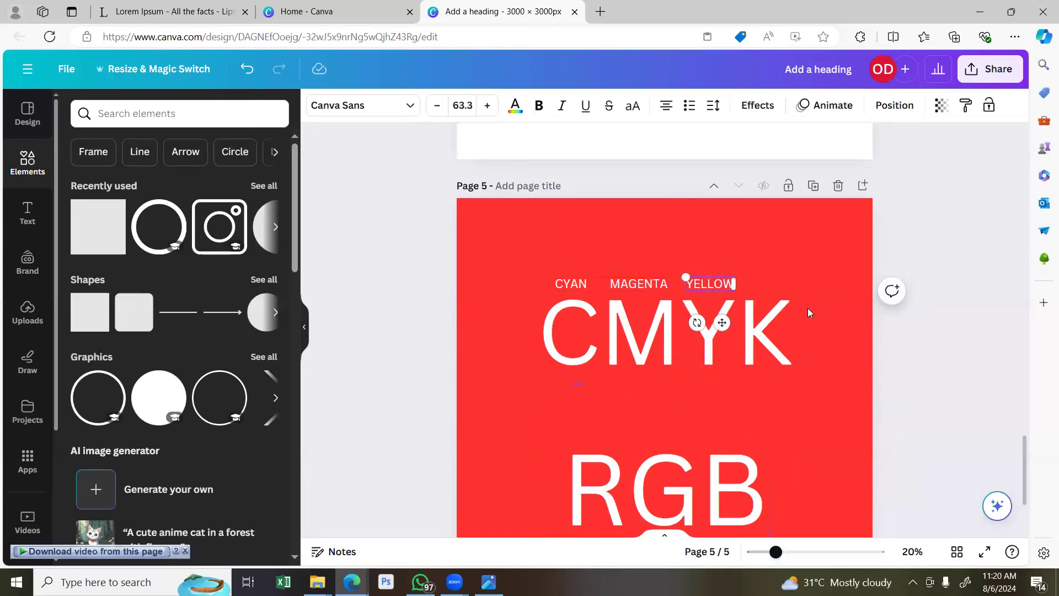
left_click(783, 317)
Copy the YELLOW label down above the RGB heading.
left_click(733, 293)
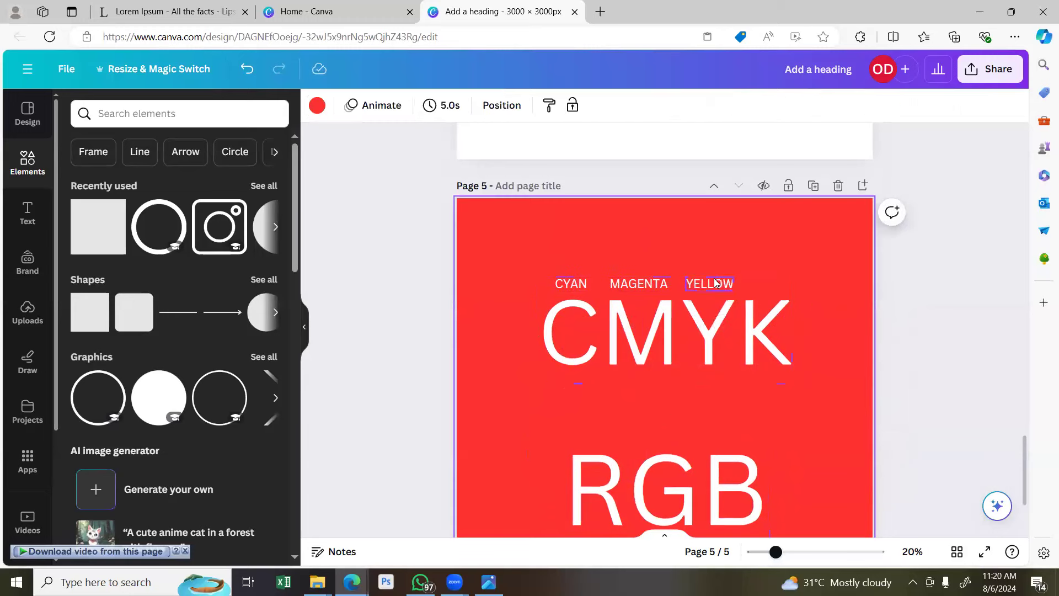
left_click(716, 283)
left_click_drag(715, 284, 597, 440)
Rename the copied label above RGB to RED.
double_click(597, 441)
type("RED")
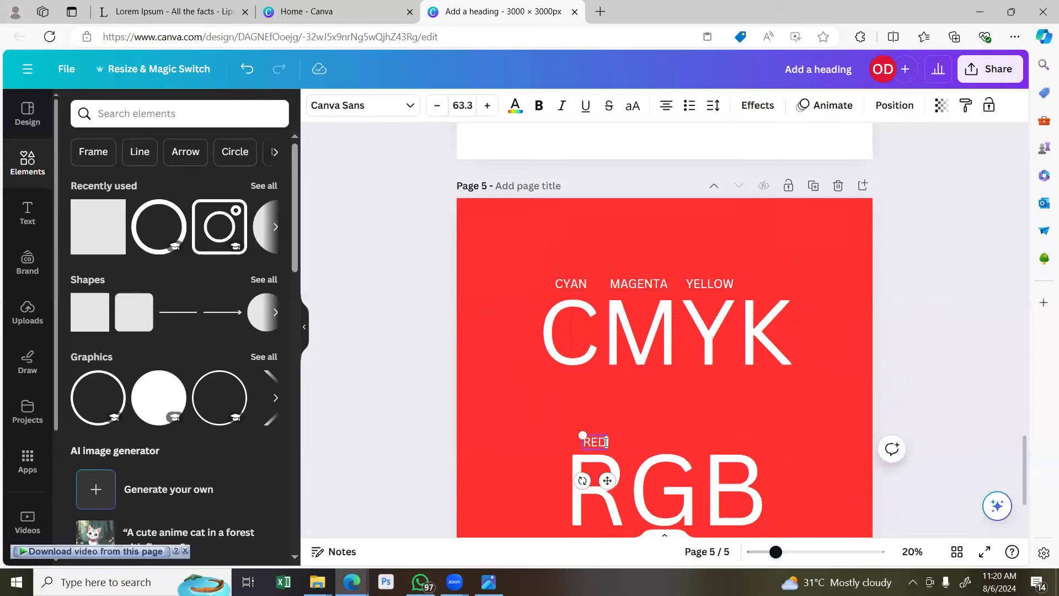
left_click(461, 418)
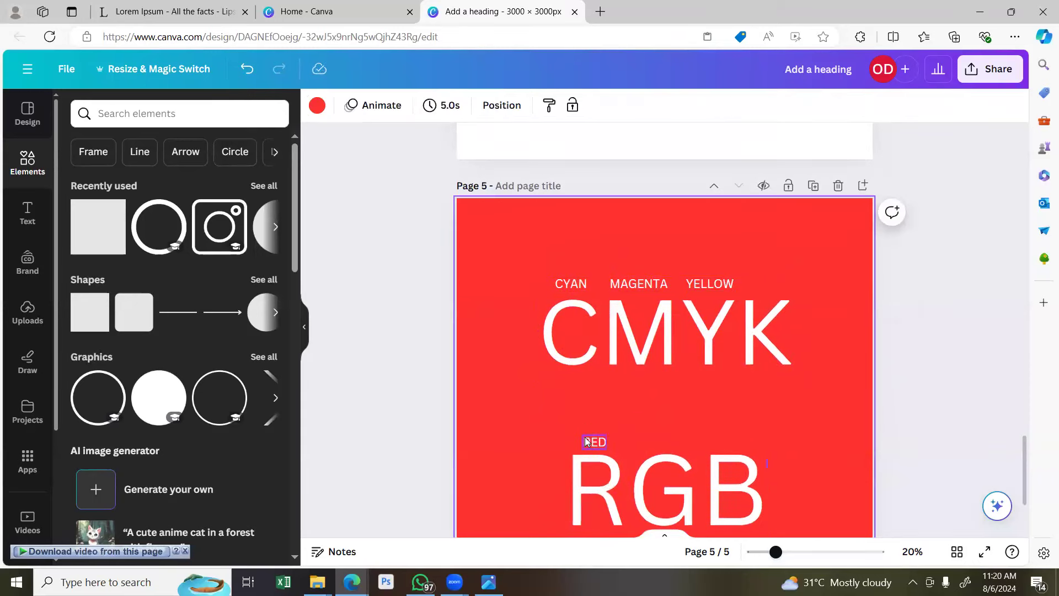
Copy the RED label above the G of RGB and rename it GREEN.
left_click(594, 441)
left_click_drag(609, 484, 677, 482)
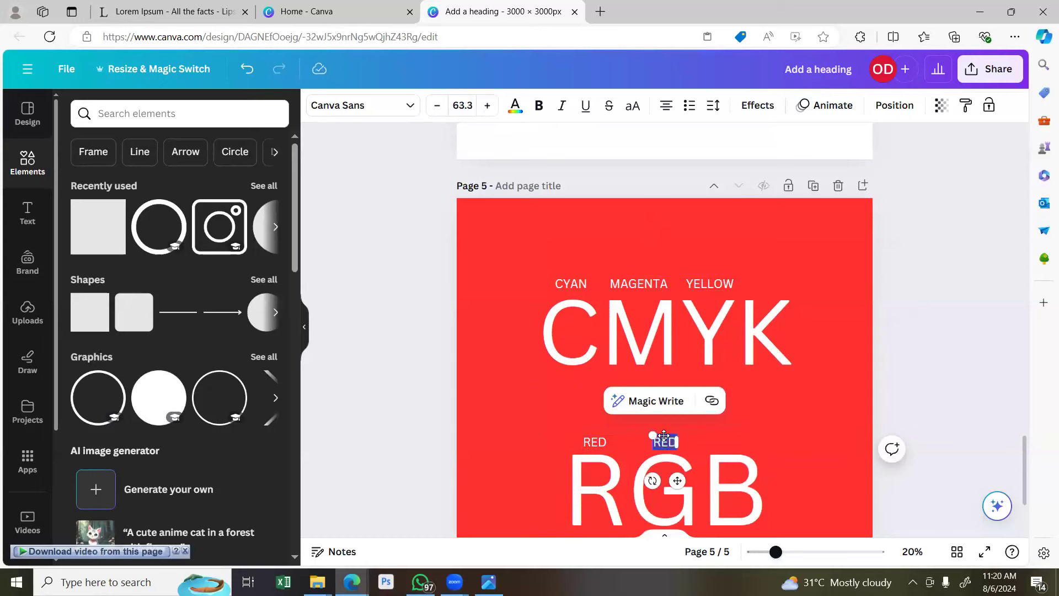
type("GREEN")
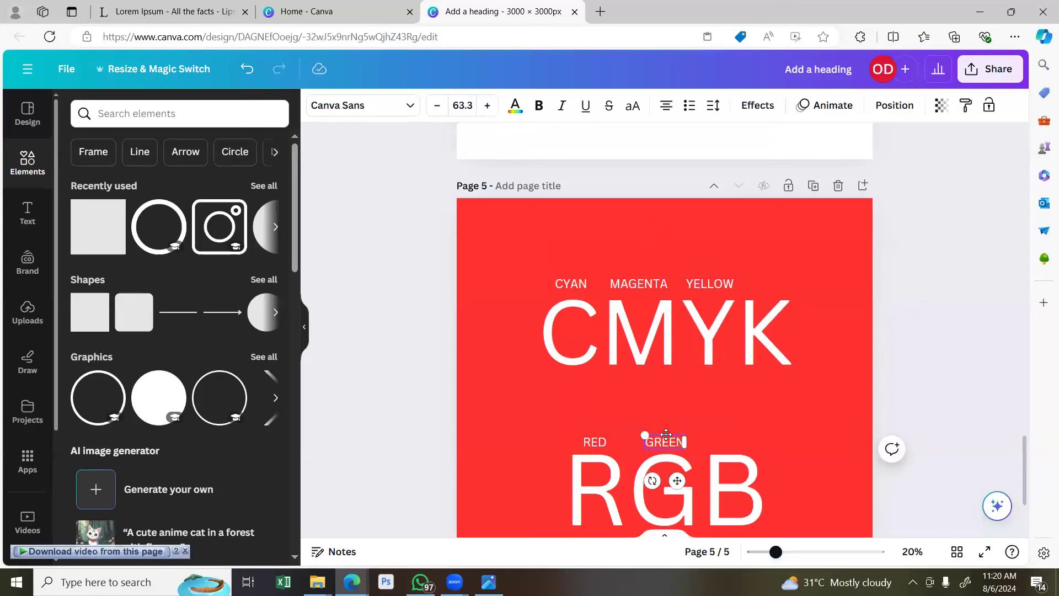
left_click(645, 449)
left_click(659, 441)
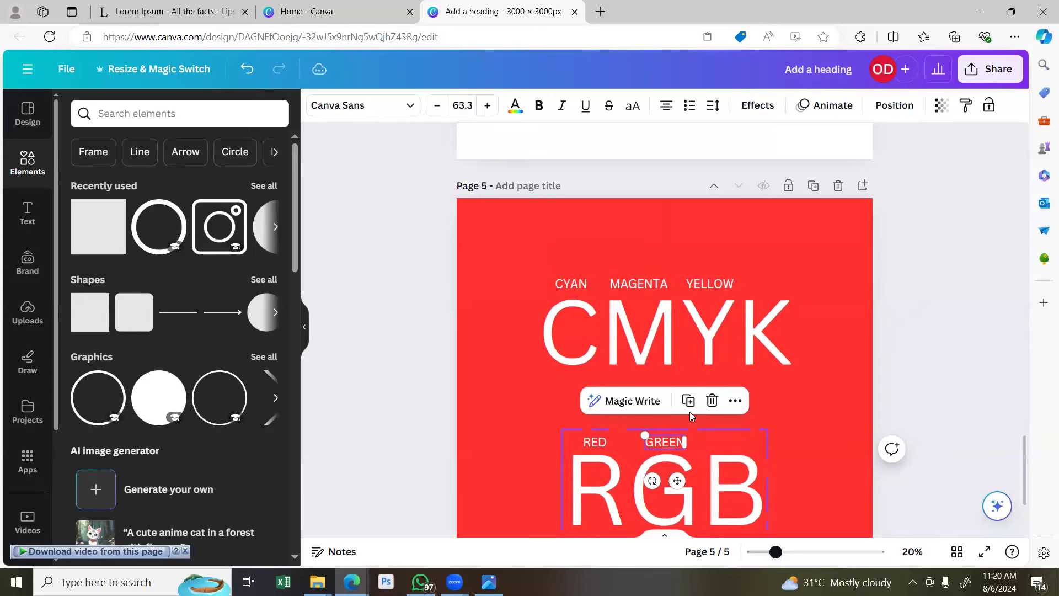
Copy the GREEN label above the B and rename it BLUE.
left_click_drag(670, 446, 739, 448)
double_click(738, 444)
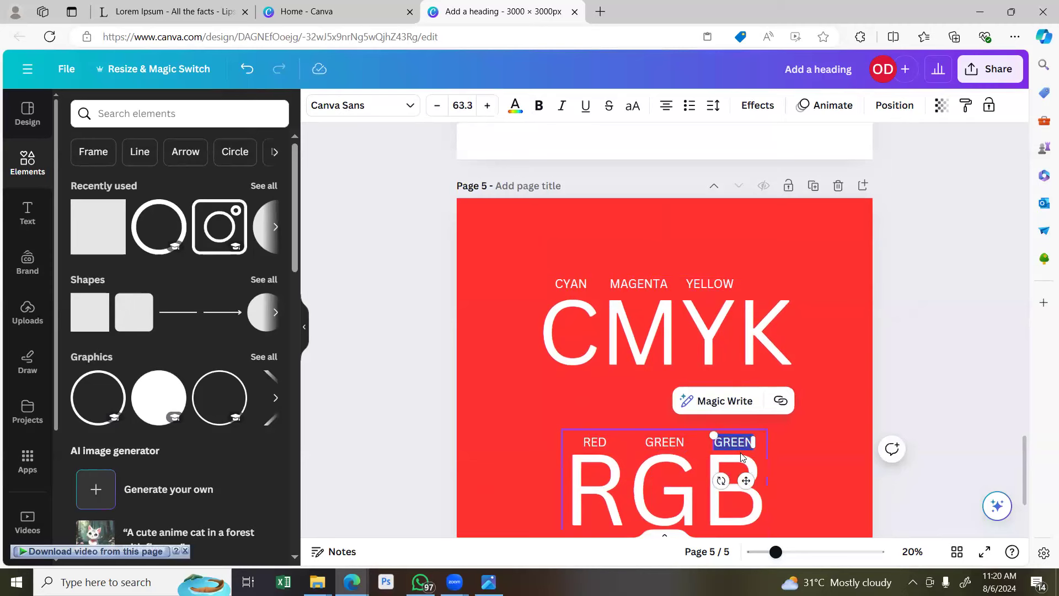
type("BLUE")
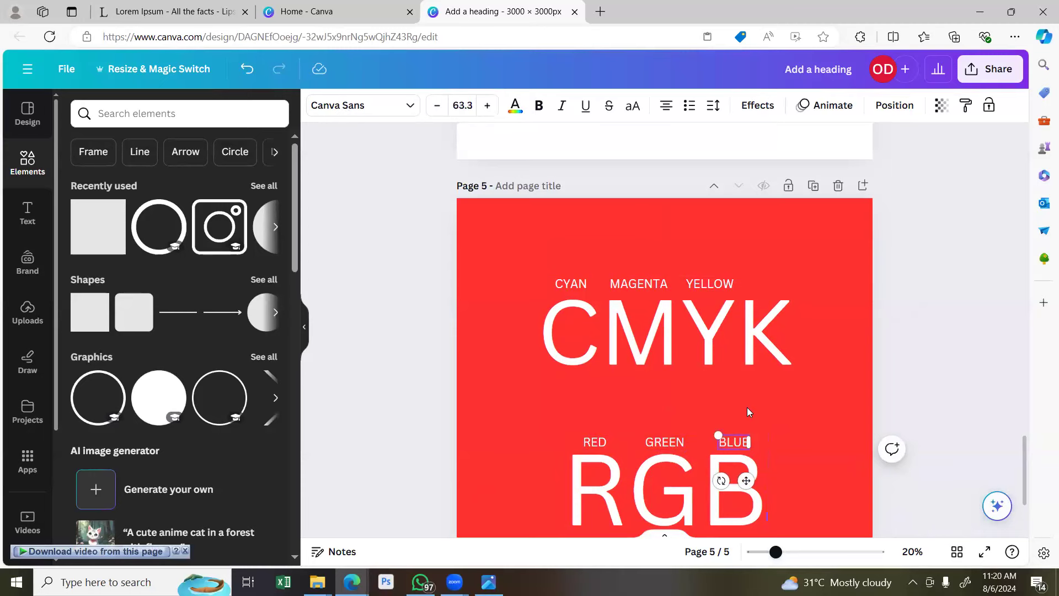
left_click(365, 394)
scroll(482, 354, "down", 2)
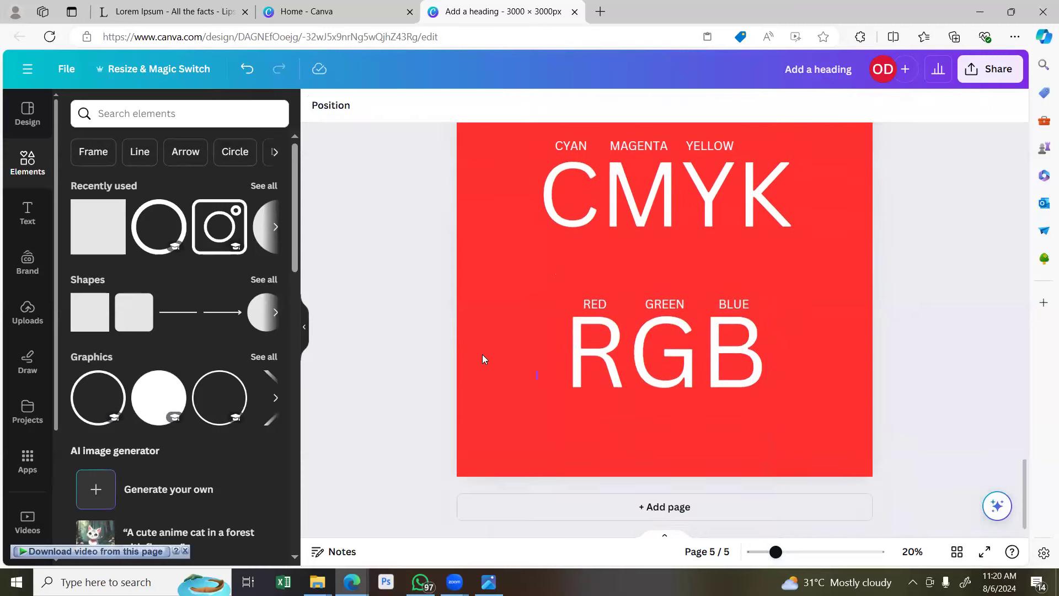
scroll(484, 356, "up", 1)
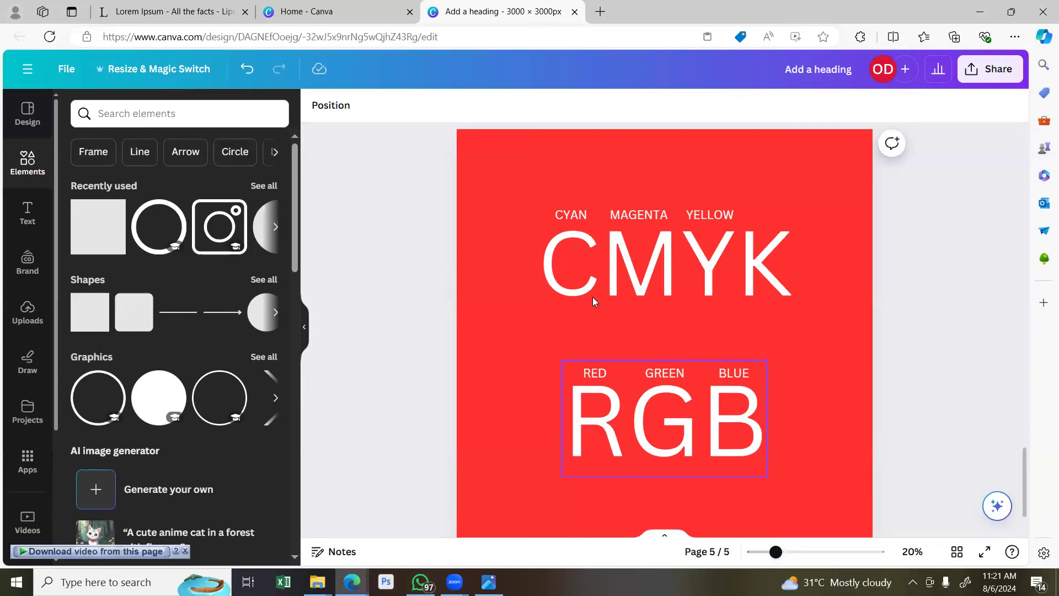
Duplicate the YELLOW label, rename it KEY and align it above the K of CMYK.
left_click(718, 212)
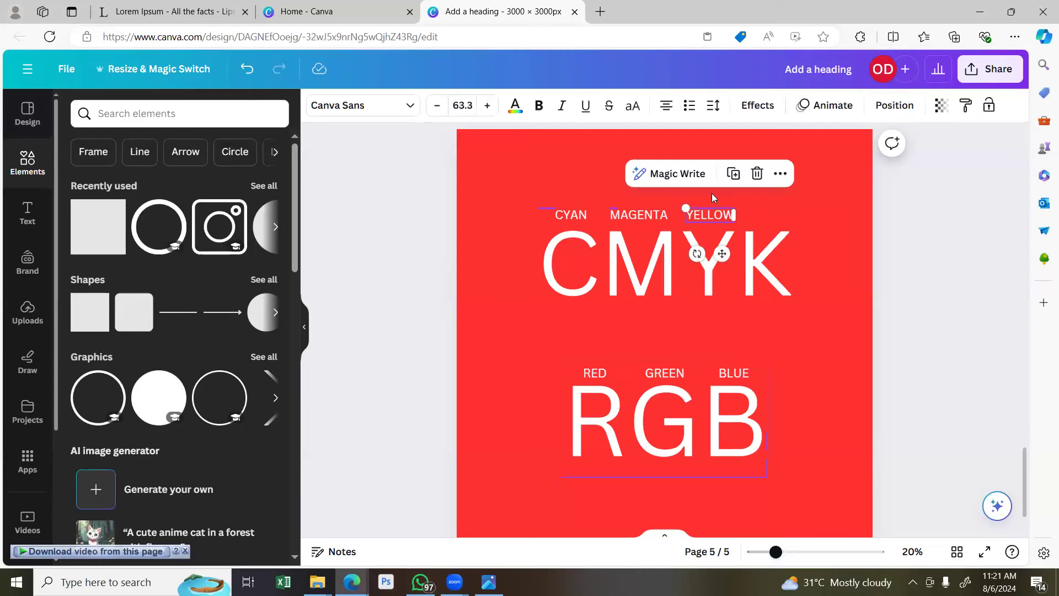
left_click(733, 174)
left_click_drag(715, 218, 772, 220)
double_click(774, 219)
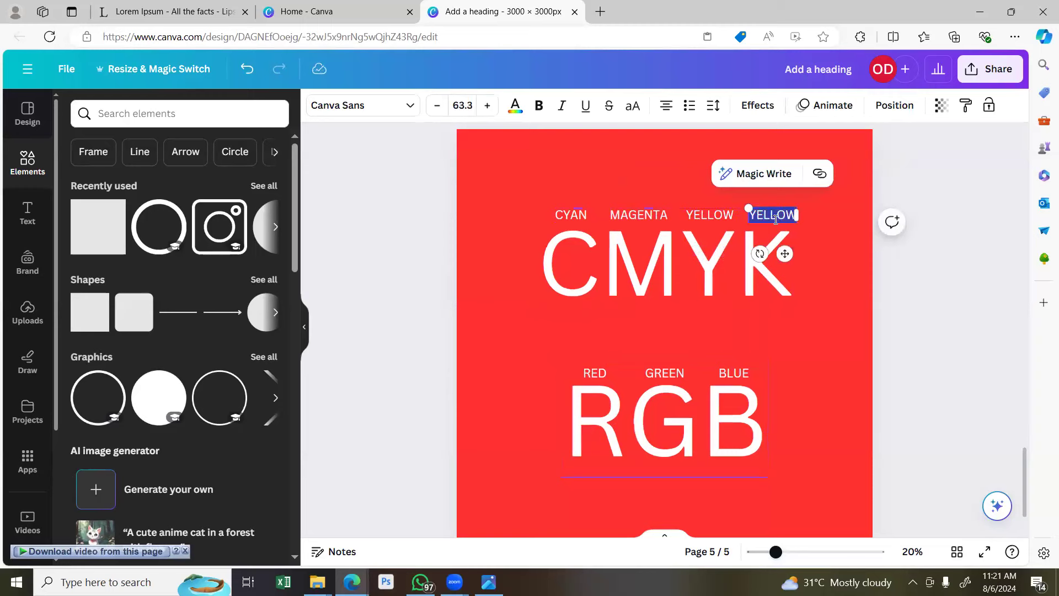
type("KEY")
left_click_drag(785, 249, 780, 257)
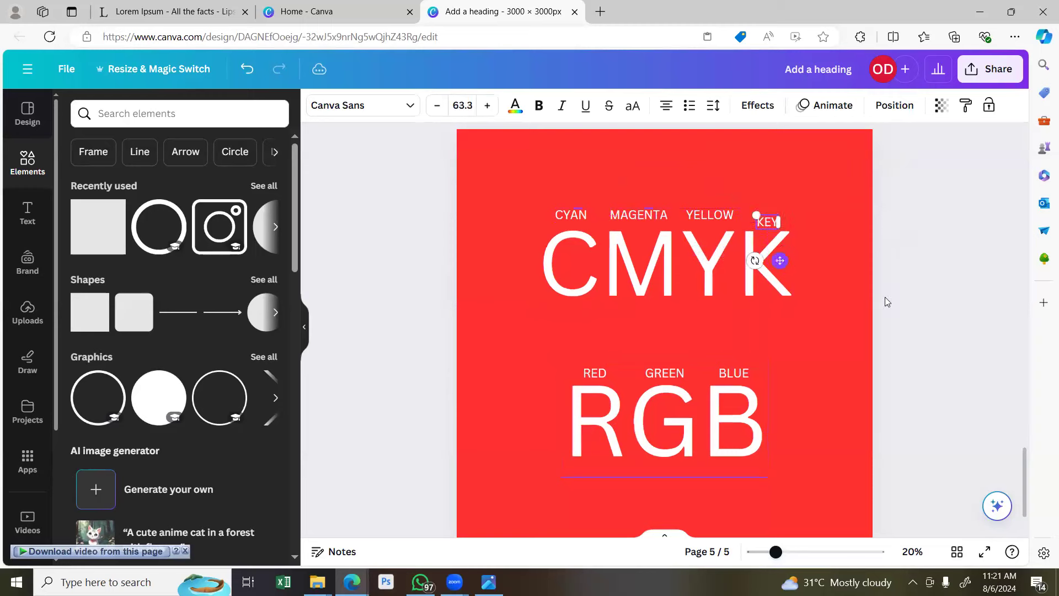
left_click(936, 206)
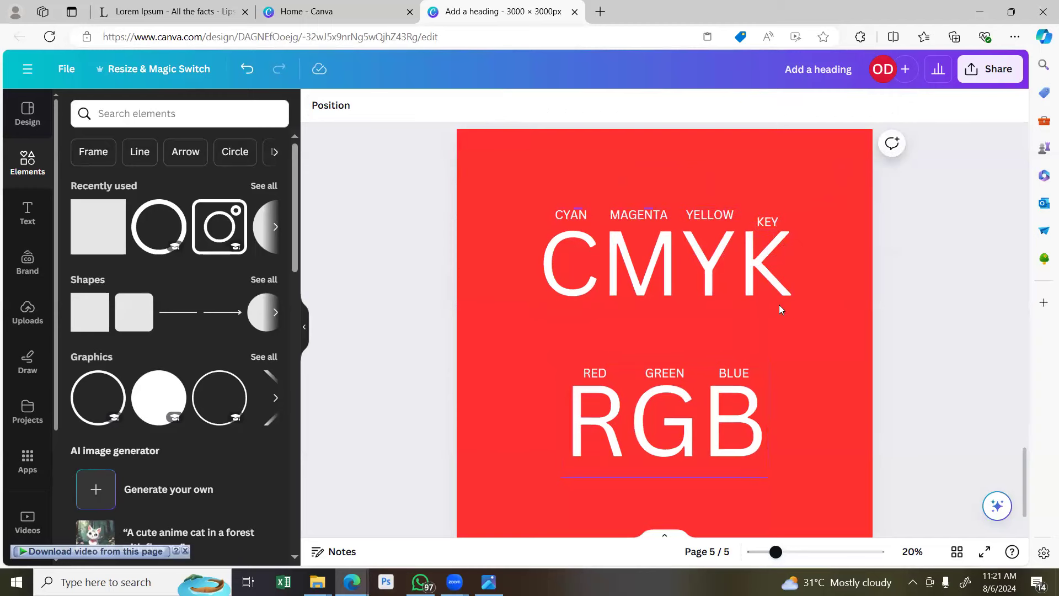
left_click_drag(761, 217, 762, 210)
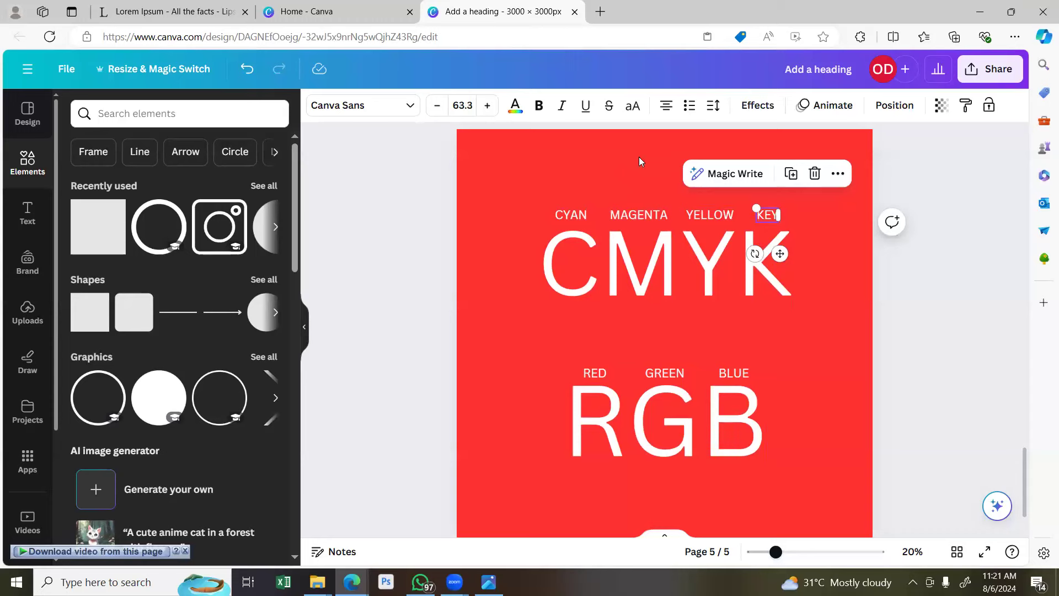
Copy the CMYK text below it, rename it PRINT and shrink it to a small caption.
left_click(617, 237)
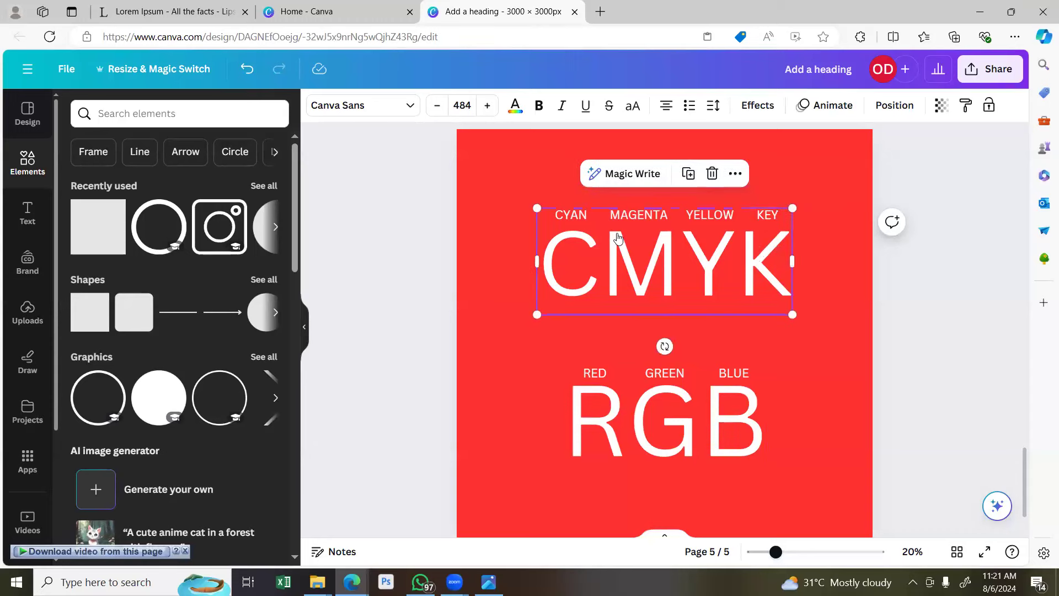
left_click(688, 173)
left_click_drag(673, 267, 673, 323)
double_click(675, 323)
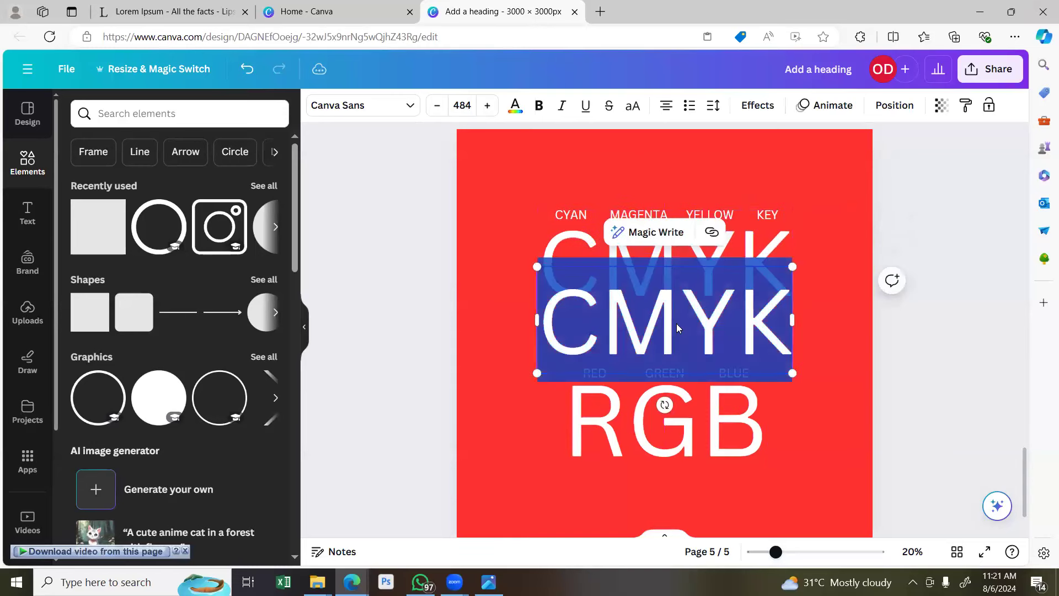
type("PRINT")
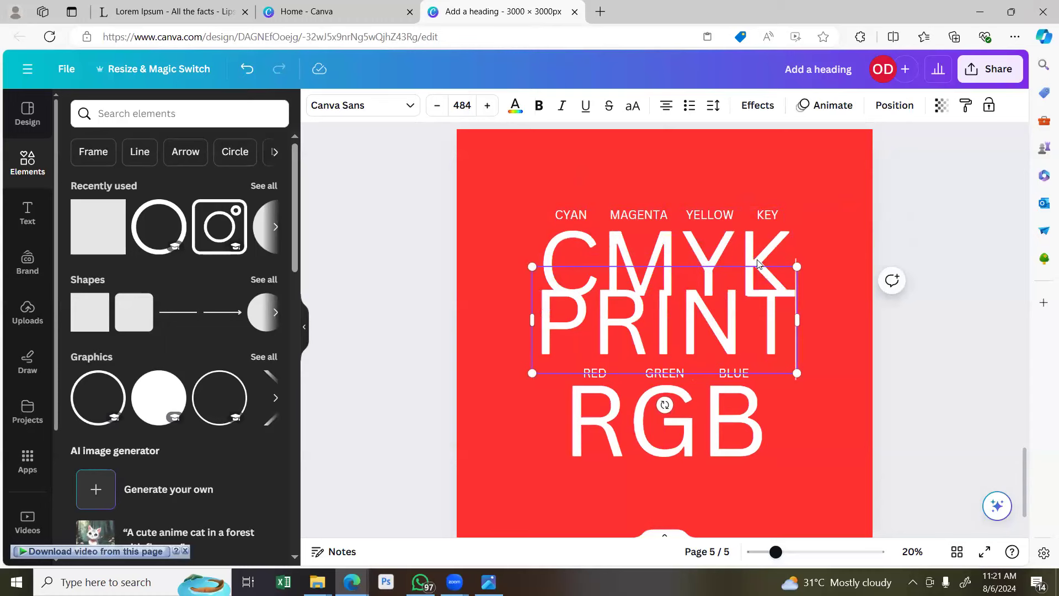
left_click_drag(797, 266, 674, 364)
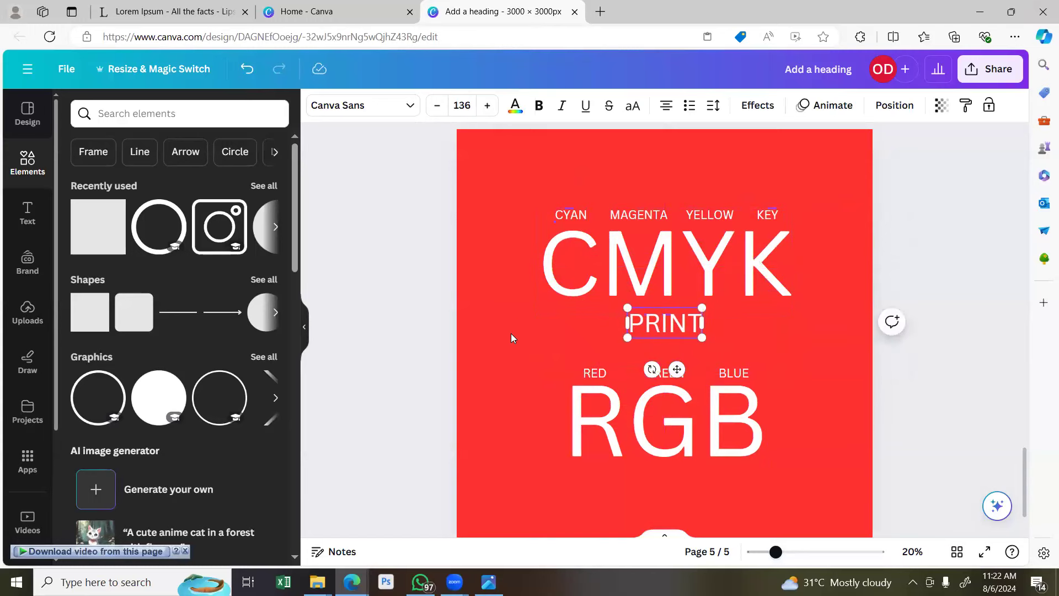
left_click(624, 342)
Copy the PRINT caption under RGB and rename it SCREEN.
left_click(660, 328)
left_click(687, 275)
left_click_drag(669, 327, 673, 479)
double_click(672, 479)
type("SCREEN")
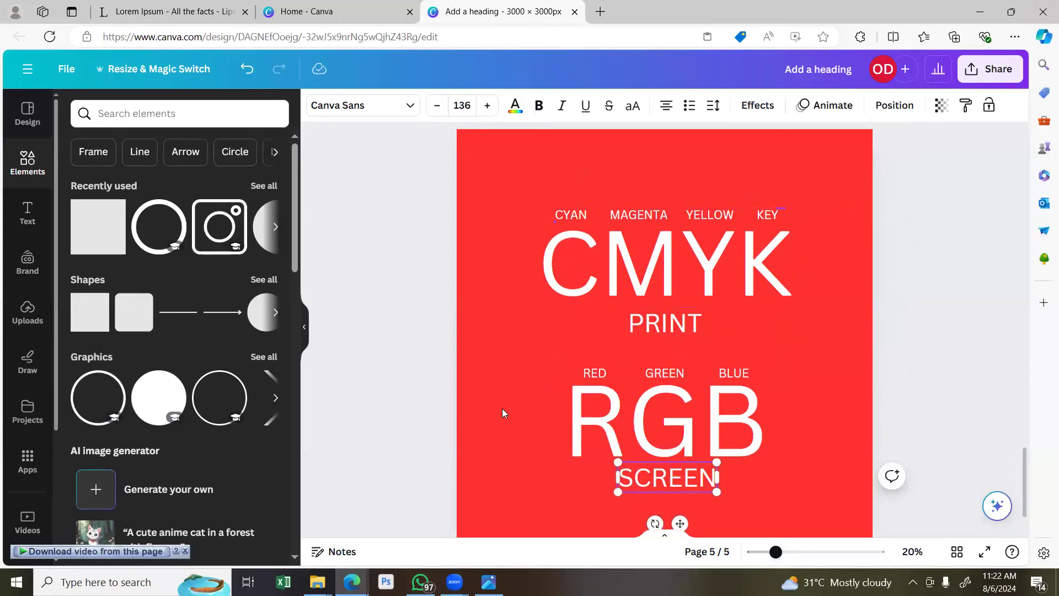
left_click(397, 308)
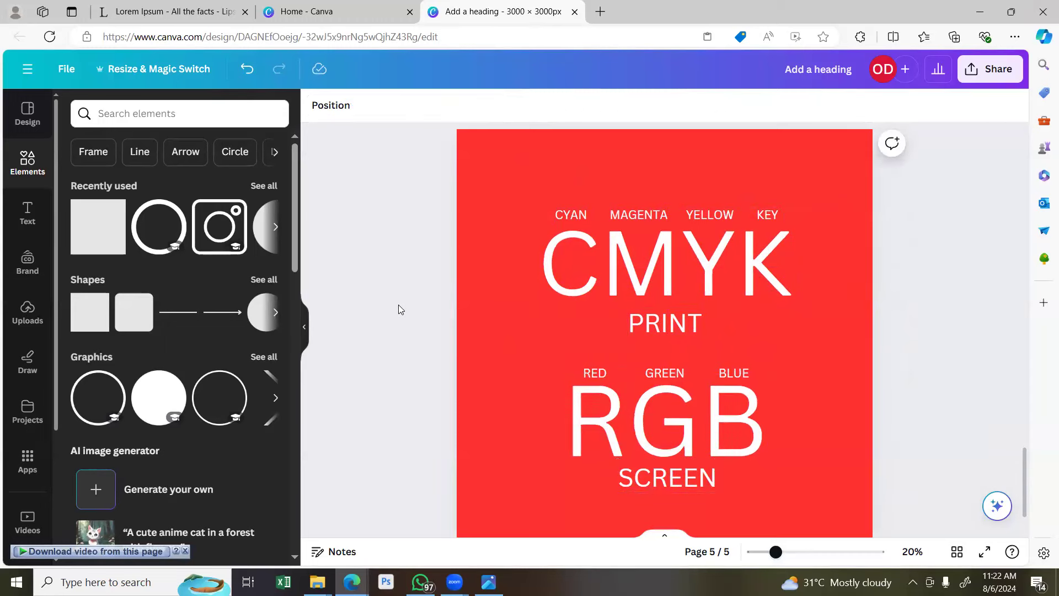
Nudge the PRINT caption up two steps toward the CMYK heading.
left_click(664, 328)
key("Up")
key("Up")
key("Up")
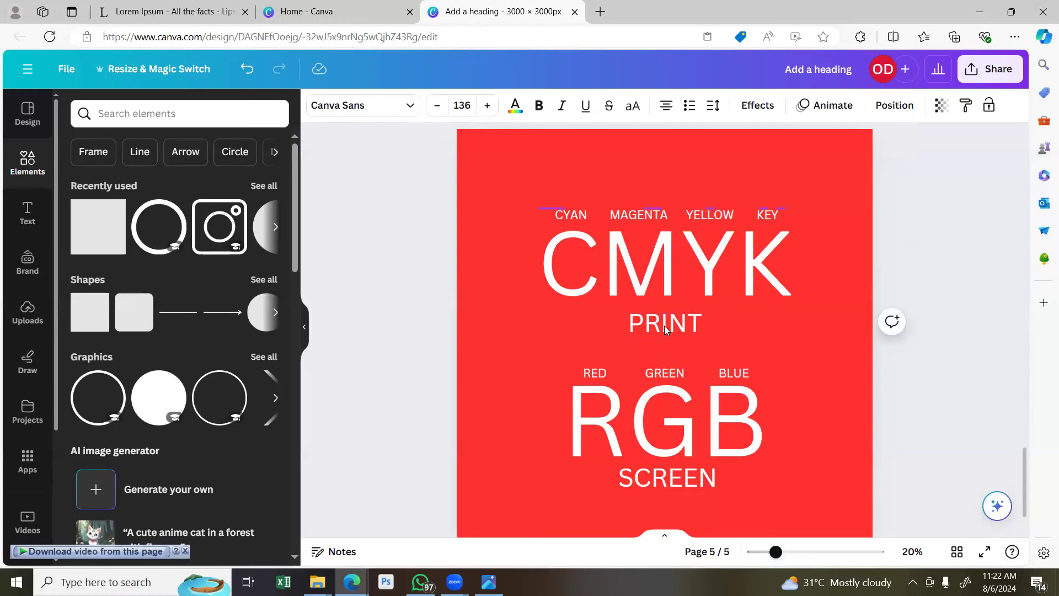
key("Up")
key("Up")
key("Up")
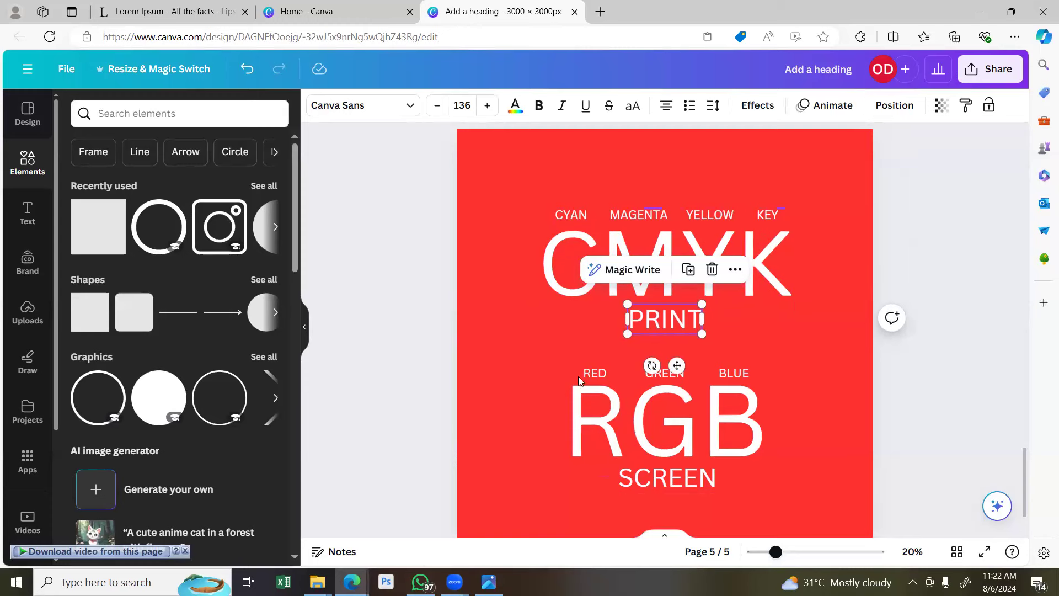
left_click(664, 357)
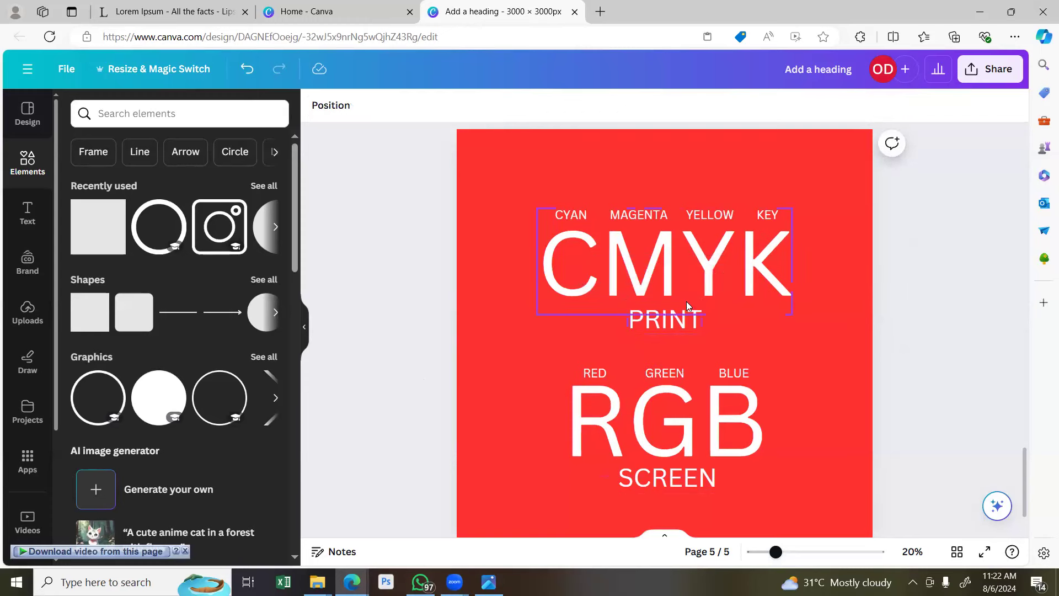
Check the SCREEN caption and RGB text group lower on the page.
left_click(679, 495)
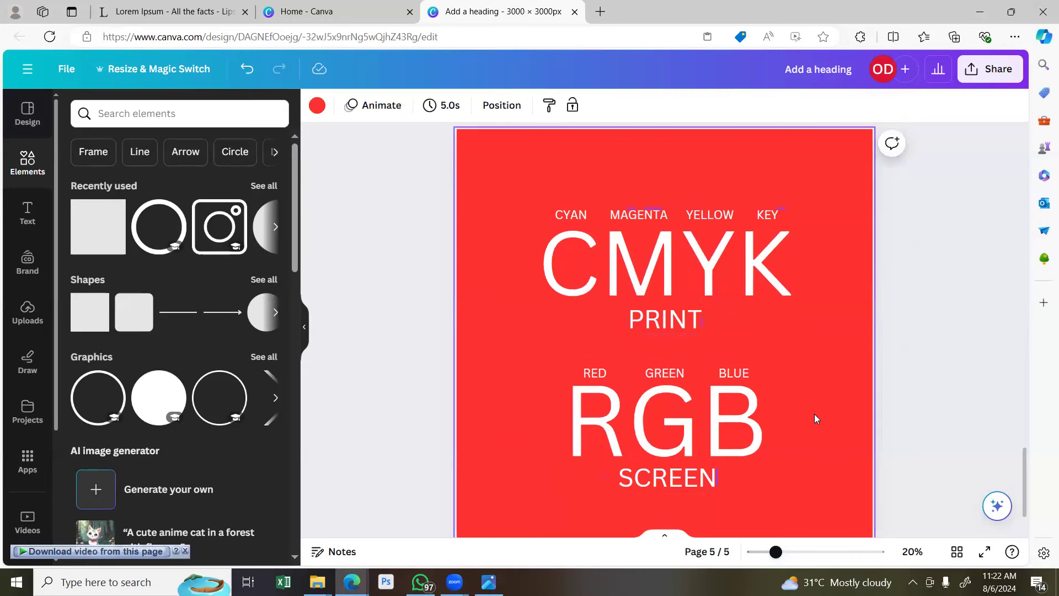
scroll(819, 403, "down", 2)
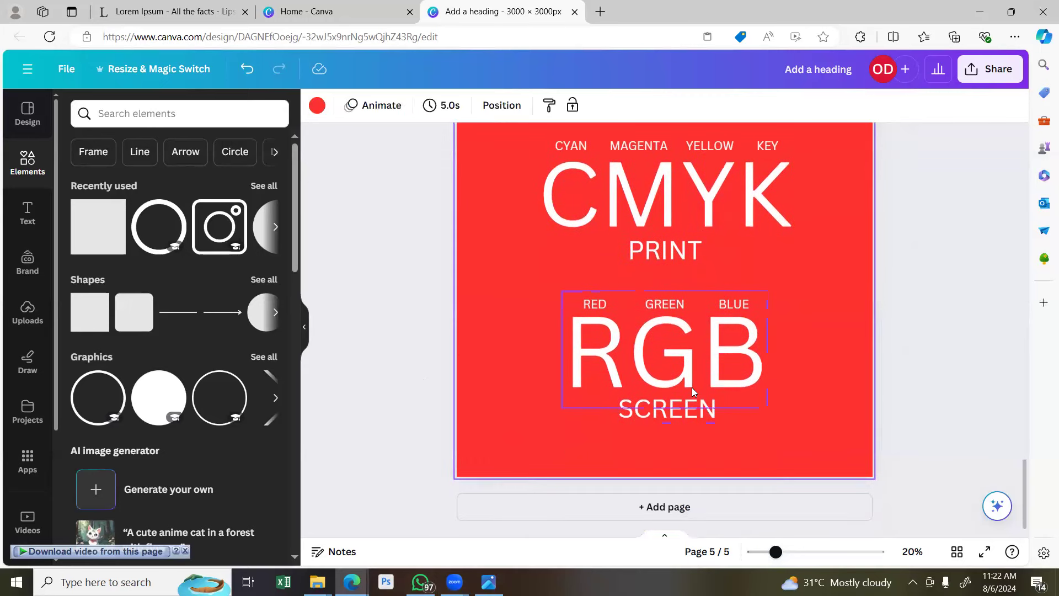
left_click(682, 415)
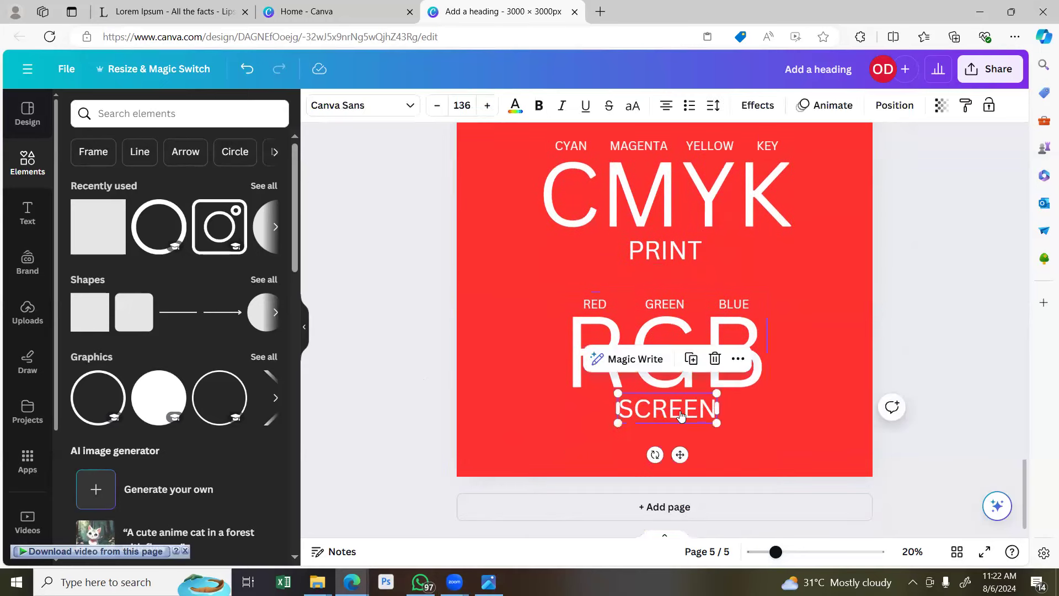
left_click(758, 365)
left_click(729, 365)
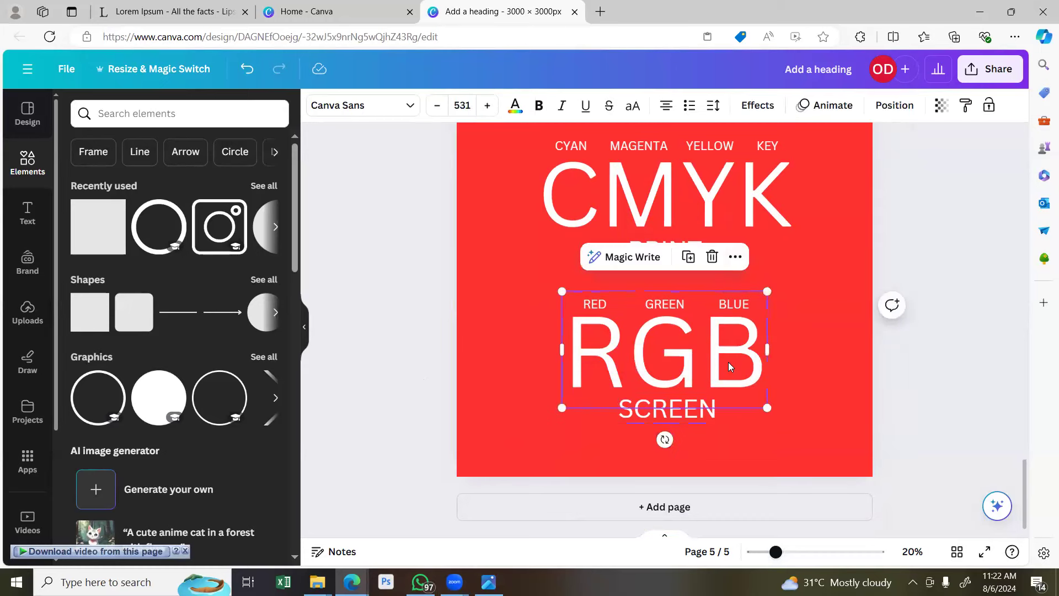
left_click(739, 449)
left_click(732, 365)
left_click(786, 363)
scroll(607, 345, "up", 5)
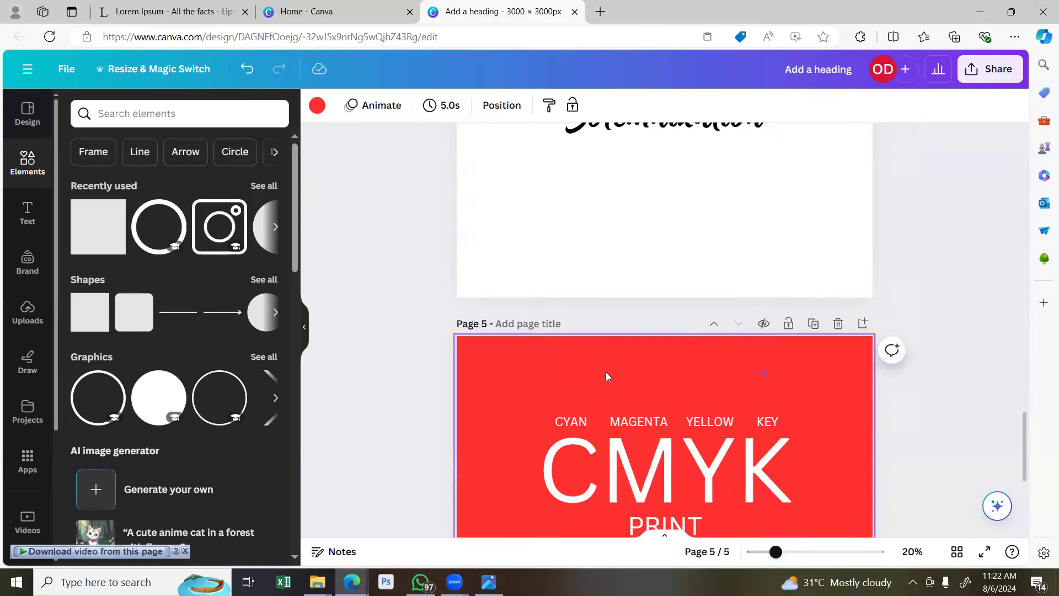
scroll(606, 373, "down", 3)
left_click(652, 348)
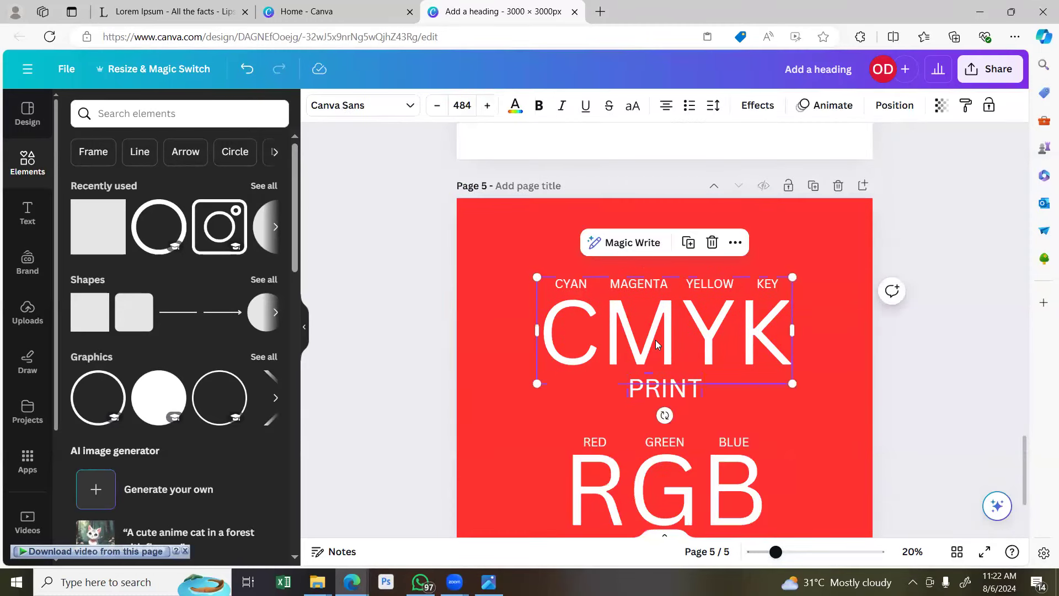
left_click(823, 403)
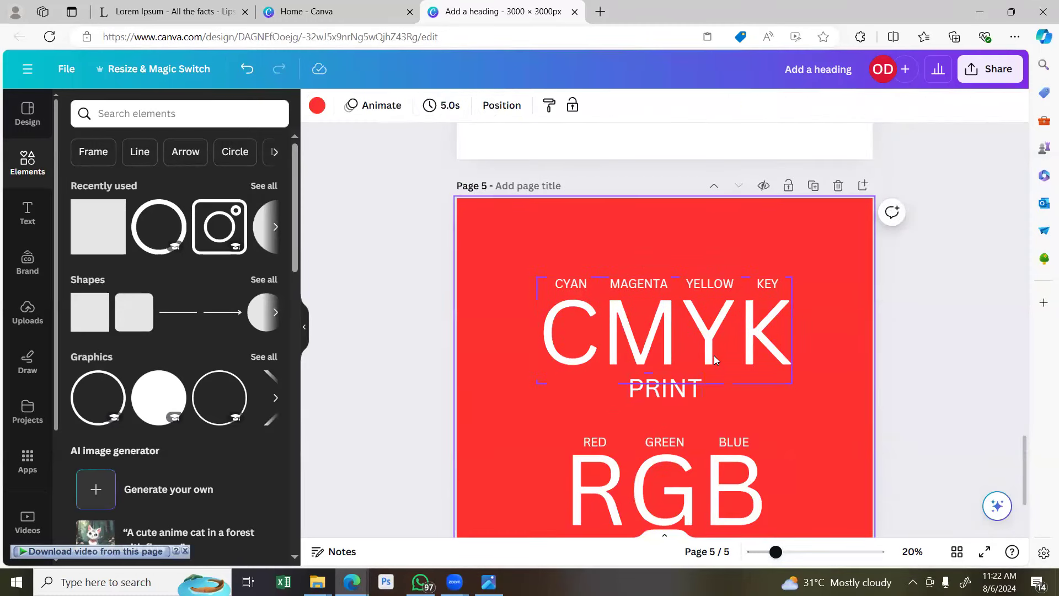
left_click(713, 356)
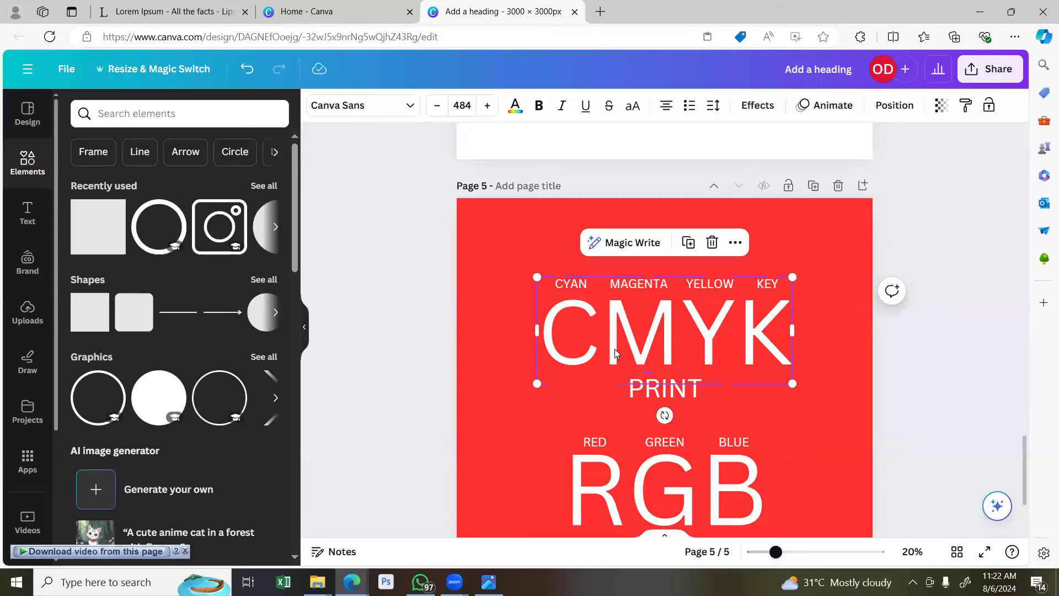
left_click(690, 468)
scroll(690, 469, "down", 3)
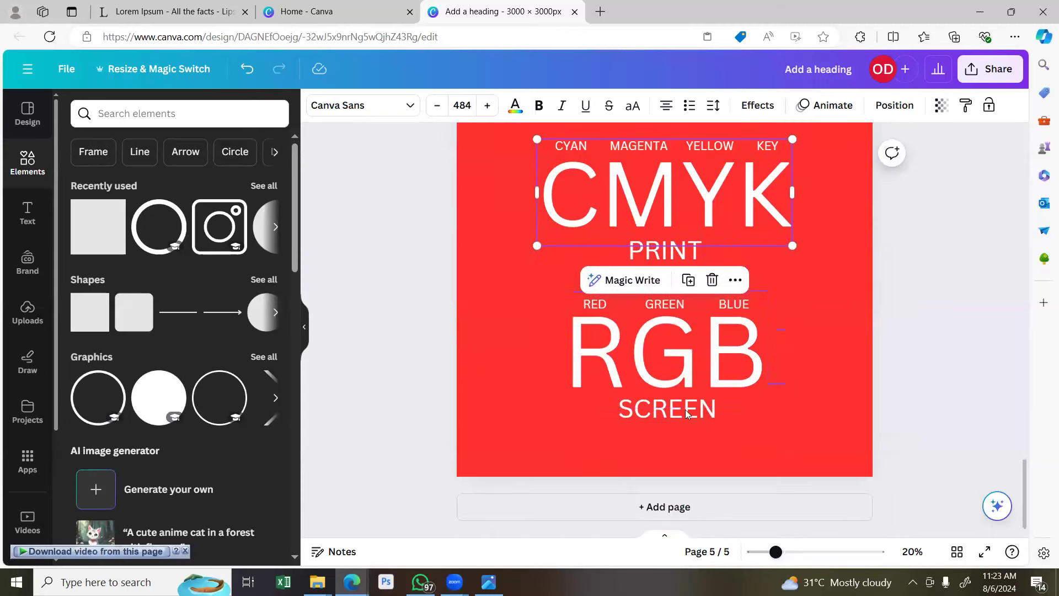
scroll(685, 349, "up", 3)
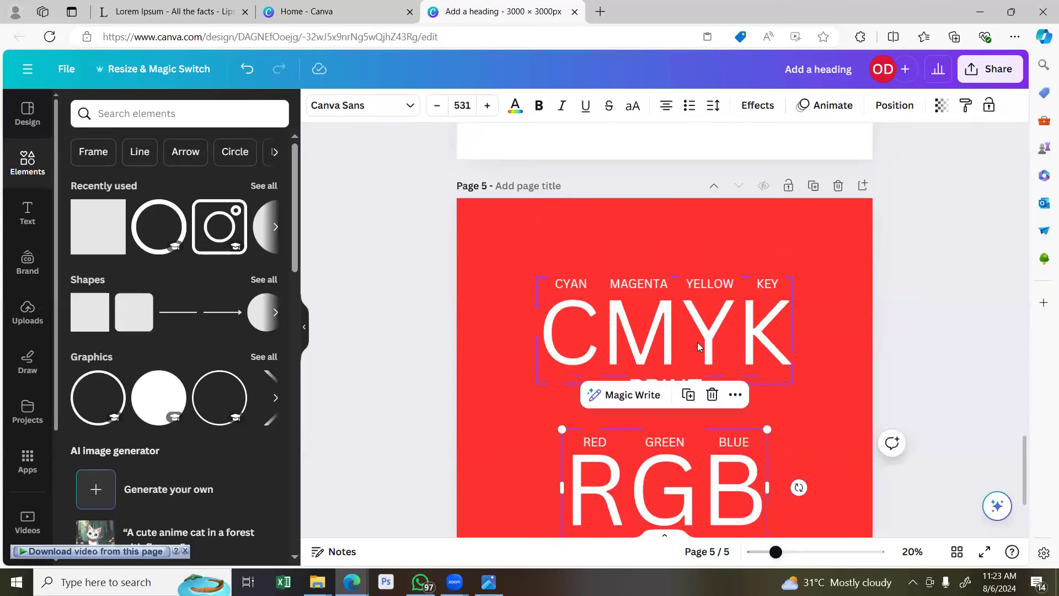
left_click(697, 344)
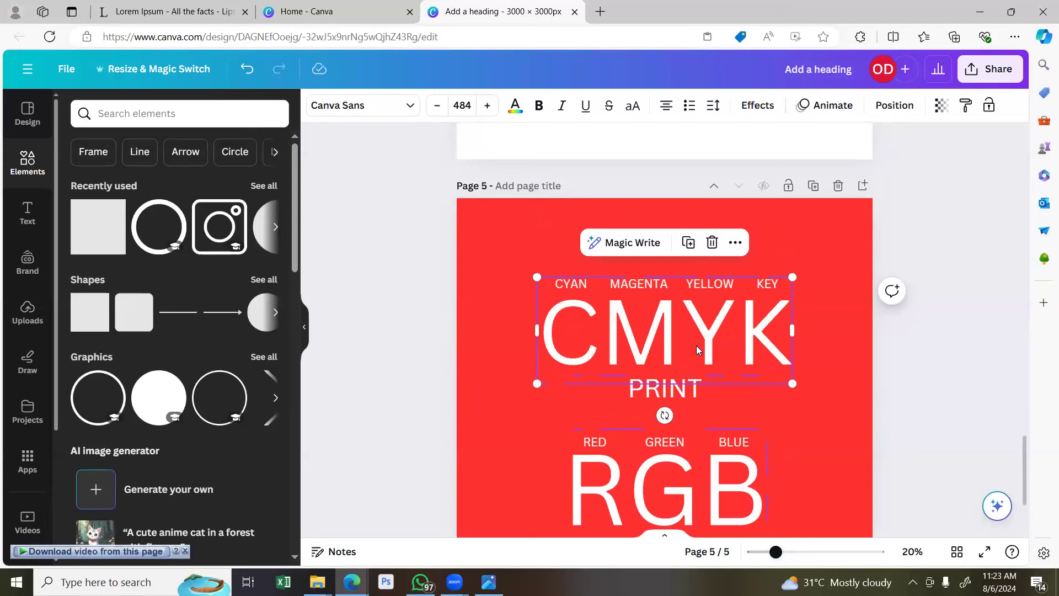
scroll(700, 352, "down", 3)
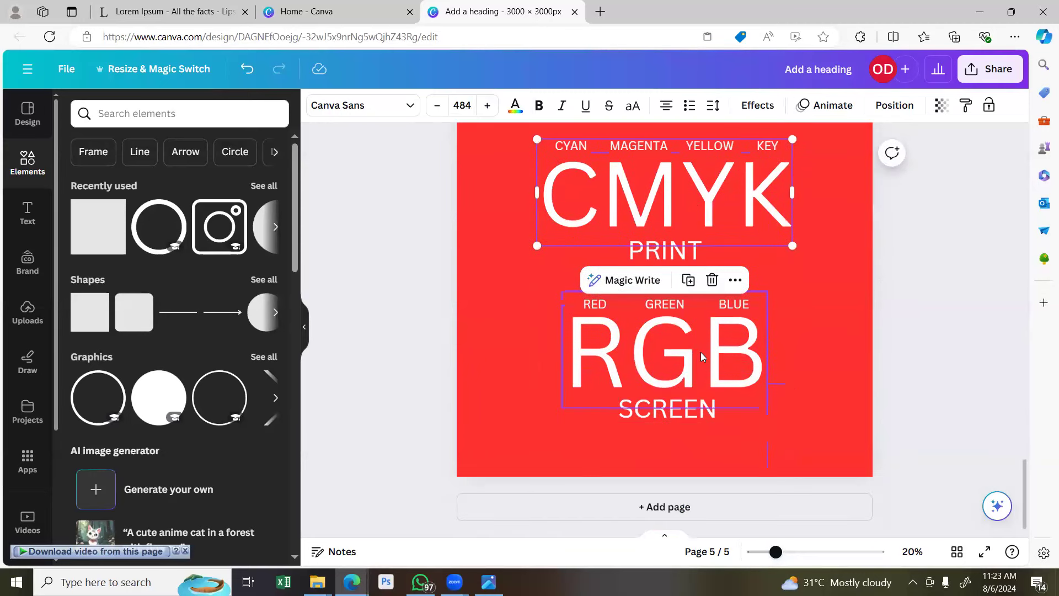
scroll(700, 352, "up", 3)
scroll(700, 351, "down", 1)
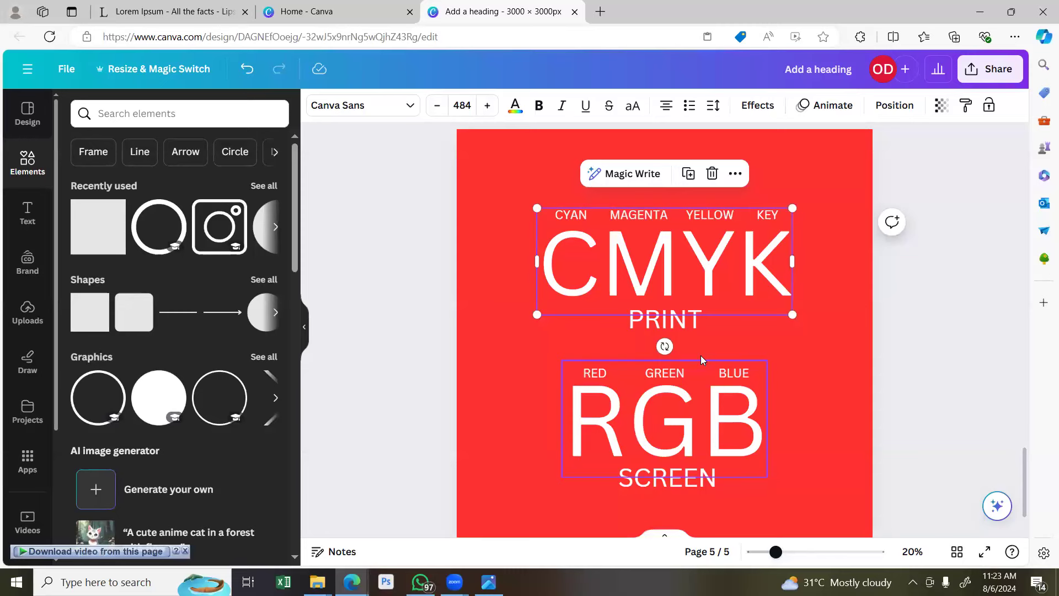
left_click(701, 356)
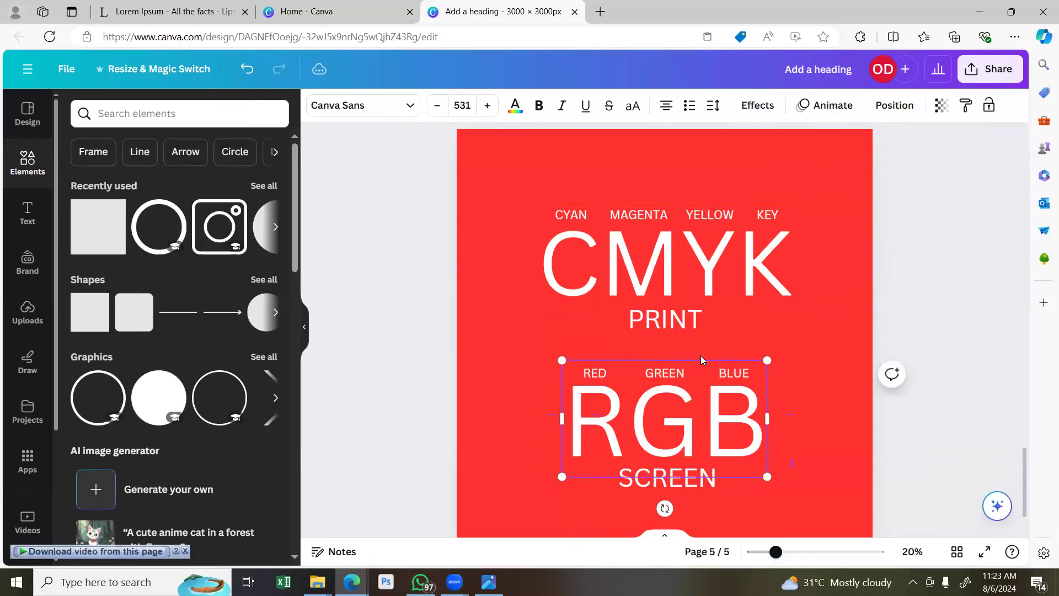
scroll(733, 395, "down", 2)
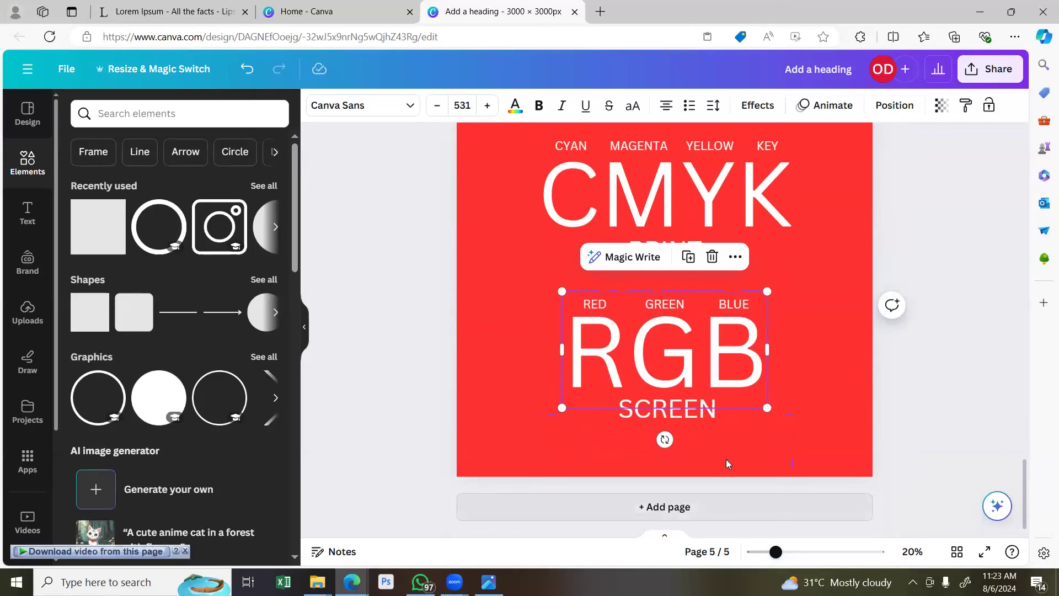
scroll(833, 296, "up", 3)
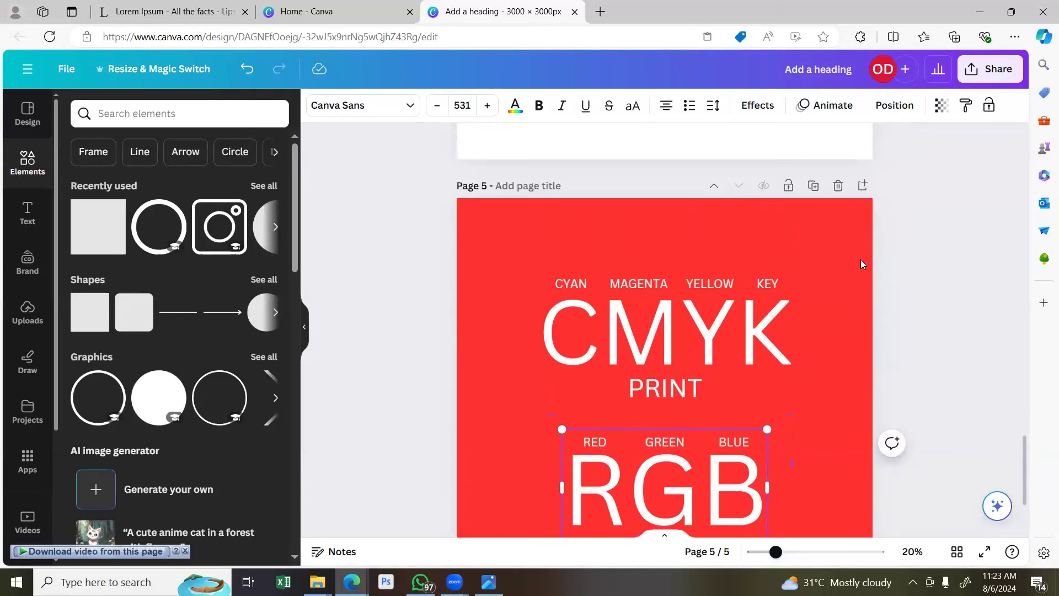
Duplicate page 5 and delete the CMYK and RGB text from the copy.
left_click(821, 190)
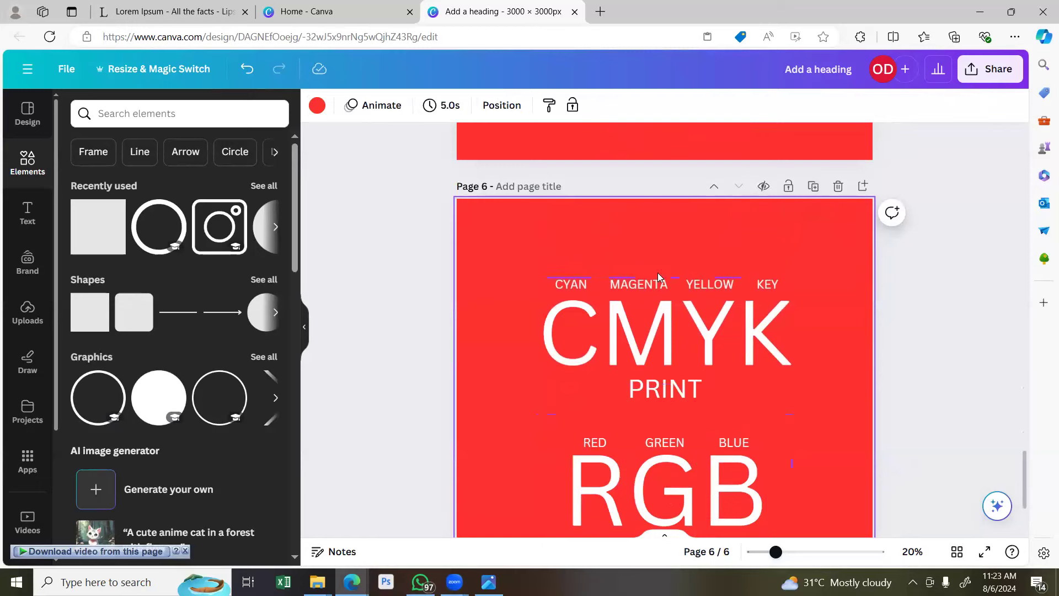
left_click_drag(775, 307, 770, 512)
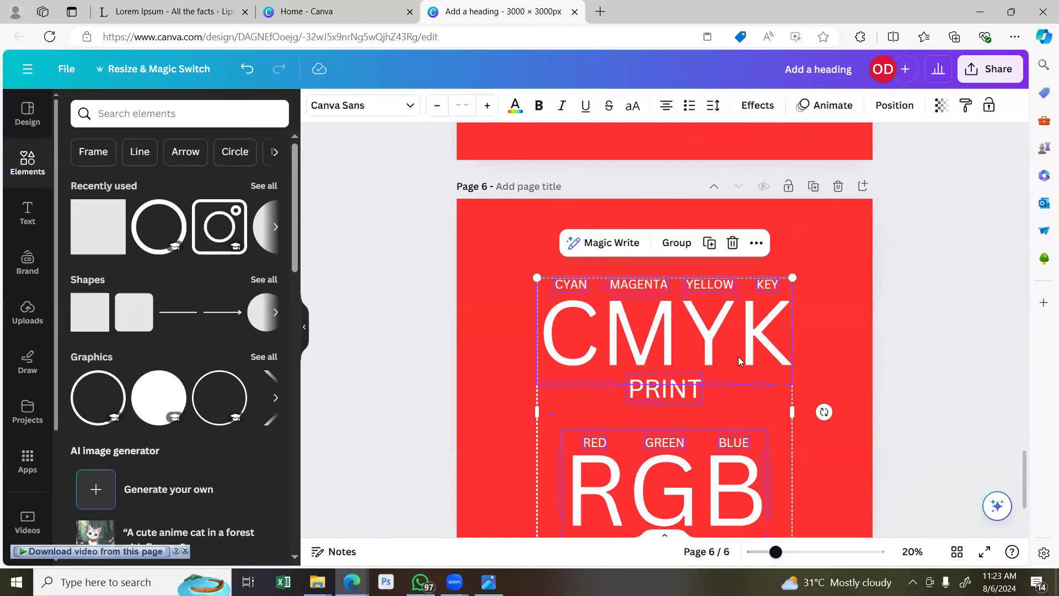
left_click(739, 244)
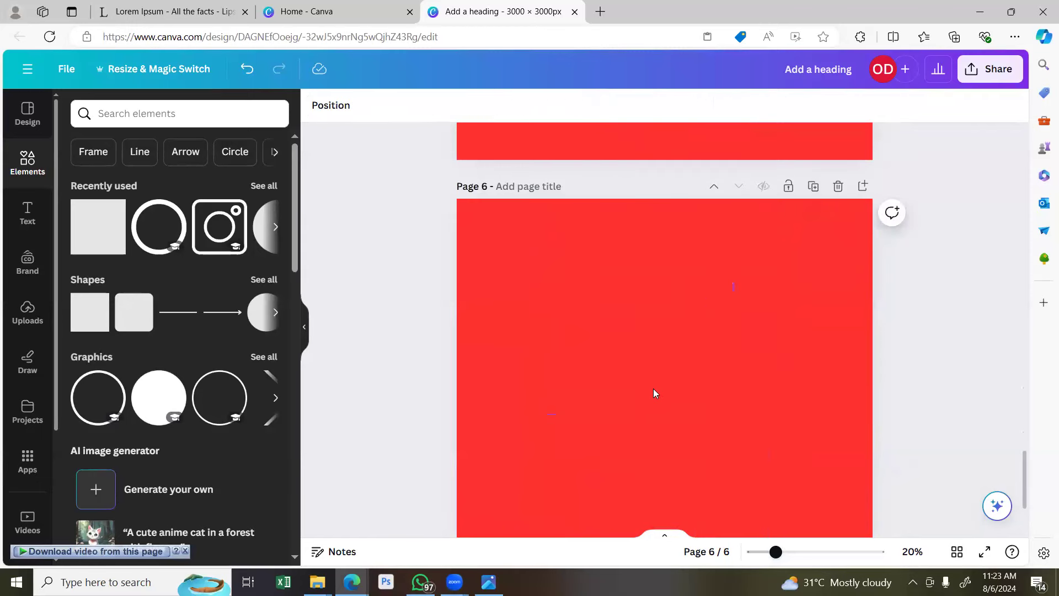
scroll(655, 392, "down", 2)
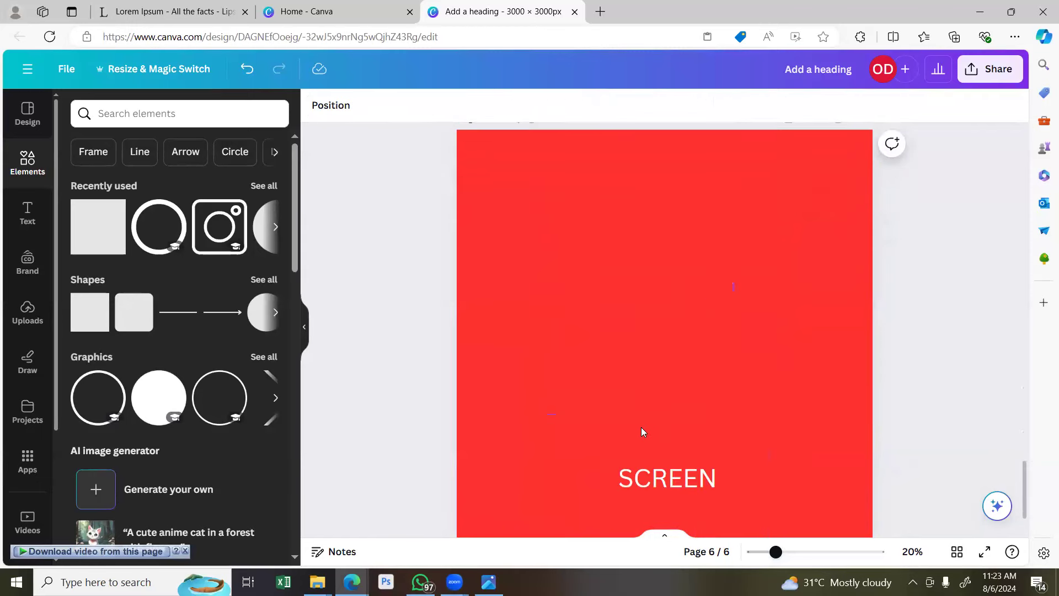
Delete the SCREEN caption and a trial white circle, leaving the red page empty.
left_click(159, 397)
left_click(672, 477)
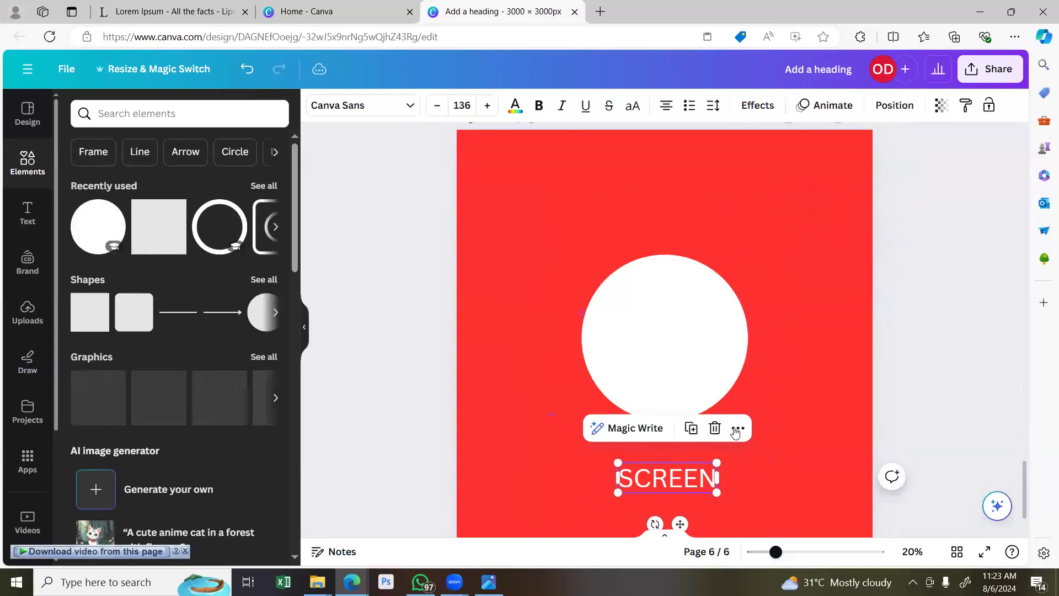
key("Delete")
left_click(681, 370)
left_click_drag(681, 370, 680, 306)
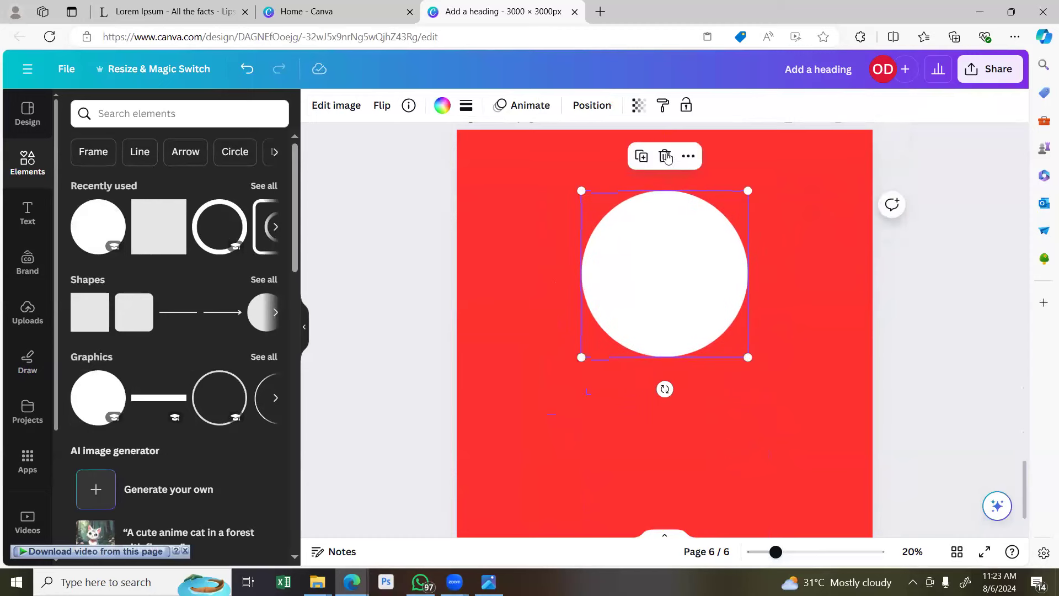
left_click(665, 156)
left_click(648, 239)
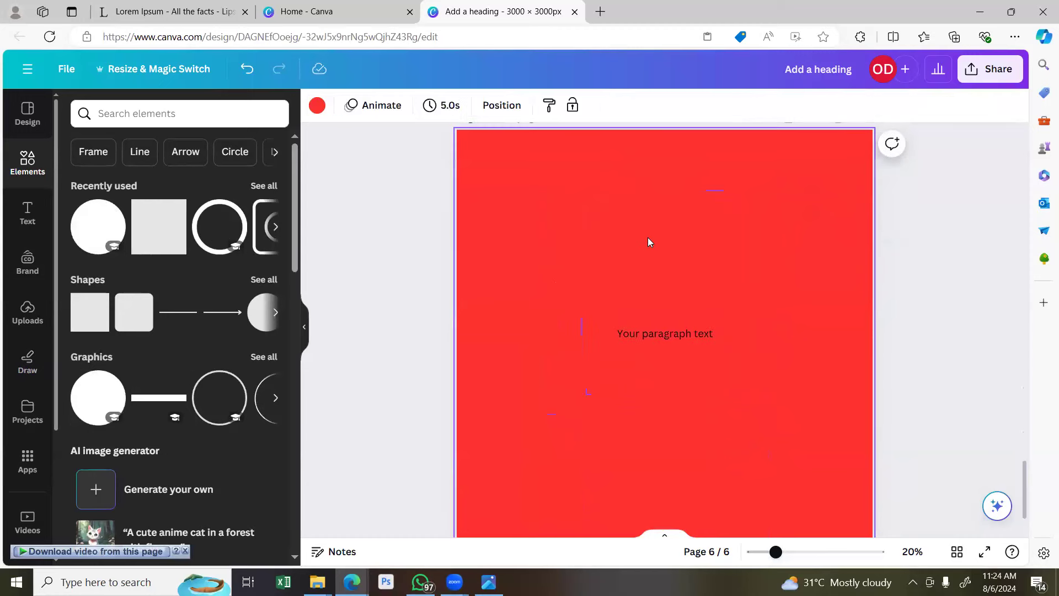
Type 'ccLOUR CONTRAST' into the paragraph box and colour the heading yellow.
double_click(670, 334)
type("ccLOUR")
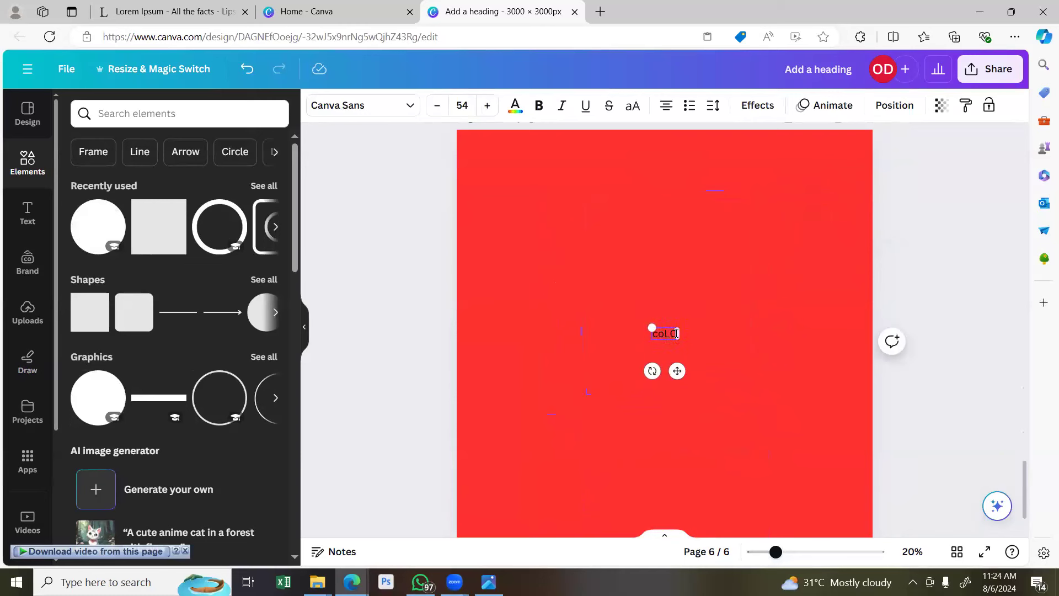
type(" CONTRAST")
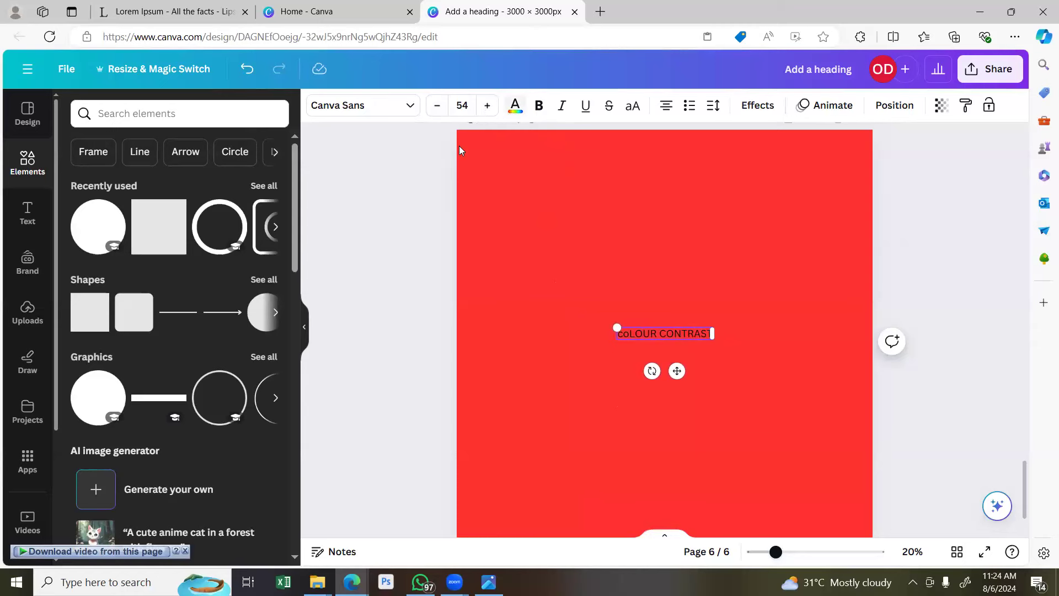
left_click(515, 105)
left_click(240, 189)
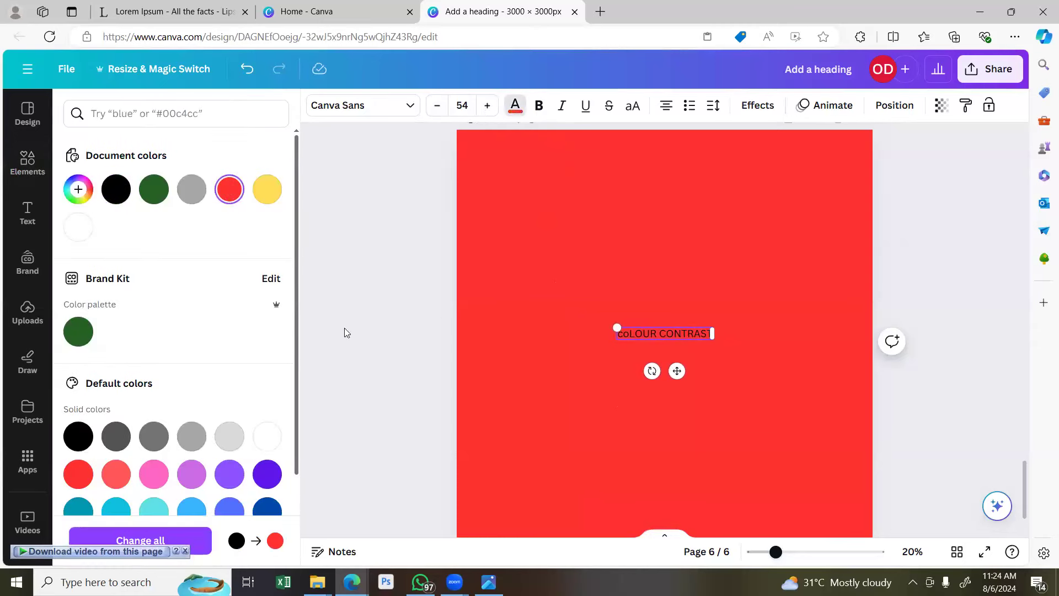
left_click(667, 358)
left_click(682, 337)
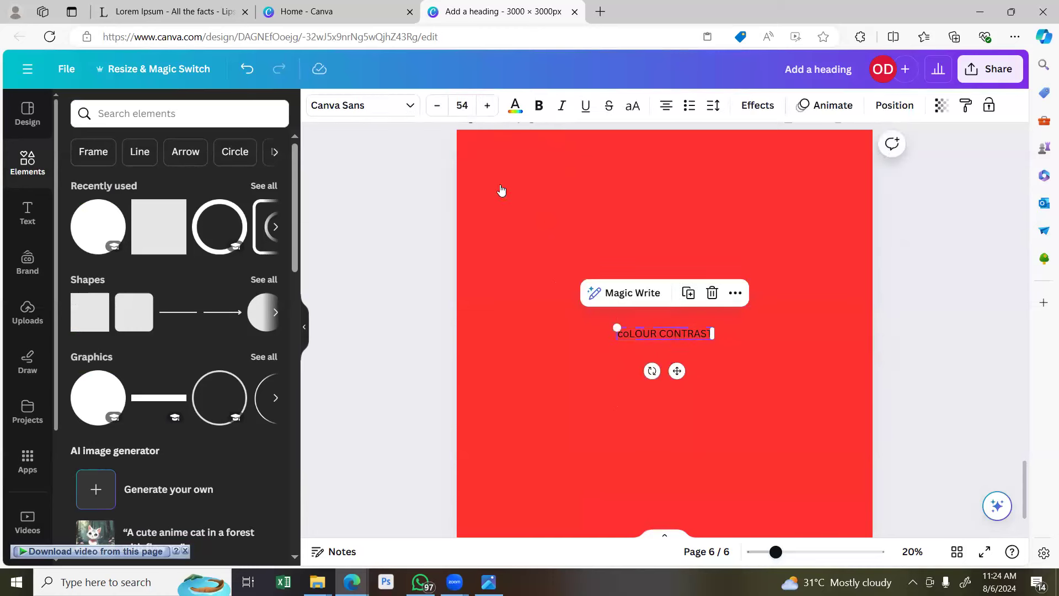
left_click(509, 110)
scroll(106, 384, "down", 1)
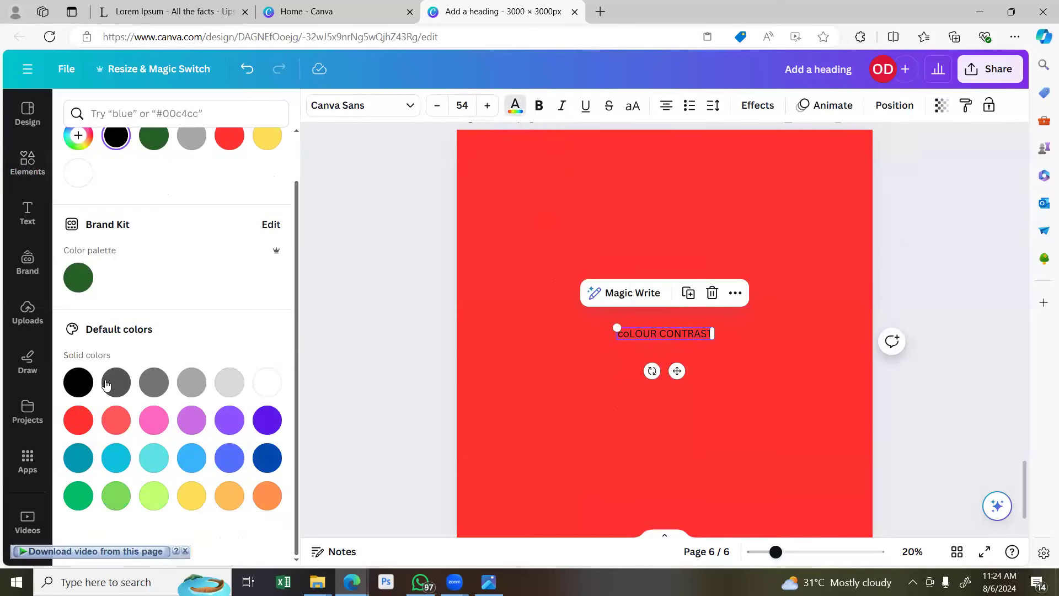
left_click(78, 420)
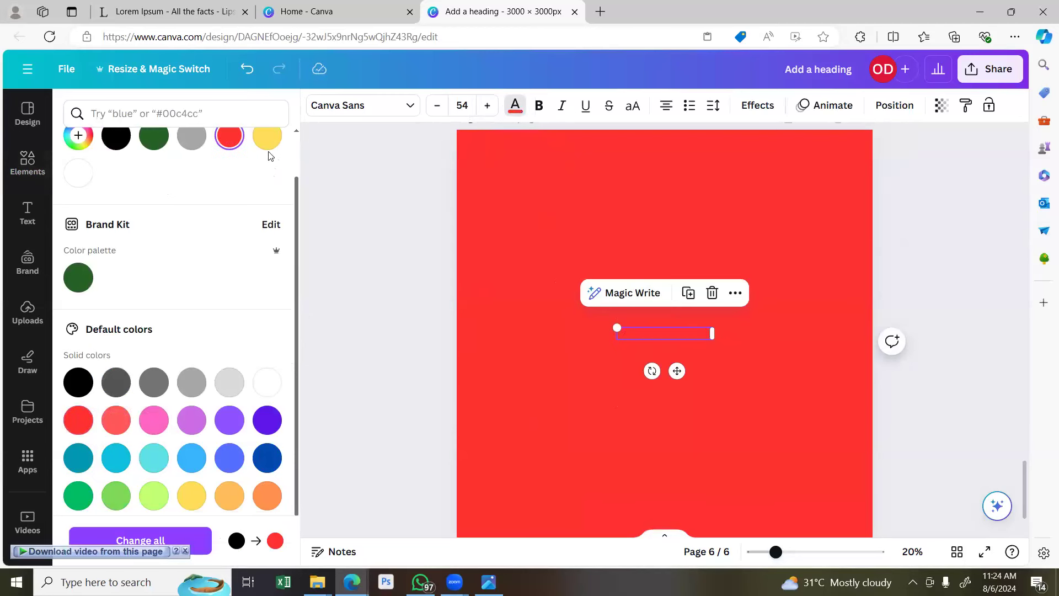
left_click(267, 137)
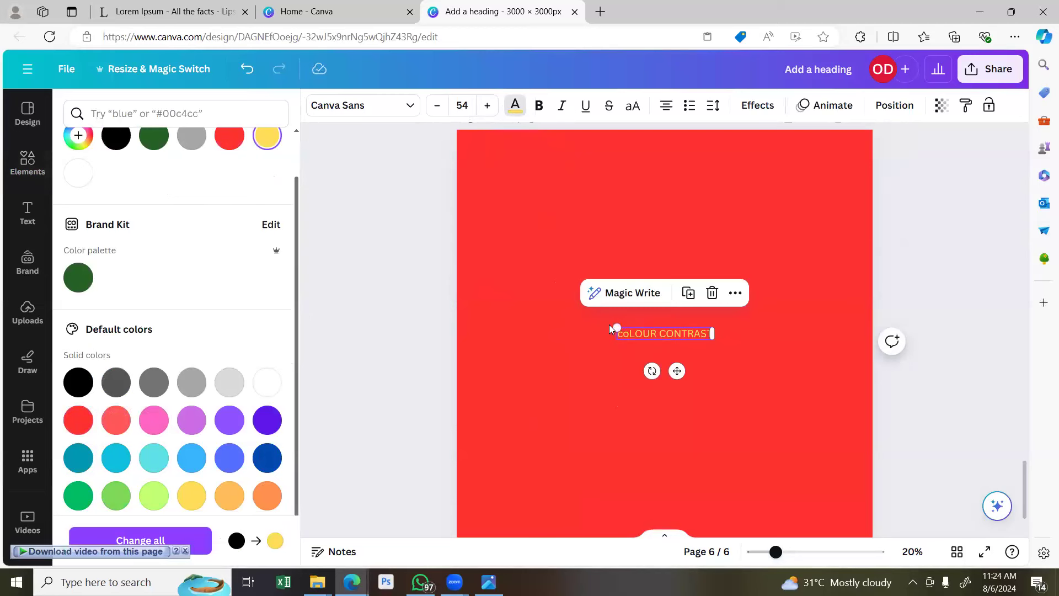
Enlarge the yellow heading and move it toward the top of the page.
left_click_drag(608, 325, 499, 300)
left_click_drag(611, 369, 673, 272)
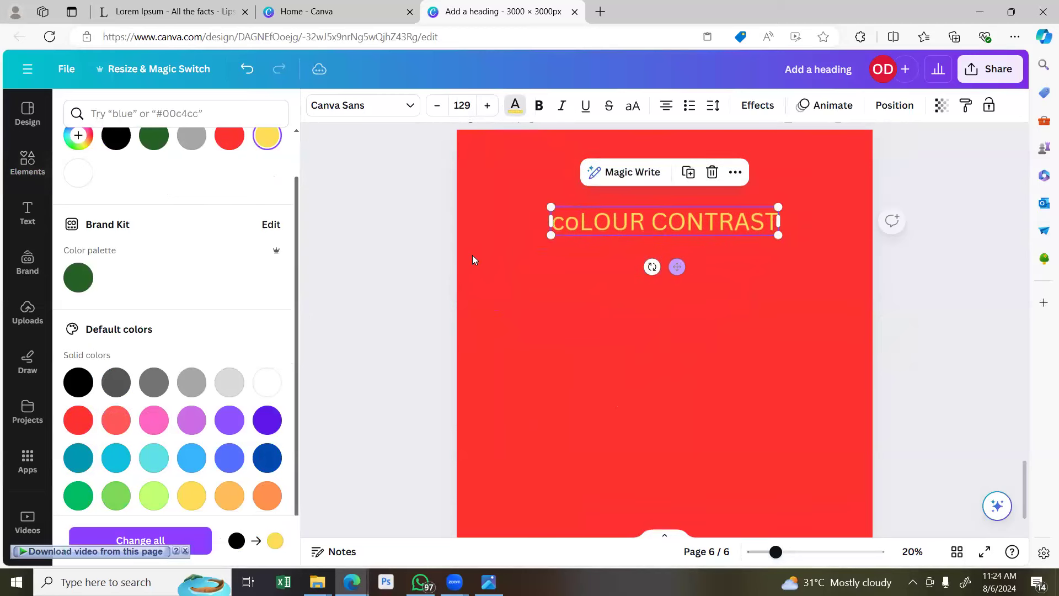
scroll(208, 235, "up", 1)
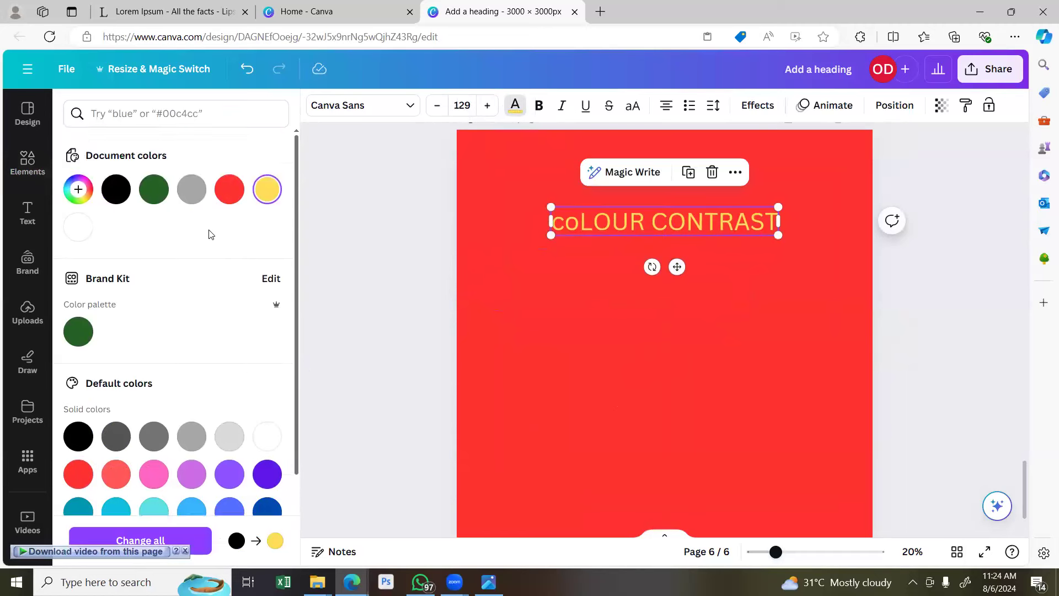
left_click(193, 191)
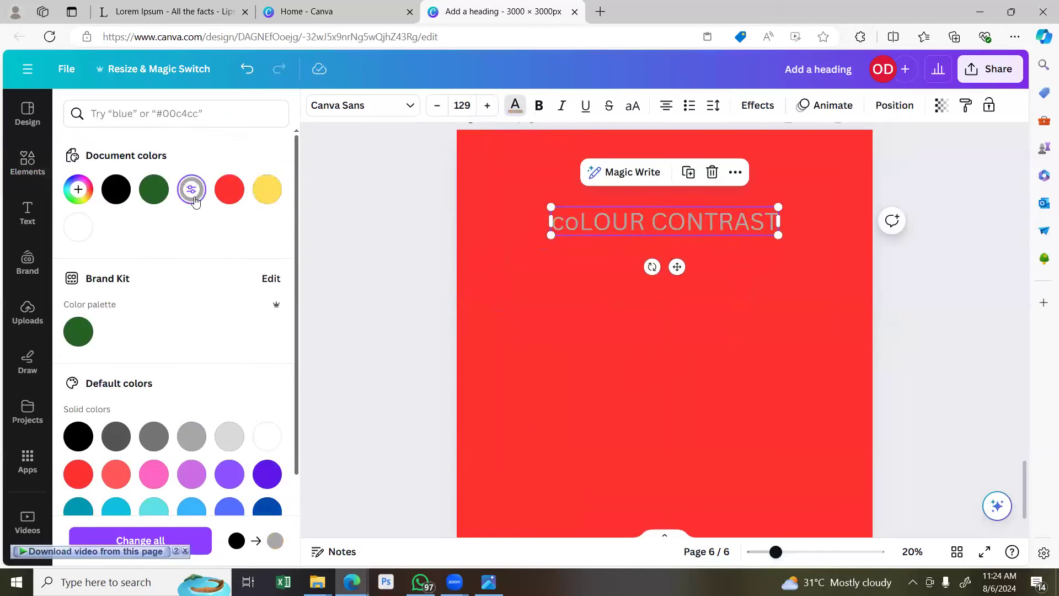
left_click(687, 172)
left_click_drag(672, 223, 672, 327)
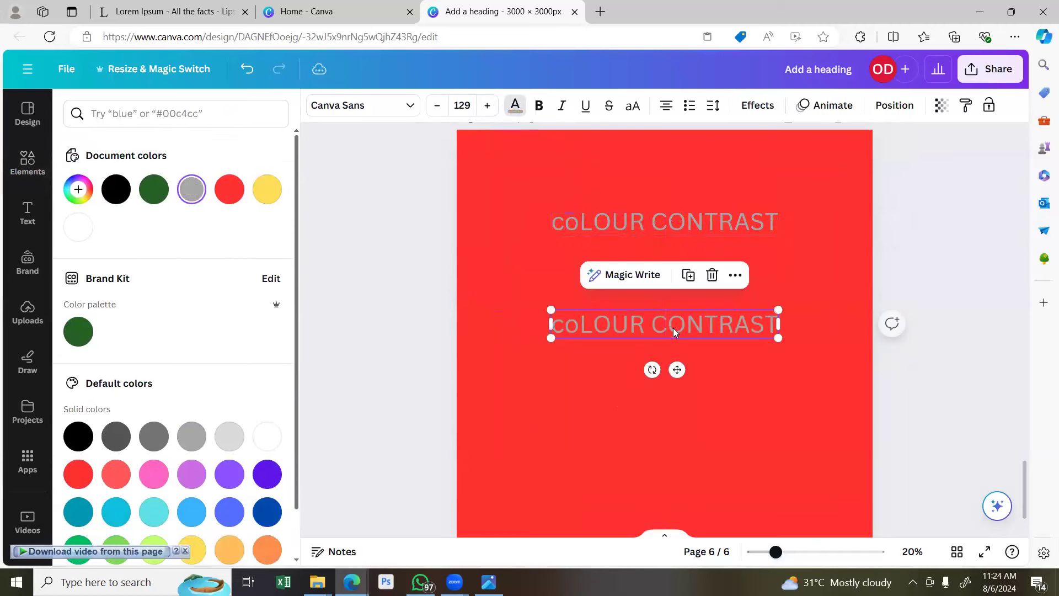
double_click(673, 325)
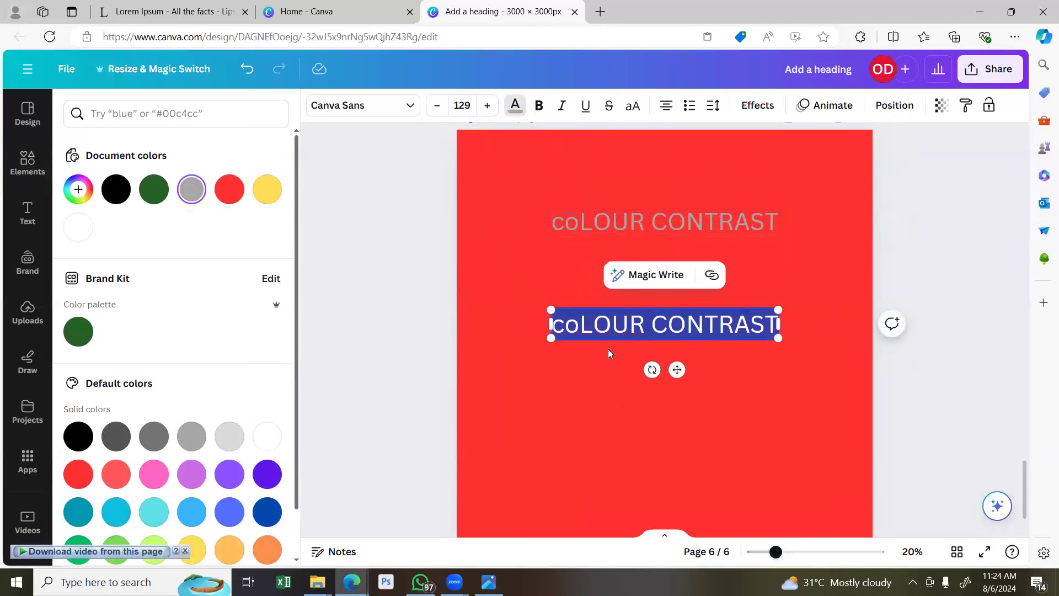
left_click(641, 326)
left_click(584, 271)
left_click(516, 105)
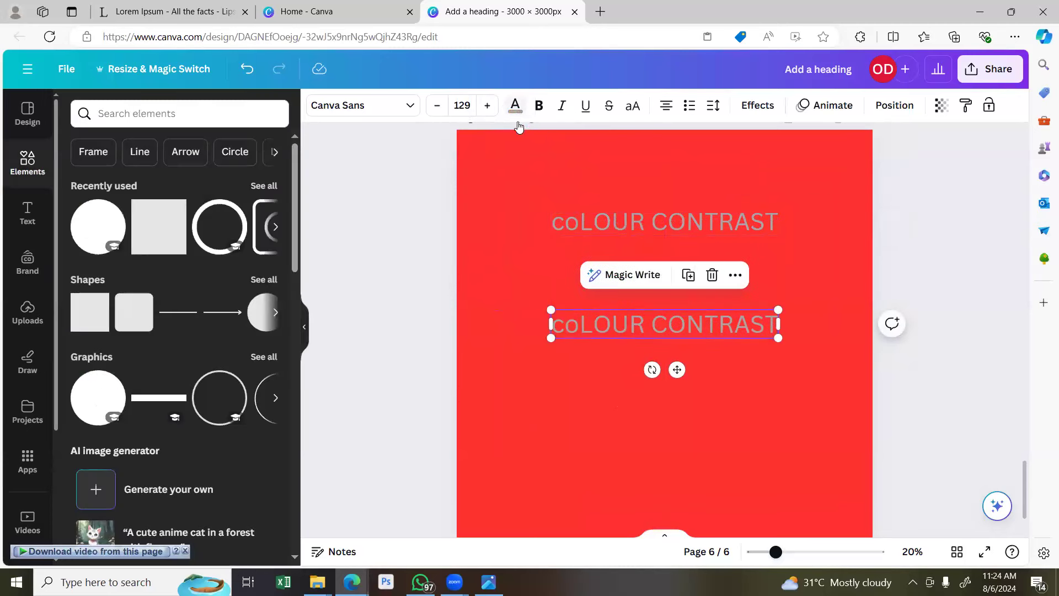
left_click(78, 229)
left_click(396, 310)
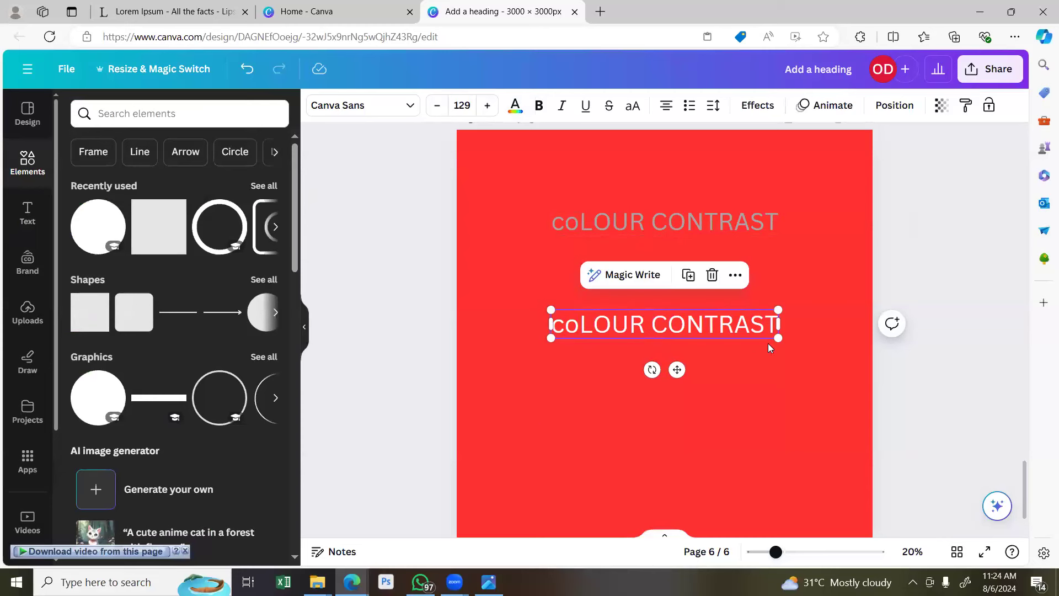
left_click(915, 244)
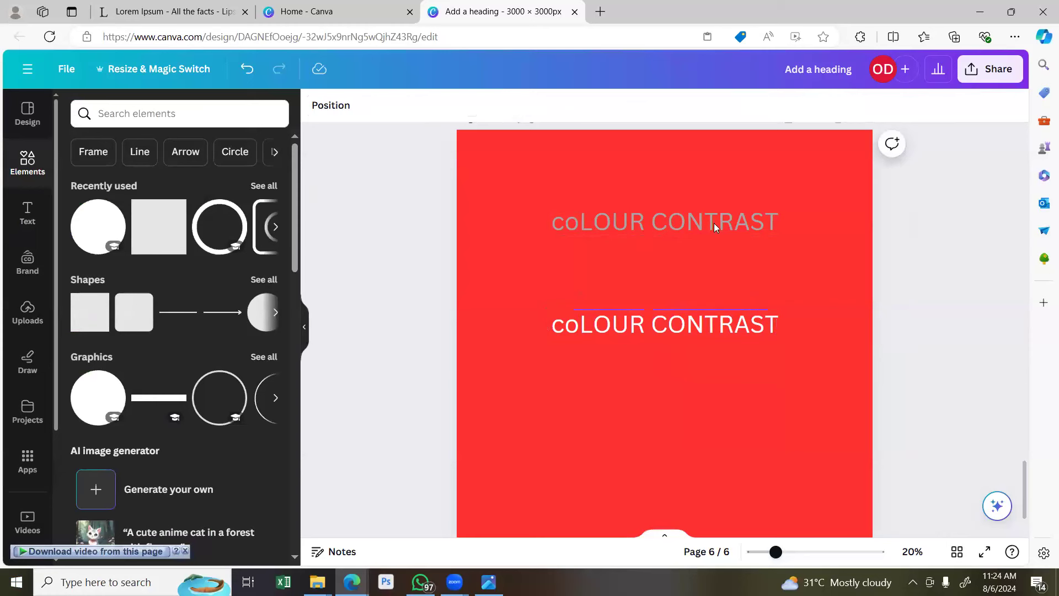
left_click_drag(709, 241, 707, 306)
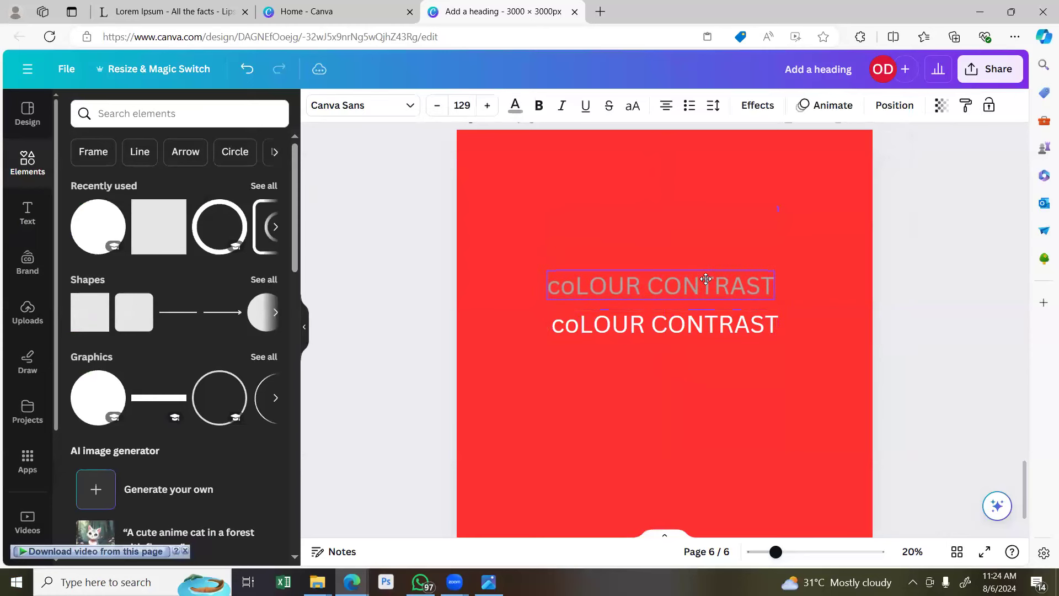
left_click(914, 218)
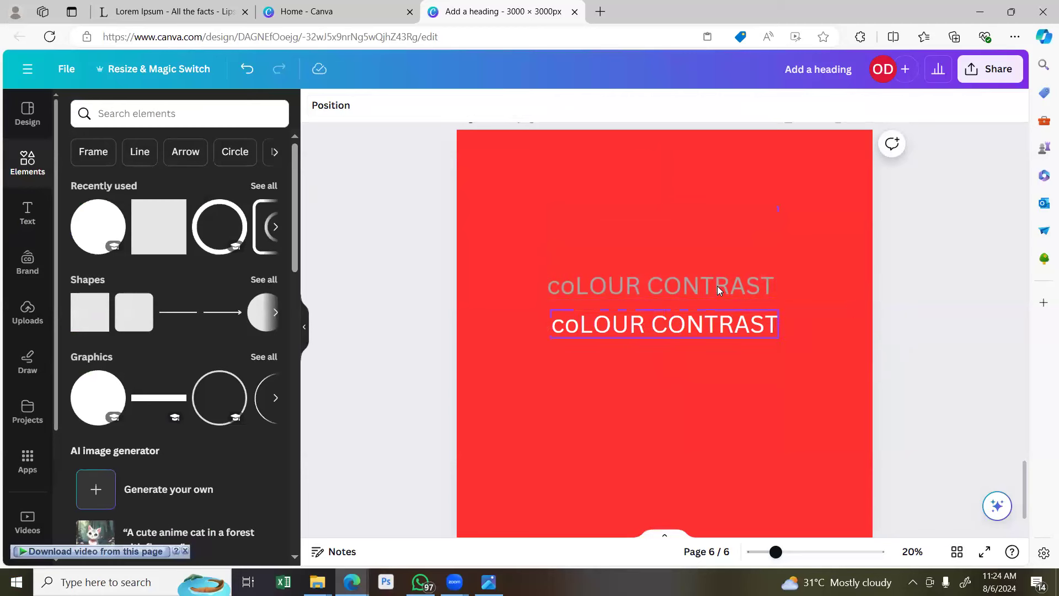
left_click_drag(717, 286, 722, 290)
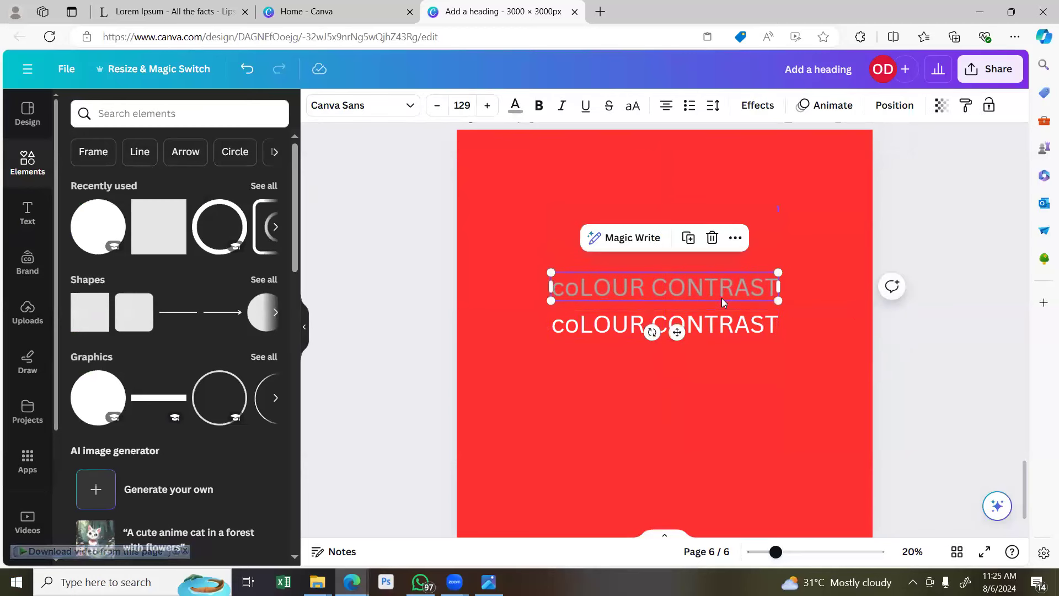
left_click(724, 327)
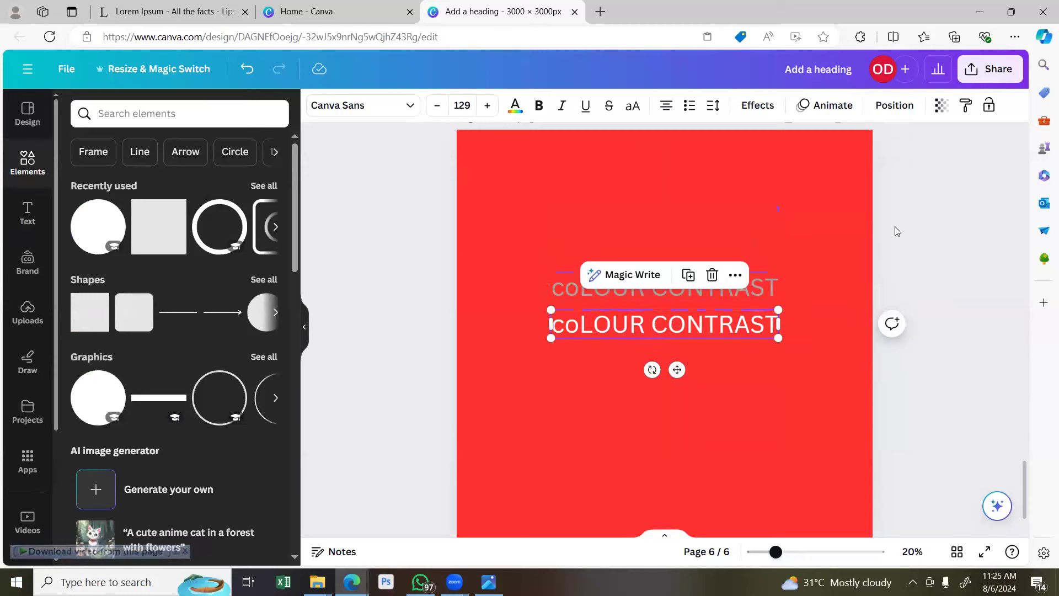
left_click(895, 228)
left_click(736, 328)
left_click_drag(723, 360, 726, 361)
left_click(975, 201)
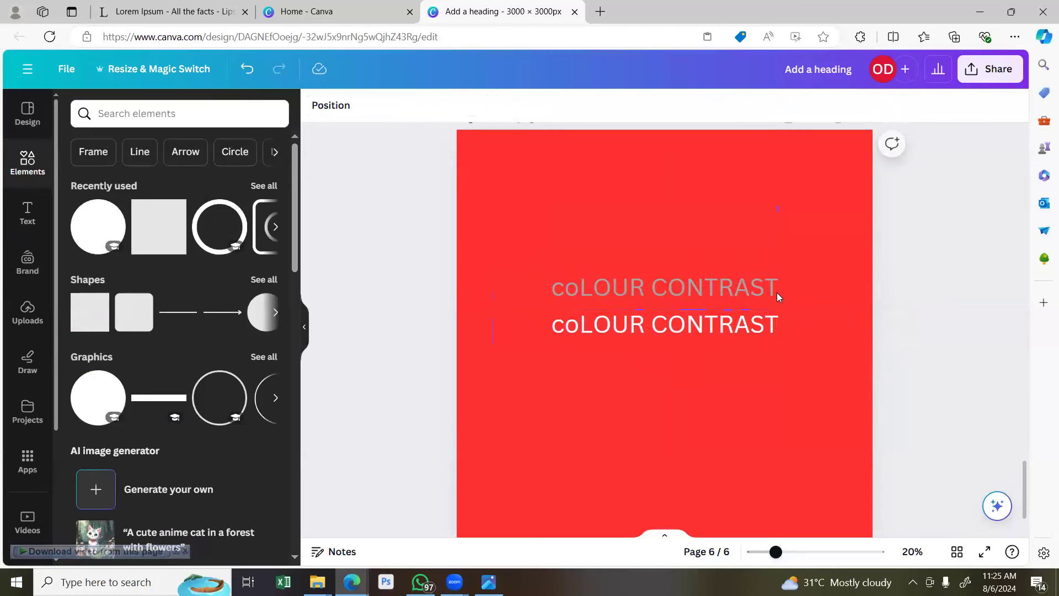
left_click(748, 299)
left_click(469, 243)
left_click_drag(514, 249, 659, 332)
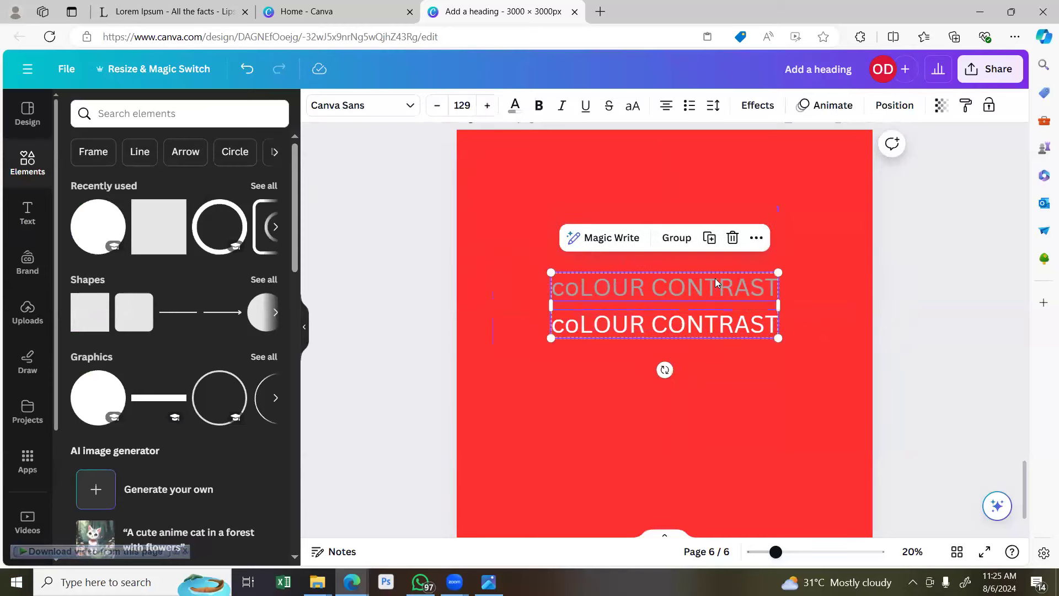
left_click(807, 259)
left_click_drag(497, 274, 747, 365)
left_click(792, 257)
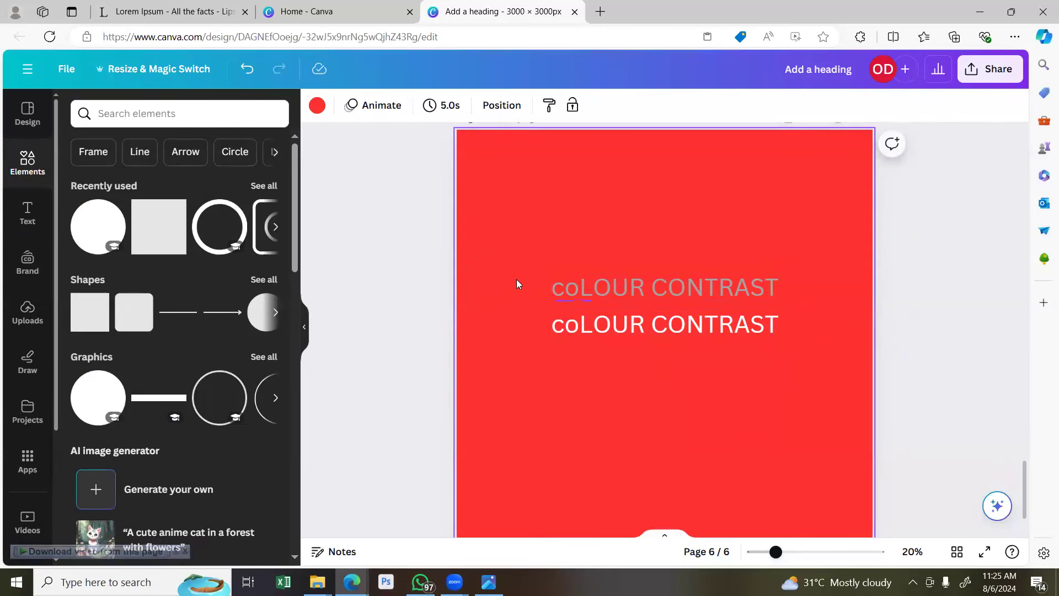
left_click_drag(528, 266, 785, 337)
left_click(813, 271)
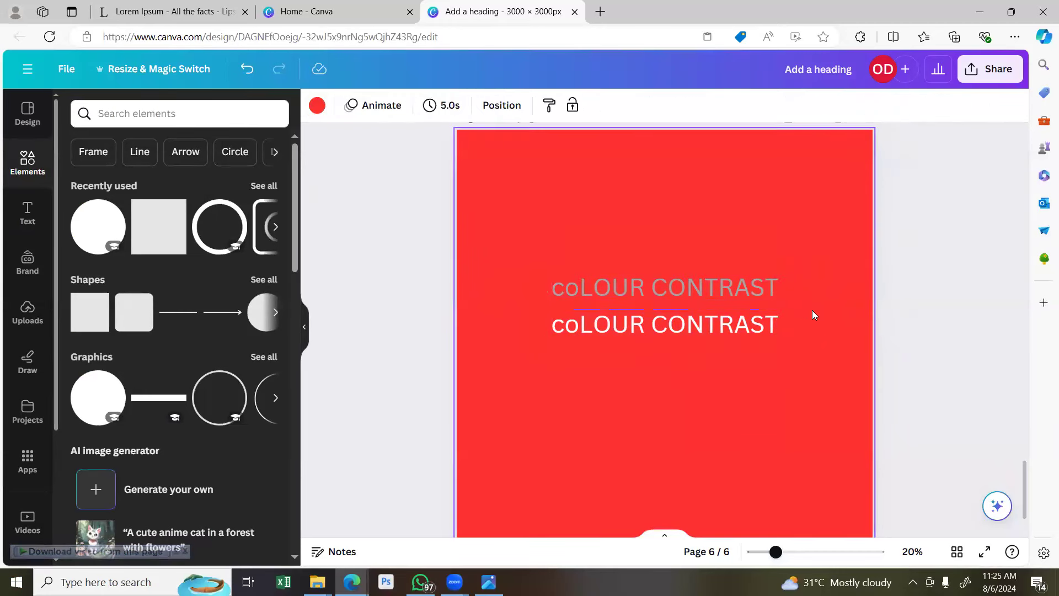
left_click(488, 581)
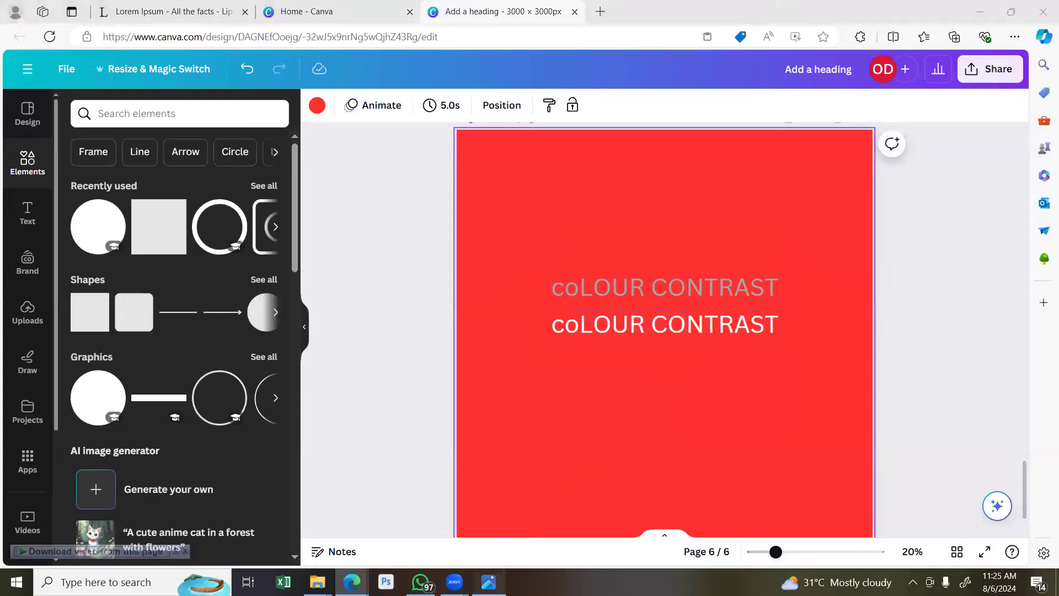
left_click(1042, 11)
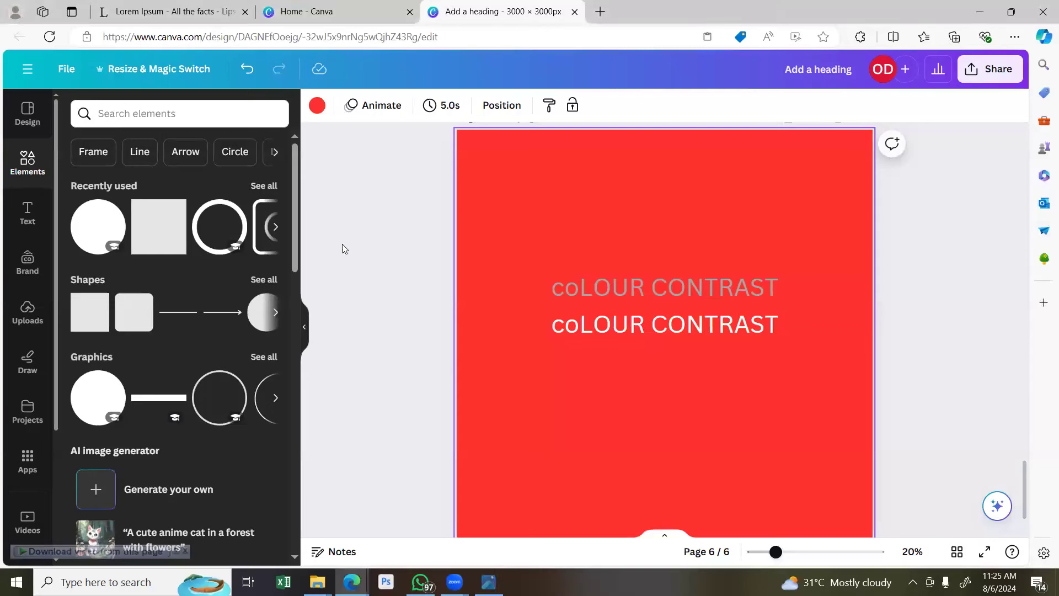
mouse_move(317, 579)
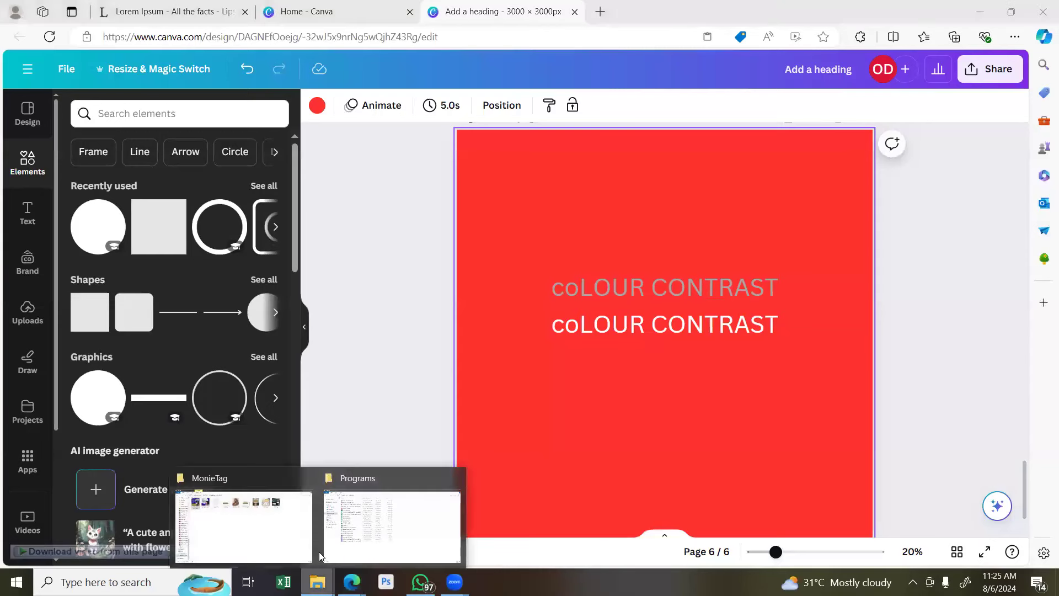
Bring the MonieTag folder forward and select the THE2.png flyer.
left_click(259, 544)
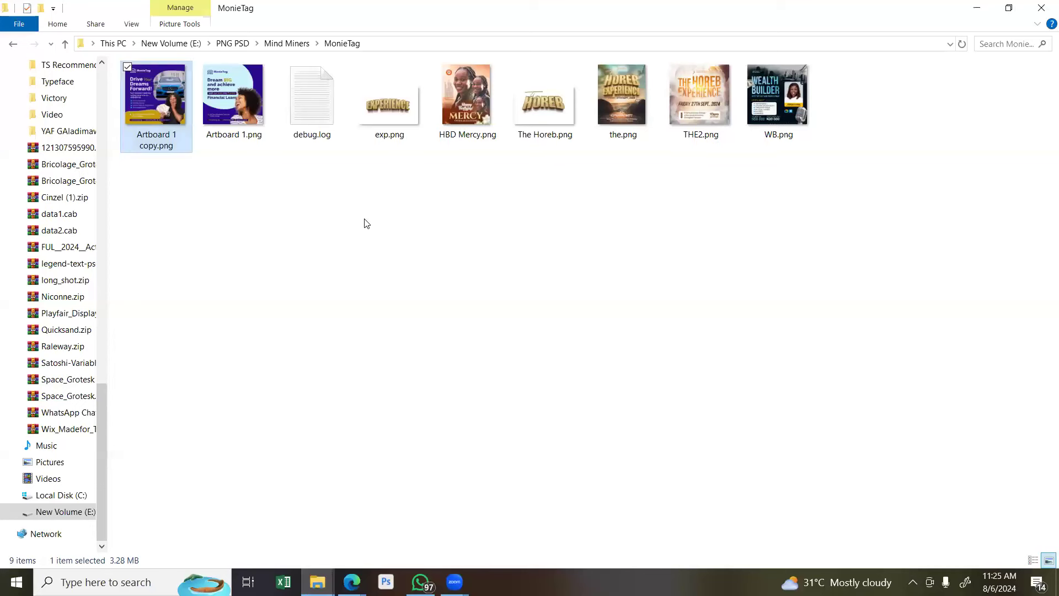
left_click(703, 112)
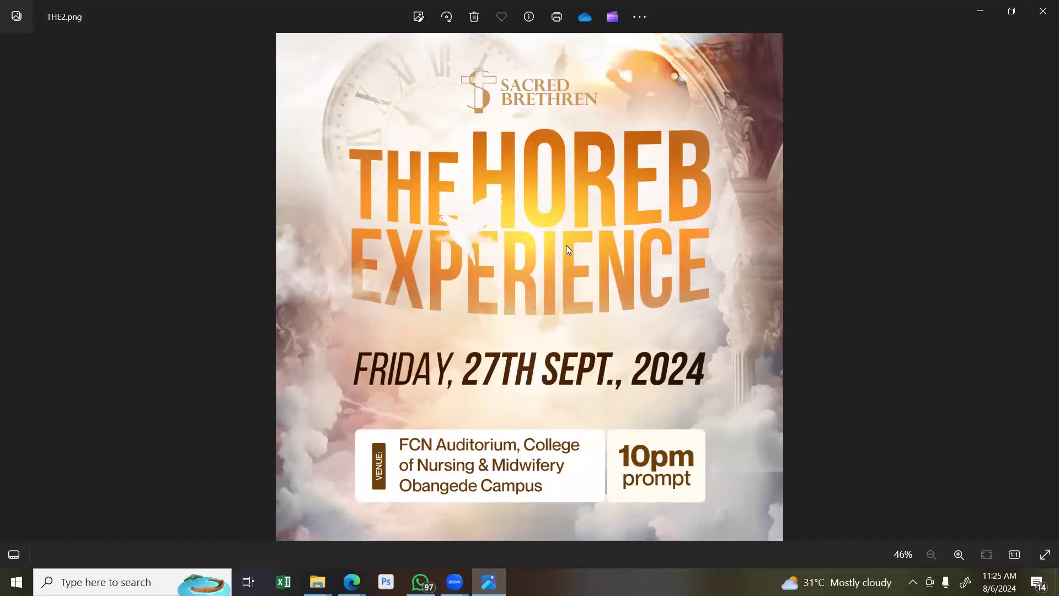
Close THE2.png and view the HBD Mercy.png flyer.
left_click(1041, 16)
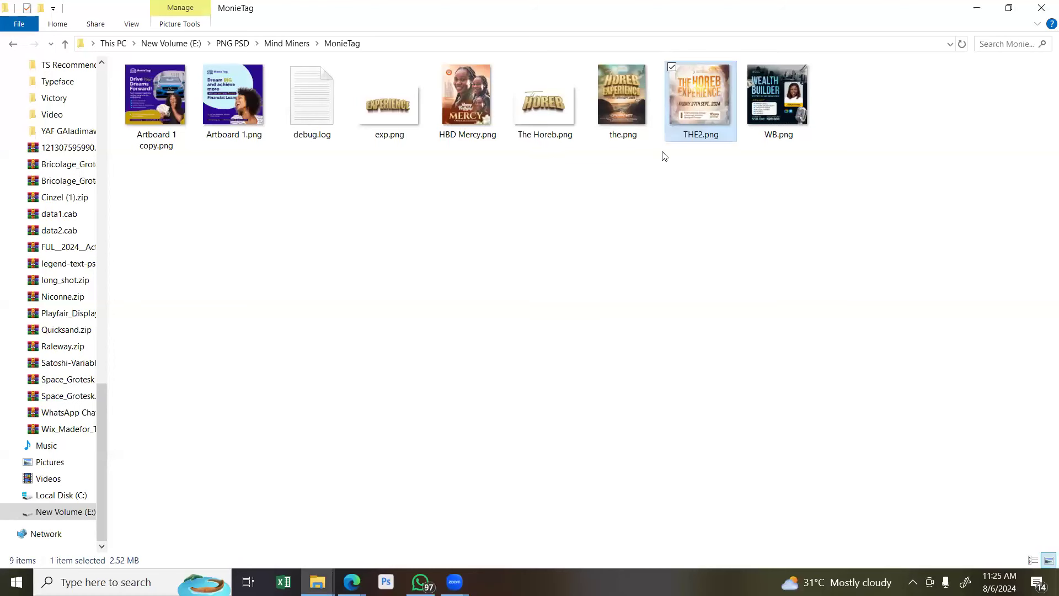
left_click(571, 197)
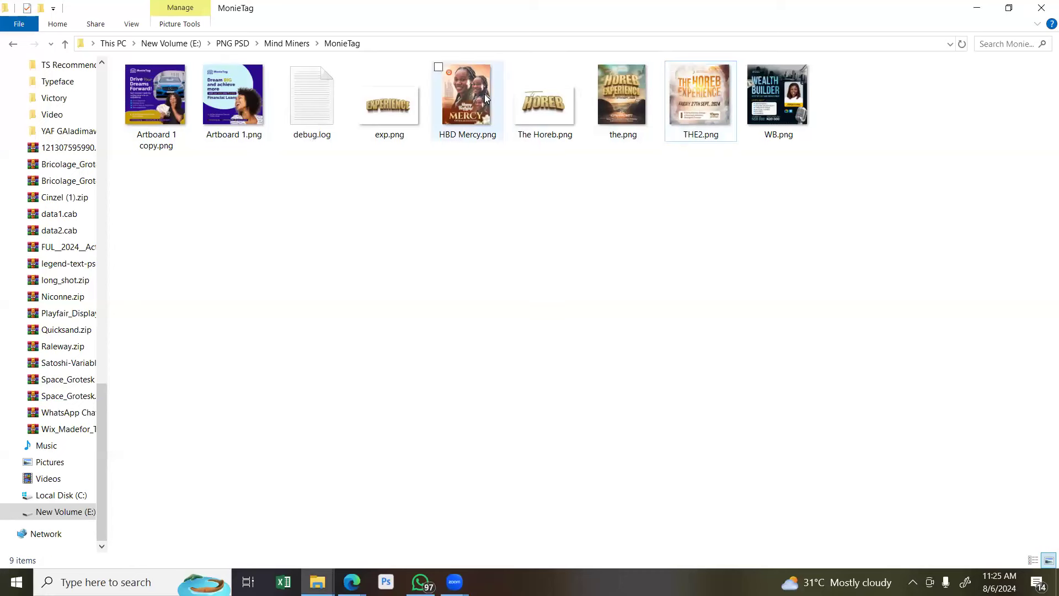
left_click(459, 94)
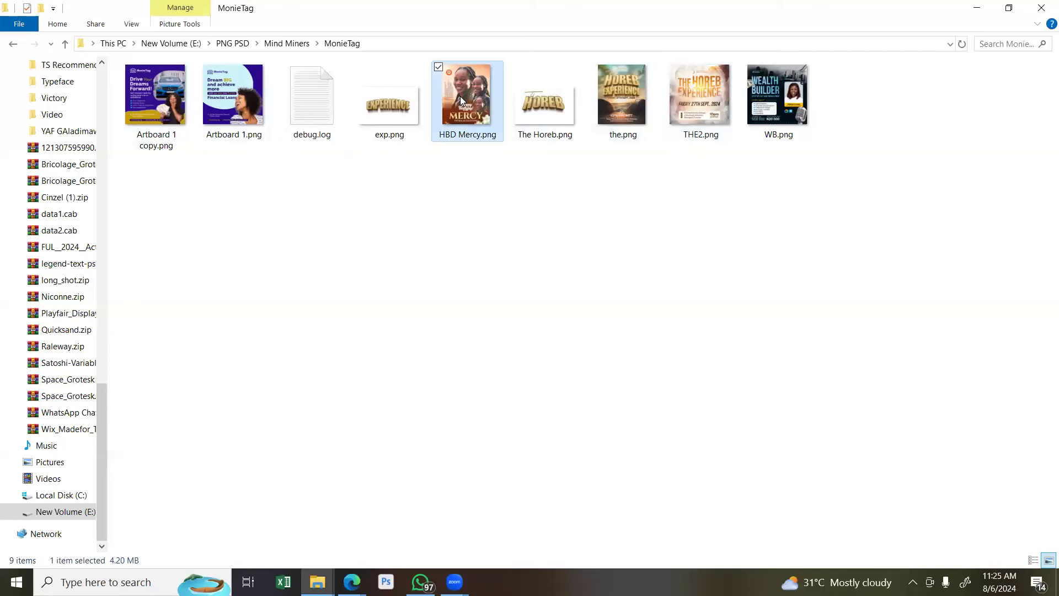
double_click(460, 96)
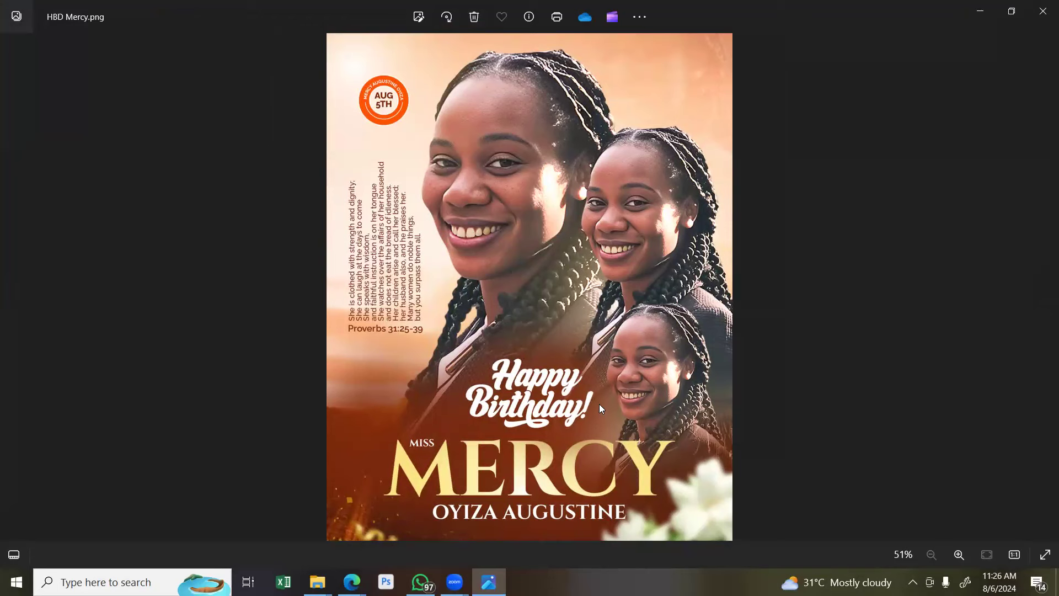
left_click(1043, 6)
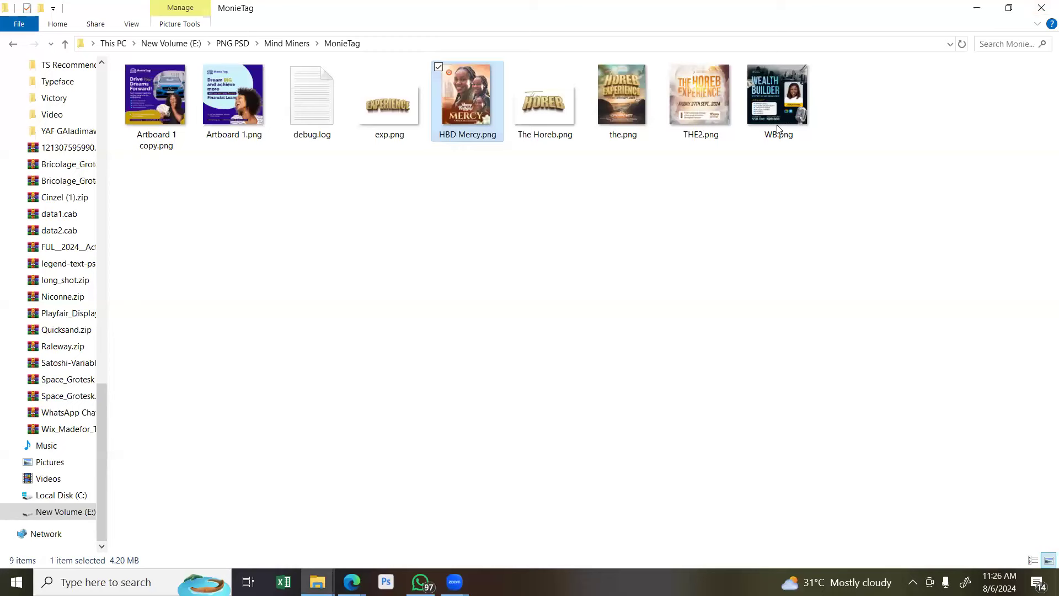
View the WB.png flyer, then return to the Canva design in Edge.
left_click(783, 91)
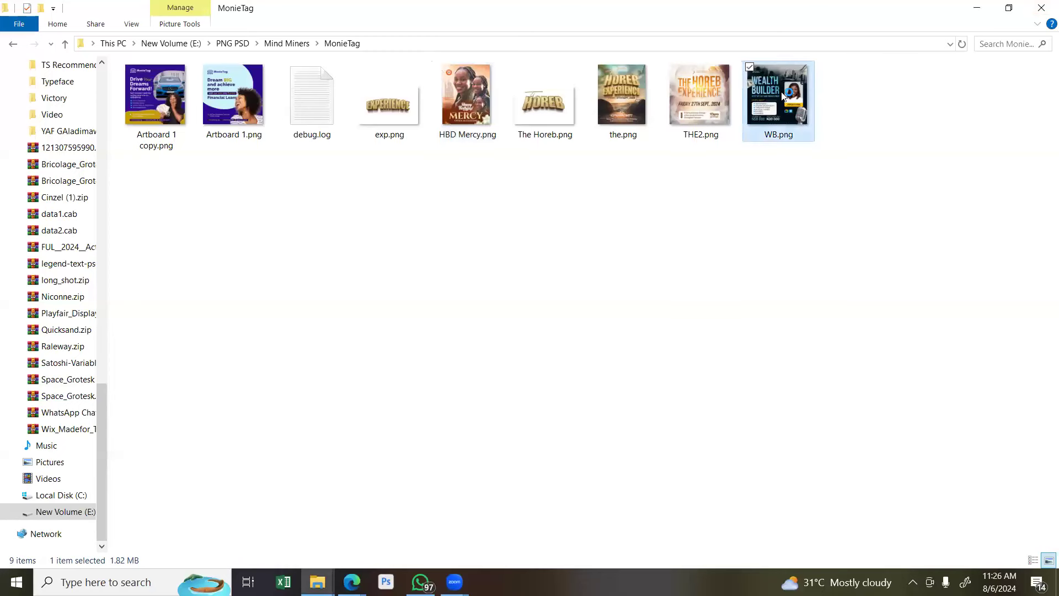
double_click(783, 95)
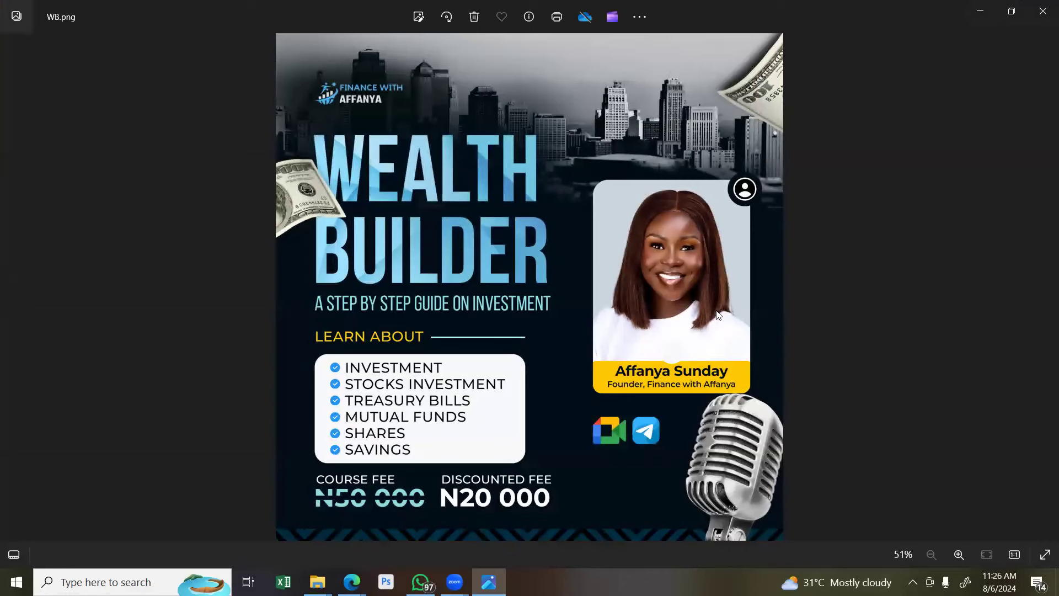
left_click(979, 12)
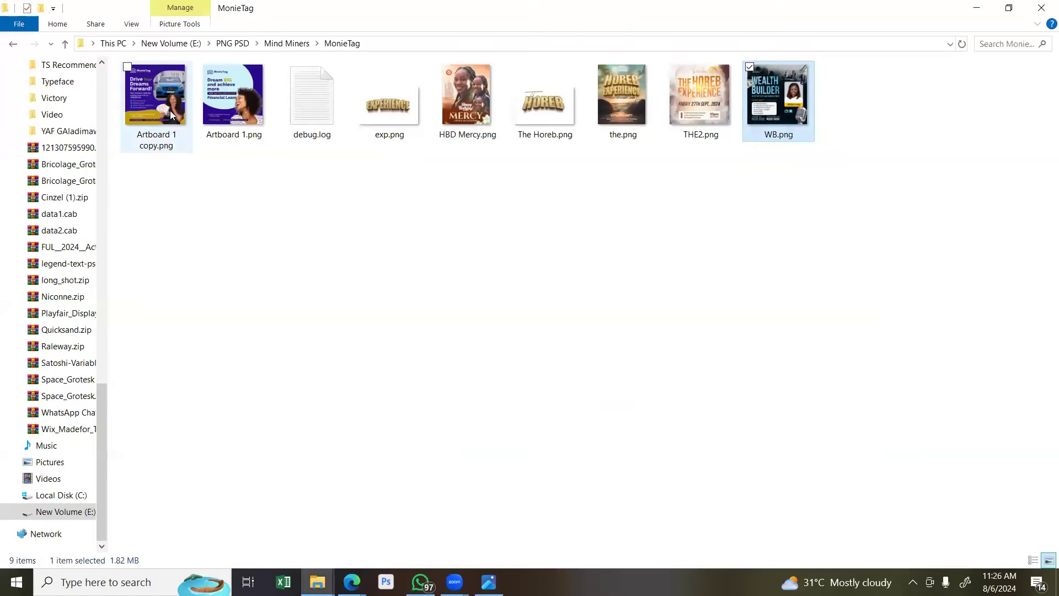
left_click(268, 203)
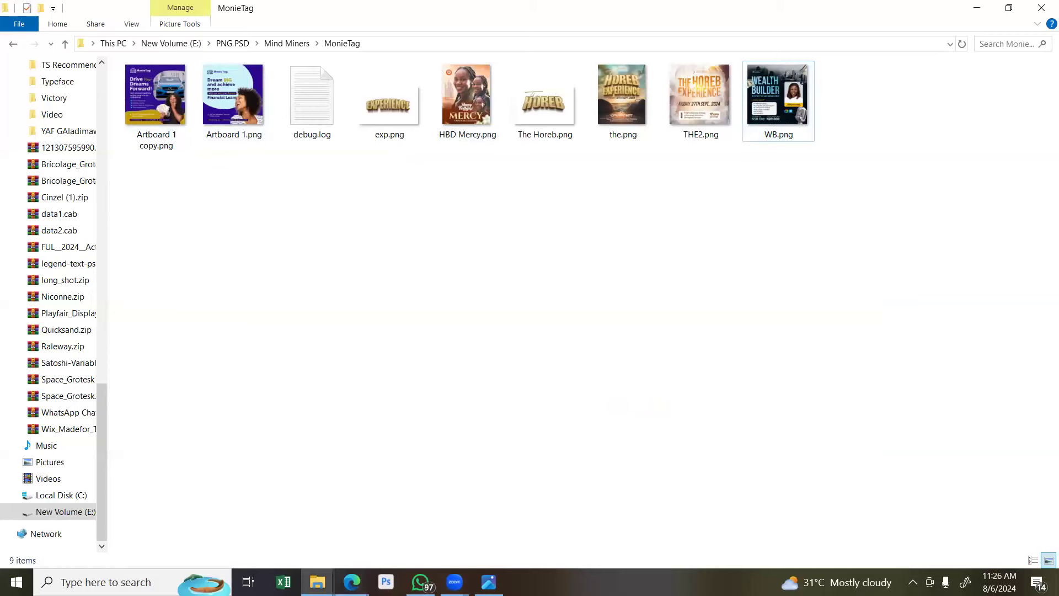
left_click(351, 582)
left_click(381, 528)
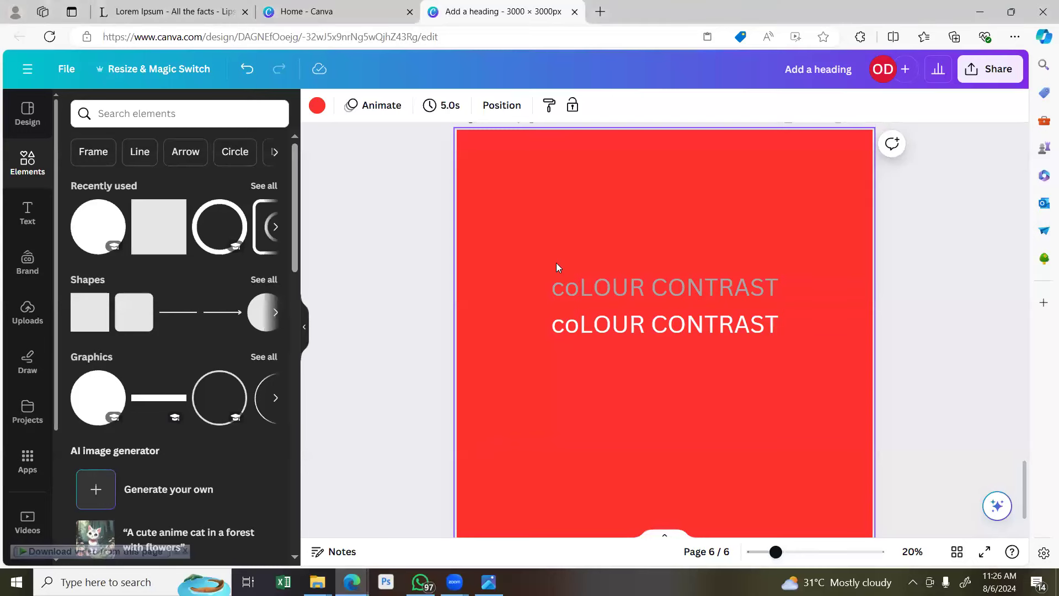
Delete both cOLOUR CONTRAST text lines, leaving page 6 plain red.
left_click_drag(764, 374, 763, 375)
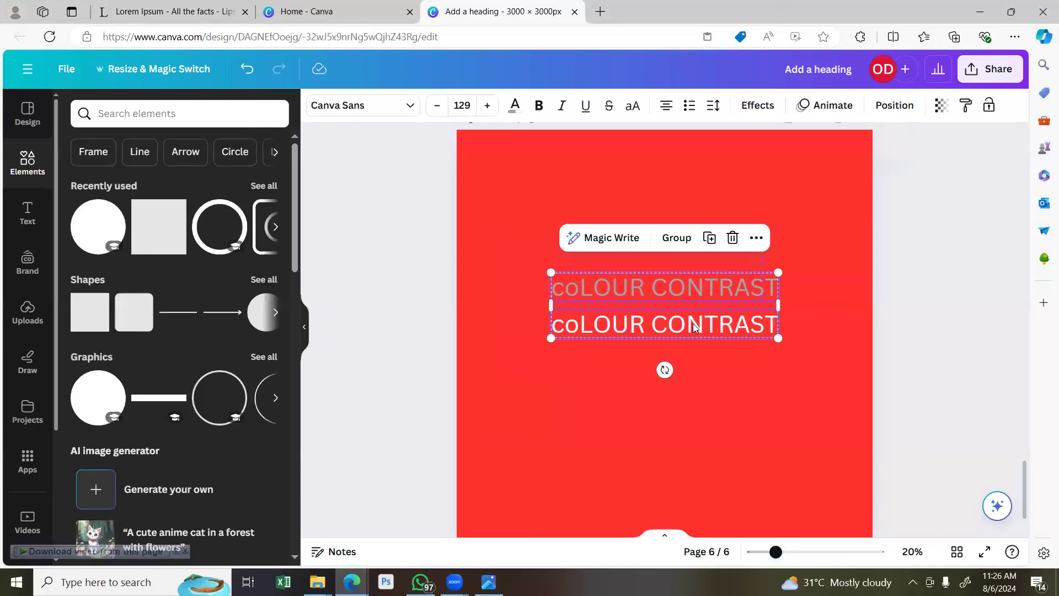
left_click(732, 238)
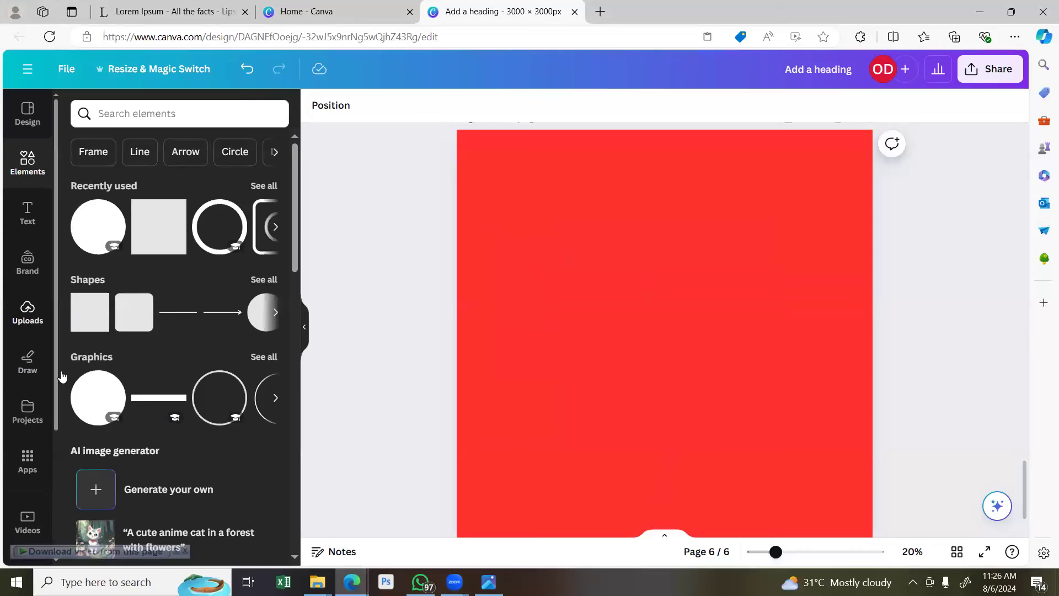
mouse_move(317, 580)
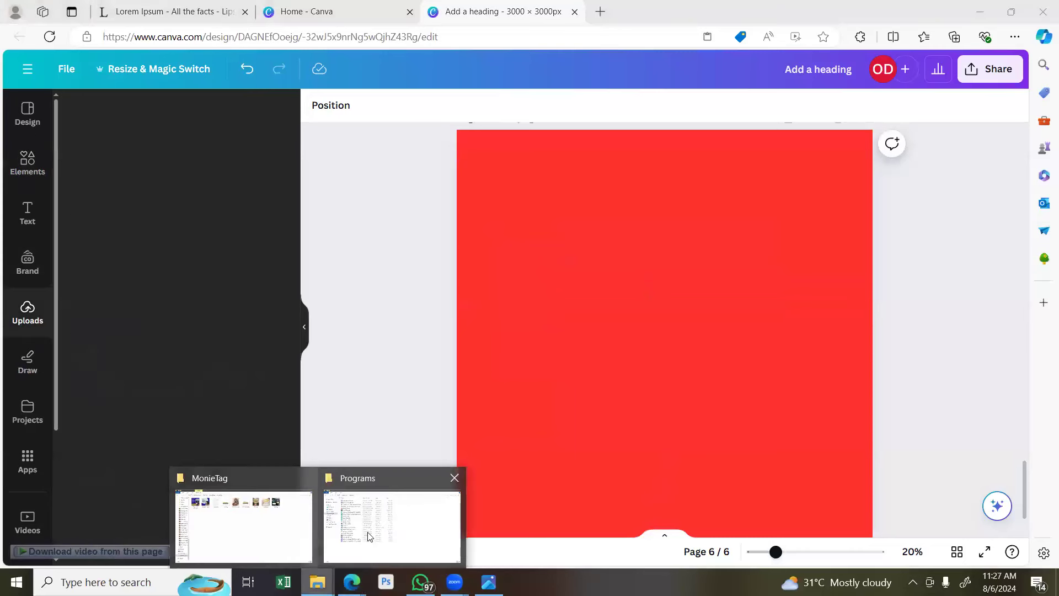
left_click(549, 345)
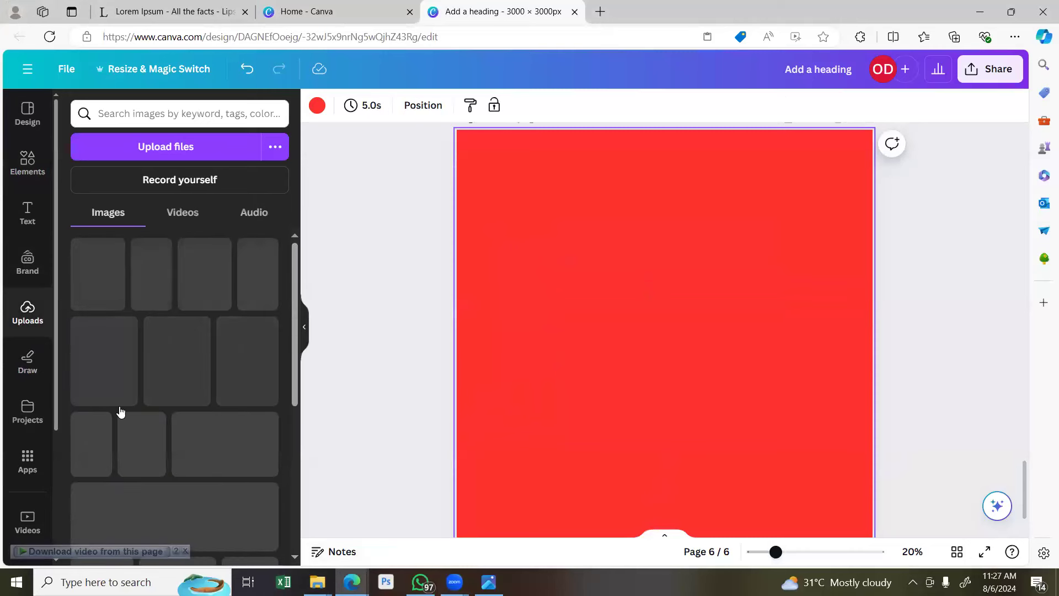
left_click(21, 220)
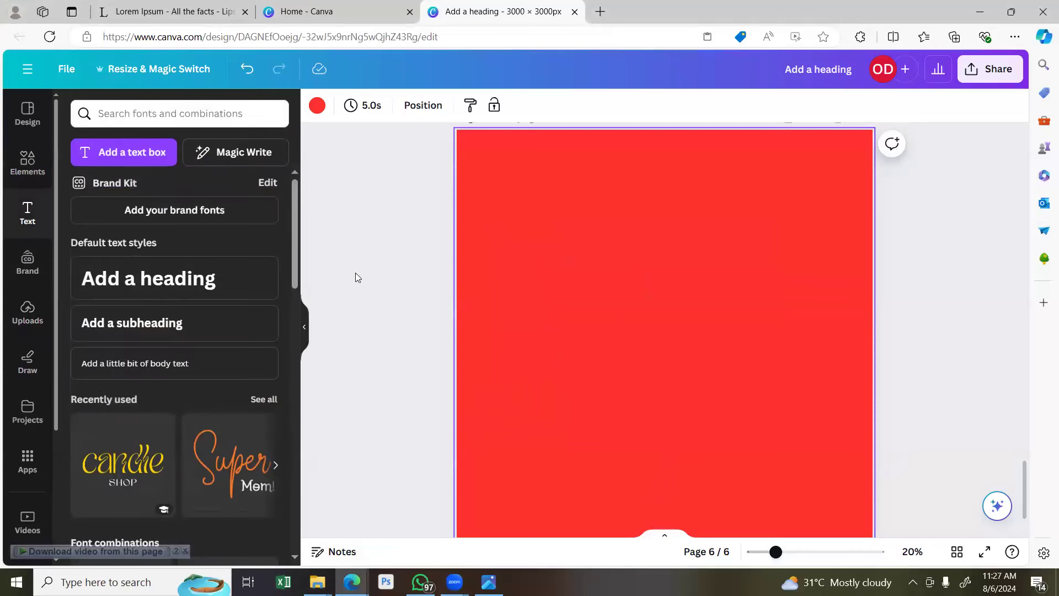
Add a heading reading 'EXTERNAL FILES IMPORTED INTO YOUR WORKSPACE' and reduce it to size 236.
left_click(186, 279)
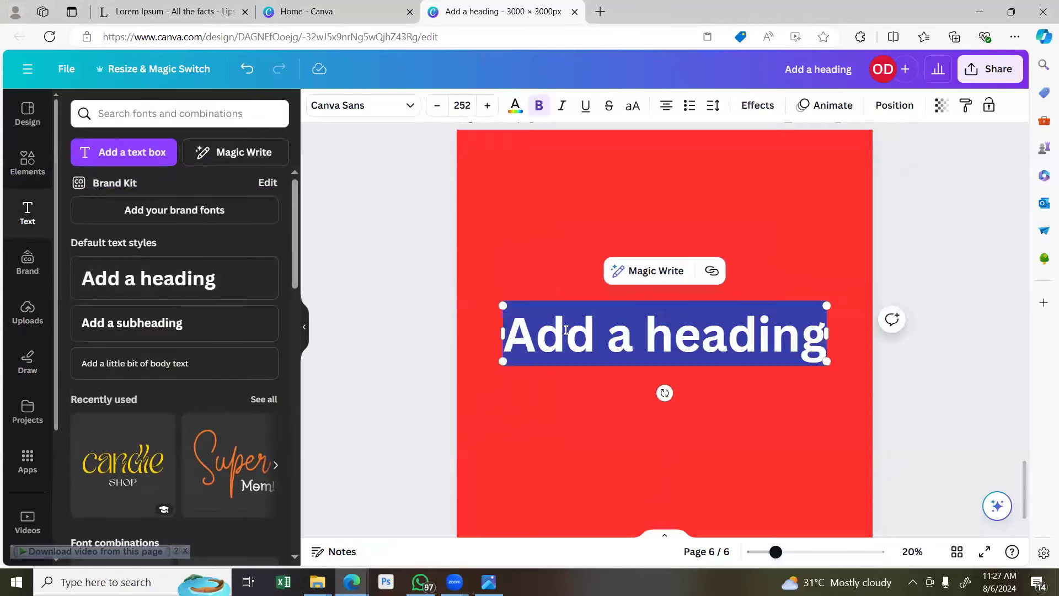
type("EXTERNAL FILES IMPORTED INTO YOUR WORKS")
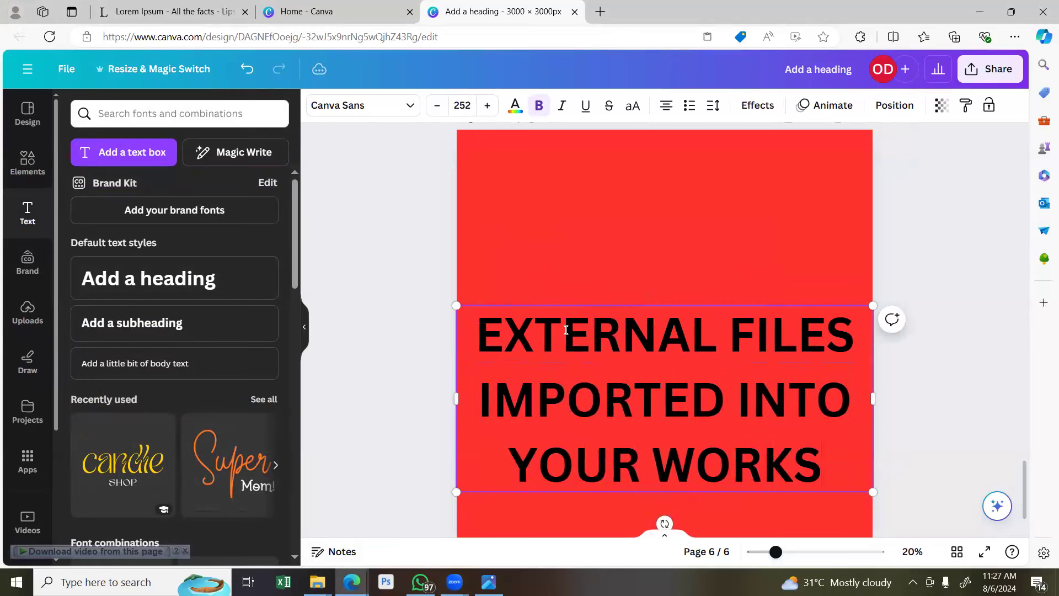
type("PACE")
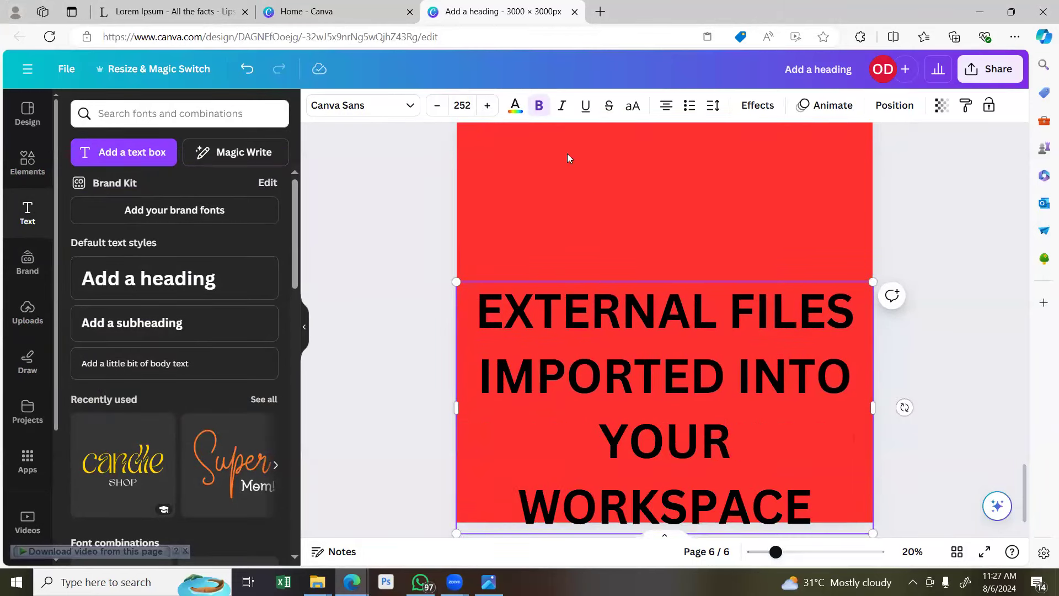
left_click(437, 105)
left_click(438, 106)
left_click(437, 105)
left_click(438, 105)
left_click(437, 106)
left_click(437, 106)
left_click(437, 105)
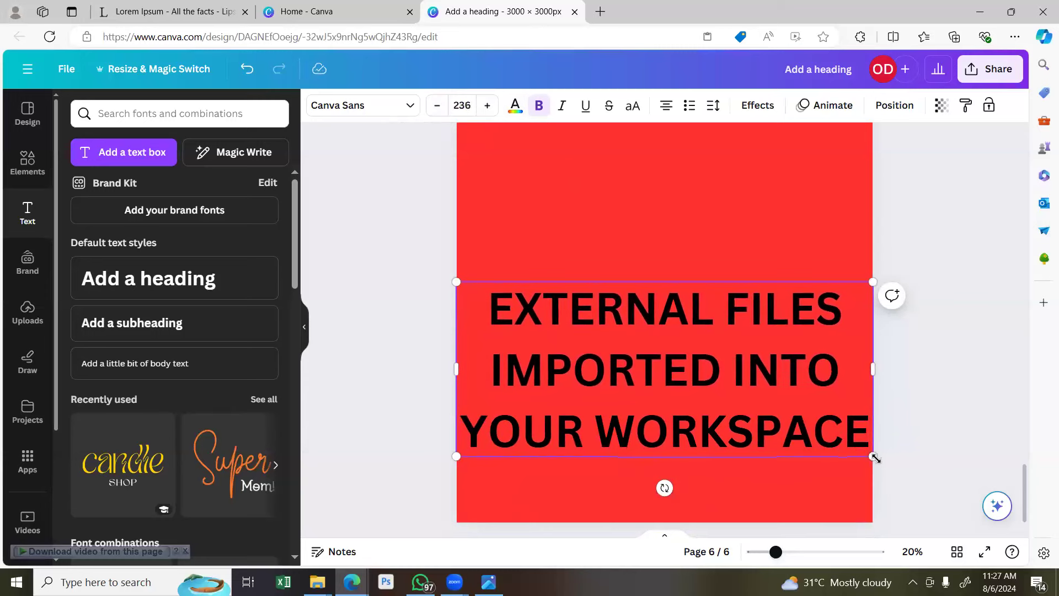
Shrink the heading further, centre it on the page and make it white.
left_click_drag(872, 456, 577, 393)
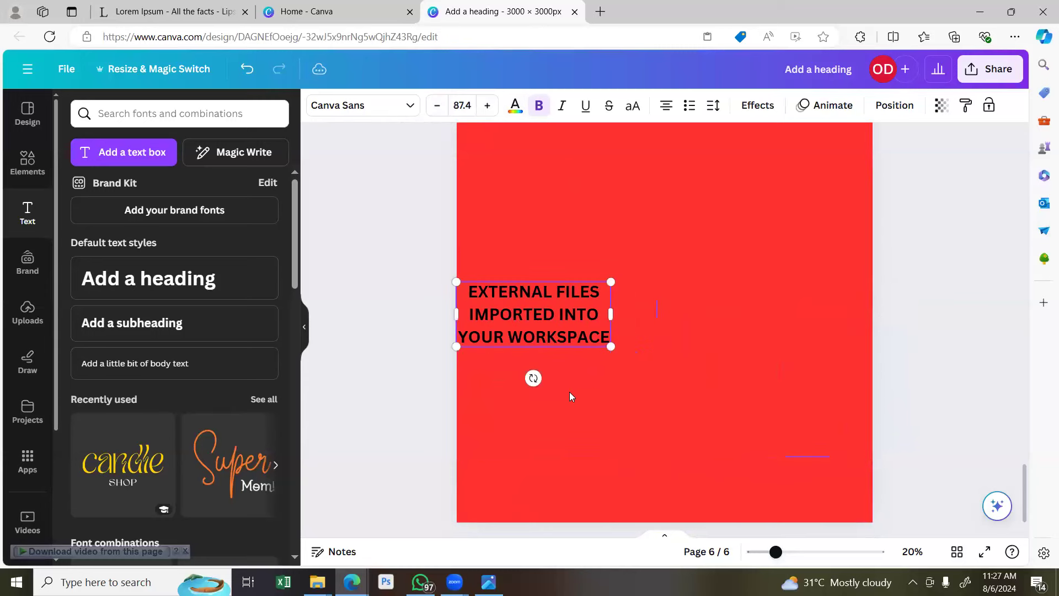
left_click_drag(541, 315, 678, 295)
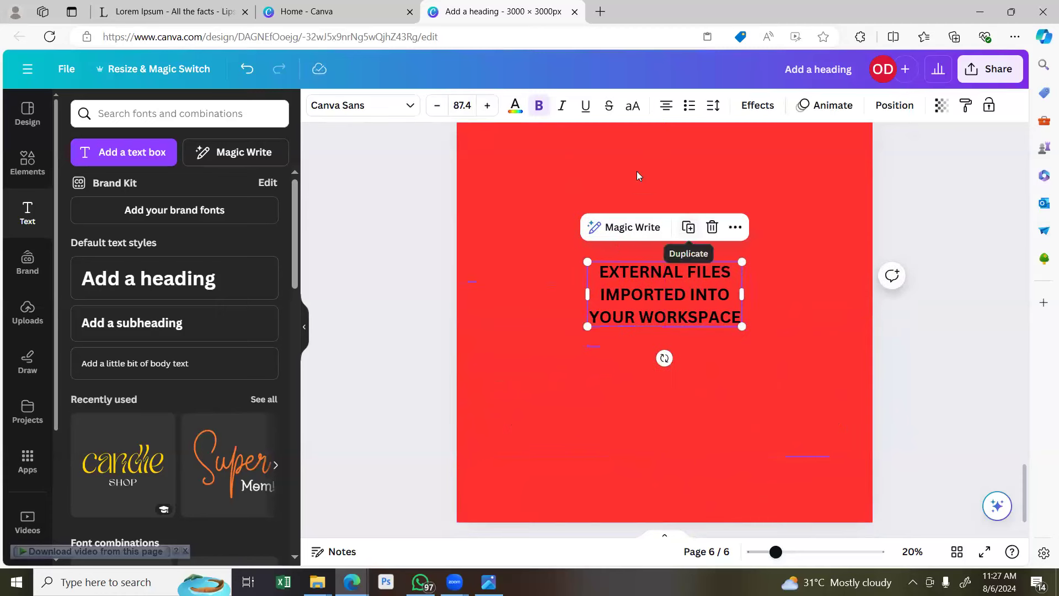
left_click(516, 108)
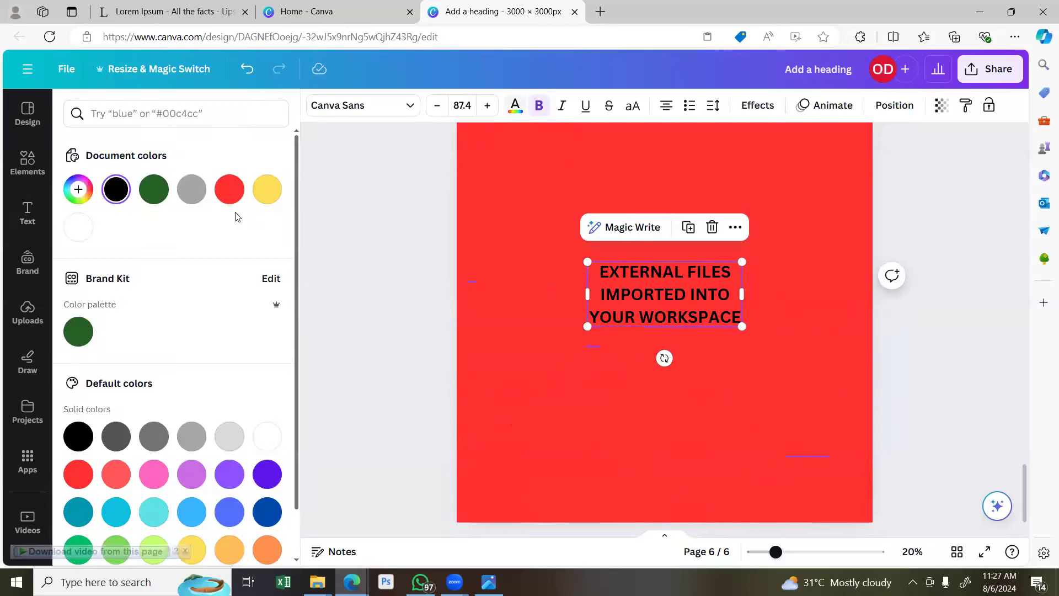
left_click(88, 231)
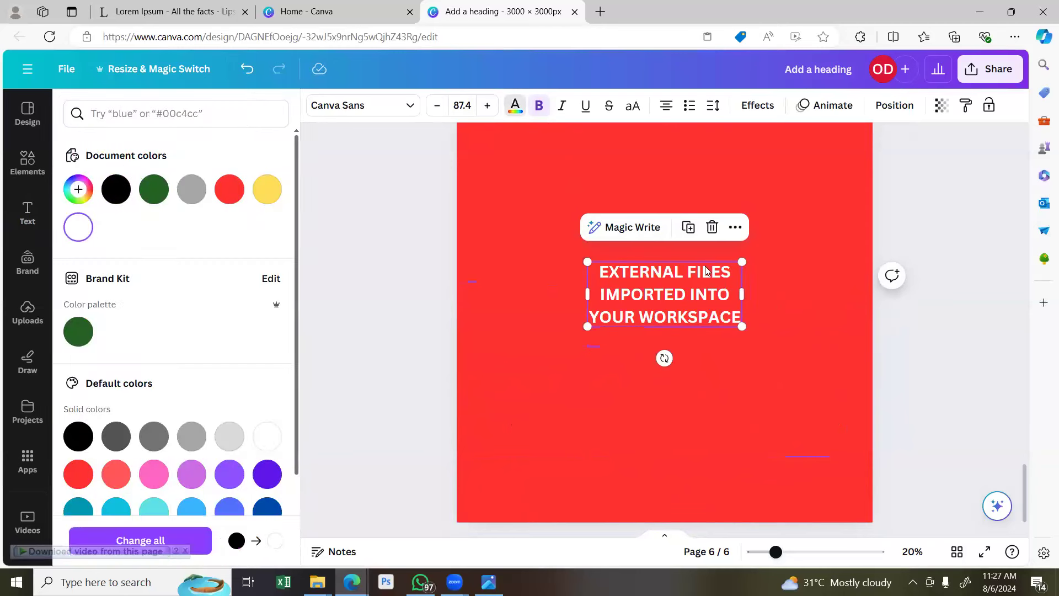
Place one copy above, and make the lower copy non-bold, wrapped to two lines.
left_click_drag(683, 289, 687, 213)
left_click(689, 300)
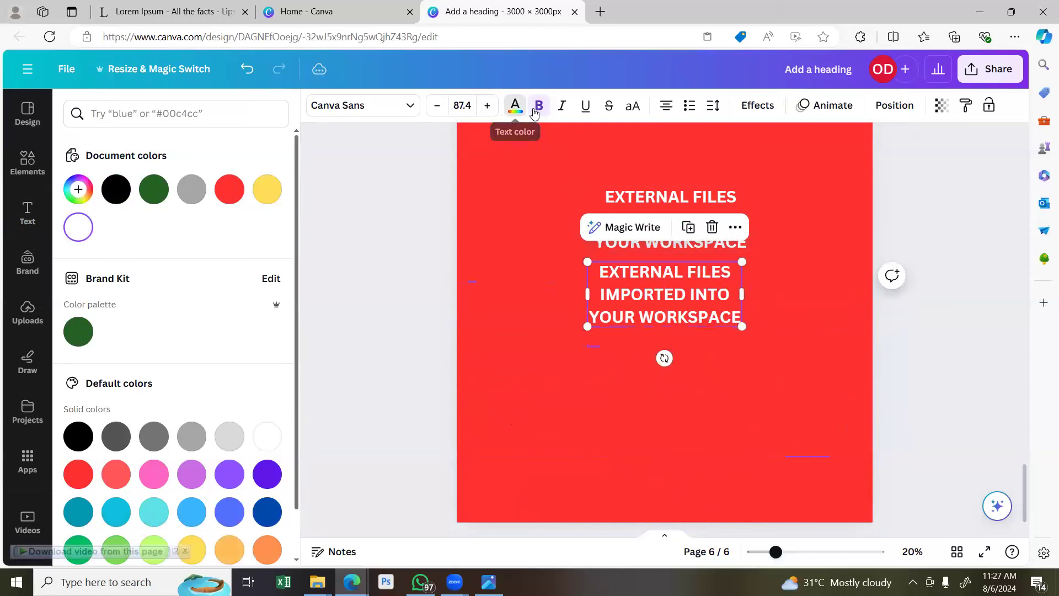
left_click(538, 105)
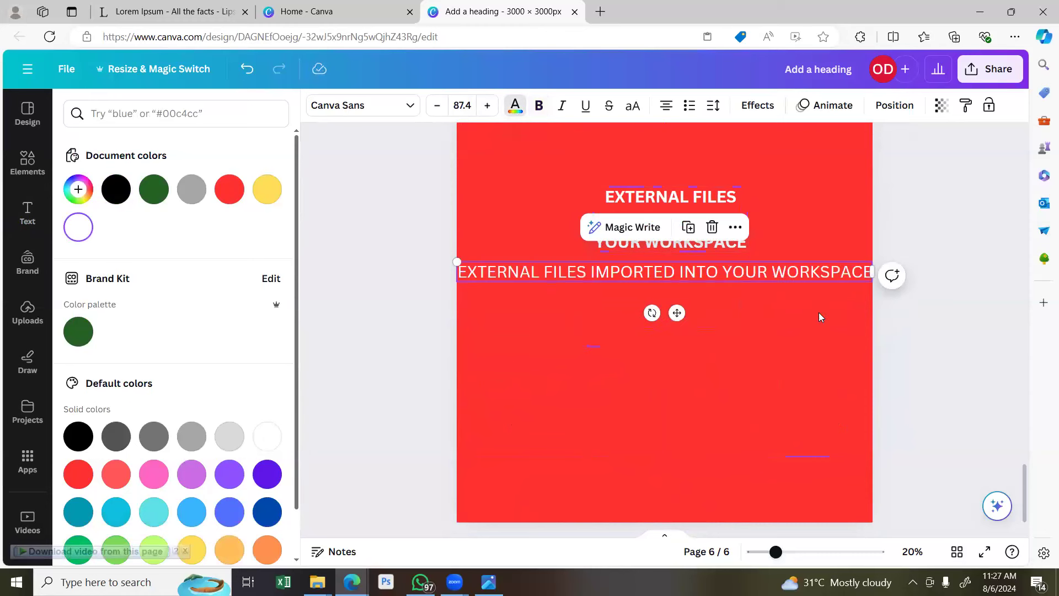
left_click_drag(873, 274, 683, 297)
Centre the subtitle, retitle the bold heading ASSETS and set it just above the subtitle.
left_click(894, 105)
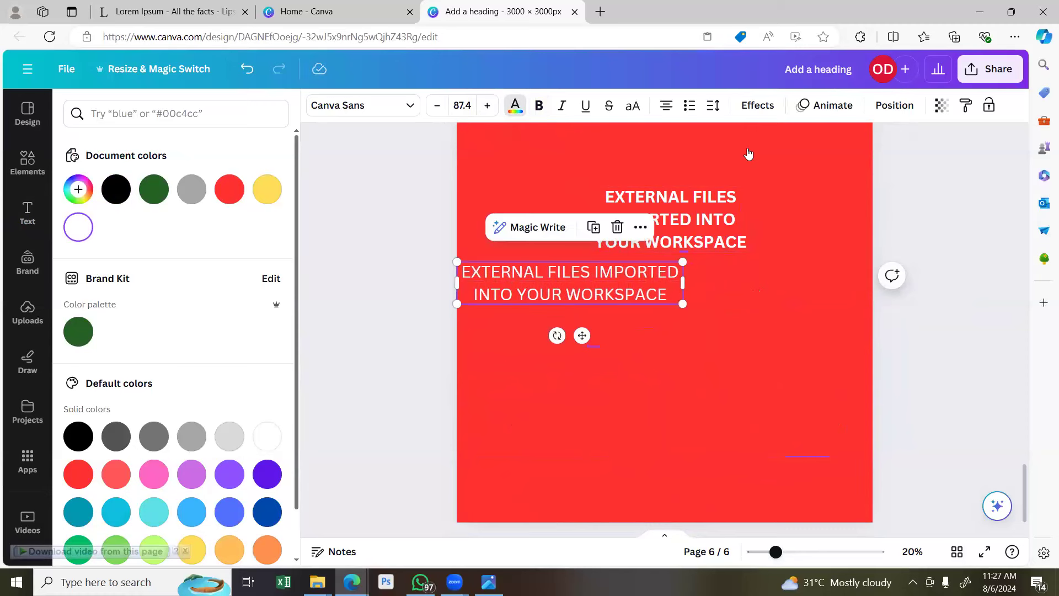
left_click(267, 255)
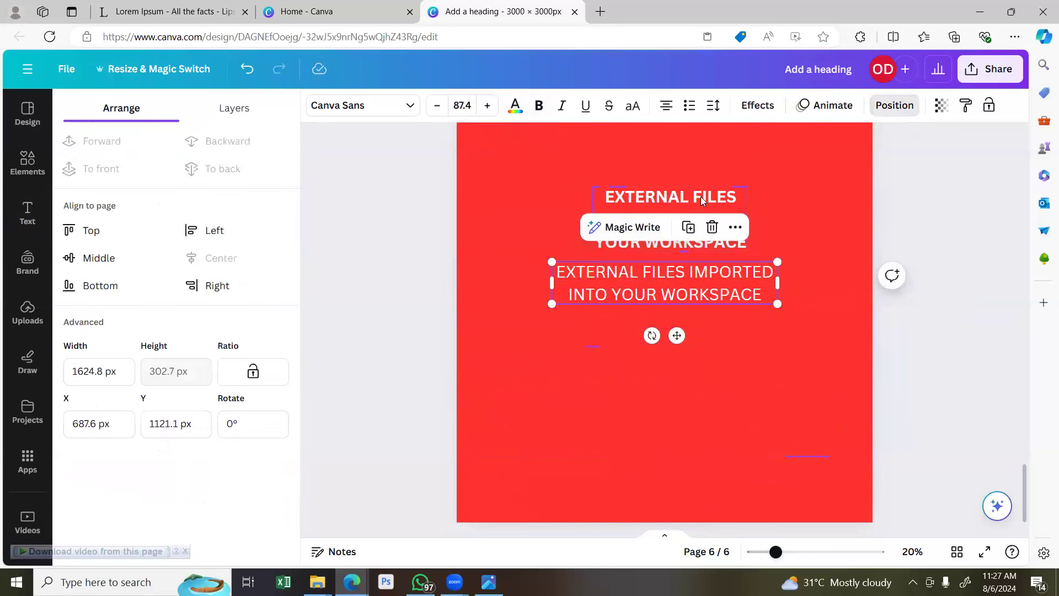
left_click(701, 204)
left_click(702, 198)
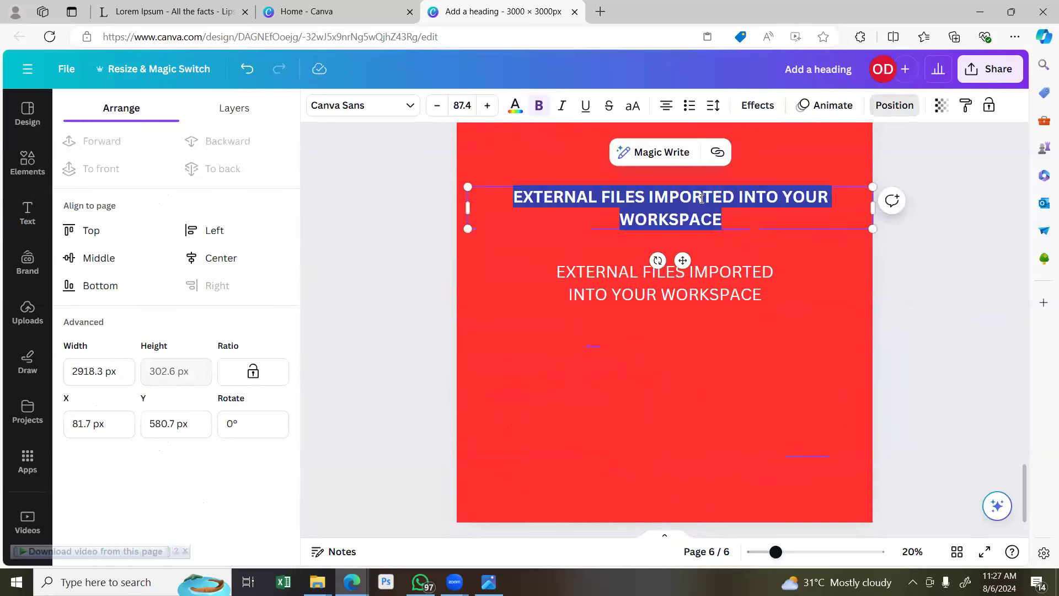
type("ASSETS")
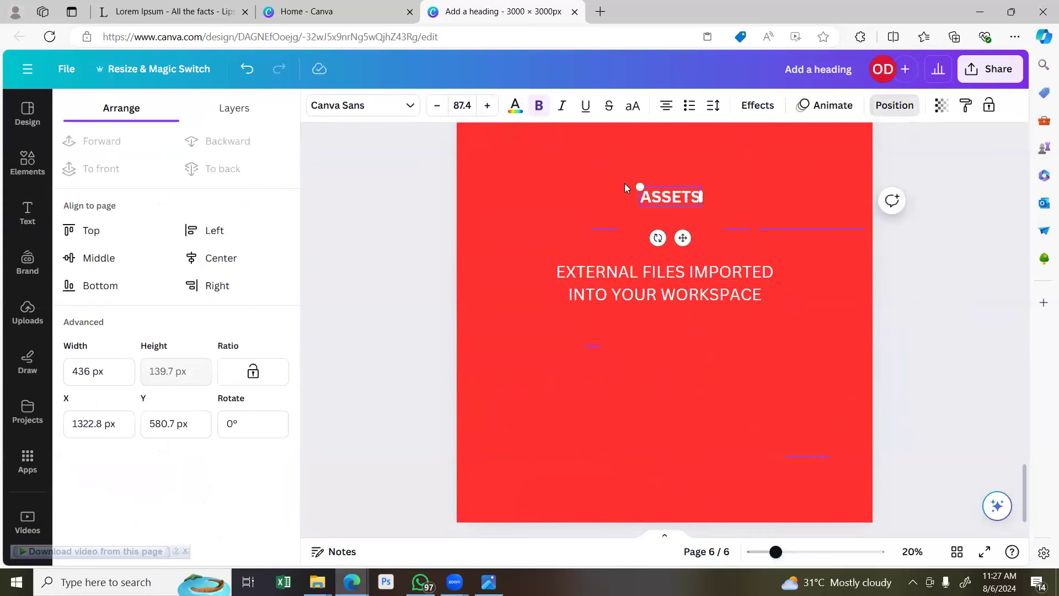
left_click_drag(683, 238, 680, 307)
left_click(751, 305)
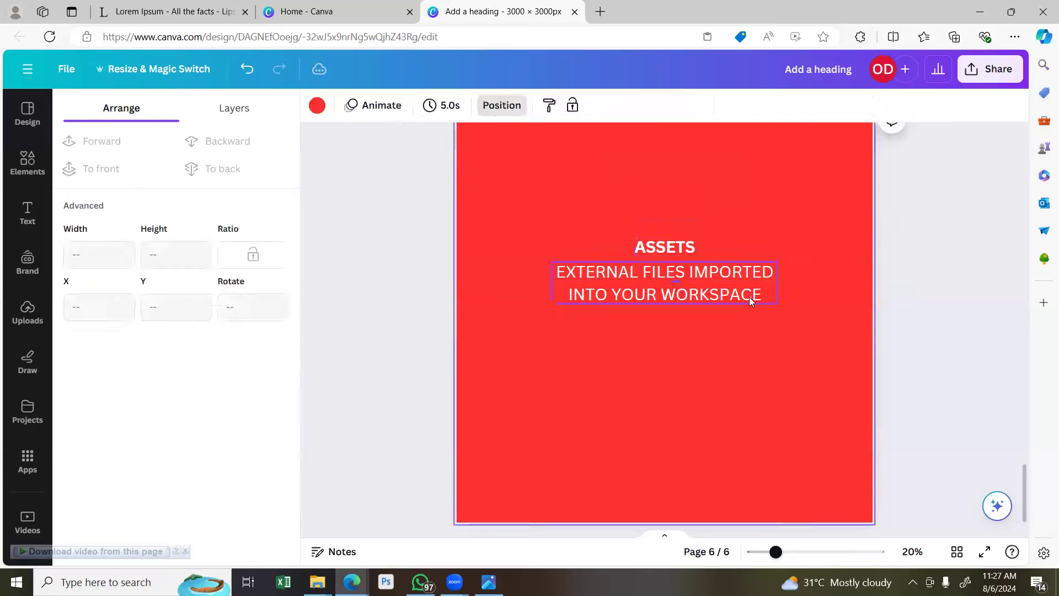
left_click(750, 300)
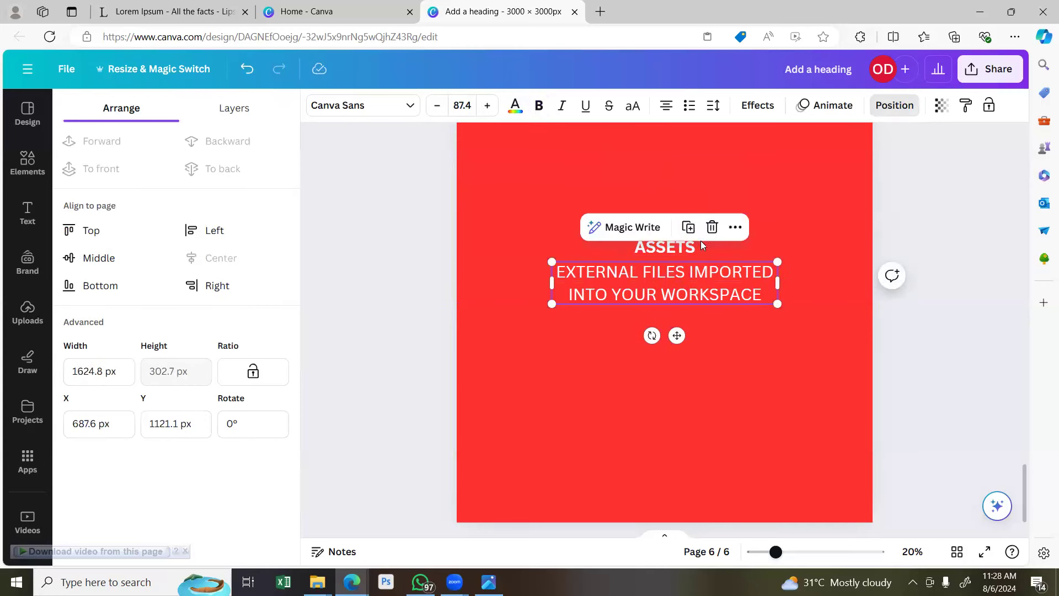
Duplicate the EXTERNAL FILES IMPORTED subtitle below itself and retype it as 'This inludes logo, images, vectors, icons etc.'.
left_click(688, 227)
left_click_drag(694, 301, 691, 344)
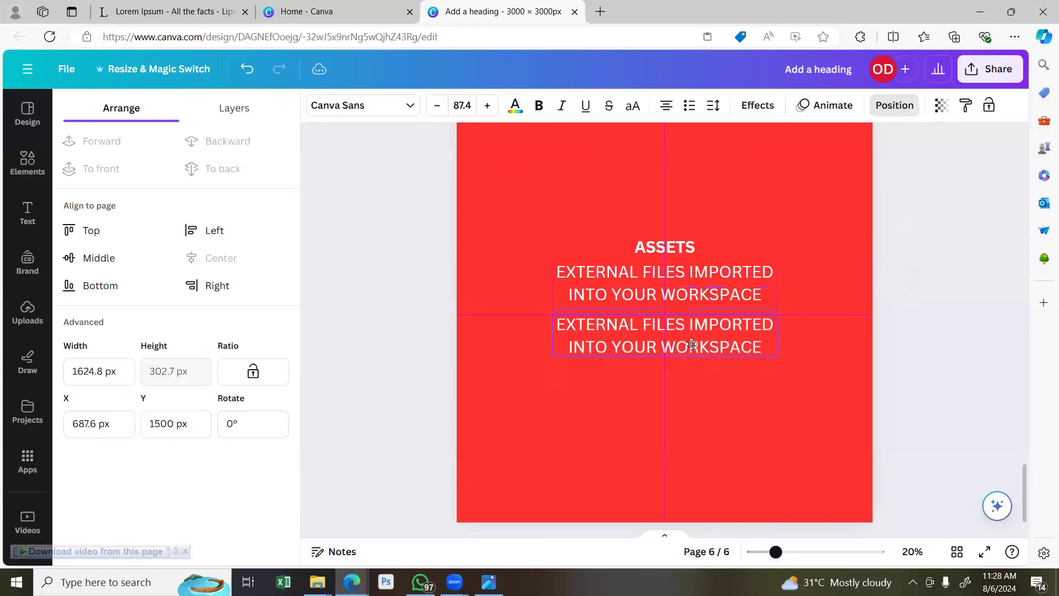
double_click(693, 344)
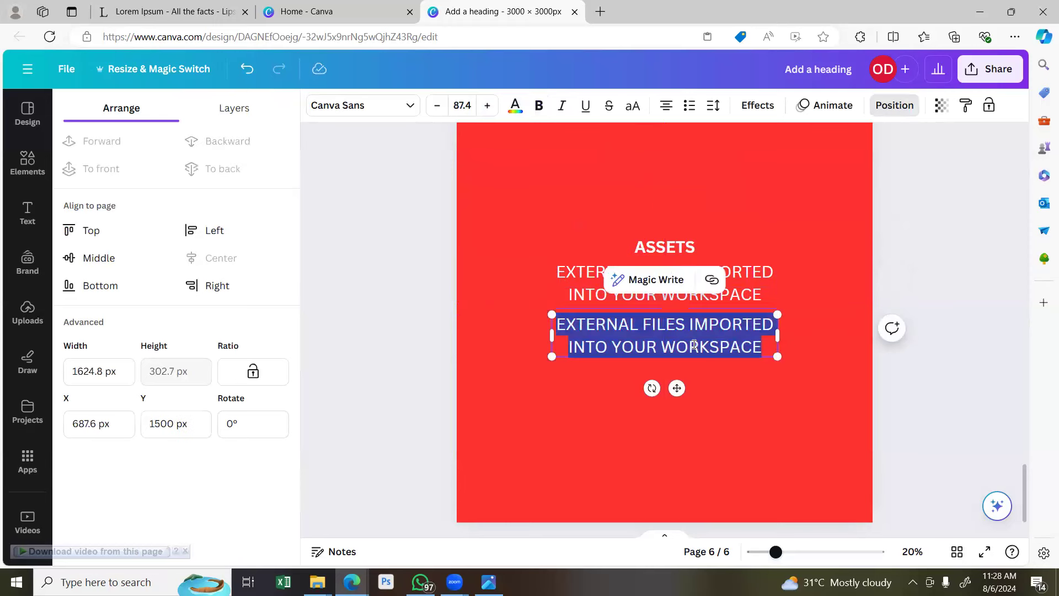
type("T")
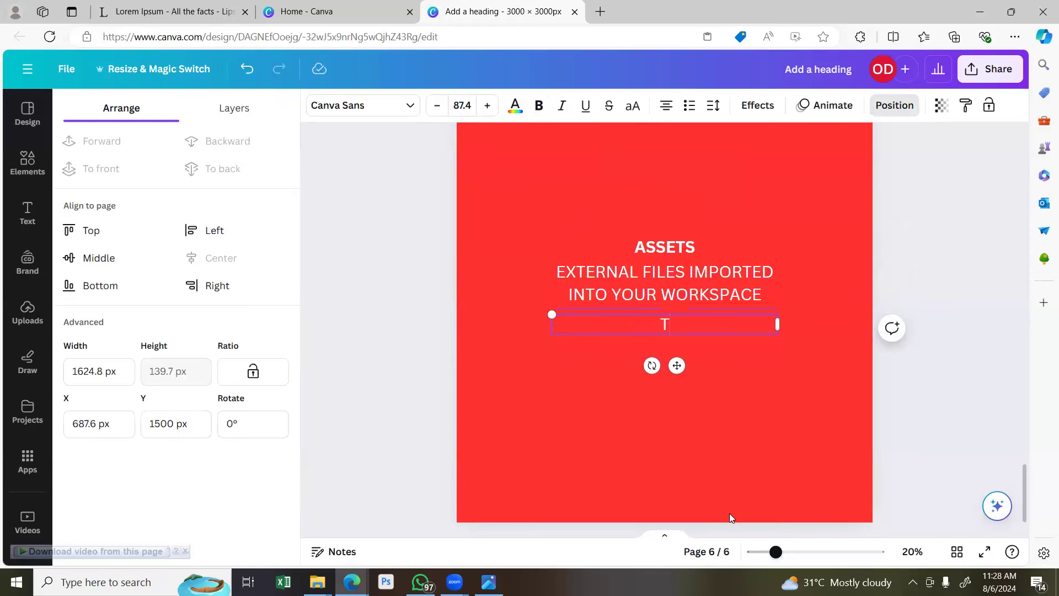
type("his inludes lo")
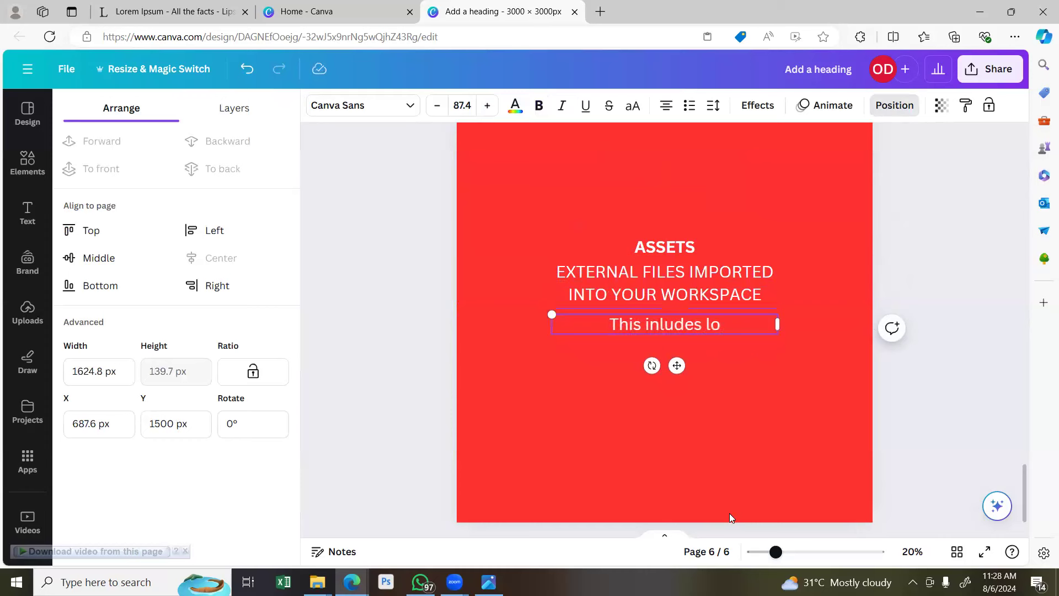
type("go, images, ")
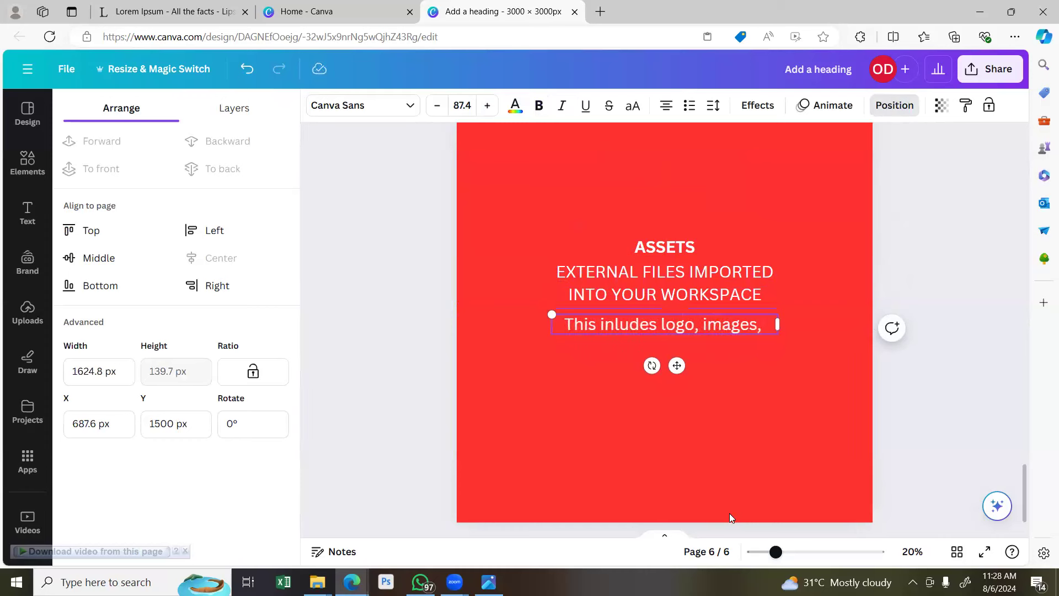
type("vect")
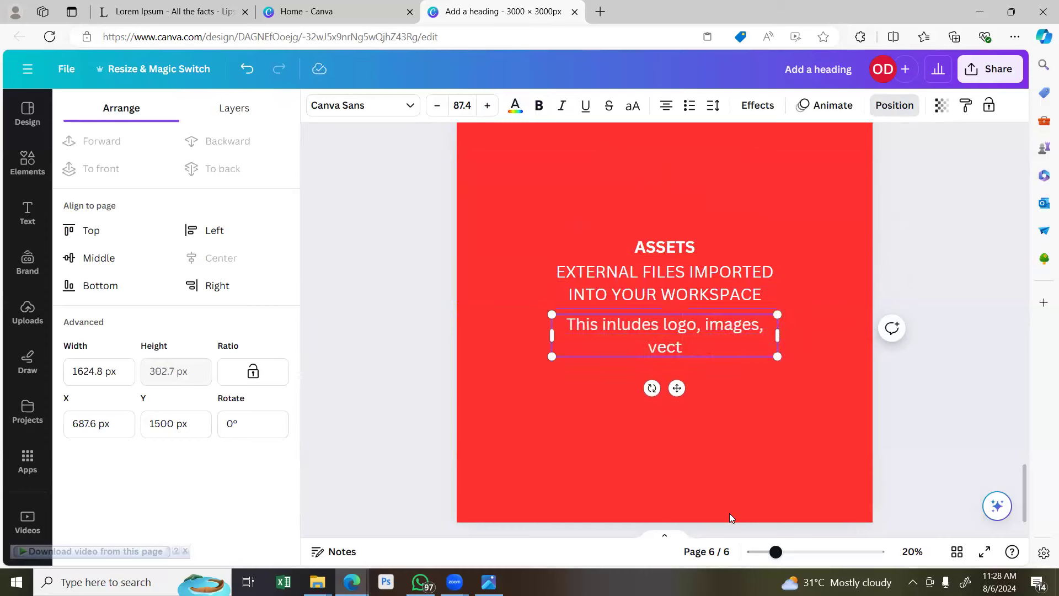
type("ors, icons")
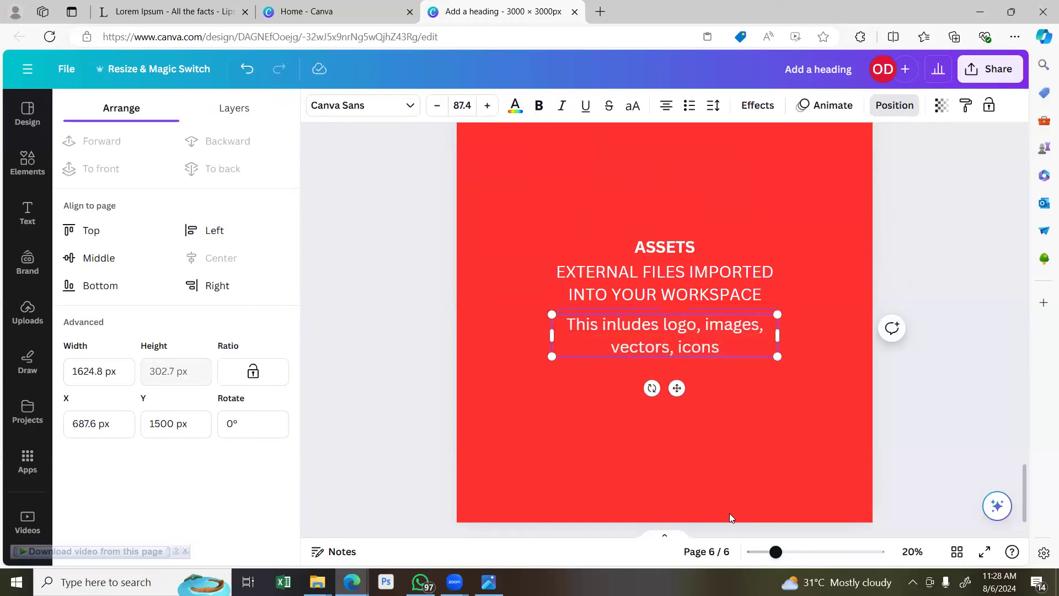
type(" tc")
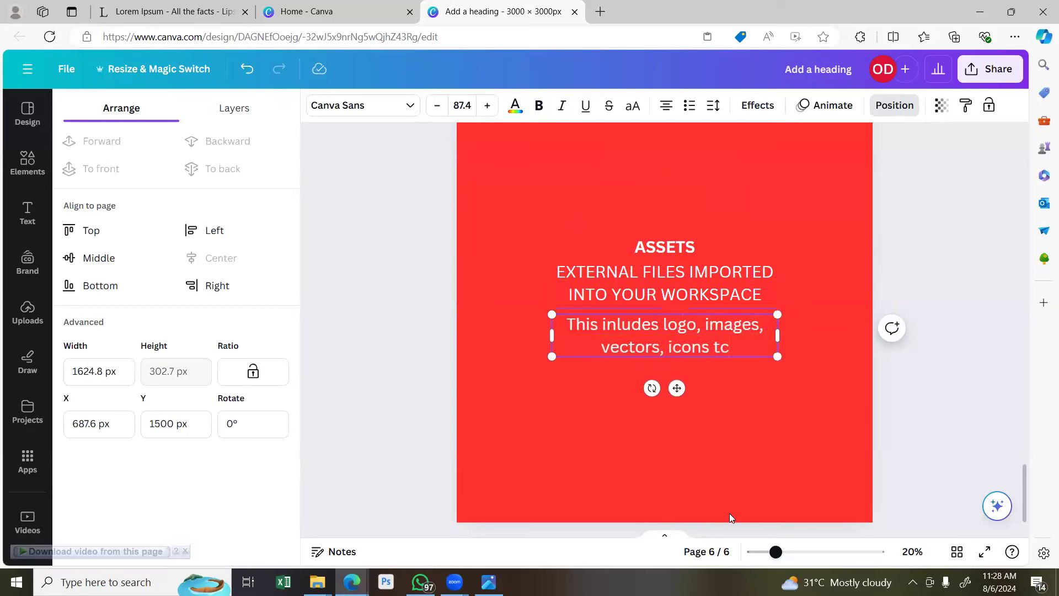
key("BackSpace")
key("BackSpace")
type("etc")
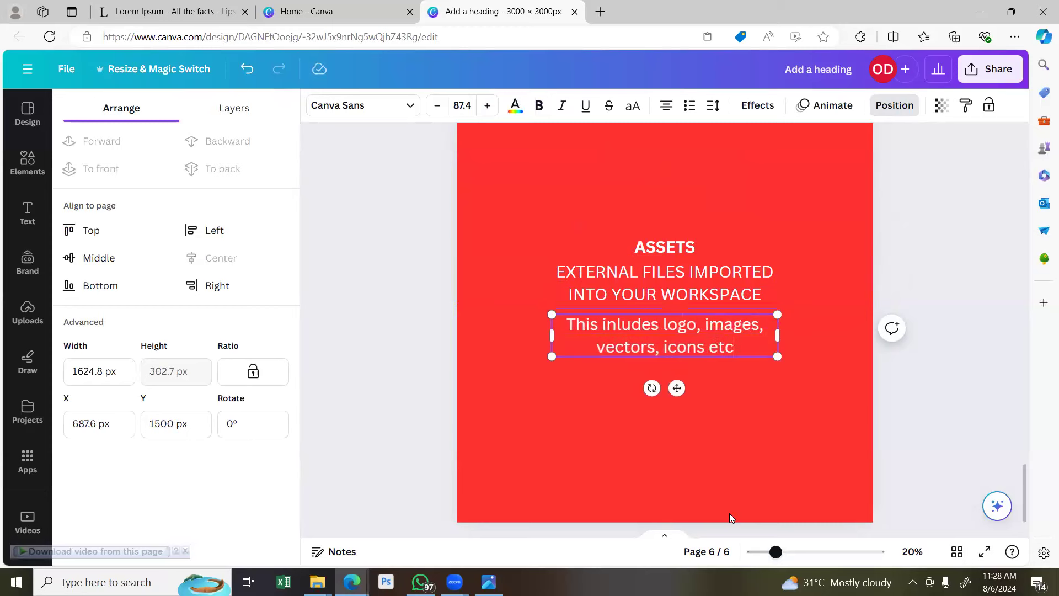
type(".")
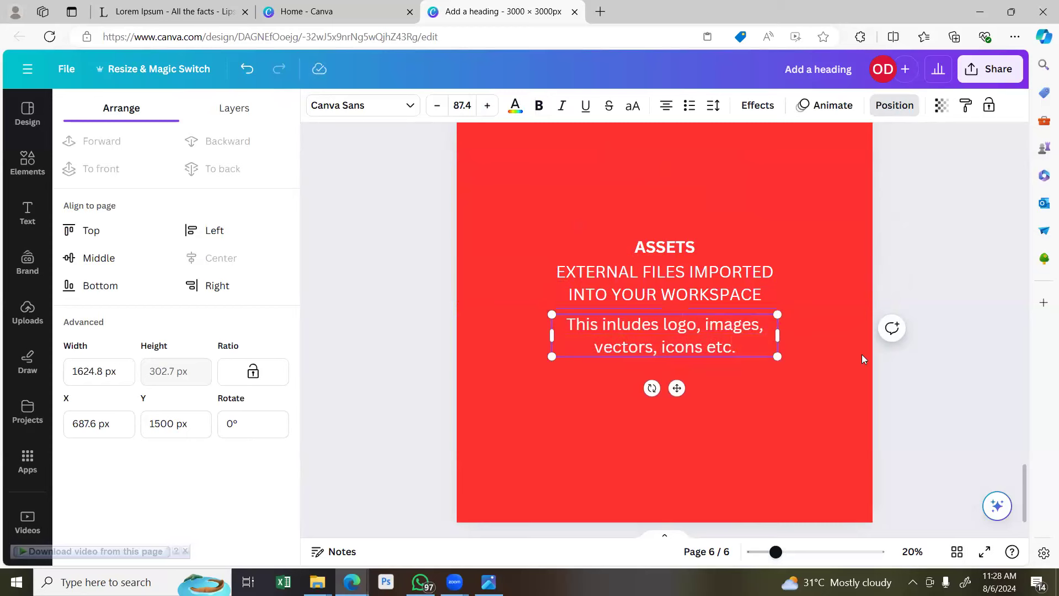
left_click(358, 307)
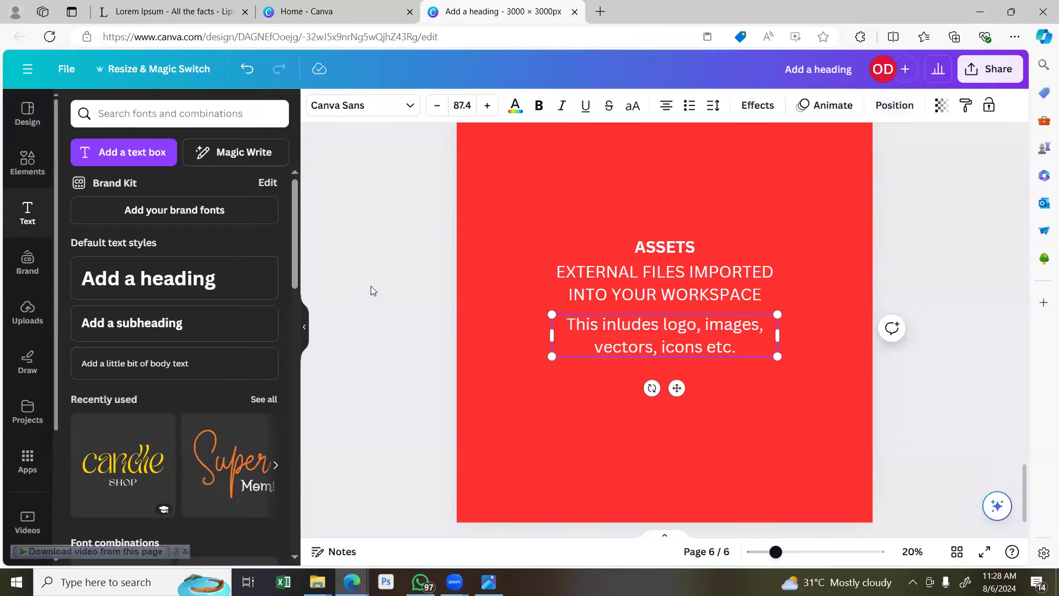
Duplicate the 'This inludes logo' line and move the copy below it.
left_click(676, 287)
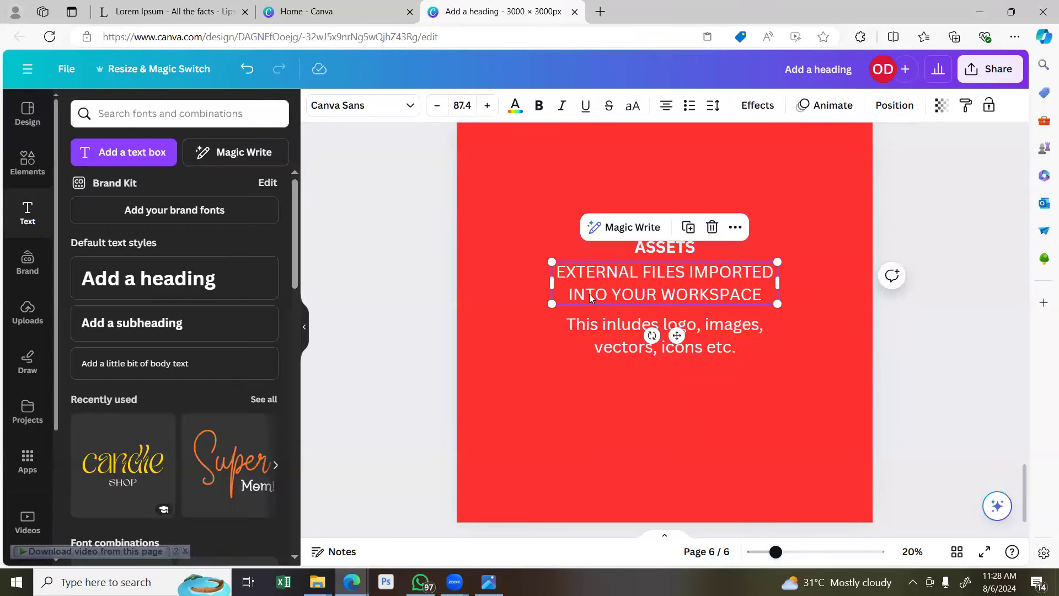
left_click(733, 336)
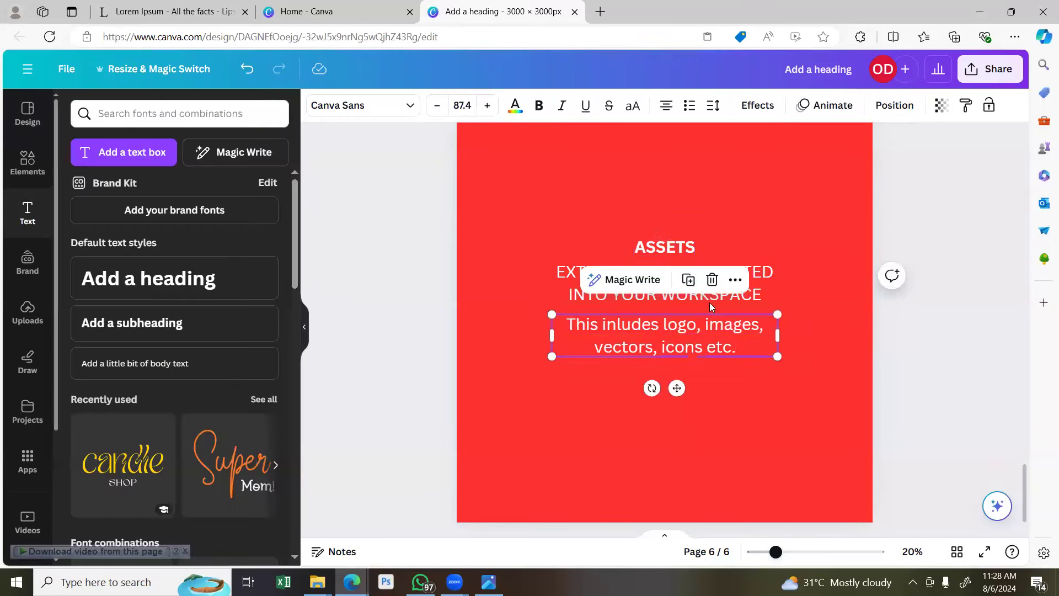
left_click(688, 280)
left_click_drag(708, 342, 710, 400)
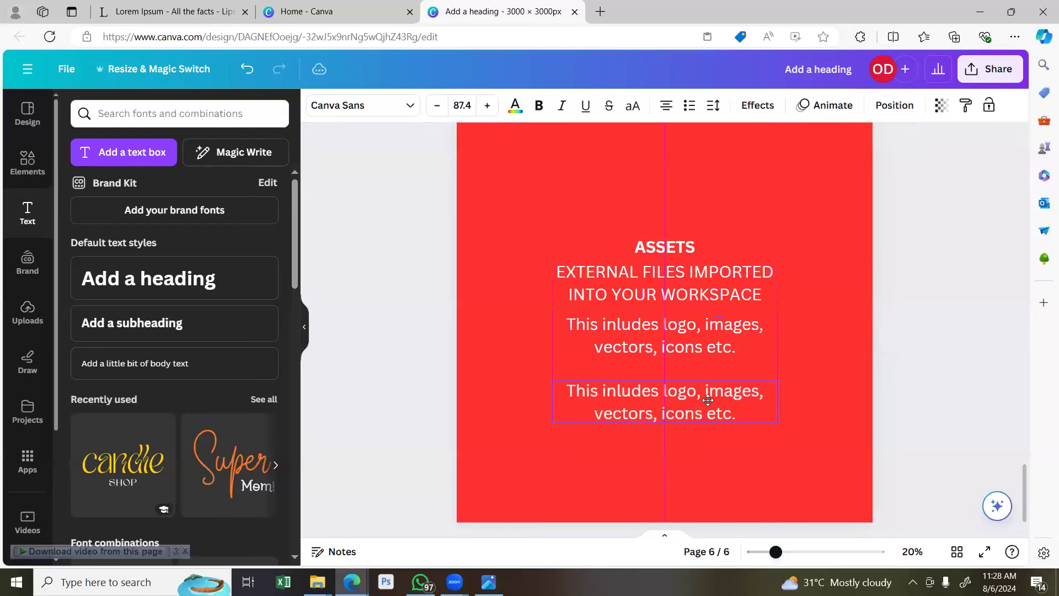
double_click(710, 401)
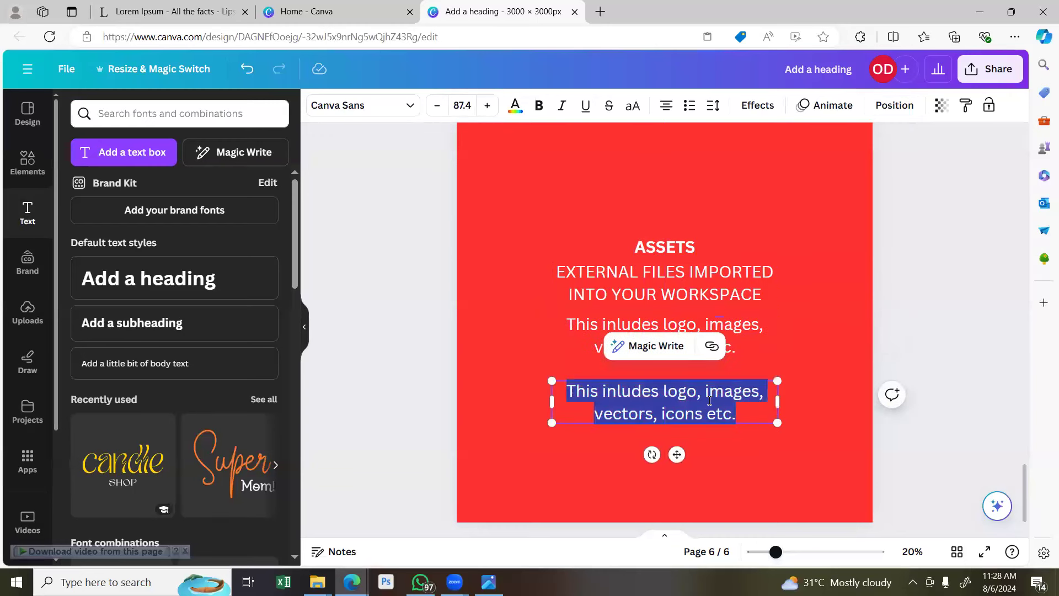
Retype the copy as 'Note: Your assets should be in high resolutions as much as you can.' and shrink it.
type("NOte")
key("BackSpace")
key("BackSpace")
key("BackSpace")
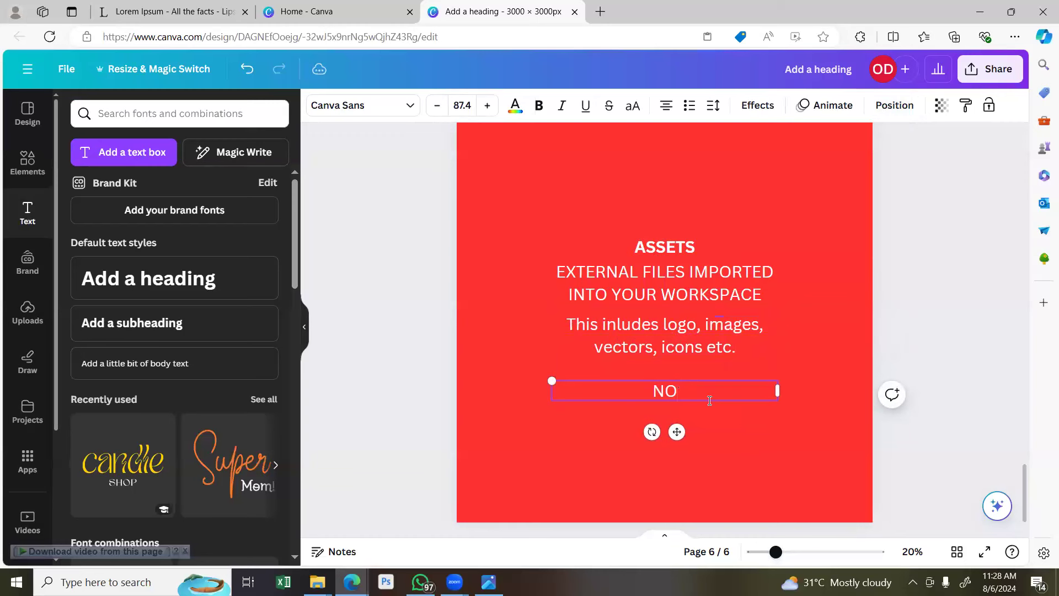
type("ote: Your assets t")
key("BackSpace")
type("sh")
type("ld be ")
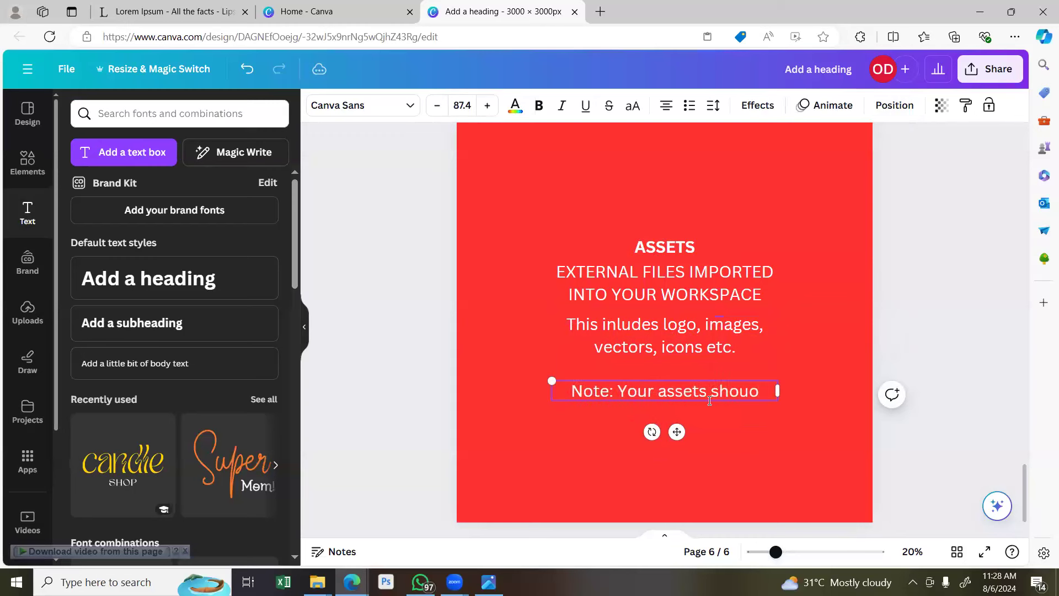
type("in hg")
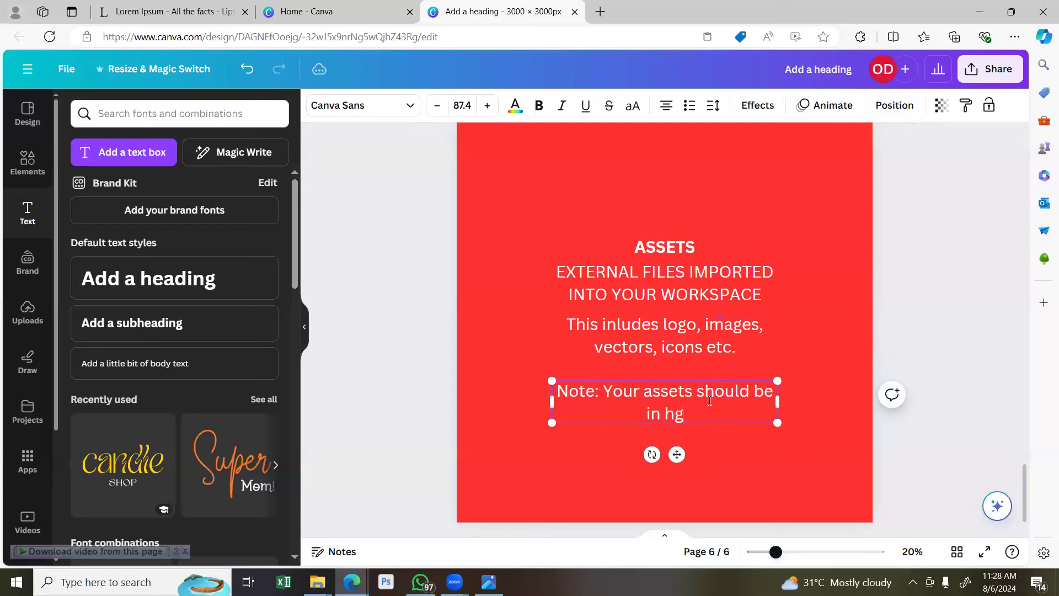
key("BackSpace")
type("igh resolutions a")
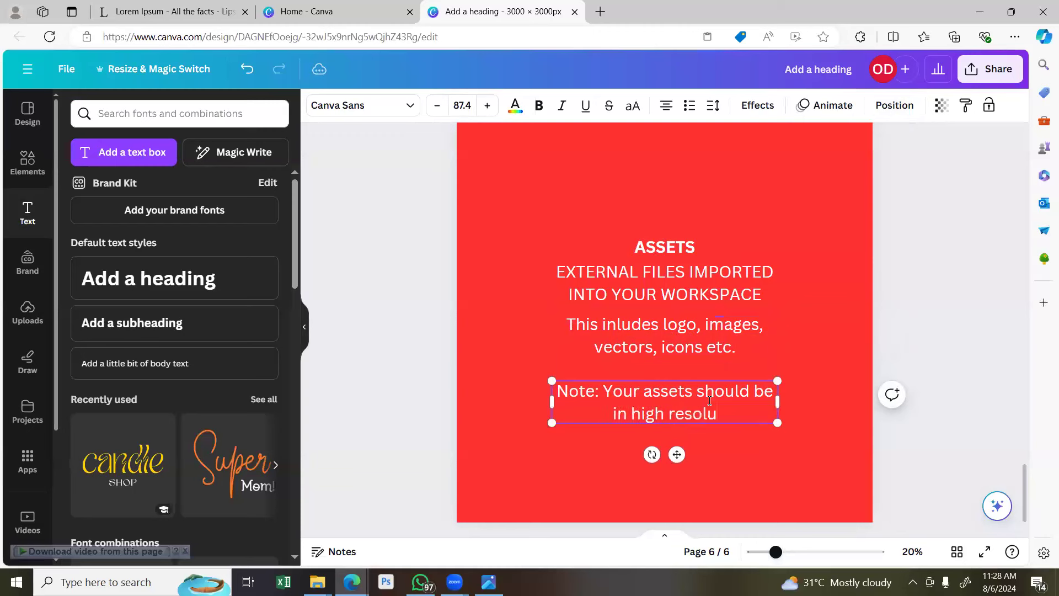
type("s m")
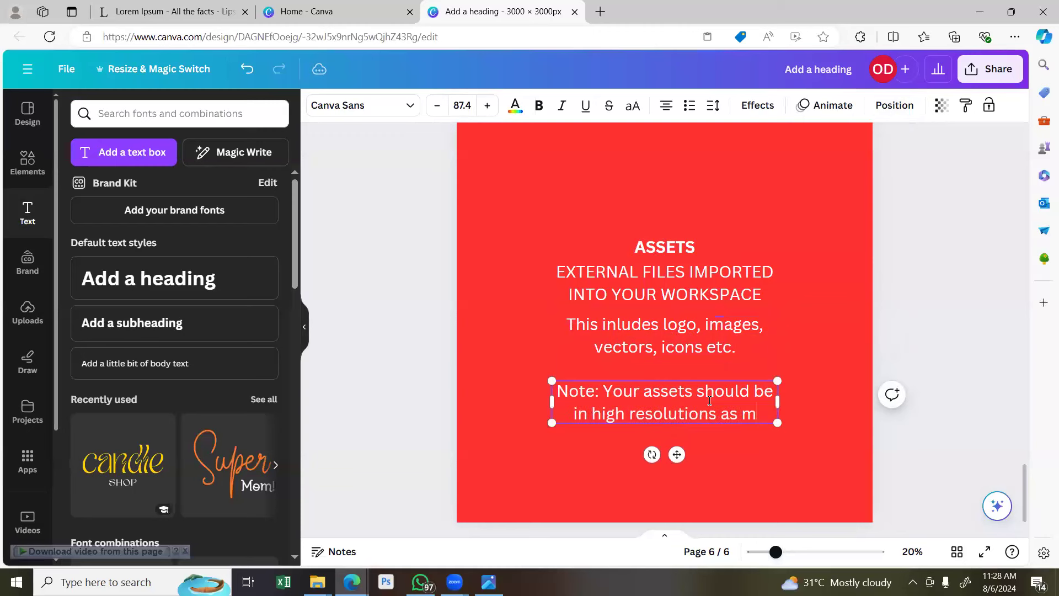
type("uch as you can.")
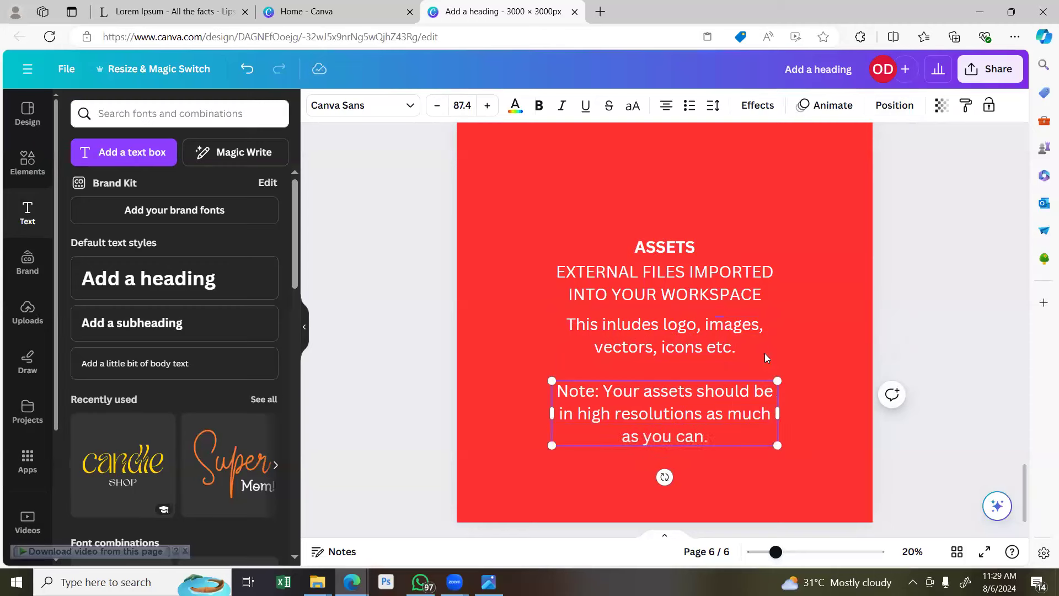
left_click_drag(777, 381, 778, 417)
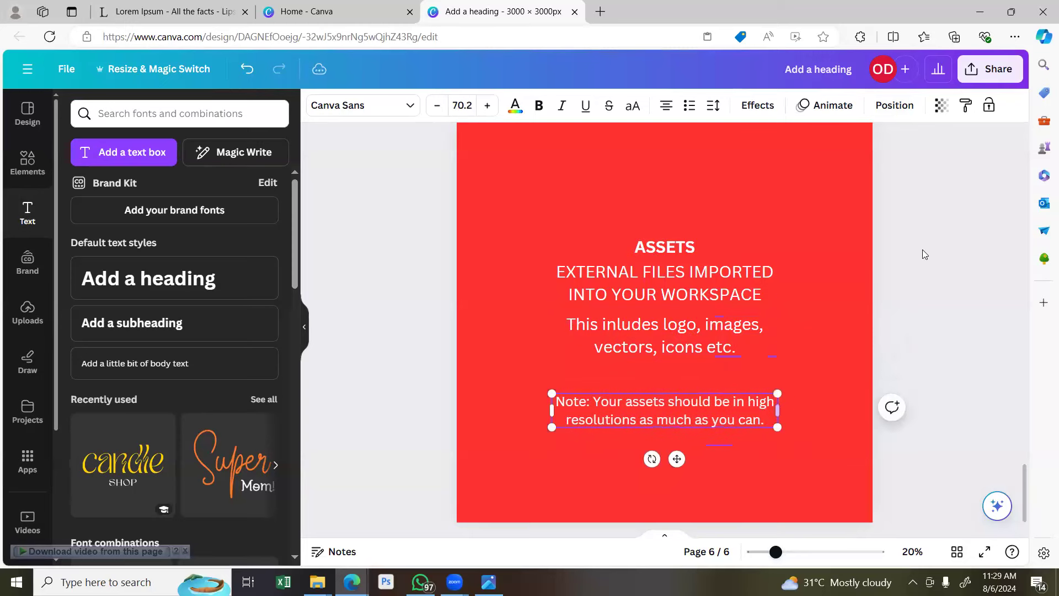
Widen the note box and check the position options for each of the four text boxes.
left_click(686, 386)
left_click(701, 401)
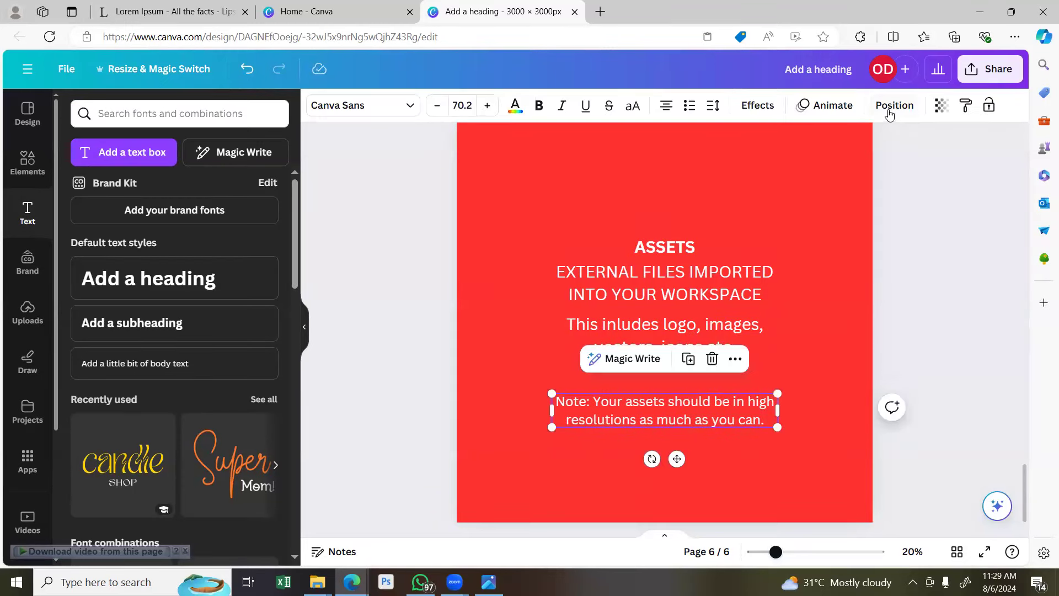
left_click(894, 104)
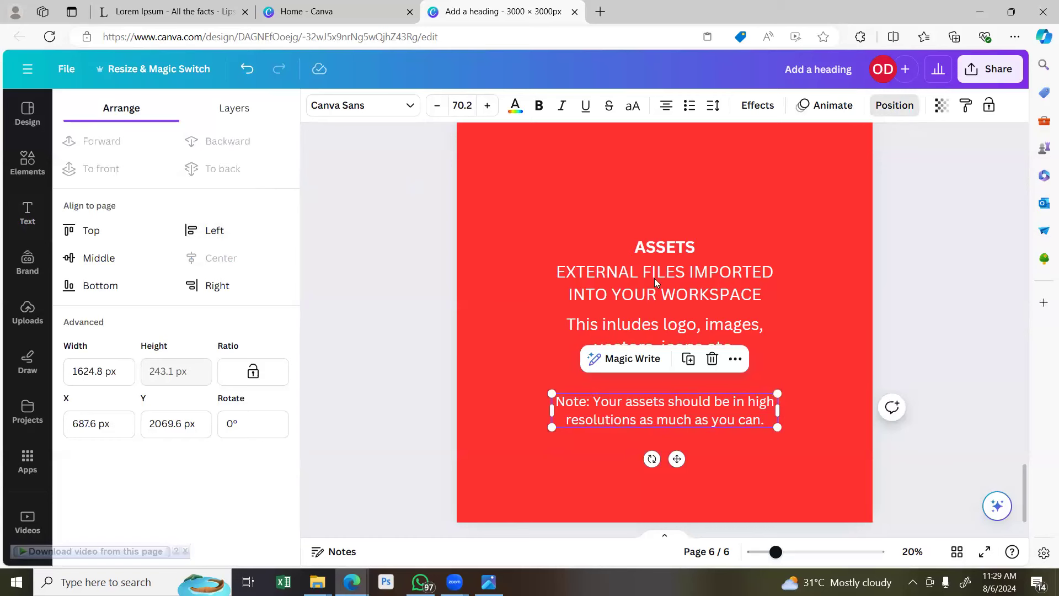
left_click(671, 325)
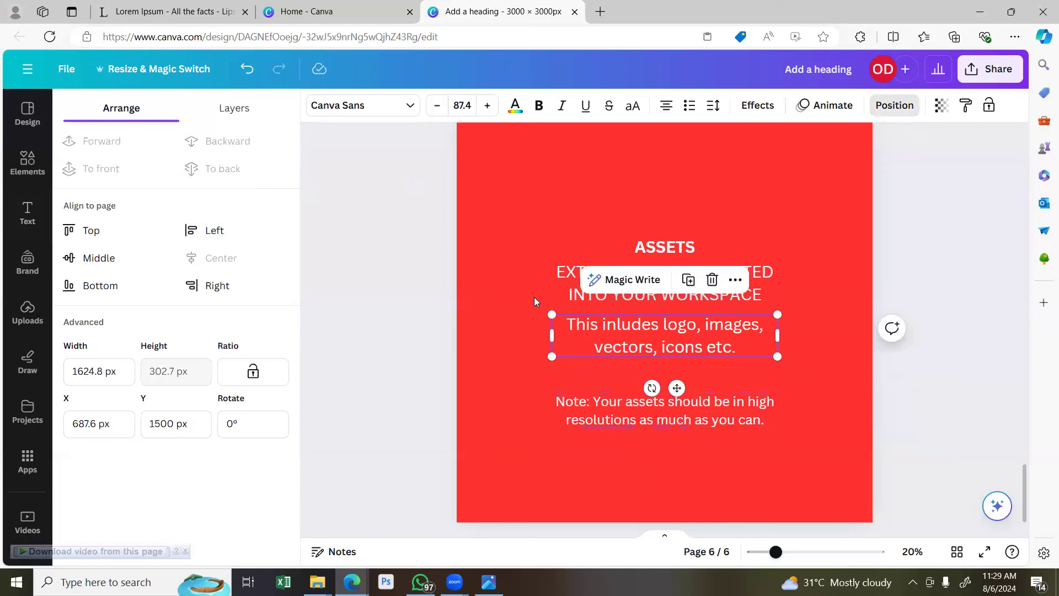
left_click(756, 264)
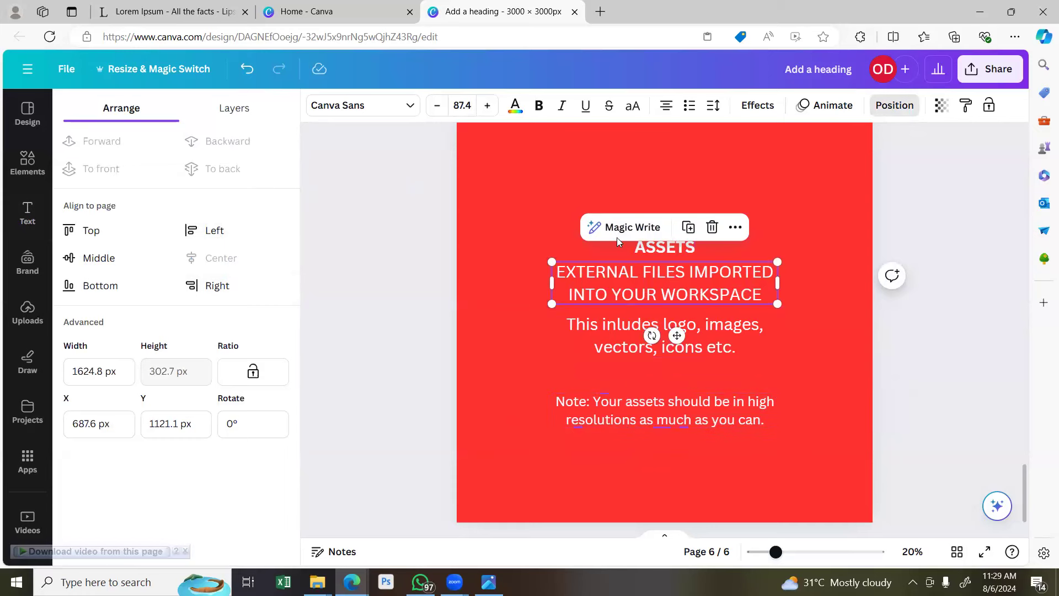
left_click(646, 244)
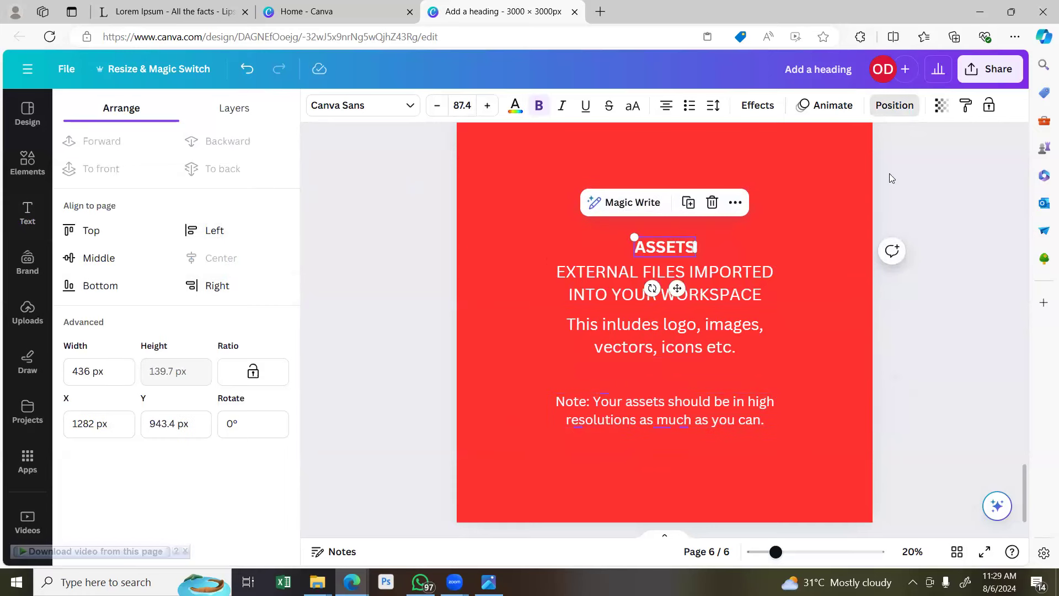
left_click(950, 148)
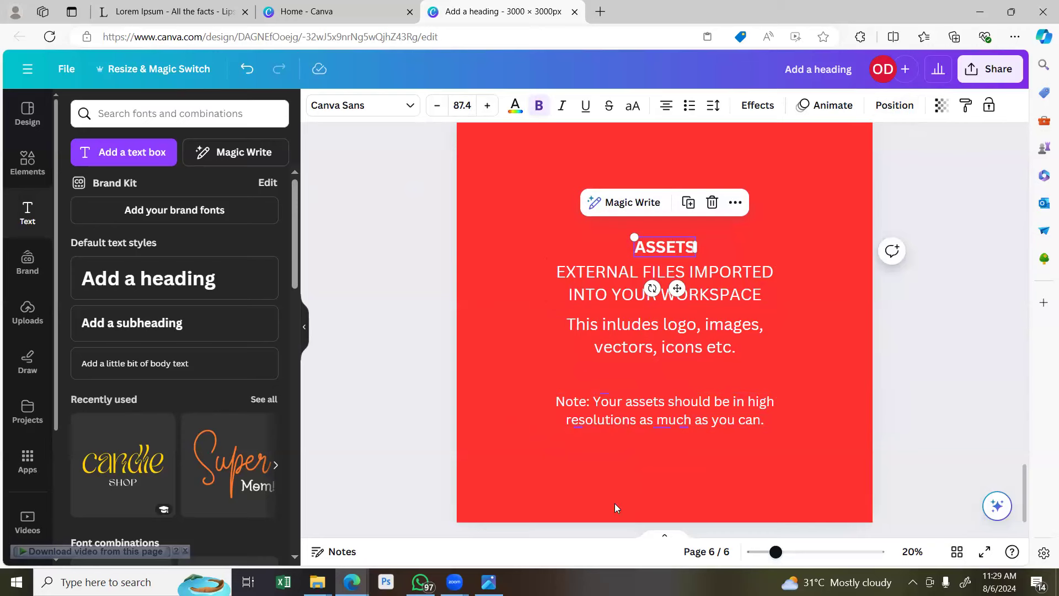
Marquee-select all four text boxes on page 6 and nudge them slightly higher.
left_click(510, 216)
left_click_drag(510, 216, 701, 355)
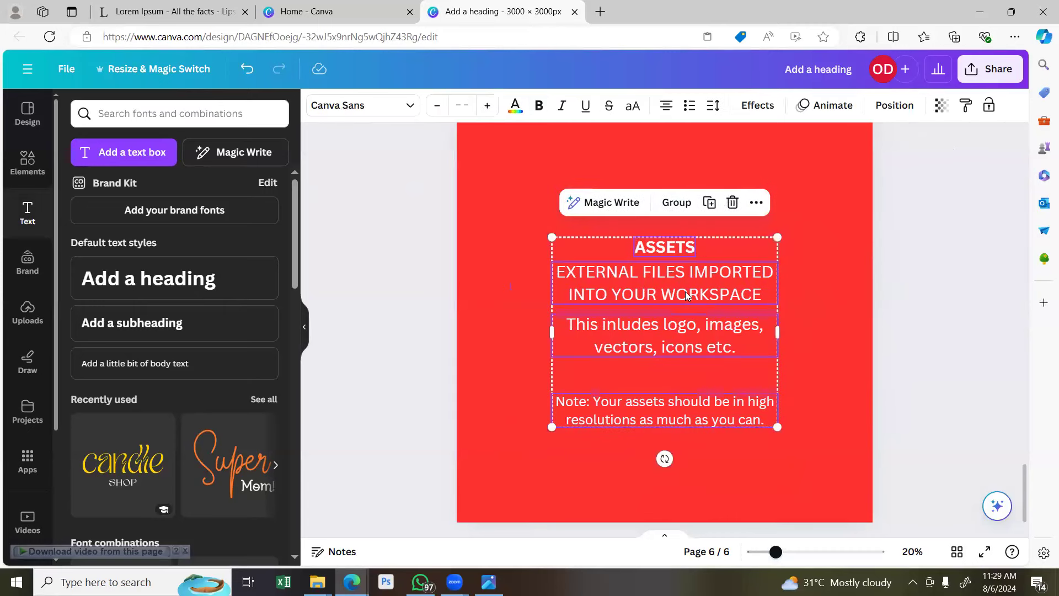
left_click_drag(689, 293, 687, 275)
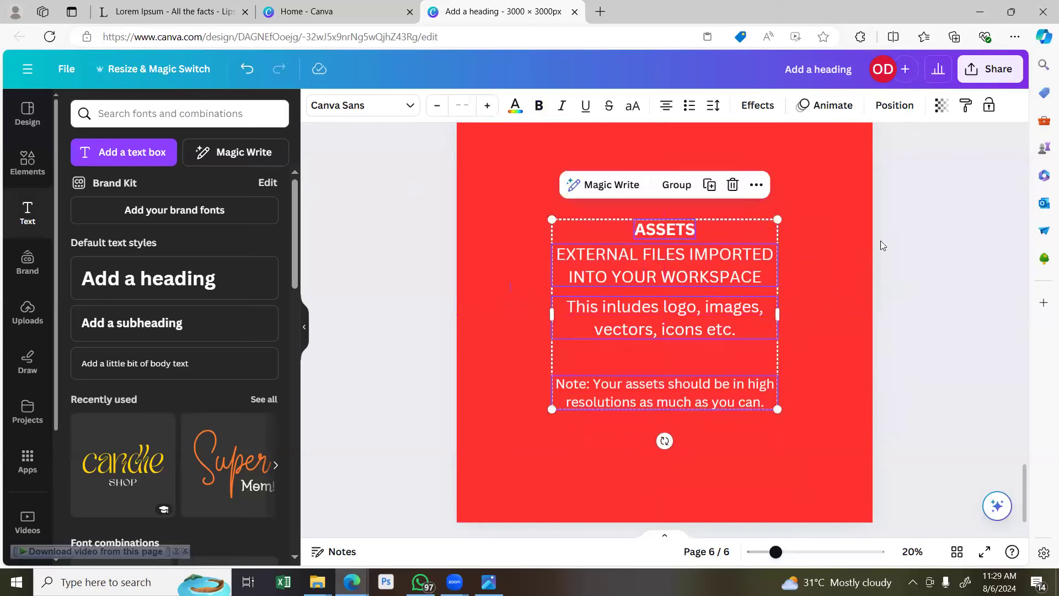
left_click(902, 225)
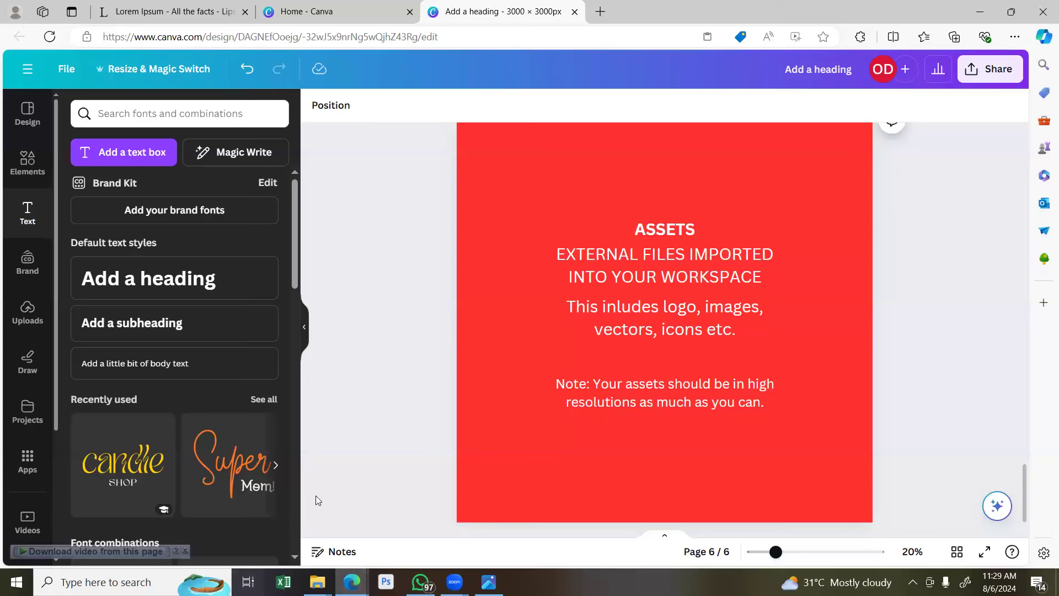
Add a new page 7 and place a copy of the ASSETS heading onto it.
left_click(668, 229)
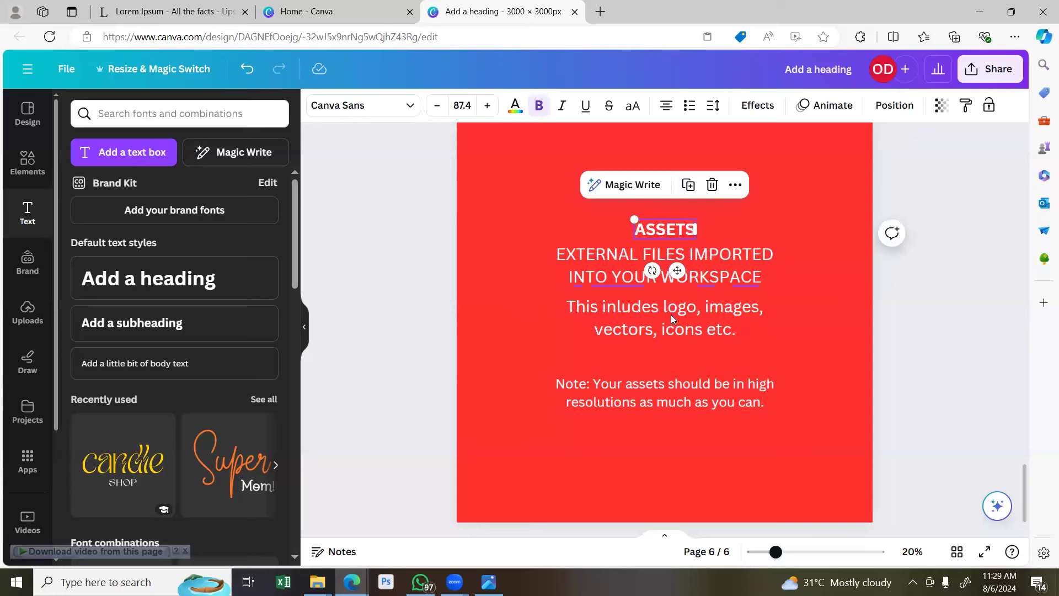
scroll(734, 451, "down", 1)
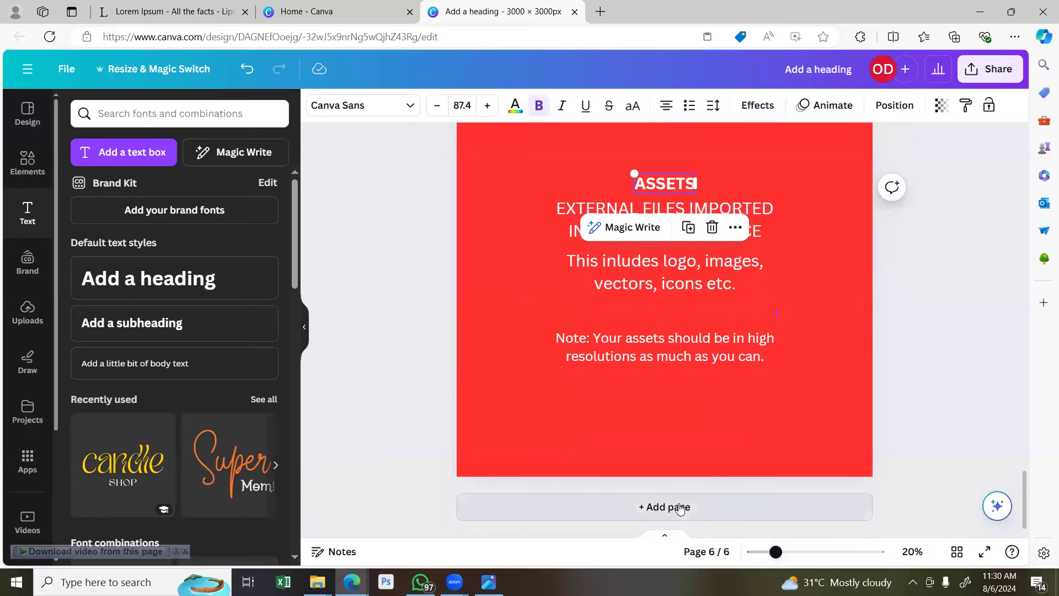
scroll(757, 359, "up", 3)
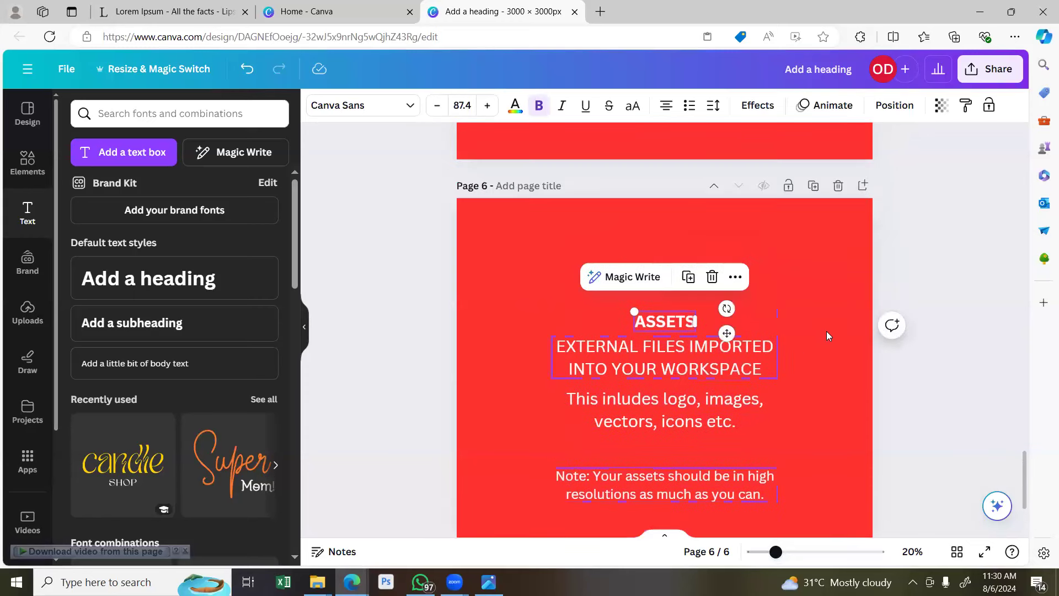
left_click(863, 185)
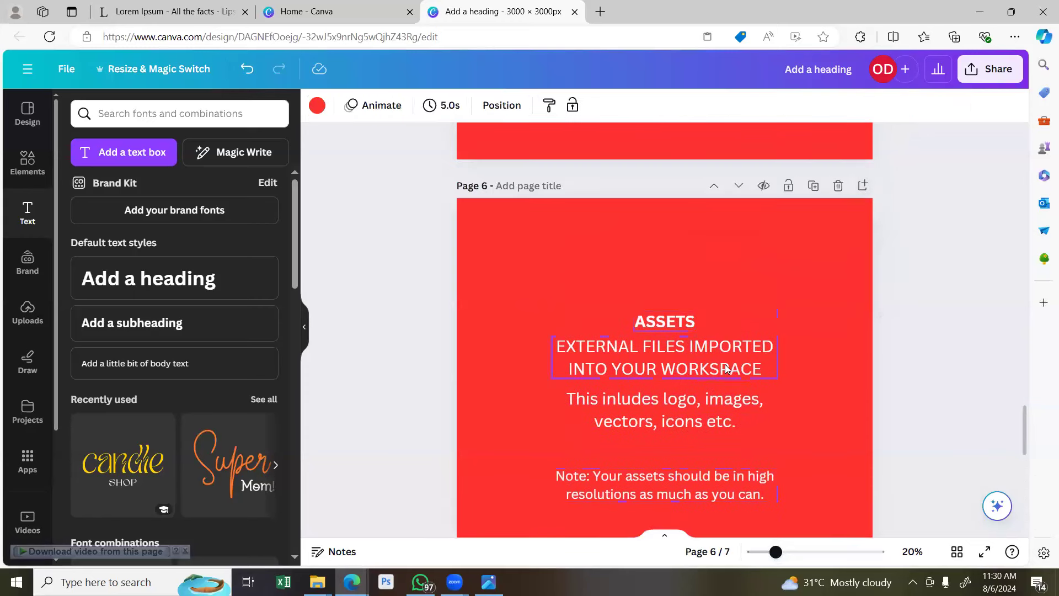
scroll(673, 372, "up", 6)
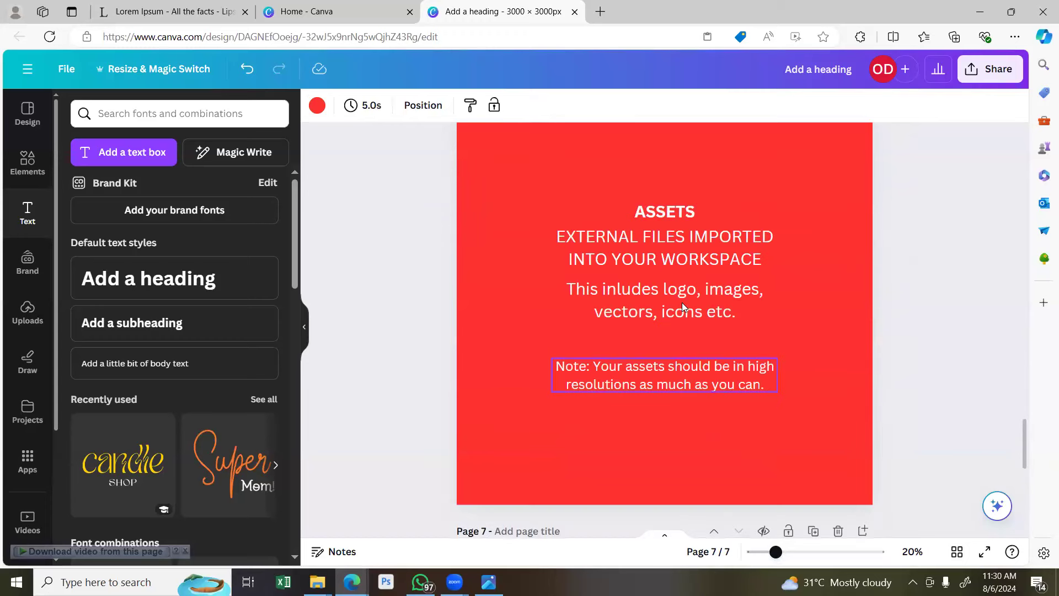
left_click(672, 209)
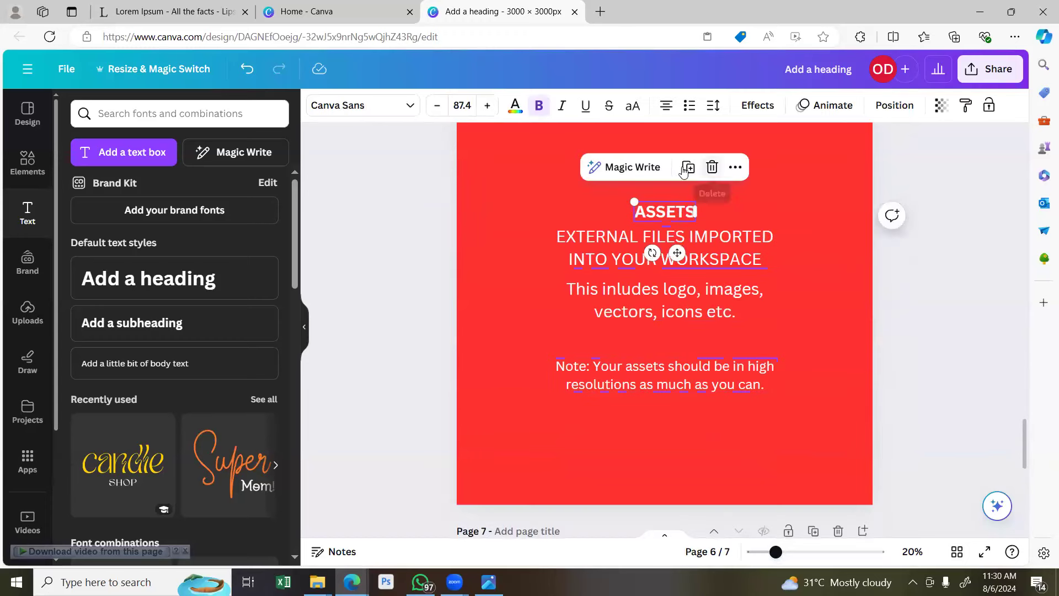
double_click(675, 212)
left_click_drag(677, 228, 686, 447)
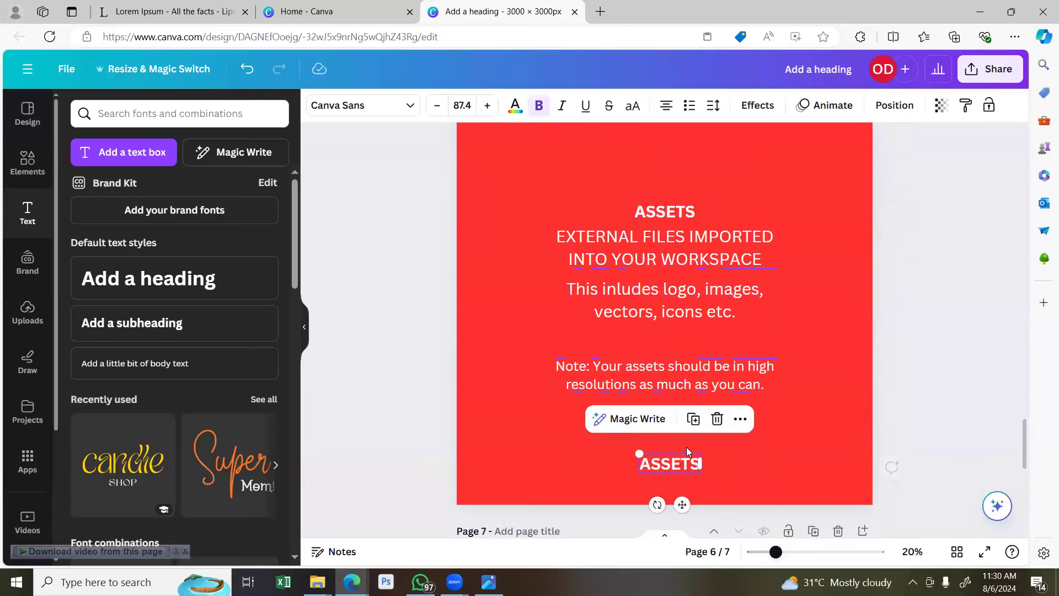
scroll(687, 446, "down", 2)
left_click_drag(678, 366, 683, 465)
Retype the copied heading as 'maximum of three major', make it uppercase, and lower it slightly.
double_click(682, 466)
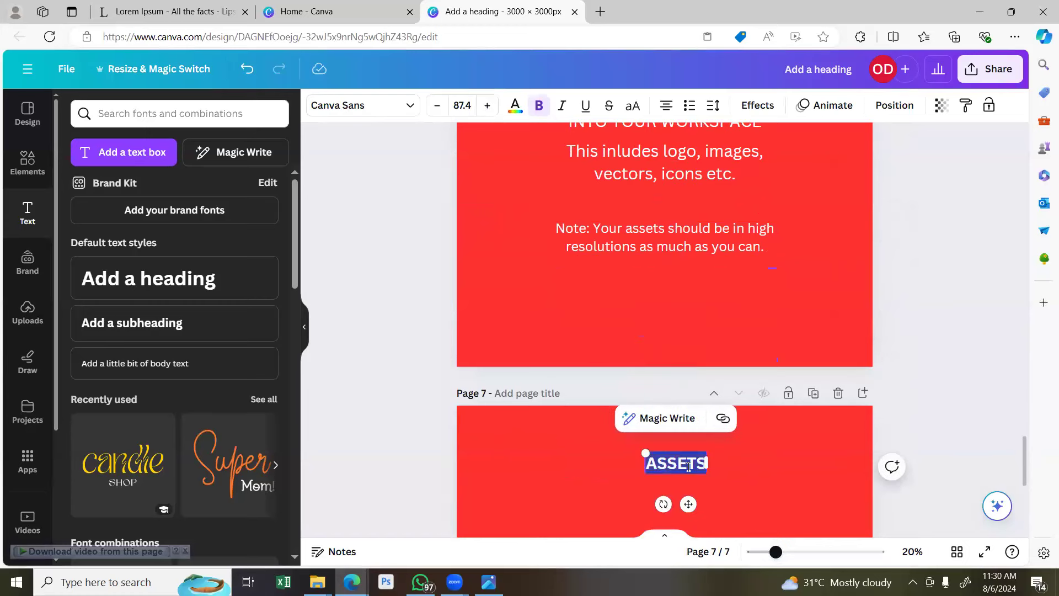
type("maximu")
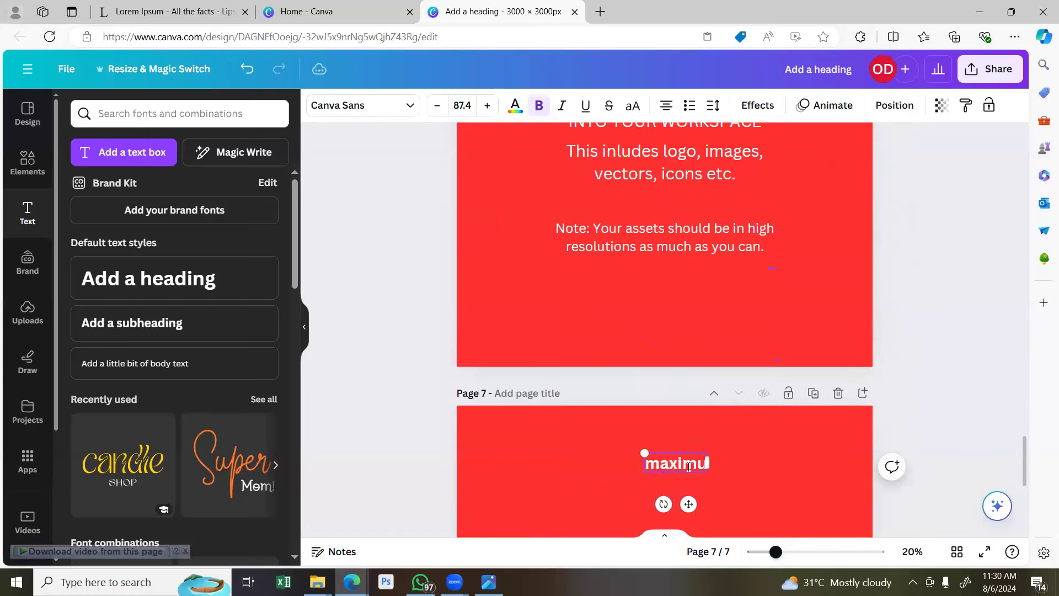
type("m of th")
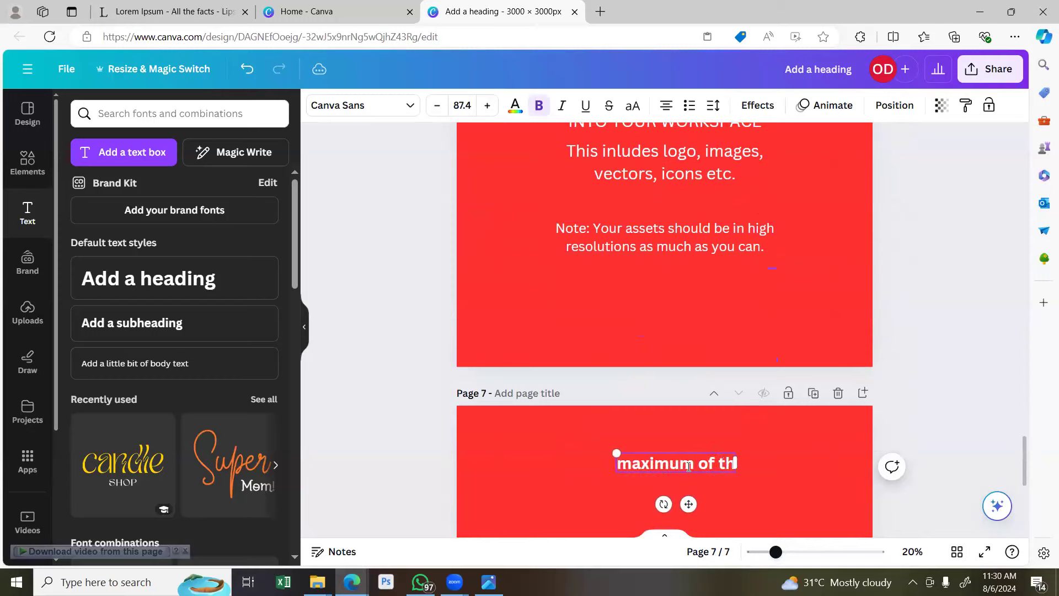
type("ree major")
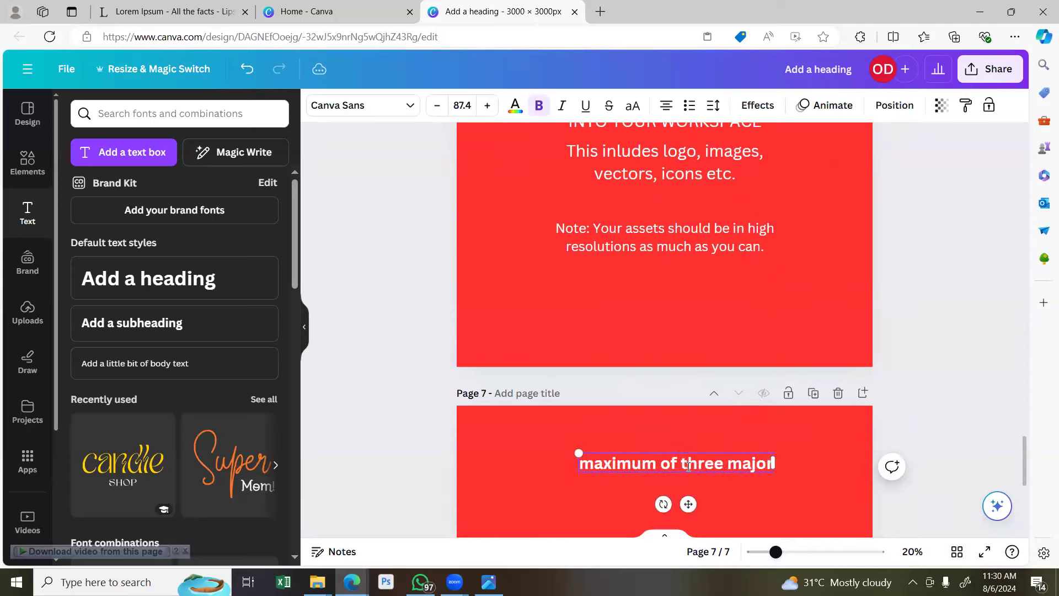
left_click(634, 103)
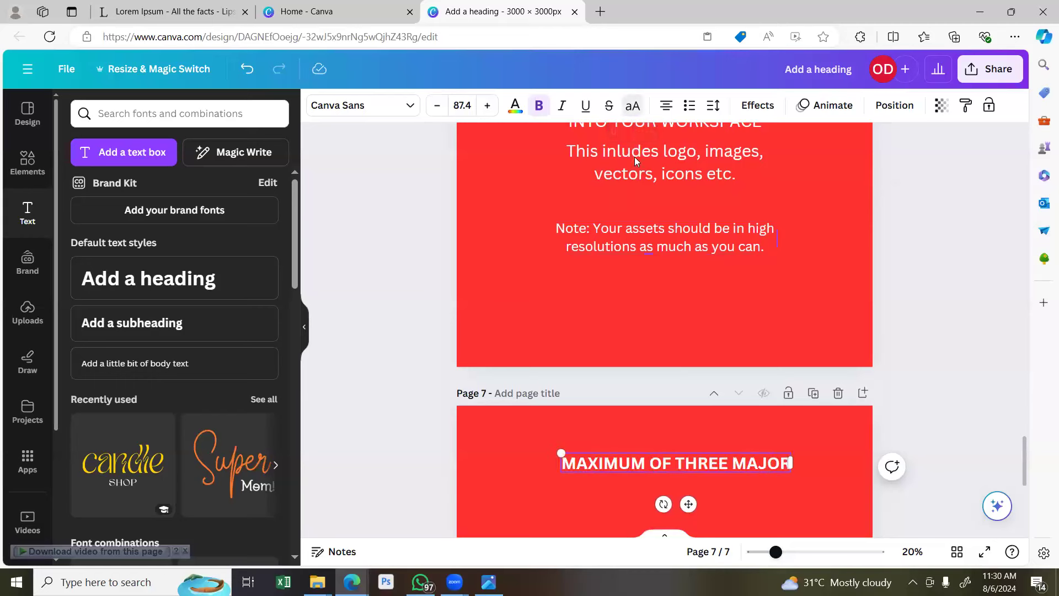
scroll(733, 361, "down", 3)
left_click_drag(691, 297, 679, 345)
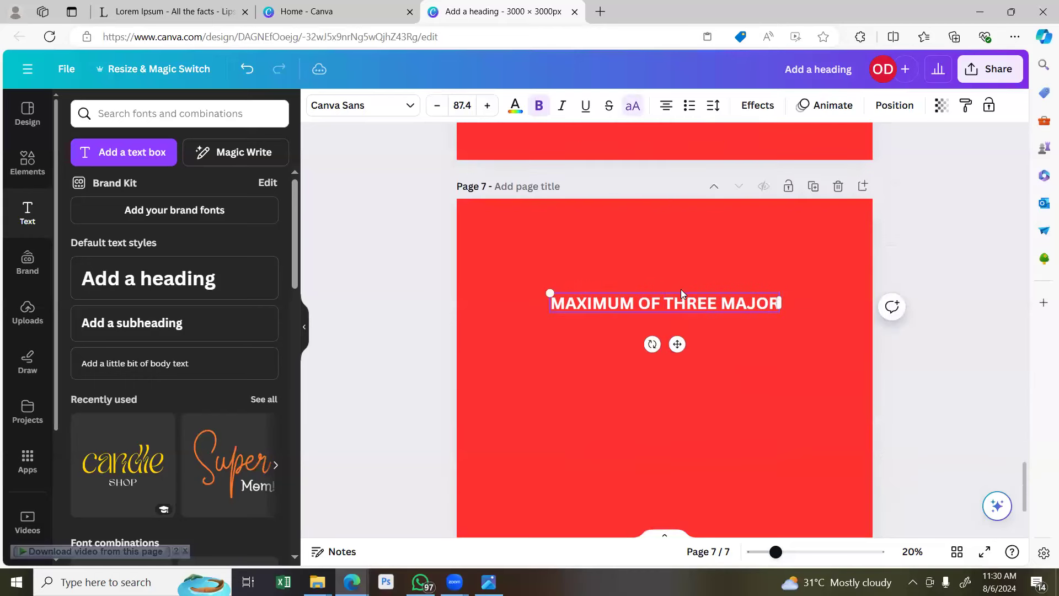
Copy the heading below itself and remove bold from the lower copy.
left_click(686, 302)
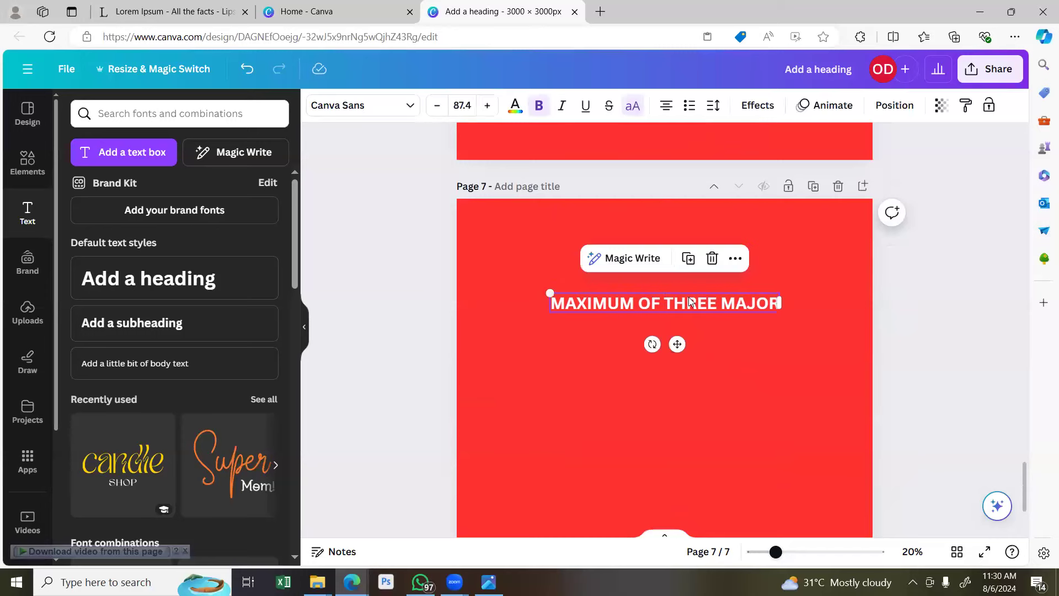
left_click_drag(690, 307, 702, 330)
left_click(751, 307)
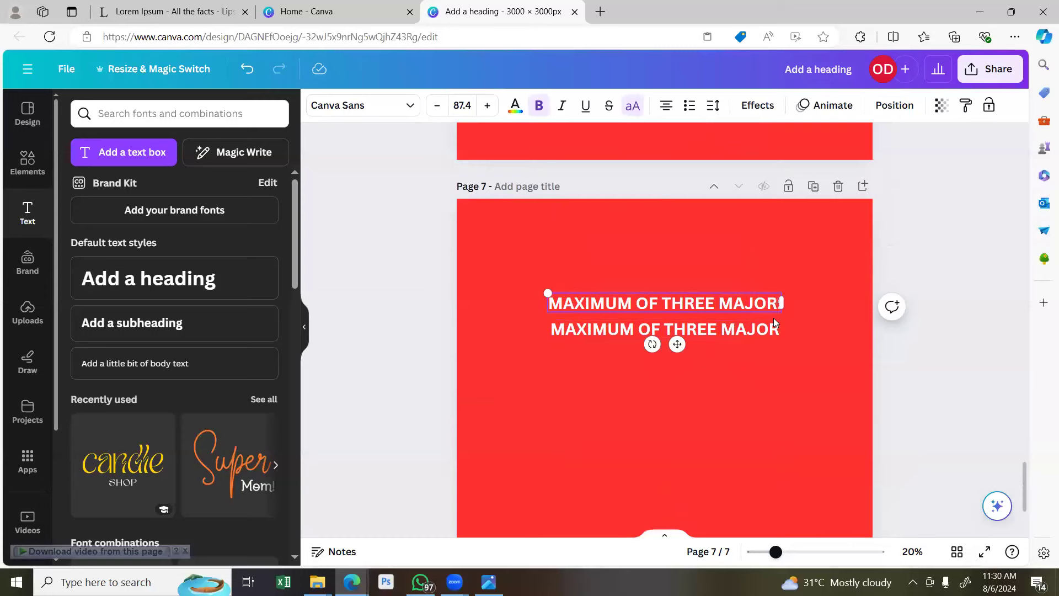
left_click(758, 331)
left_click(540, 107)
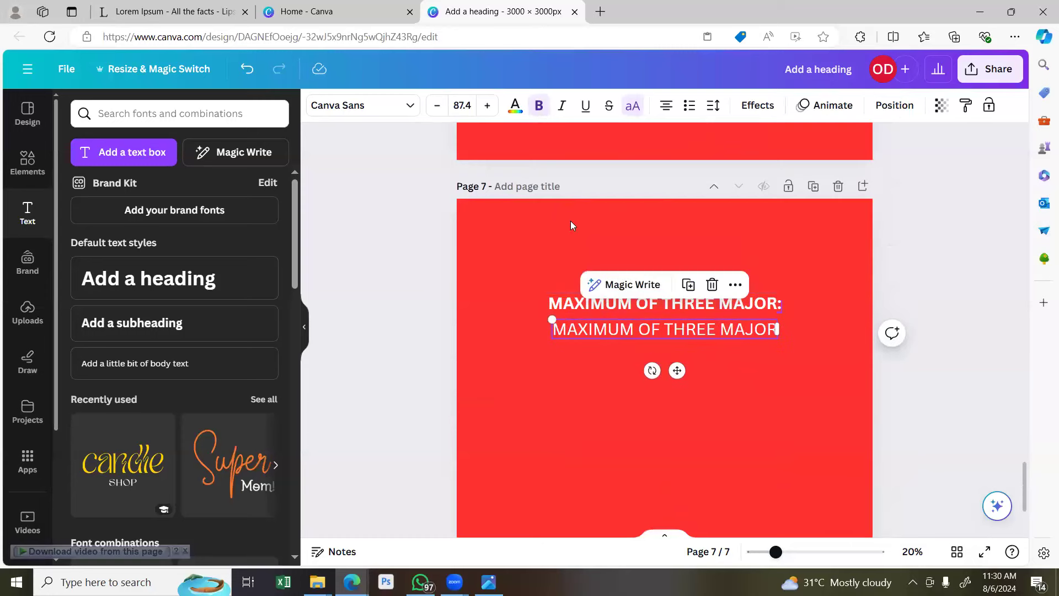
Replace the lower copy's text with the two-line list '-COLORS' and '-FONTS'.
double_click(628, 334)
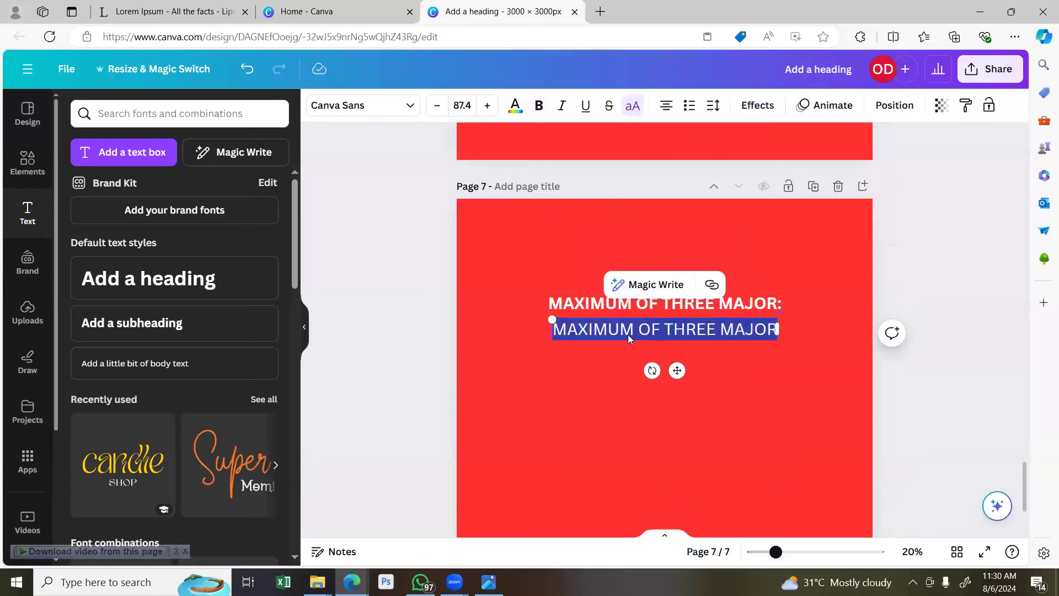
type("-COLOR")
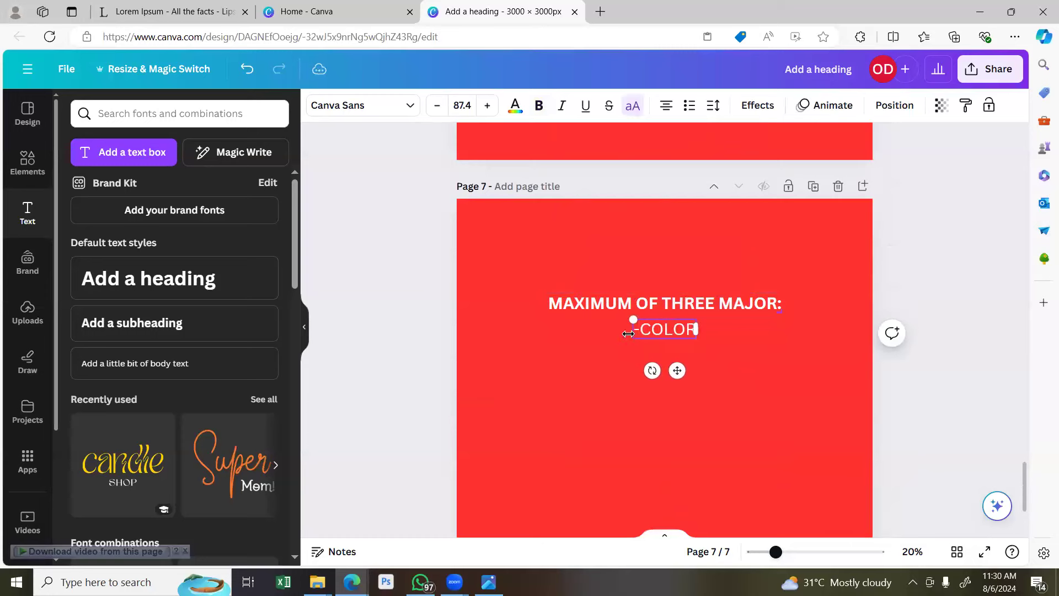
key("Return")
type("-FONT")
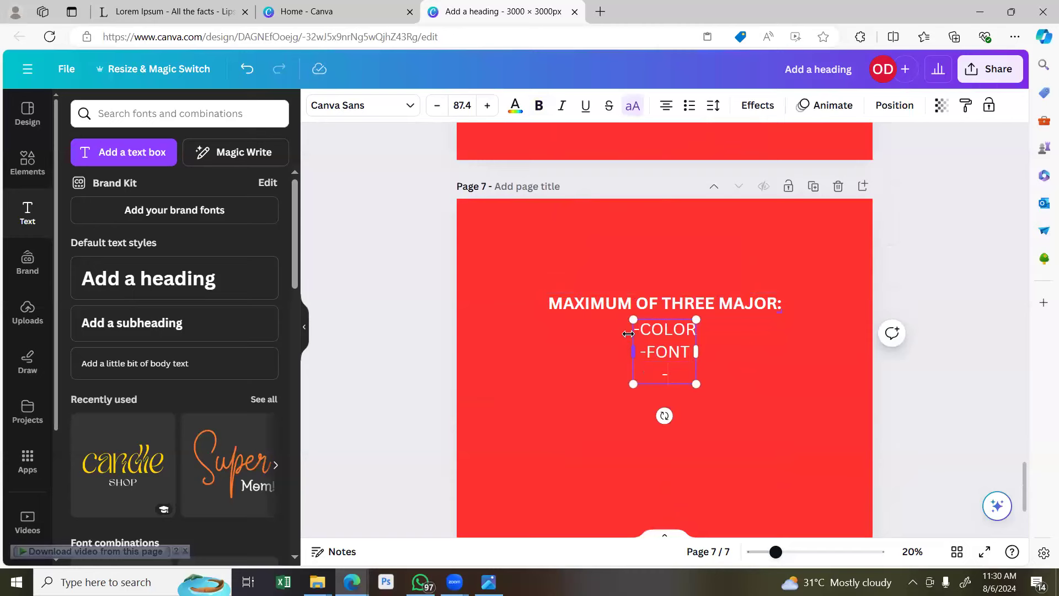
key("BackSpace")
key("BackSpace")
type("T")
left_click(759, 388)
left_click(672, 352)
left_click(686, 336)
type("S")
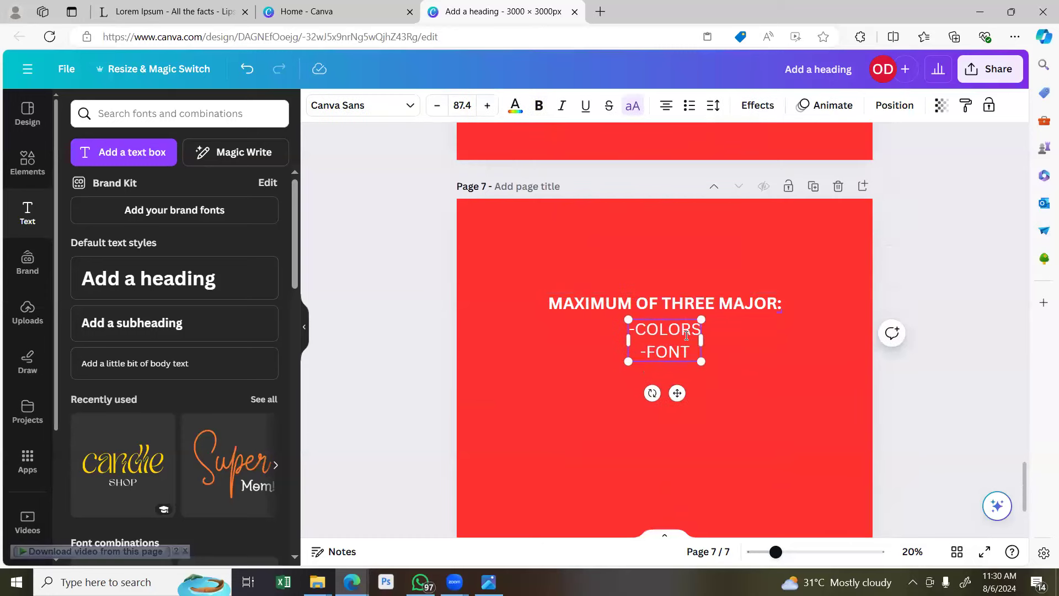
left_click(692, 354)
type("S")
Enlarge the -COLORS -FONTS list and centre it under the heading.
left_click_drag(775, 448, 780, 452)
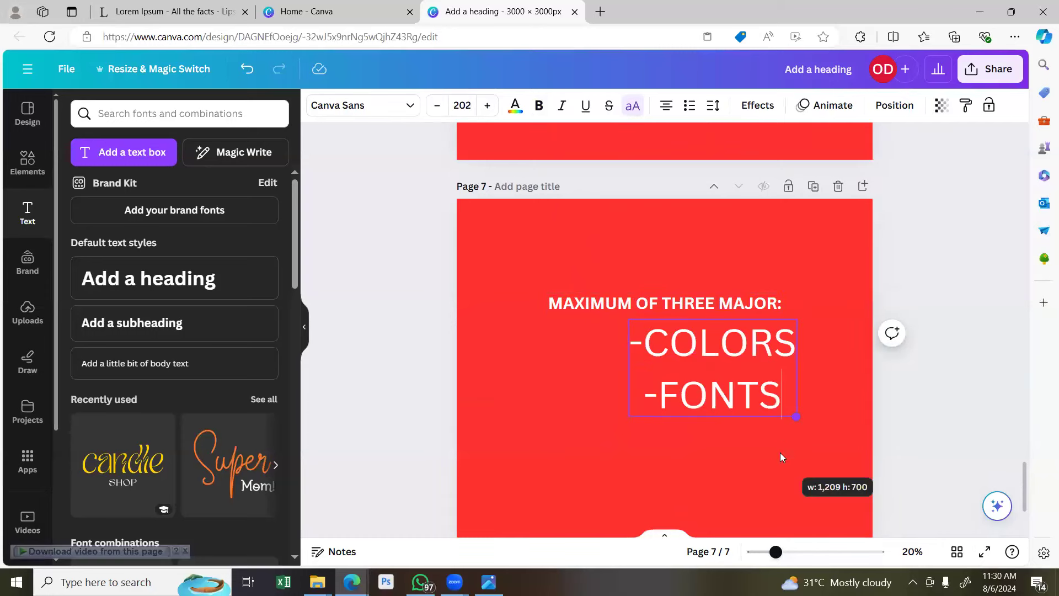
left_click(919, 265)
left_click_drag(664, 359, 616, 370)
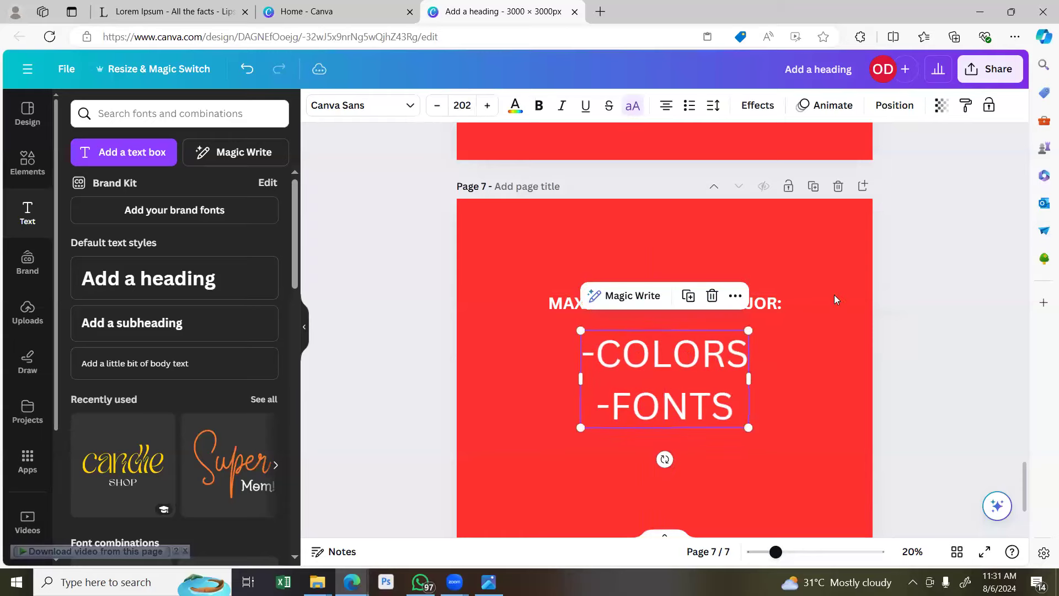
left_click(913, 235)
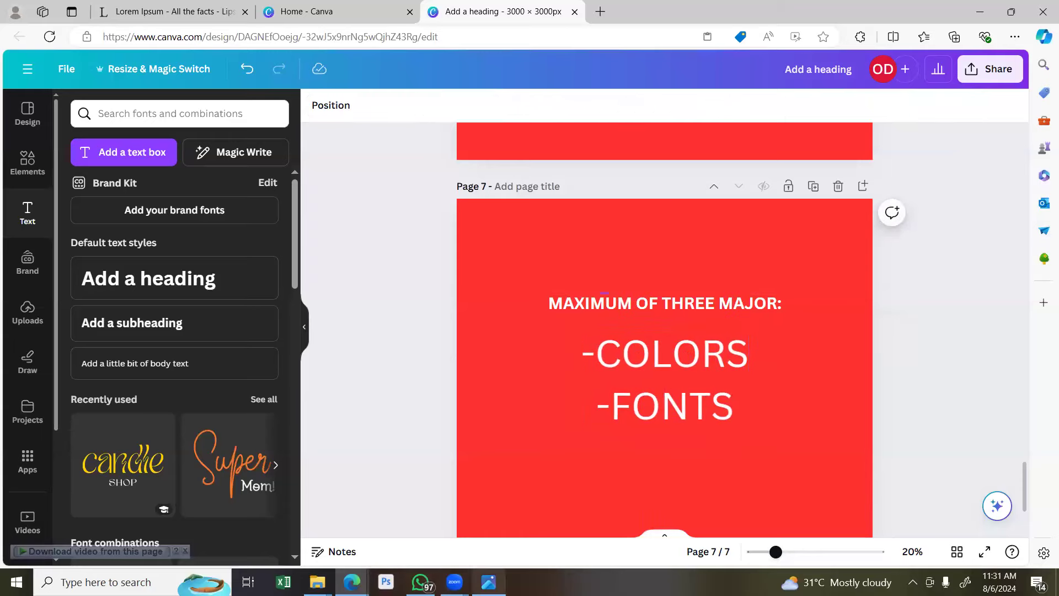
left_click(489, 582)
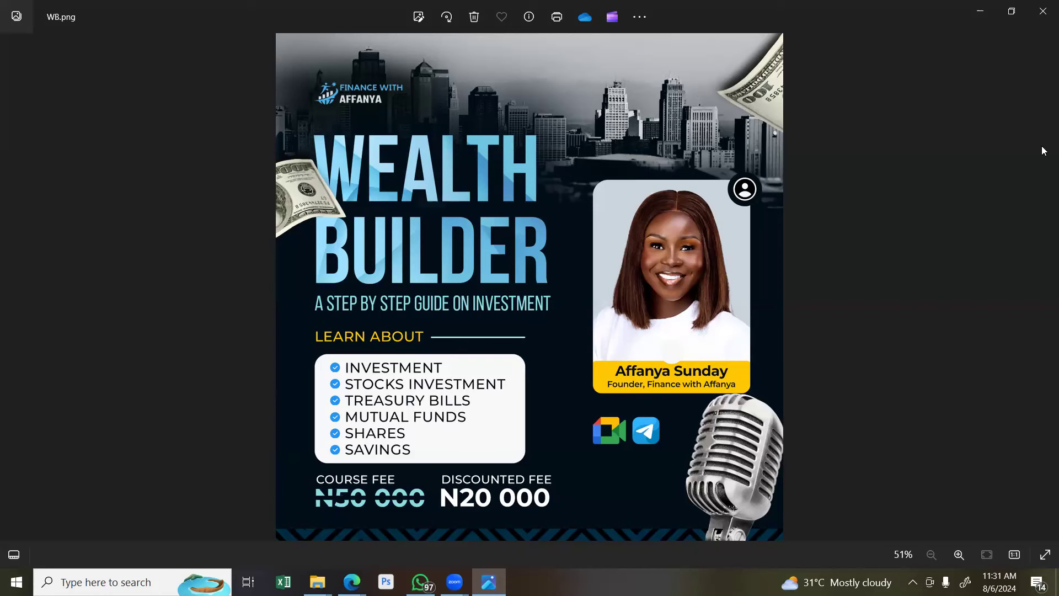
left_click(1030, 16)
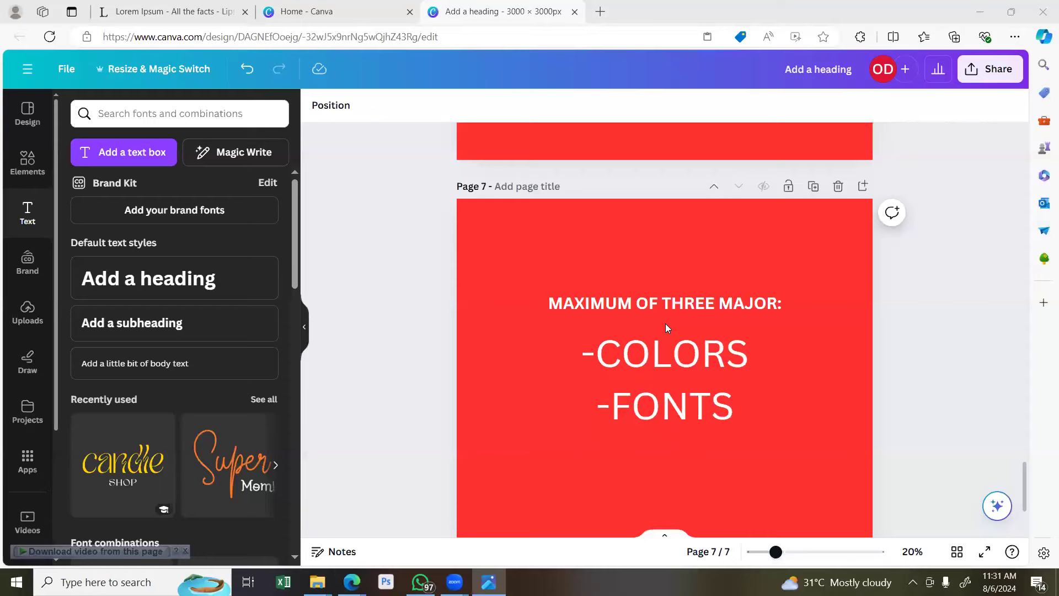
mouse_move(317, 582)
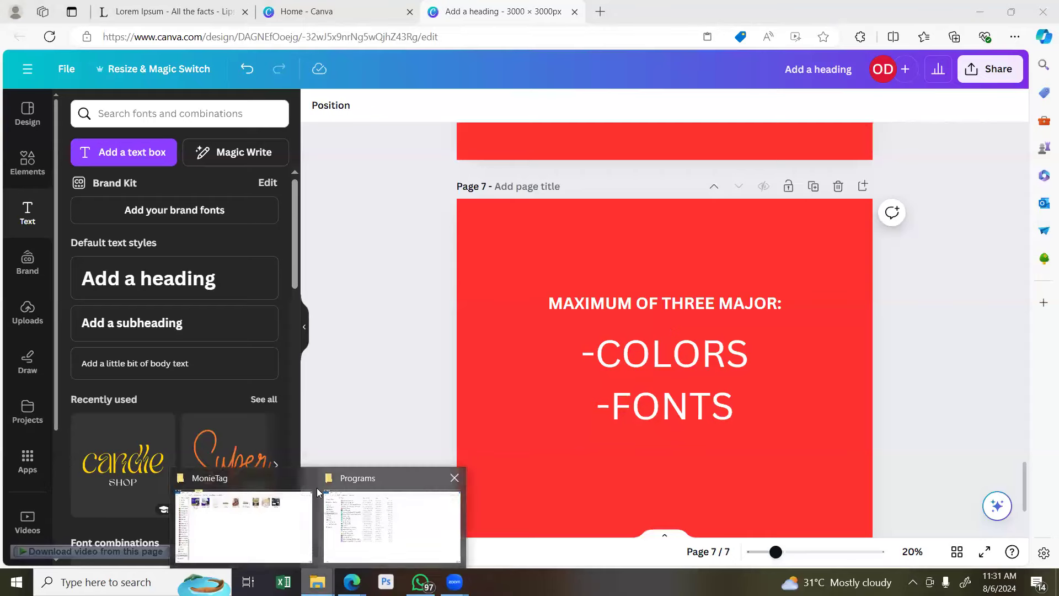
left_click(247, 518)
View HBD Mercy.png in Windows Photos, then close it.
left_click(471, 91)
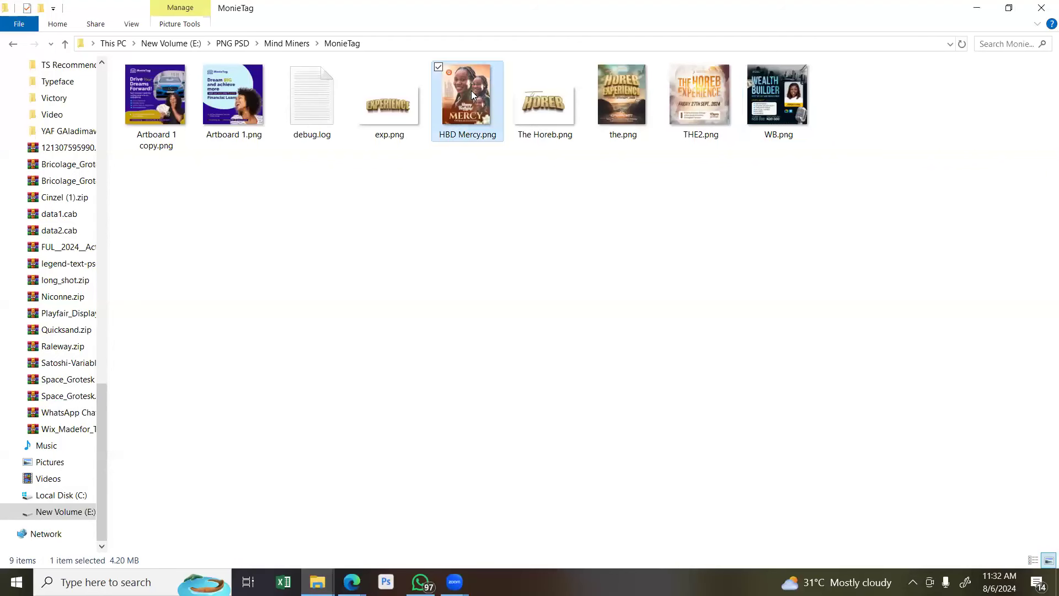
double_click(471, 90)
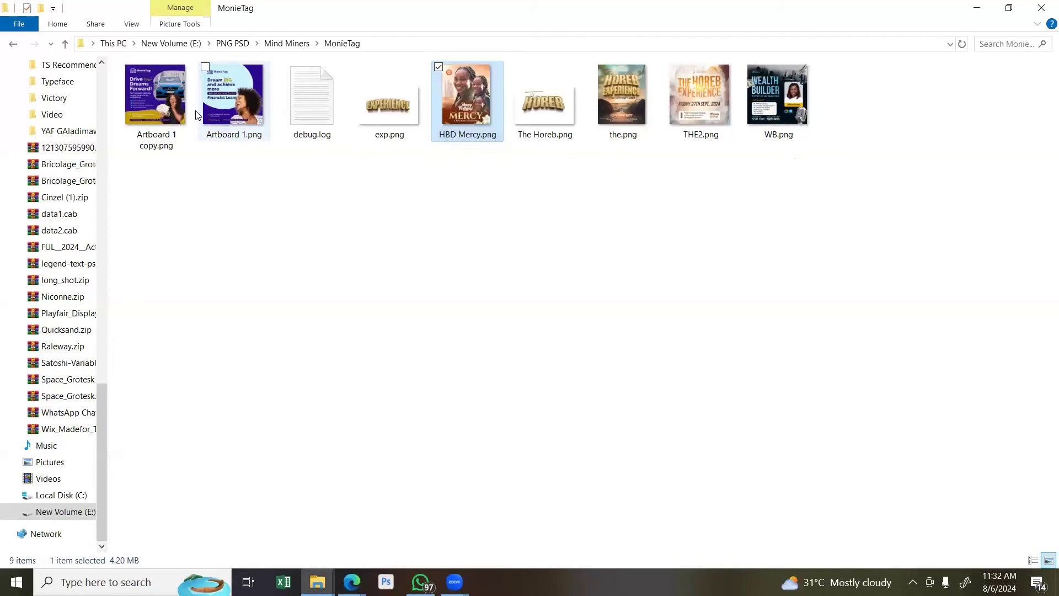
left_click(176, 114)
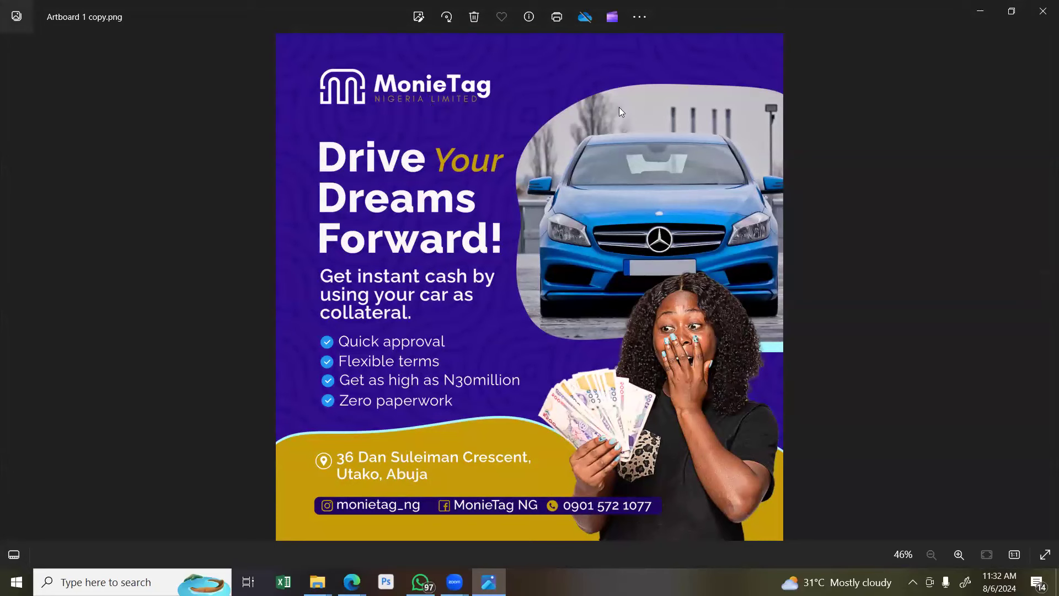
View the Artboard 1 copy.png car-loan flyer, then return to the Canva design.
left_click(1043, 11)
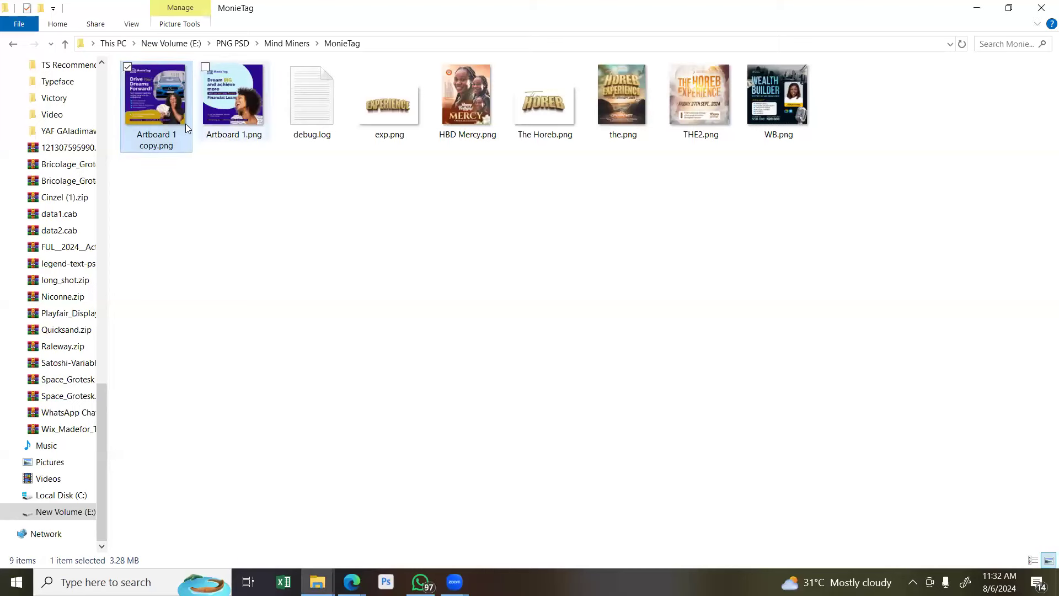
double_click(156, 118)
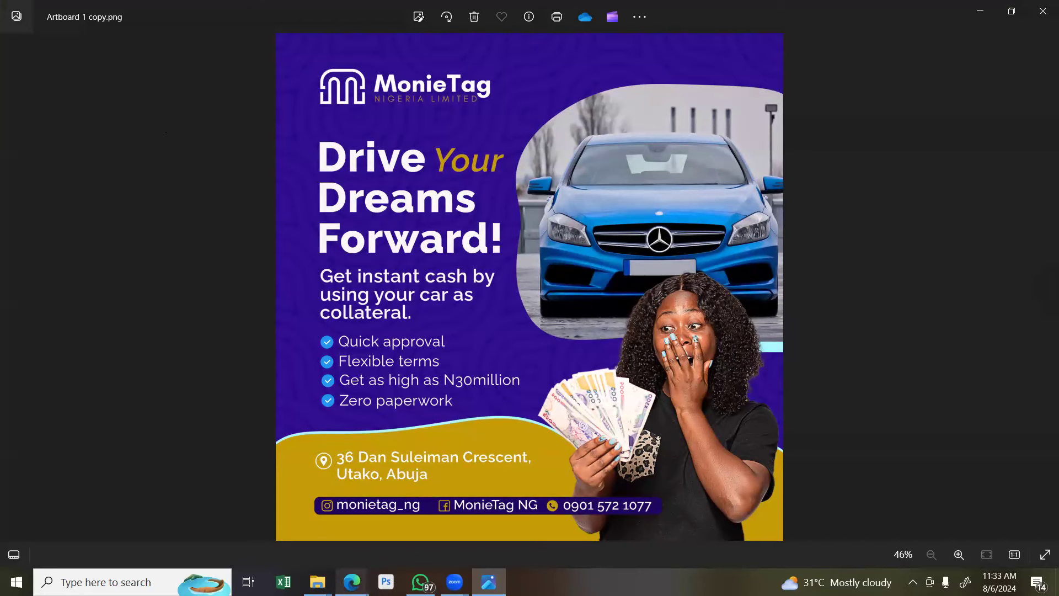
mouse_move(353, 580)
left_click(378, 522)
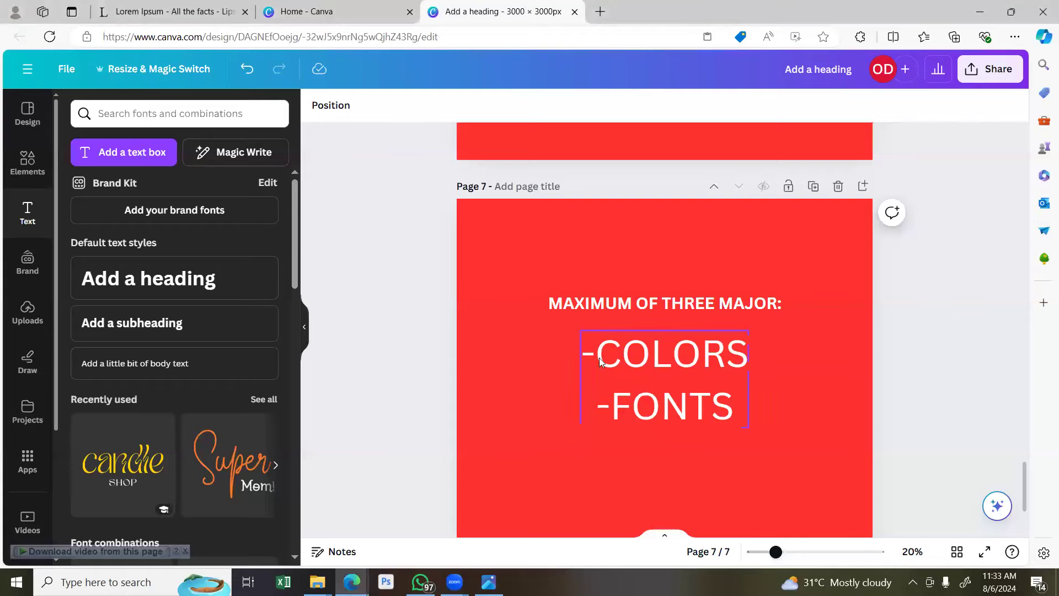
Try grey and black custom shades for page 7's background, leaving it off-white #FFFCFC.
left_click(491, 348)
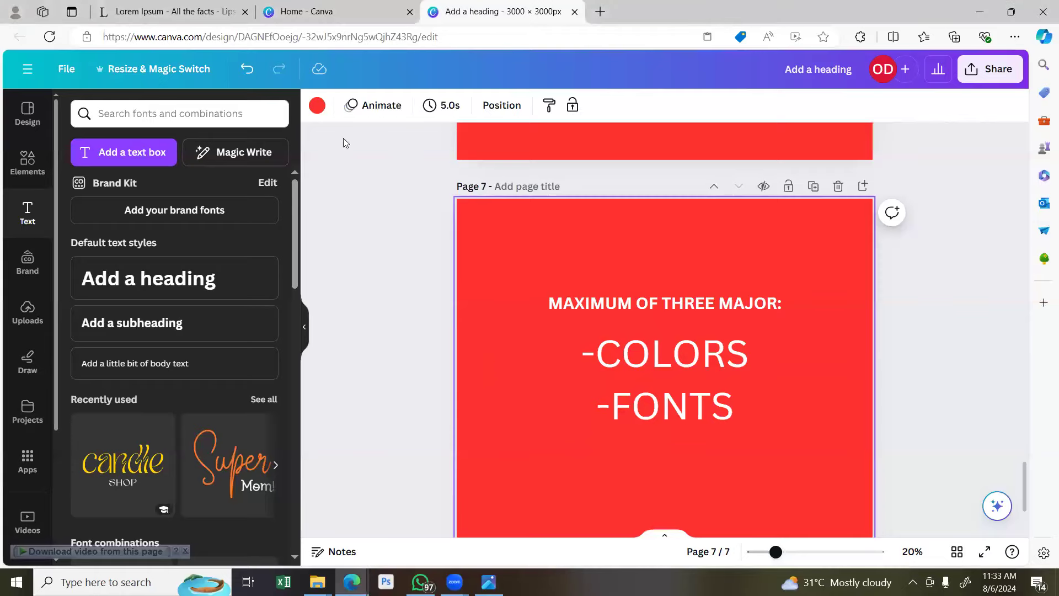
left_click(317, 105)
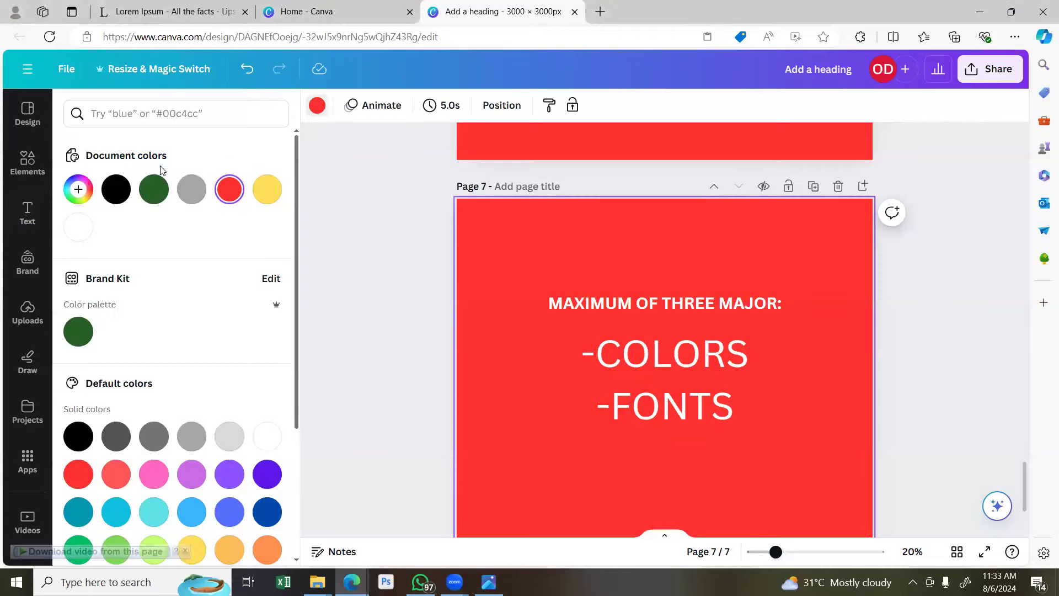
left_click(79, 189)
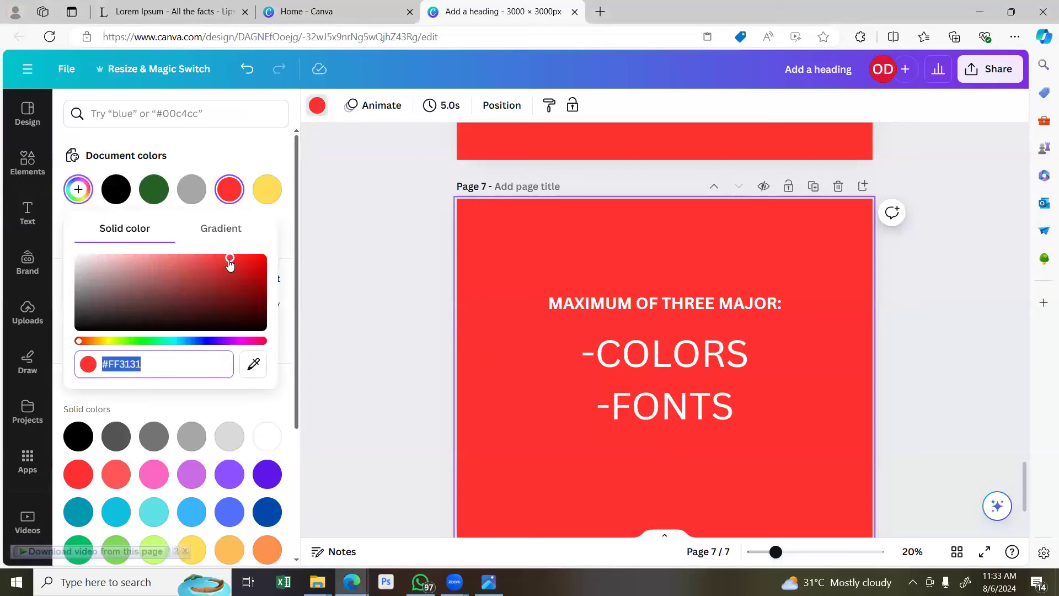
left_click_drag(229, 259, 58, 248)
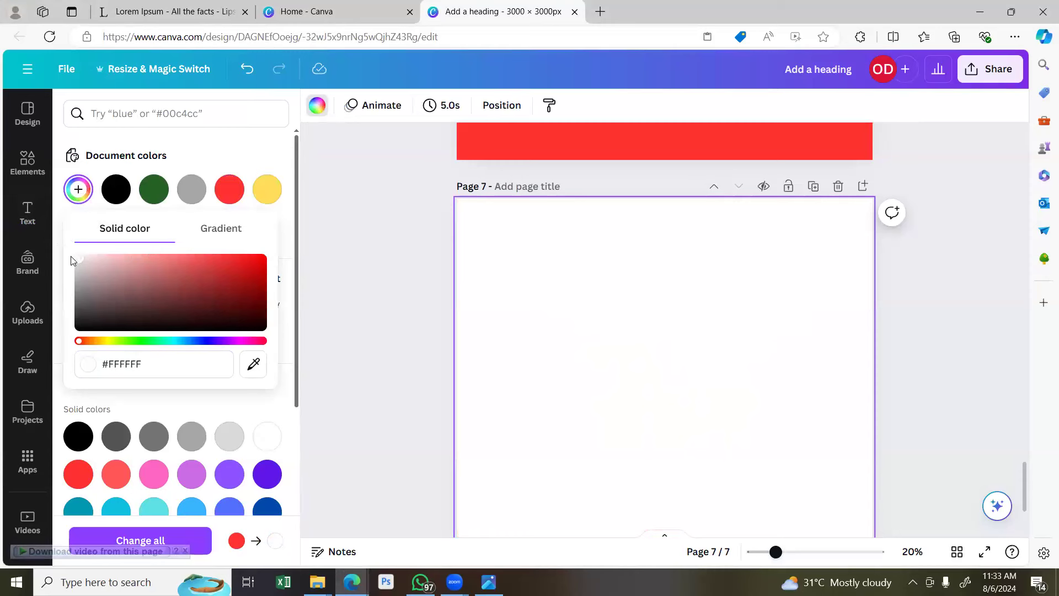
left_click(78, 260)
left_click_drag(79, 261, 69, 334)
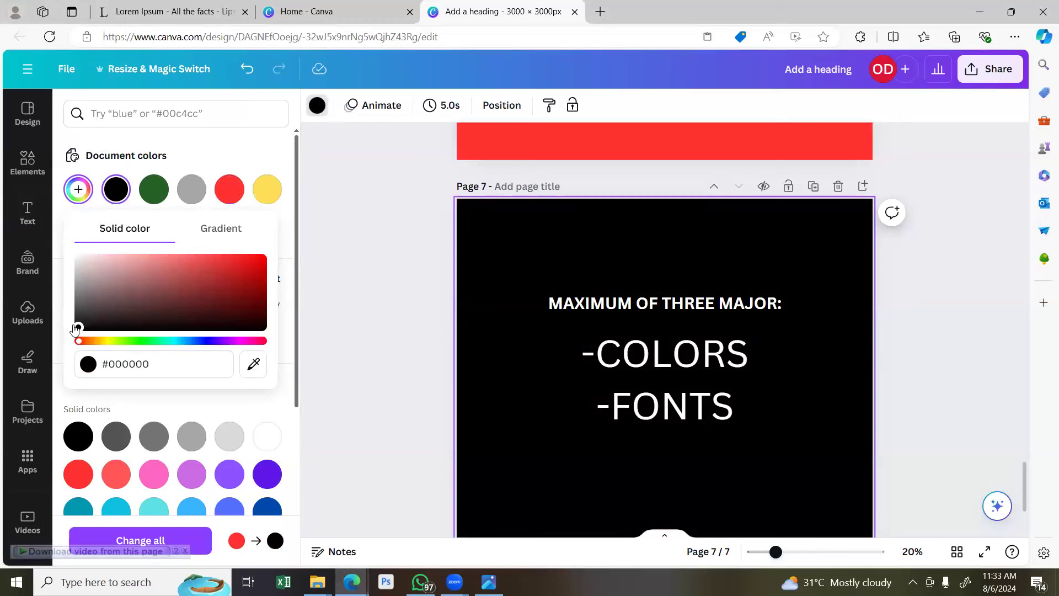
left_click_drag(77, 328, 77, 230)
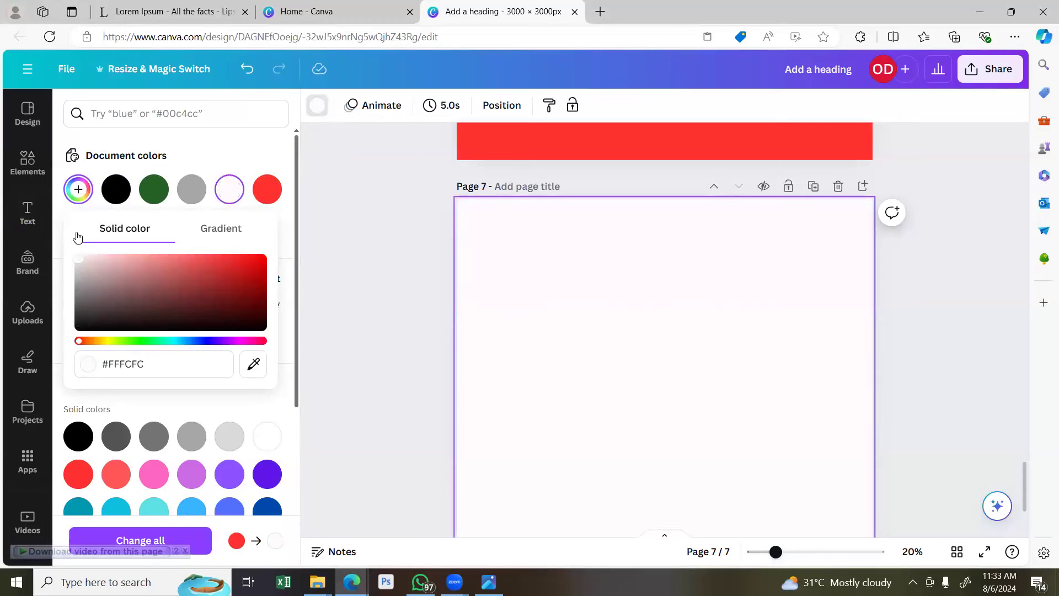
Try near-black and dark red shades for page 7's background.
left_click_drag(75, 259, 62, 343)
mouse_move(247, 284)
left_mouse_down()
mouse_move(140, 262)
mouse_move(229, 274)
mouse_move(261, 298)
mouse_move(256, 286)
left_mouse_up()
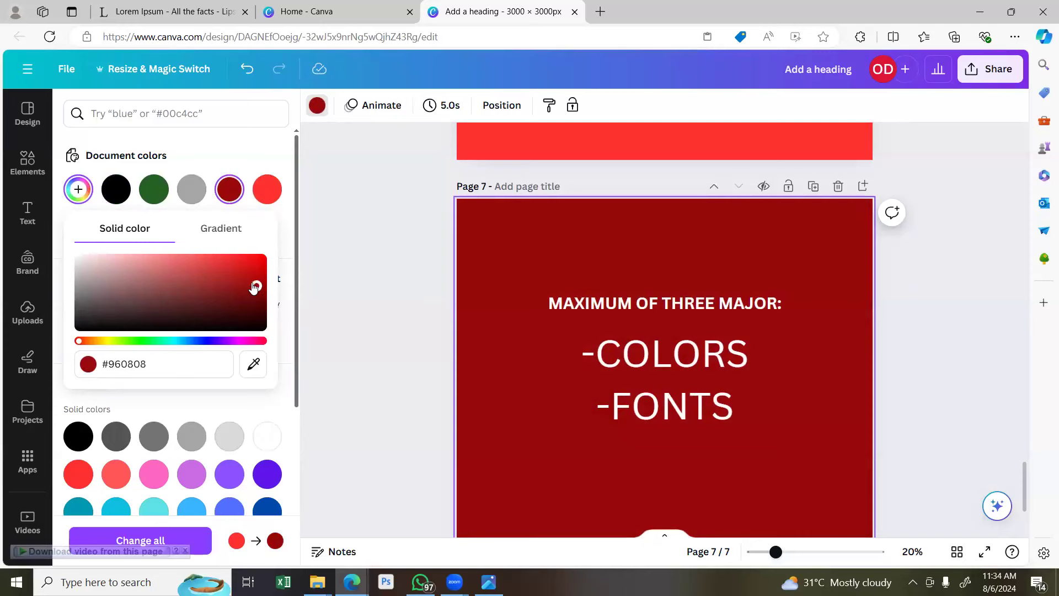
left_click_drag(257, 288, 260, 288)
Apply Dark Turquoise, then pick light turquoise #38CAE4 in the custom colour picker.
scroll(239, 454, "down", 3)
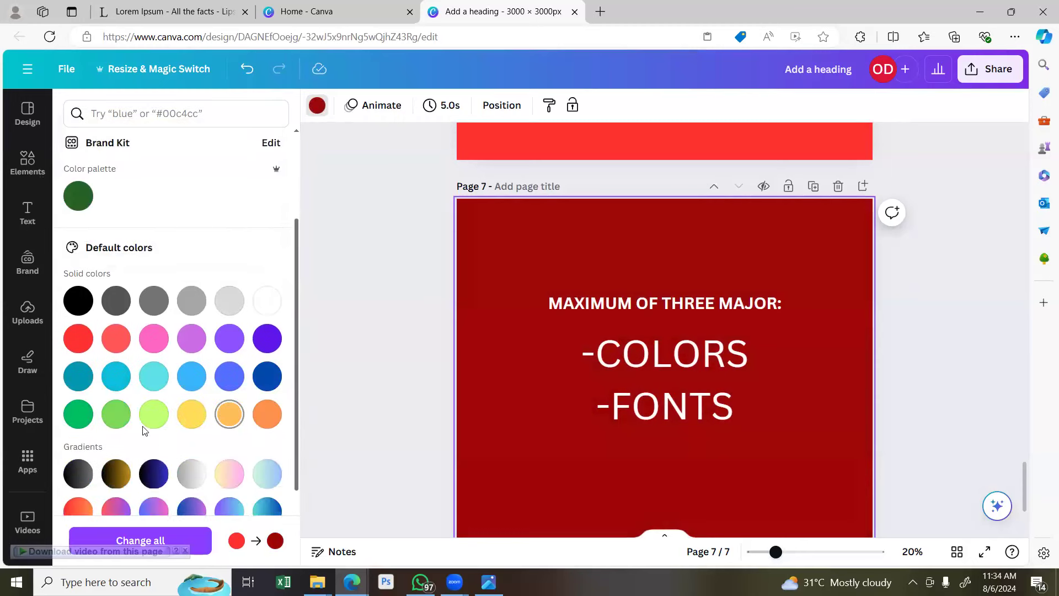
left_click(78, 374)
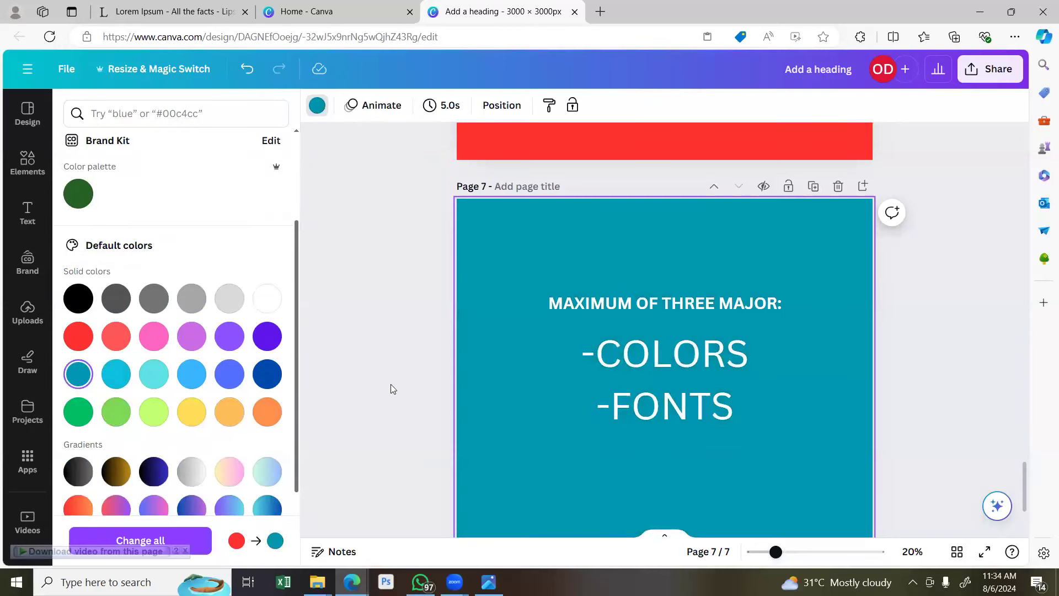
scroll(302, 262, "up", 2)
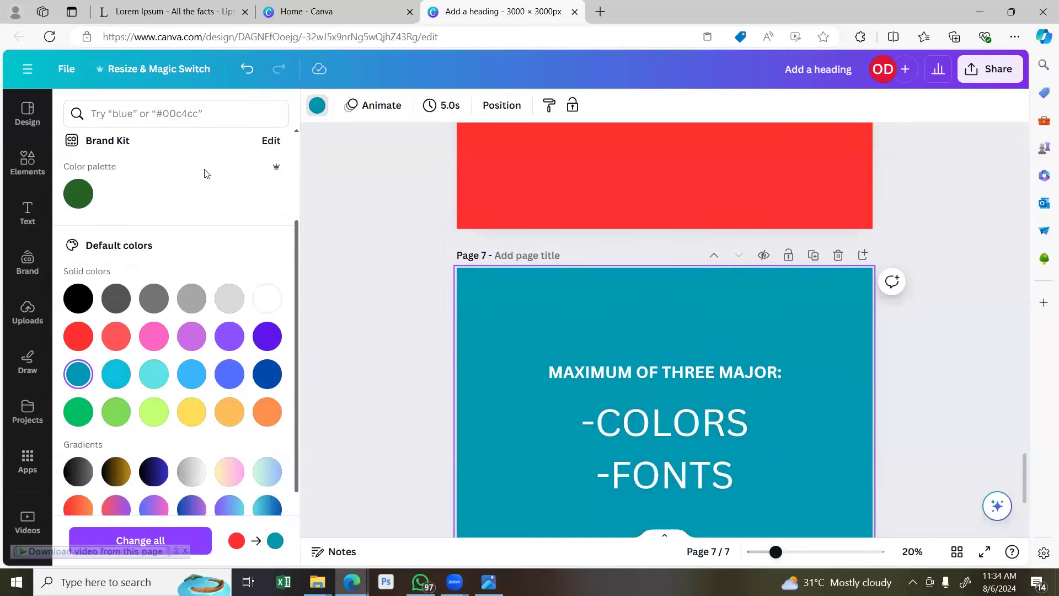
scroll(111, 182, "up", 3)
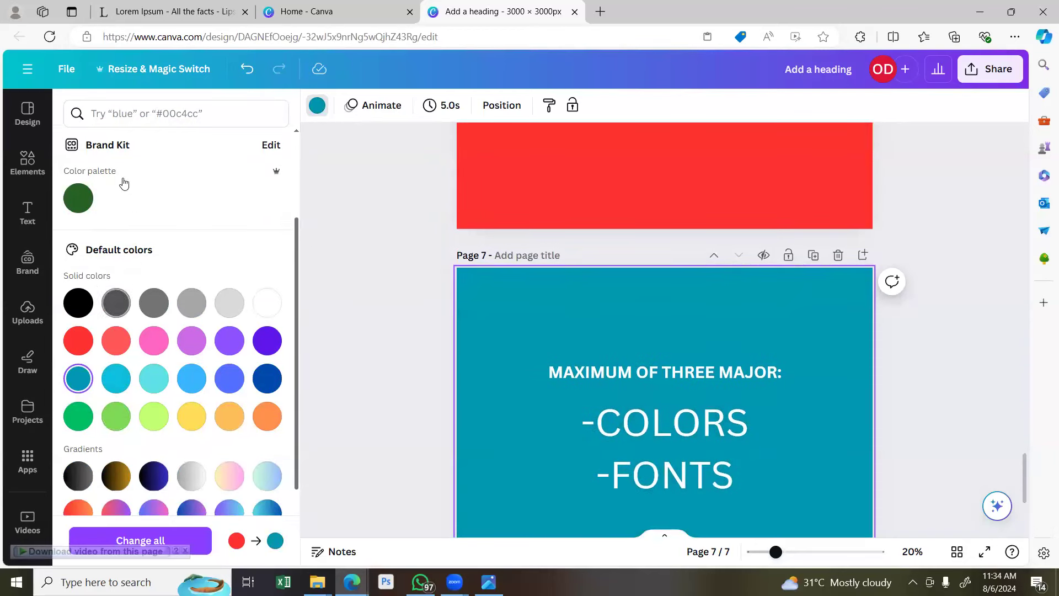
left_click(94, 197)
left_click(219, 262)
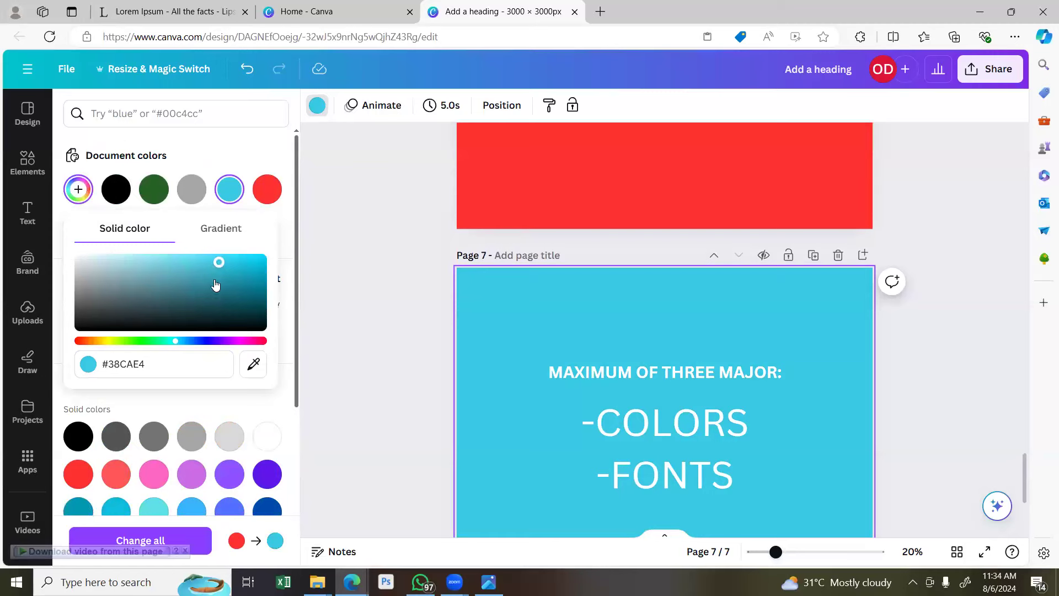
left_click(364, 294)
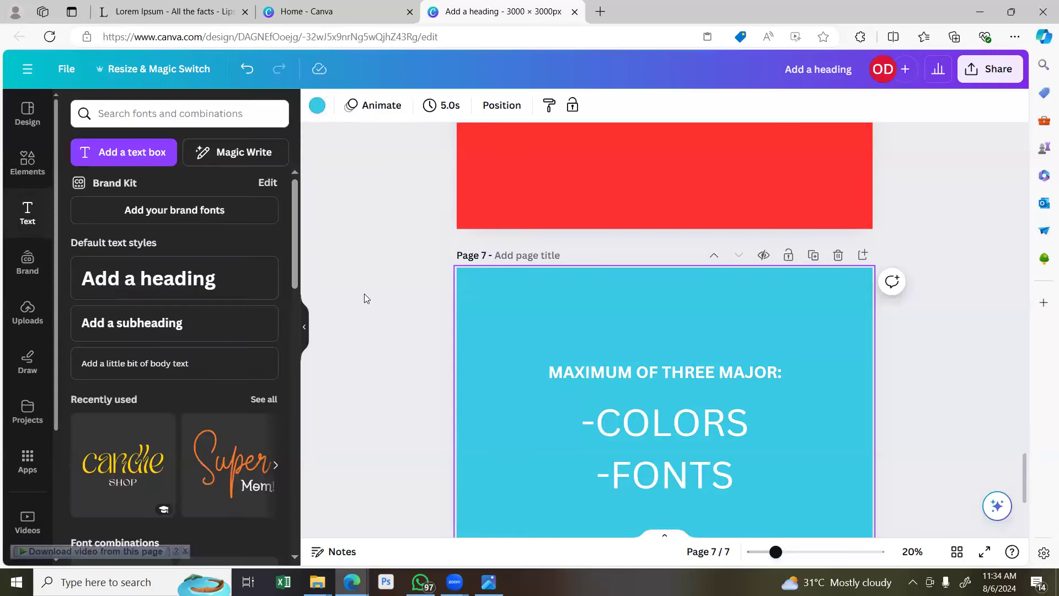
Undo the light turquoise and adjust the custom picker until the background reads #0E95AD.
key("ctrl+z")
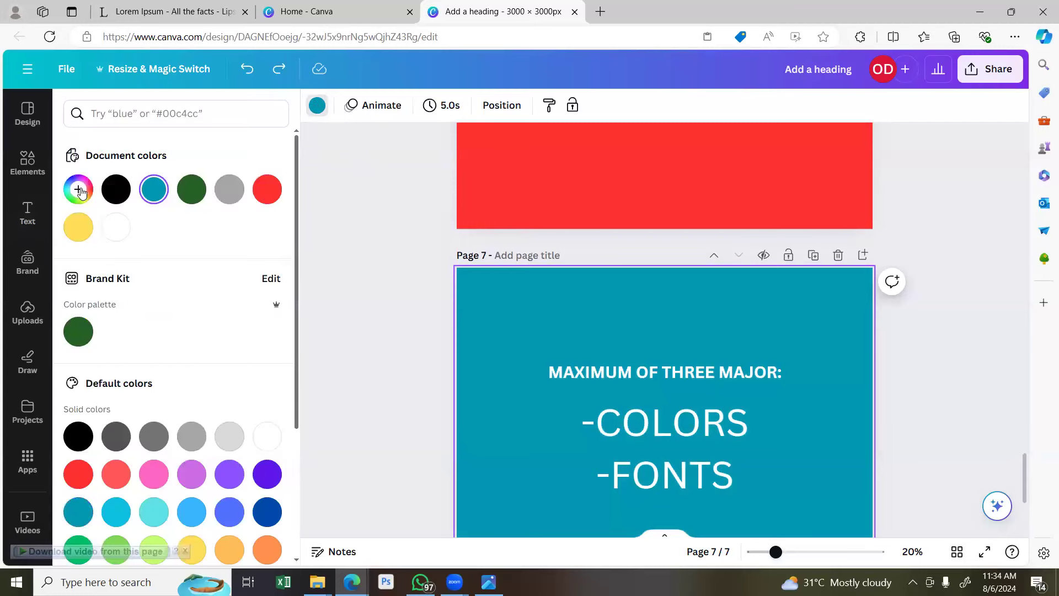
left_click(78, 189)
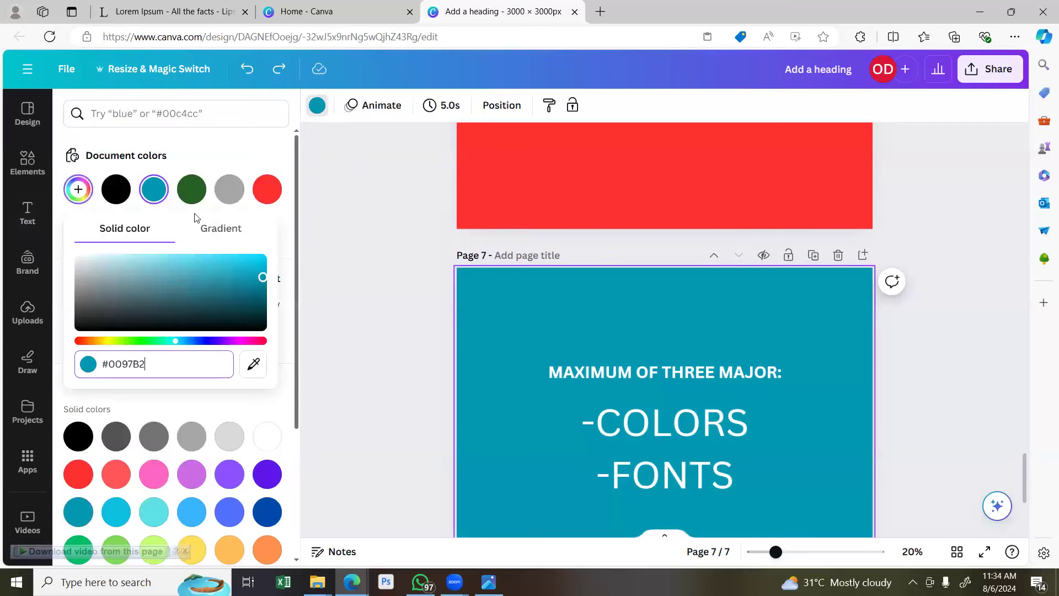
left_click(183, 258)
left_click_drag(163, 262, 97, 263)
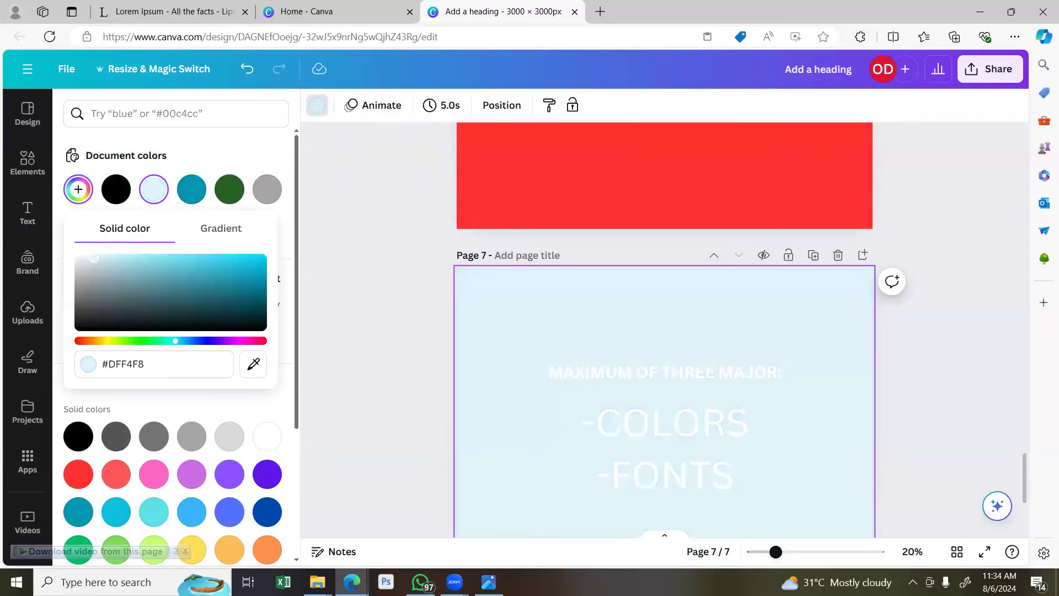
mouse_move(169, 264)
left_mouse_down()
mouse_move(210, 272)
mouse_move(255, 307)
mouse_move(241, 281)
mouse_move(52, 249)
left_mouse_up()
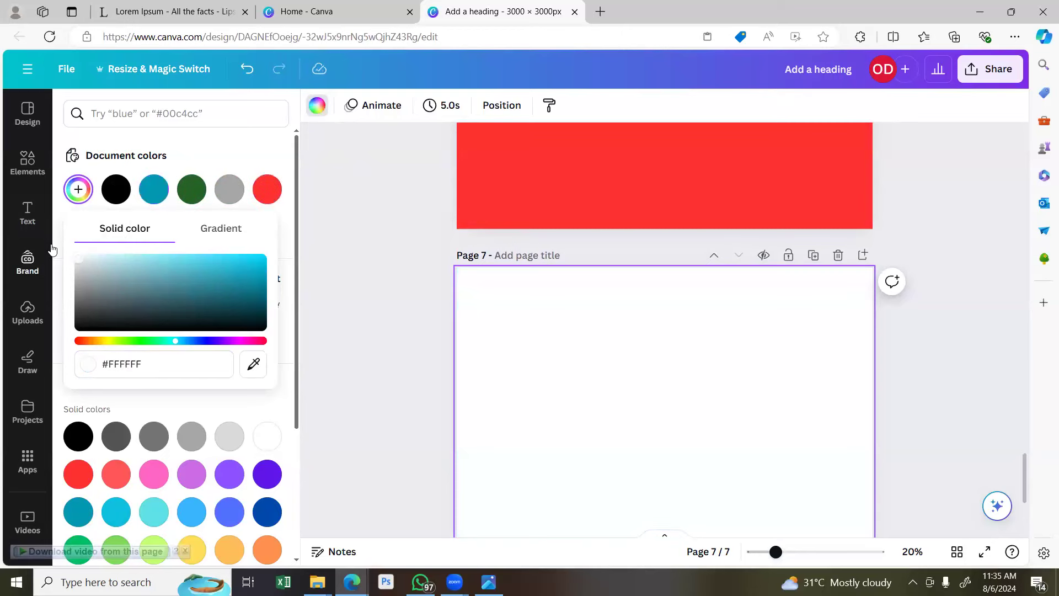
mouse_move(138, 264)
left_mouse_down()
mouse_move(174, 277)
mouse_move(302, 365)
mouse_move(264, 316)
mouse_move(254, 280)
left_mouse_up()
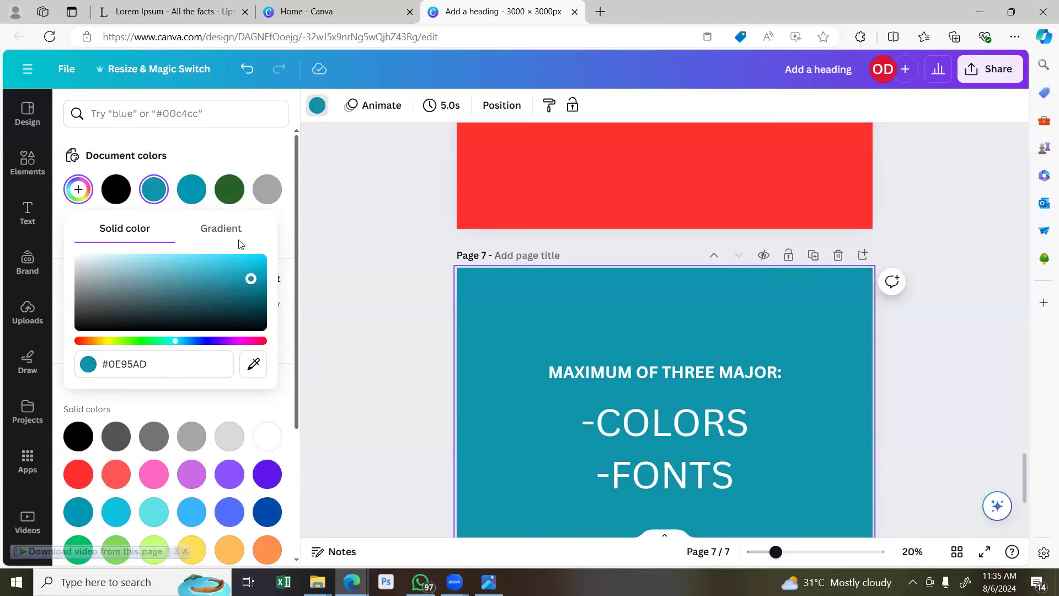
Box-select the heading and COLORS/FONTS list and drag them slightly lower.
left_click(440, 292)
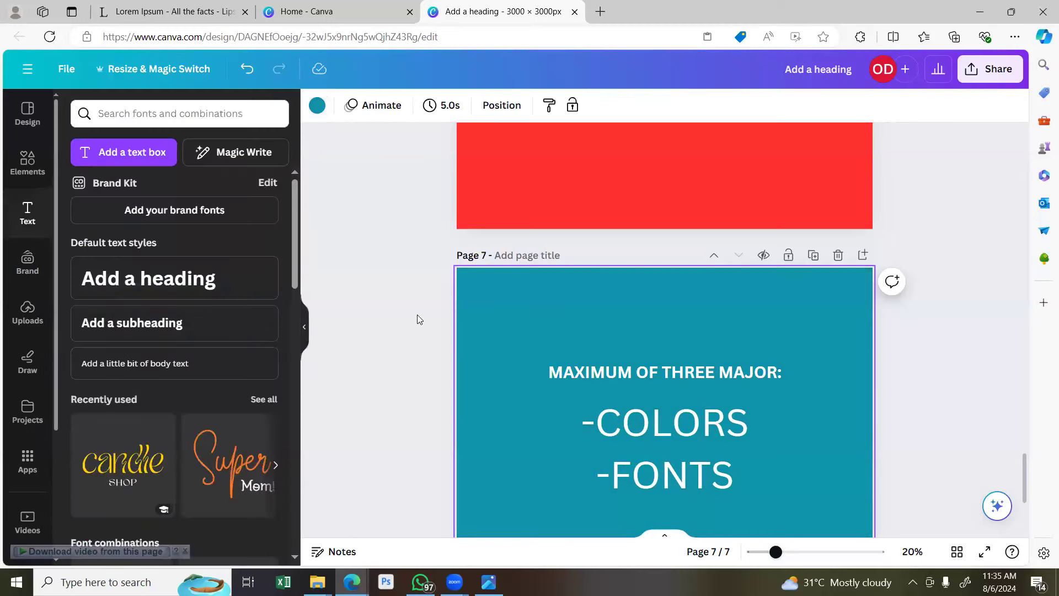
scroll(663, 344, "down", 4)
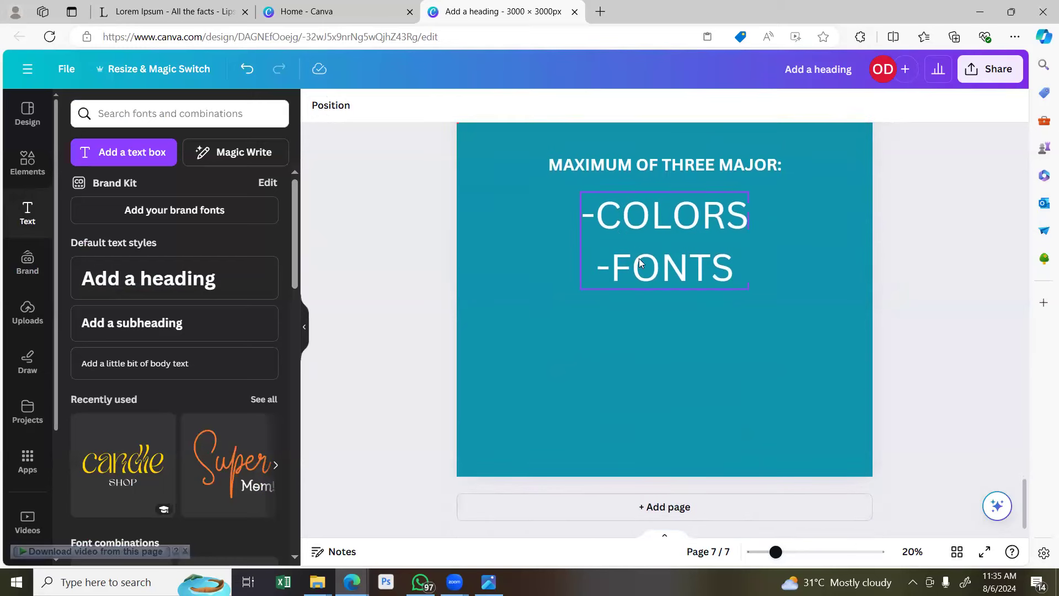
left_click_drag(517, 155, 696, 305)
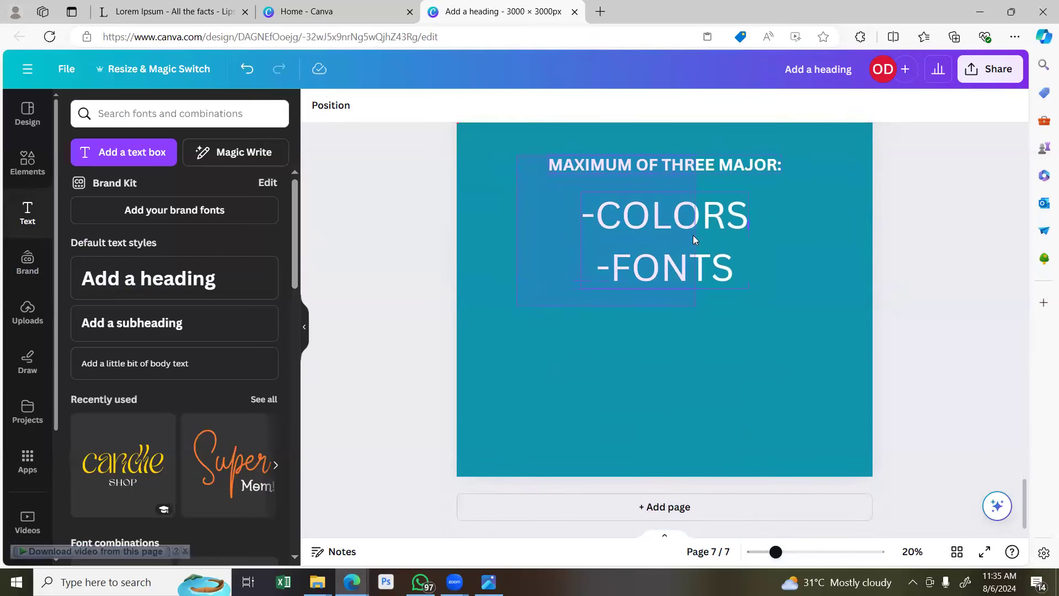
left_click_drag(689, 222, 674, 239)
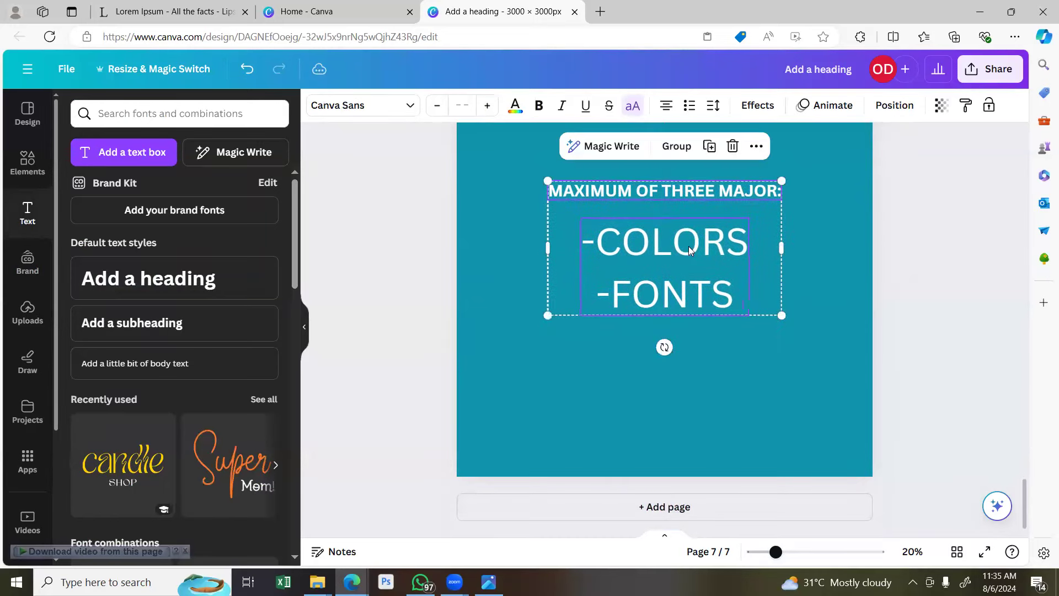
left_click(399, 208)
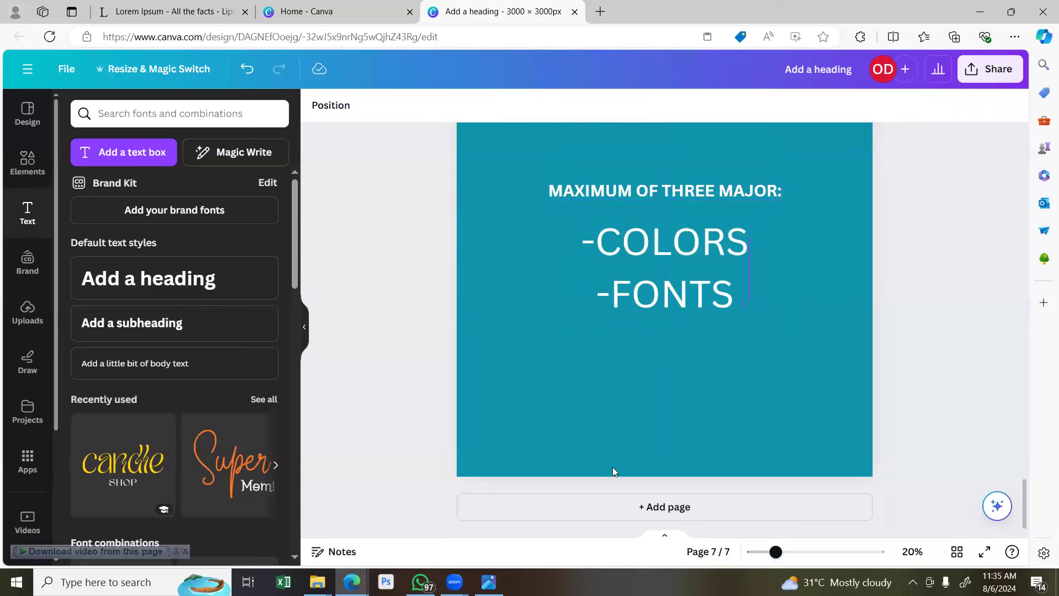
Reselect the heading and list together with a selection box.
left_click_drag(756, 317, 543, 162)
left_click(932, 271)
left_click(593, 238)
left_click(517, 165)
left_click_drag(517, 164, 767, 369)
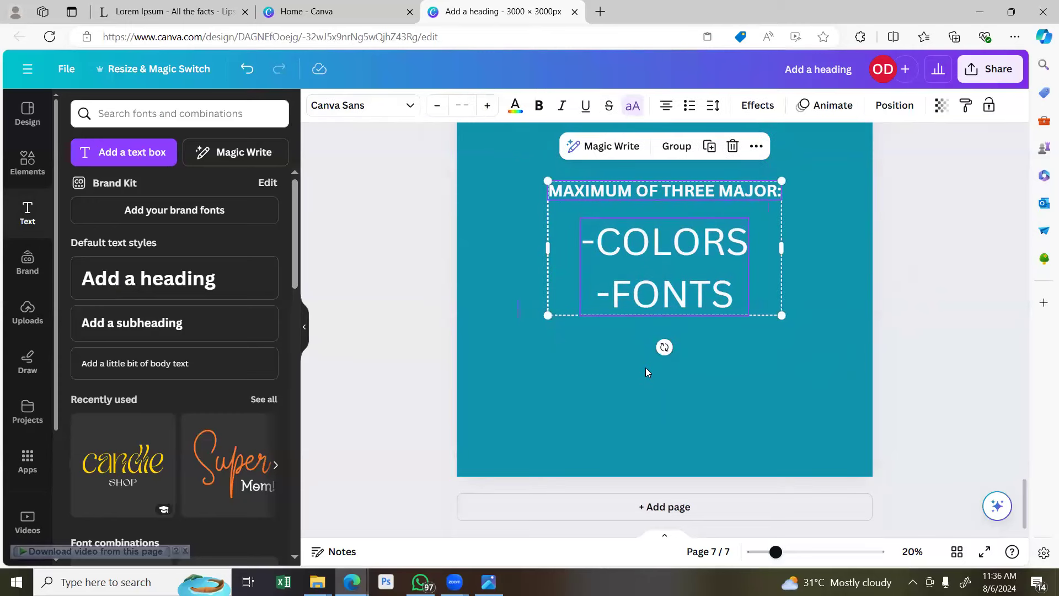